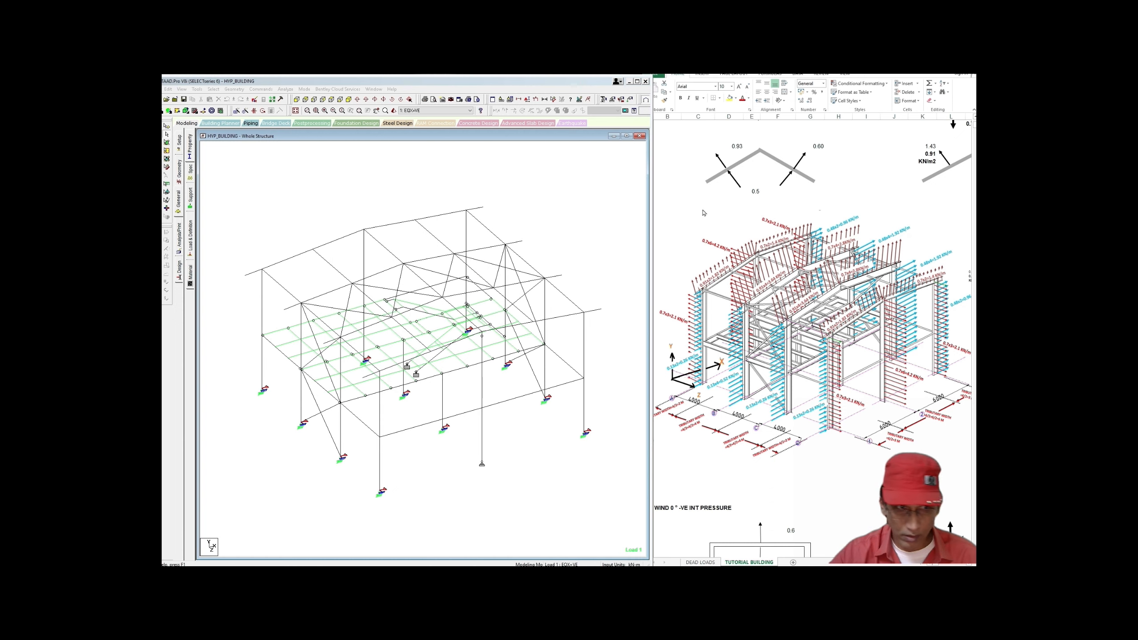
# Step: Show all load cases under Load & Definition and make wind case 21 WIND 0 DEG+VECPI current
pyautogui.click(179, 208)
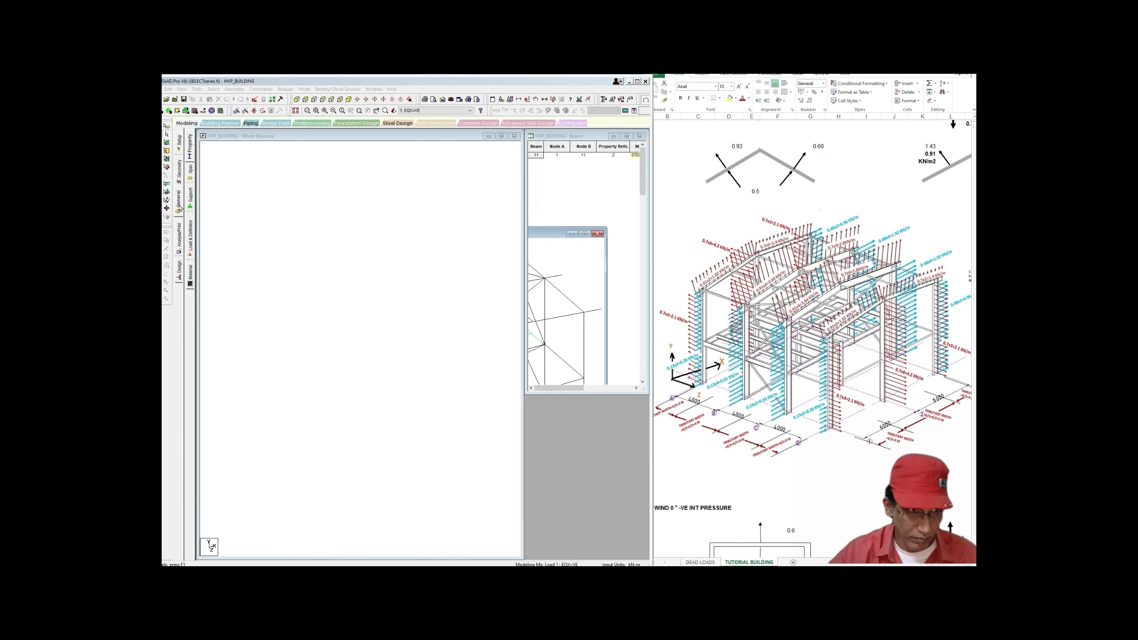
pyautogui.click(190, 234)
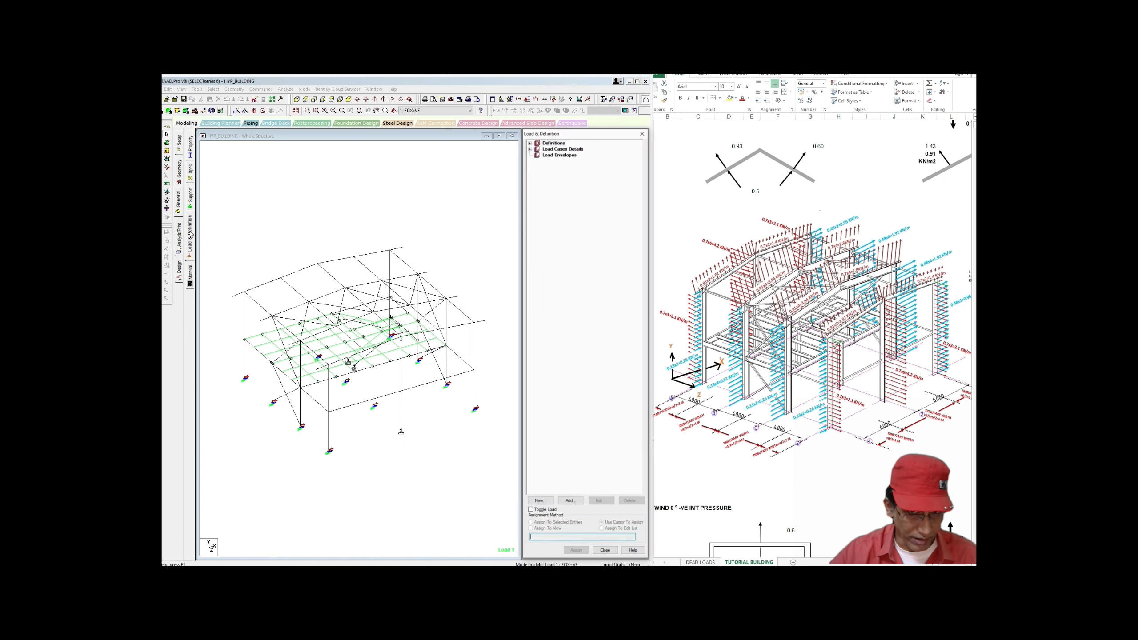
pyautogui.click(530, 149)
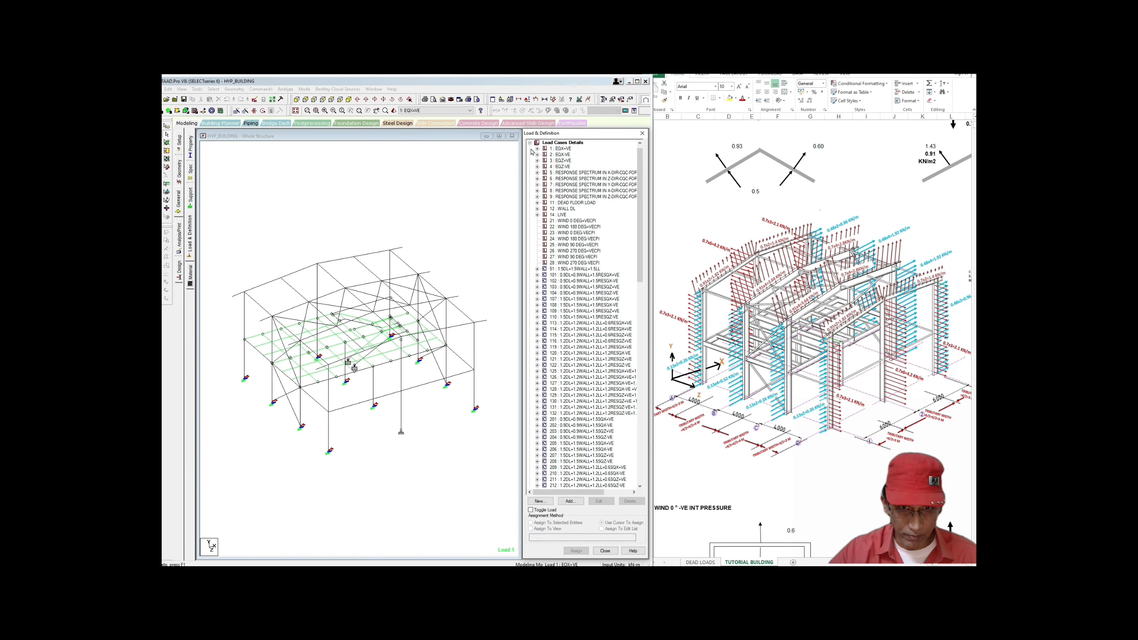
pyautogui.click(582, 221)
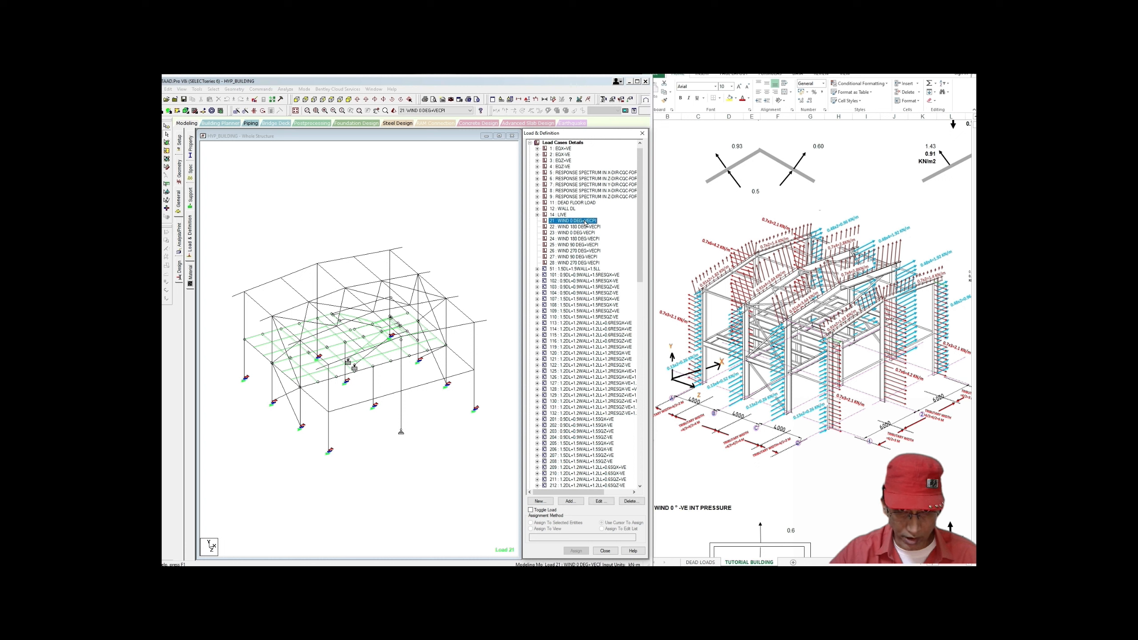
# Step: Add a uniform GX member load of 0.21 kN/m to load case 21
pyautogui.click(571, 502)
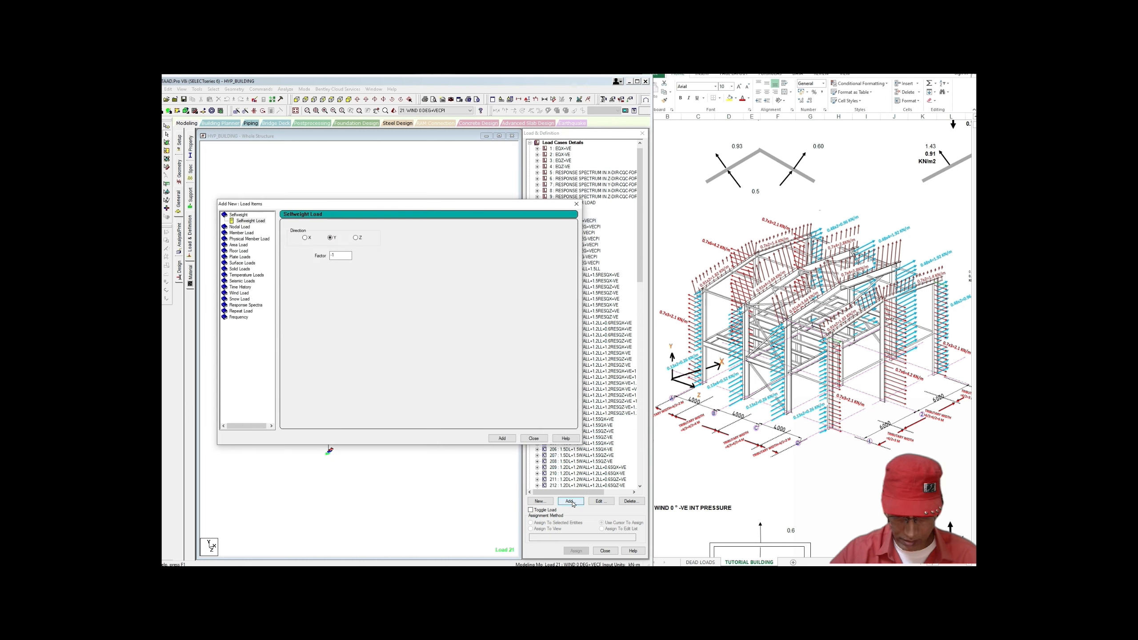
pyautogui.moveTo(434, 211); pyautogui.dragTo(480, 224)
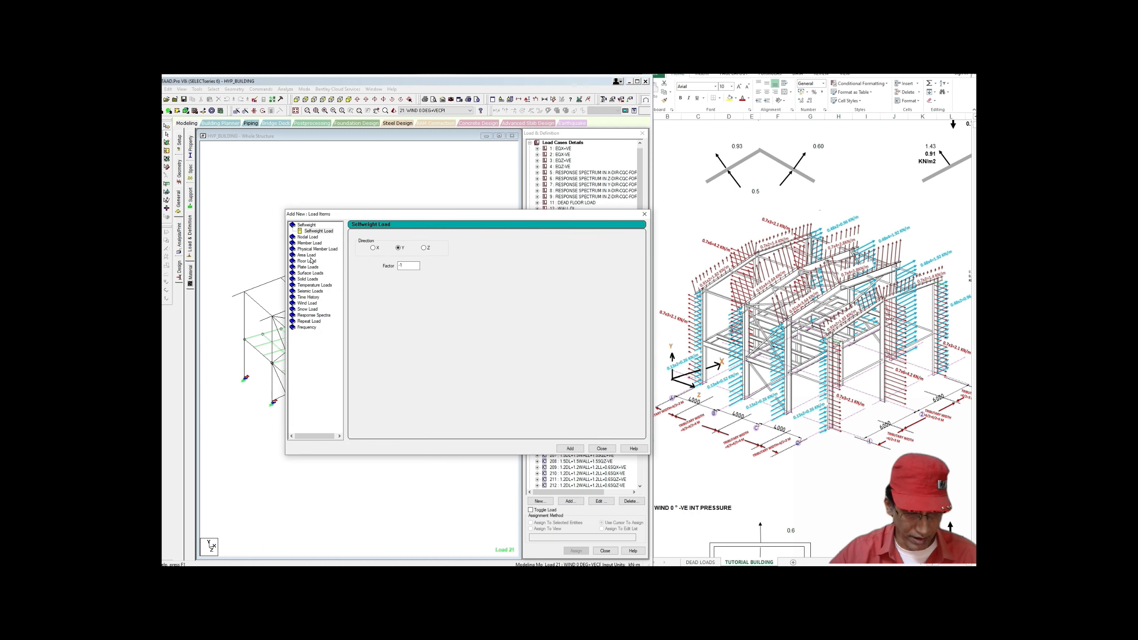
pyautogui.click(309, 243)
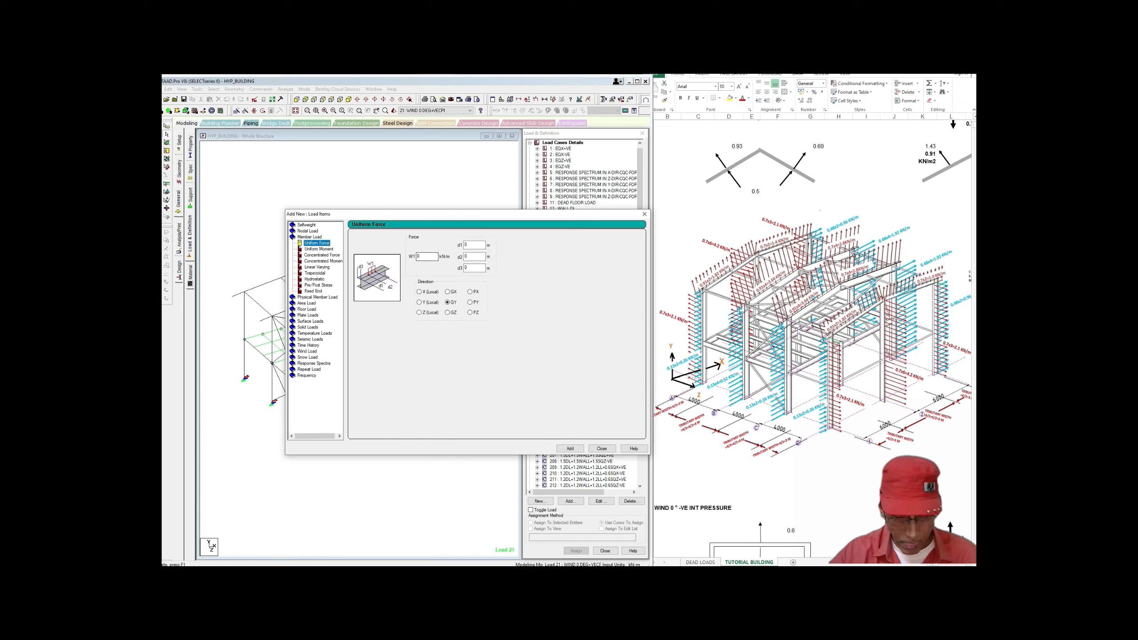
pyautogui.click(448, 291)
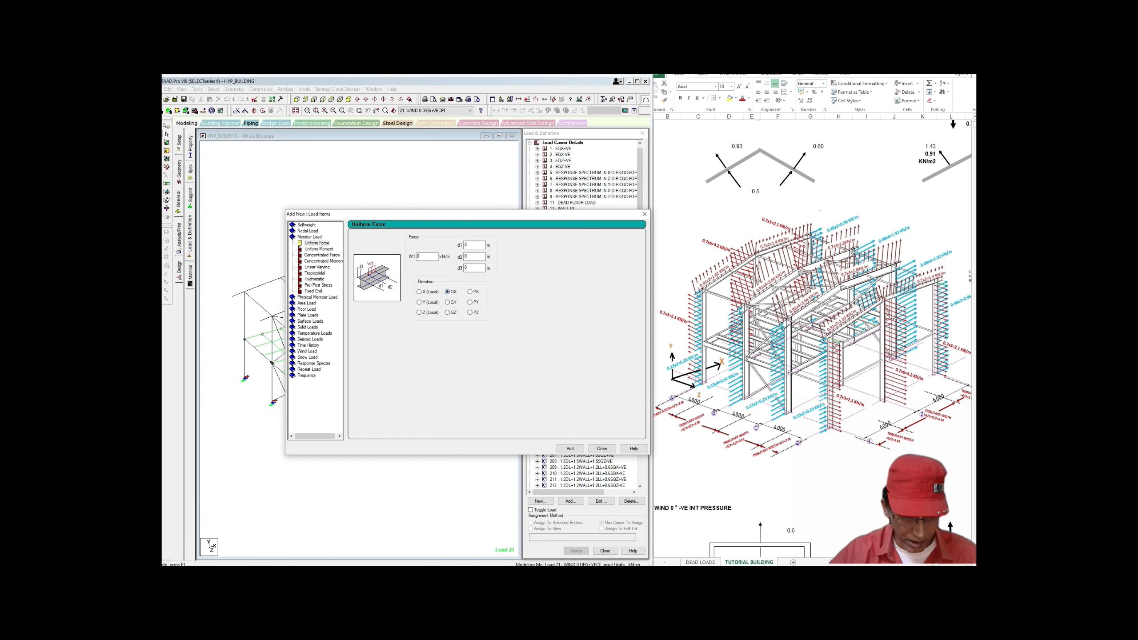
pyautogui.click(422, 256)
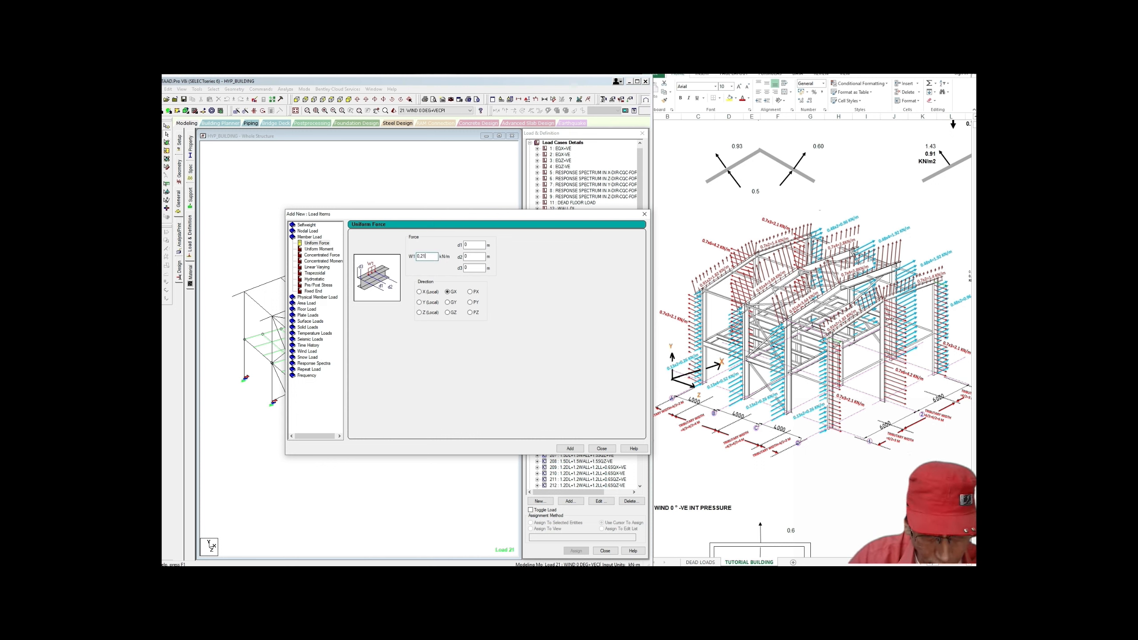
pyautogui.click(570, 448)
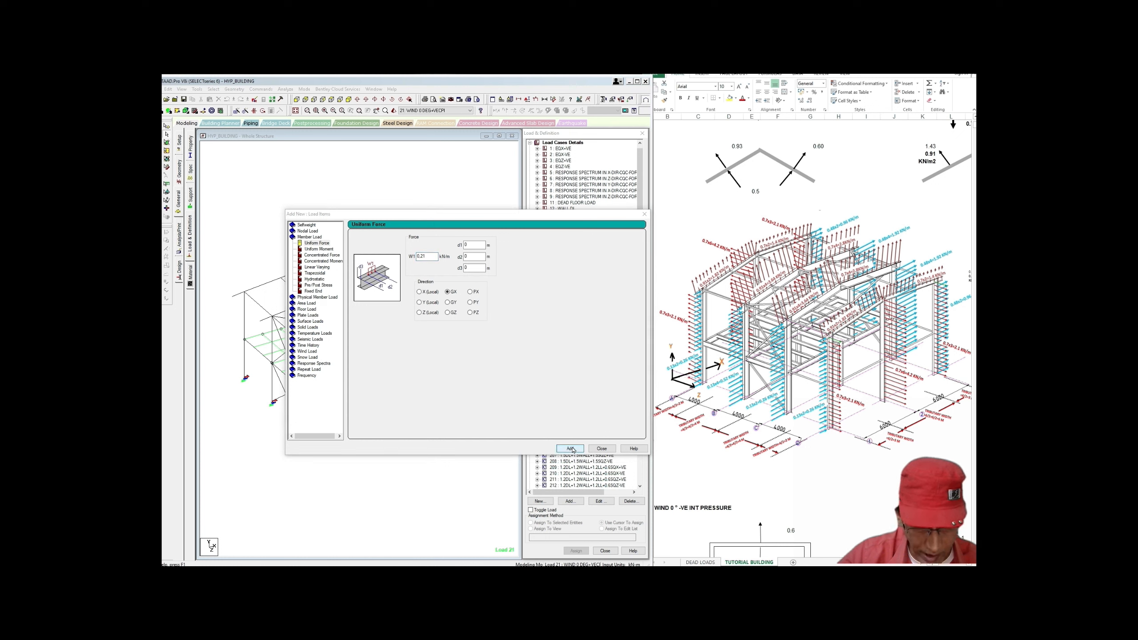
pyautogui.click(487, 351)
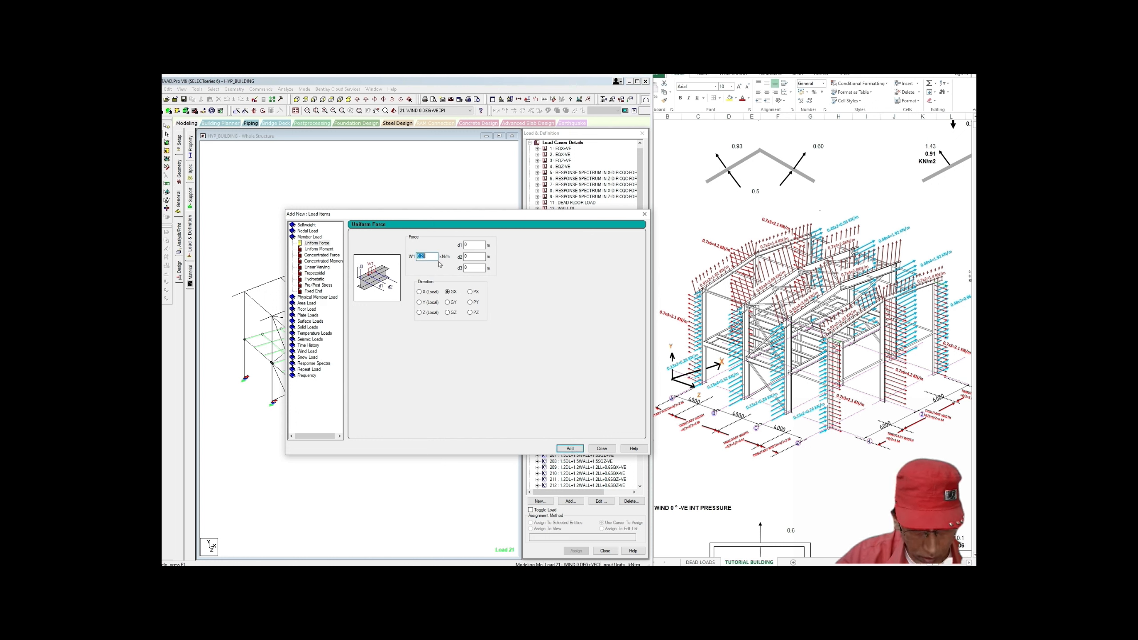
pyautogui.write('0')
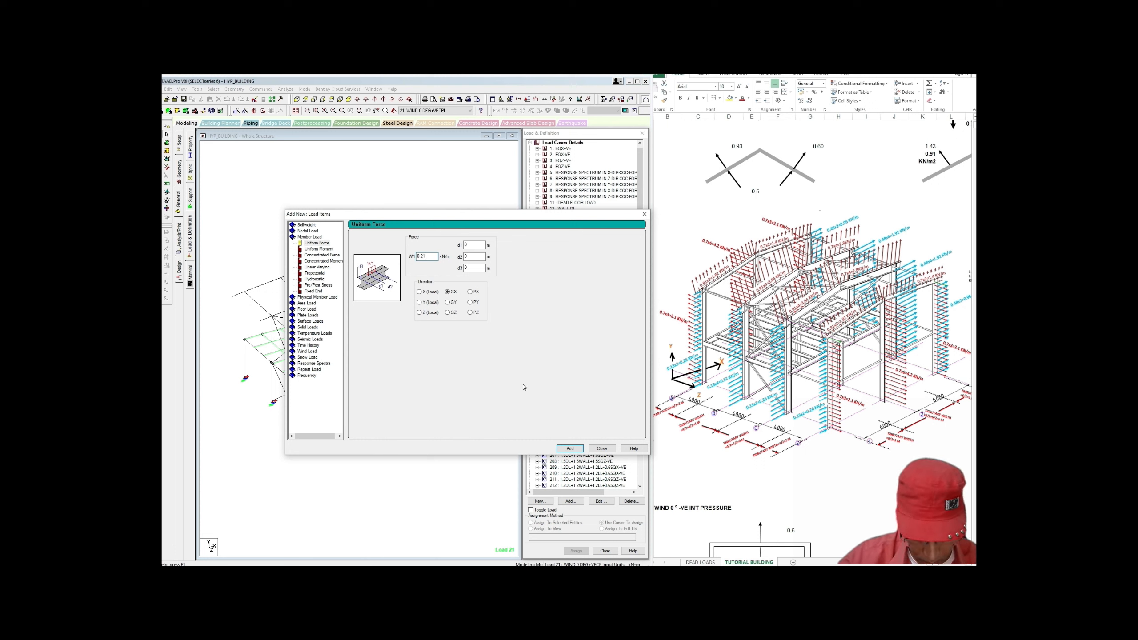
pyautogui.click(572, 448)
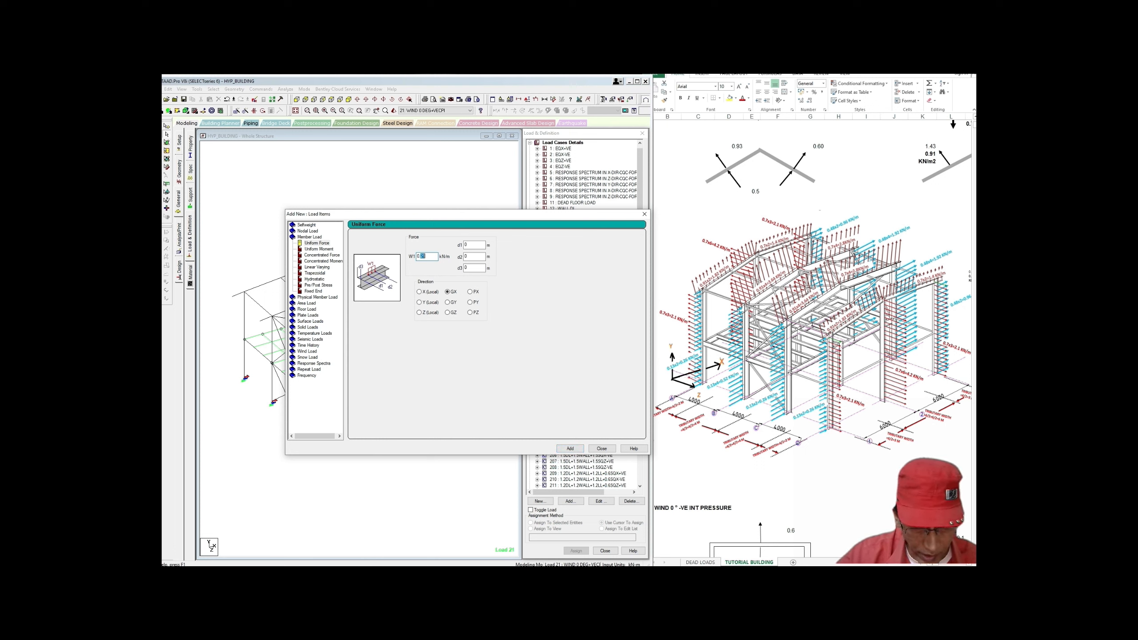
# Step: Add a second uniform GX member load of 0.52 kN/m to load case 21
pyautogui.moveTo(426, 256); pyautogui.dragTo(420, 256)
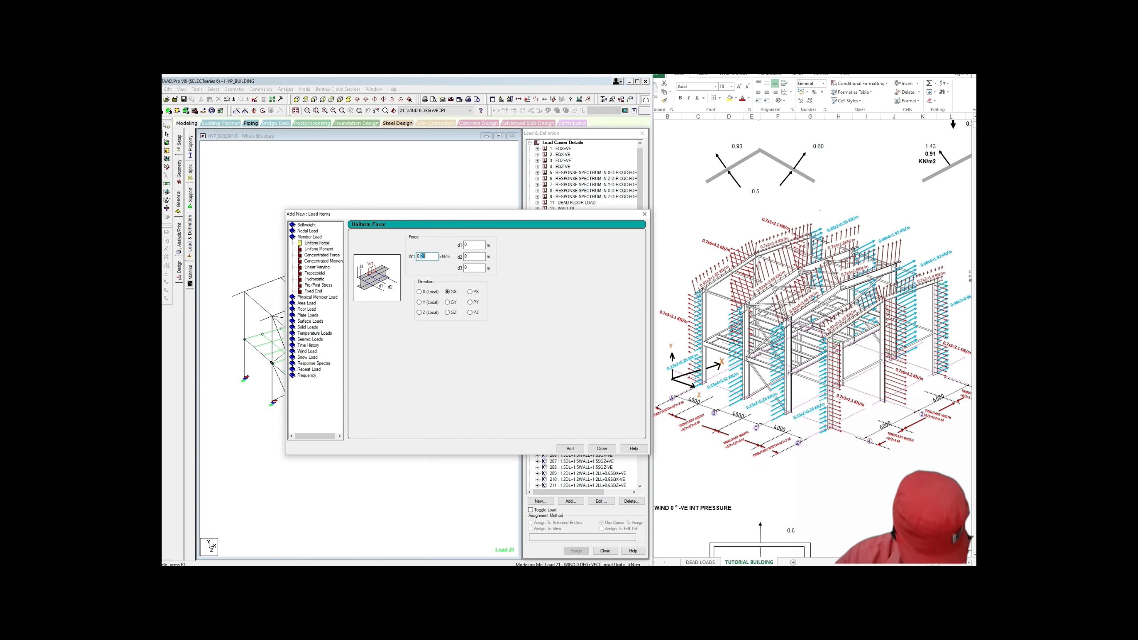
pyautogui.write('5')
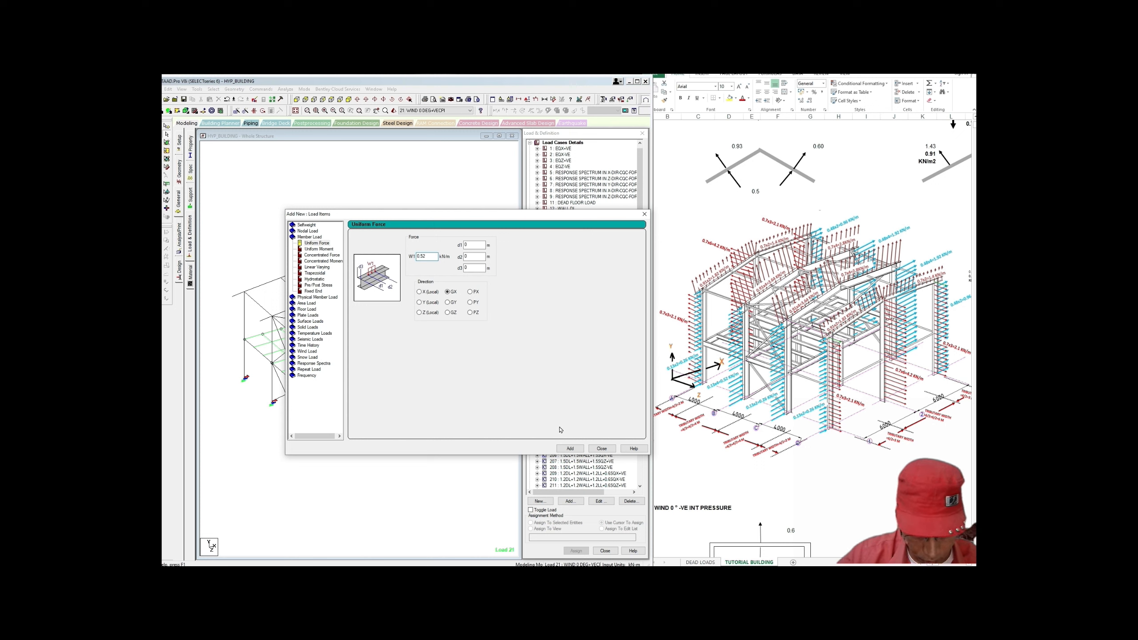
pyautogui.click(570, 448)
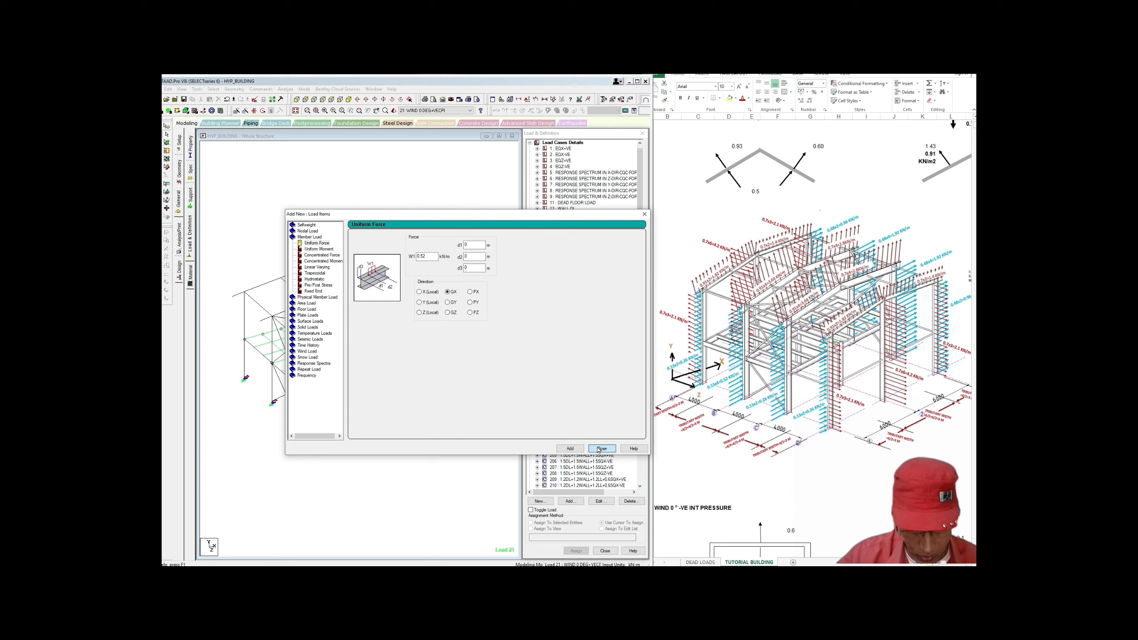
pyautogui.click(601, 448)
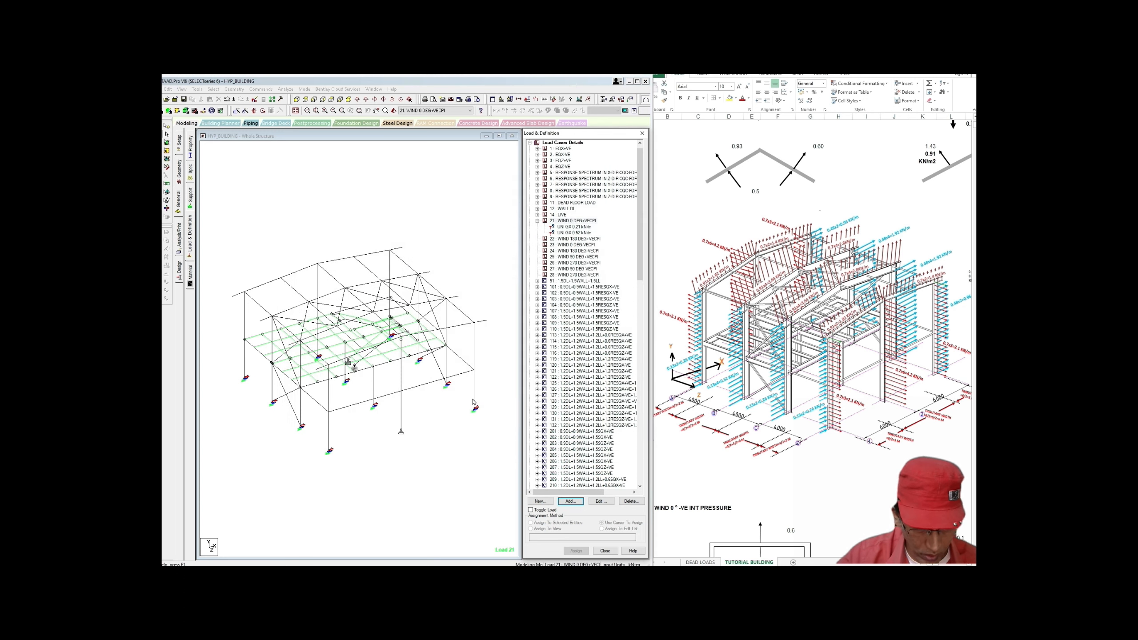
# Step: Assign the 0.21 kN/m GX load to wall columns 11, 12, 21 and 22
pyautogui.click(580, 231)
pyautogui.scroll(2, 405, 421)
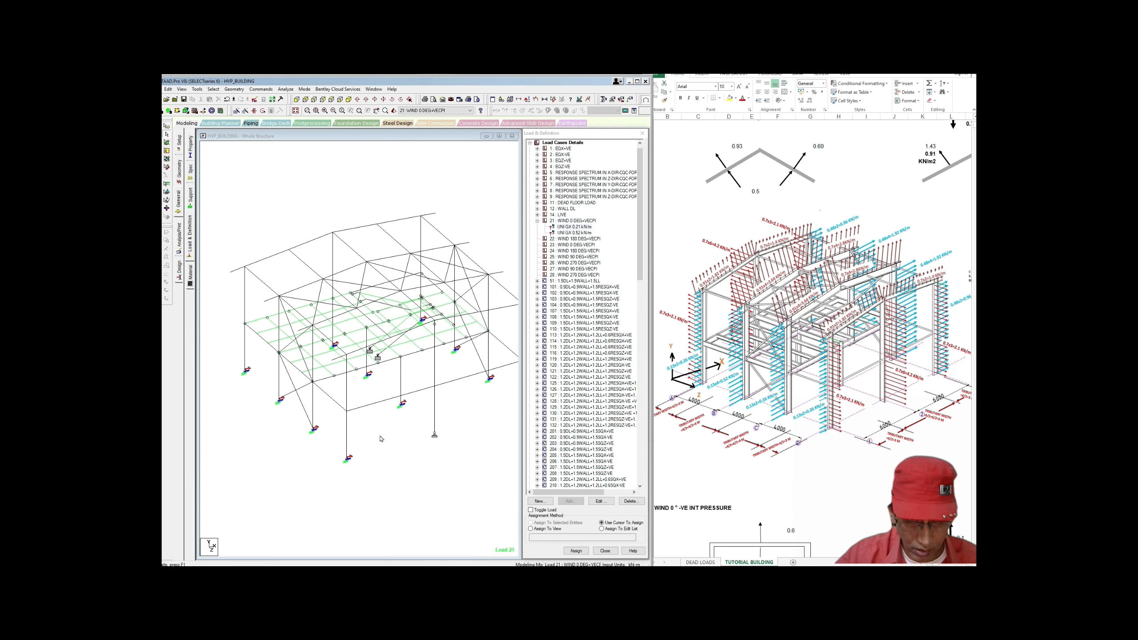
pyautogui.scroll(1, 365, 439)
pyautogui.click(361, 428)
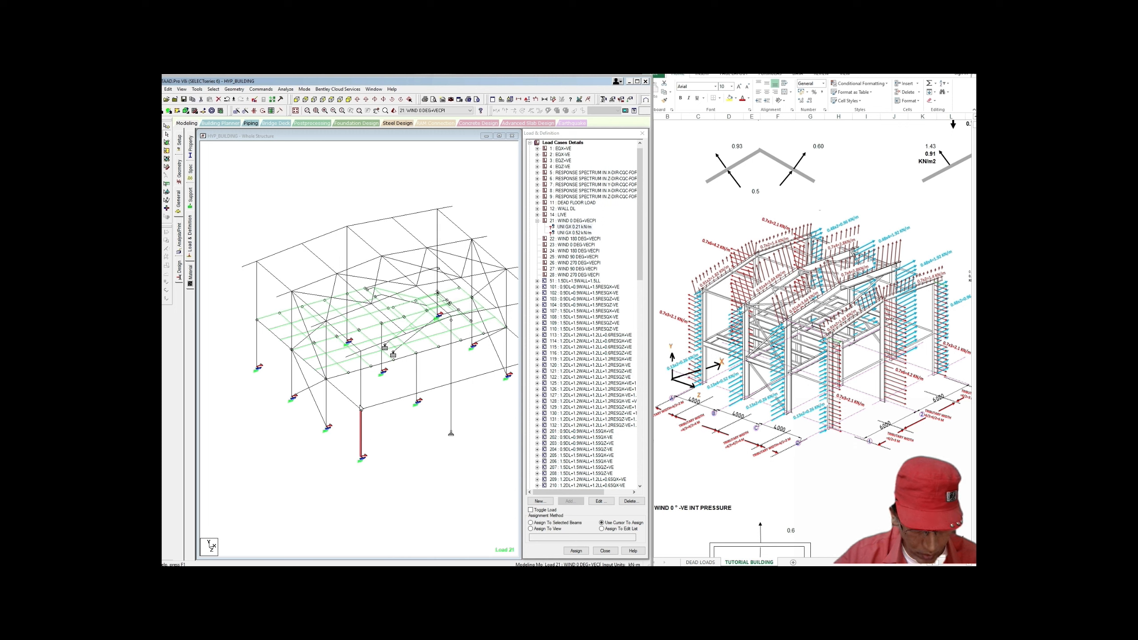
pyautogui.keyDown('ctrl'); pyautogui.click(361, 381); pyautogui.keyUp('ctrl')
pyautogui.scroll(2, 361, 381)
pyautogui.keyDown('ctrl'); pyautogui.click(259, 352); pyautogui.keyUp('ctrl')
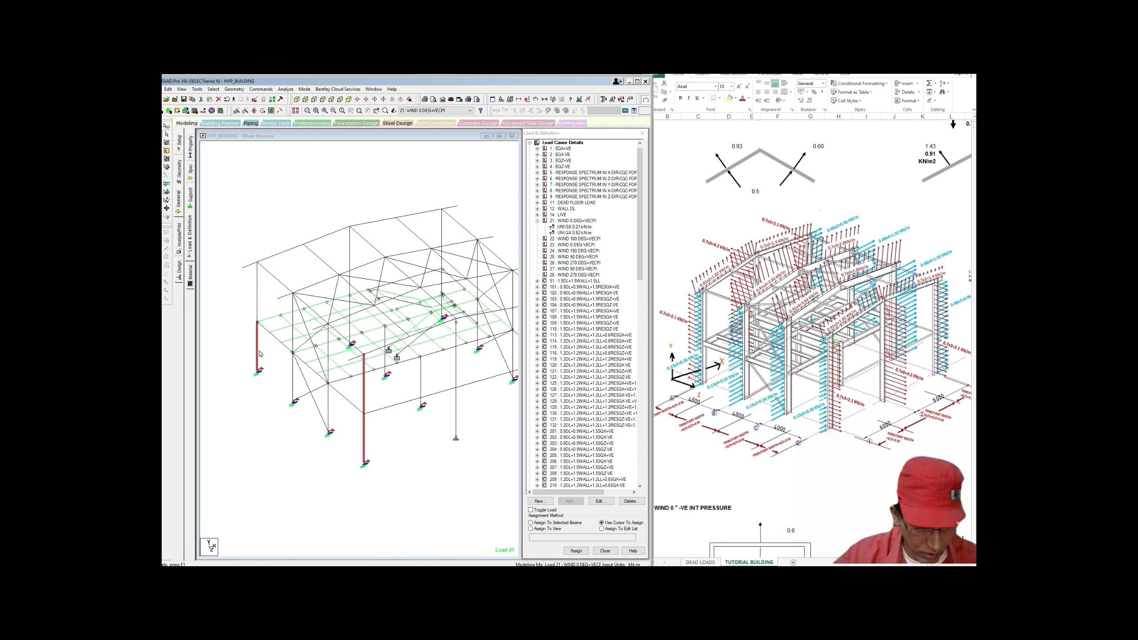
pyautogui.keyDown('ctrl'); pyautogui.click(257, 316); pyautogui.keyUp('ctrl')
pyautogui.click(530, 523)
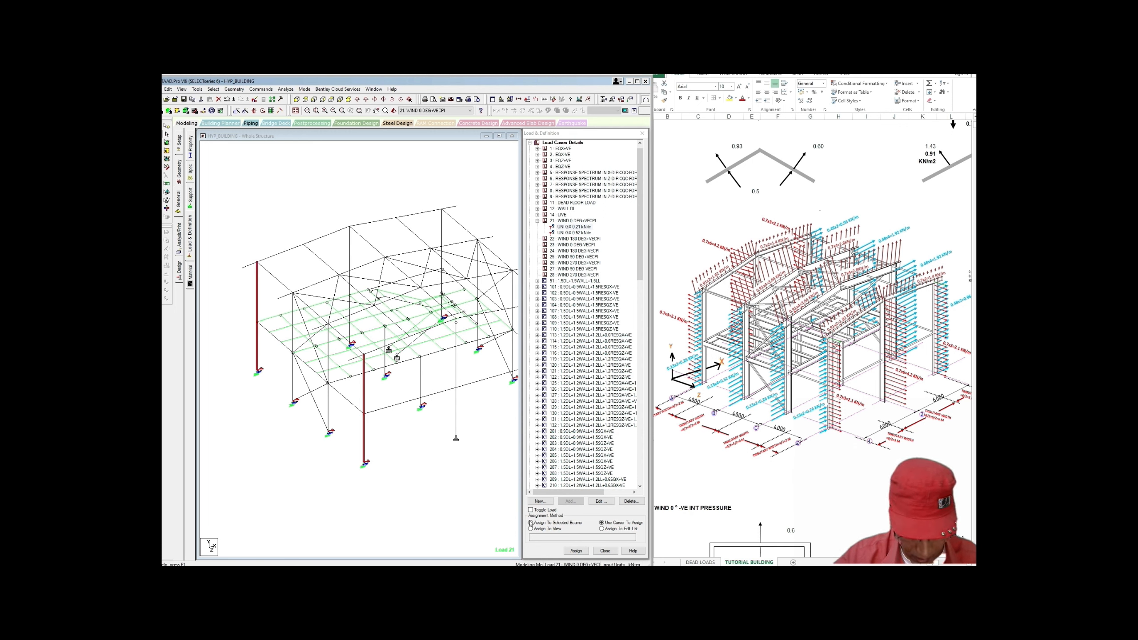
pyautogui.click(575, 550)
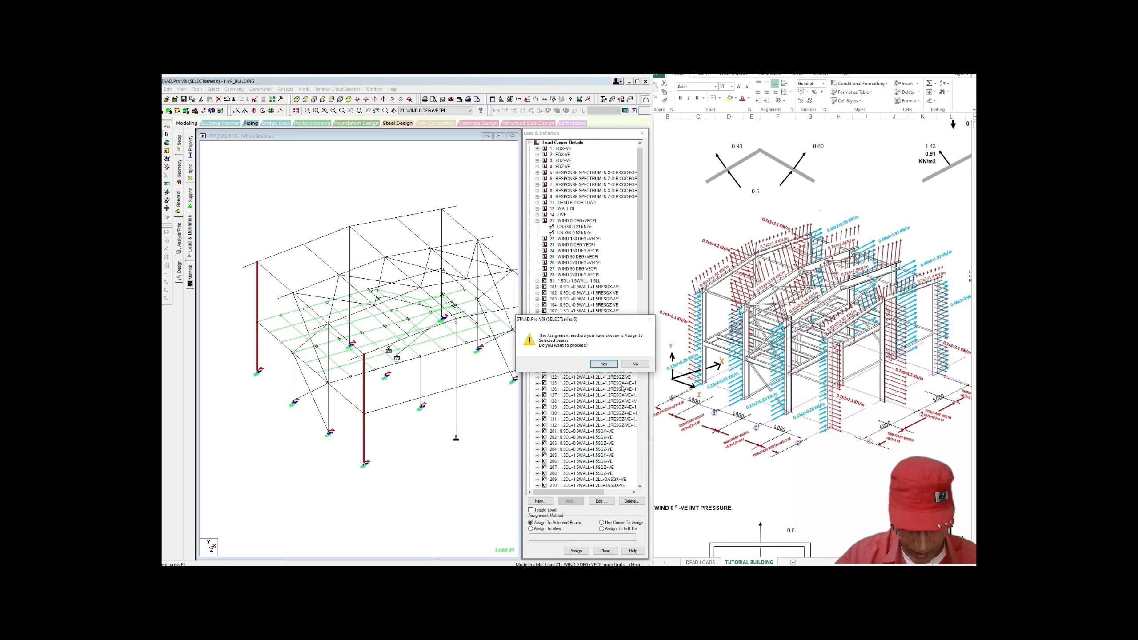
pyautogui.click(605, 366)
# Step: Assign the 0.52 kN/m GX load to wall columns 15, 16, 25 and 26
pyautogui.moveTo(482, 425); pyautogui.dragTo(490, 421, button='middle')
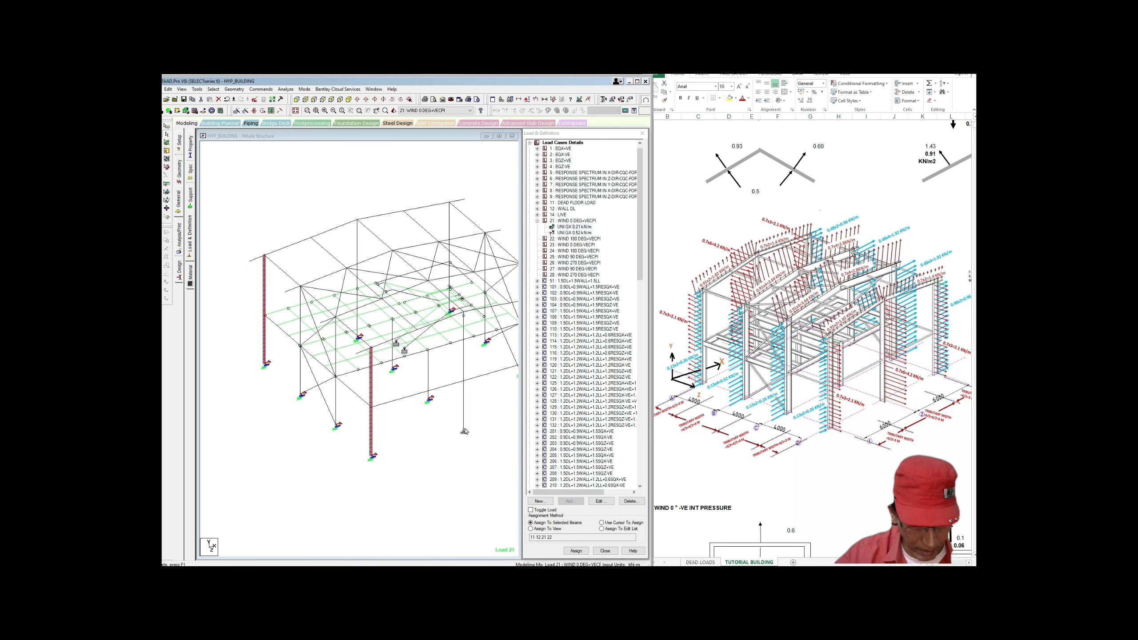
pyautogui.scroll(1, 501, 392)
pyautogui.click(574, 232)
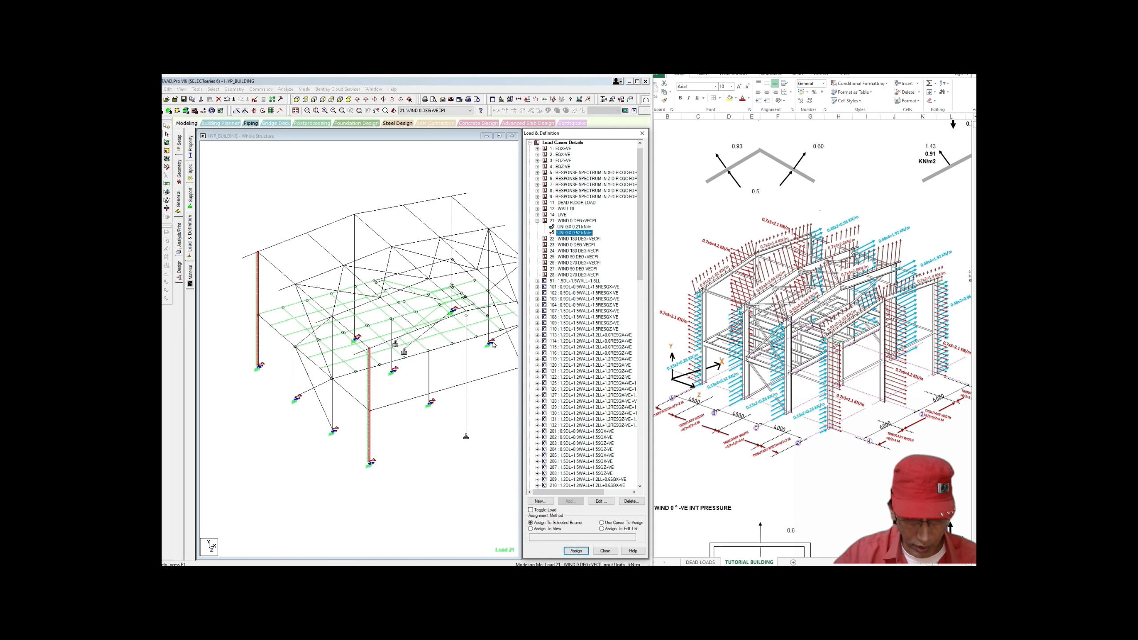
pyautogui.click(333, 396)
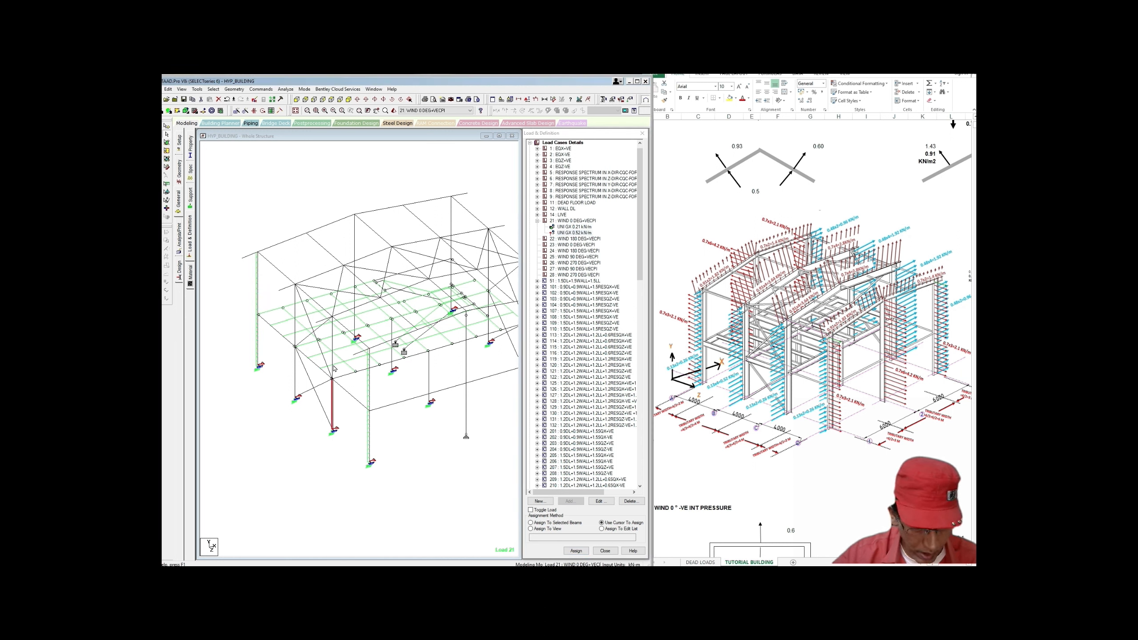
pyautogui.click(333, 346)
pyautogui.click(296, 355)
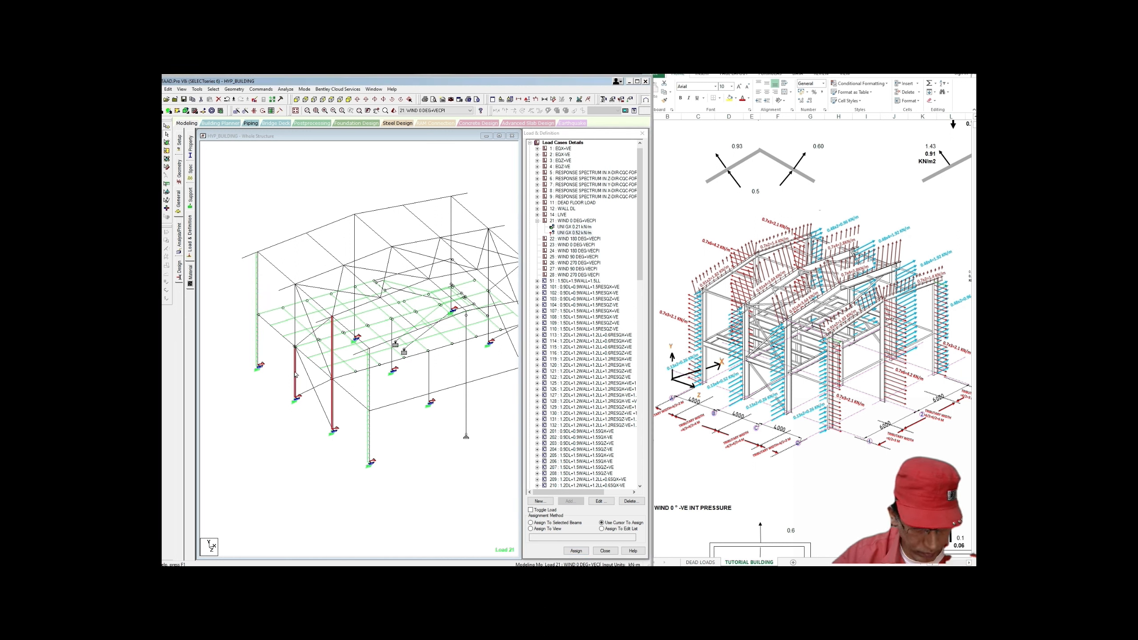
pyautogui.click(296, 332)
pyautogui.moveTo(388, 427); pyautogui.dragTo(379, 424, button='middle')
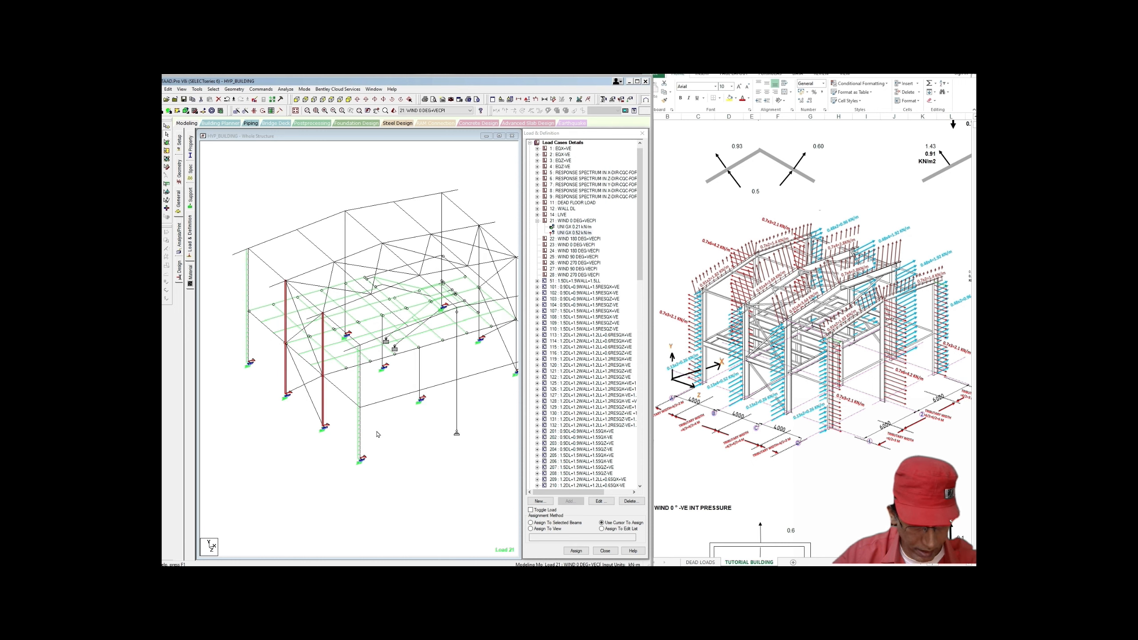
pyautogui.scroll(-1, 380, 428)
pyautogui.click(531, 523)
pyautogui.click(575, 550)
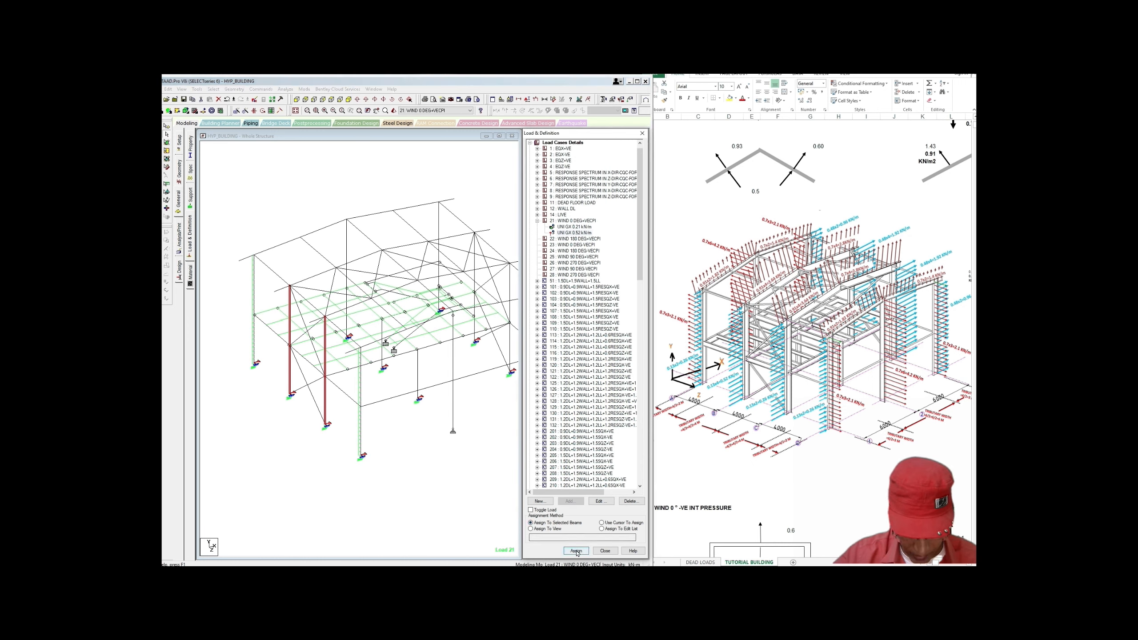
pyautogui.click(606, 373)
# Step: Clear the column selection and reselect wind load case 21
pyautogui.click(494, 413)
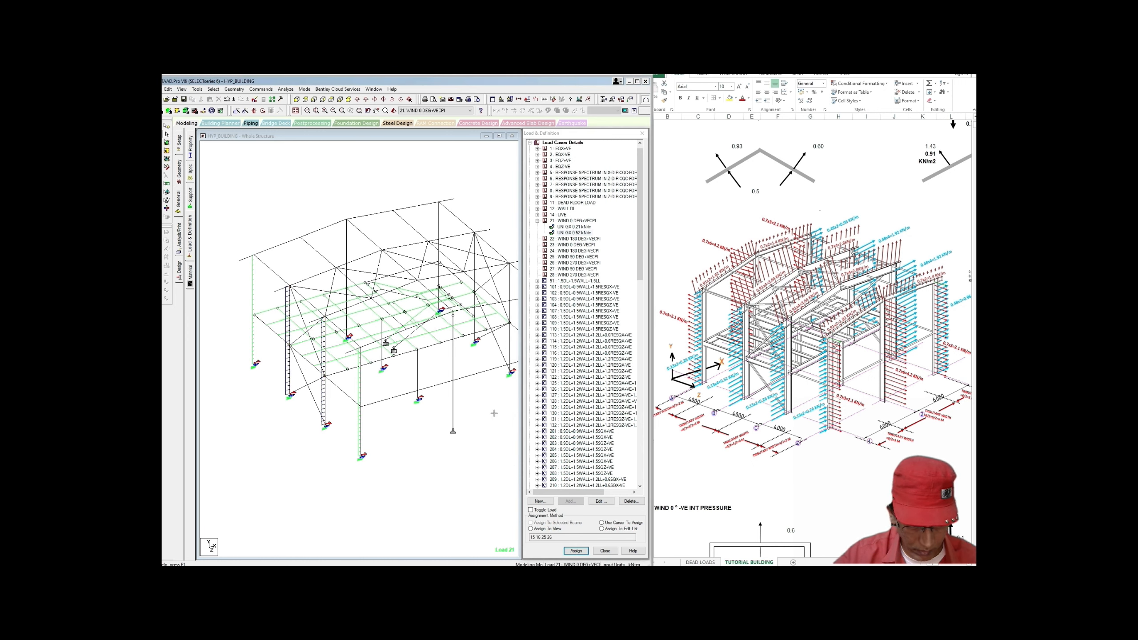
pyautogui.moveTo(493, 413); pyautogui.dragTo(453, 429, button='middle')
pyautogui.scroll(-1, 454, 432)
pyautogui.scroll(2, 454, 429)
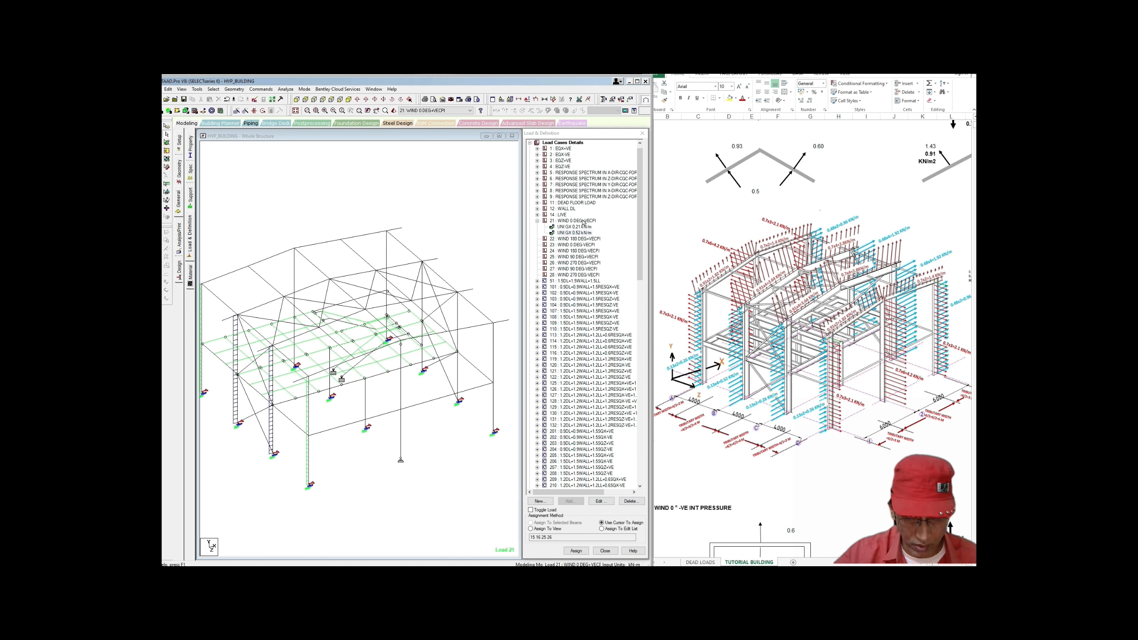
pyautogui.click(582, 221)
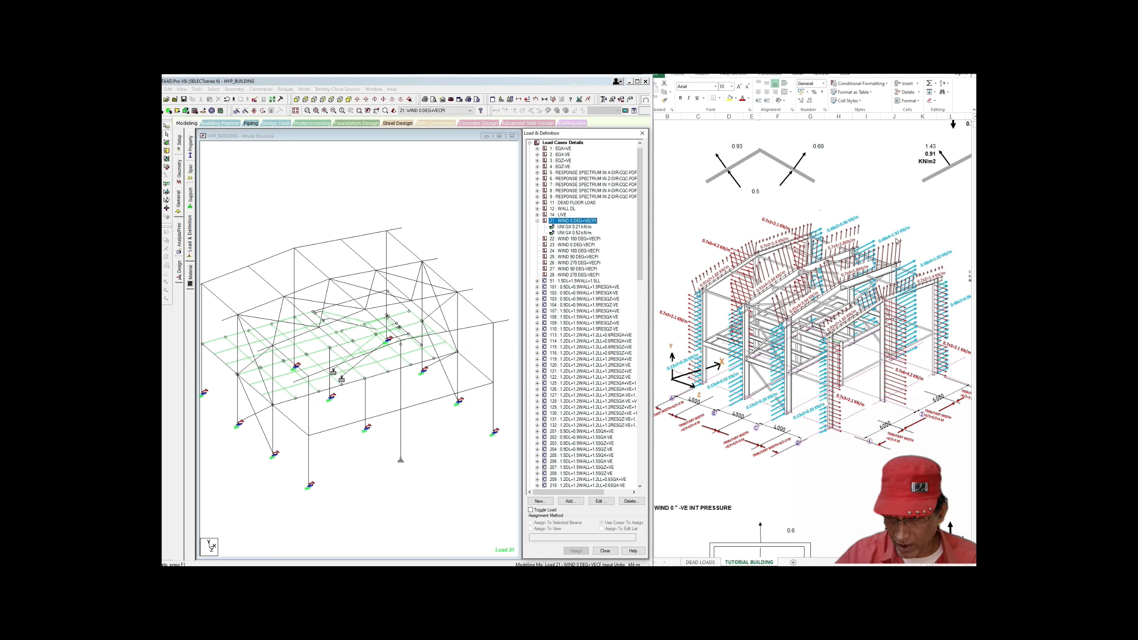
# Step: Add uniform GX member loads of 0.92 kN/m and 1.92 kN/m to load case 21
pyautogui.click(571, 501)
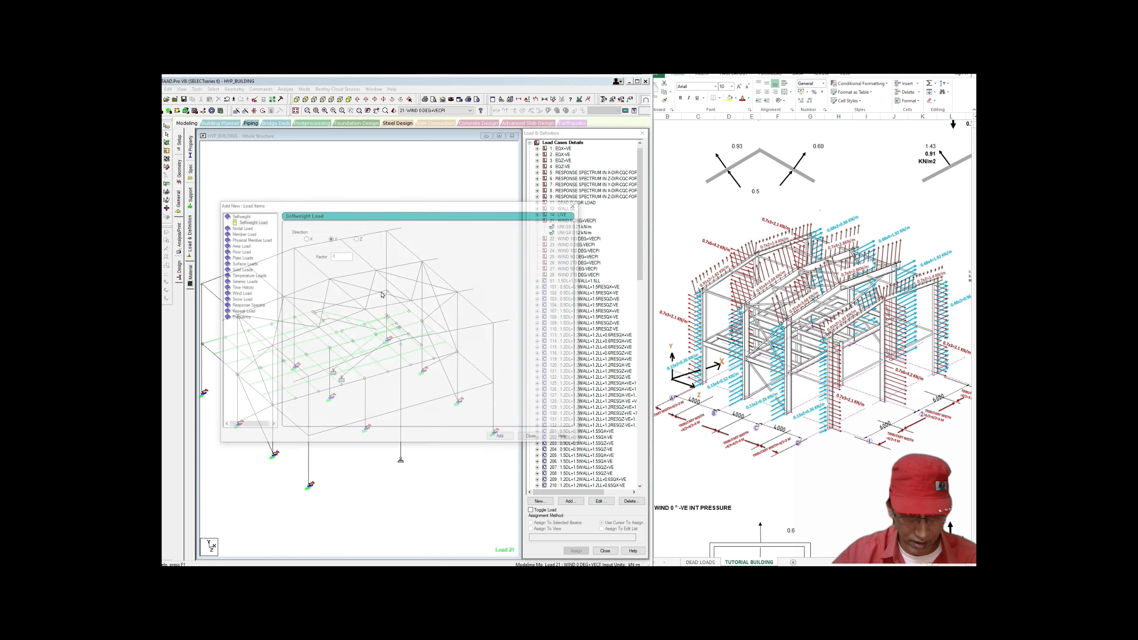
pyautogui.click(244, 233)
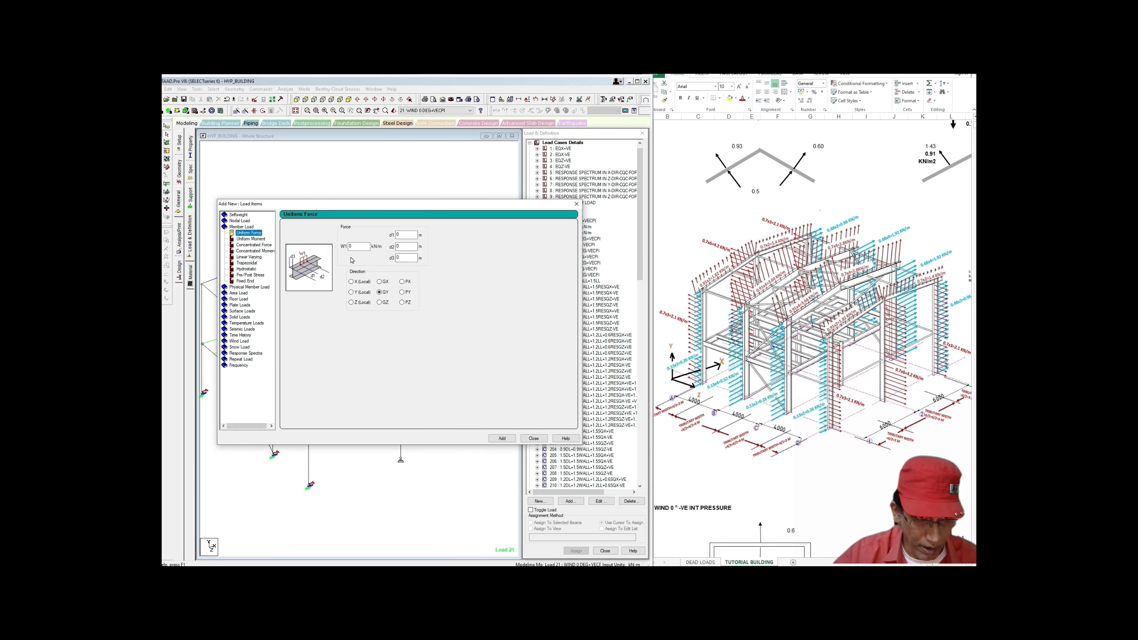
pyautogui.click(379, 282)
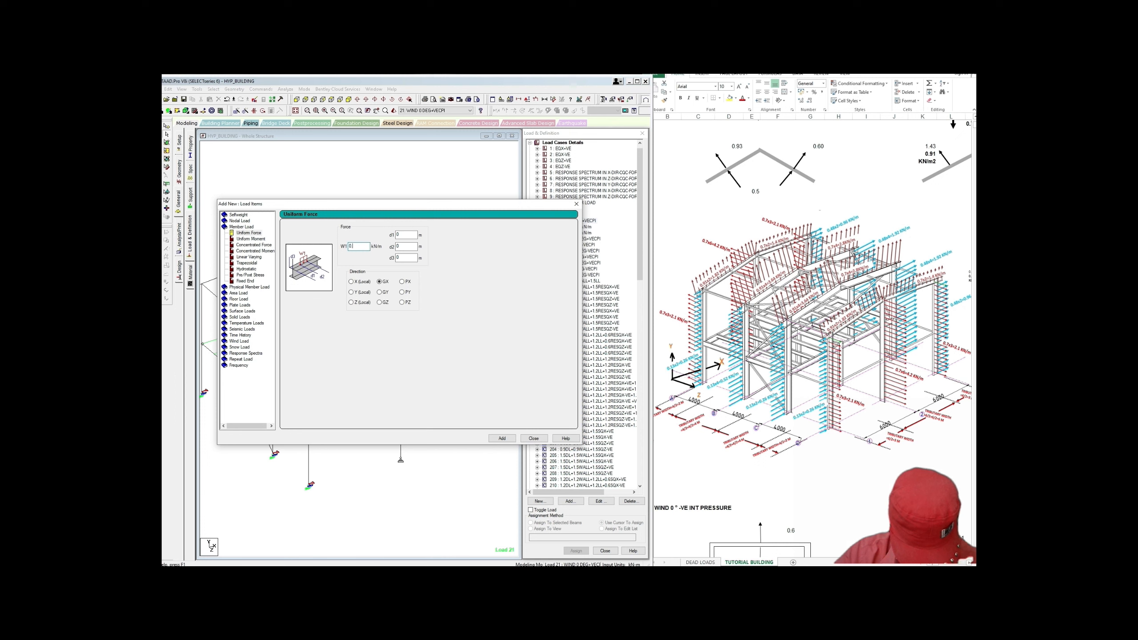
pyautogui.write('0.92')
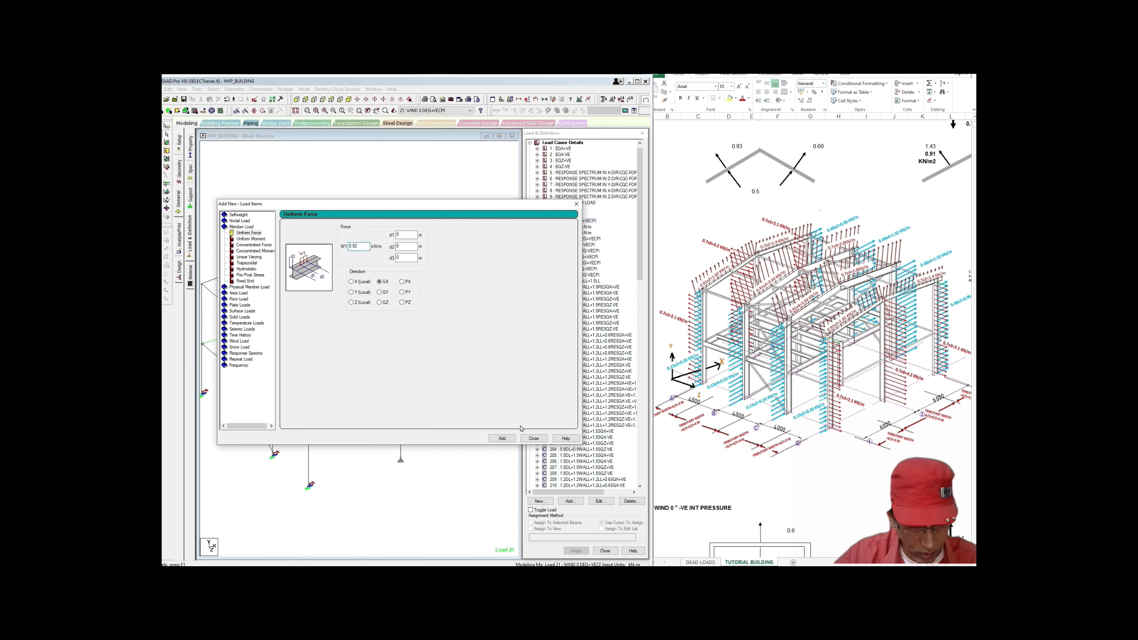
pyautogui.click(502, 438)
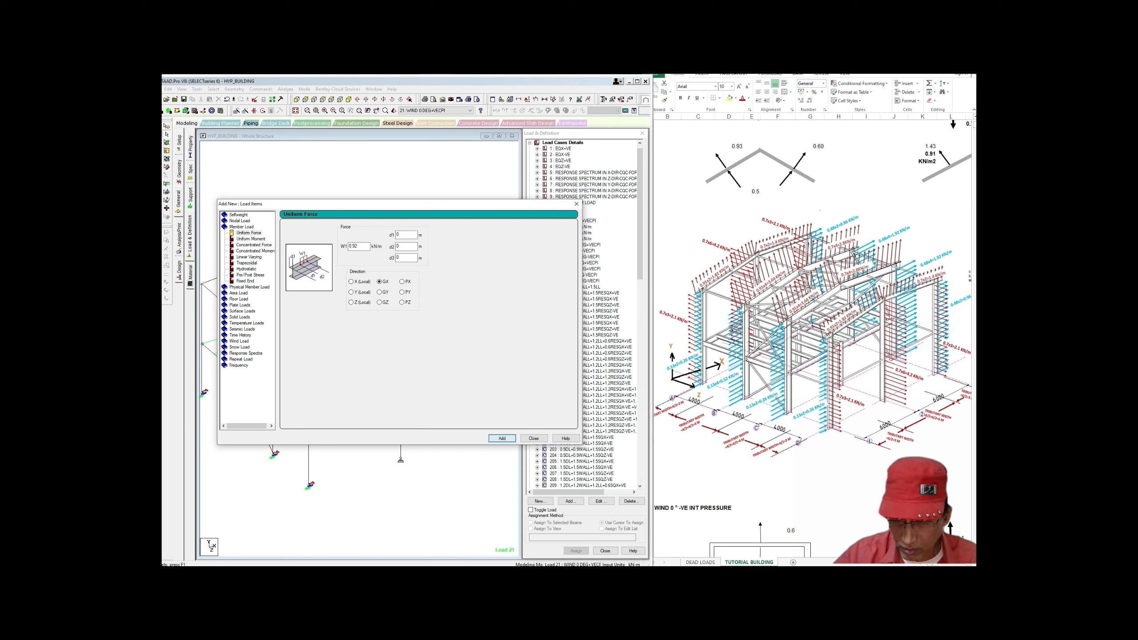
pyautogui.doubleClick(350, 247)
pyautogui.write('1')
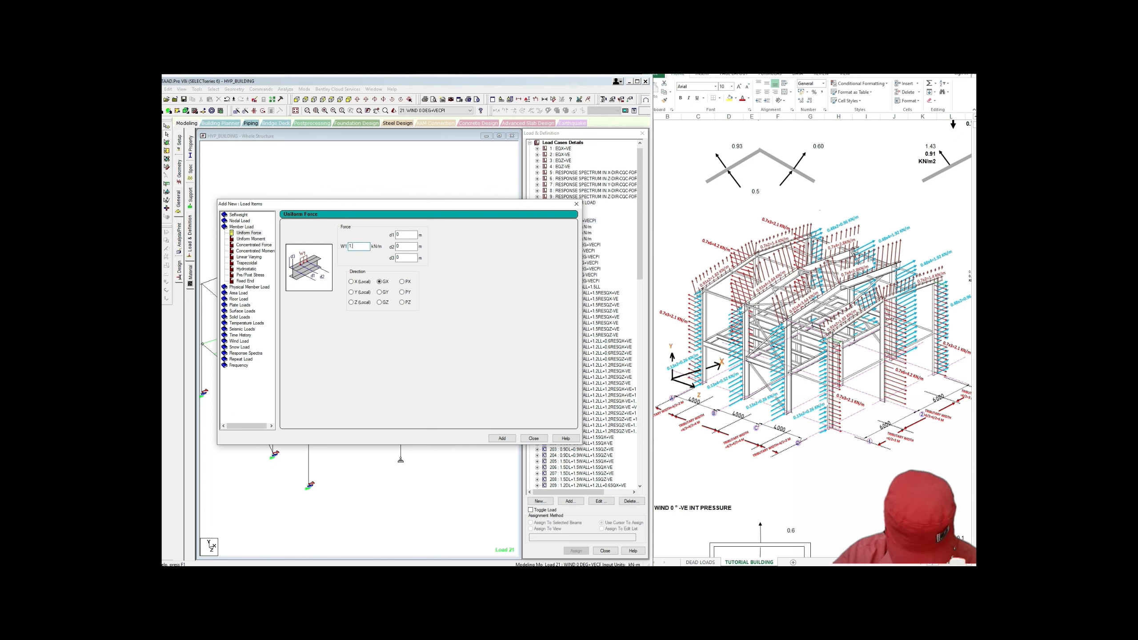
pyautogui.click(502, 438)
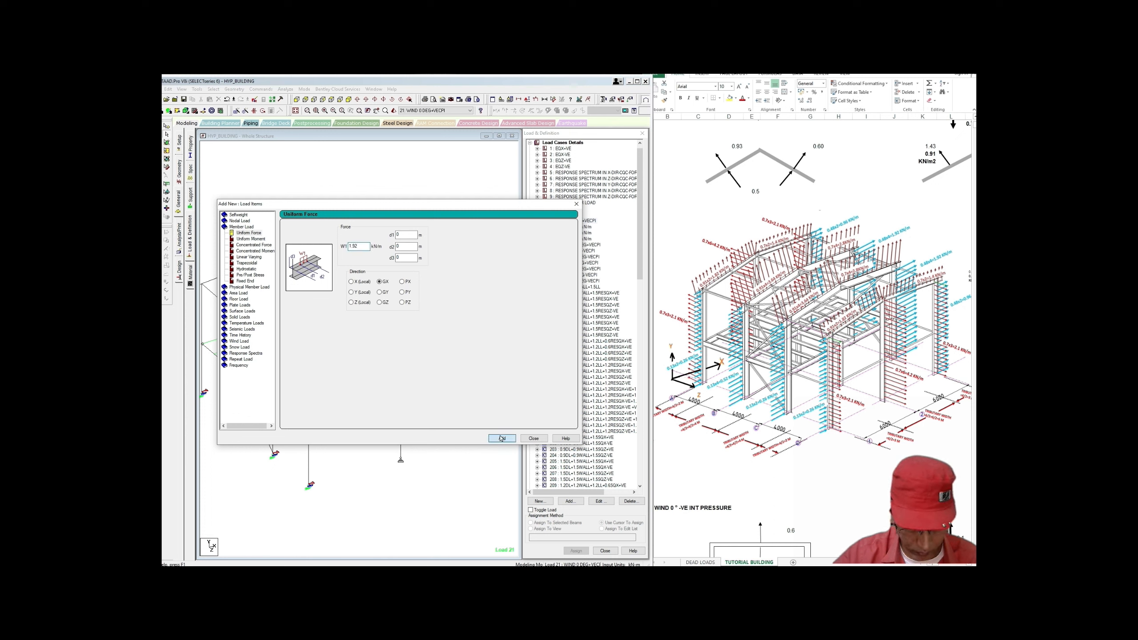
pyautogui.click(533, 438)
pyautogui.click(583, 240)
# Step: Assign the 0.92 kN/m GX load to the selected wall columns
pyautogui.click(482, 352)
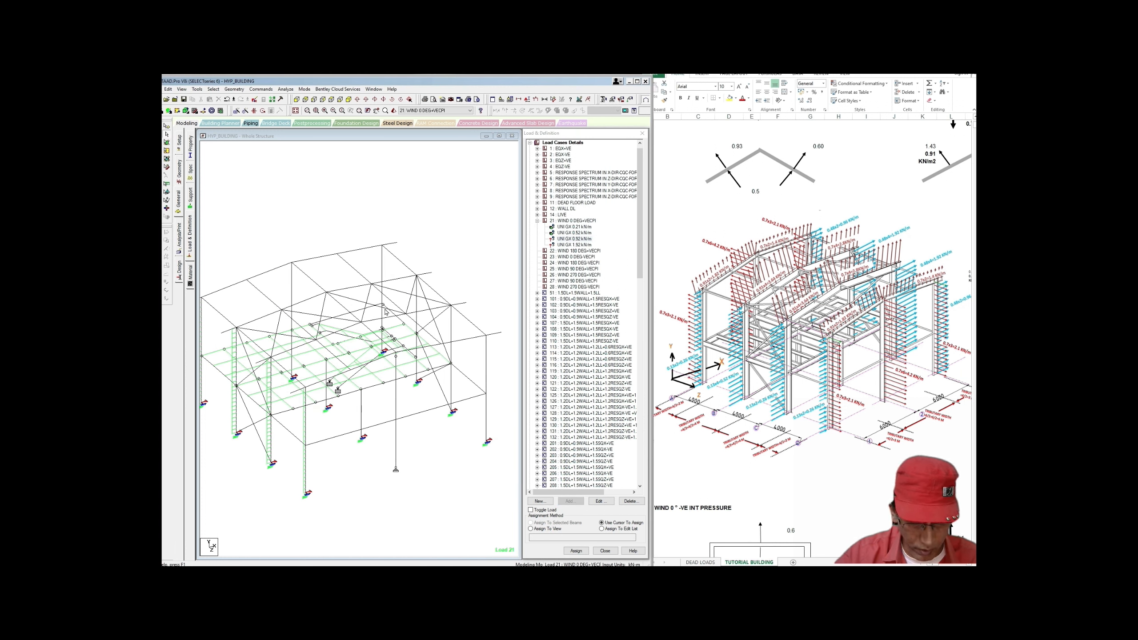
pyautogui.scroll(2, 385, 312)
pyautogui.click(388, 331)
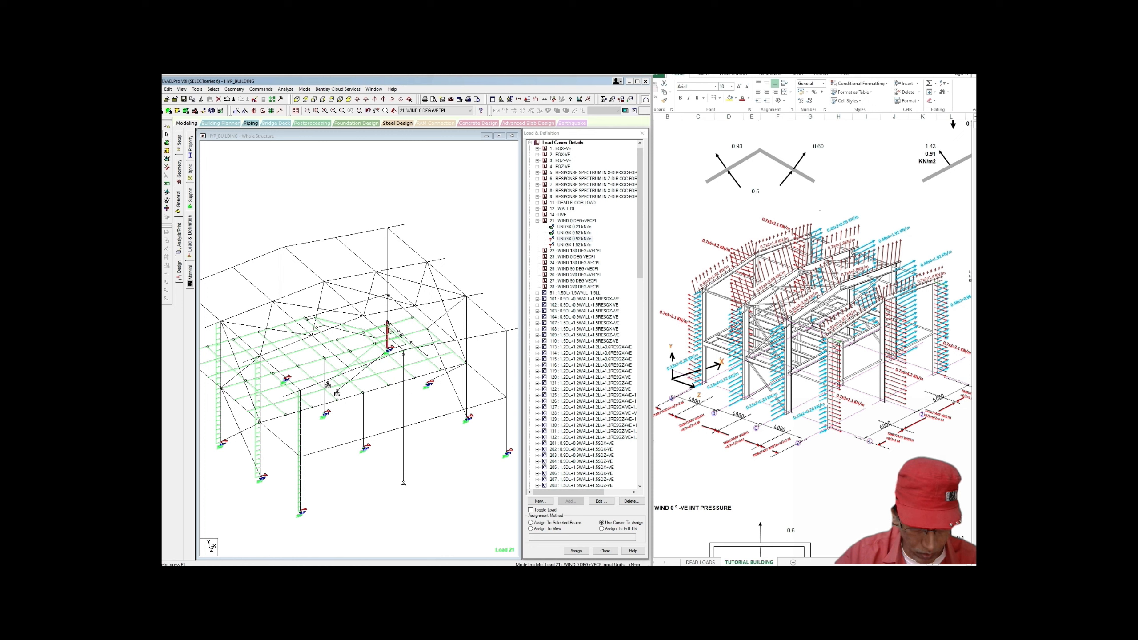
pyautogui.click(389, 265)
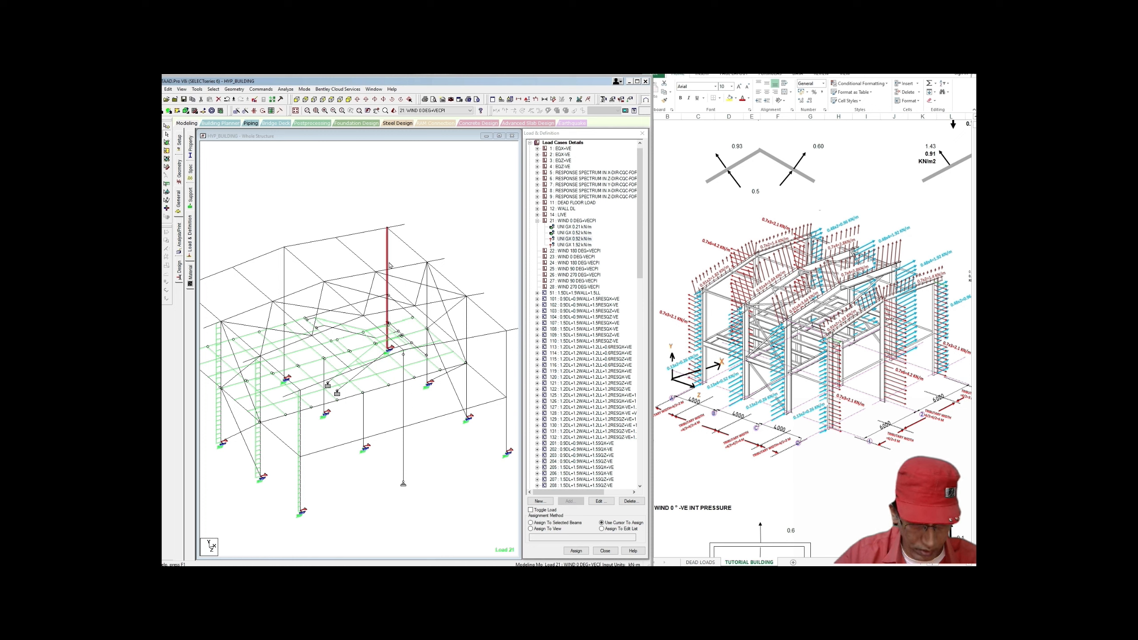
pyautogui.moveTo(468, 376); pyautogui.dragTo(457, 363, button='middle')
pyautogui.click(496, 412)
pyautogui.click(495, 351)
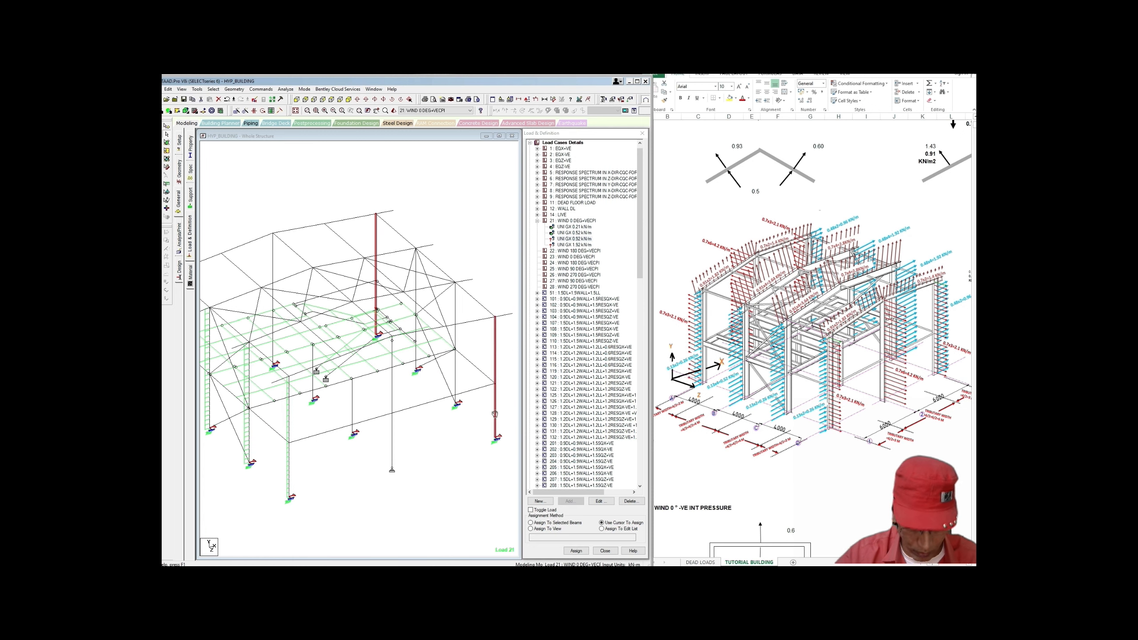
pyautogui.moveTo(495, 414); pyautogui.dragTo(498, 414, button='middle')
pyautogui.click(532, 523)
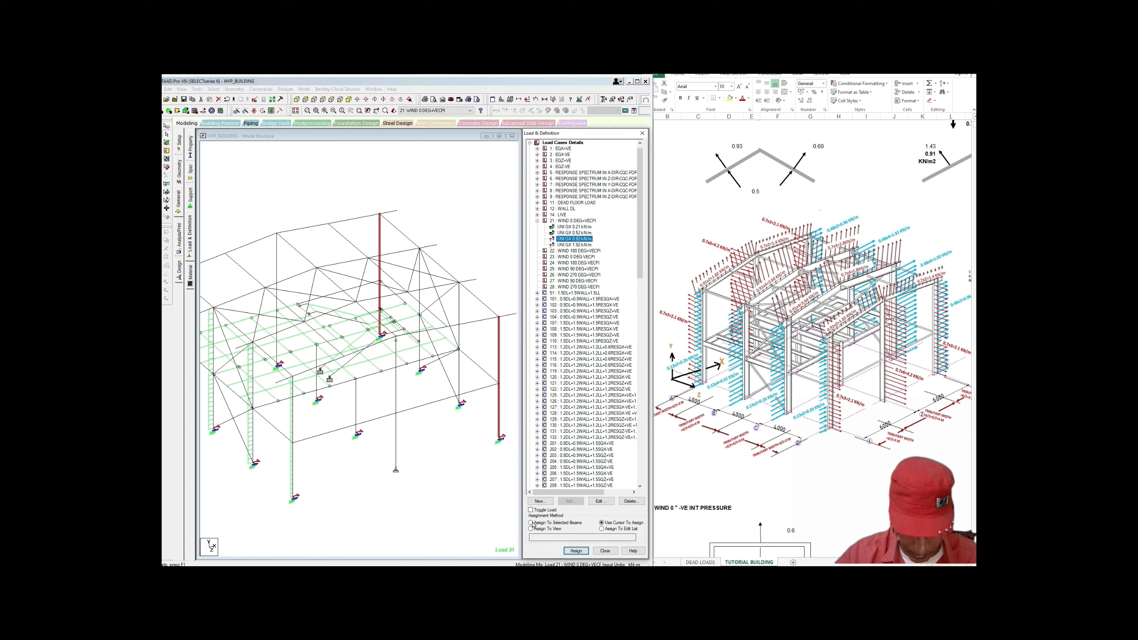
pyautogui.click(576, 550)
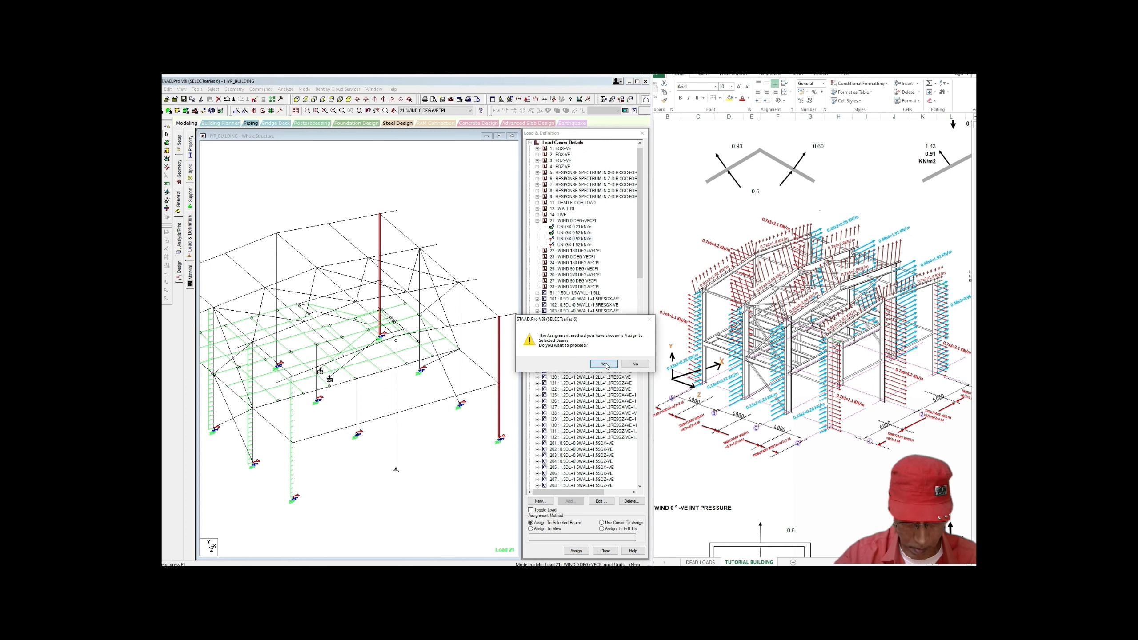
pyautogui.click(604, 364)
# Step: Assign the 1.92 kN/m GX load to two other wall columns, then reselect load case 21
pyautogui.click(578, 245)
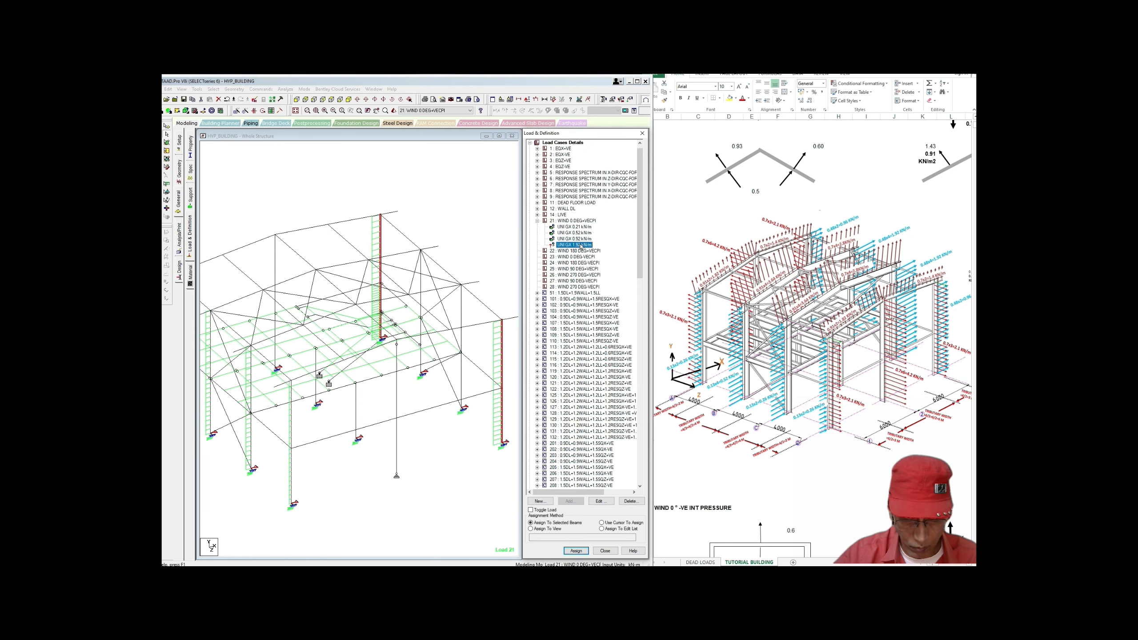
pyautogui.scroll(1, 485, 365)
pyautogui.click(464, 373)
pyautogui.keyDown('ctrl'); pyautogui.click(465, 334); pyautogui.keyUp('ctrl')
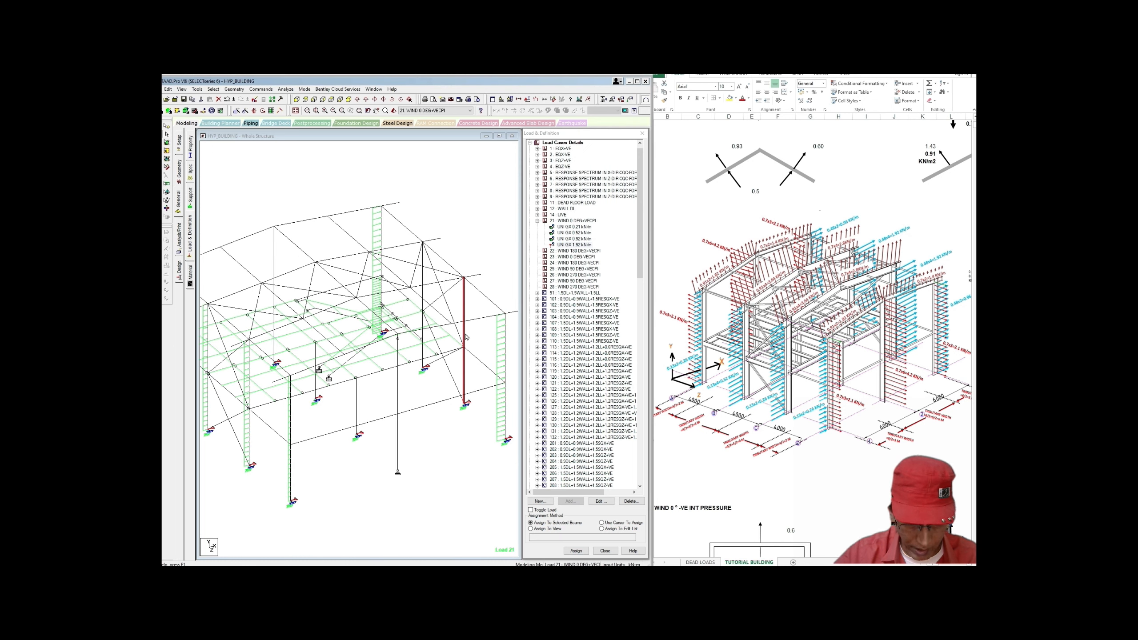
pyautogui.keyDown('ctrl'); pyautogui.click(423, 353); pyautogui.keyUp('ctrl')
pyautogui.keyDown('ctrl'); pyautogui.click(422, 326); pyautogui.keyUp('ctrl')
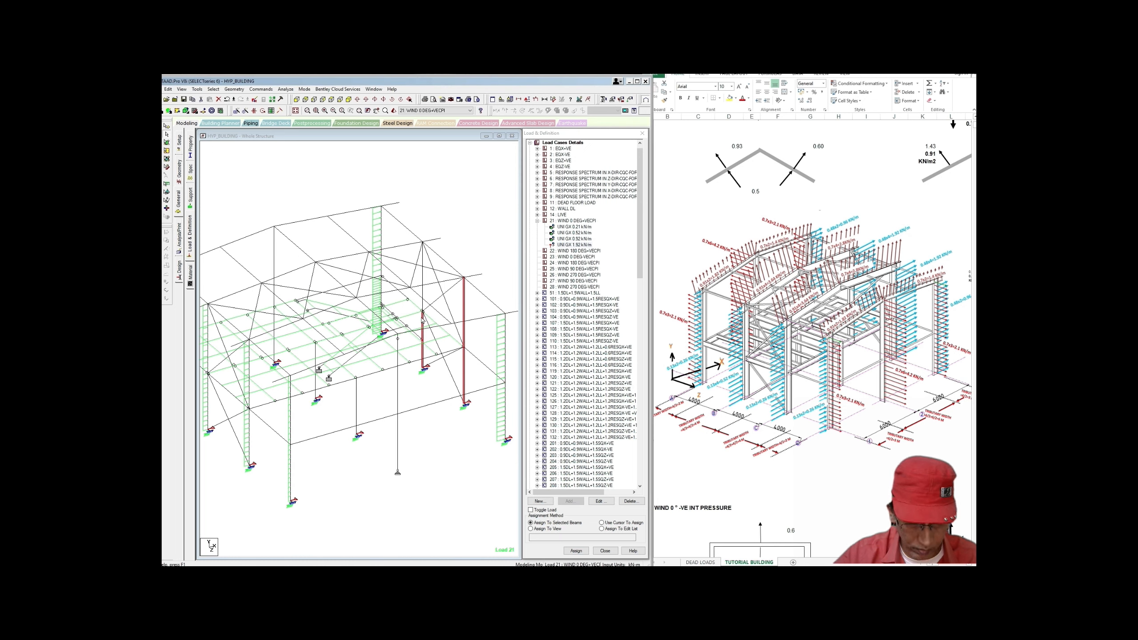
pyautogui.keyDown('ctrl'); pyautogui.click(423, 294); pyautogui.keyUp('ctrl')
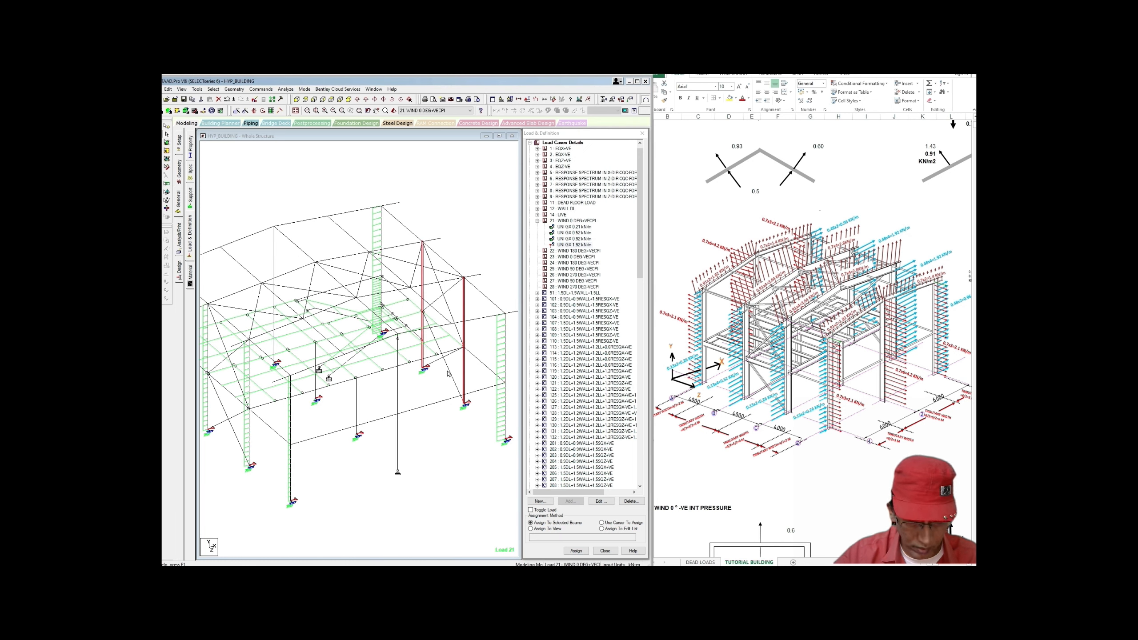
pyautogui.click(576, 550)
pyautogui.click(602, 366)
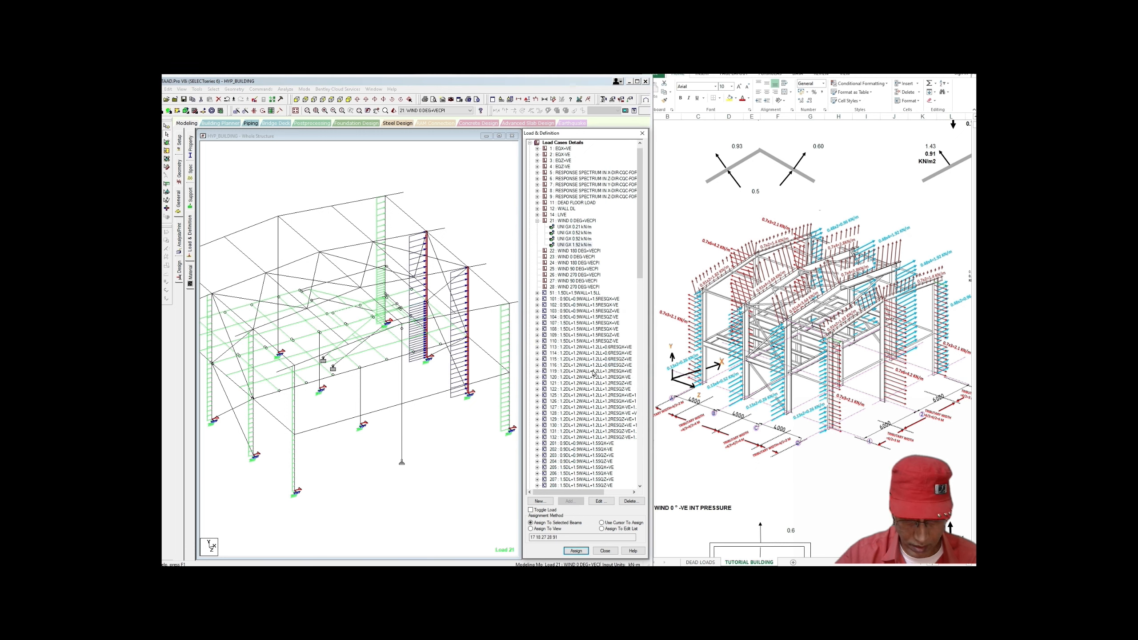
pyautogui.scroll(-3, 480, 441)
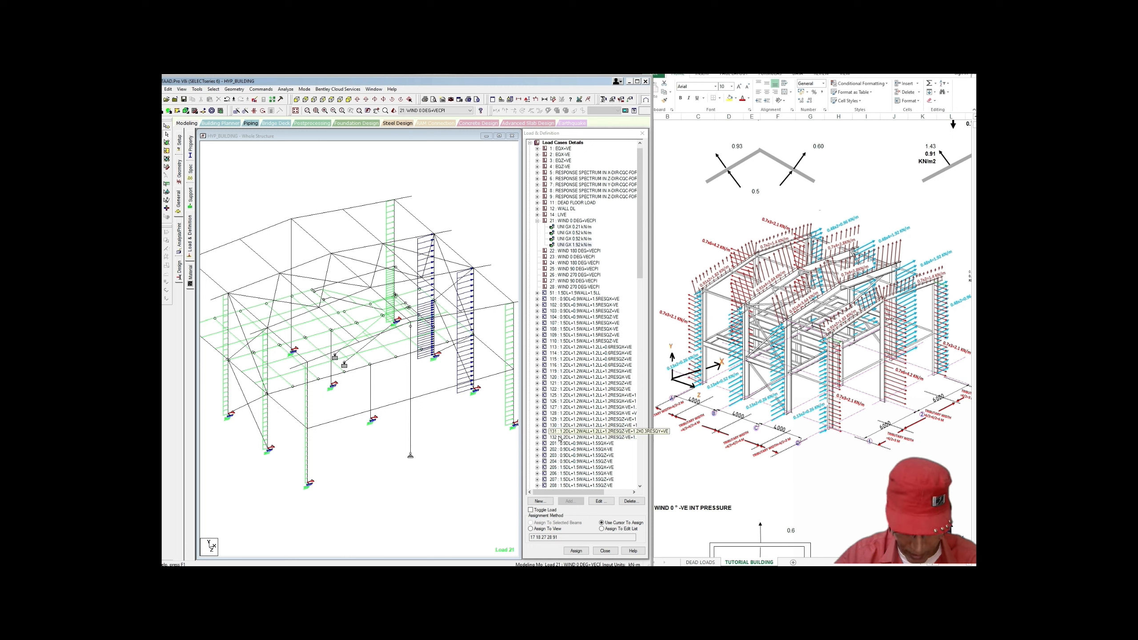
pyautogui.click(583, 221)
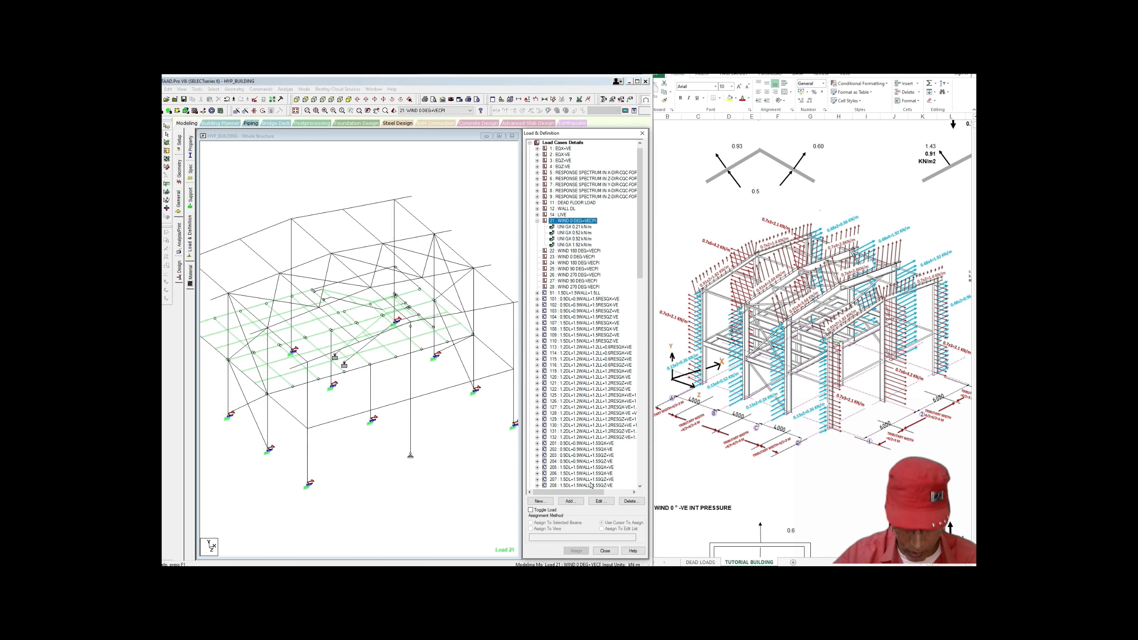
# Step: Add uniform GZ member loads of -2.1 kN/m and -4.2 kN/m to load case 21
pyautogui.click(579, 501)
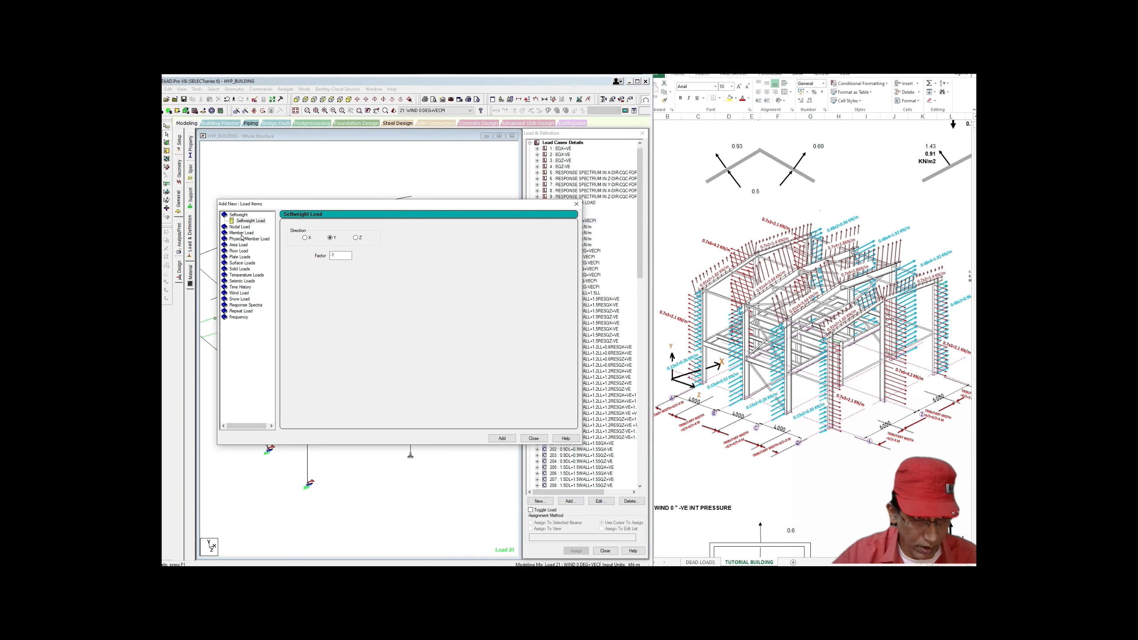
pyautogui.click(240, 234)
pyautogui.click(350, 246)
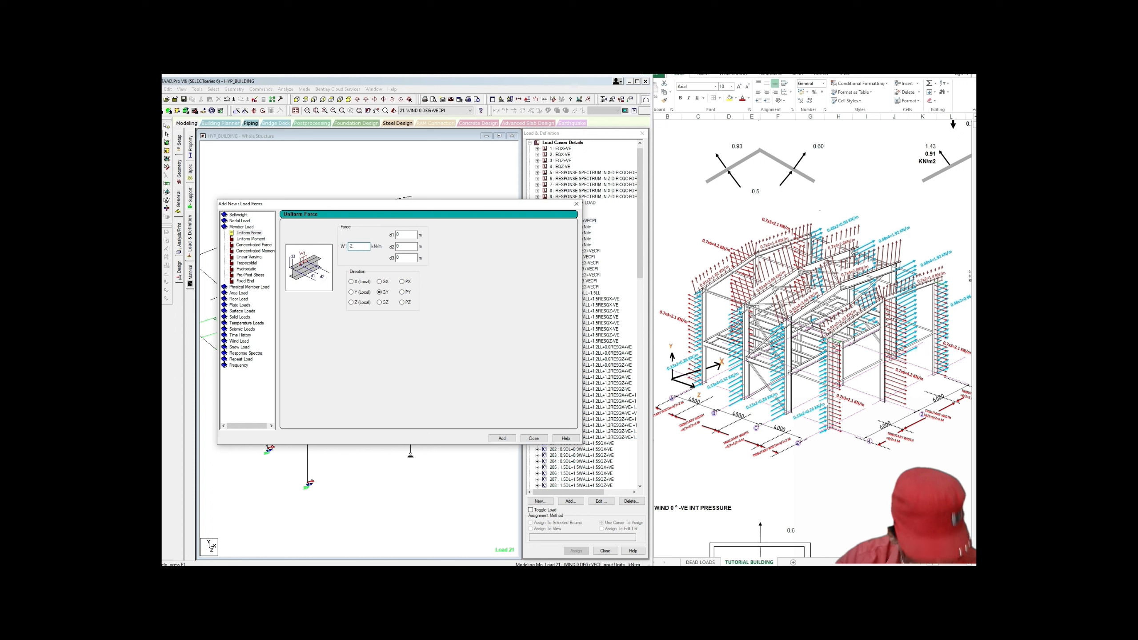
pyautogui.click(380, 303)
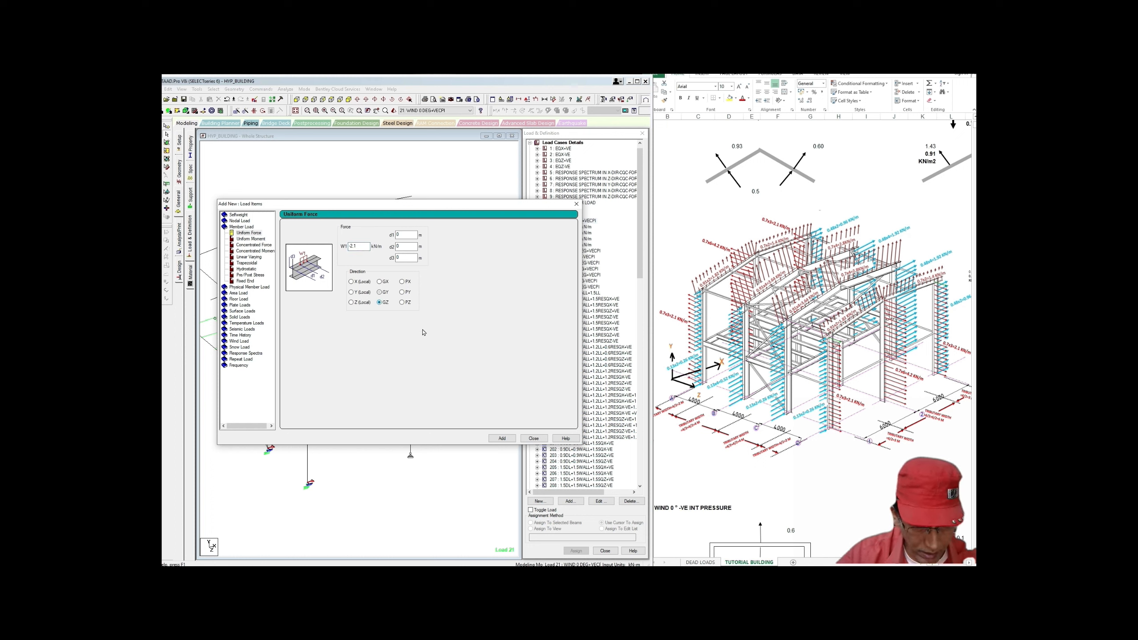
pyautogui.click(502, 438)
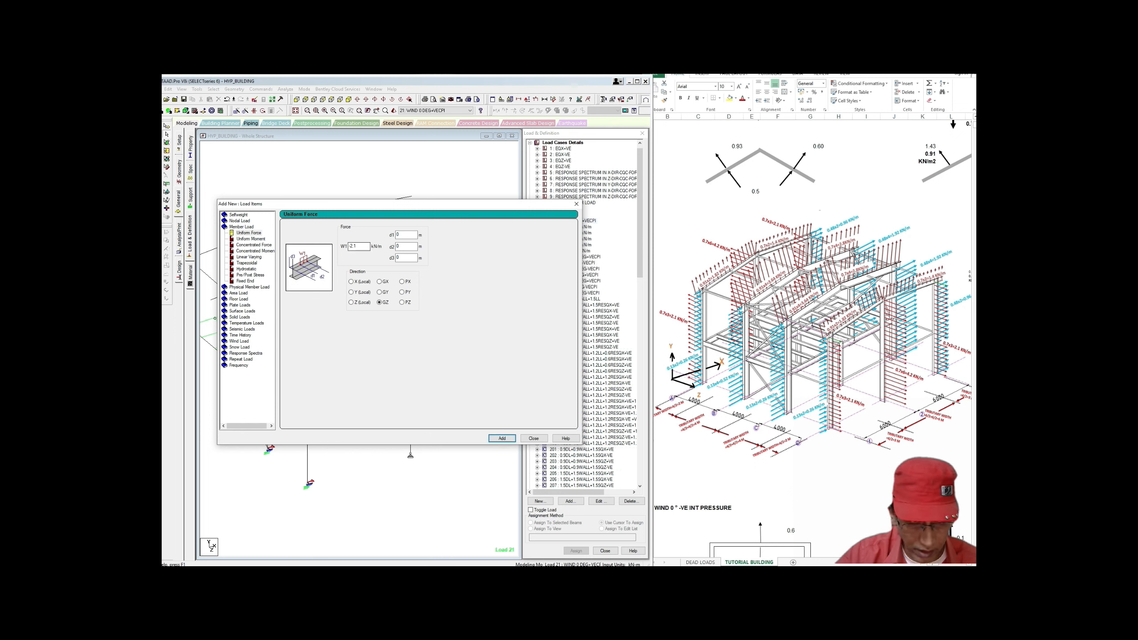
pyautogui.click(351, 246)
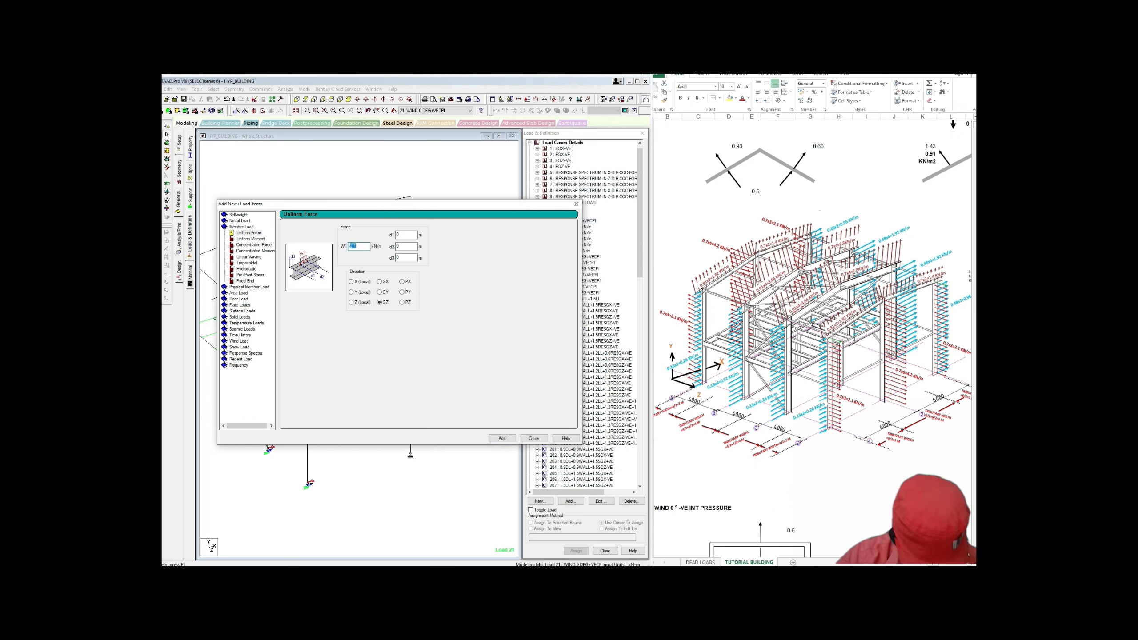
pyautogui.write('-4.2')
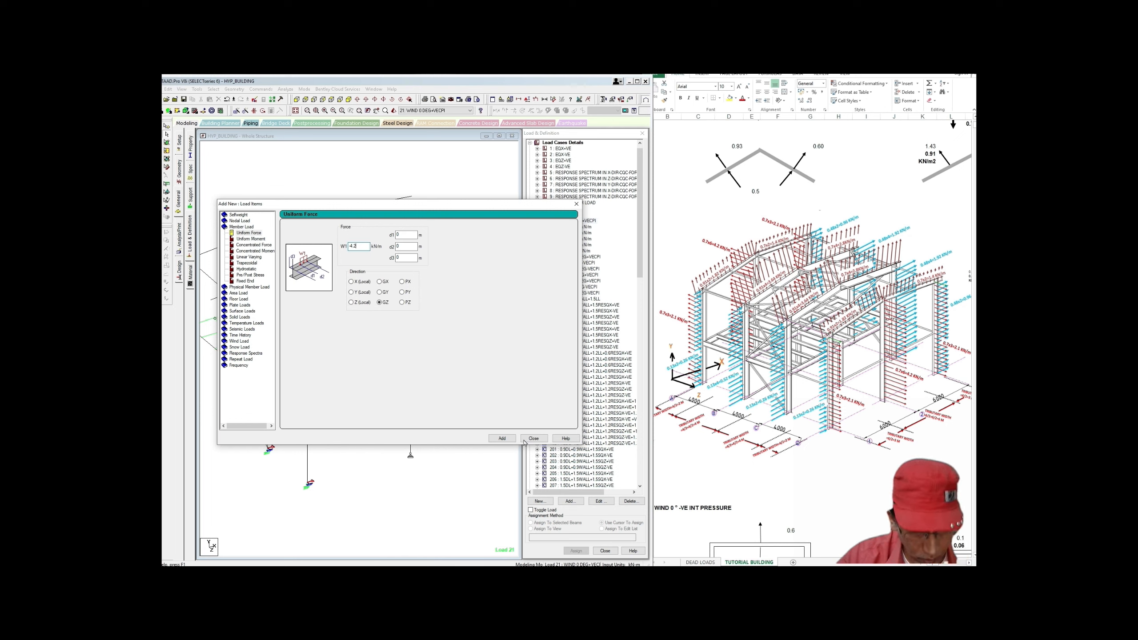
pyautogui.click(501, 438)
pyautogui.click(533, 438)
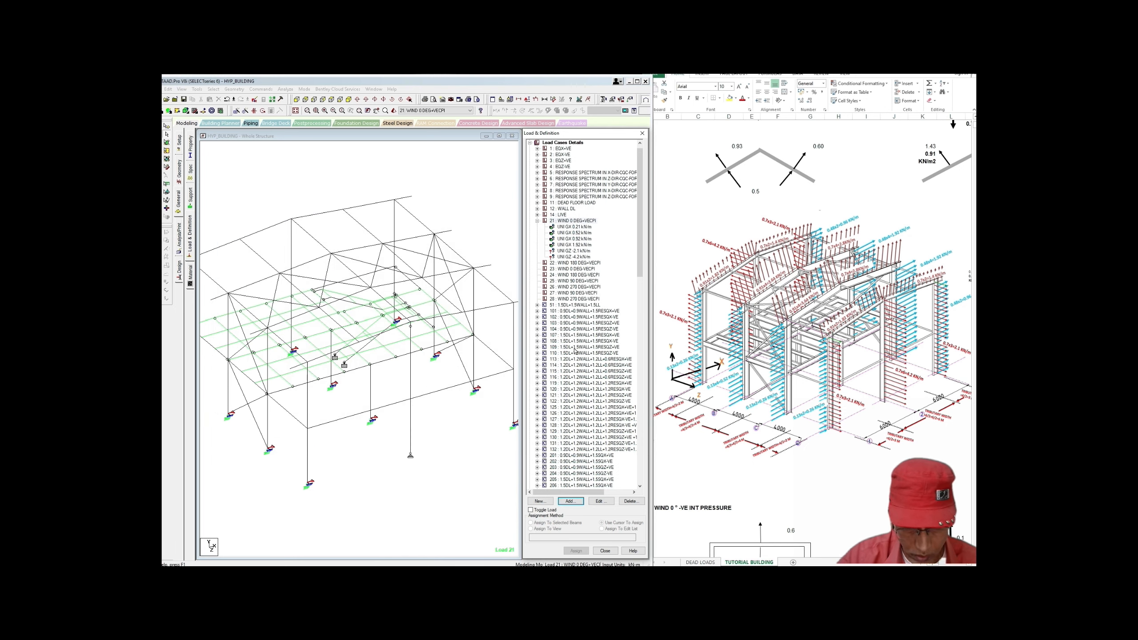
# Step: Assign the -2.1 kN/m GZ load to the leftmost column and another wall column
pyautogui.click(575, 252)
pyautogui.moveTo(267, 354); pyautogui.dragTo(349, 357, button='middle')
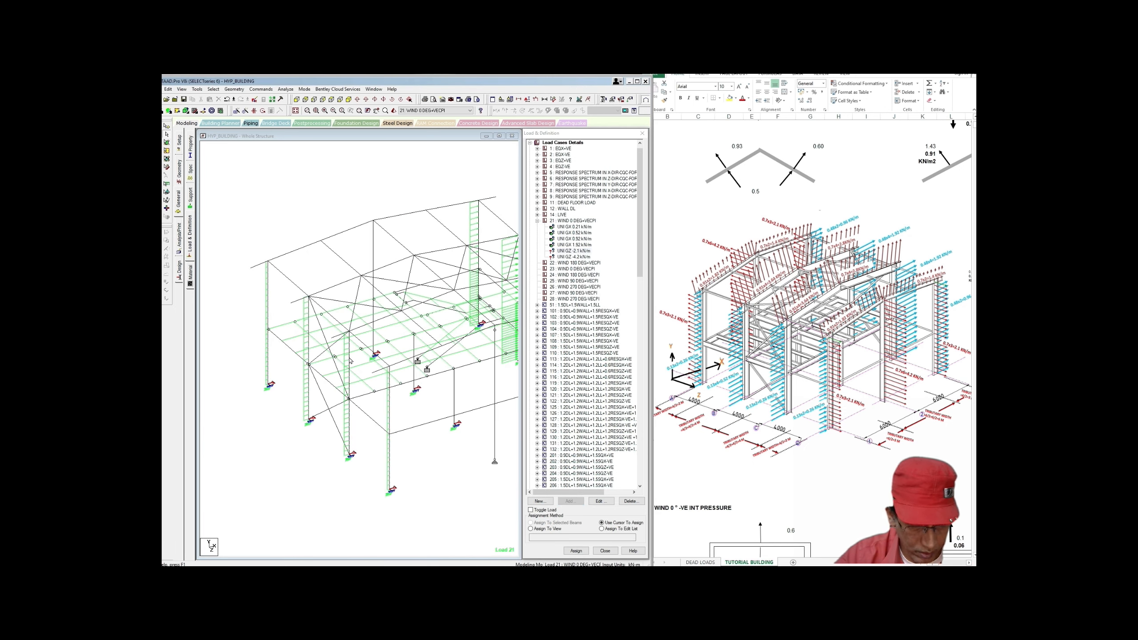
pyautogui.click(268, 359)
pyautogui.keyDown('ctrl'); pyautogui.click(269, 316); pyautogui.keyUp('ctrl')
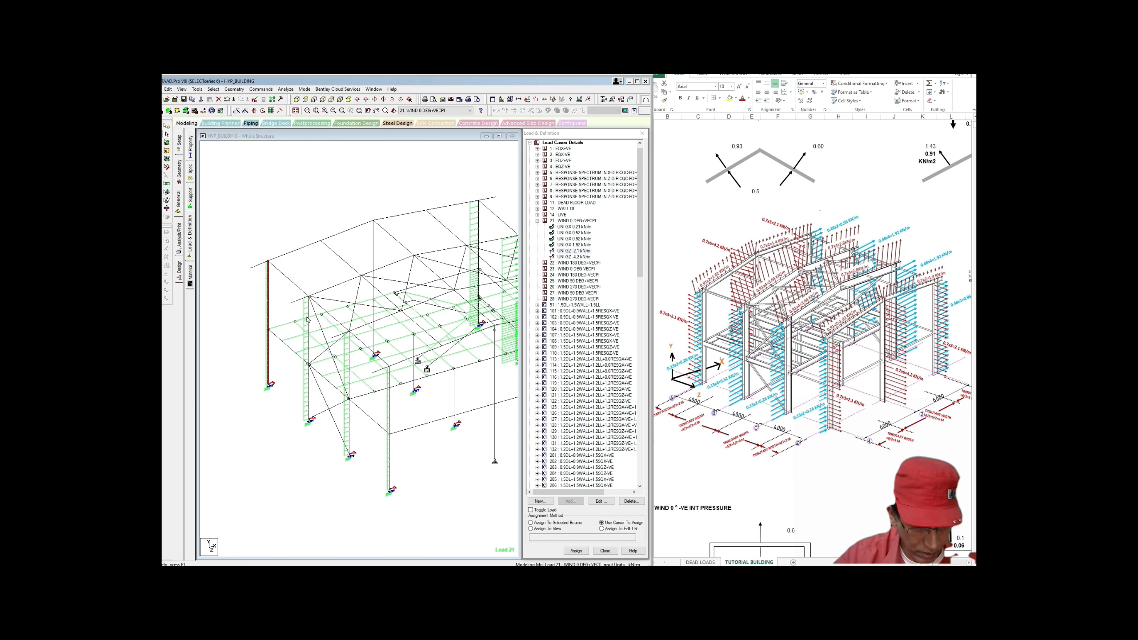
pyautogui.moveTo(307, 317); pyautogui.dragTo(293, 339, button='middle')
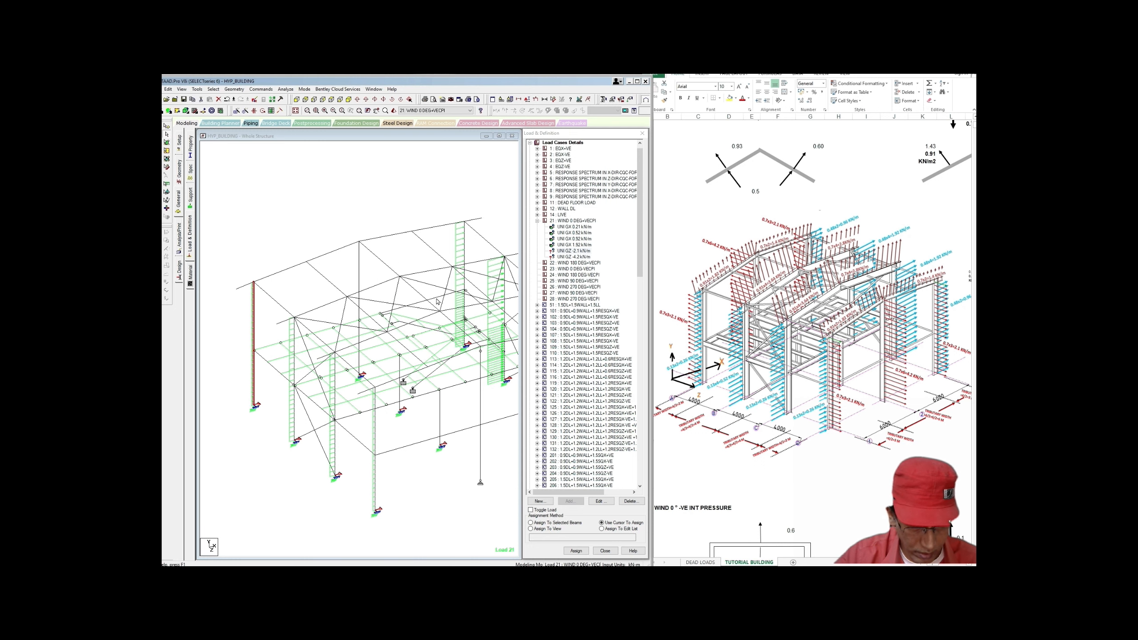
pyautogui.click(465, 311)
pyautogui.click(465, 331)
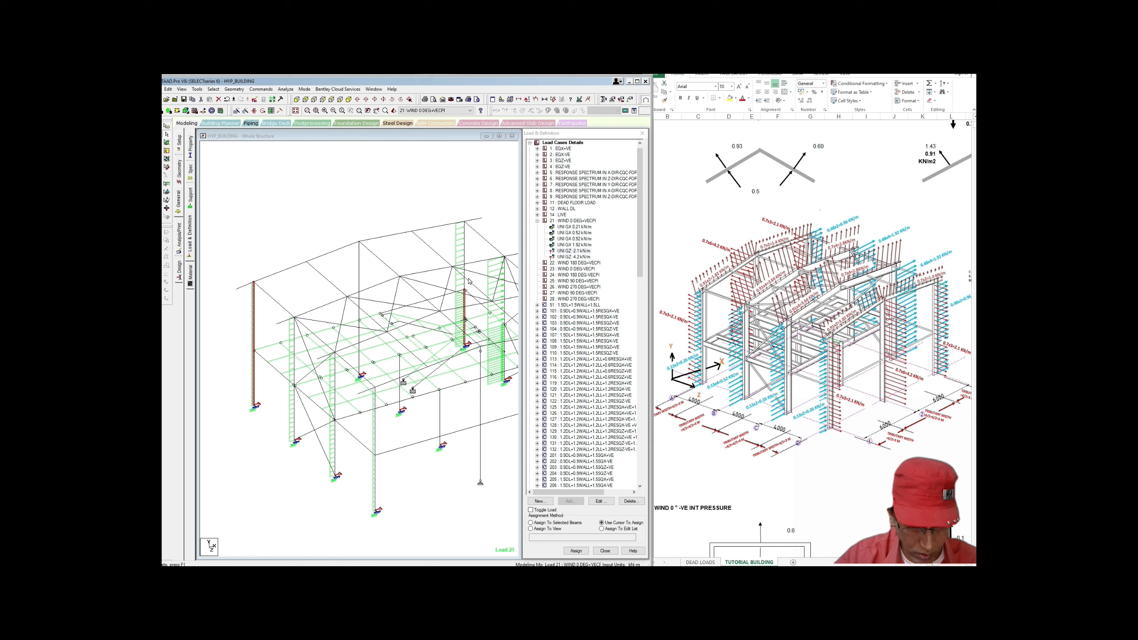
pyautogui.click(466, 278)
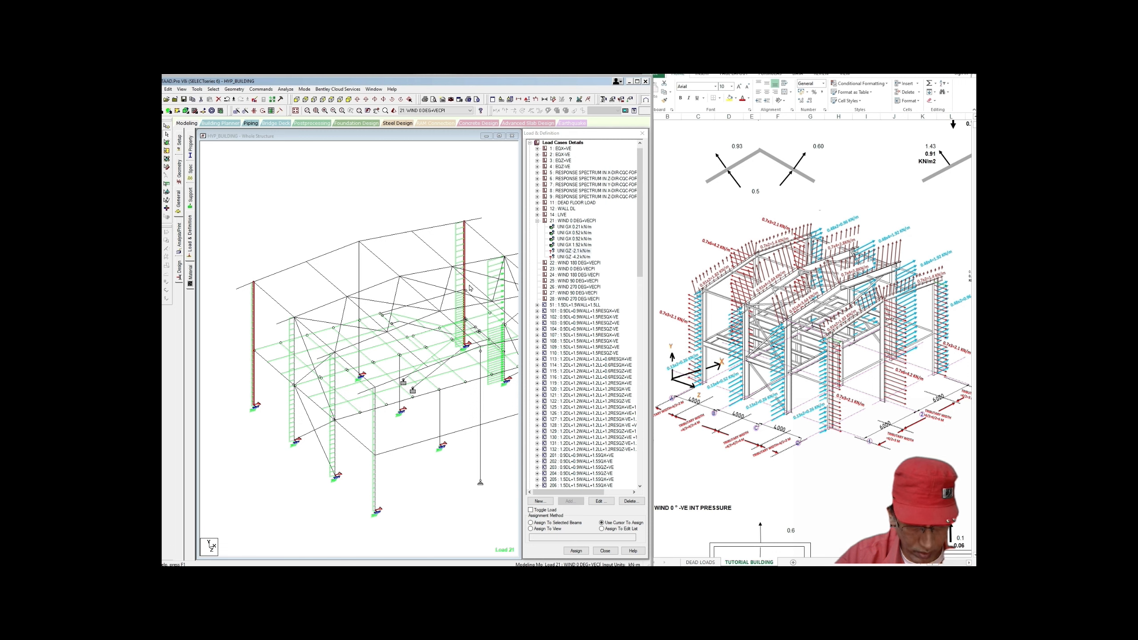
pyautogui.moveTo(469, 285); pyautogui.dragTo(475, 270, button='middle')
pyautogui.click(531, 523)
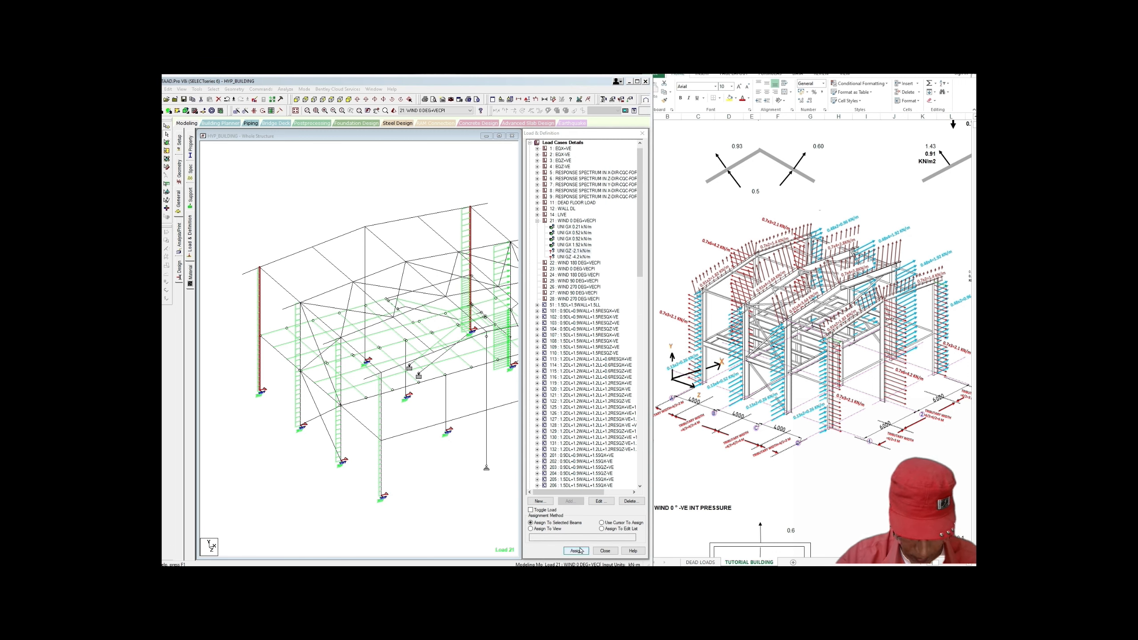
pyautogui.click(576, 551)
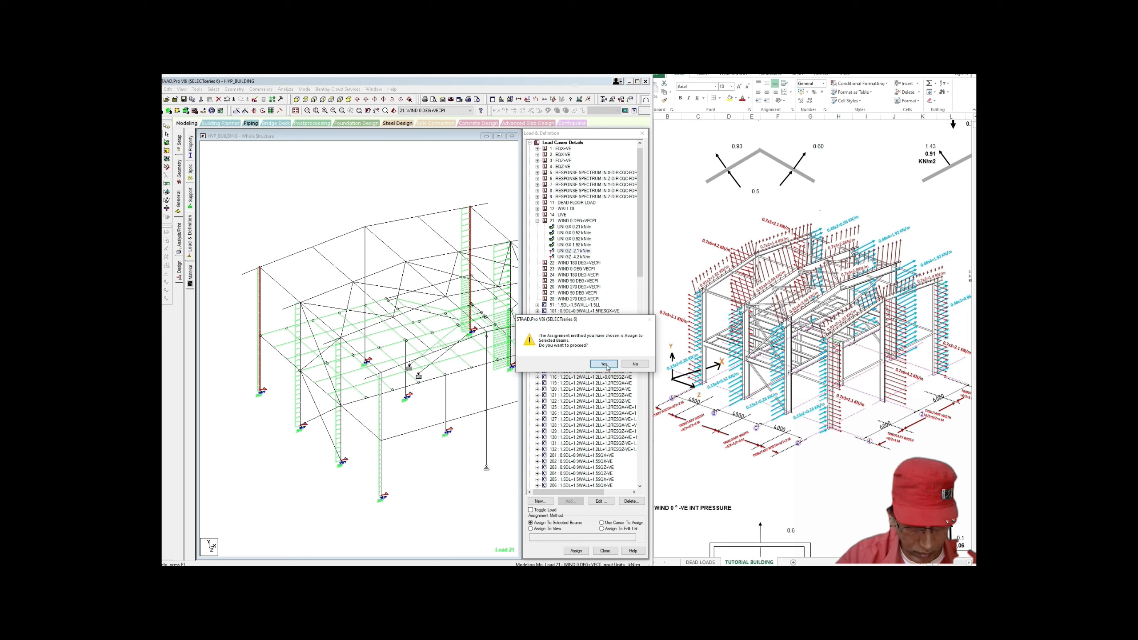
pyautogui.click(604, 364)
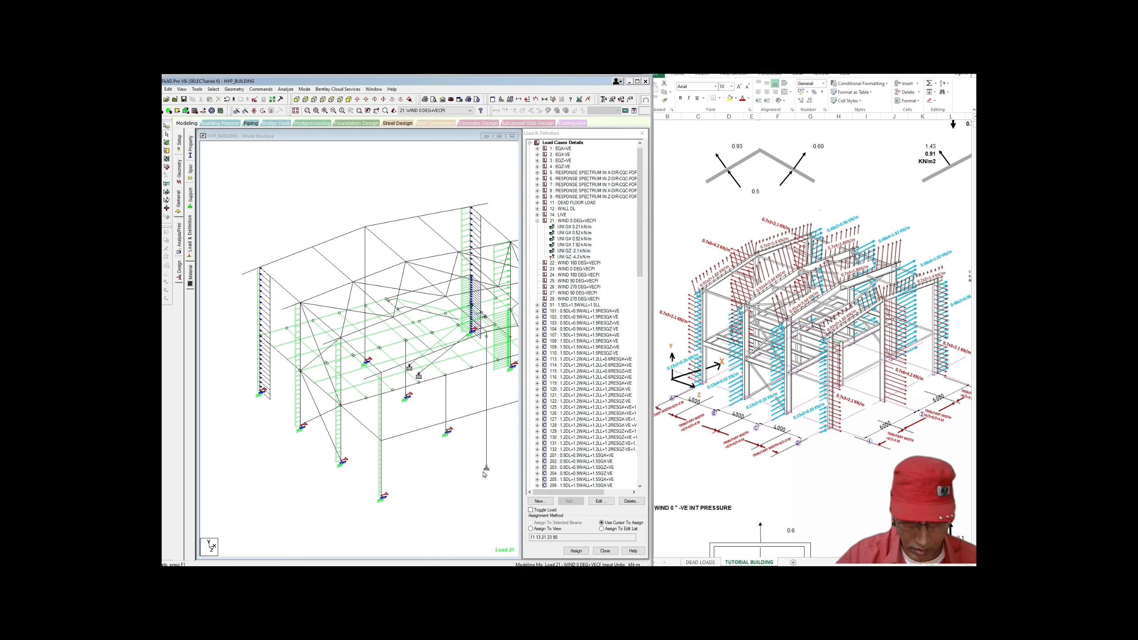
# Step: Assign the -4.2 kN/m GZ load to the selected column
pyautogui.click(578, 257)
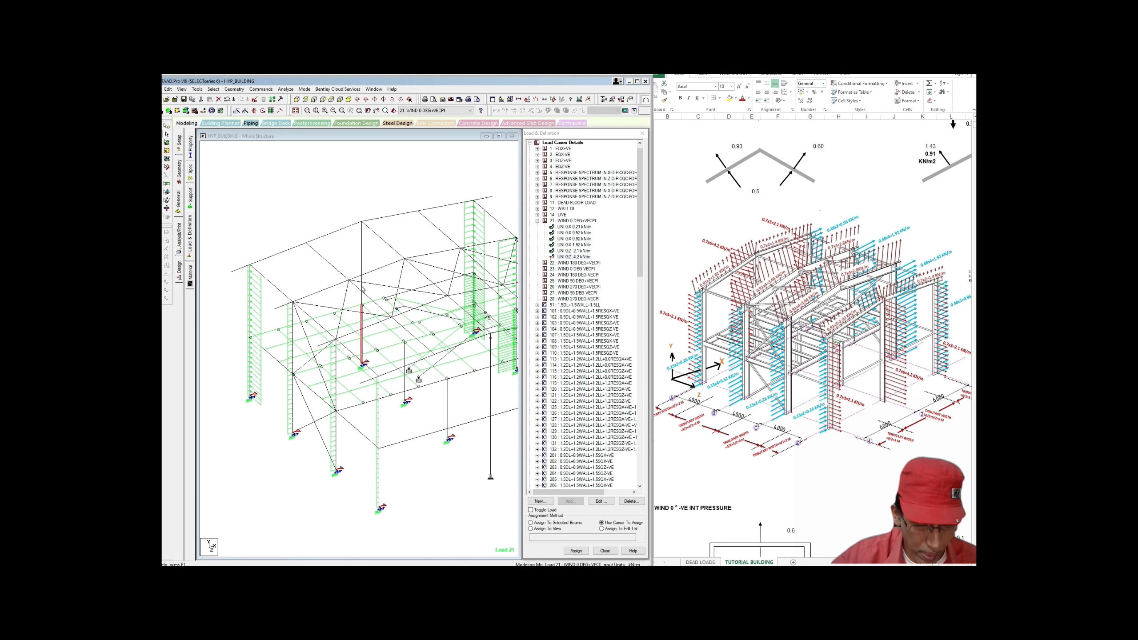
pyautogui.click(531, 522)
pyautogui.click(576, 551)
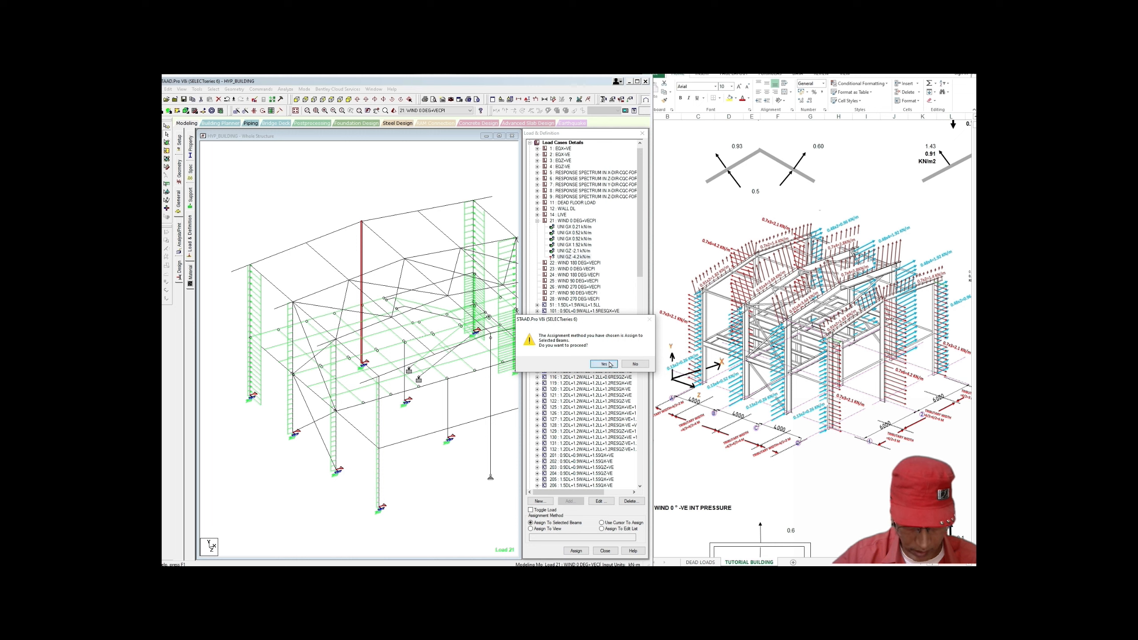
pyautogui.click(610, 364)
# Step: Clear the selection, save the model via the auto-save prompt, and reselect load case 21
pyautogui.moveTo(484, 417); pyautogui.dragTo(416, 381, button='middle')
pyautogui.scroll(-1, 416, 381)
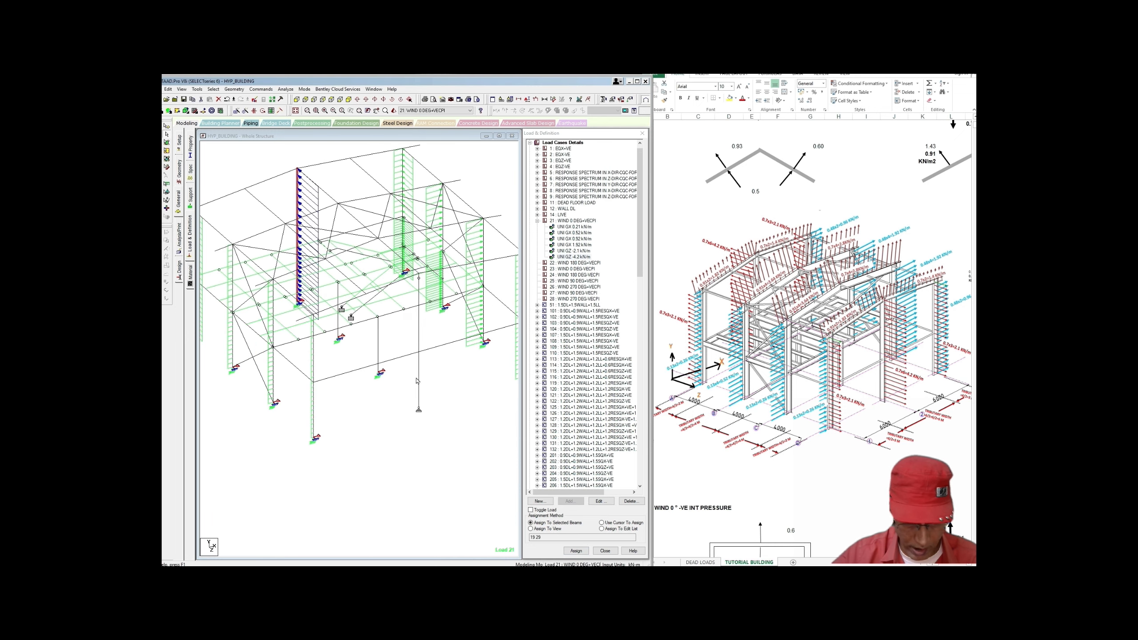
pyautogui.click(467, 399)
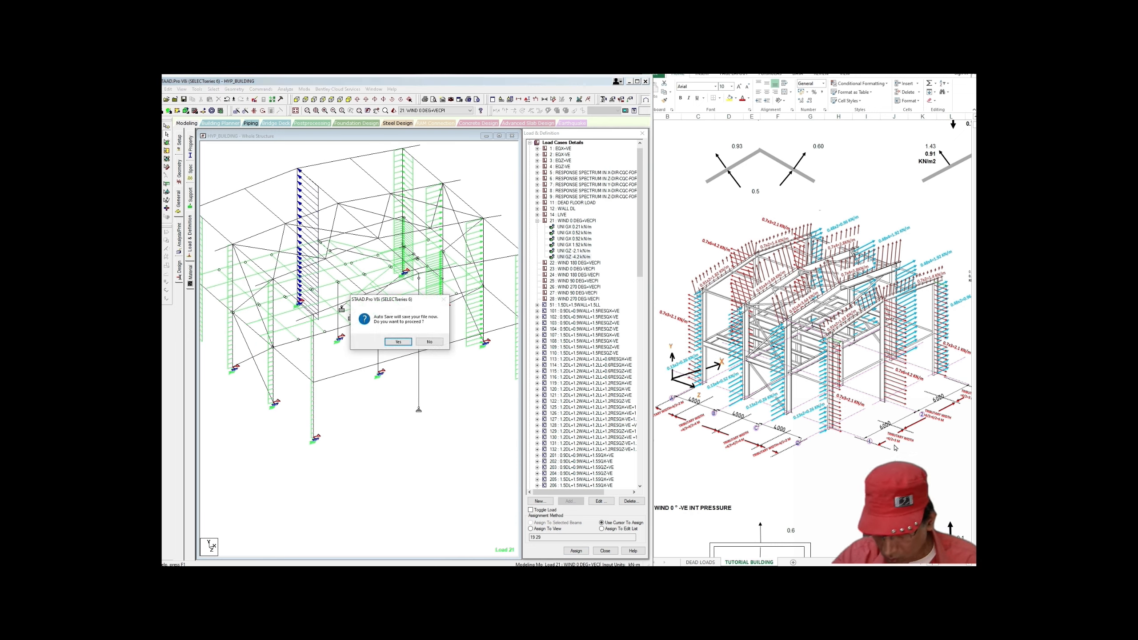
pyautogui.click(404, 342)
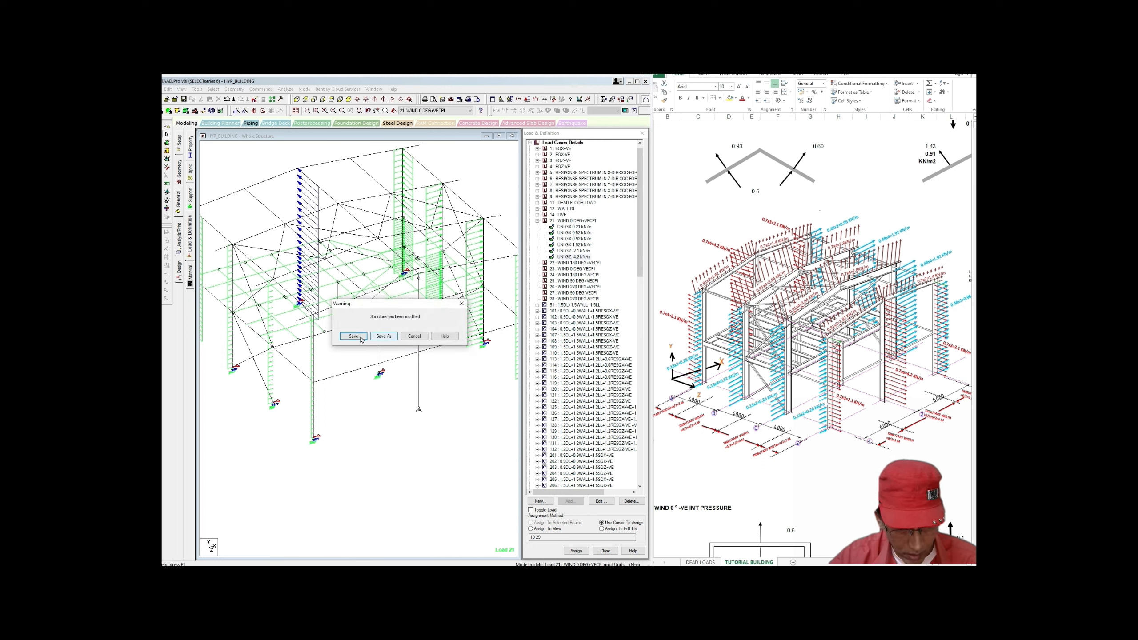
pyautogui.click(360, 337)
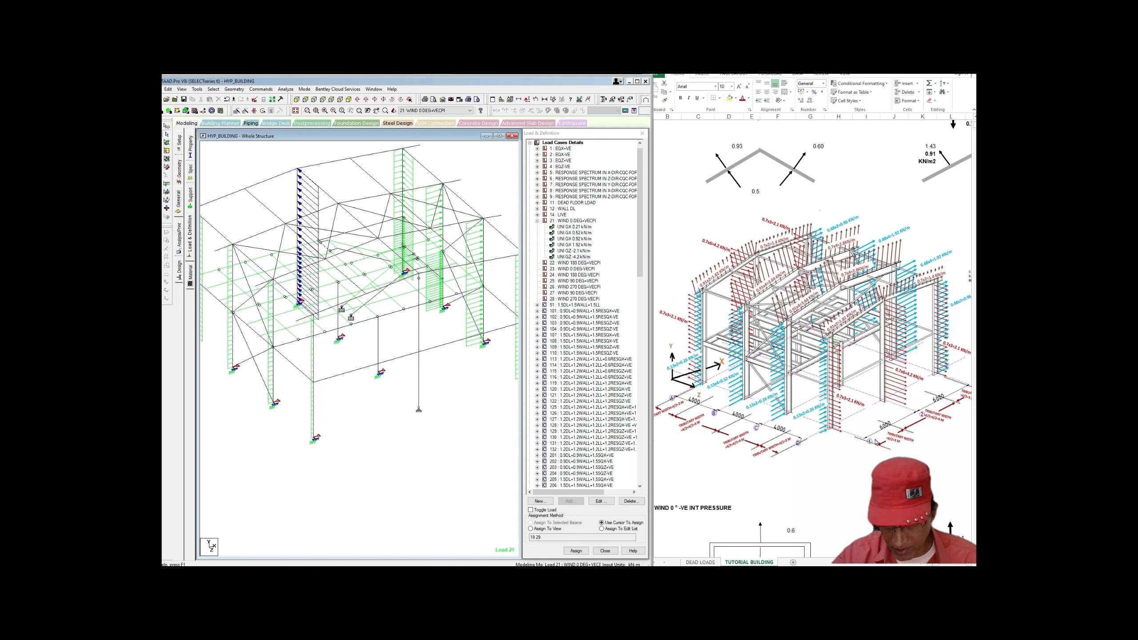
pyautogui.moveTo(433, 398); pyautogui.dragTo(442, 402, button='middle')
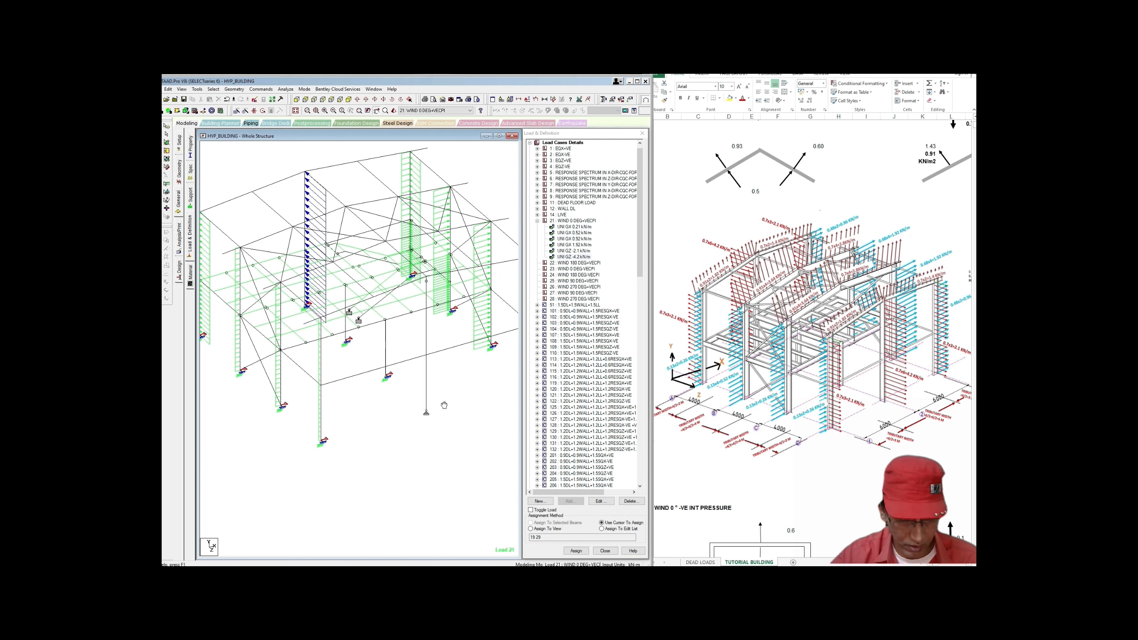
pyautogui.click(580, 221)
# Step: Add a uniform GZ member load of 2.1 kN/m to load case 21
pyautogui.click(569, 500)
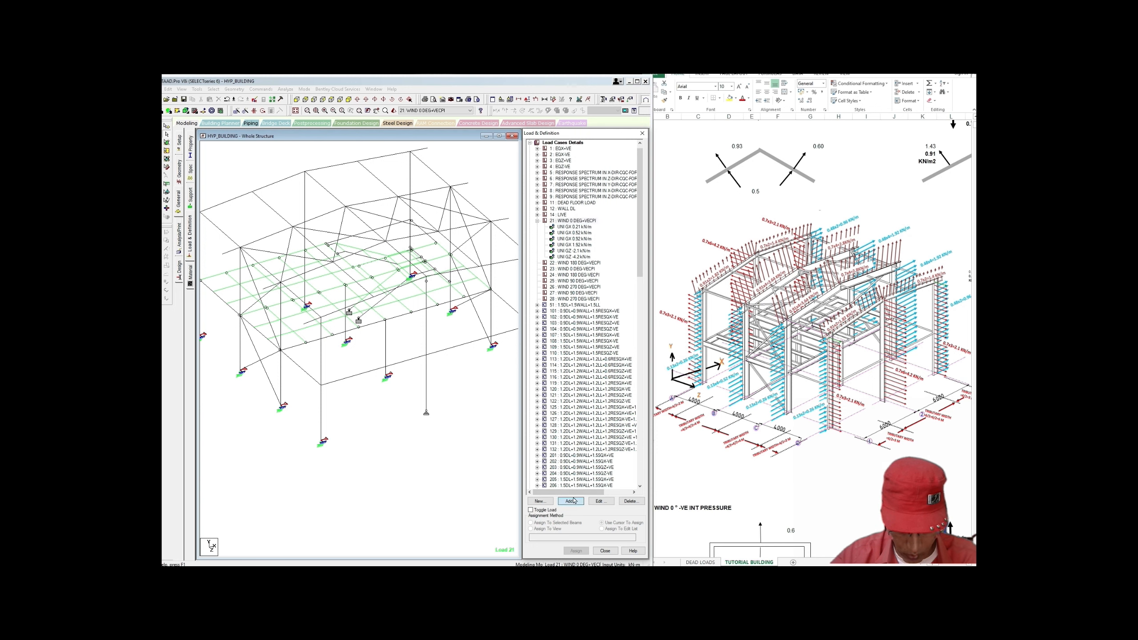
pyautogui.click(245, 233)
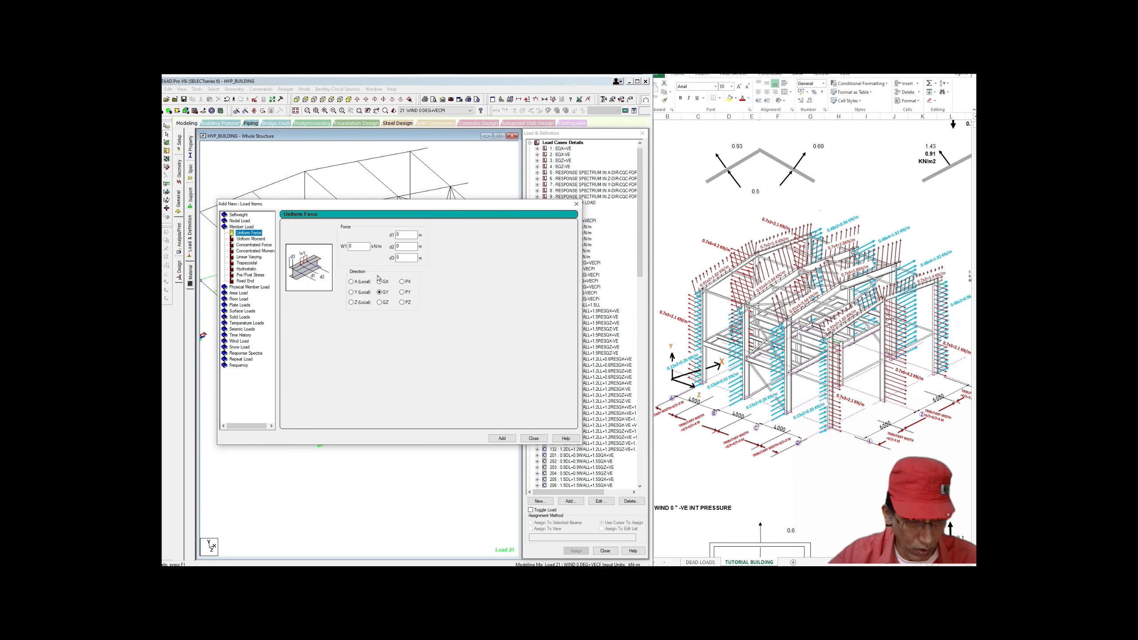
pyautogui.doubleClick(351, 247)
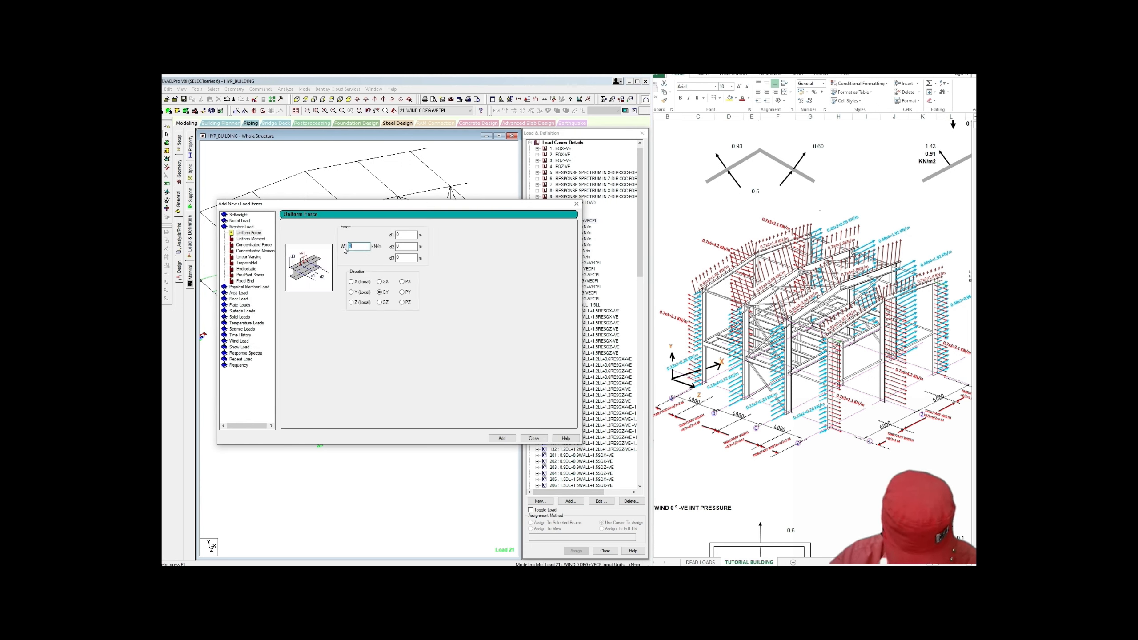
pyautogui.write('-2.1')
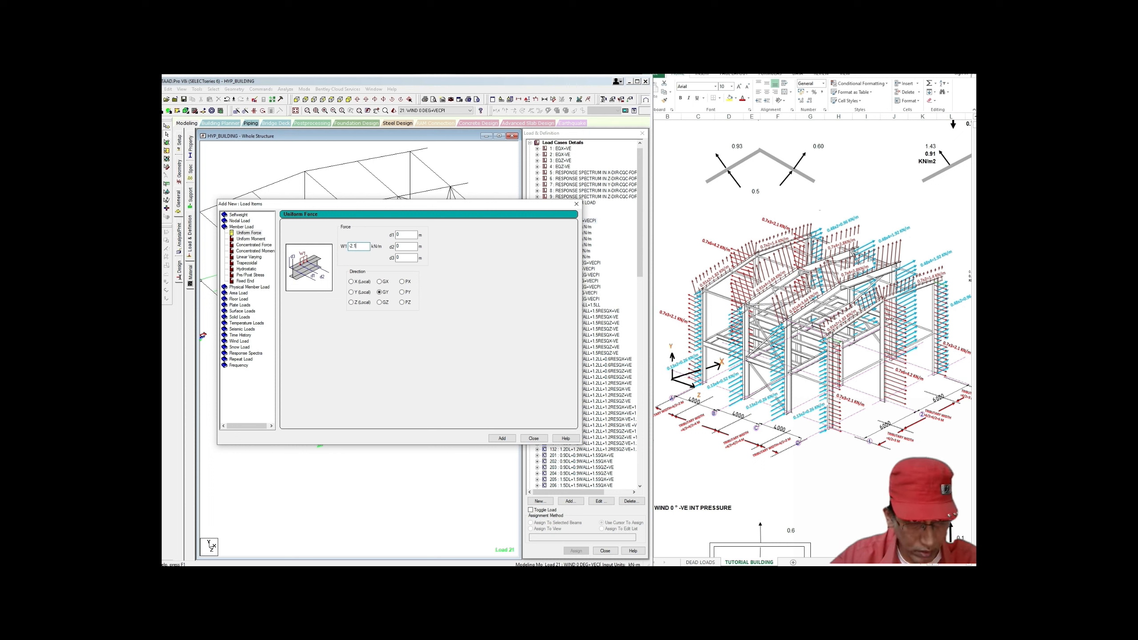
pyautogui.doubleClick(353, 246)
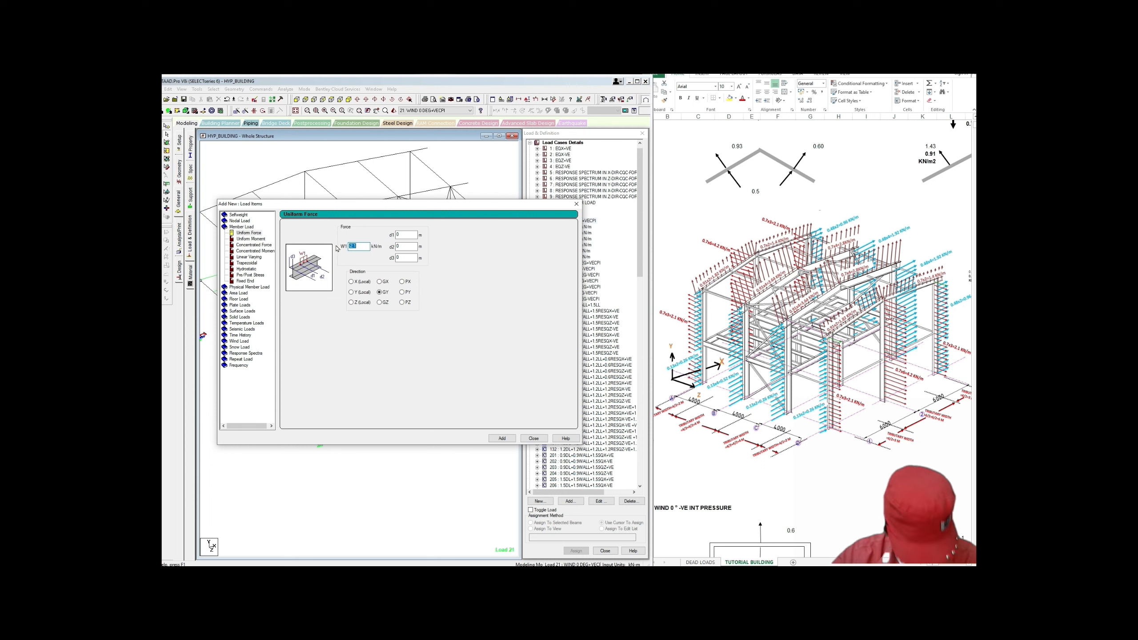
pyautogui.write('2')
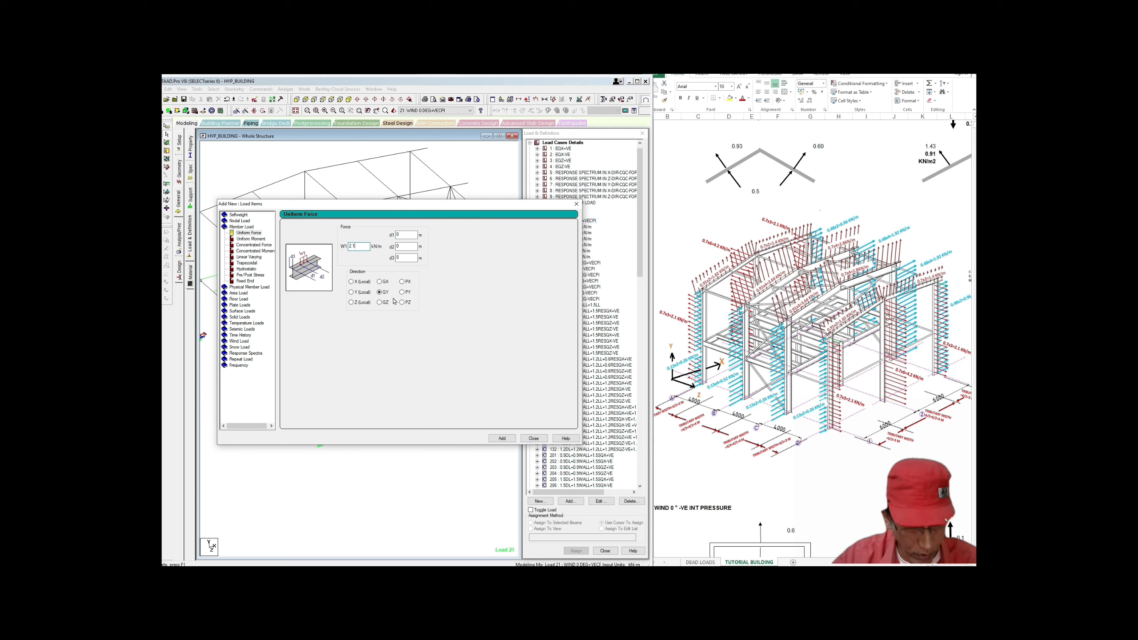
pyautogui.click(380, 303)
pyautogui.click(502, 438)
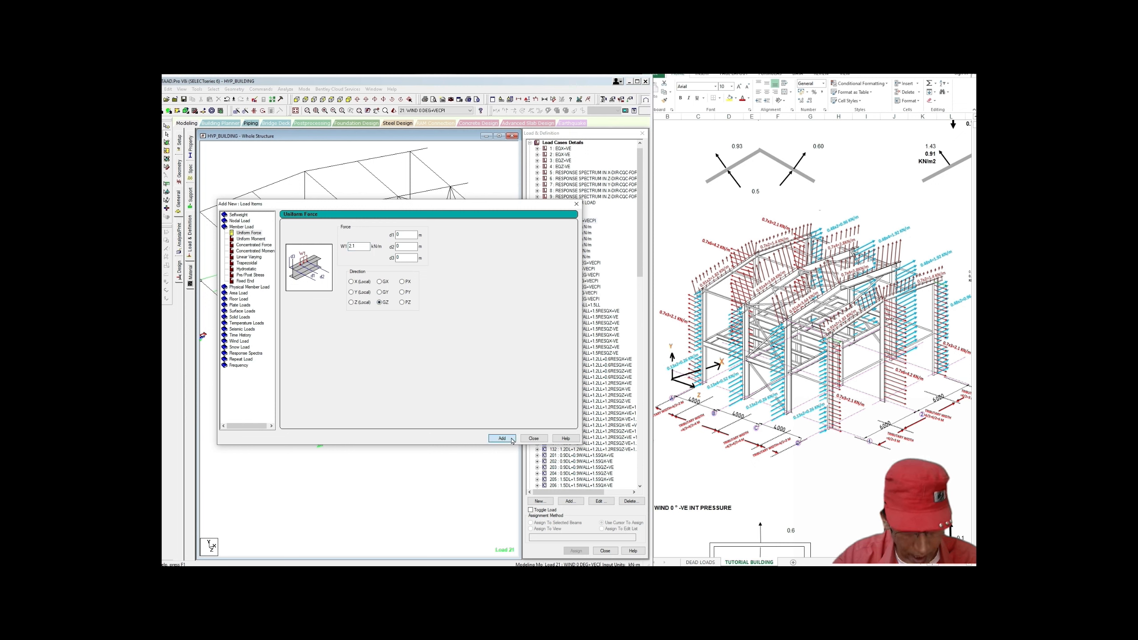
# Step: Add another uniform GZ member load of 4.2 kN/m to load case 21
pyautogui.doubleClick(353, 246)
pyautogui.write('4.2')
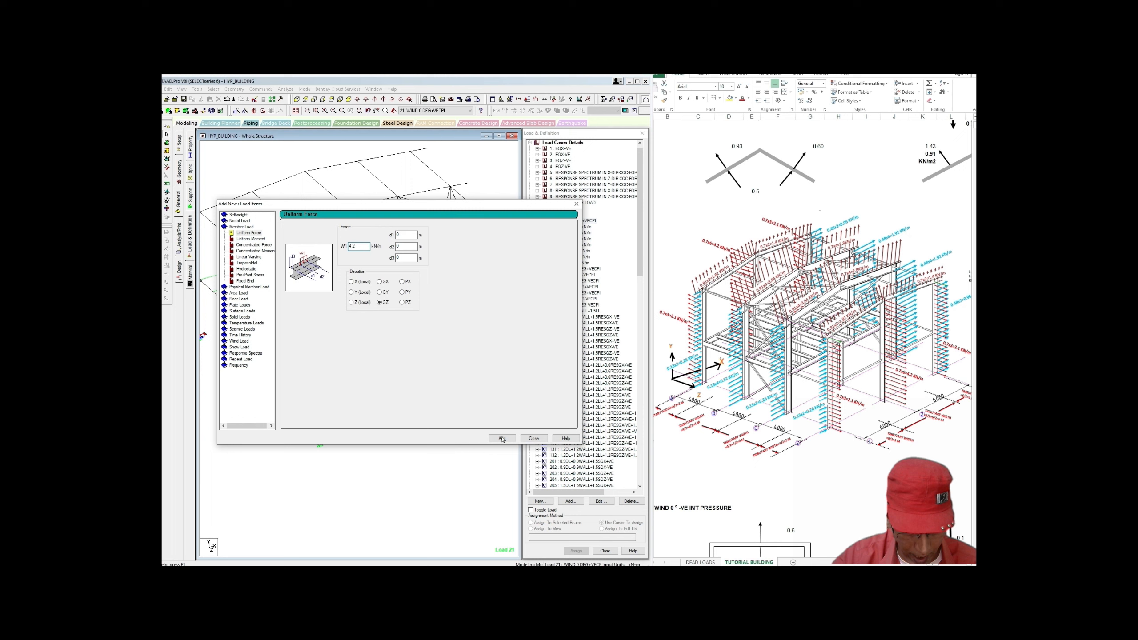
pyautogui.click(501, 438)
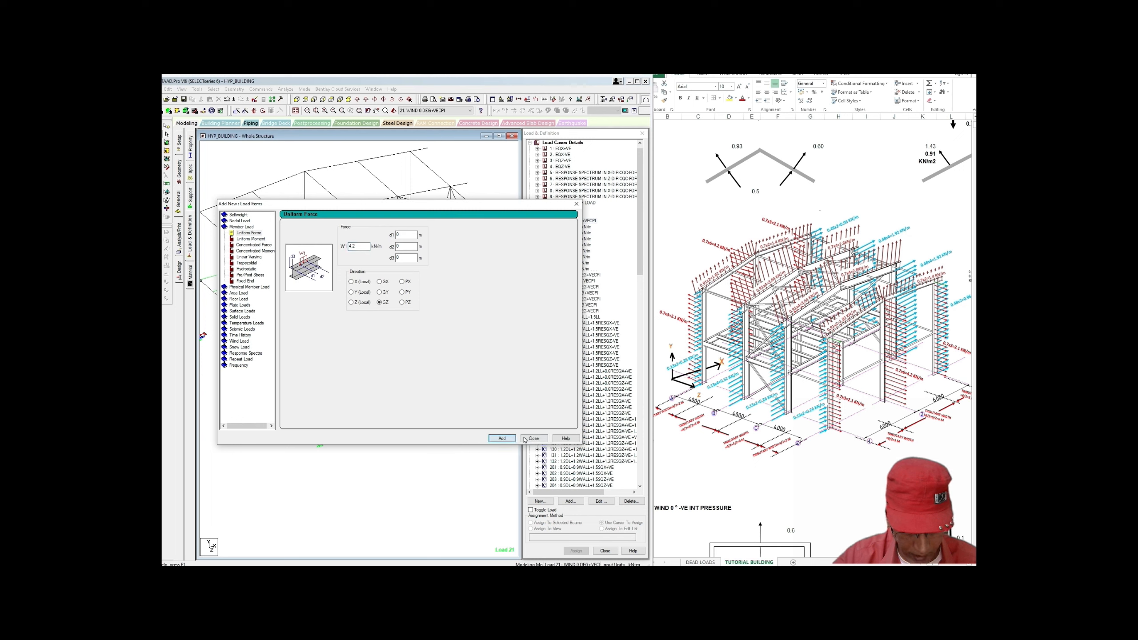
pyautogui.click(533, 438)
pyautogui.click(573, 263)
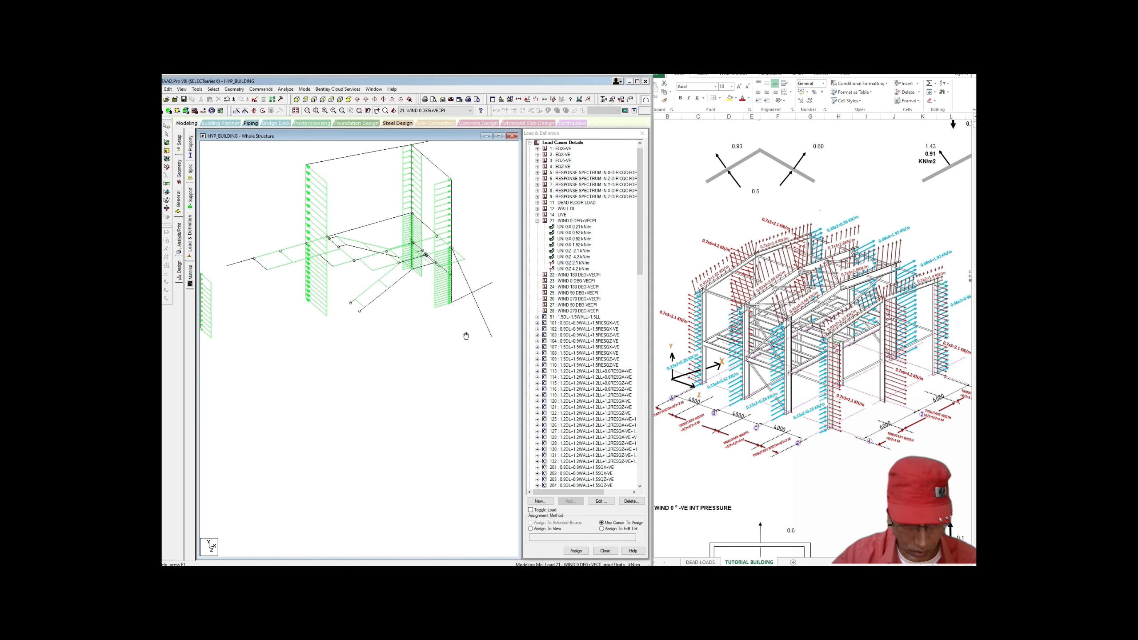
# Step: Assign the 2.1 kN/m wind load to the far-right columns and the front column's upper part
pyautogui.keyDown('ctrl'); pyautogui.click(324, 357); pyautogui.keyUp('ctrl')
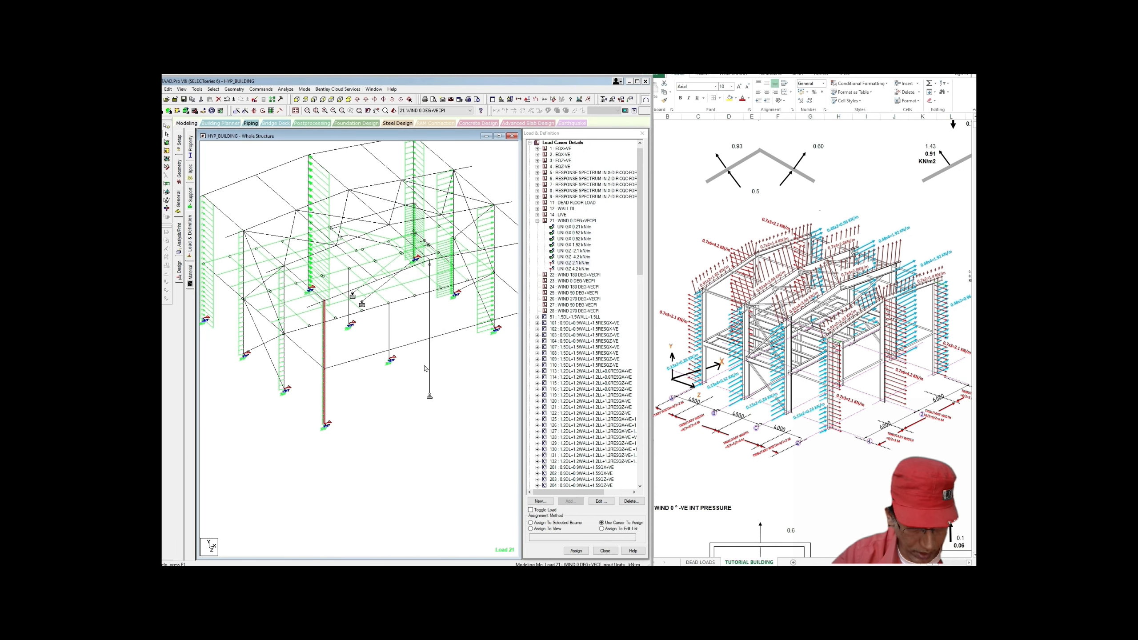
pyautogui.moveTo(426, 367); pyautogui.dragTo(383, 386, button='middle')
pyautogui.keyDown('ctrl'); pyautogui.click(484, 365); pyautogui.keyUp('ctrl')
pyautogui.keyDown('ctrl'); pyautogui.click(485, 314); pyautogui.keyUp('ctrl')
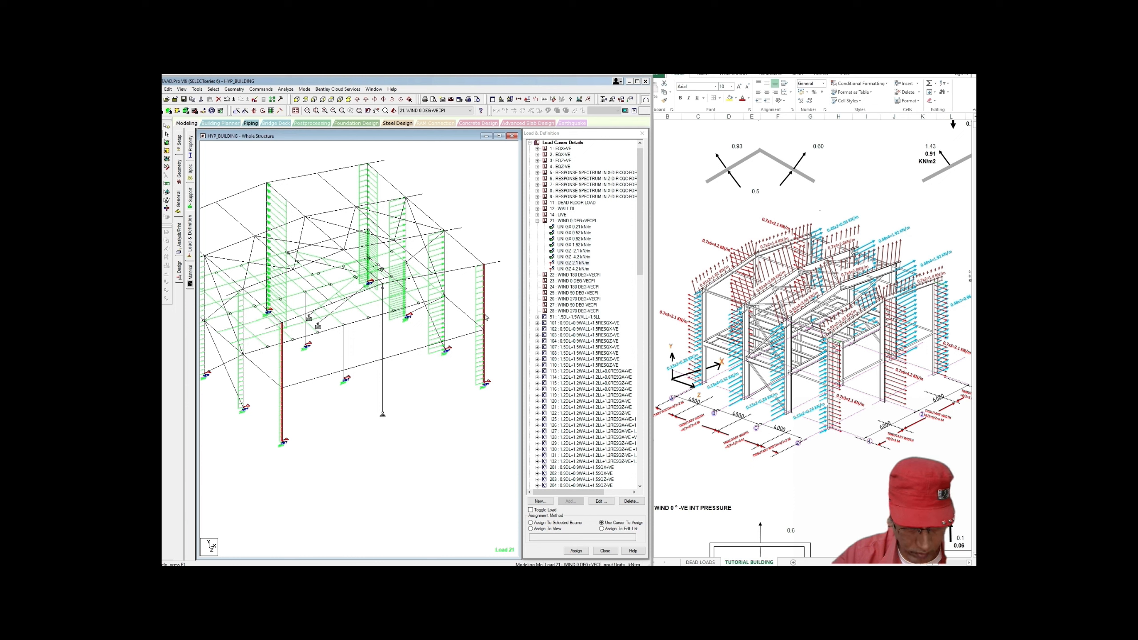
pyautogui.moveTo(496, 357); pyautogui.dragTo(505, 351, button='middle')
pyautogui.click(531, 522)
pyautogui.click(576, 550)
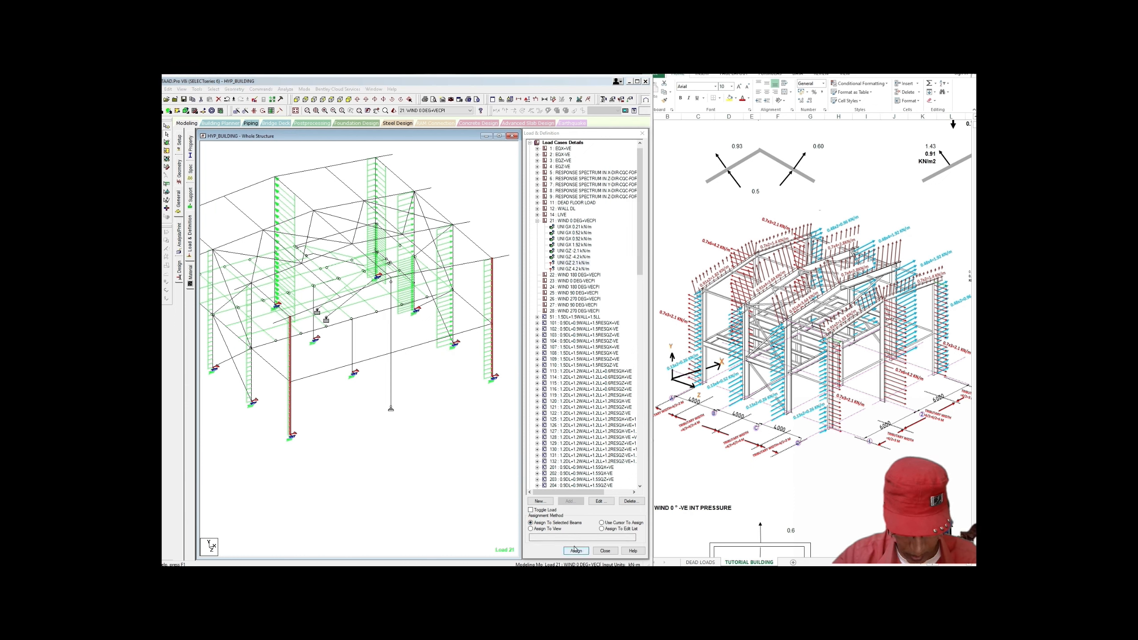
pyautogui.click(603, 366)
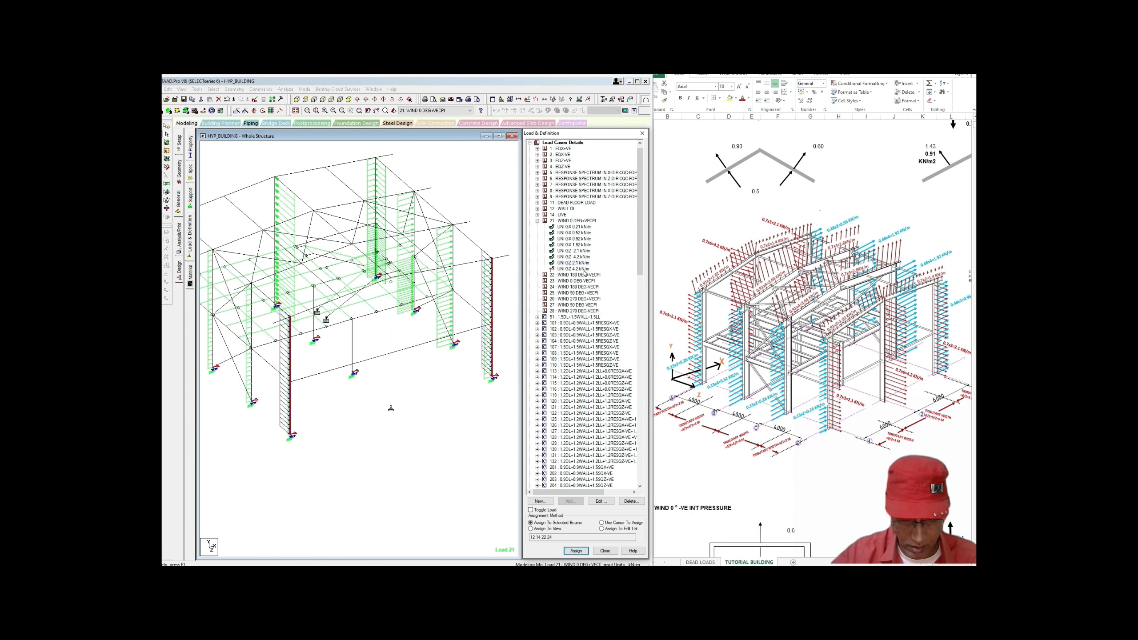
# Step: Assign the GZ 4.2 kN/m case 21 load to both parts of the middle front column
pyautogui.click(583, 269)
pyautogui.moveTo(400, 393); pyautogui.dragTo(413, 401, button='middle')
pyautogui.click(405, 397)
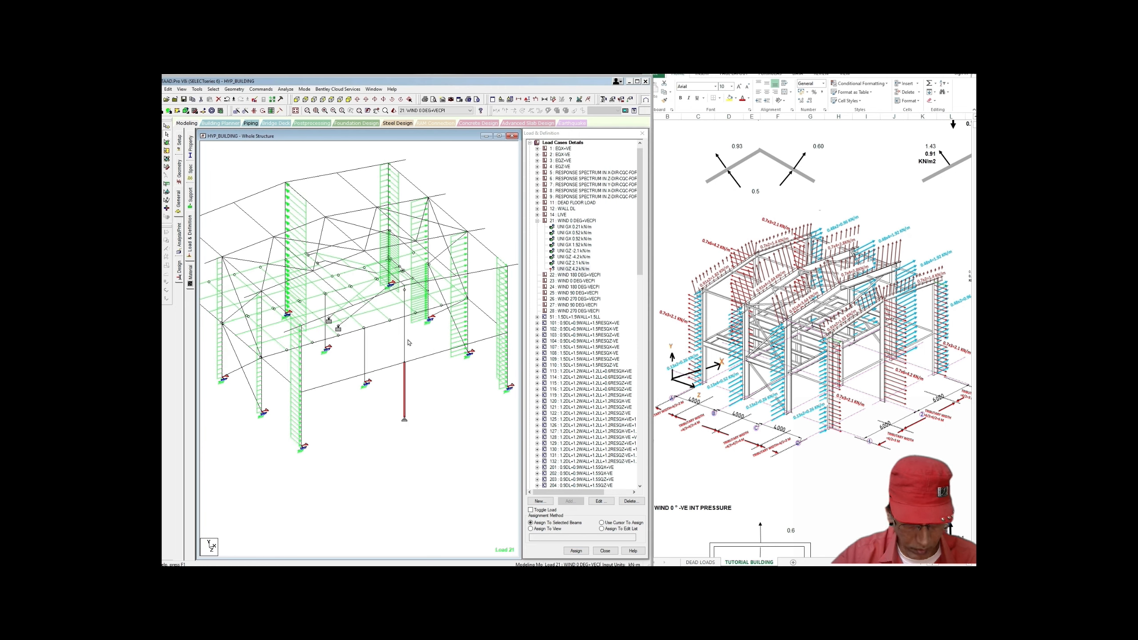
pyautogui.keyDown('ctrl'); pyautogui.click(405, 339); pyautogui.keyUp('ctrl')
pyautogui.scroll(1, 421, 385)
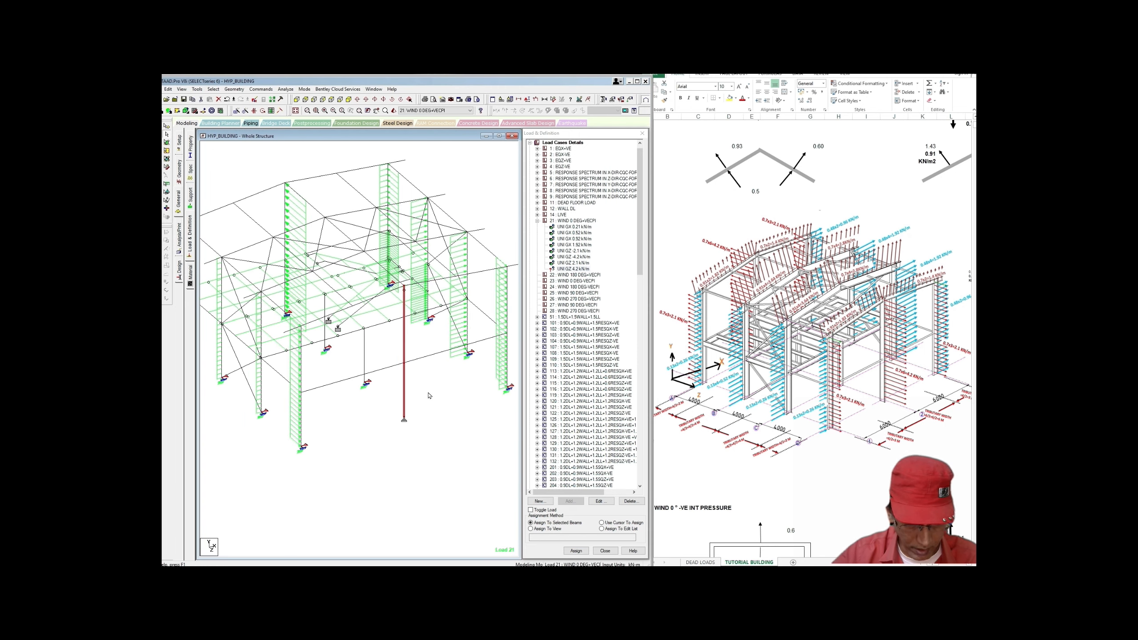
pyautogui.moveTo(429, 395); pyautogui.dragTo(449, 392, button='middle')
pyautogui.click(576, 551)
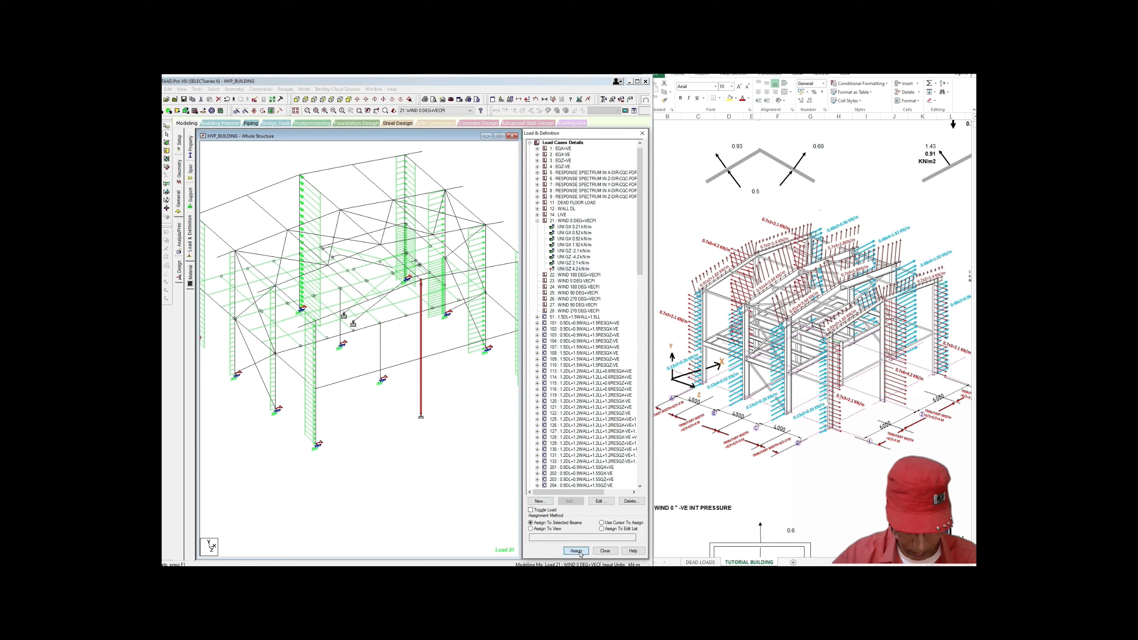
pyautogui.click(606, 364)
# Step: Clear the column selection and reposition the model view
pyautogui.click(490, 407)
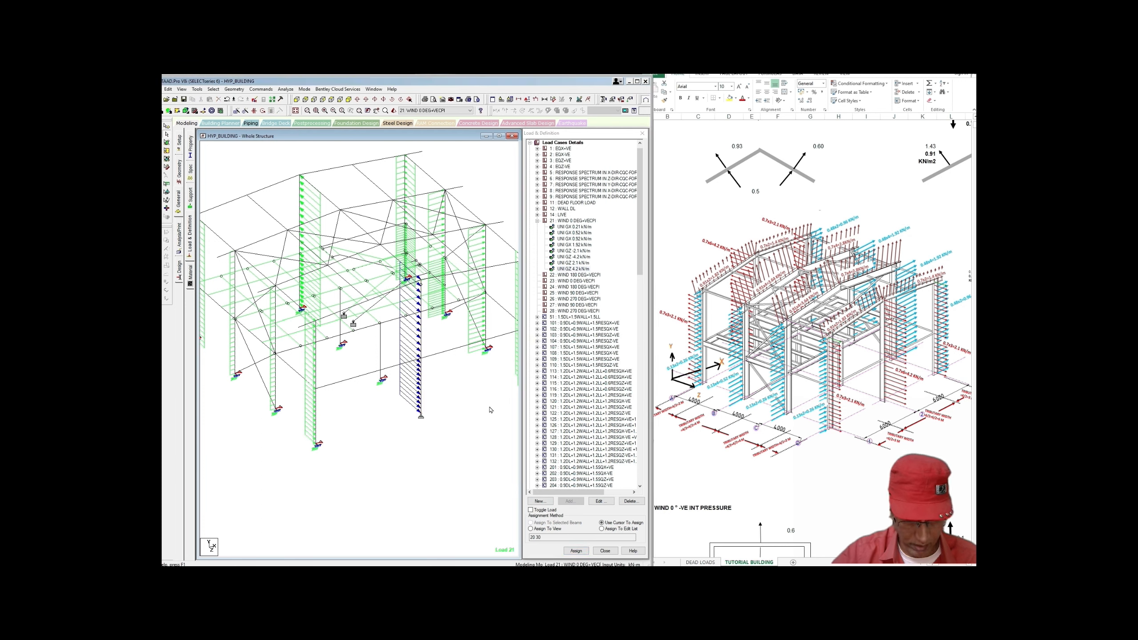
pyautogui.scroll(1, 490, 411)
pyautogui.moveTo(490, 411); pyautogui.dragTo(481, 433, button='middle')
pyautogui.scroll(-2, 470, 432)
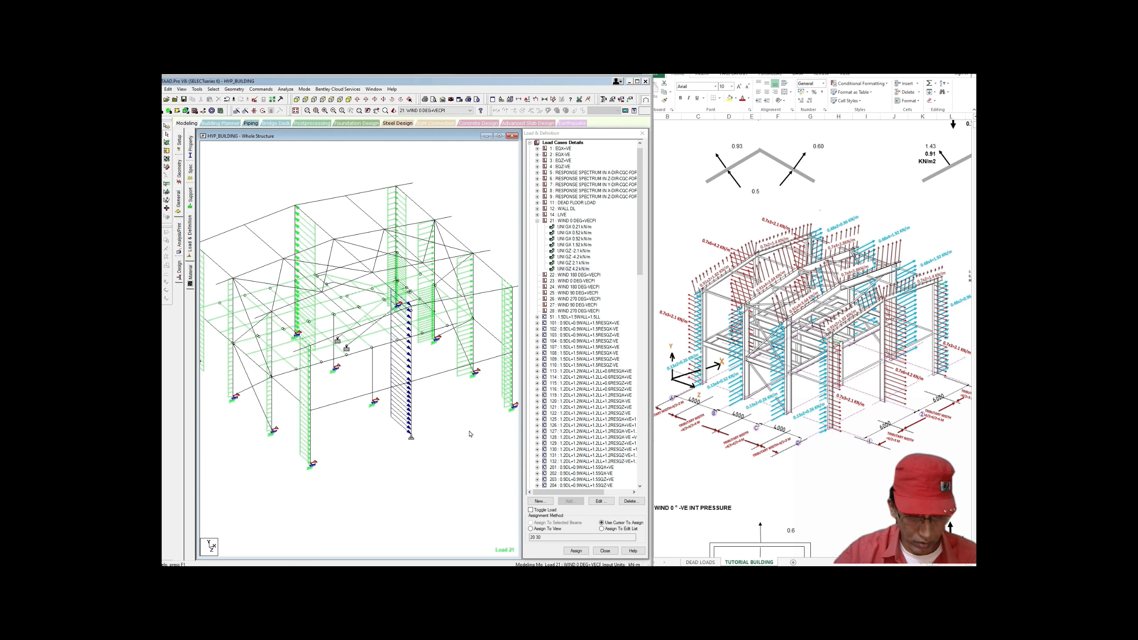
pyautogui.moveTo(470, 433)
pyautogui.mouseDown(button='middle')
pyautogui.moveTo(476, 426)
pyautogui.moveTo(459, 443)
pyautogui.mouseUp(button='middle')
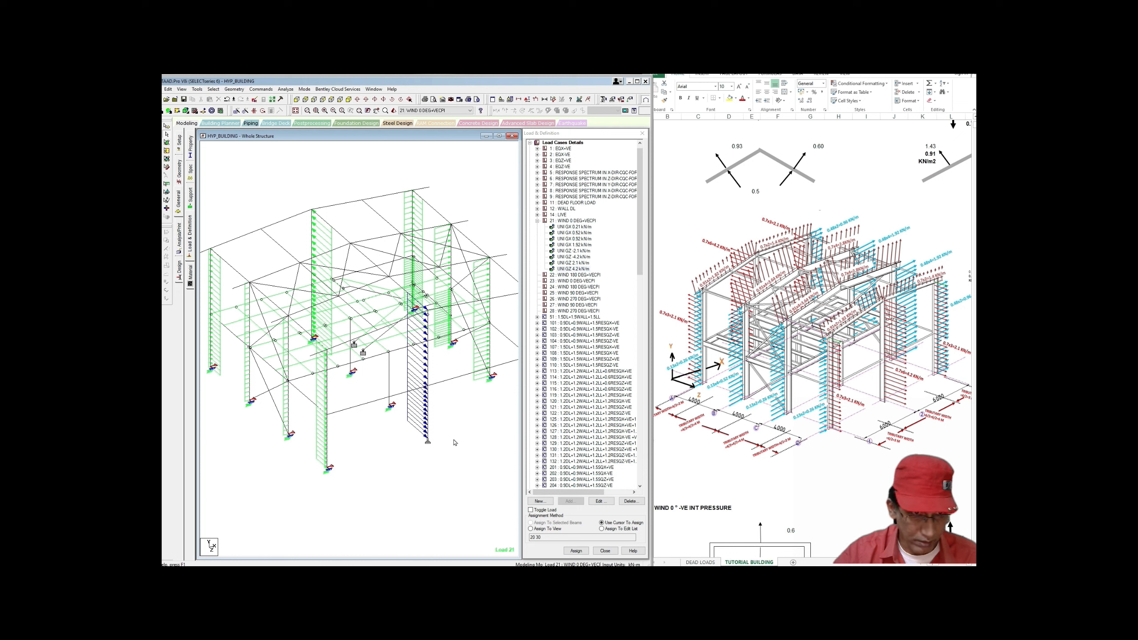
pyautogui.click(213, 89)
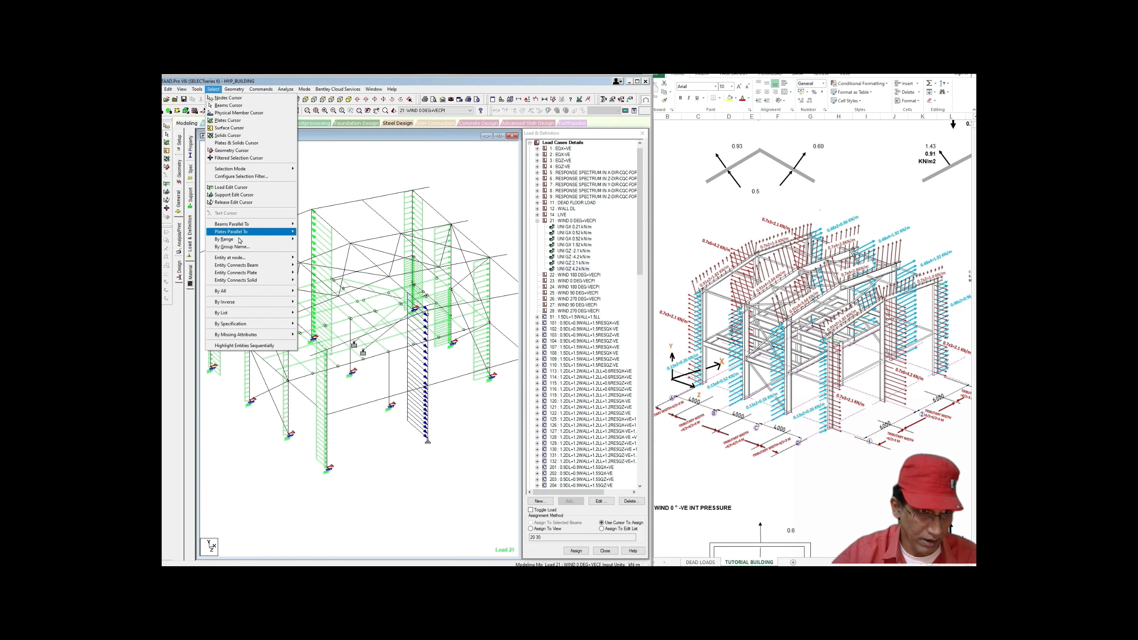
# Step: Select the G12 _RAFTERS and G7 _CANT member groups by group name
pyautogui.click(240, 248)
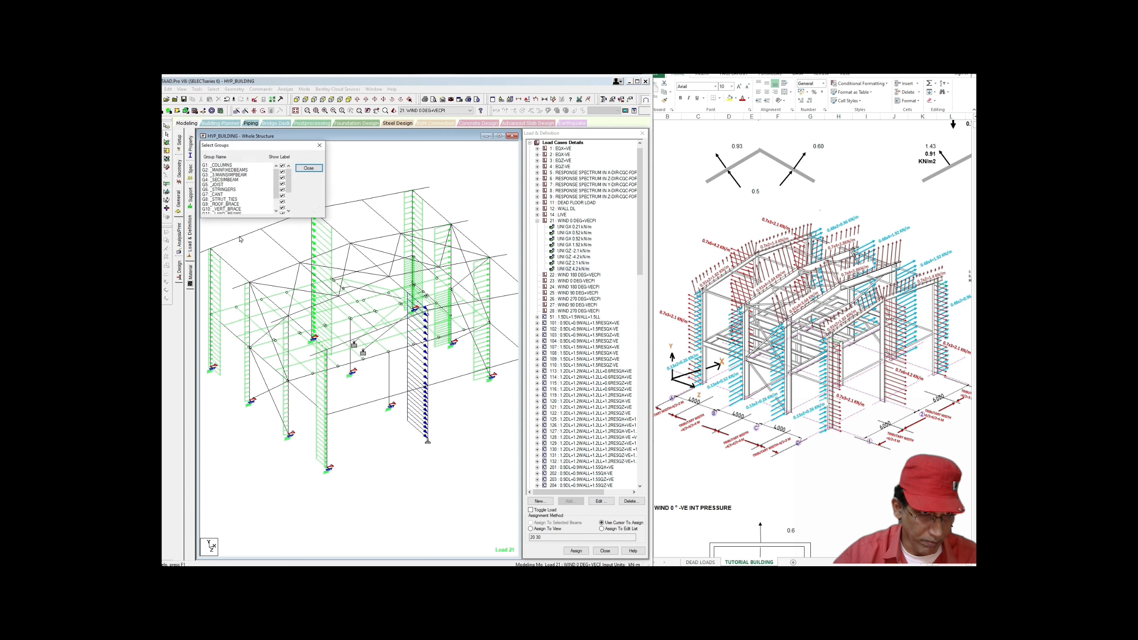
pyautogui.scroll(-1, 224, 189)
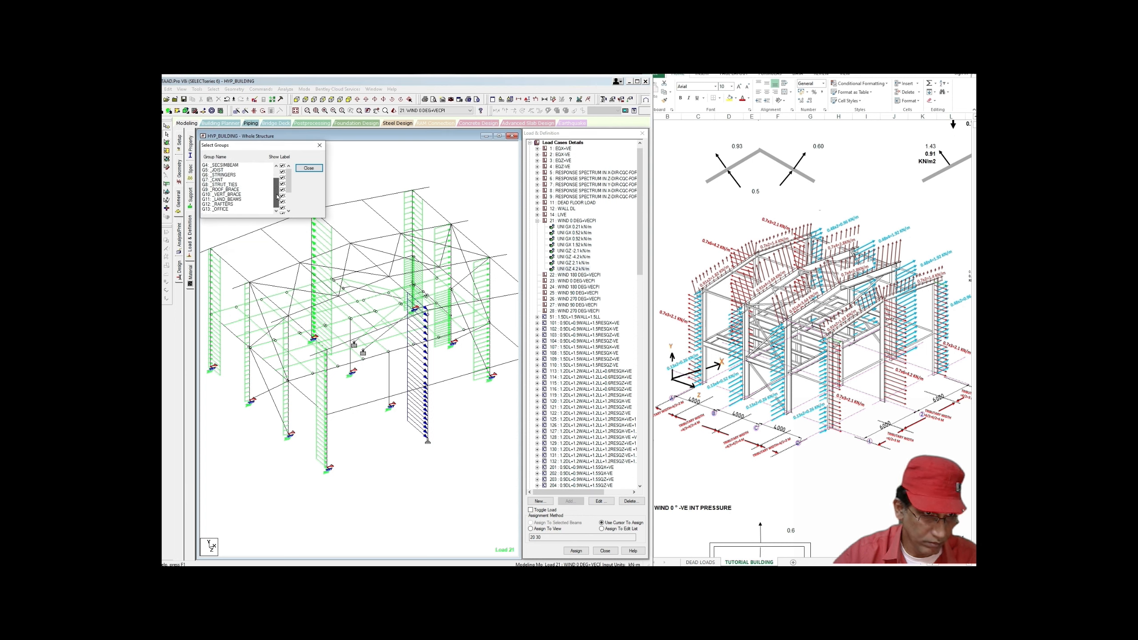
pyautogui.scroll(1, 226, 180)
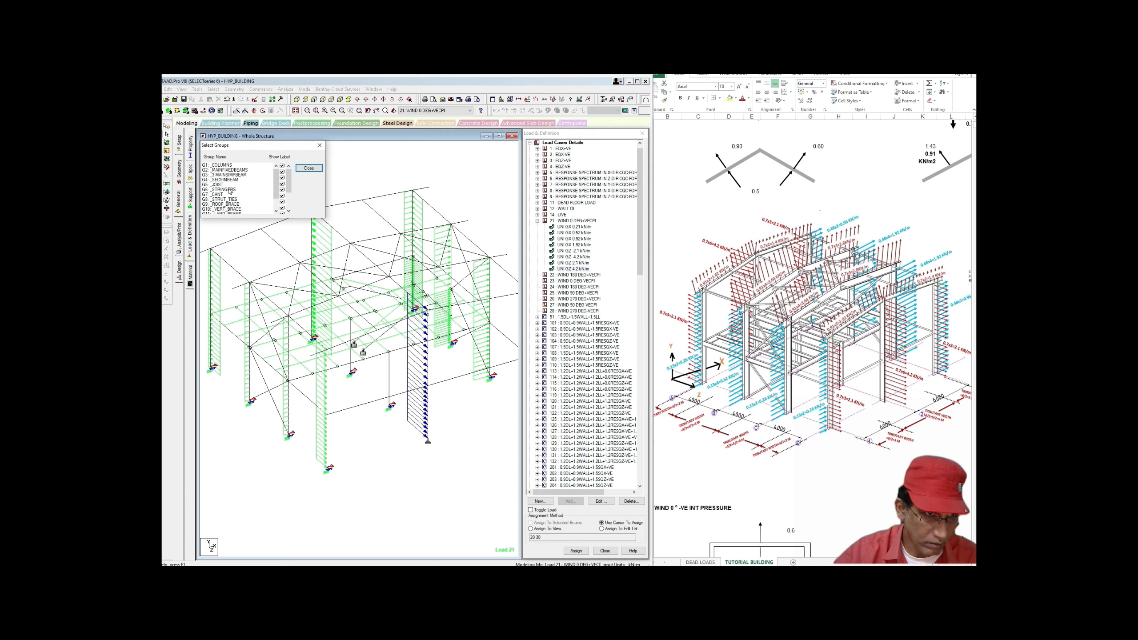
pyautogui.moveTo(276, 186); pyautogui.dragTo(280, 197)
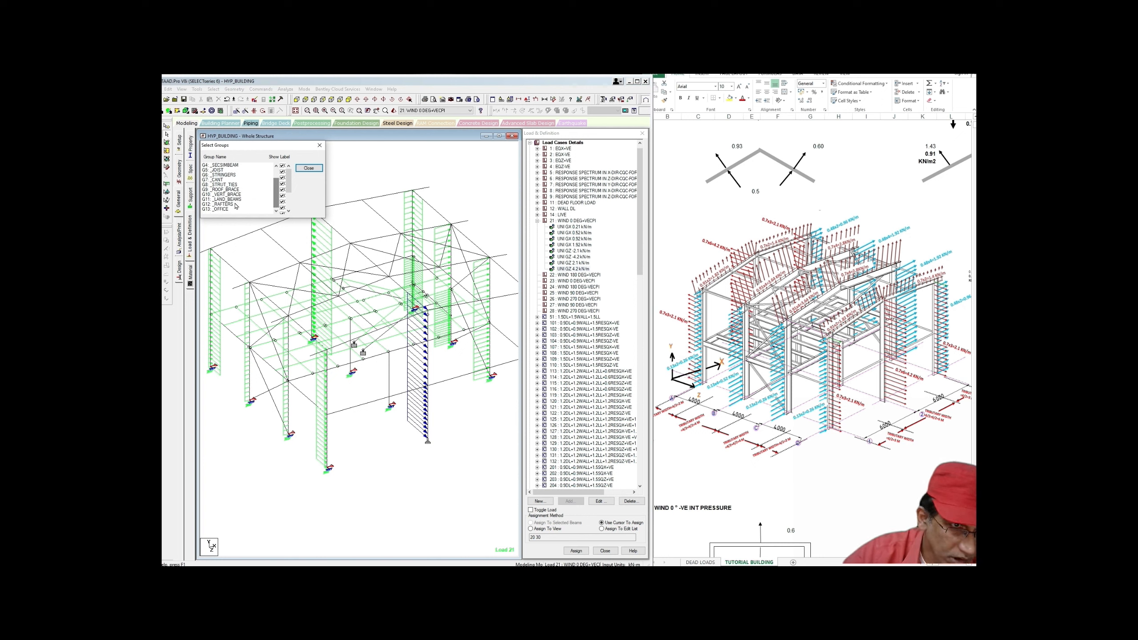
pyautogui.click(221, 204)
pyautogui.keyDown('ctrl'); pyautogui.click(222, 180); pyautogui.keyUp('ctrl')
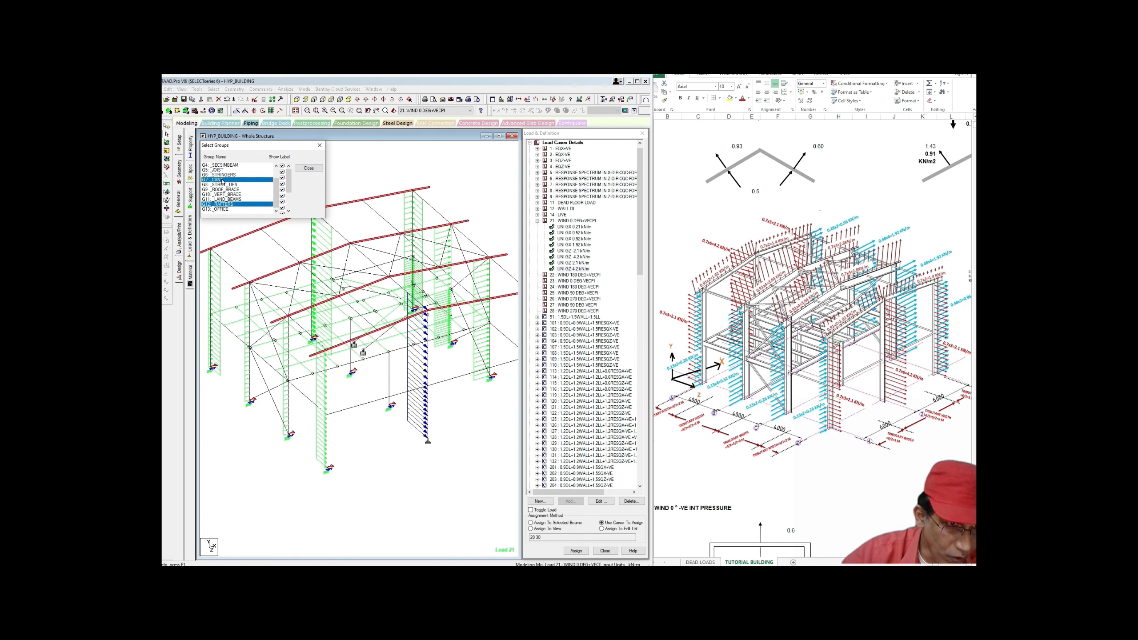
pyautogui.click(320, 145)
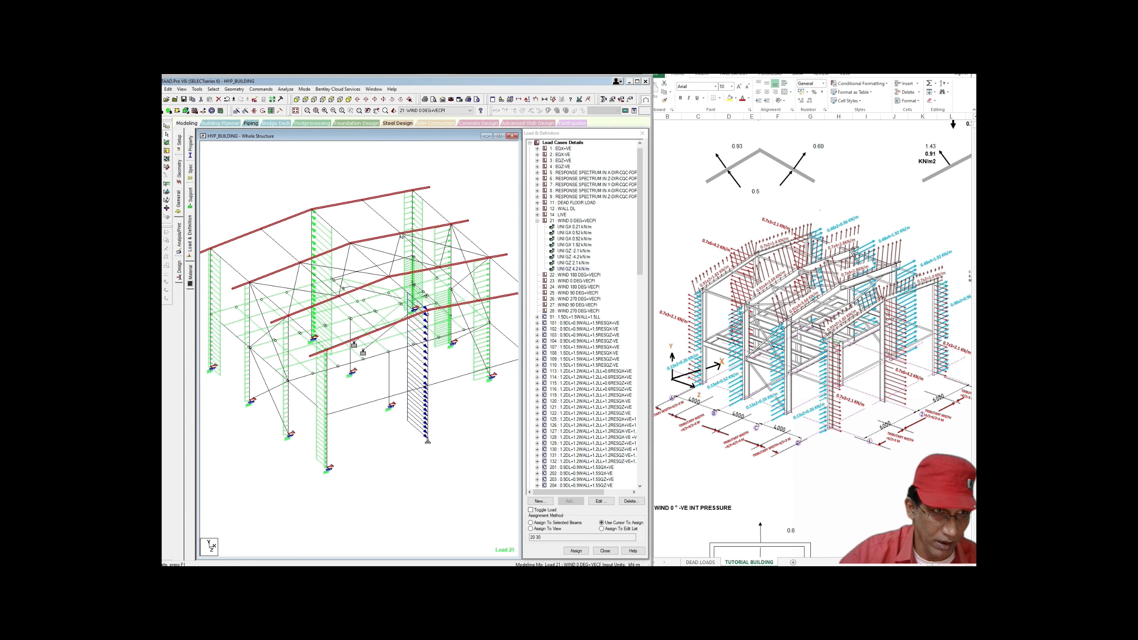
pyautogui.click(182, 89)
# Step: Show only the rafters, zoom in on them, and pick load case 21 WIND 0 DEG+VECPI
pyautogui.click(184, 114)
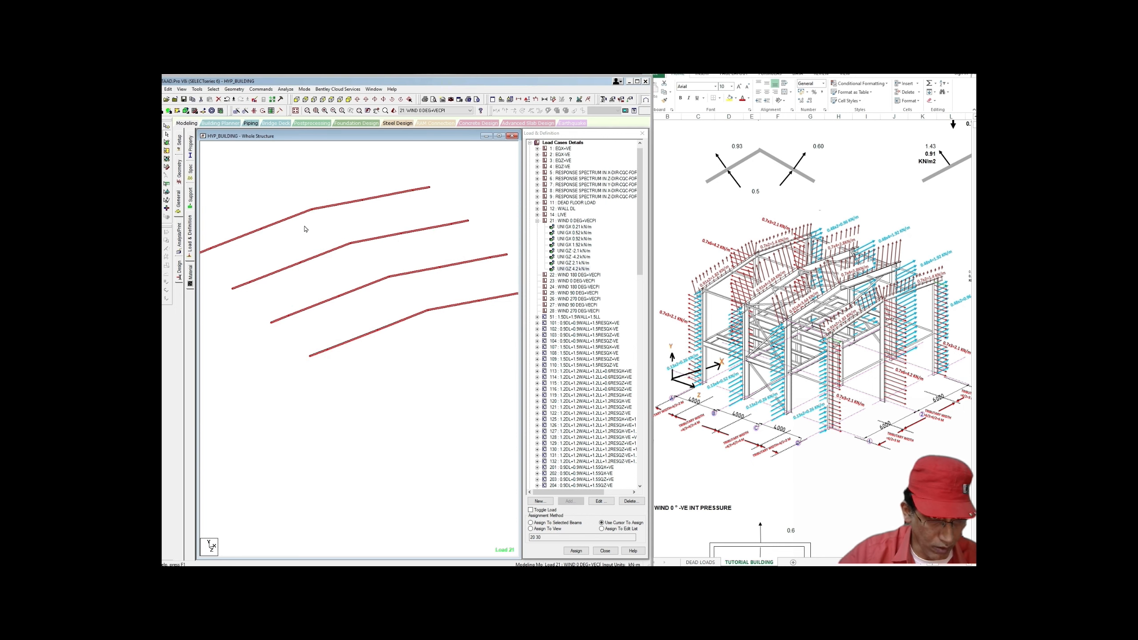
pyautogui.click(307, 232)
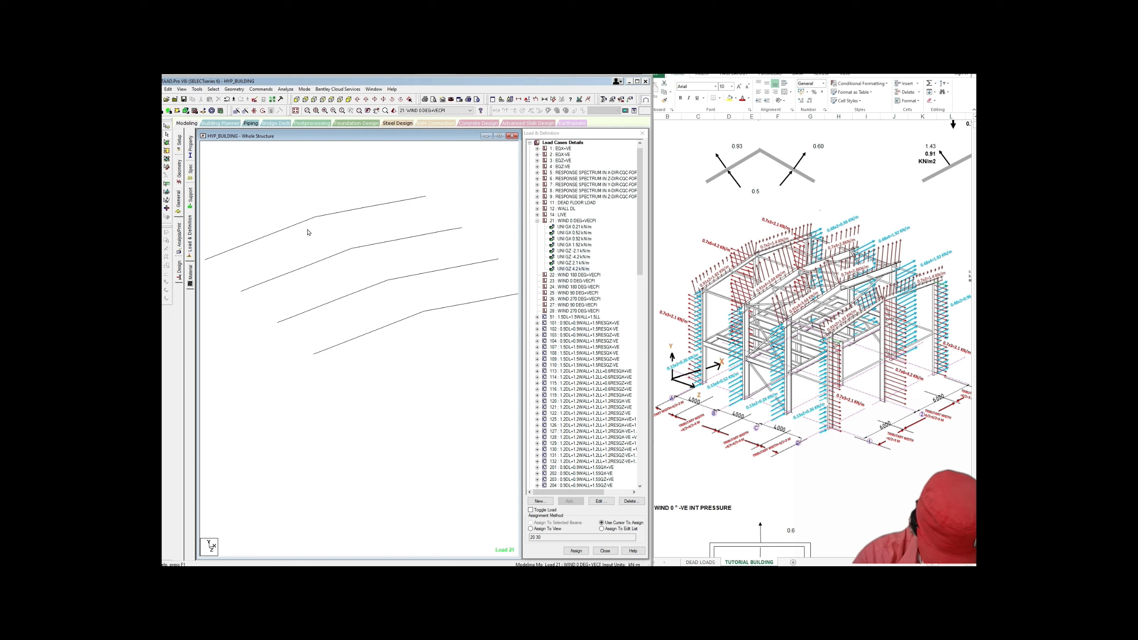
pyautogui.scroll(1, 307, 230)
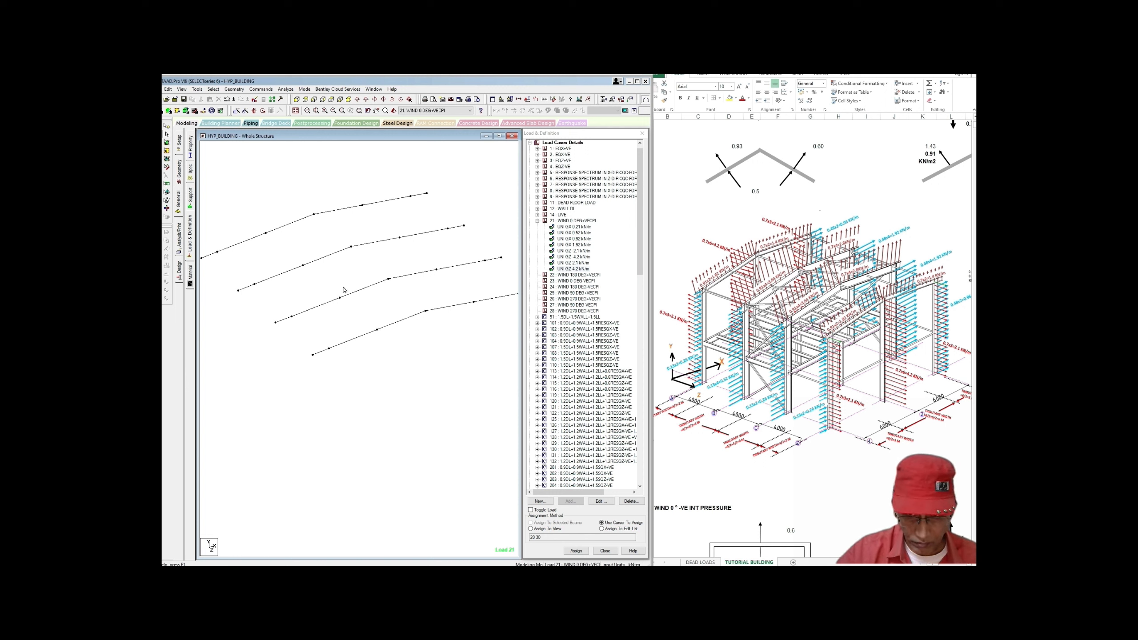
pyautogui.moveTo(395, 325); pyautogui.dragTo(399, 334, button='middle')
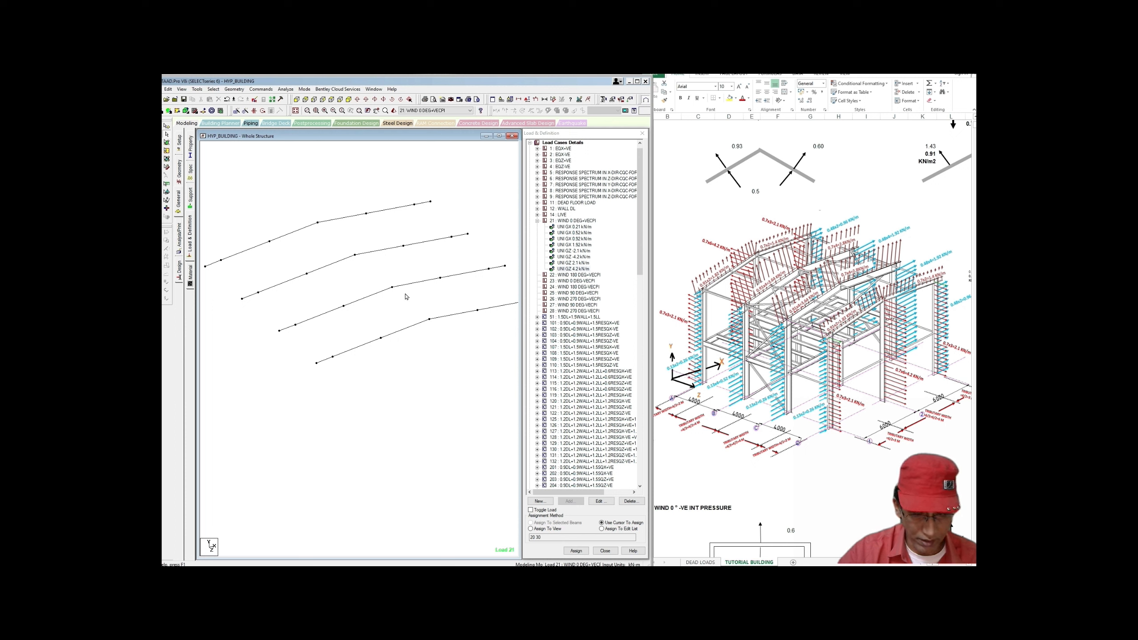
pyautogui.scroll(1, 391, 315)
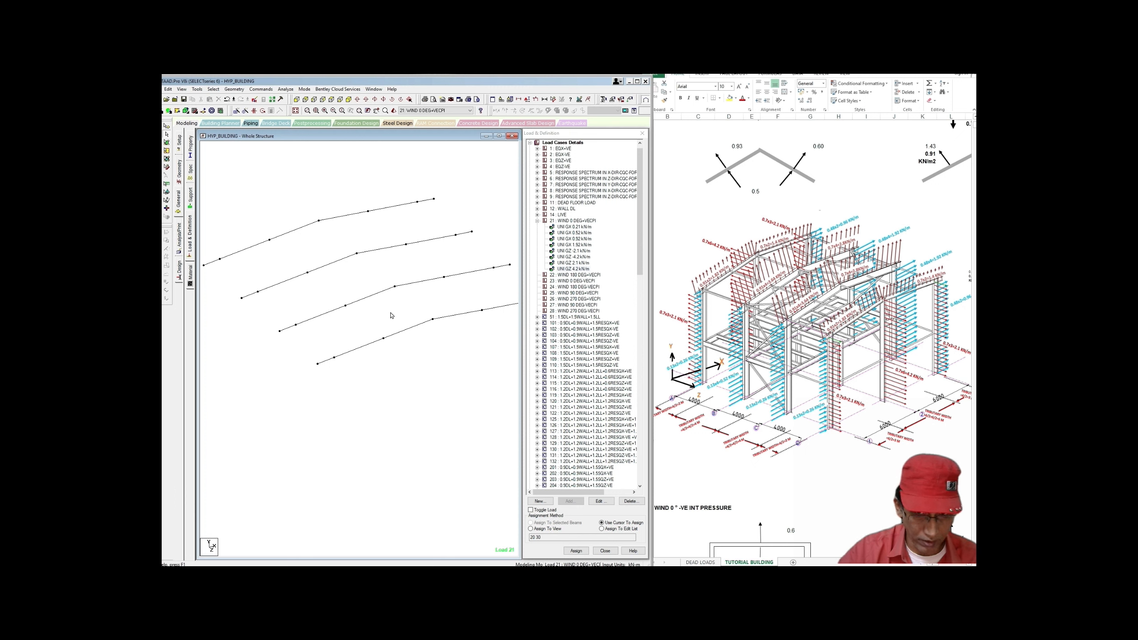
pyautogui.moveTo(375, 316); pyautogui.dragTo(389, 325, button='middle')
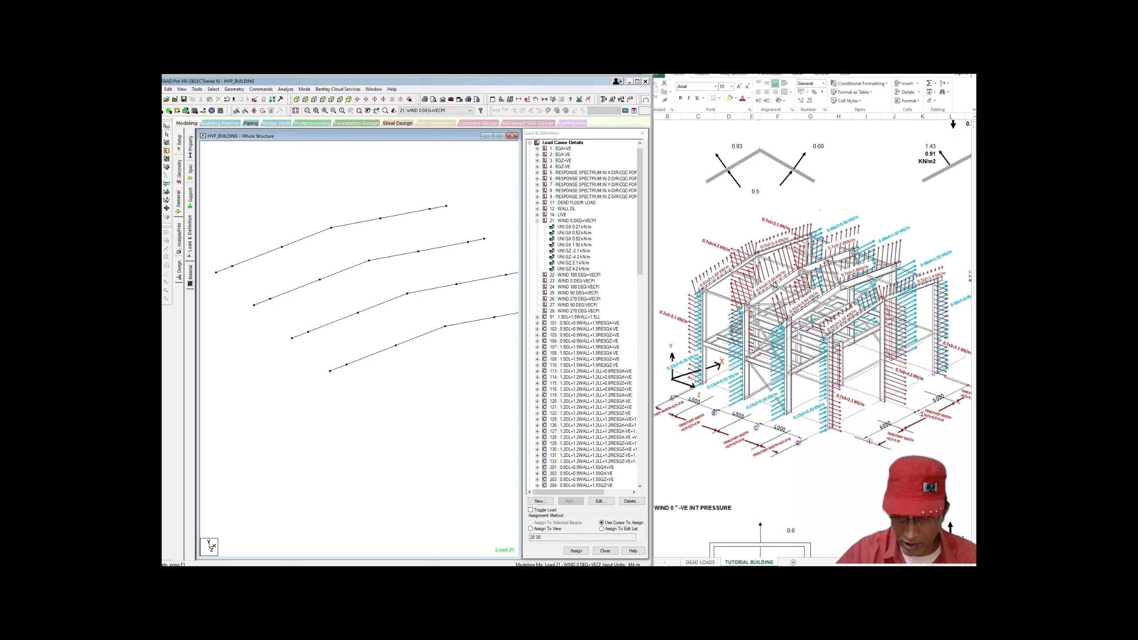
pyautogui.click(577, 221)
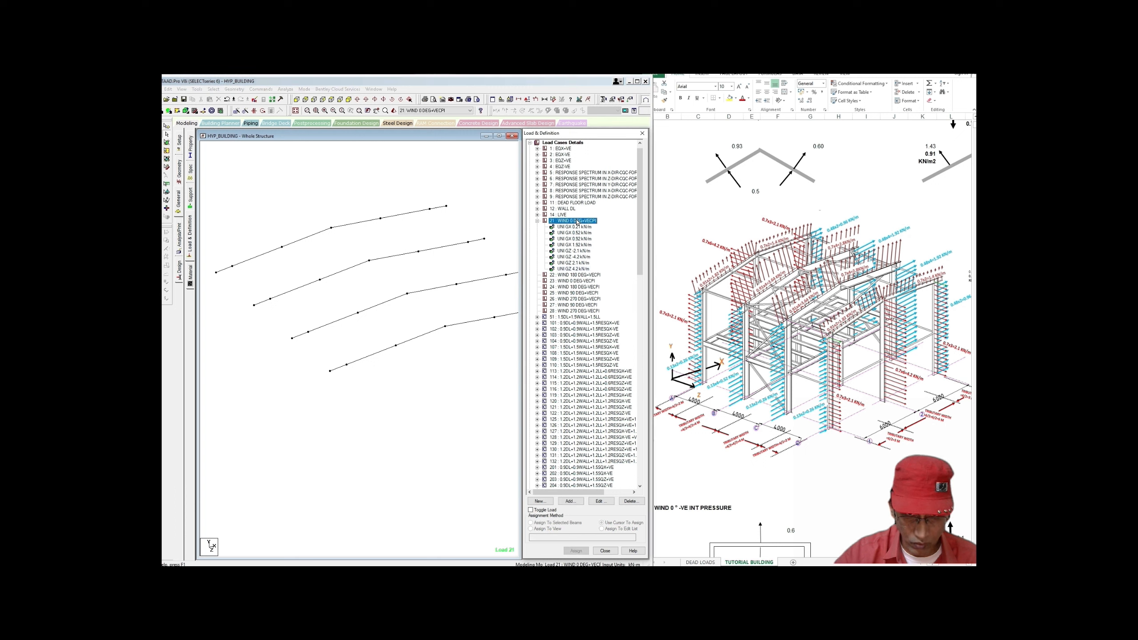
# Step: Add a 0.91 kN/m uniform force member load in local Y to wind case 21
pyautogui.click(569, 501)
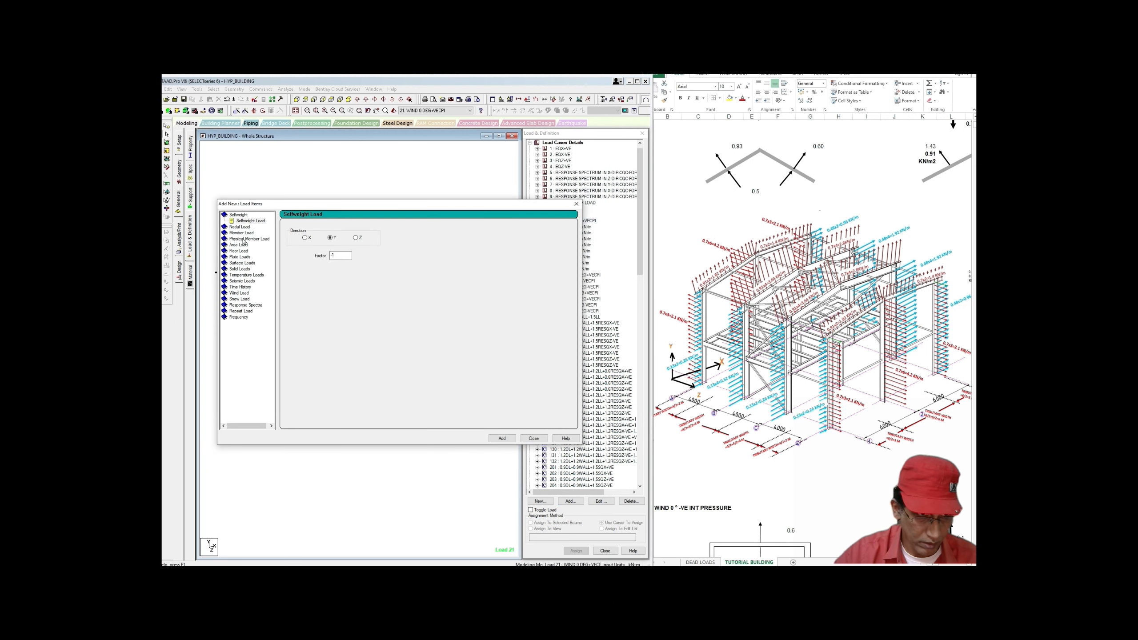
pyautogui.click(243, 233)
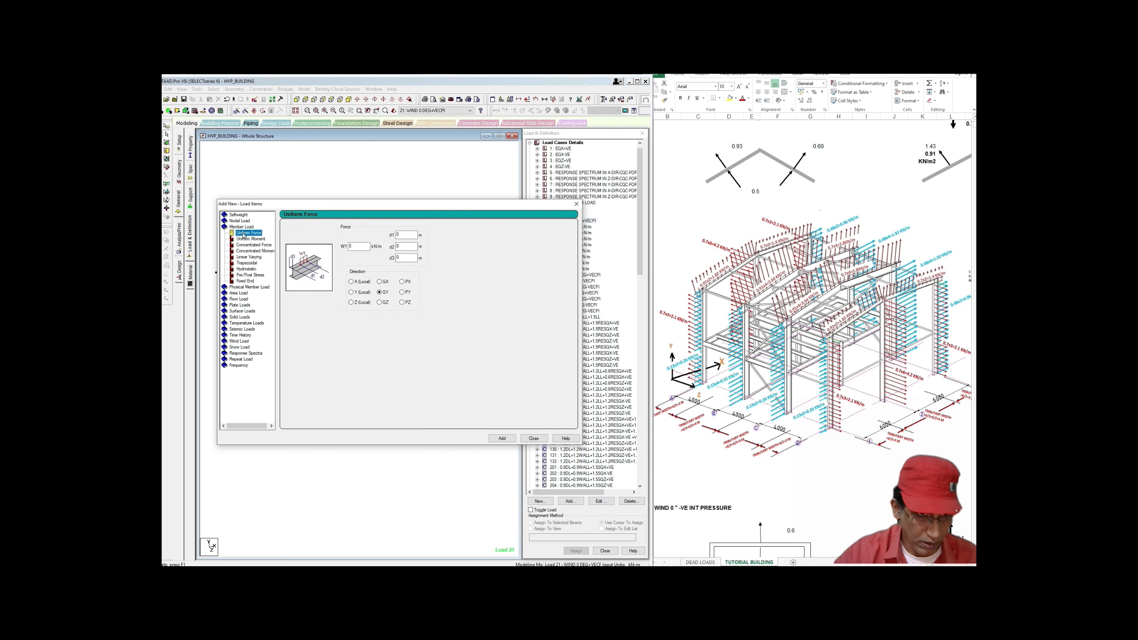
pyautogui.click(352, 292)
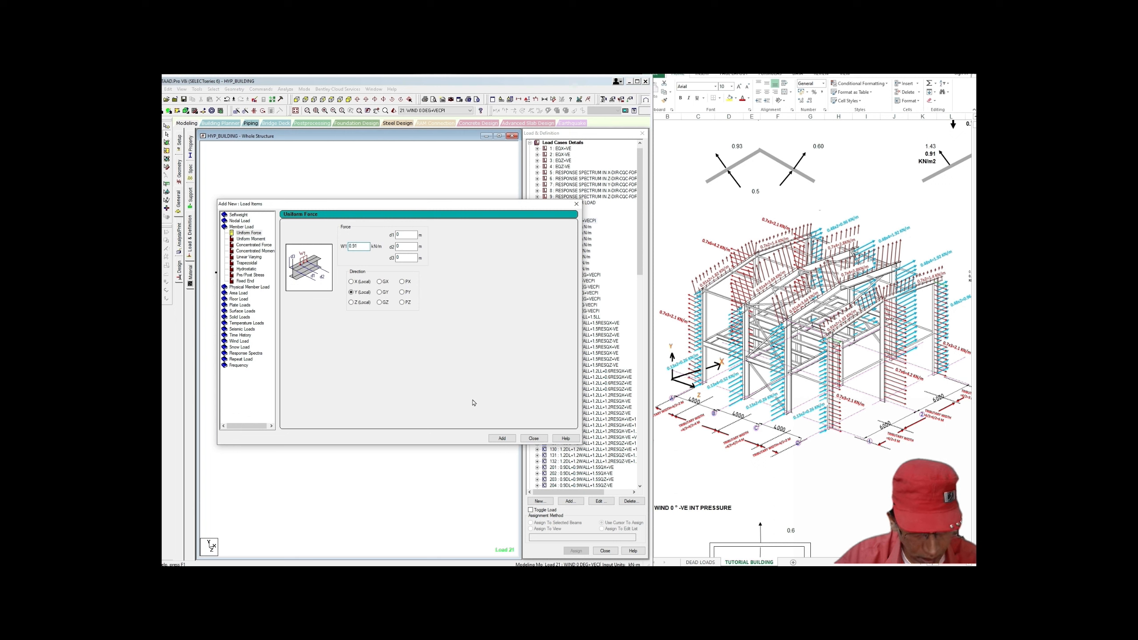
pyautogui.click(504, 439)
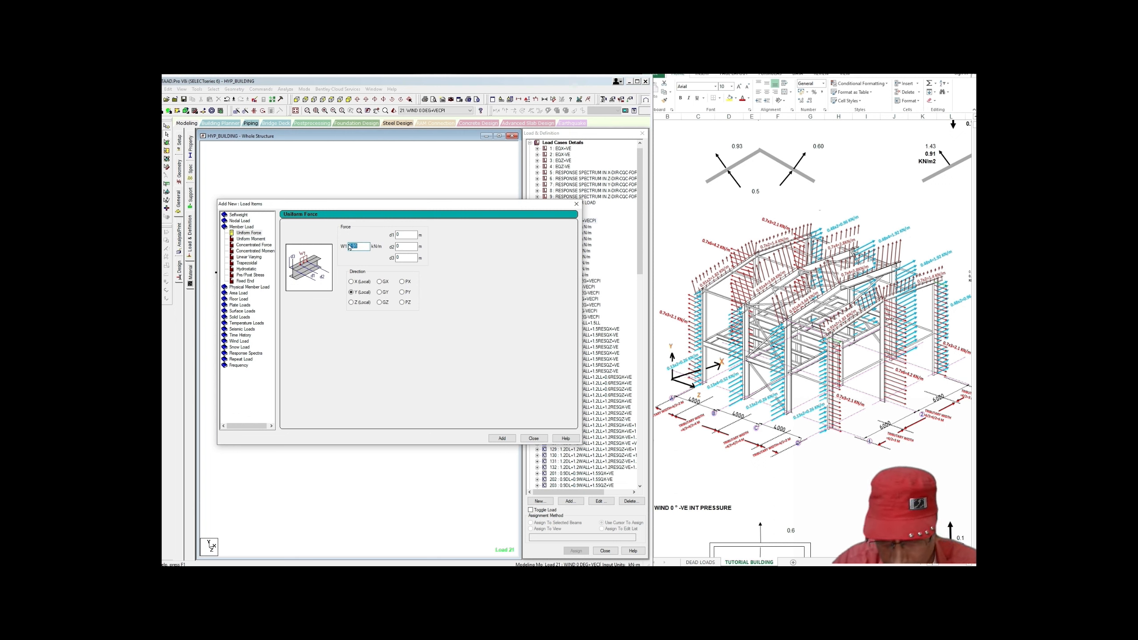
pyautogui.moveTo(358, 246); pyautogui.dragTo(353, 246)
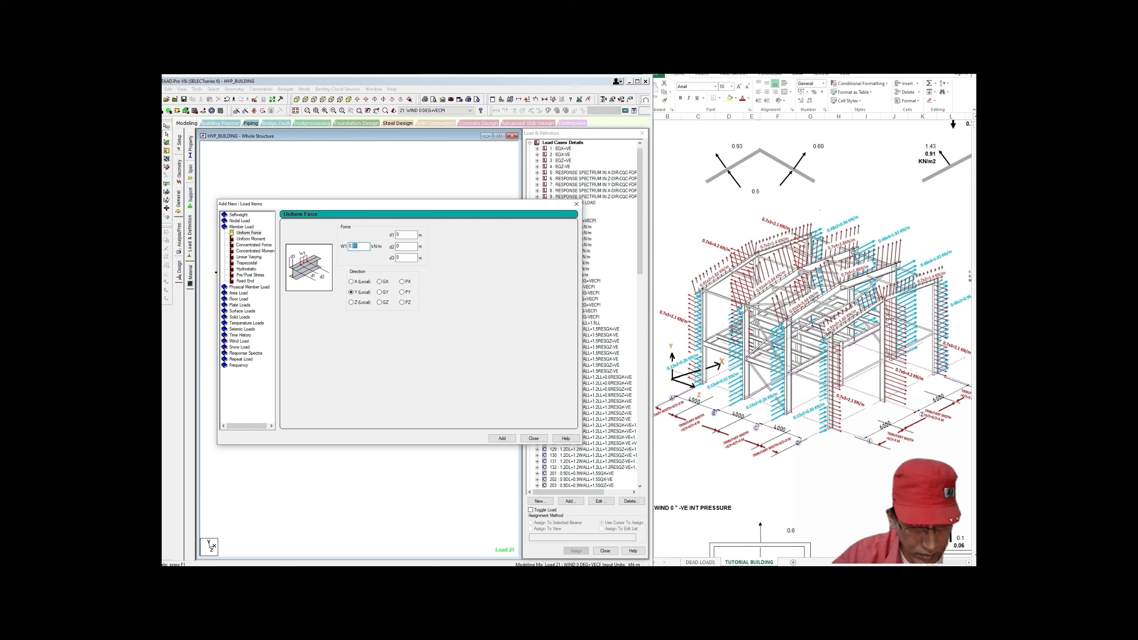
pyautogui.click(576, 204)
pyautogui.click(582, 275)
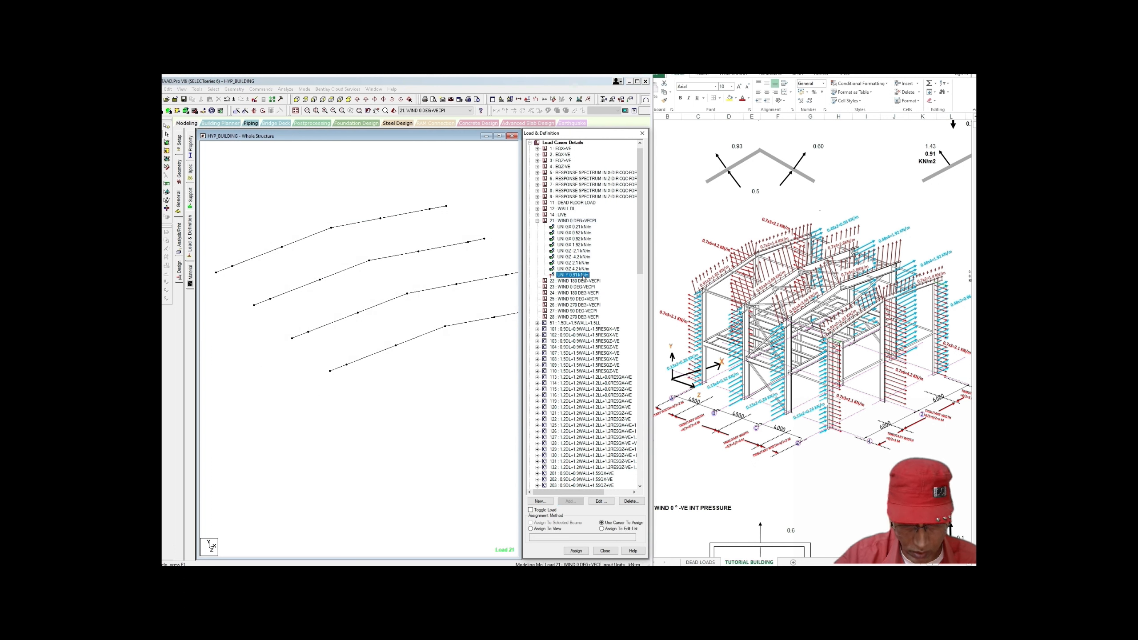
# Step: Delete the UNI Y 0.91 kN/m item and start a new local-Y uniform force load for case 21
pyautogui.click(629, 500)
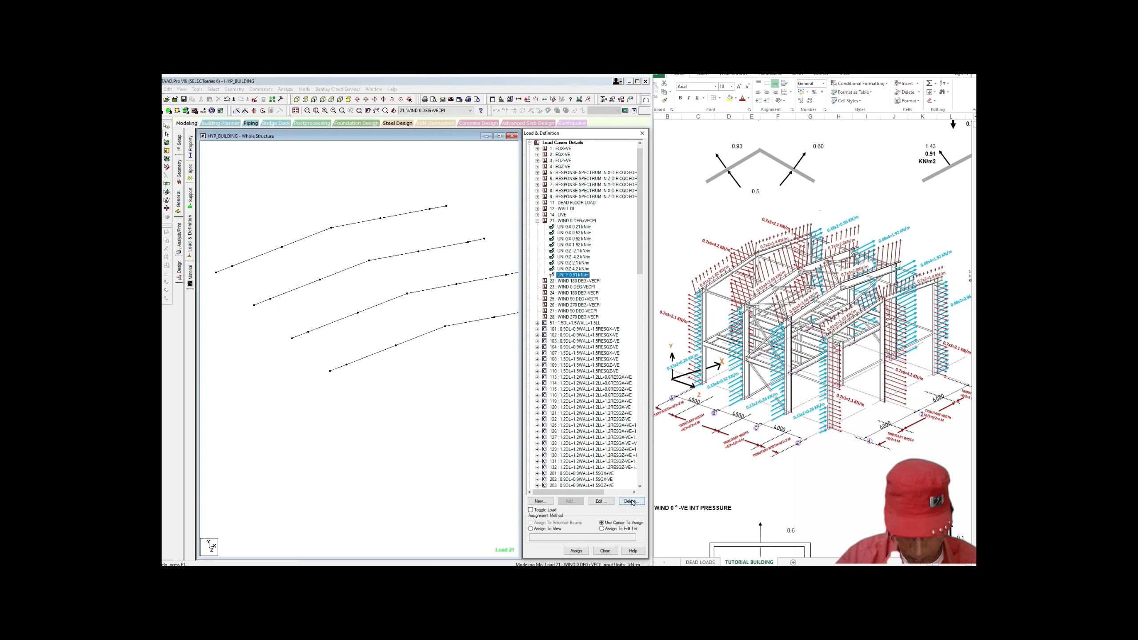
pyautogui.click(575, 221)
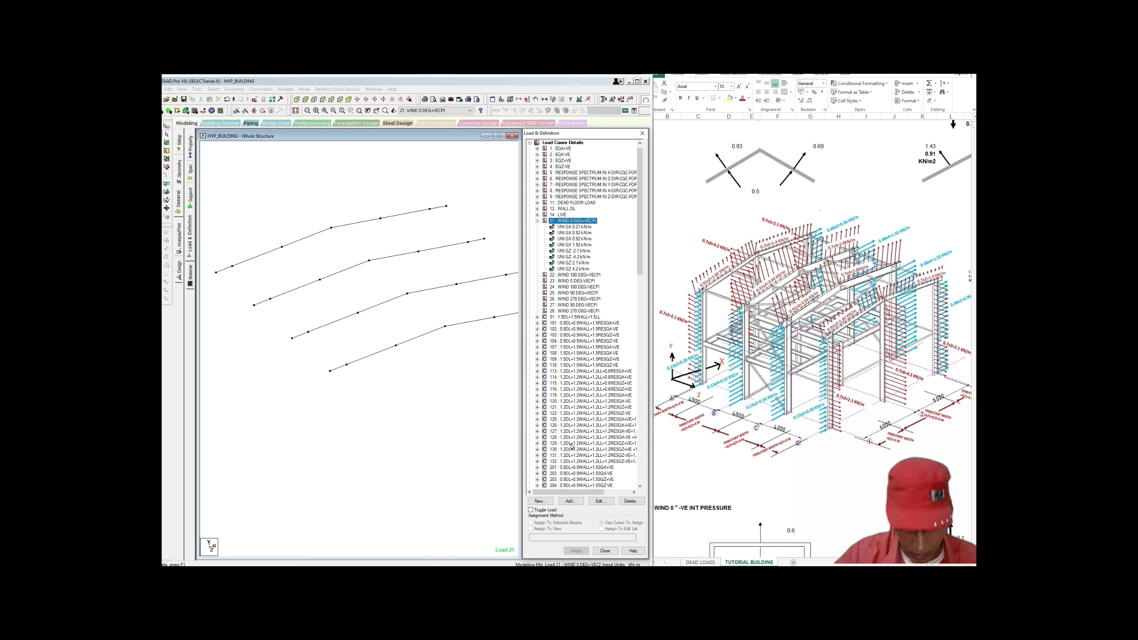
pyautogui.click(571, 500)
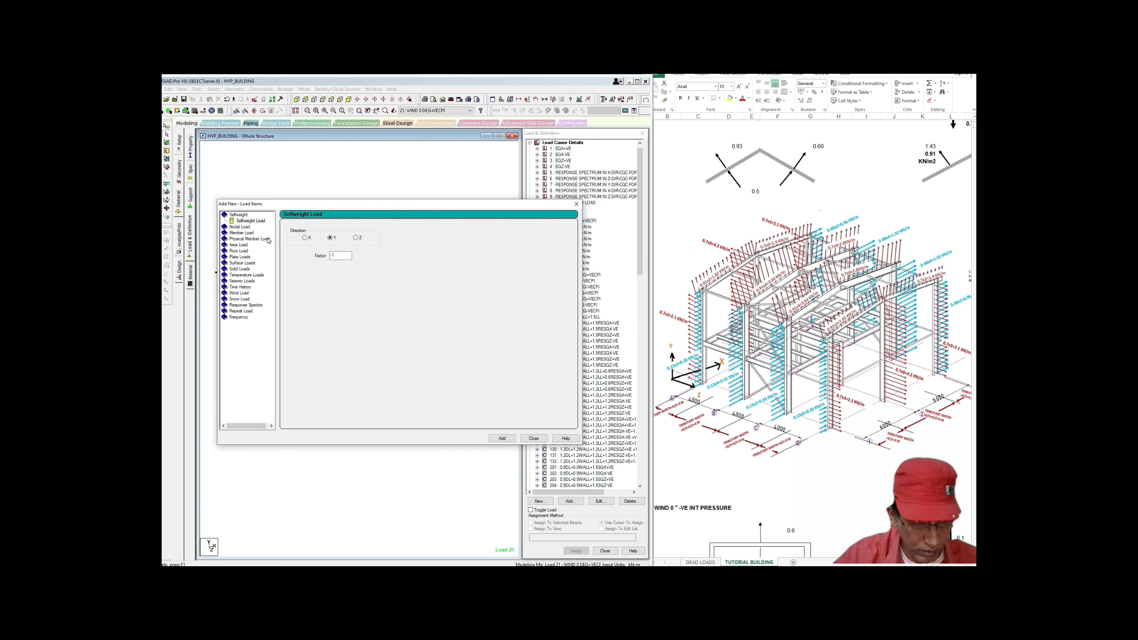
pyautogui.moveTo(332, 206); pyautogui.dragTo(439, 207)
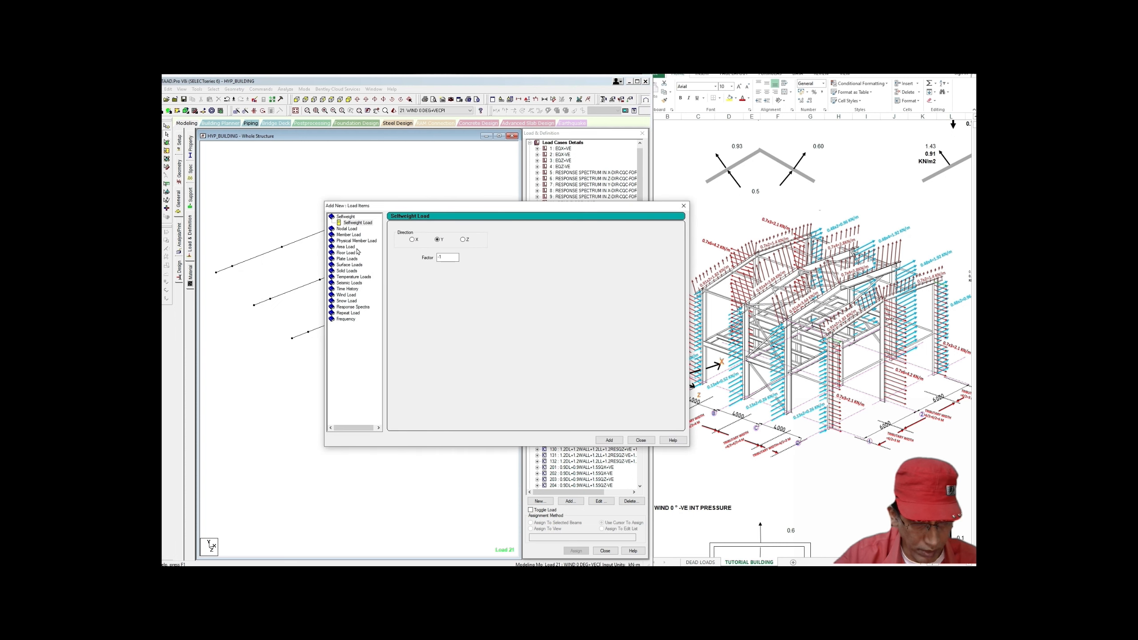
pyautogui.click(349, 235)
pyautogui.click(459, 294)
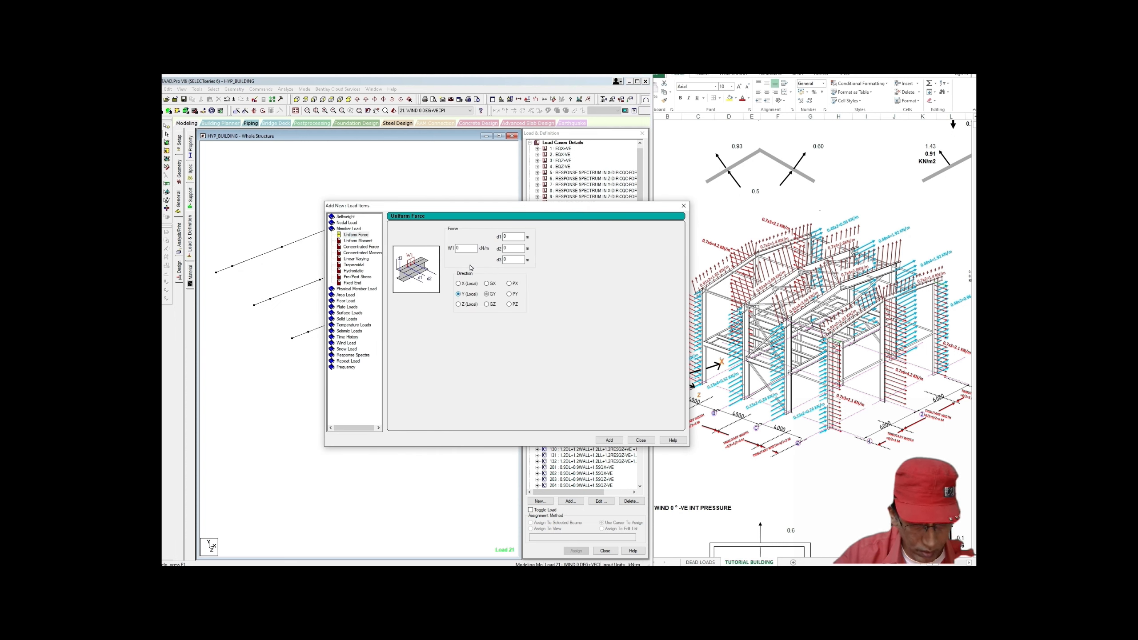
pyautogui.doubleClick(457, 249)
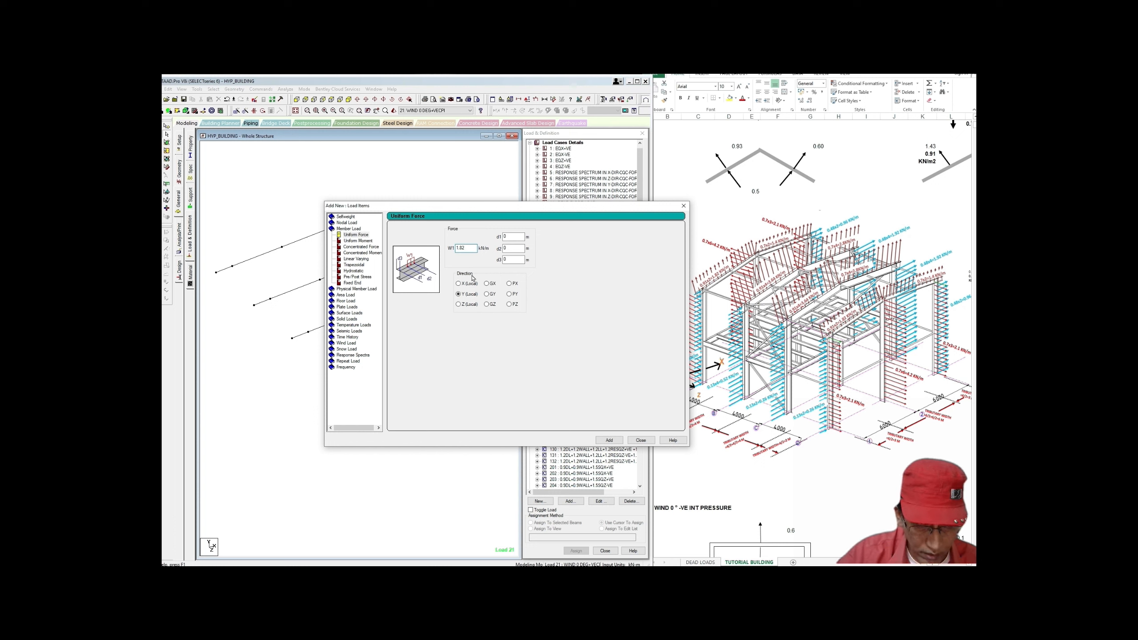
# Step: Add local-Y uniform loads of 1.82 and 3.64 kN/m to case 21
pyautogui.click(608, 441)
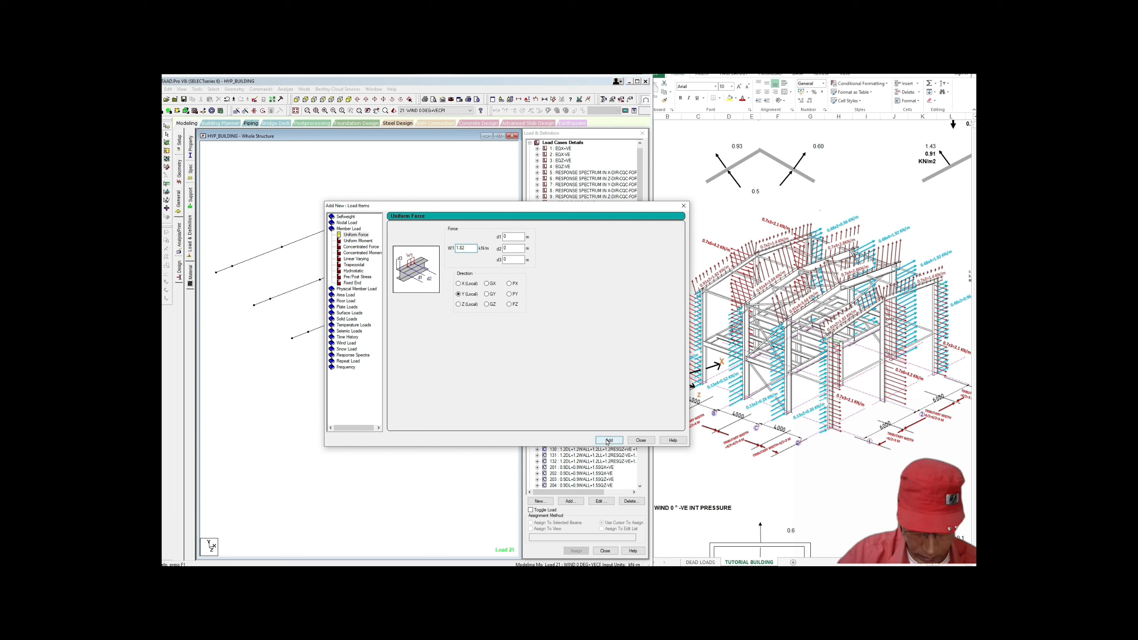
pyautogui.click(607, 442)
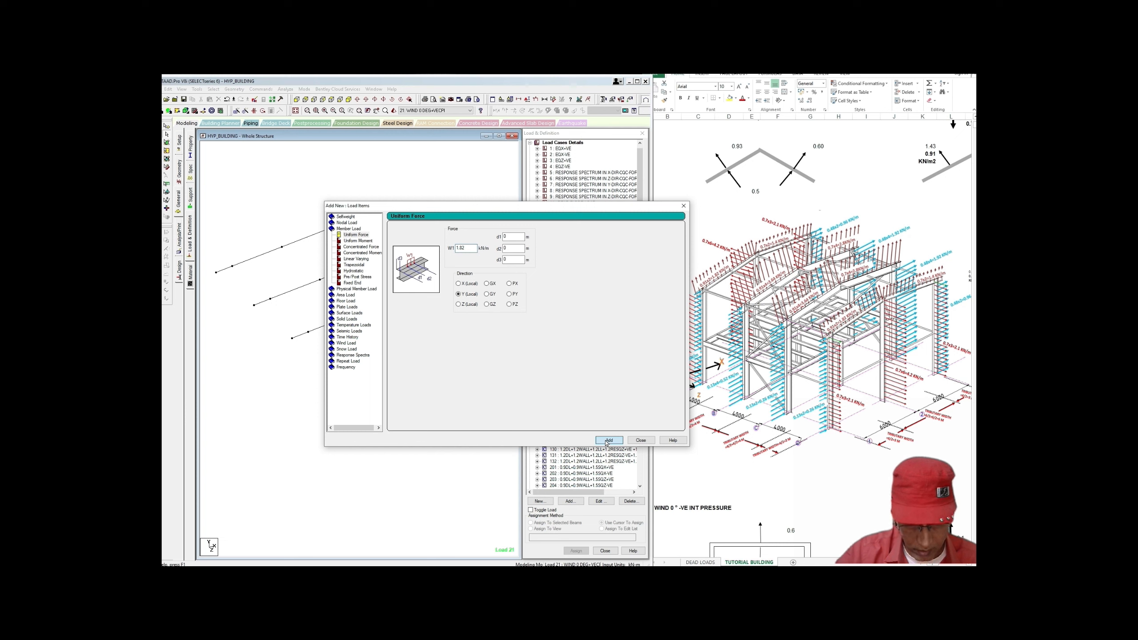
pyautogui.click(607, 442)
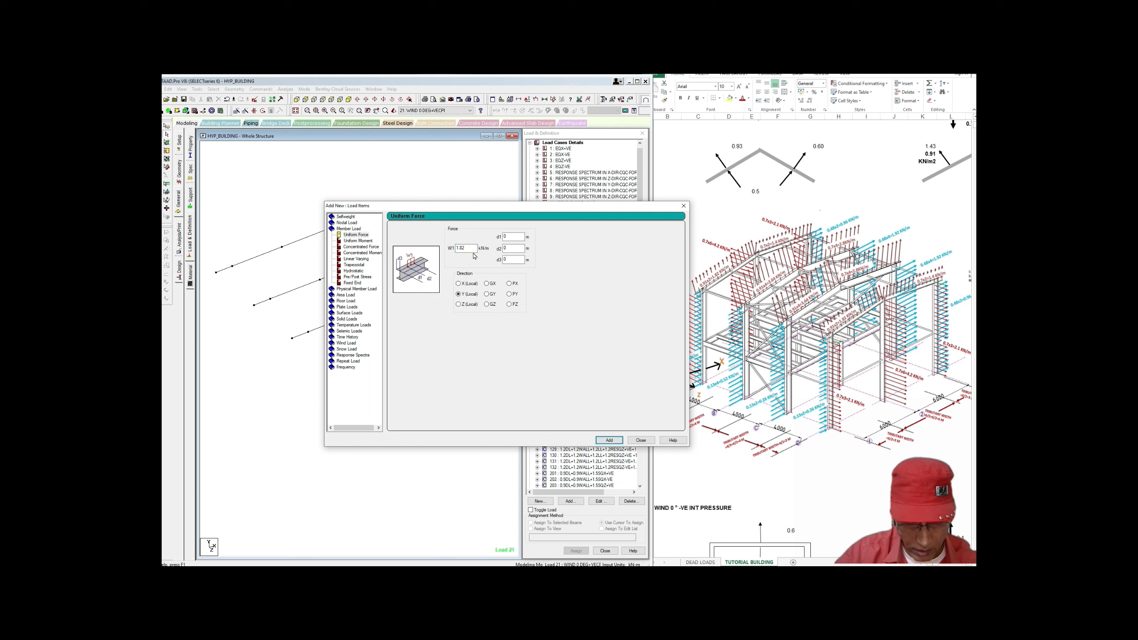
pyautogui.write('3.64')
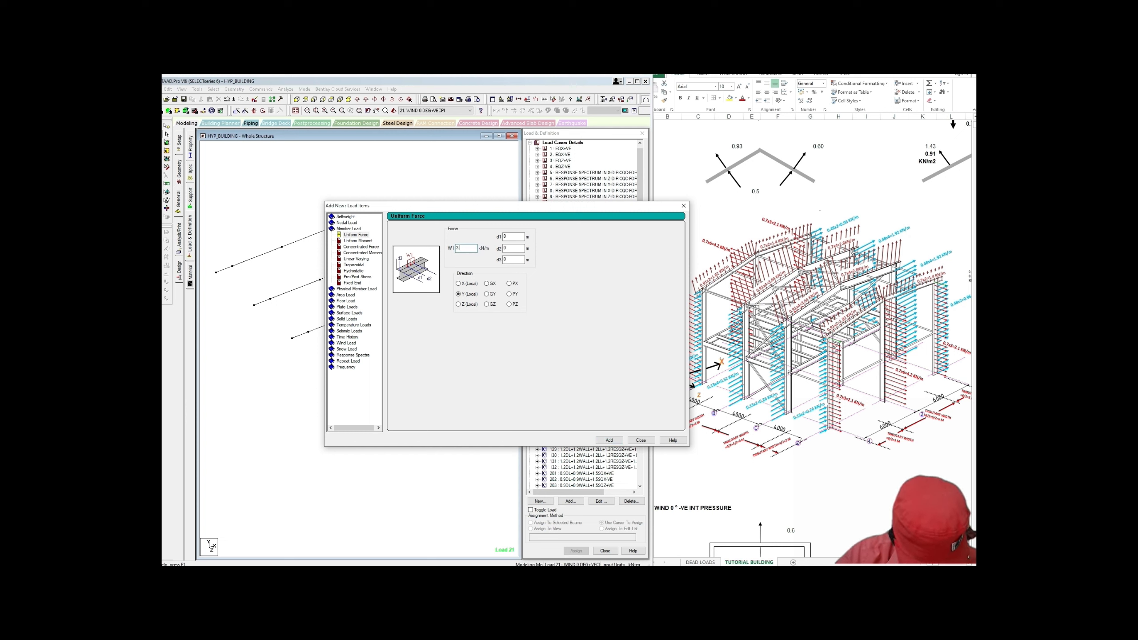
pyautogui.click(608, 439)
pyautogui.click(640, 440)
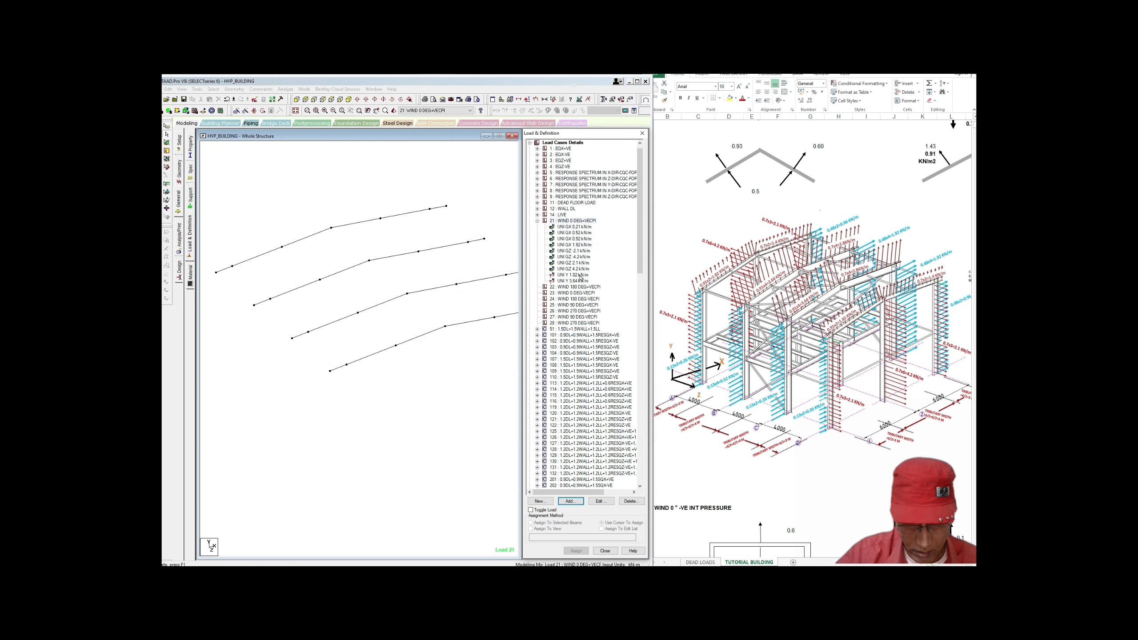
# Step: Assign UNI Y 1.82 kN/m to the left-slope beams of the first and last rafters
pyautogui.click(576, 275)
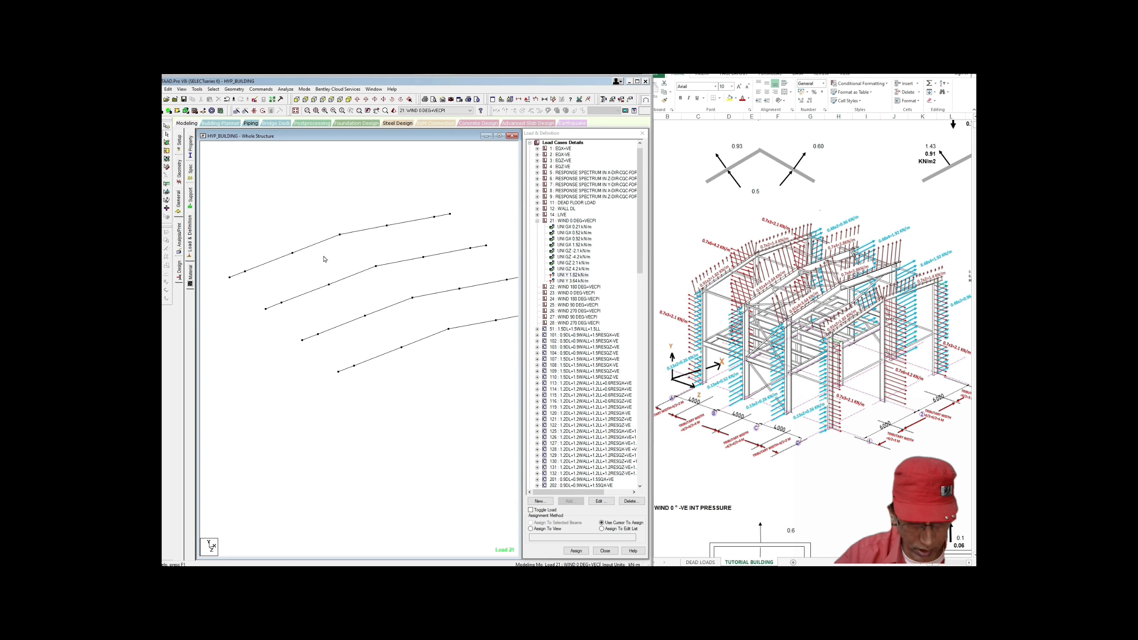
pyautogui.click(237, 274)
pyautogui.keyDown('ctrl'); pyautogui.click(259, 266); pyautogui.keyUp('ctrl')
pyautogui.keyDown('ctrl'); pyautogui.click(307, 247); pyautogui.keyUp('ctrl')
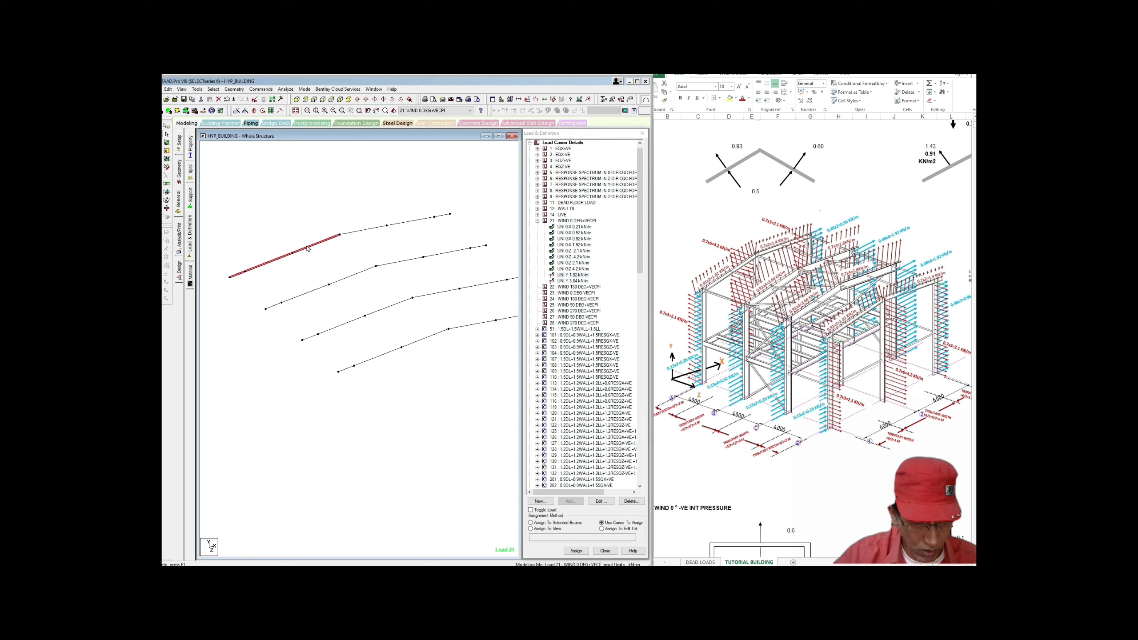
pyautogui.keyDown('ctrl'); pyautogui.click(347, 368); pyautogui.keyUp('ctrl')
pyautogui.keyDown('ctrl'); pyautogui.click(381, 355); pyautogui.keyUp('ctrl')
pyautogui.keyDown('ctrl'); pyautogui.click(417, 343); pyautogui.keyUp('ctrl')
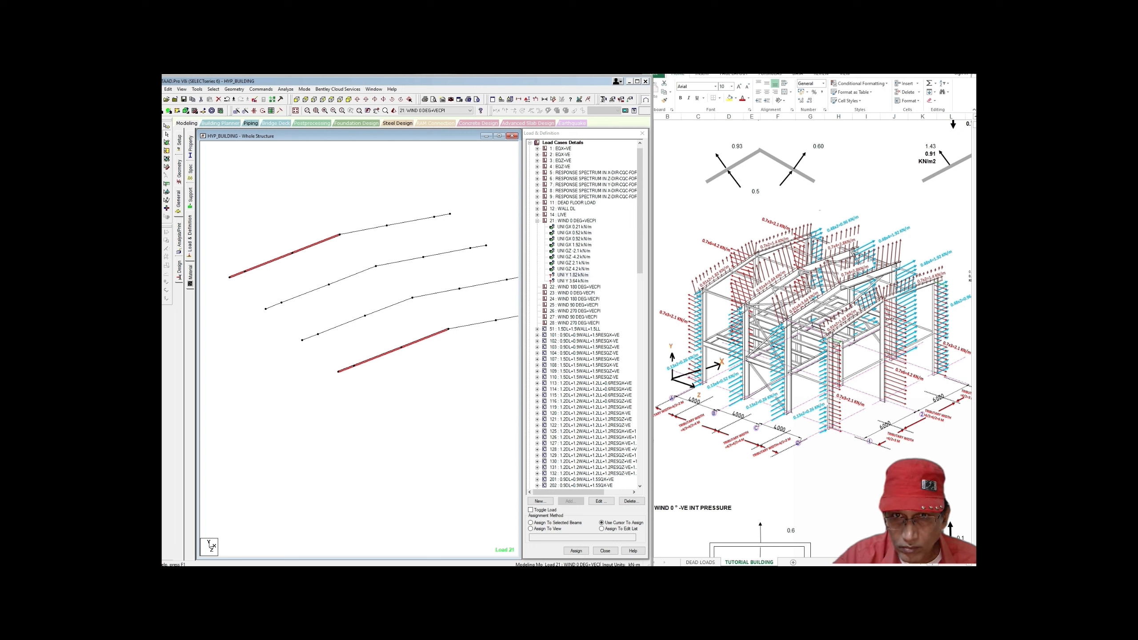
pyautogui.hotkey('ctrl', 'shift', 'd')
pyautogui.moveTo(218, 433)
pyautogui.mouseDown()
pyautogui.moveTo(256, 413)
pyautogui.moveTo(273, 430)
pyautogui.moveTo(296, 405)
pyautogui.moveTo(248, 459)
pyautogui.moveTo(260, 473)
pyautogui.moveTo(278, 446)
pyautogui.moveTo(306, 446)
pyautogui.moveTo(299, 431)
pyautogui.moveTo(307, 444)
pyautogui.moveTo(316, 417)
pyautogui.moveTo(331, 433)
pyautogui.moveTo(325, 424)
pyautogui.mouseUp()
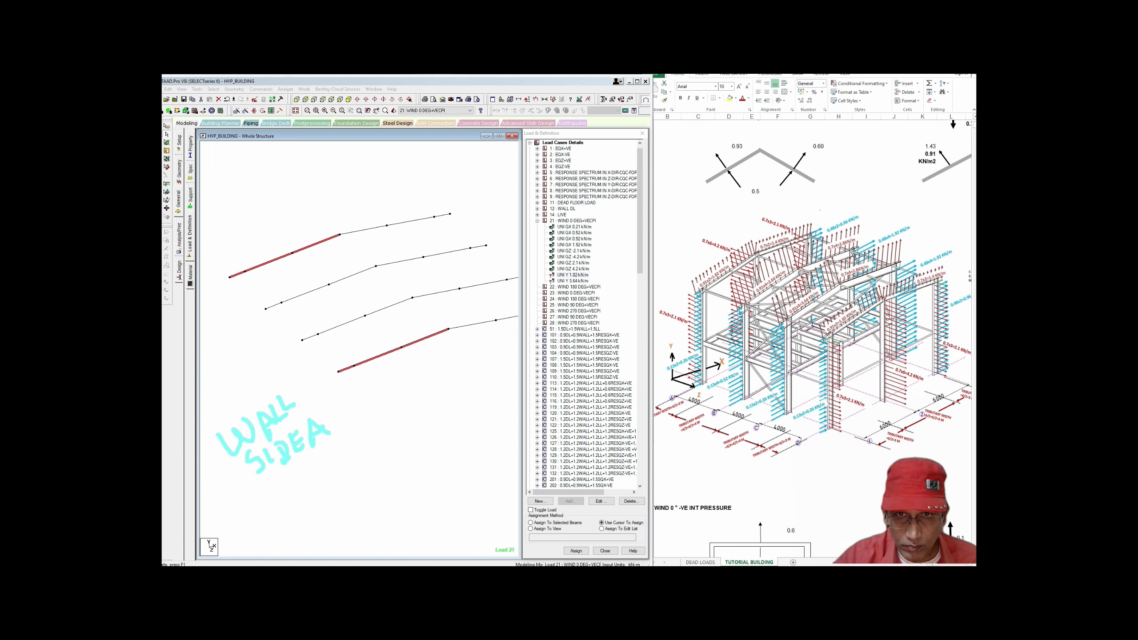
pyautogui.click(531, 523)
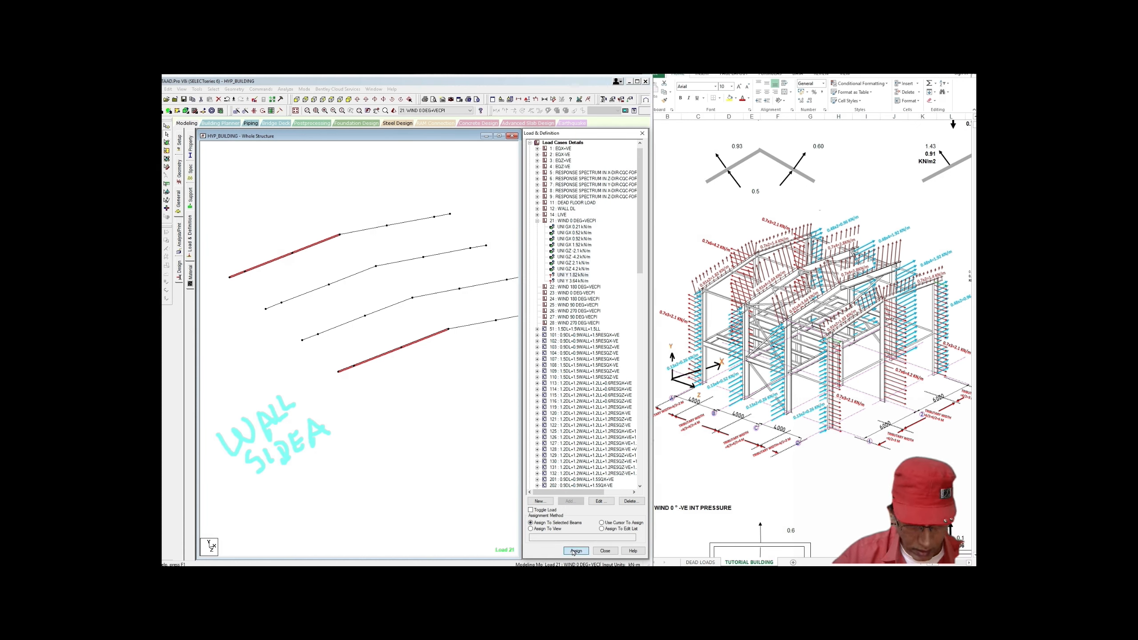
pyautogui.click(575, 550)
pyautogui.click(608, 366)
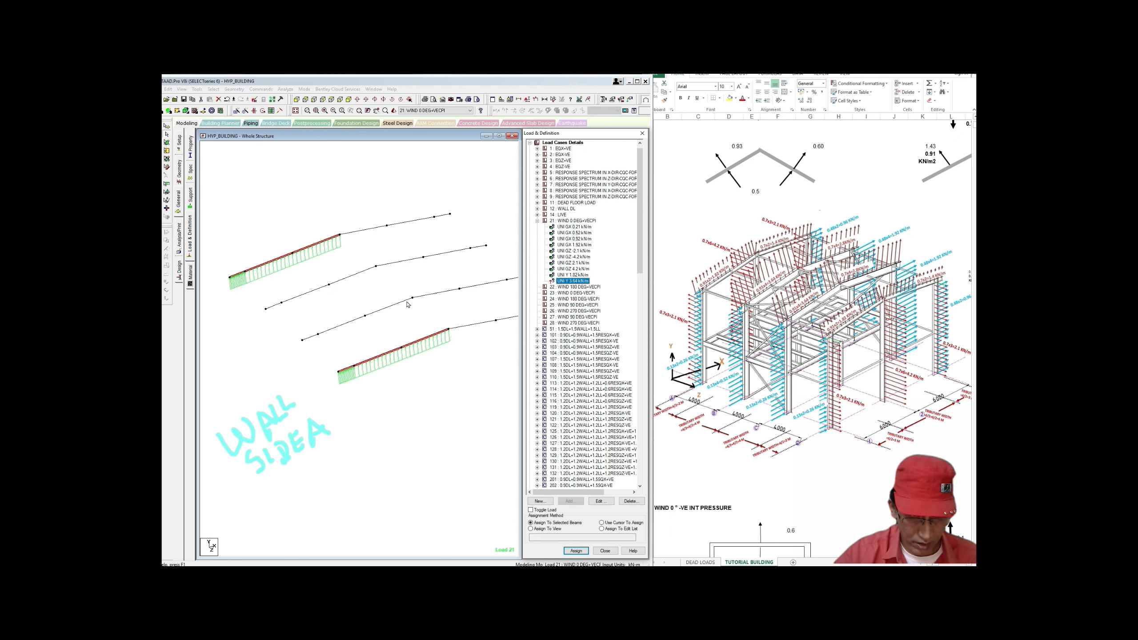
# Step: Assign UNI Y 3.64 kN/m to the left-slope beams of the second and third rafters
pyautogui.click(405, 302)
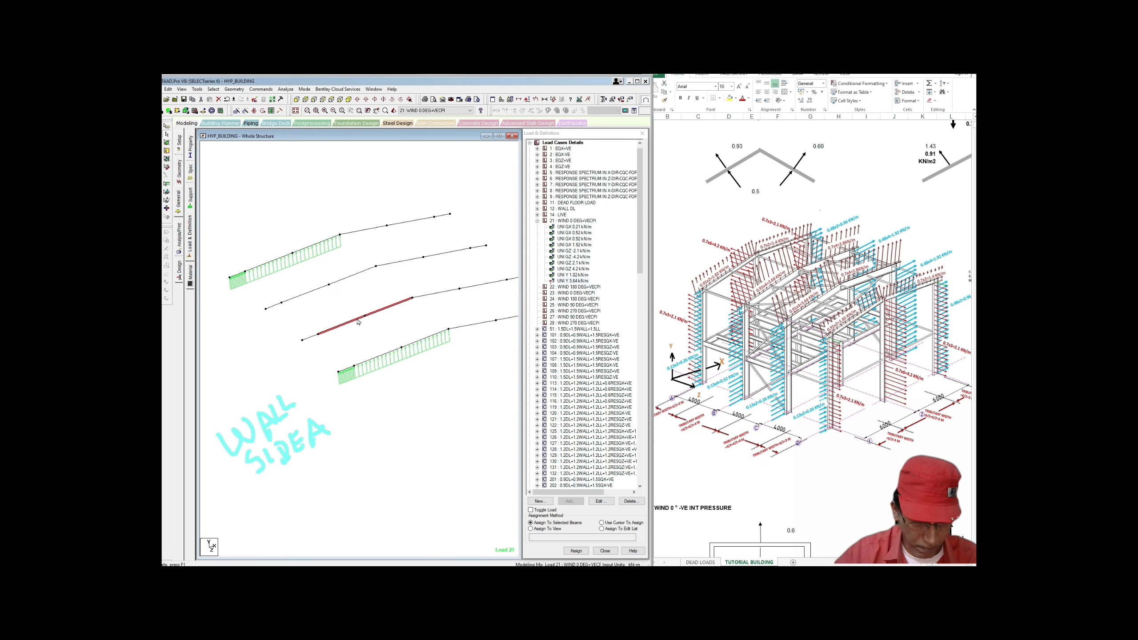
pyautogui.keyDown('ctrl'); pyautogui.click(346, 280); pyautogui.keyUp('ctrl')
pyautogui.keyDown('ctrl'); pyautogui.click(321, 289); pyautogui.keyUp('ctrl')
pyautogui.keyDown('ctrl'); pyautogui.click(274, 306); pyautogui.keyUp('ctrl')
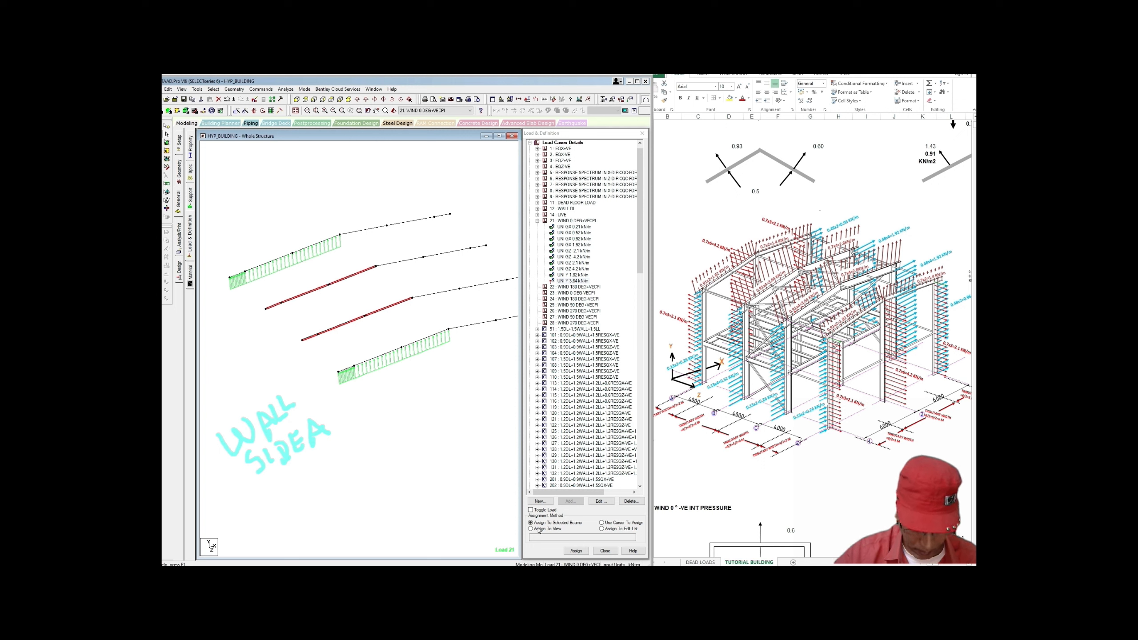
pyautogui.click(576, 551)
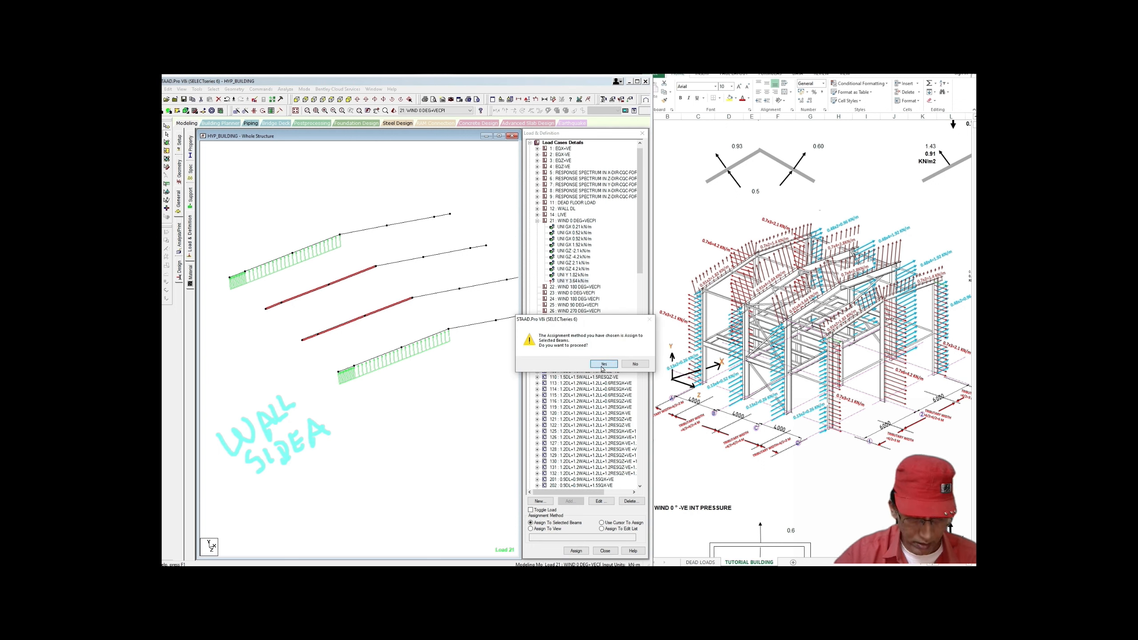
pyautogui.click(602, 367)
pyautogui.moveTo(479, 405); pyautogui.dragTo(449, 421, button='middle')
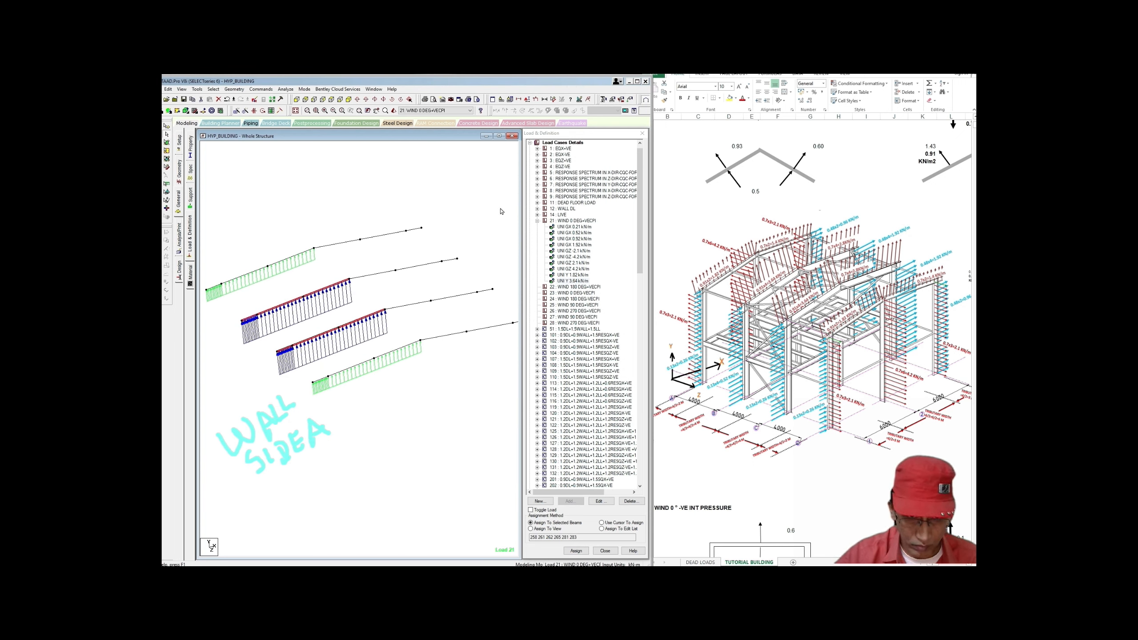
pyautogui.moveTo(505, 212); pyautogui.dragTo(507, 211, button='middle')
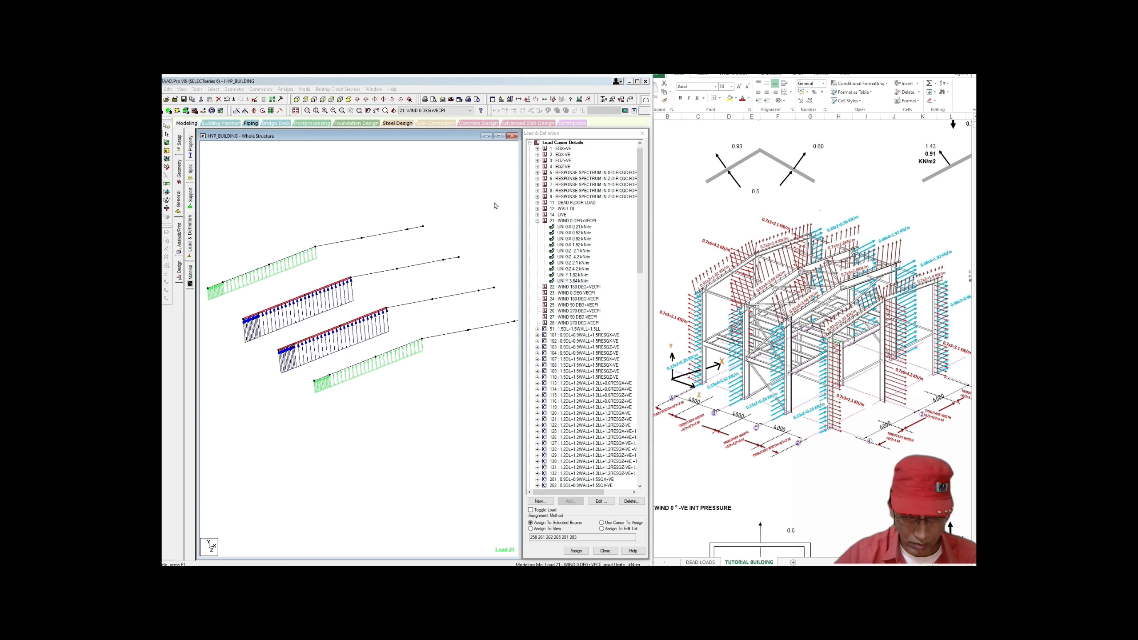
pyautogui.moveTo(495, 206); pyautogui.dragTo(466, 216, button='middle')
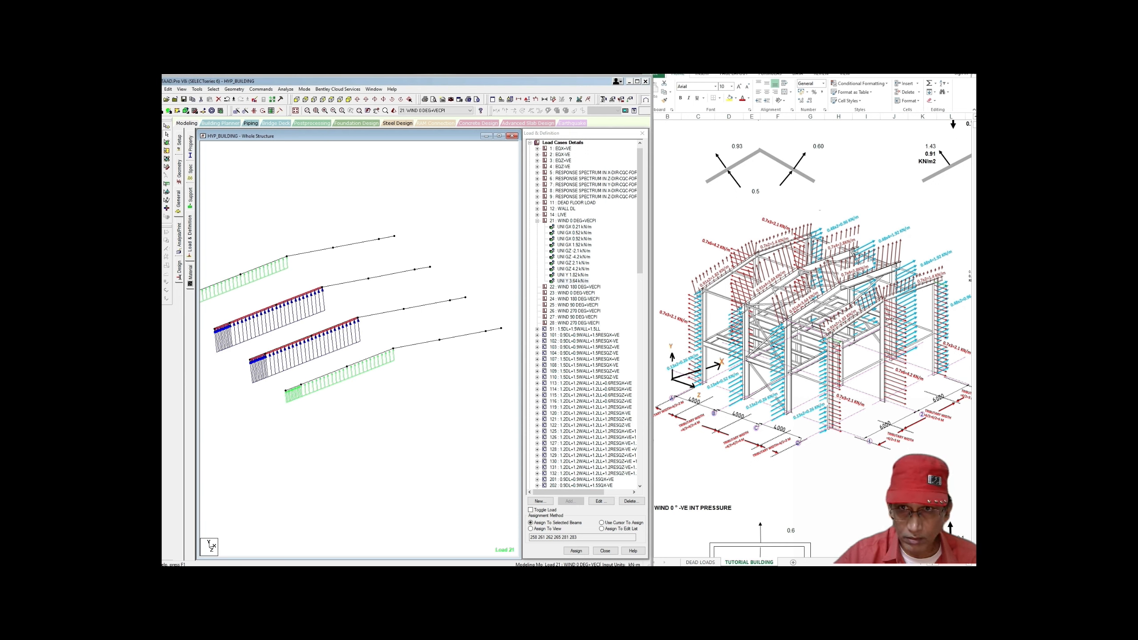
pyautogui.moveTo(444, 230)
pyautogui.mouseDown()
pyautogui.moveTo(451, 251)
pyautogui.moveTo(455, 221)
pyautogui.moveTo(468, 240)
pyautogui.moveTo(490, 217)
pyautogui.moveTo(476, 180)
pyautogui.moveTo(500, 181)
pyautogui.mouseUp()
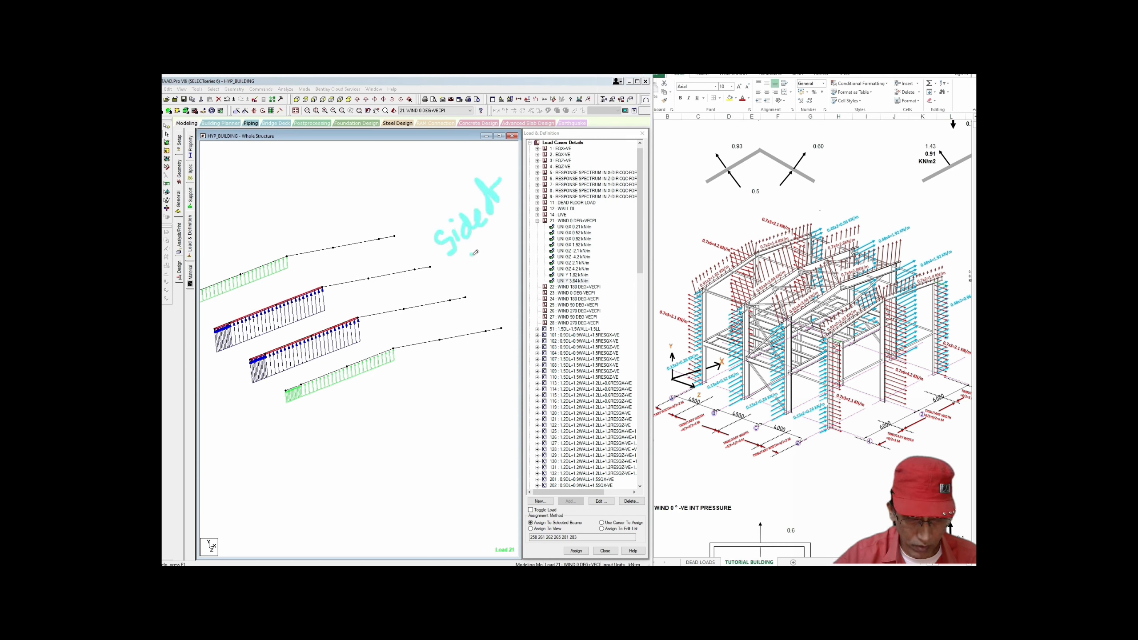
# Step: Pan around the loaded rafters and reselect load case 21 WIND 0 DEG+VECPI
pyautogui.moveTo(472, 255)
pyautogui.mouseDown()
pyautogui.moveTo(488, 242)
pyautogui.moveTo(497, 250)
pyautogui.moveTo(513, 211)
pyautogui.moveTo(518, 222)
pyautogui.mouseUp()
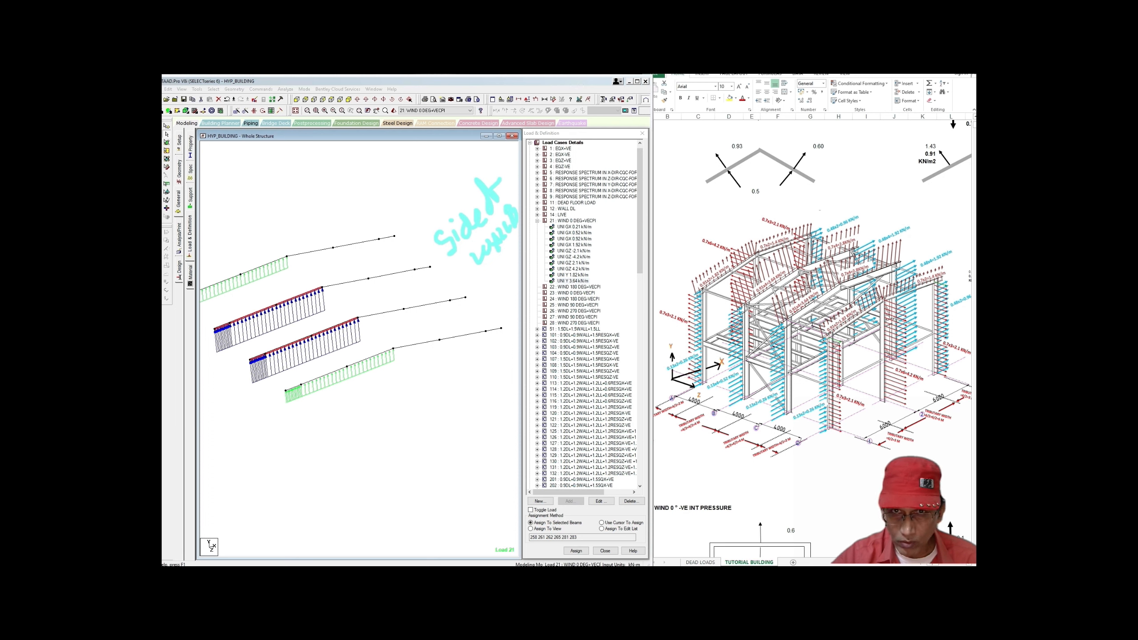
pyautogui.moveTo(855, 207)
pyautogui.mouseDown()
pyautogui.moveTo(877, 207)
pyautogui.moveTo(844, 201)
pyautogui.mouseUp()
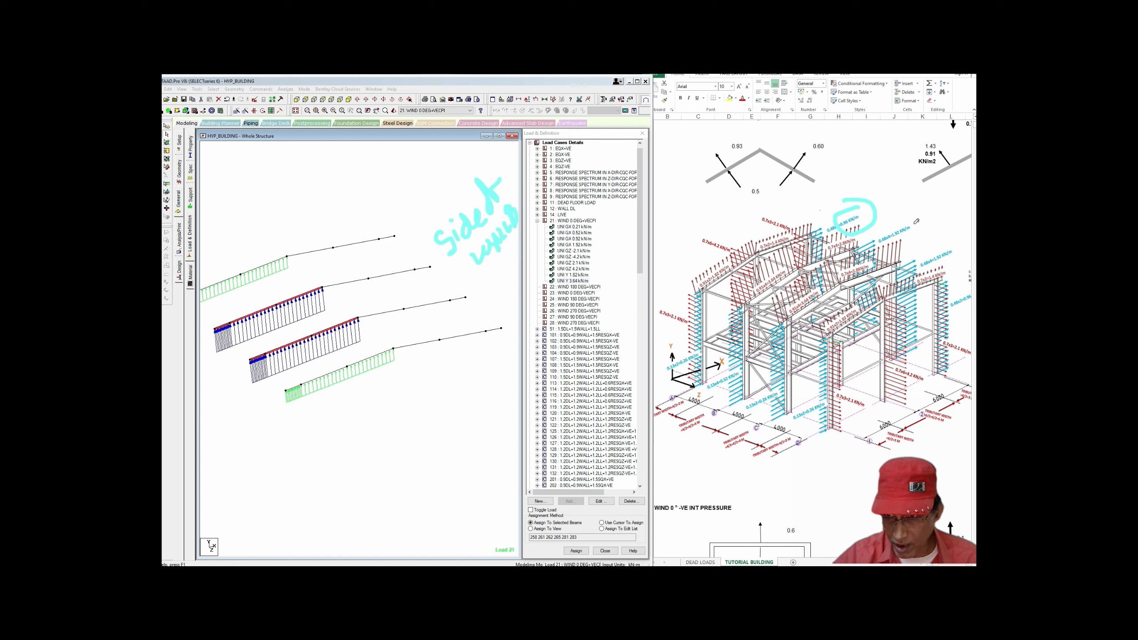
pyautogui.moveTo(916, 221)
pyautogui.mouseDown()
pyautogui.moveTo(886, 246)
pyautogui.moveTo(914, 221)
pyautogui.mouseUp()
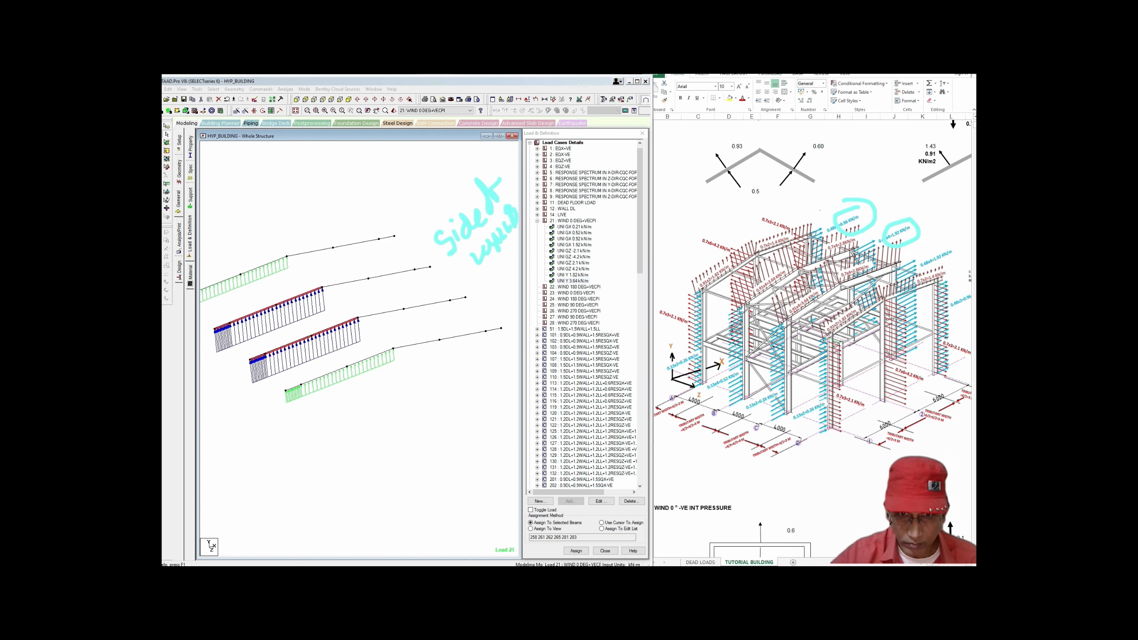
pyautogui.click(578, 221)
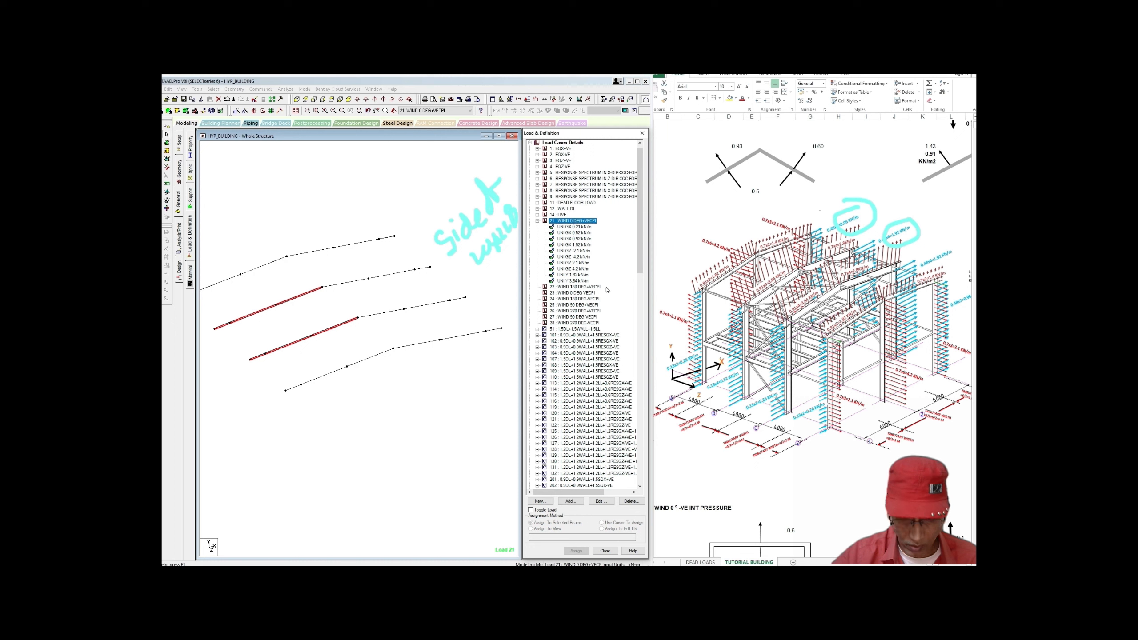
# Step: Add local-Y uniform loads of 0.96 and 1.92 kN/m to case 21
pyautogui.click(570, 501)
pyautogui.click(248, 233)
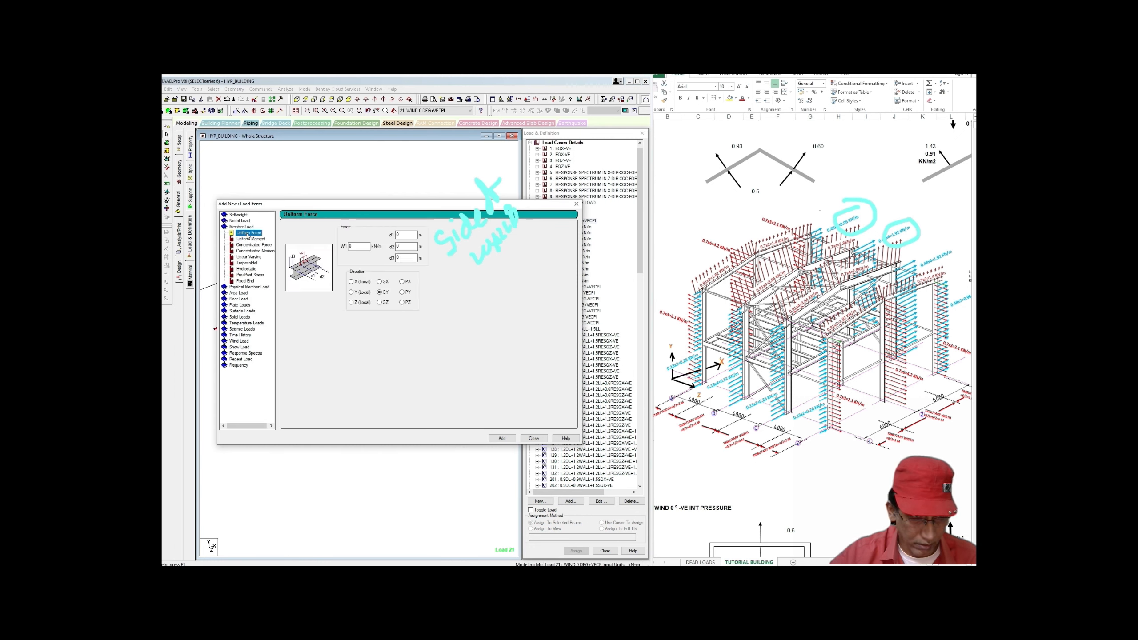
pyautogui.click(350, 291)
pyautogui.click(366, 246)
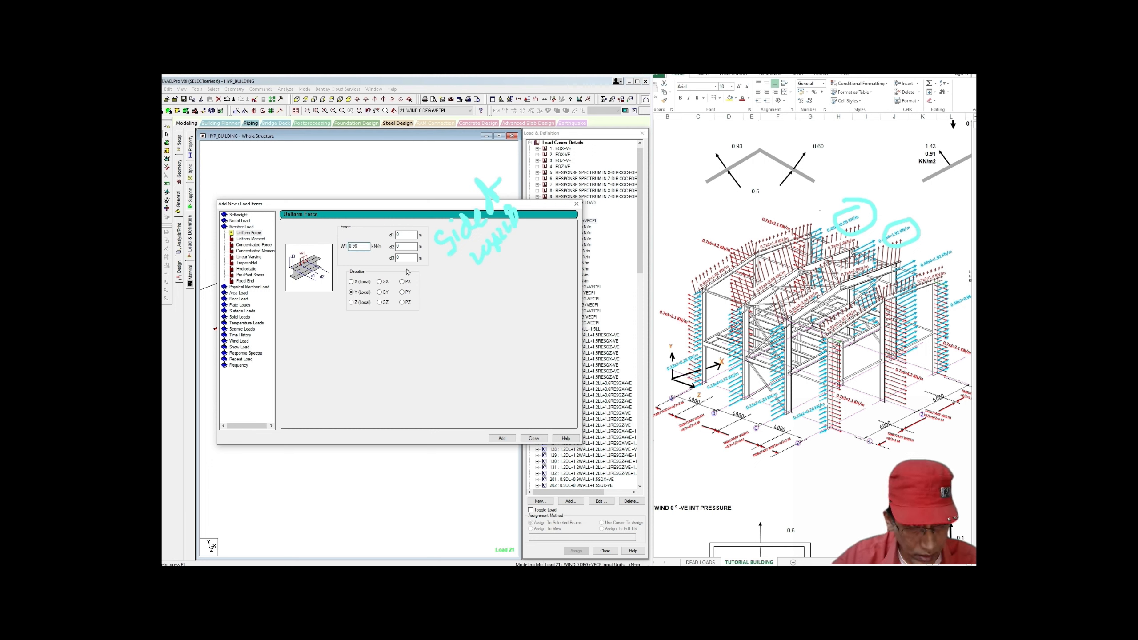
pyautogui.click(502, 437)
pyautogui.doubleClick(358, 246)
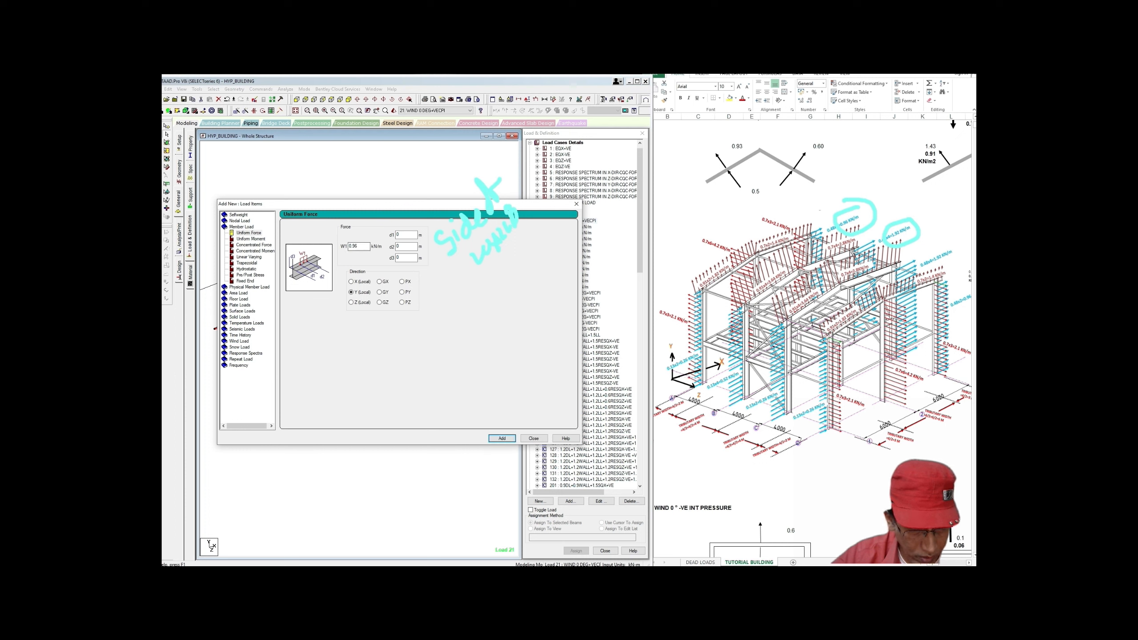
pyautogui.write('1')
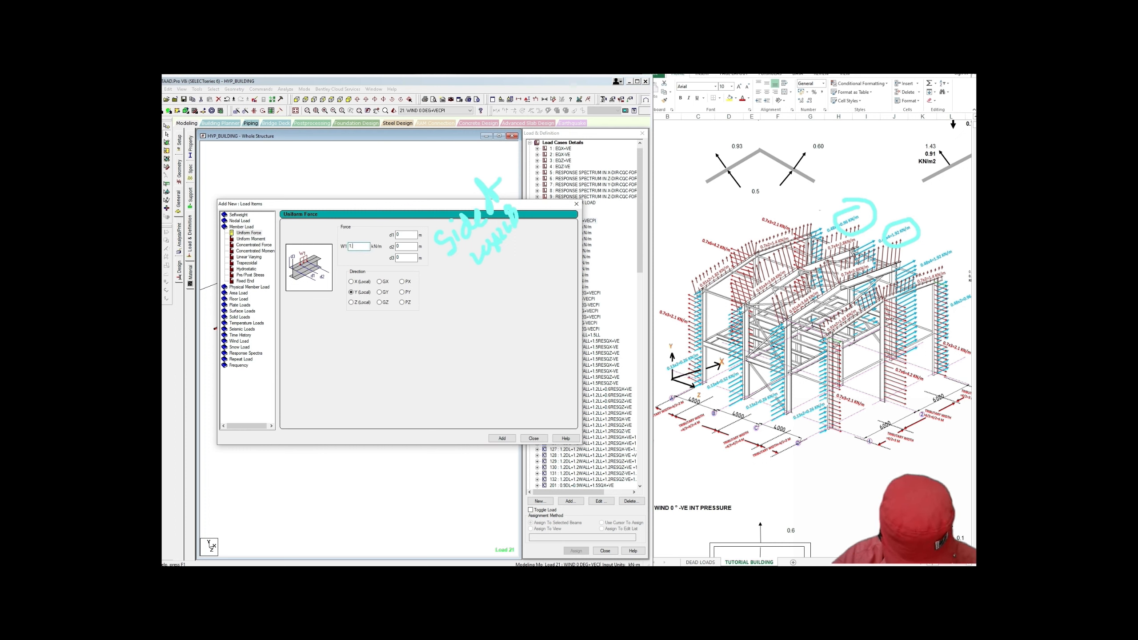
pyautogui.click(503, 438)
pyautogui.click(533, 438)
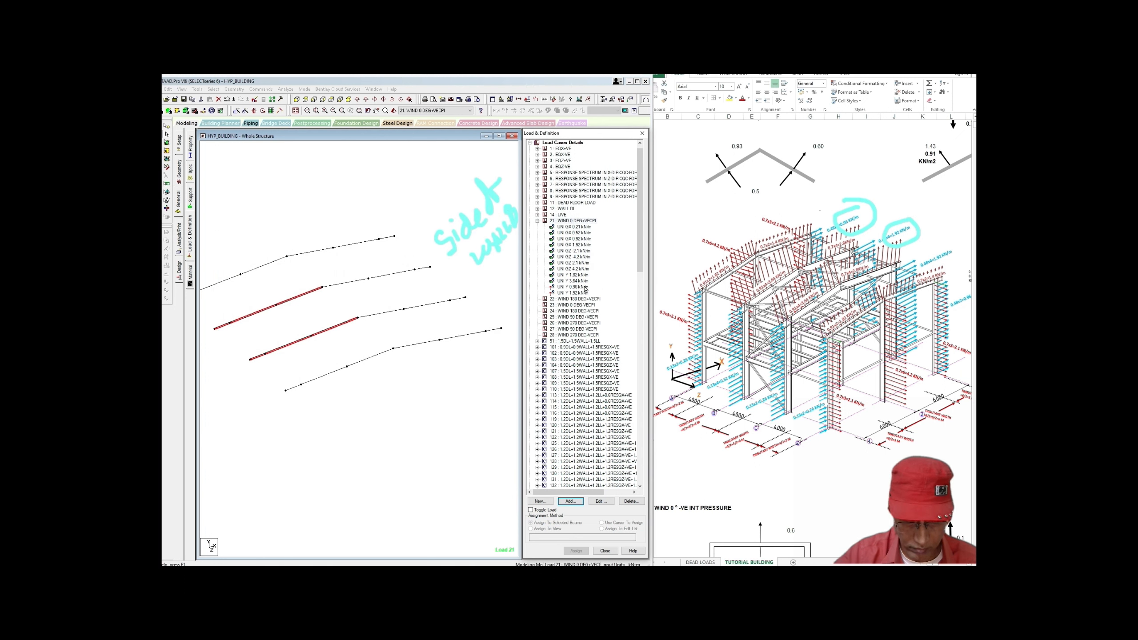
# Step: Assign UNI Y 0.96 kN/m to the top and bottom roof beam segments
pyautogui.click(585, 288)
pyautogui.click(357, 252)
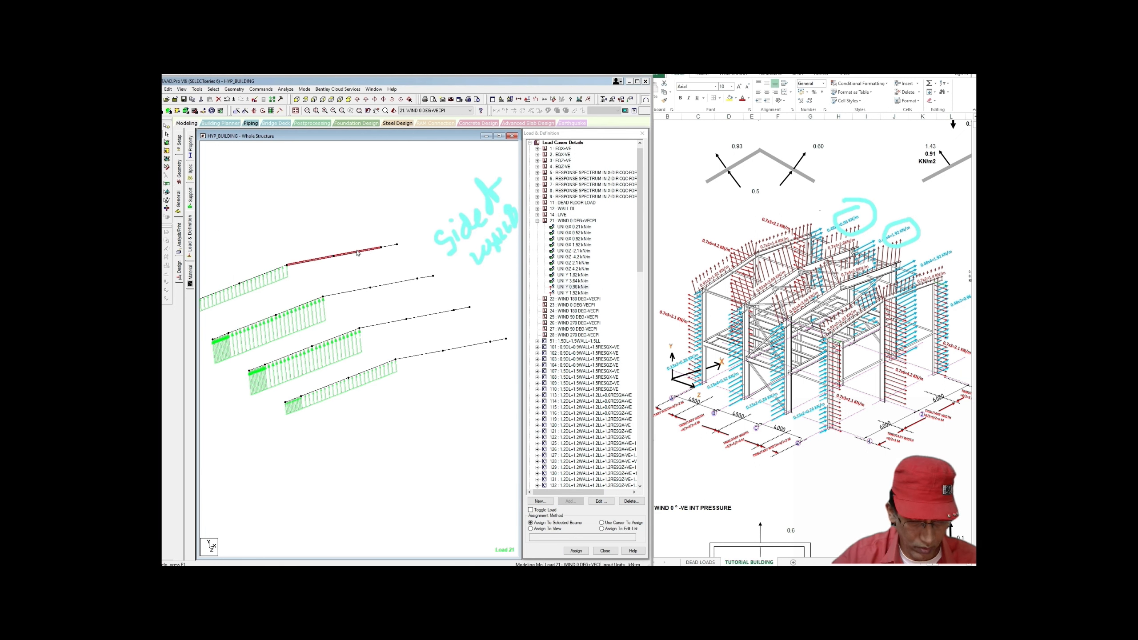
pyautogui.keyDown('ctrl'); pyautogui.click(389, 246); pyautogui.keyUp('ctrl')
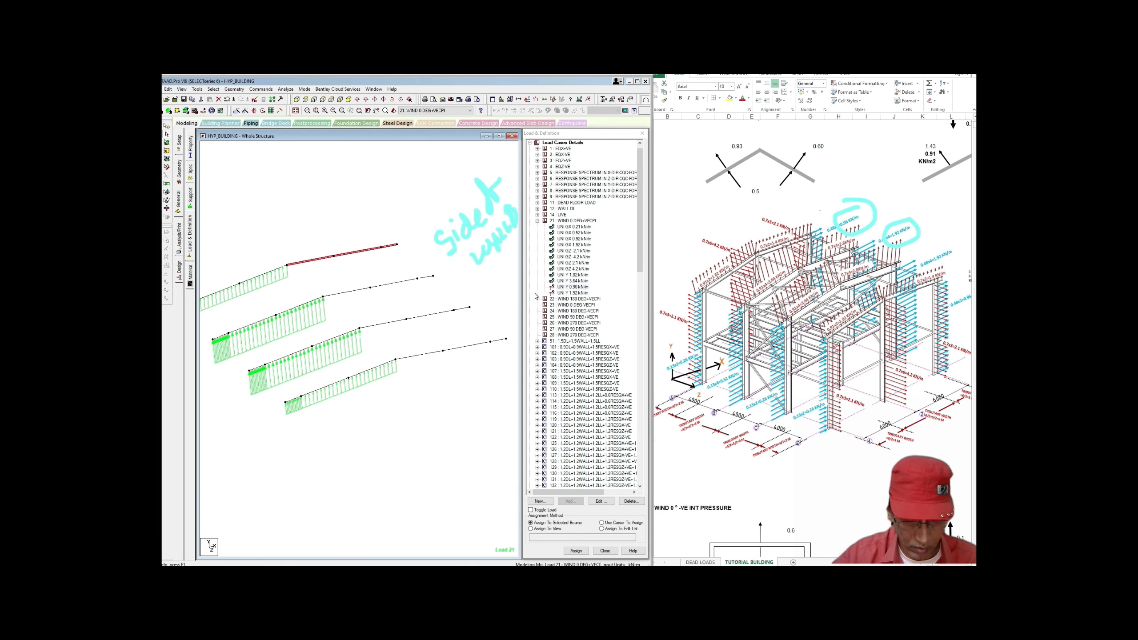
pyautogui.keyDown('ctrl'); pyautogui.click(433, 353); pyautogui.keyUp('ctrl')
pyautogui.keyDown('ctrl'); pyautogui.click(455, 350); pyautogui.keyUp('ctrl')
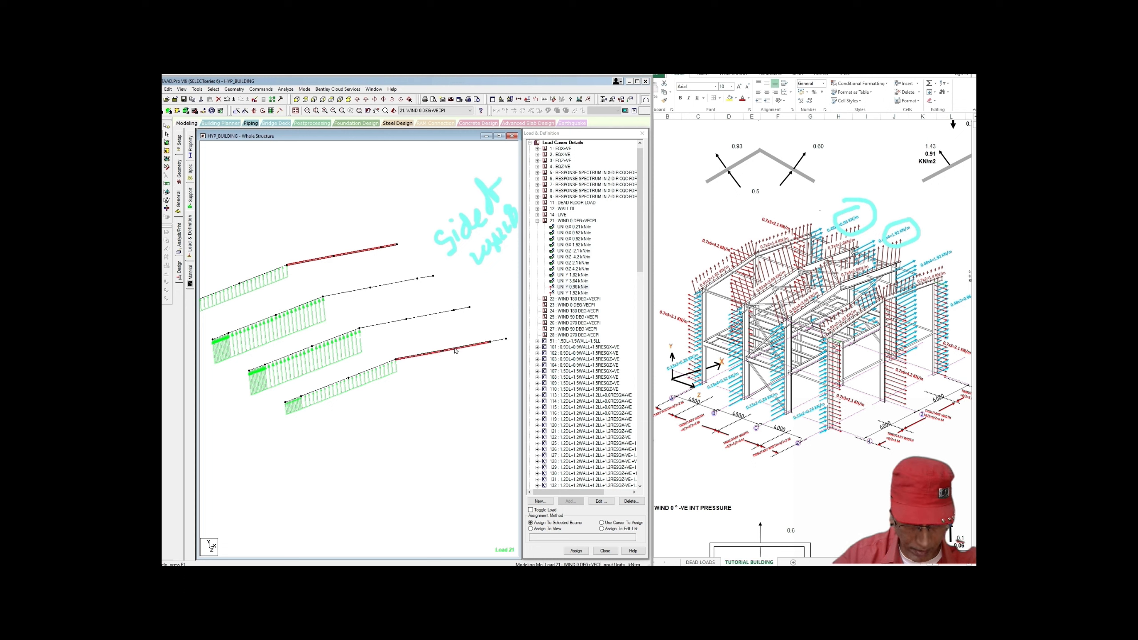
pyautogui.keyDown('ctrl'); pyautogui.click(497, 342); pyautogui.keyUp('ctrl')
pyautogui.click(576, 551)
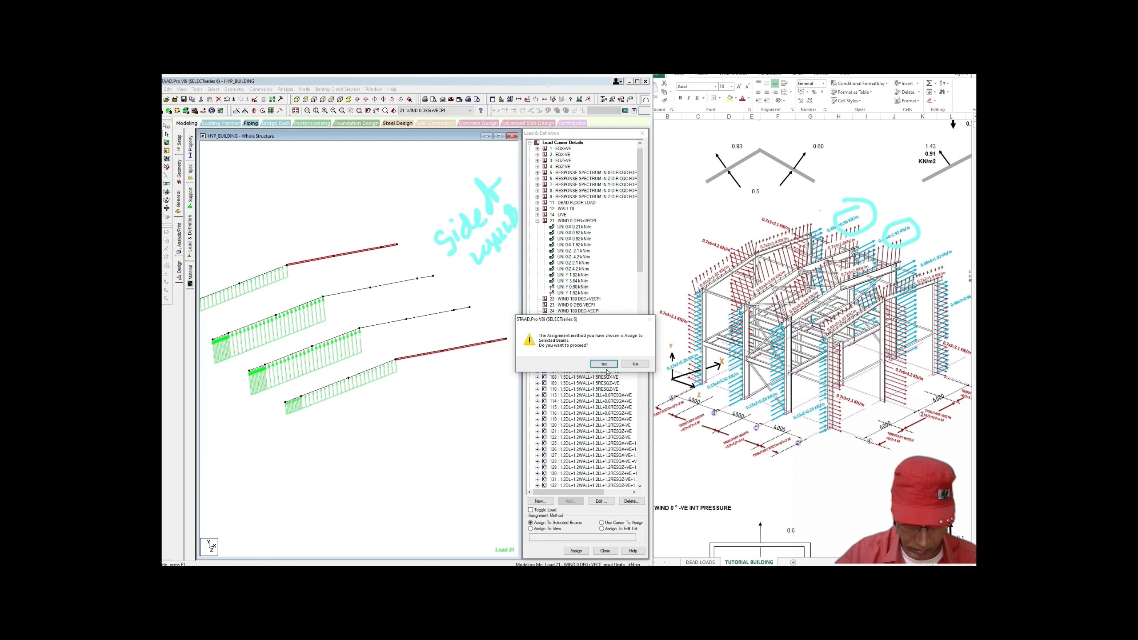
pyautogui.click(604, 365)
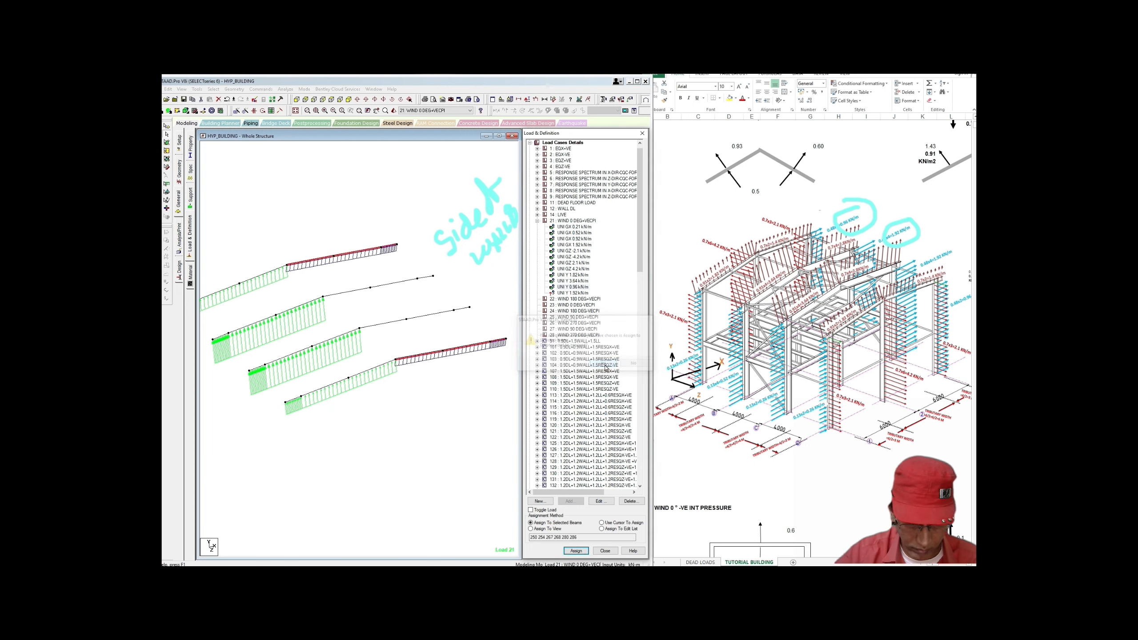
# Step: Assign UNI Y 1.92 kN/m to six middle roof beam segments
pyautogui.click(585, 295)
pyautogui.scroll(1, 474, 315)
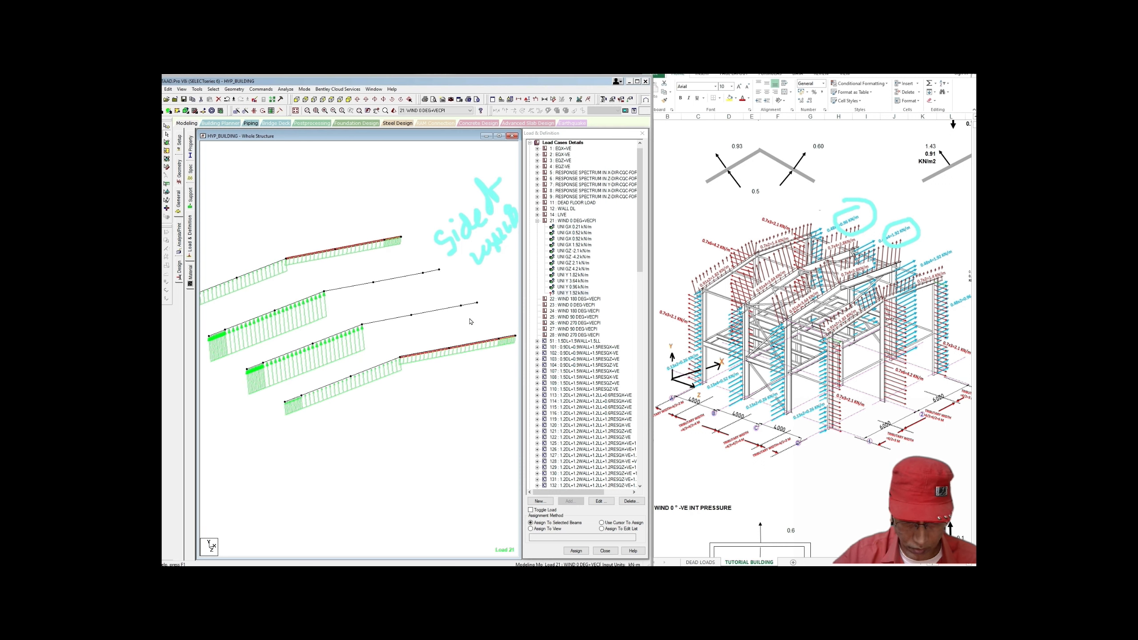
pyautogui.click(377, 321)
pyautogui.keyDown('ctrl'); pyautogui.click(436, 312); pyautogui.keyUp('ctrl')
pyautogui.keyDown('ctrl'); pyautogui.click(469, 305); pyautogui.keyUp('ctrl')
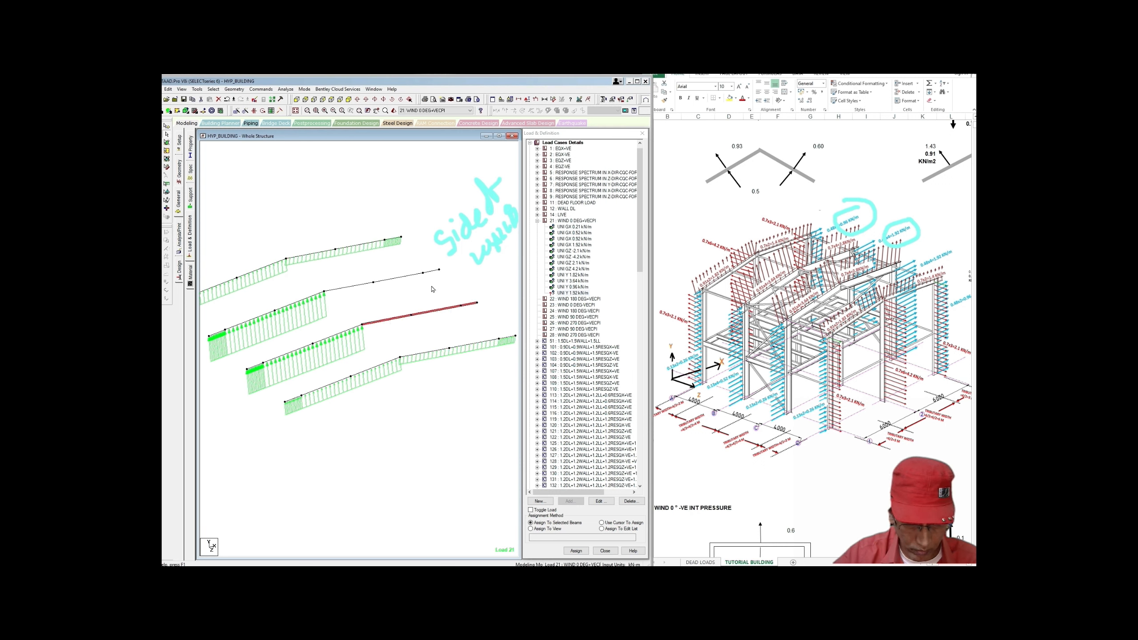
pyautogui.keyDown('ctrl'); pyautogui.click(431, 271); pyautogui.keyUp('ctrl')
pyautogui.keyDown('ctrl'); pyautogui.click(399, 278); pyautogui.keyUp('ctrl')
pyautogui.keyDown('ctrl'); pyautogui.click(349, 286); pyautogui.keyUp('ctrl')
pyautogui.moveTo(379, 316); pyautogui.dragTo(393, 314, button='middle')
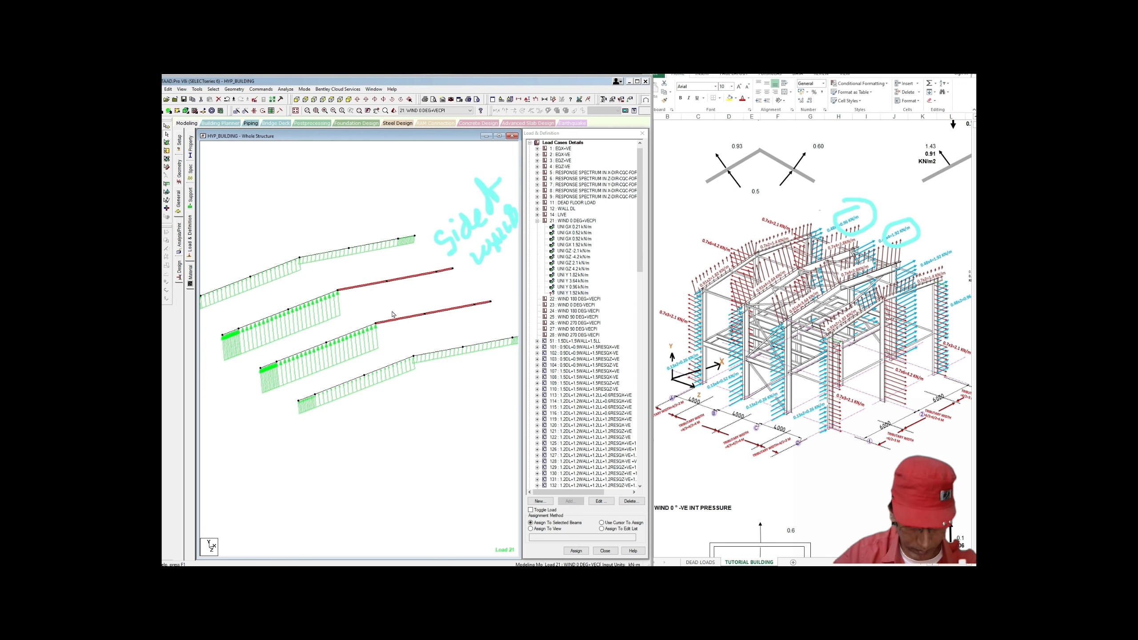
pyautogui.click(576, 551)
pyautogui.click(604, 365)
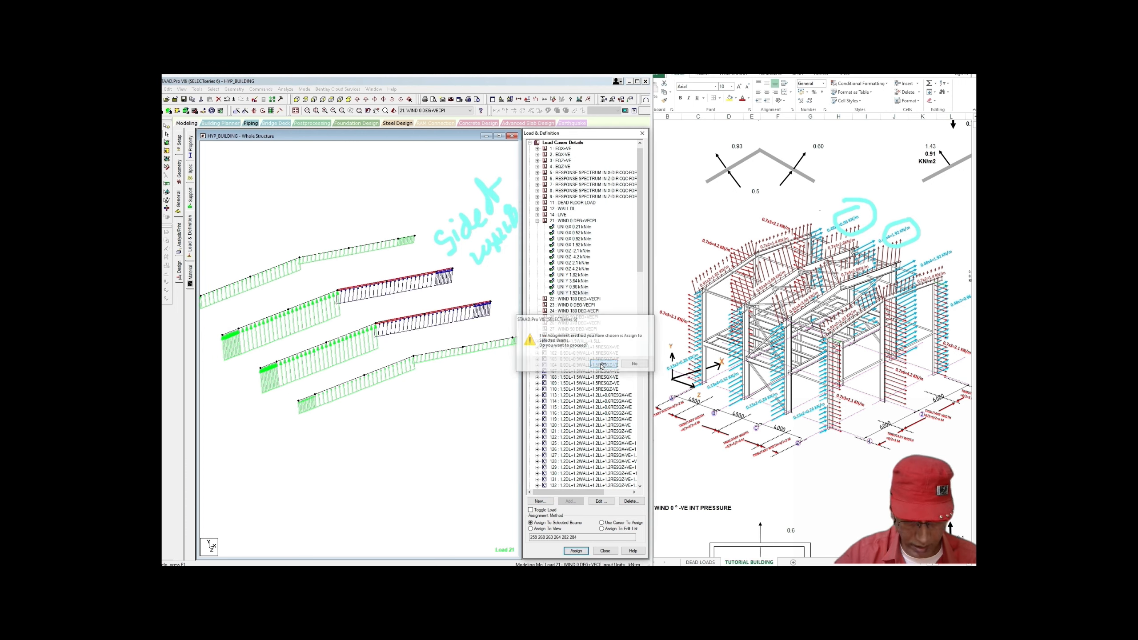
# Step: Clear the beam selection and leave Load & Definition
pyautogui.click(484, 416)
pyautogui.scroll(-3, 484, 415)
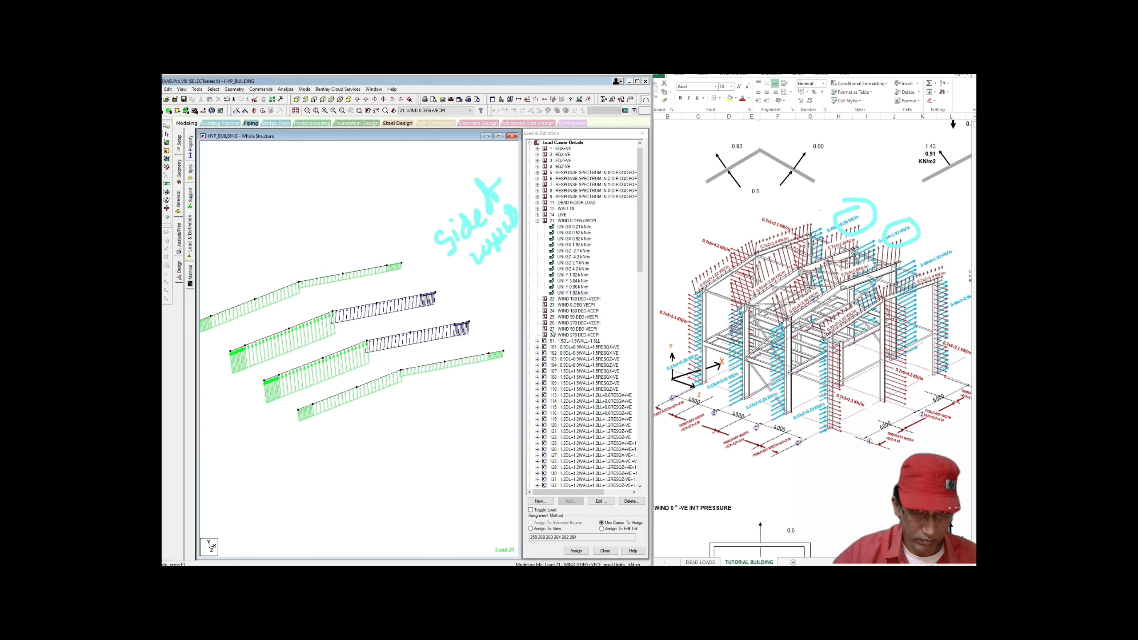
pyautogui.press('Escape')
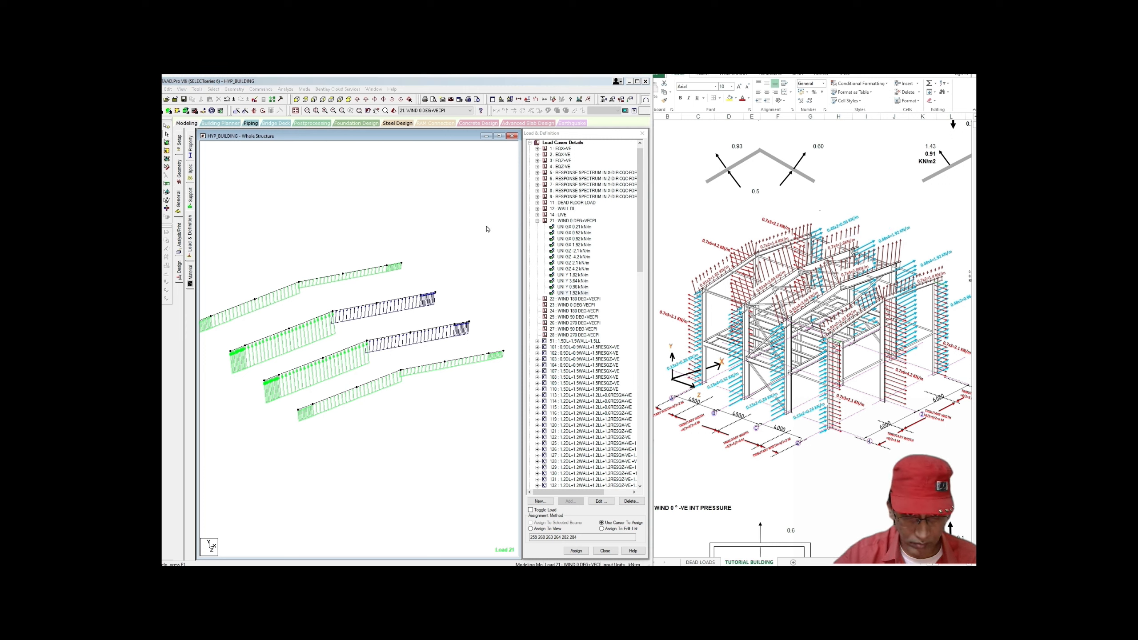
# Step: Widen the structure window and display the whole structure
pyautogui.click(641, 133)
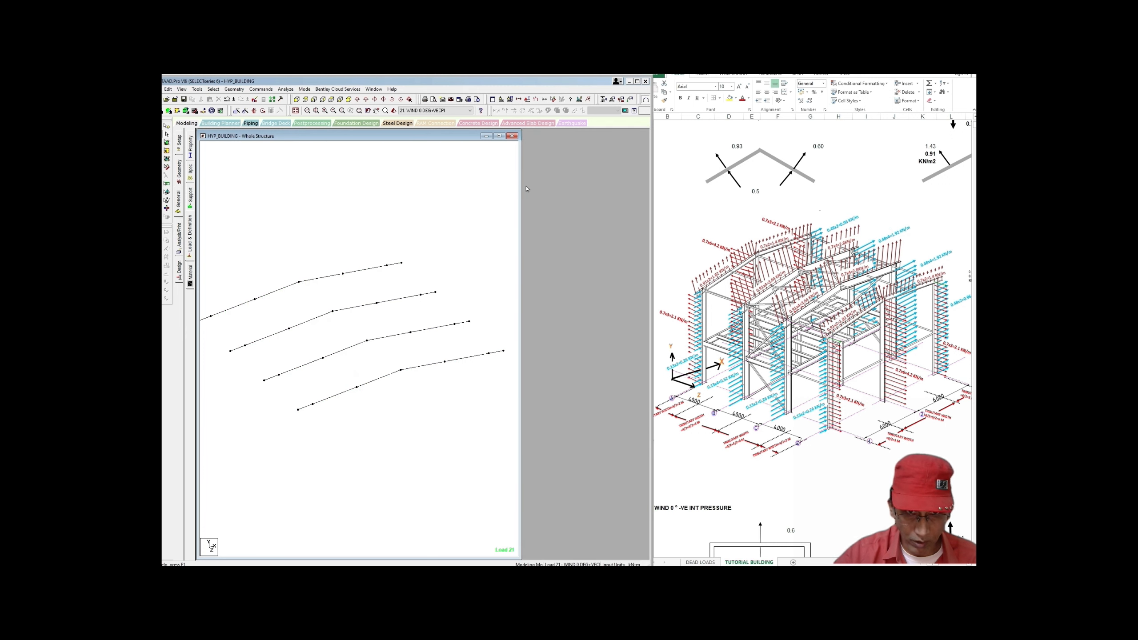
pyautogui.moveTo(522, 188); pyautogui.dragTo(625, 181)
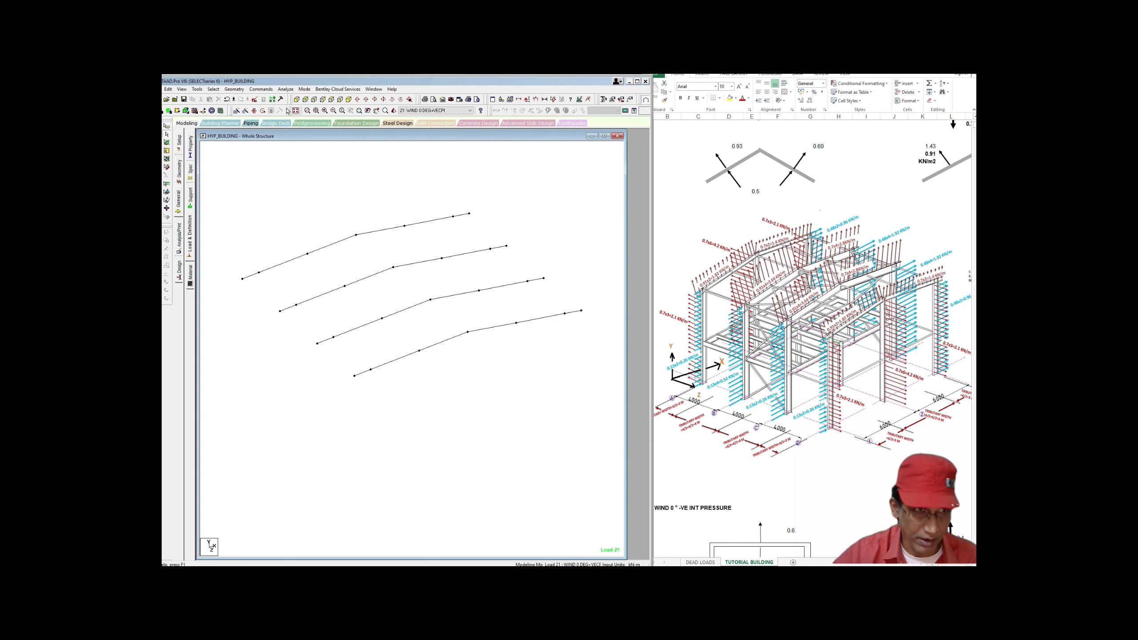
pyautogui.click(182, 88)
pyautogui.click(200, 140)
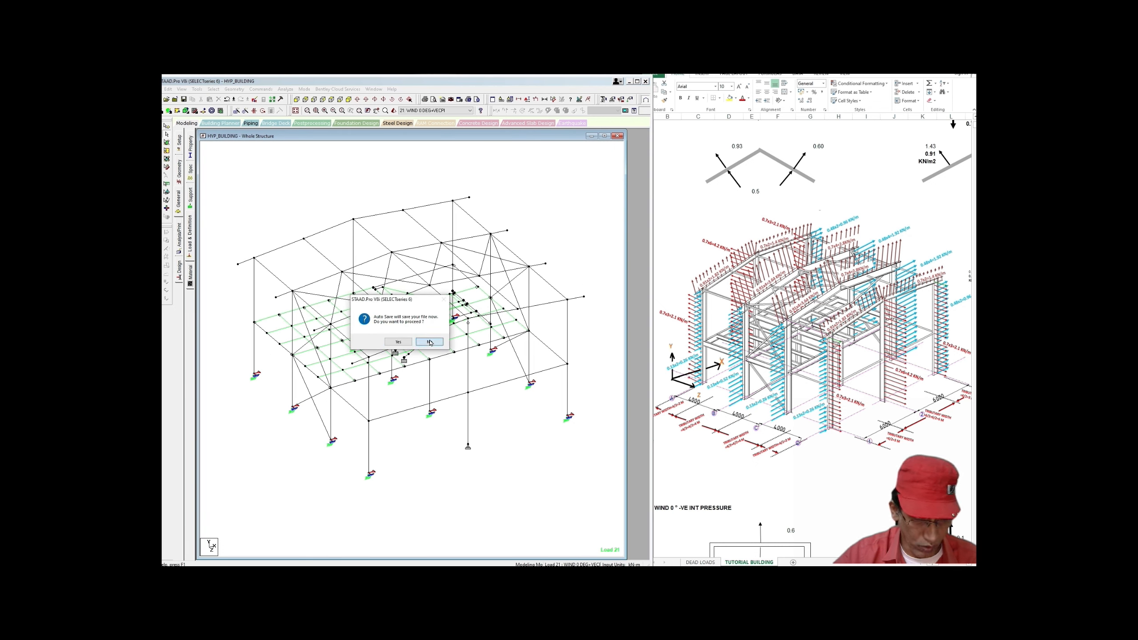
pyautogui.click(430, 342)
# Step: Show case 21's UNI GX 0.21 kN/m loads on the frame and open HYP_BUILDING.std in STAAD Editor
pyautogui.click(191, 245)
pyautogui.click(531, 152)
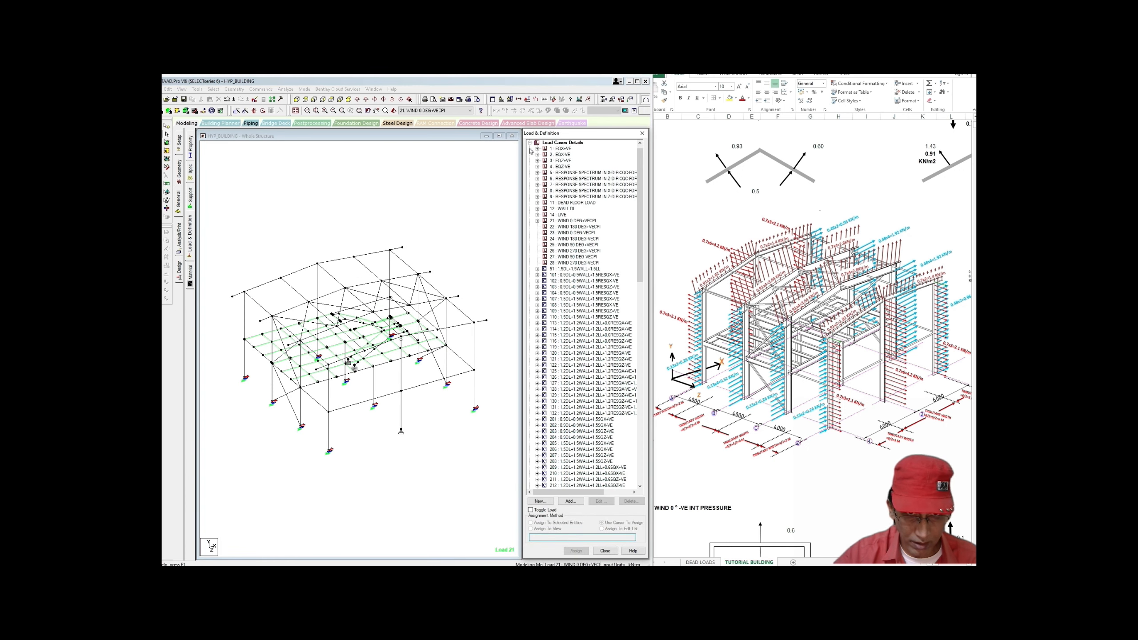
pyautogui.click(537, 221)
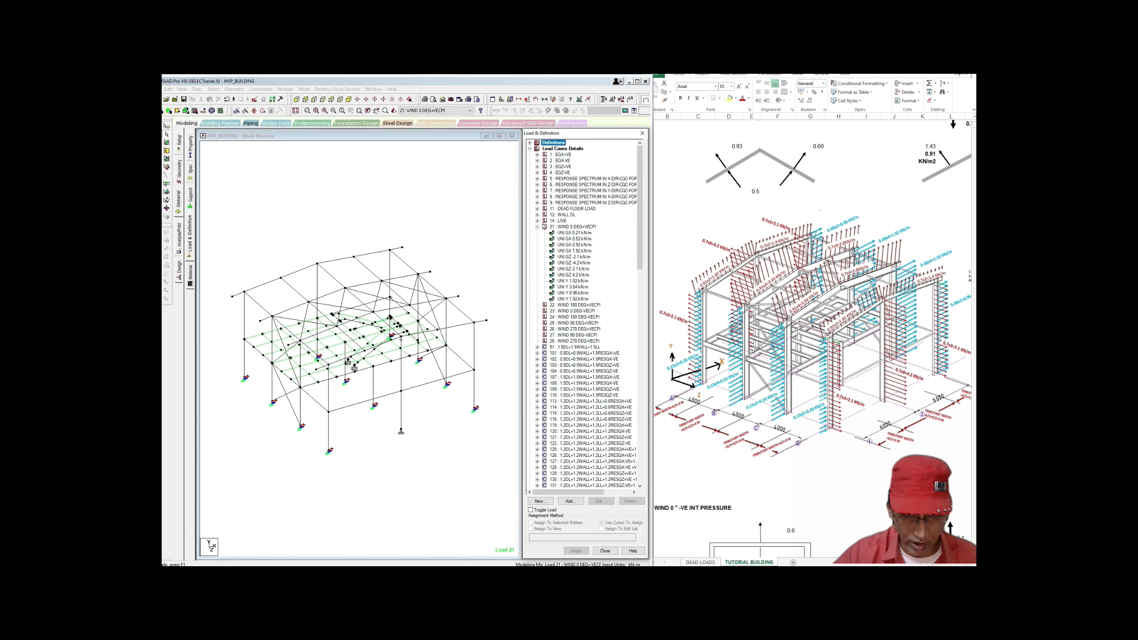
pyautogui.click(572, 233)
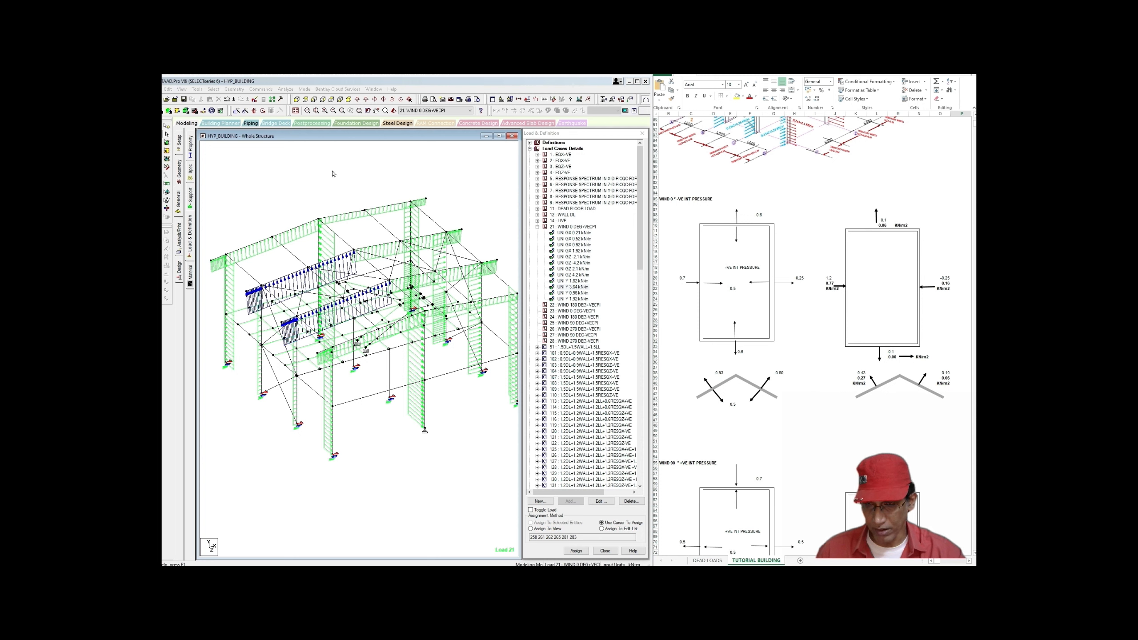
pyautogui.moveTo(335, 175); pyautogui.dragTo(344, 169, button='middle')
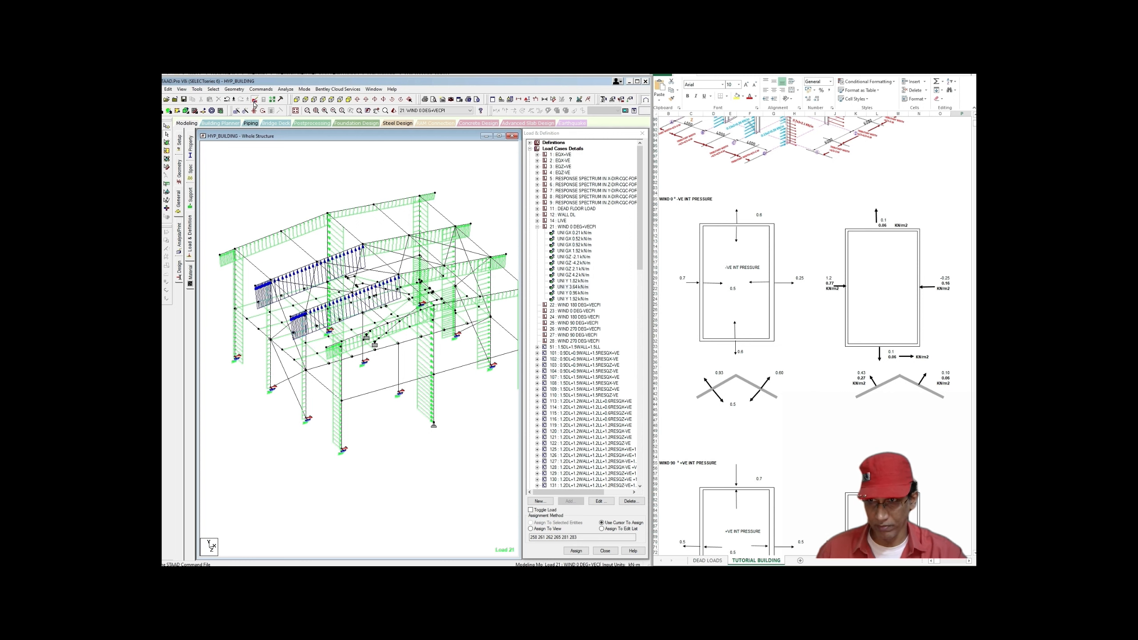
pyautogui.click(254, 102)
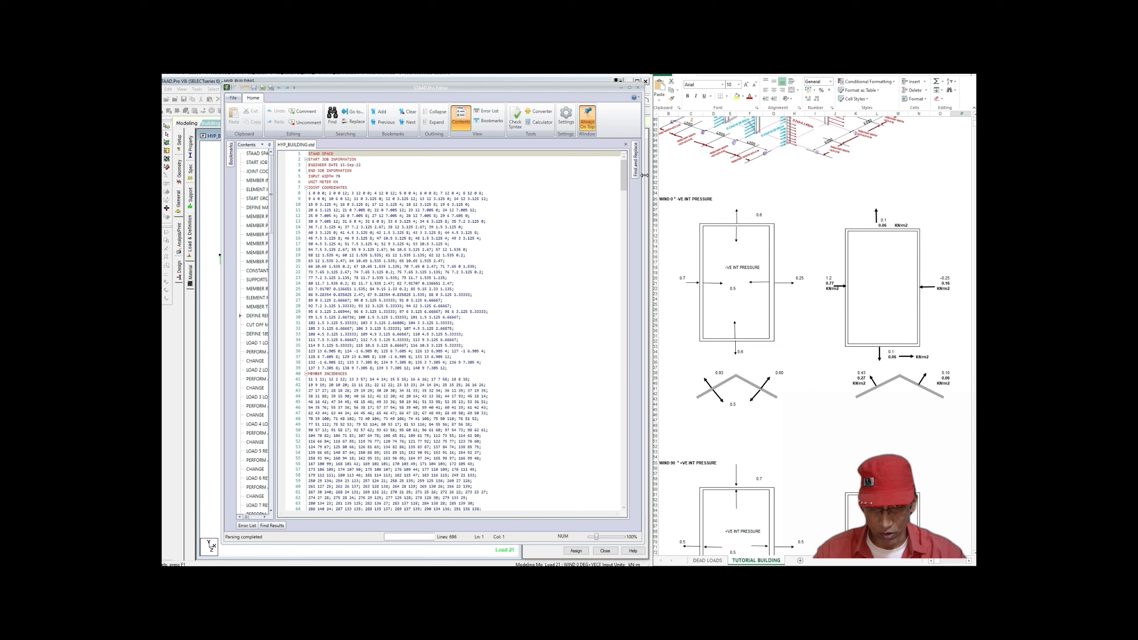
# Step: Bring load 21's member load lines into view at 225% zoom, cursor after line 379 MEMBER LOAD
pyautogui.moveTo(623, 185); pyautogui.dragTo(623, 192)
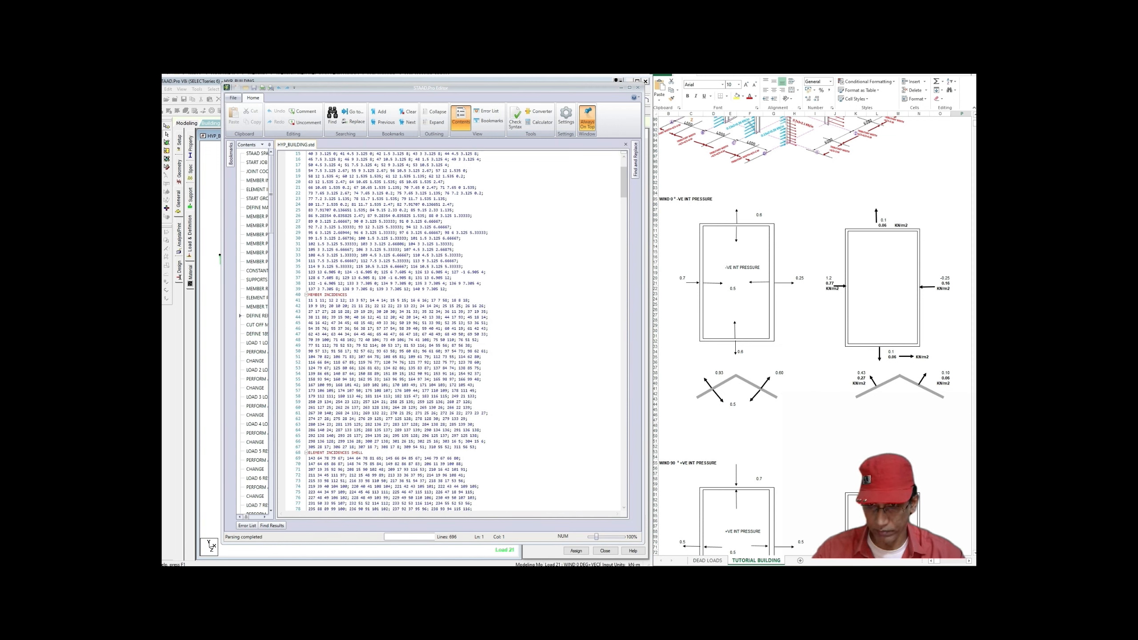
pyautogui.keyDown('ctrl'); pyautogui.scroll(5, 453, 334); pyautogui.keyUp('ctrl')
pyautogui.moveTo(625, 180); pyautogui.dragTo(626, 354)
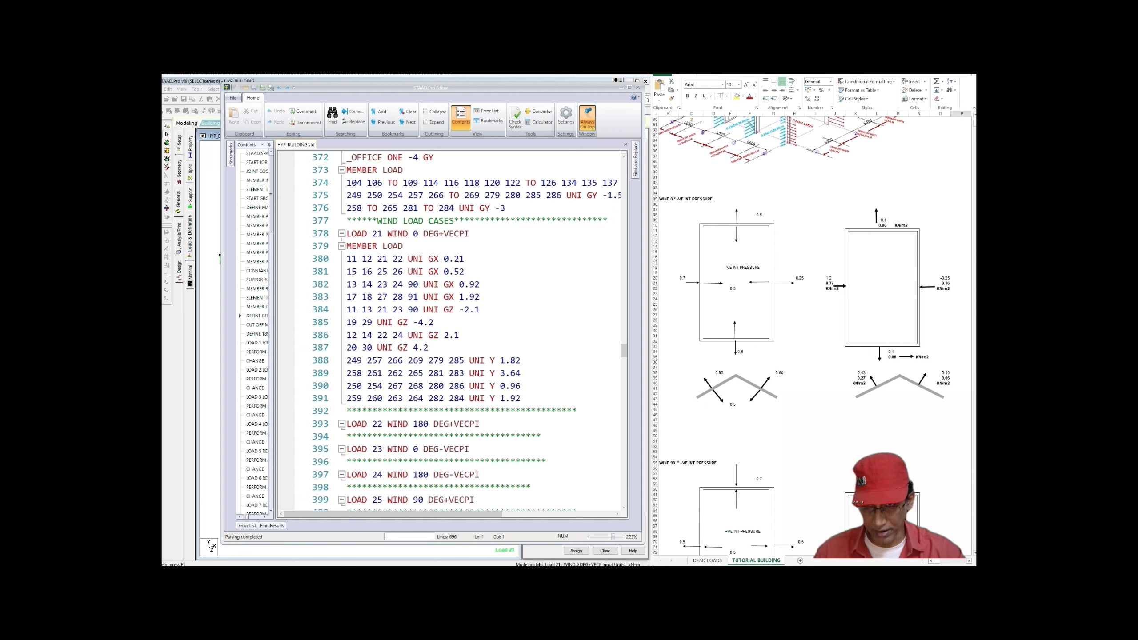
pyautogui.click(404, 246)
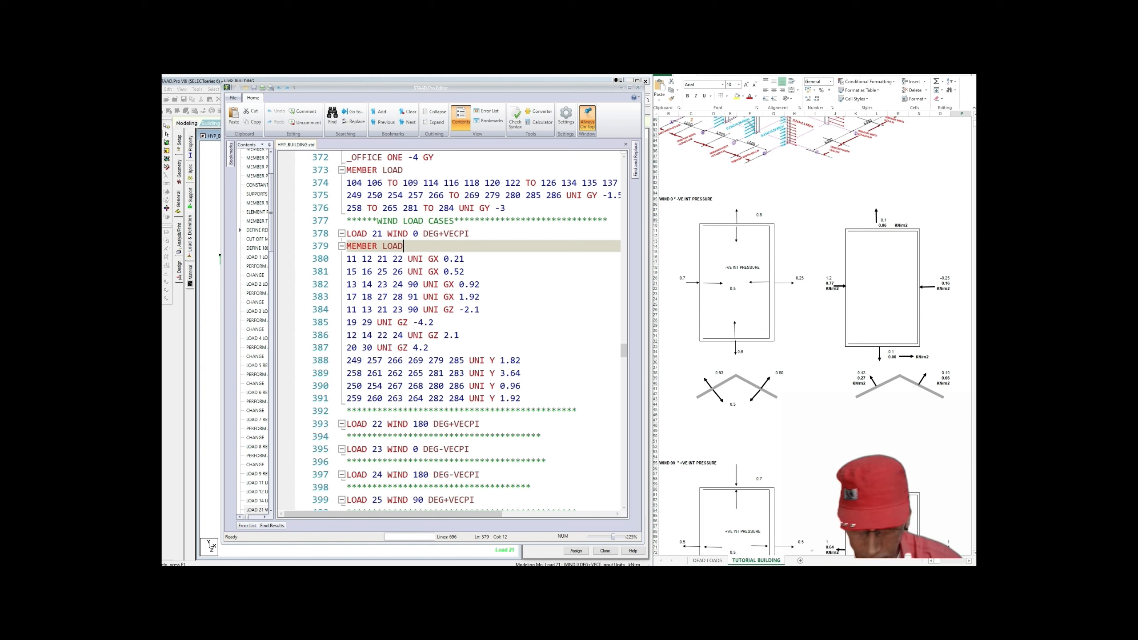
# Step: Insert comment headers **WALL A and ***WALL B above their member load lines
pyautogui.write('*')
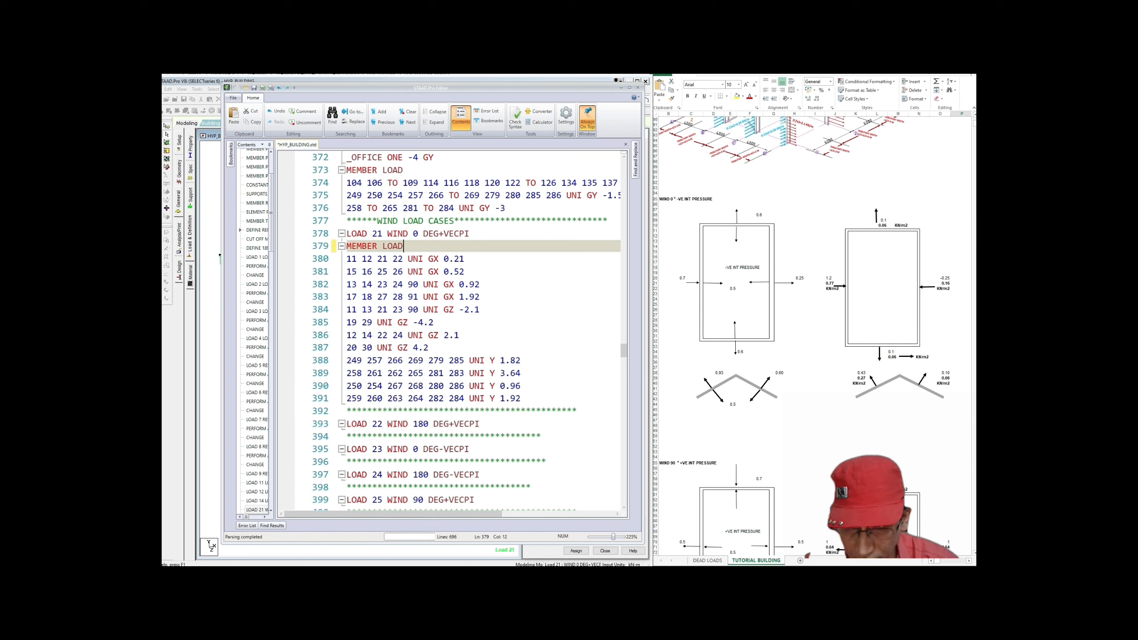
pyautogui.press('BackSpace')
pyautogui.press('Return')
pyautogui.write('**')
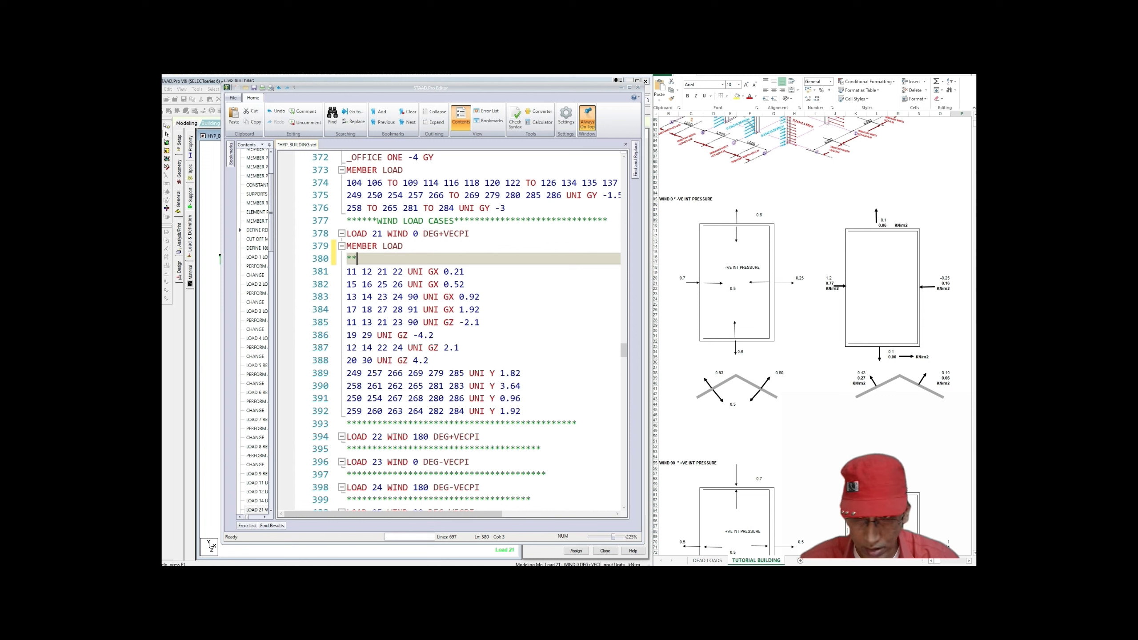
pyautogui.write('W')
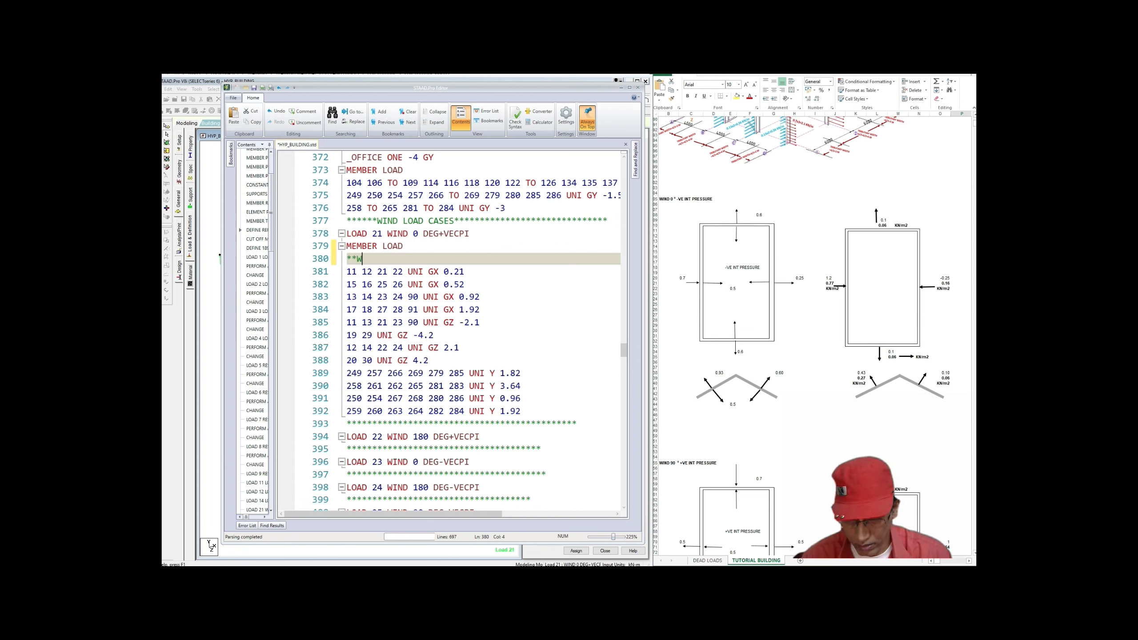
pyautogui.write('ALL')
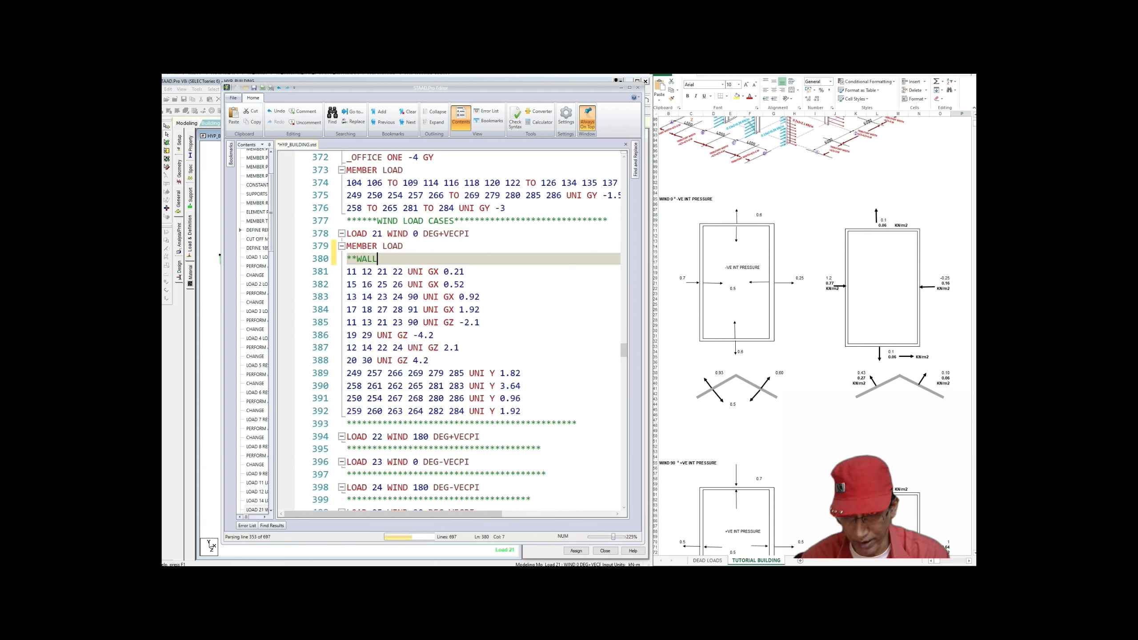
pyautogui.write(' A')
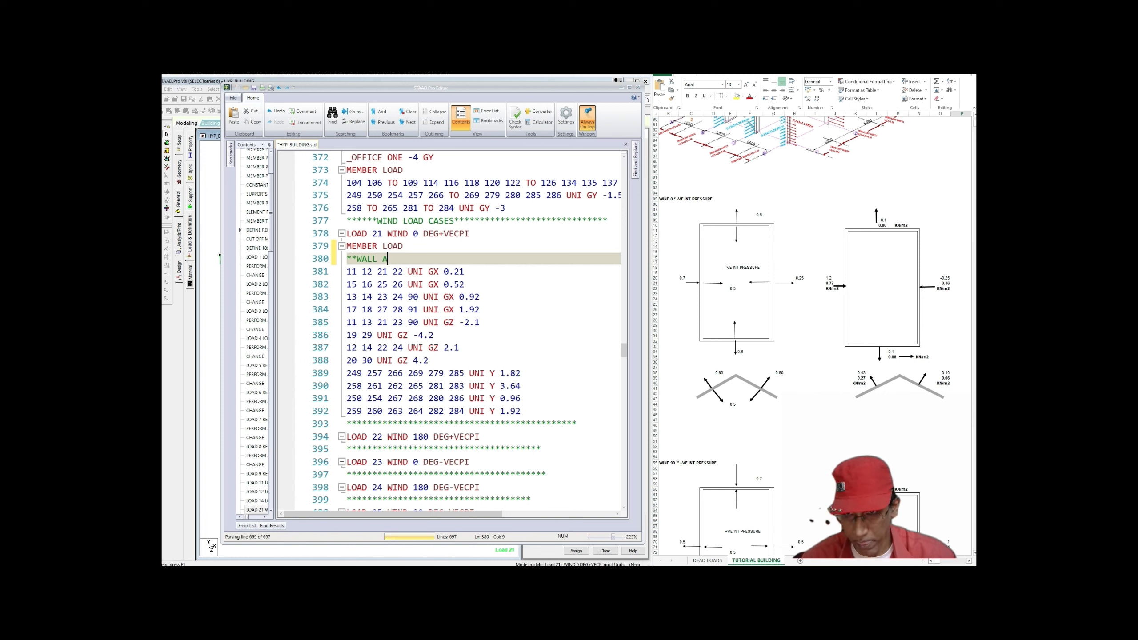
pyautogui.click(464, 284)
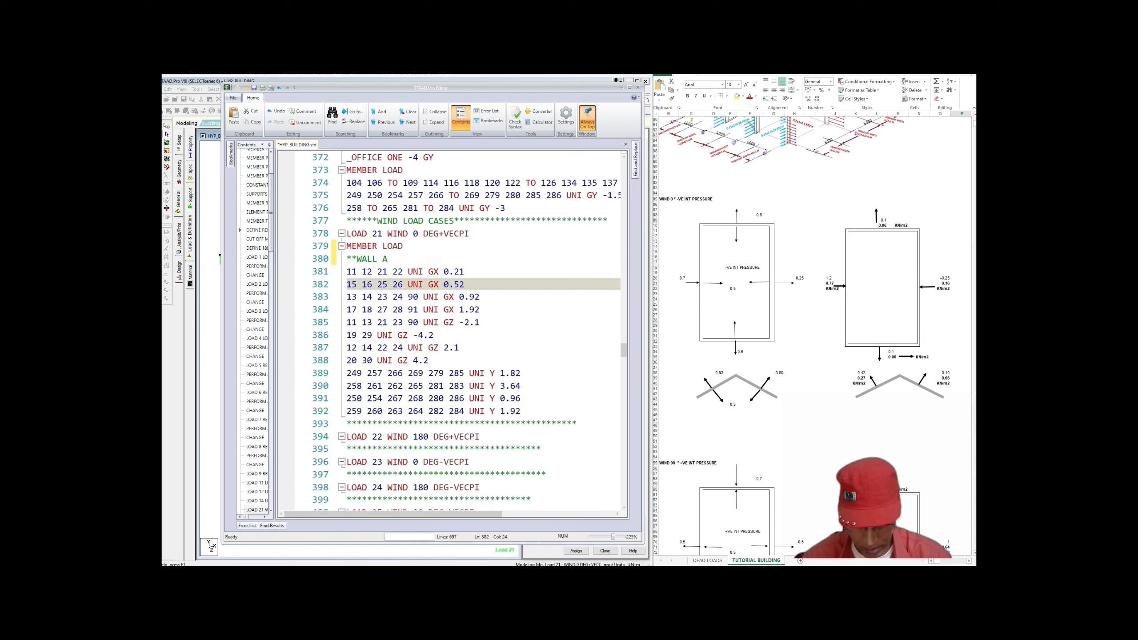
pyautogui.press('Return')
pyautogui.write('****')
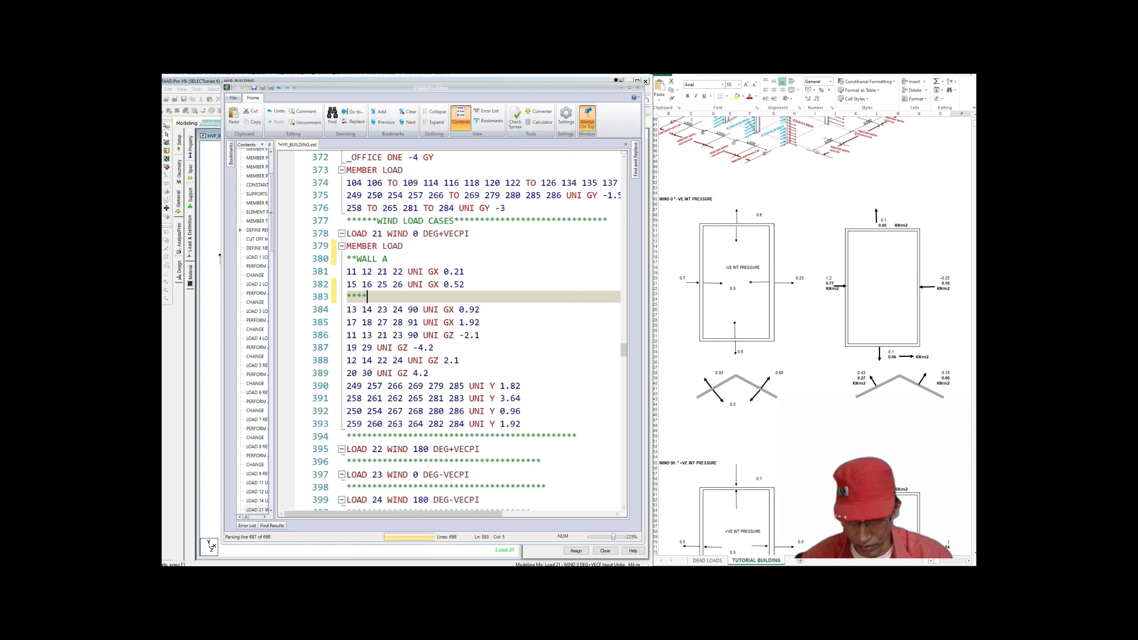
pyautogui.press('BackSpace')
pyautogui.write('WALL B')
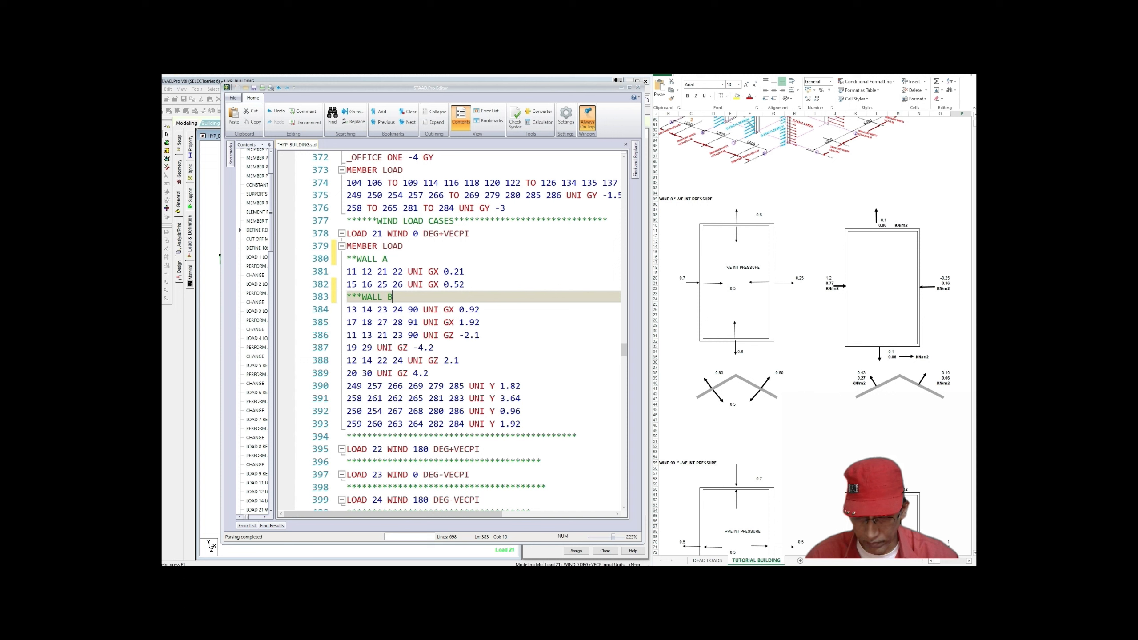
# Step: Add comment lines ***WALL C and **WALL D above their member loads
pyautogui.click(480, 322)
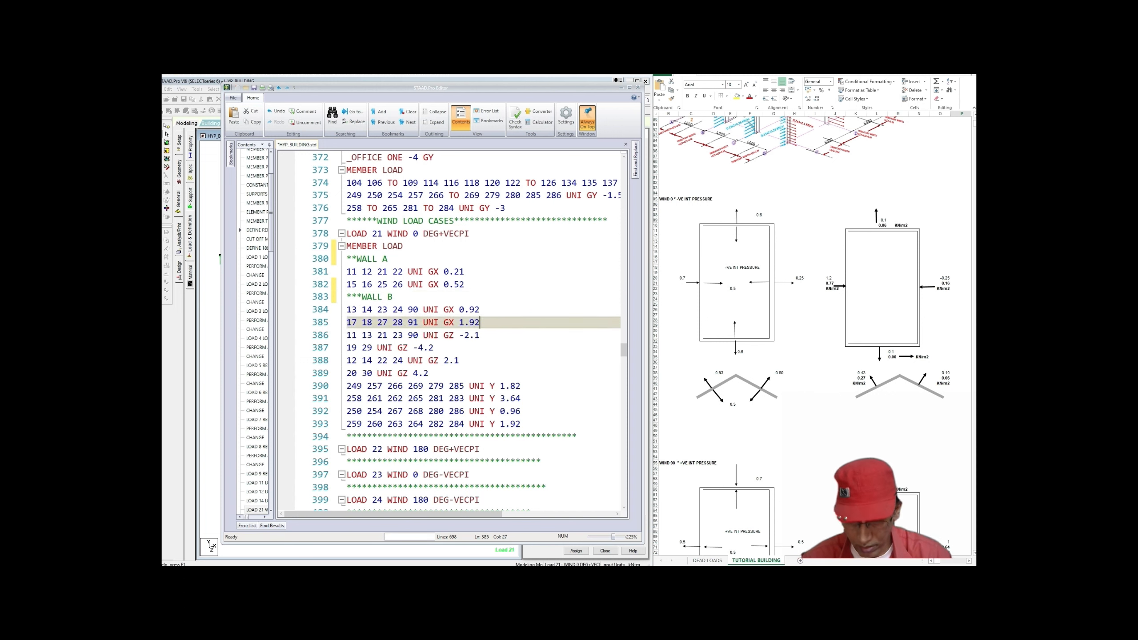
pyautogui.press('Return')
pyautogui.write('*')
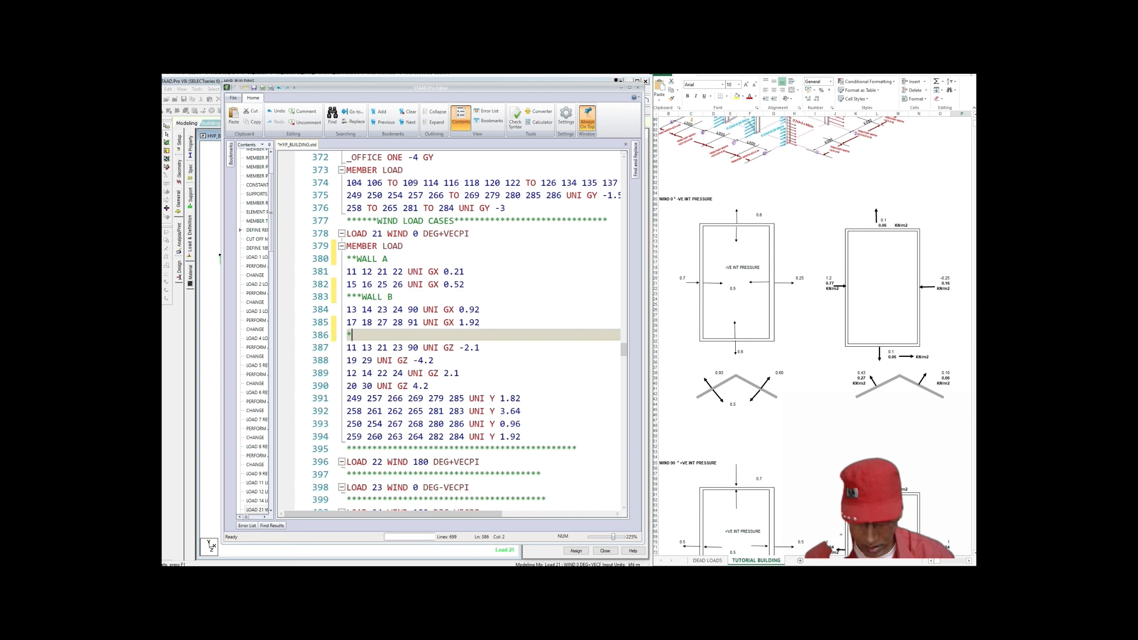
pyautogui.write('**W')
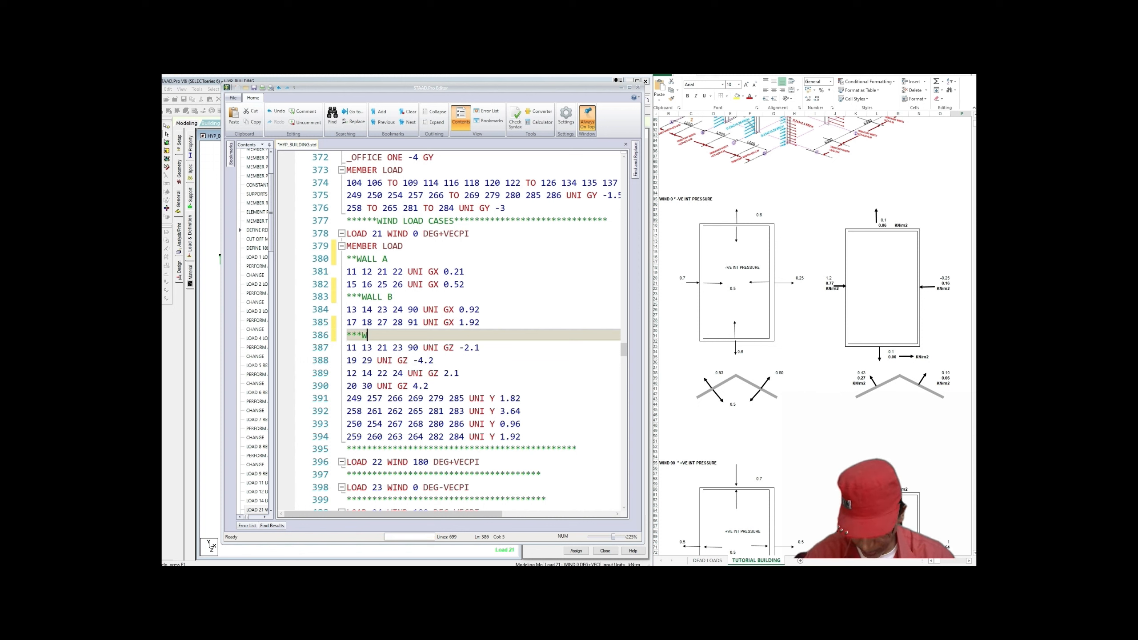
pyautogui.write('ALL')
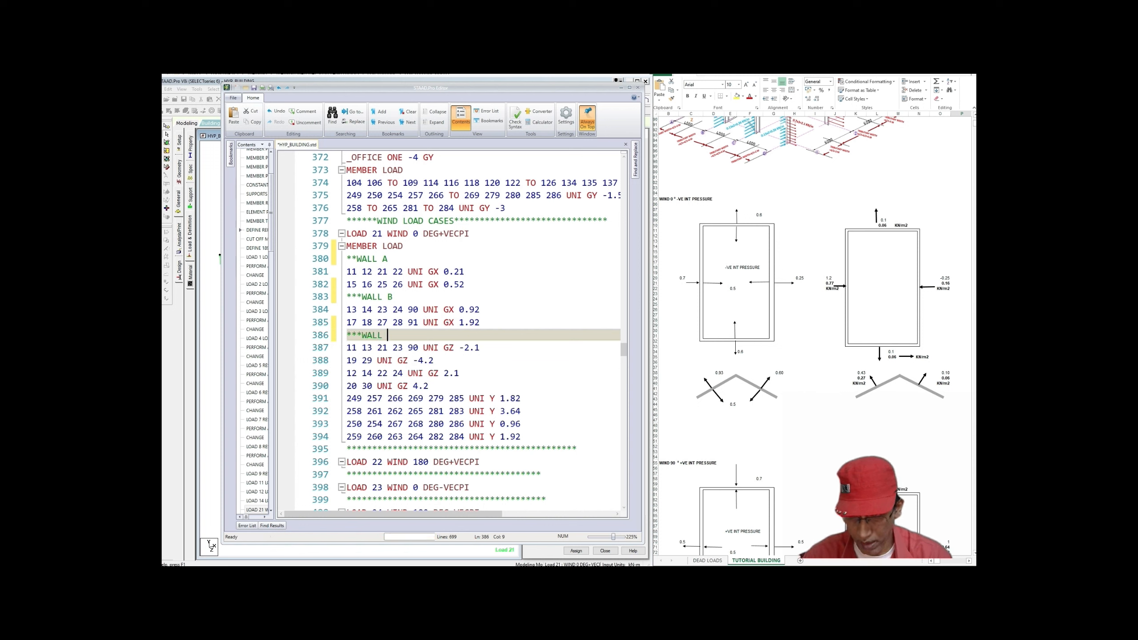
pyautogui.write('C')
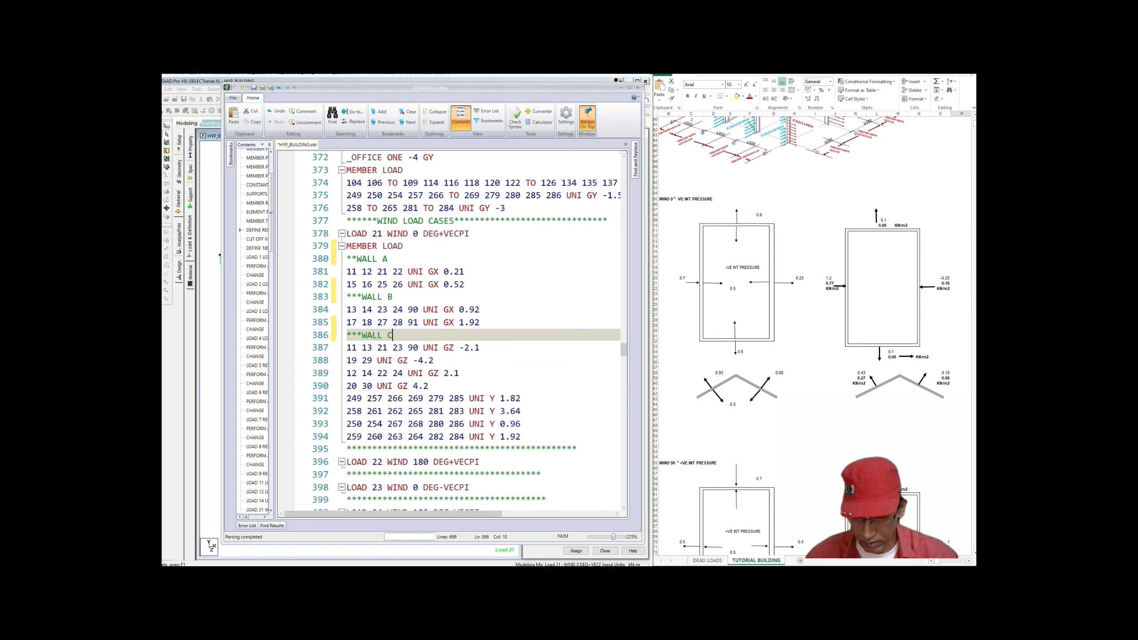
pyautogui.click(434, 360)
pyautogui.press('Return')
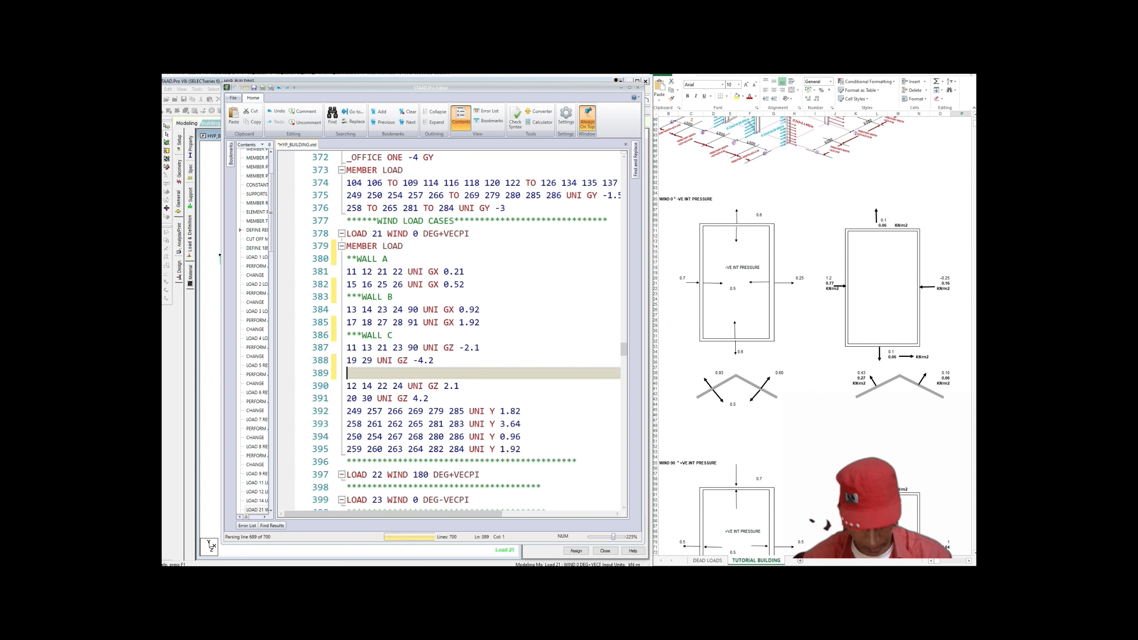
pyautogui.write('**W')
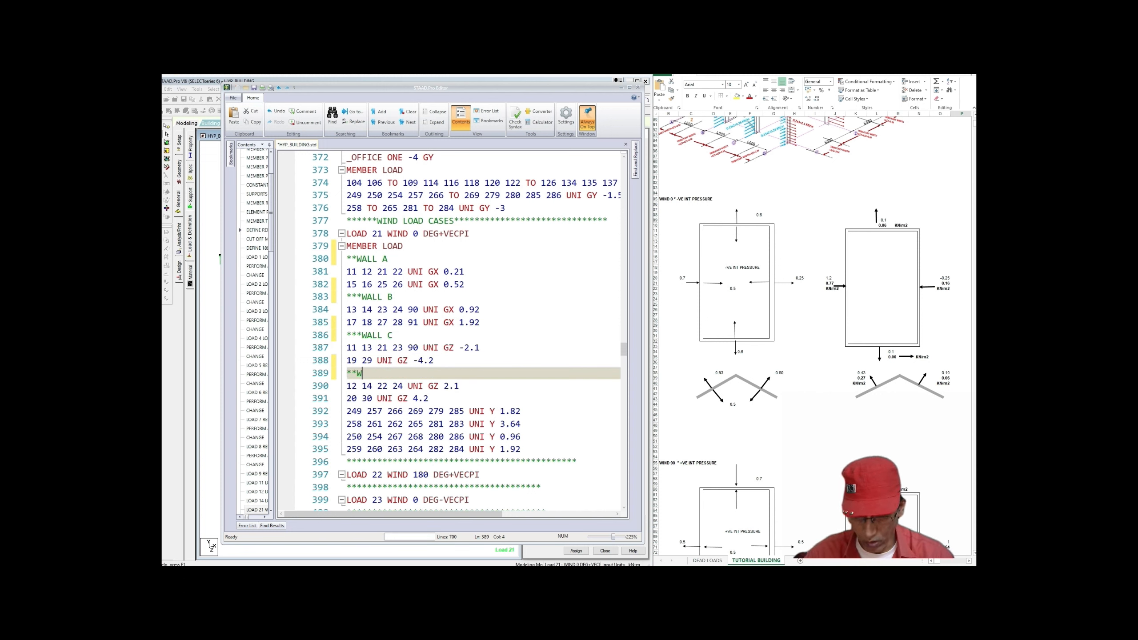
pyautogui.write('ALL')
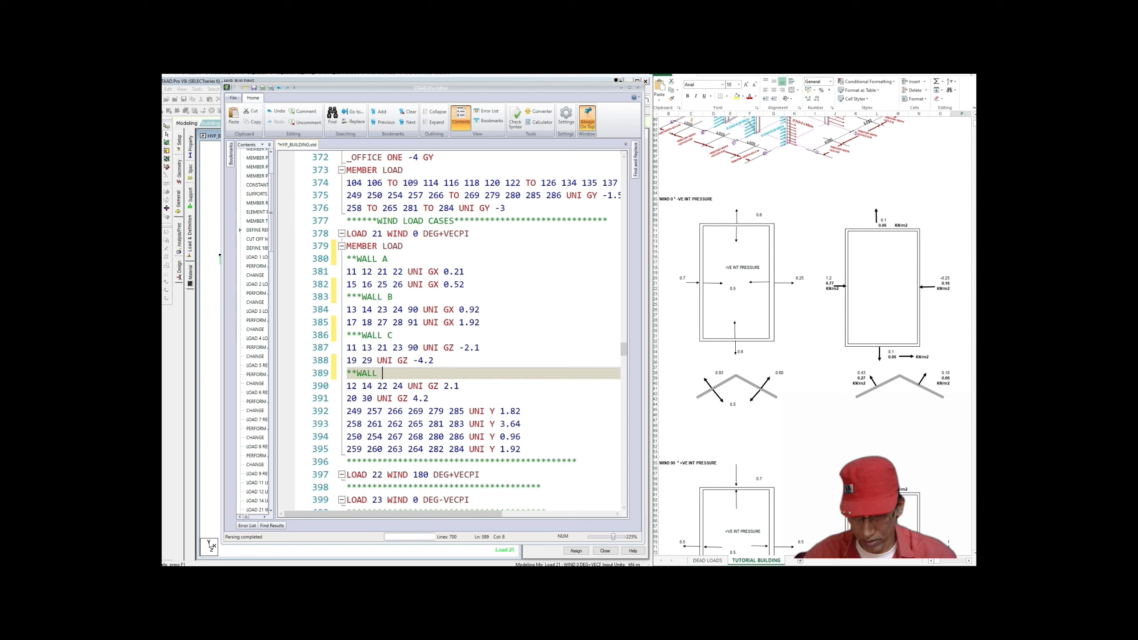
pyautogui.write(' D')
# Step: Add comments **ROOF ON WALL SIDE A and **ROOF ON WALL SIDE B above the roof loads
pyautogui.click(429, 398)
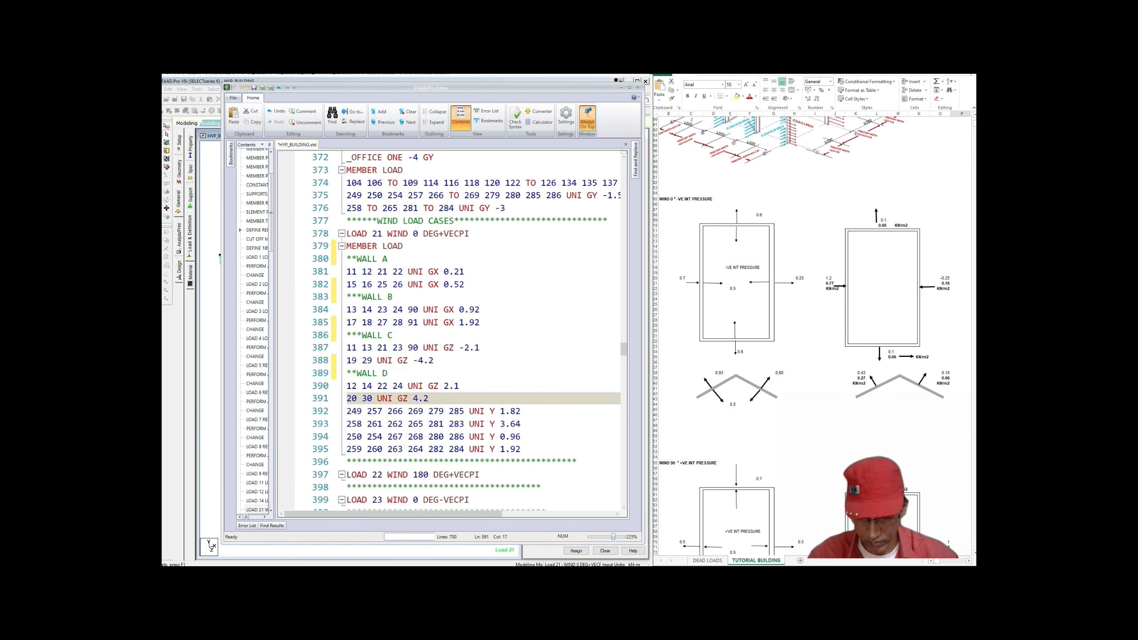
pyautogui.press('Return')
pyautogui.write('**')
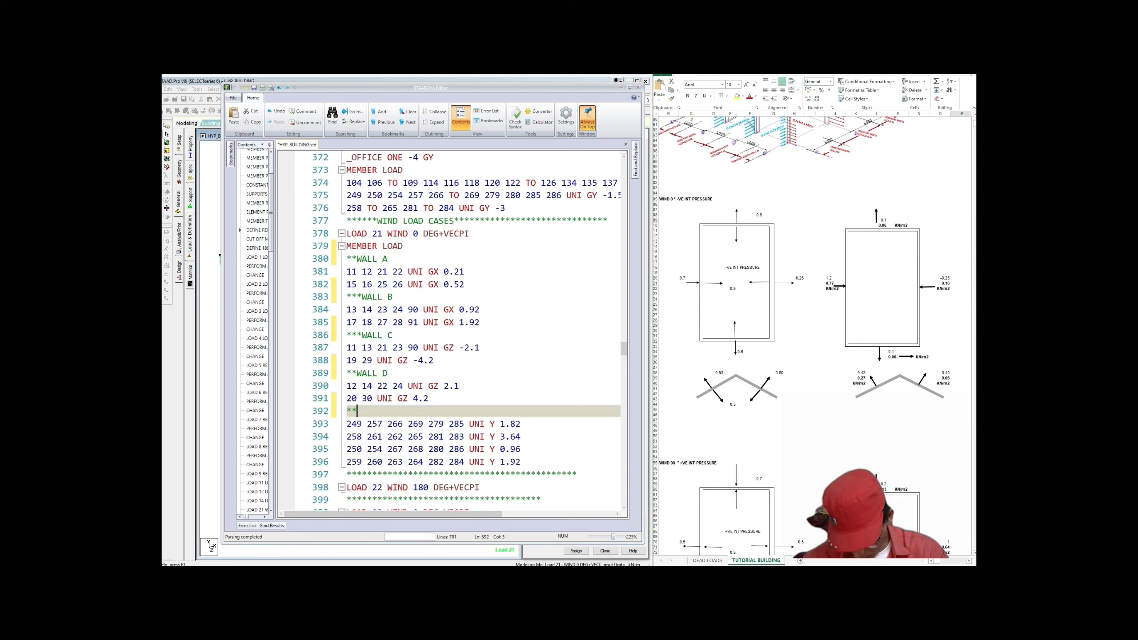
pyautogui.write('R')
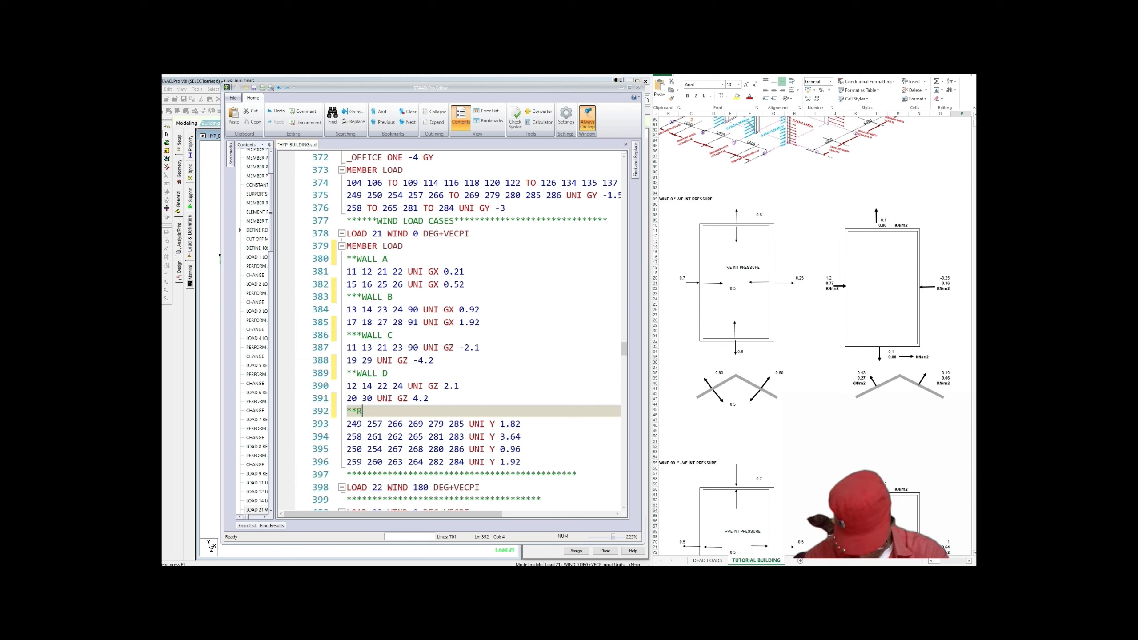
pyautogui.write('OOF')
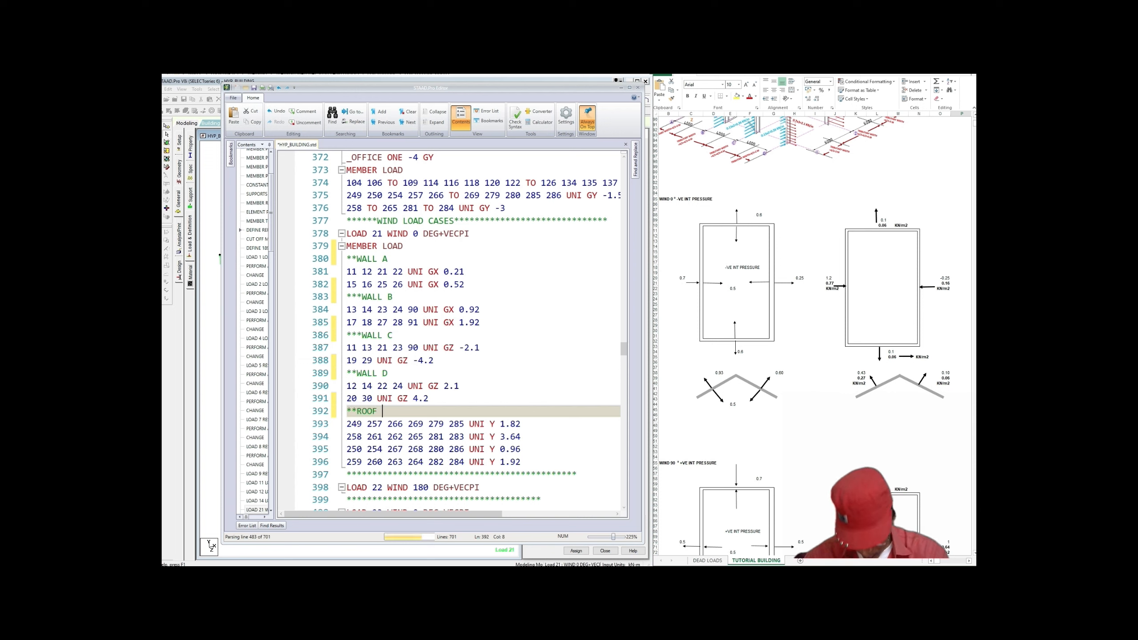
pyautogui.write(' ON ')
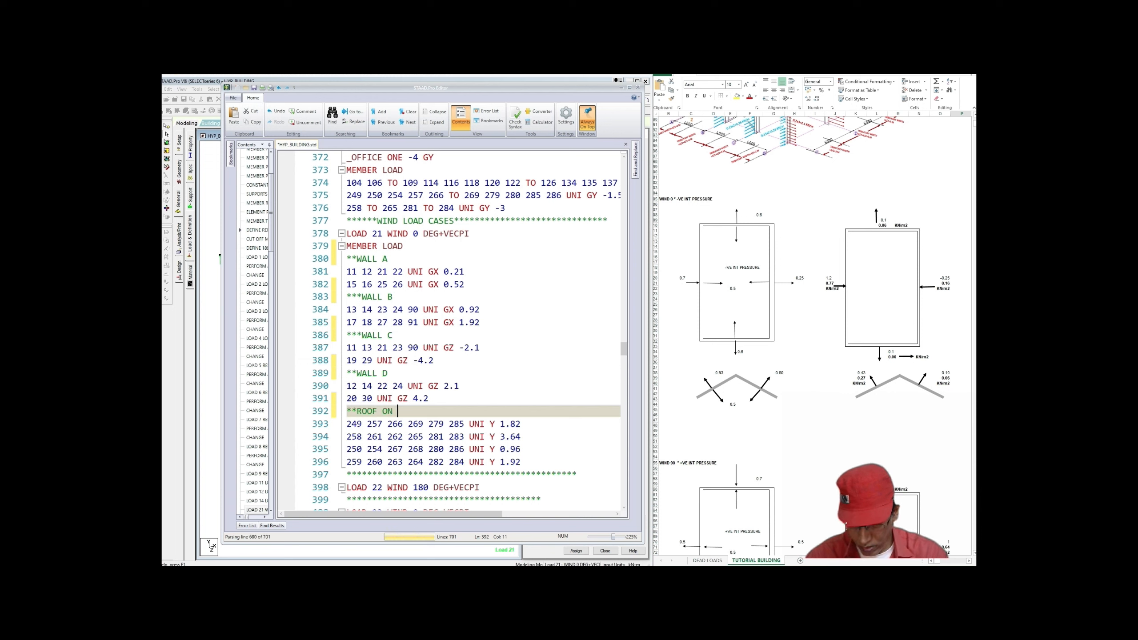
pyautogui.write('WALL ')
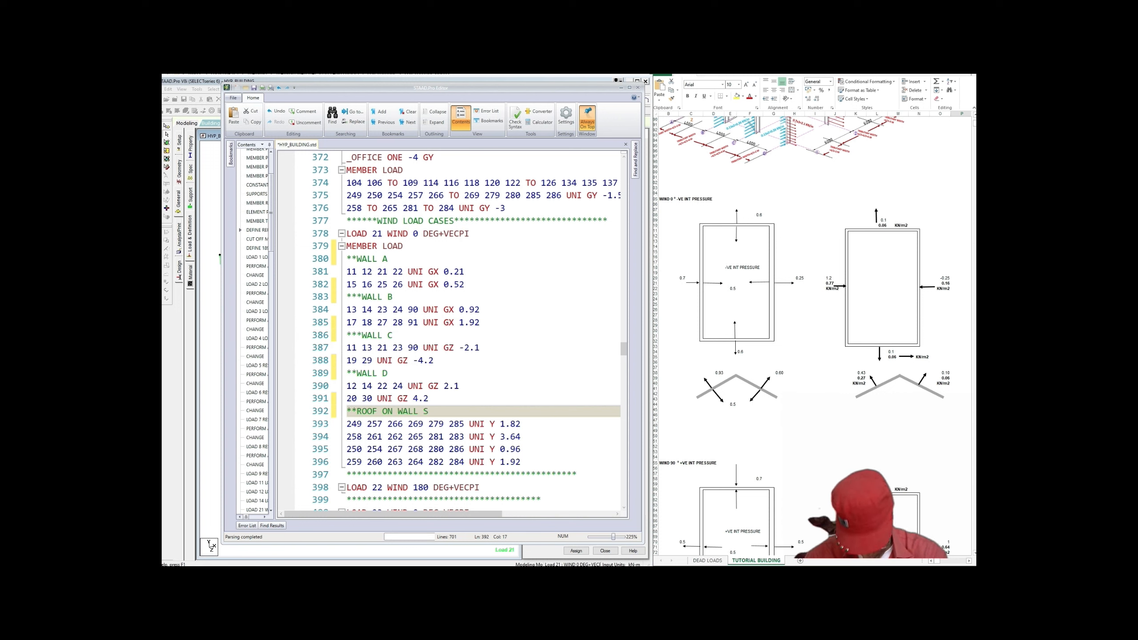
pyautogui.write('SIDE ')
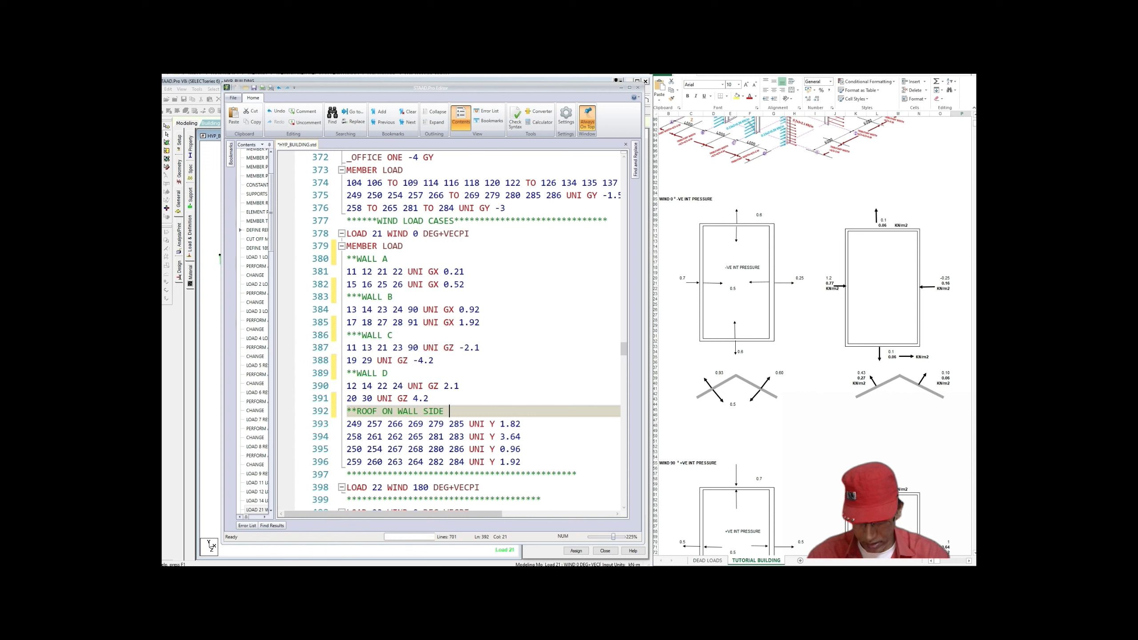
pyautogui.write('A')
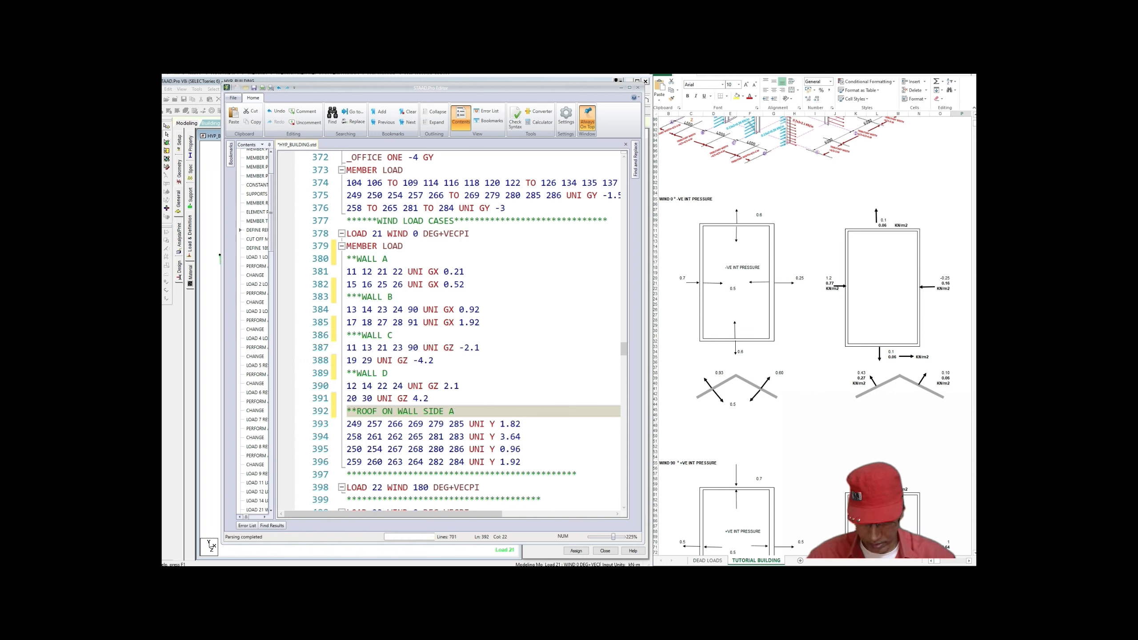
pyautogui.click(521, 437)
pyautogui.press('Return')
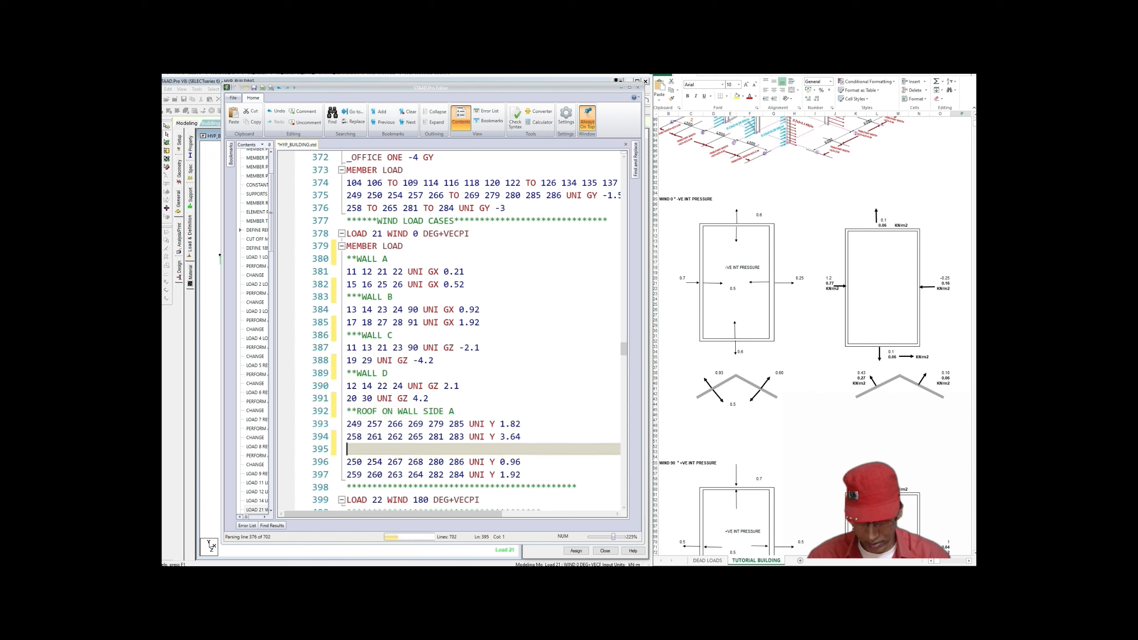
pyautogui.write('**')
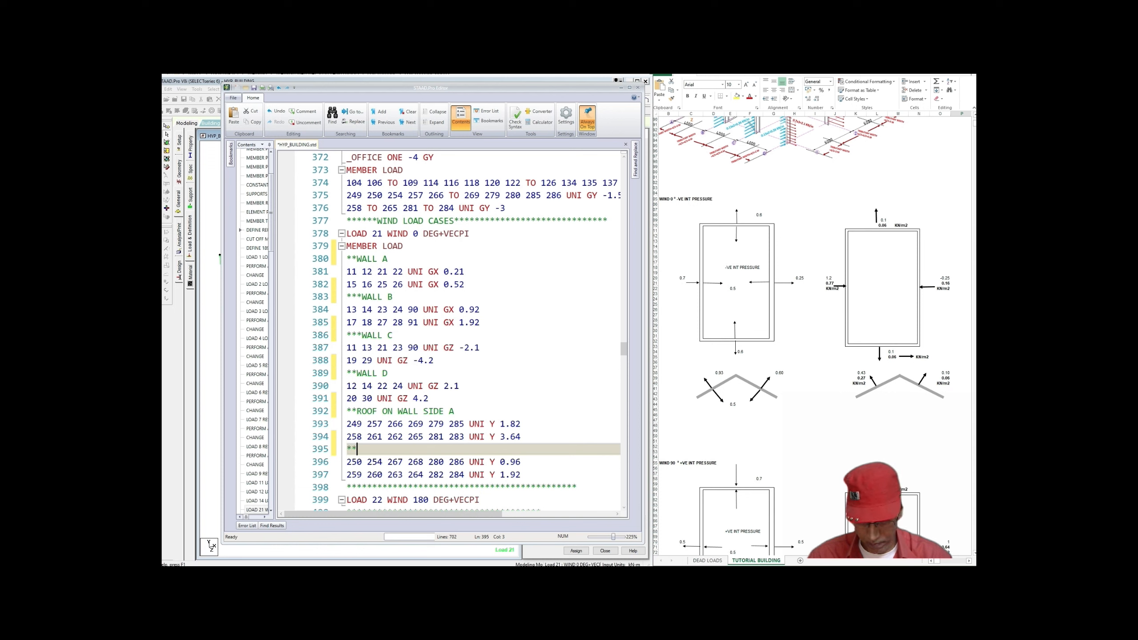
pyautogui.write('ROO')
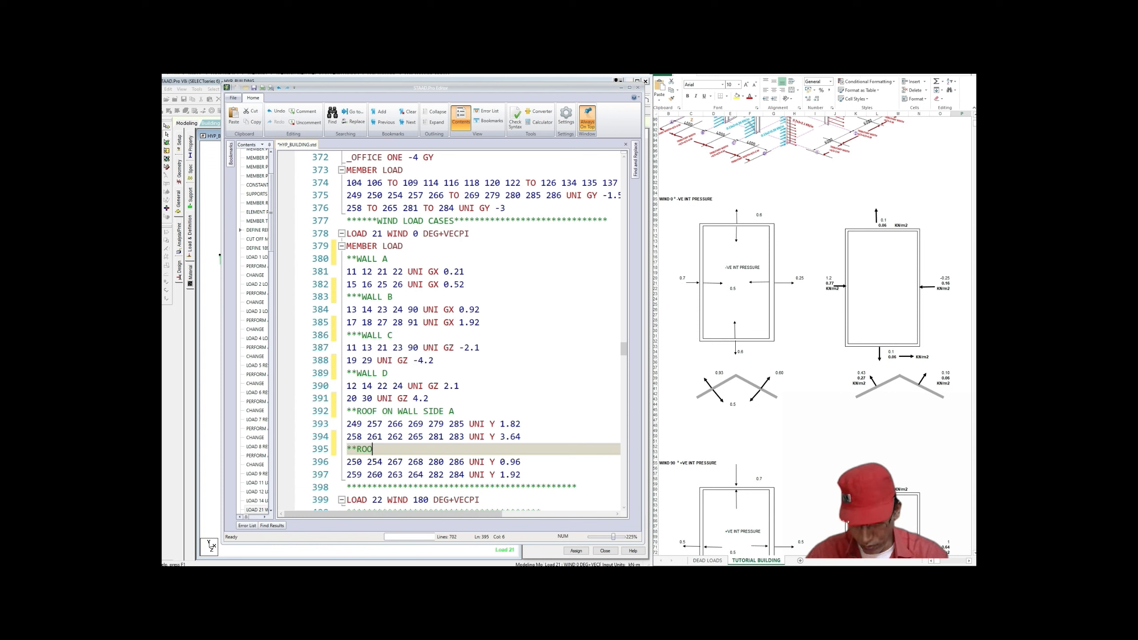
pyautogui.write('F ')
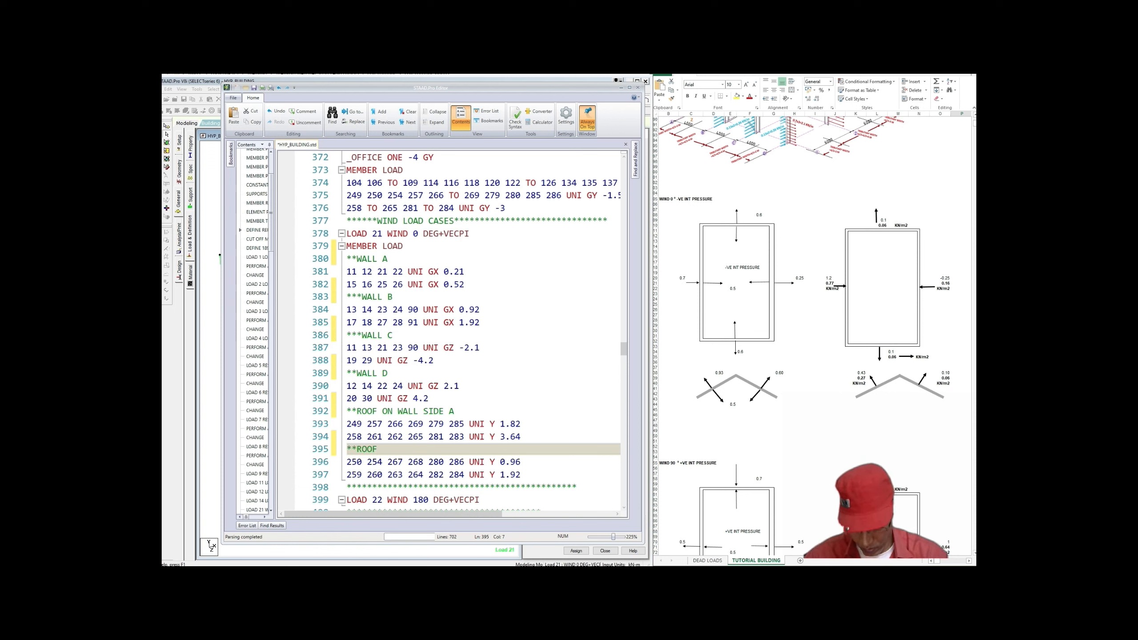
pyautogui.write('ON ')
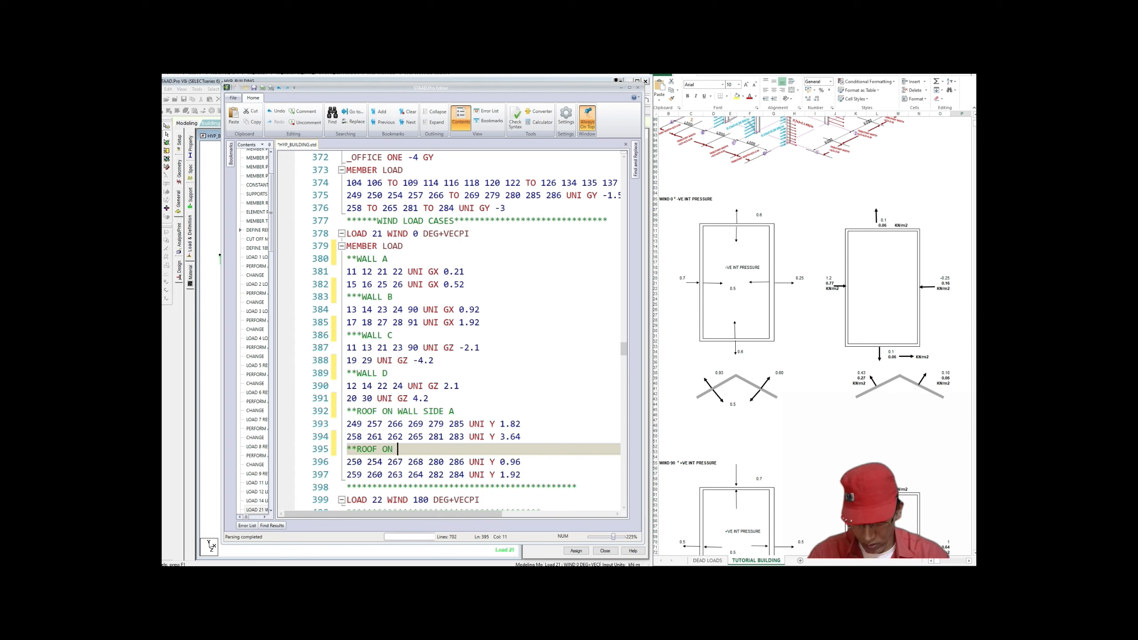
pyautogui.write('WA')
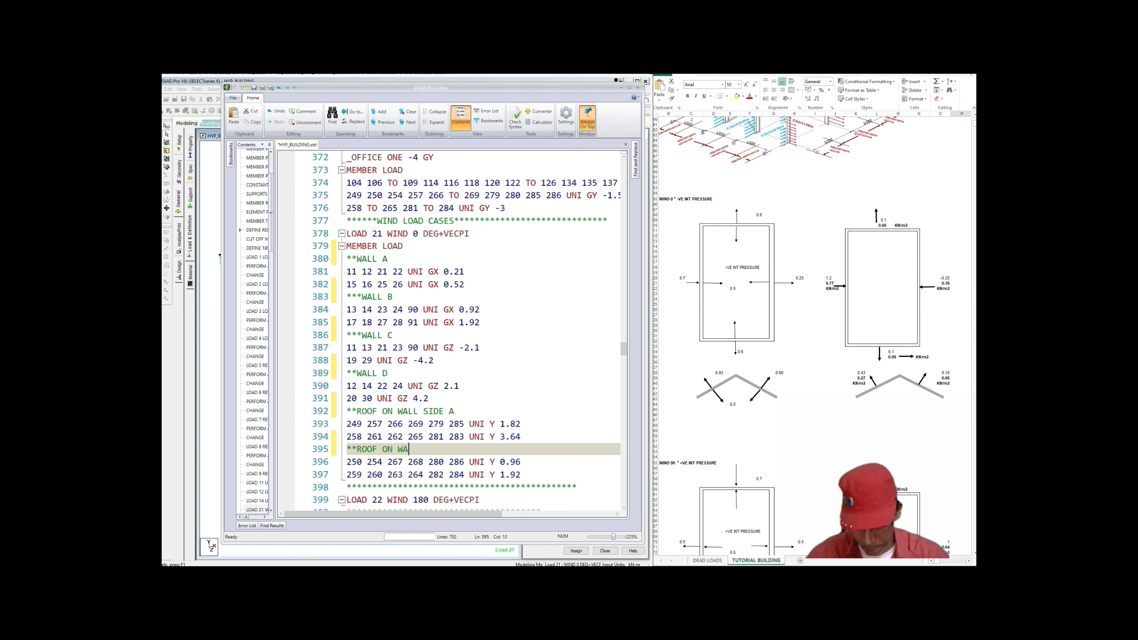
pyautogui.write('LL S')
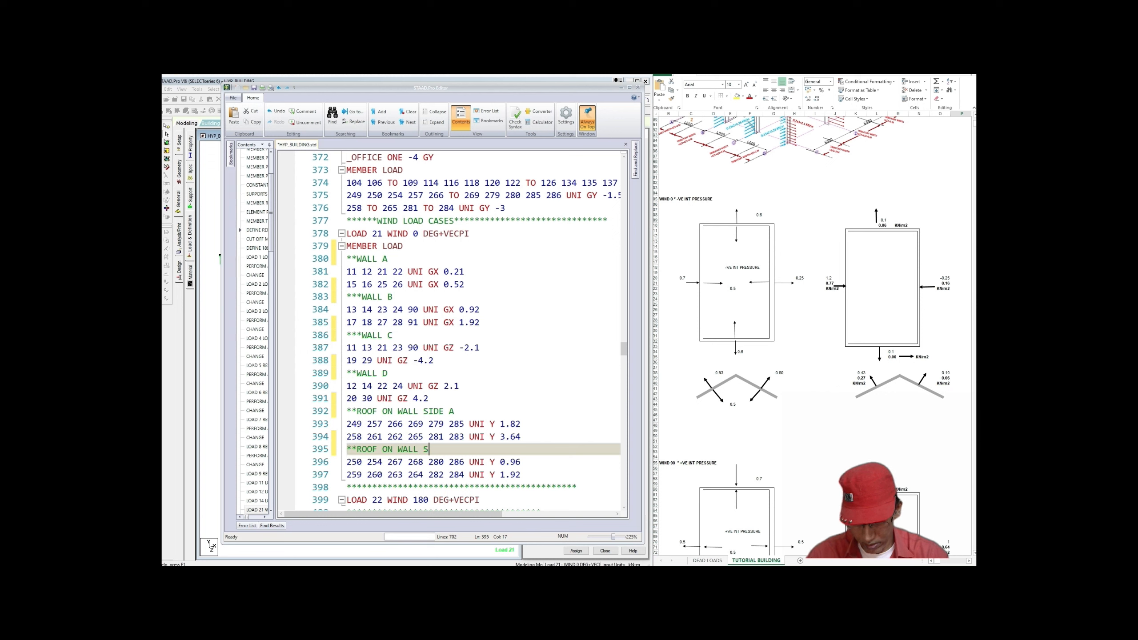
pyautogui.write('IDE ')
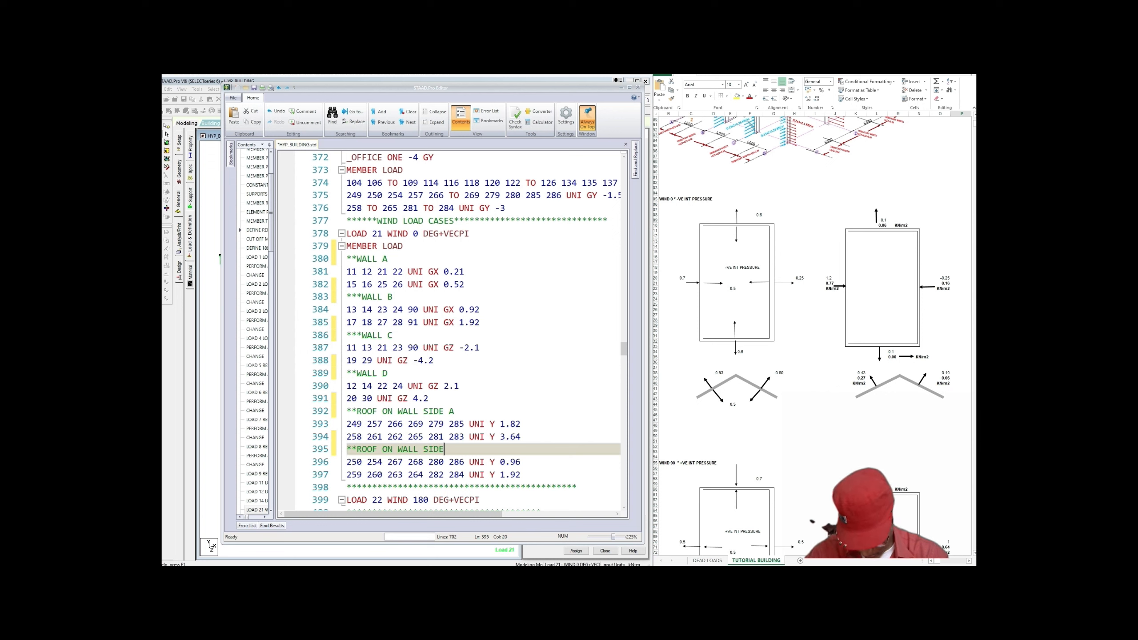
pyautogui.write('B')
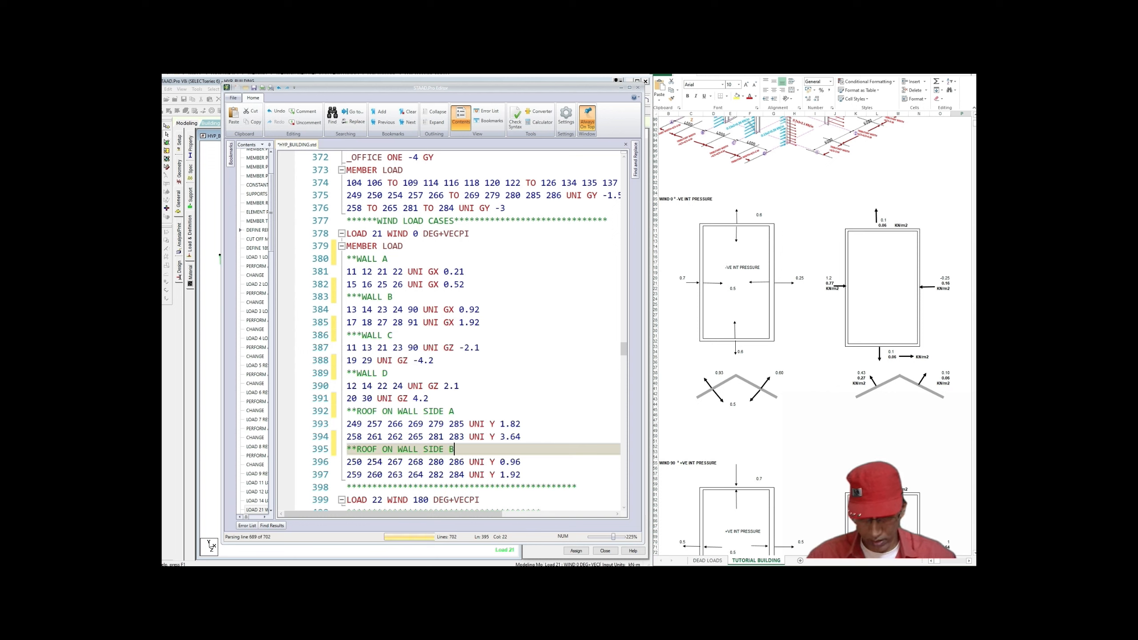
pyautogui.scroll(-1, 466, 331)
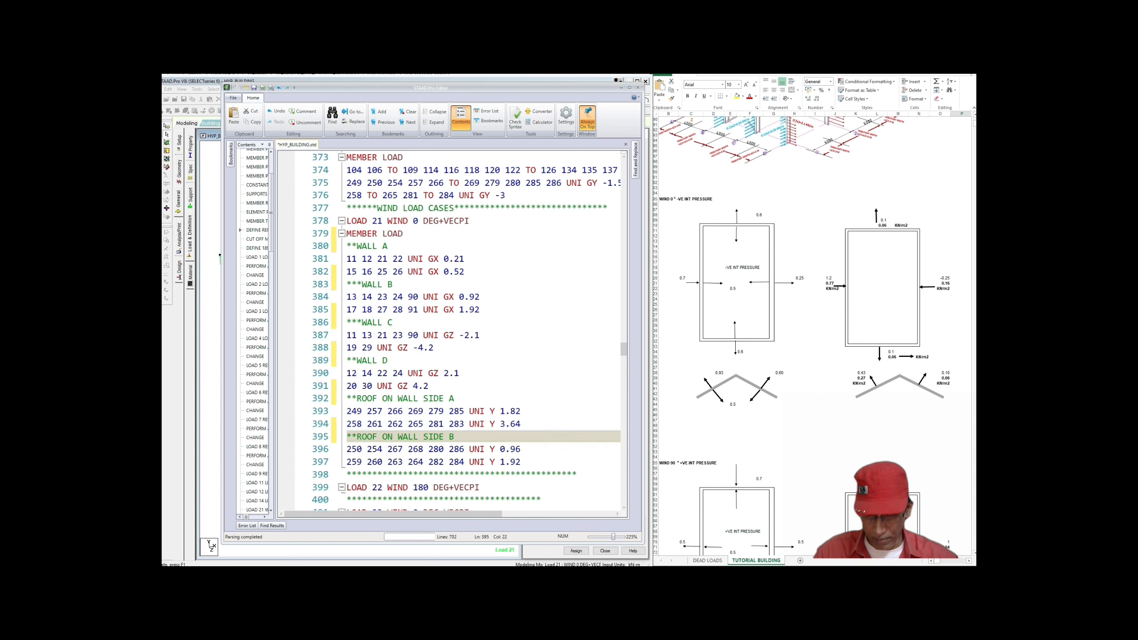
# Step: Widen the editor and copy LOAD 21's member load block, lines 379–397
pyautogui.click(275, 309)
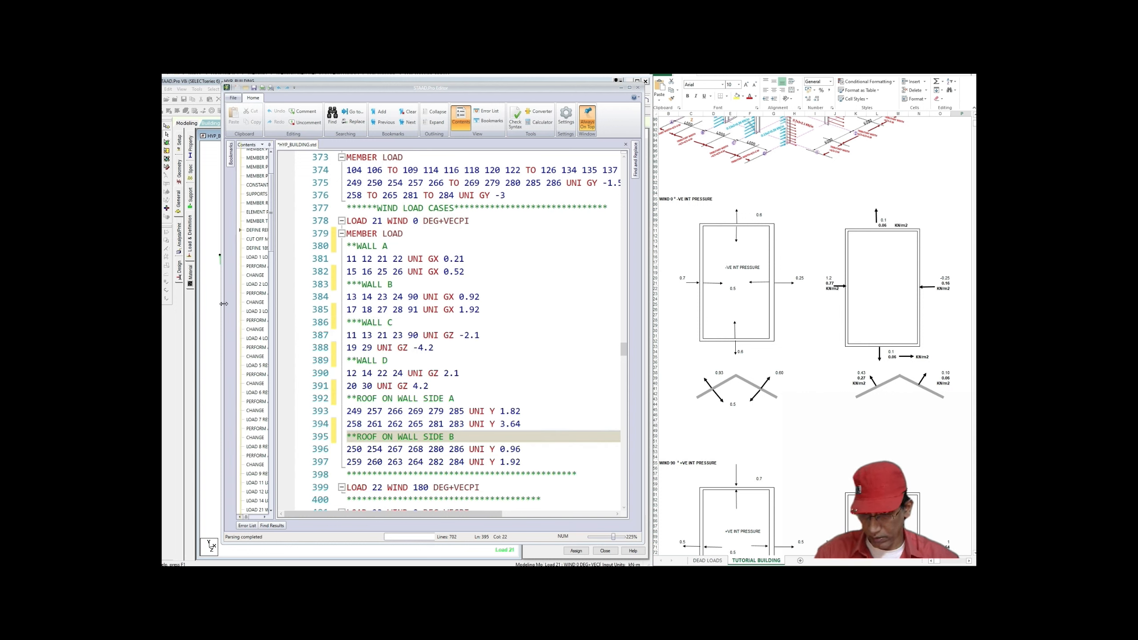
pyautogui.moveTo(224, 304); pyautogui.dragTo(226, 306)
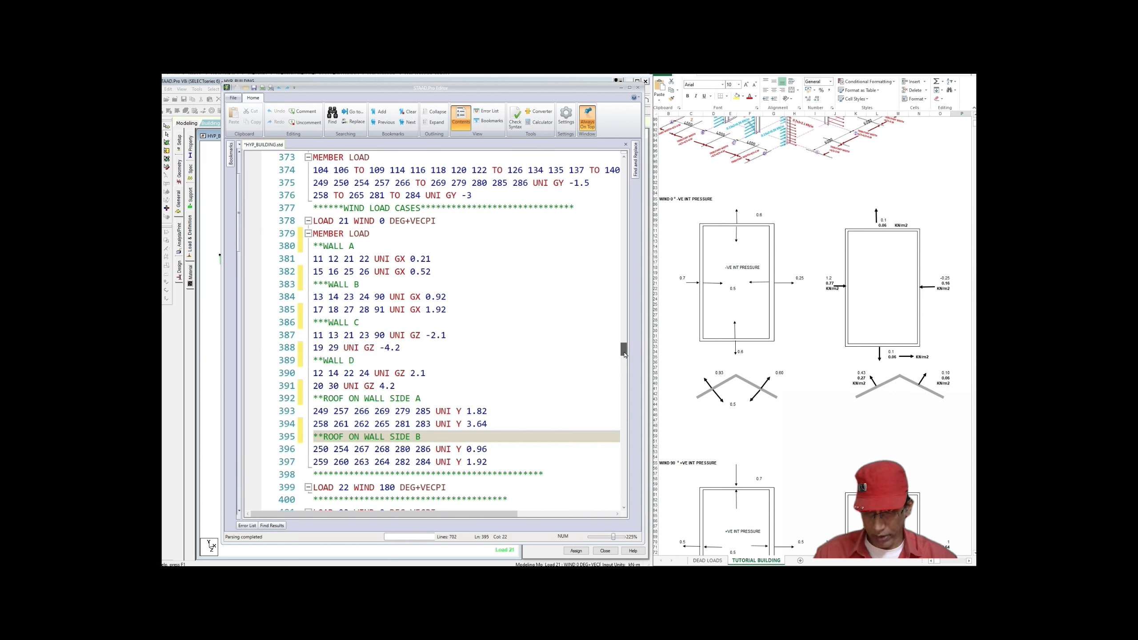
pyautogui.moveTo(625, 355); pyautogui.dragTo(625, 356)
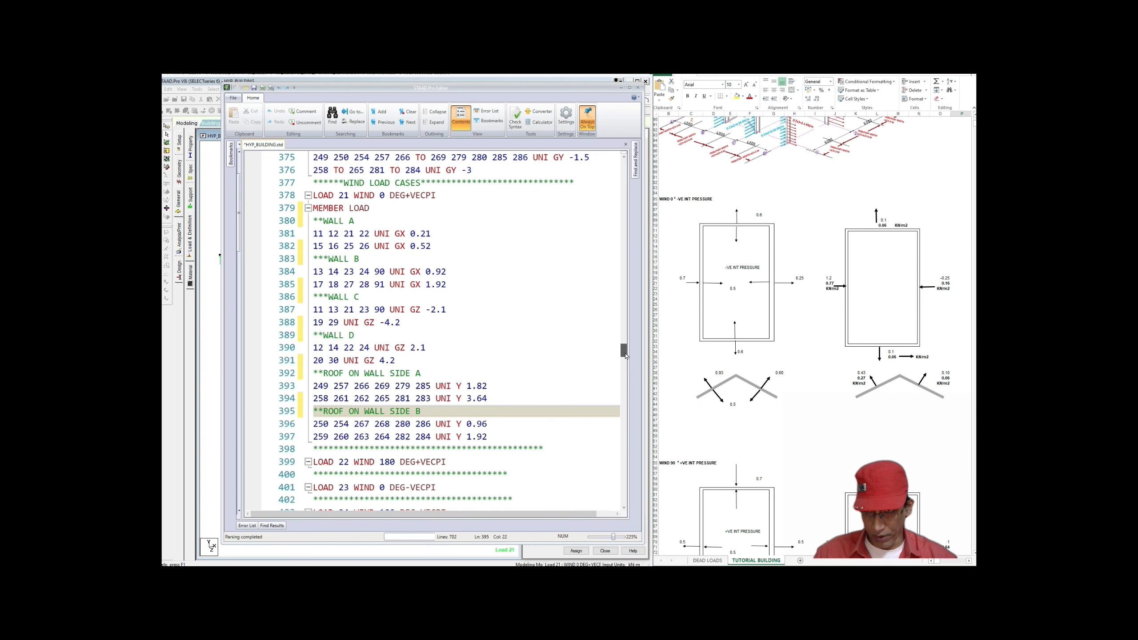
pyautogui.moveTo(313, 208); pyautogui.dragTo(488, 436)
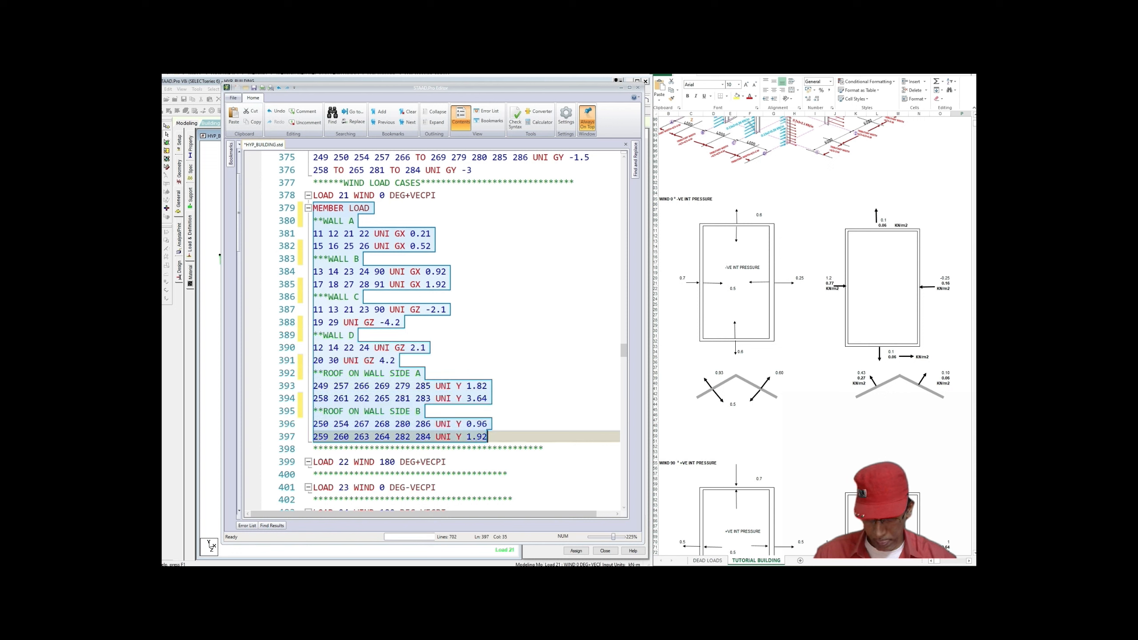
pyautogui.rightClick(379, 324)
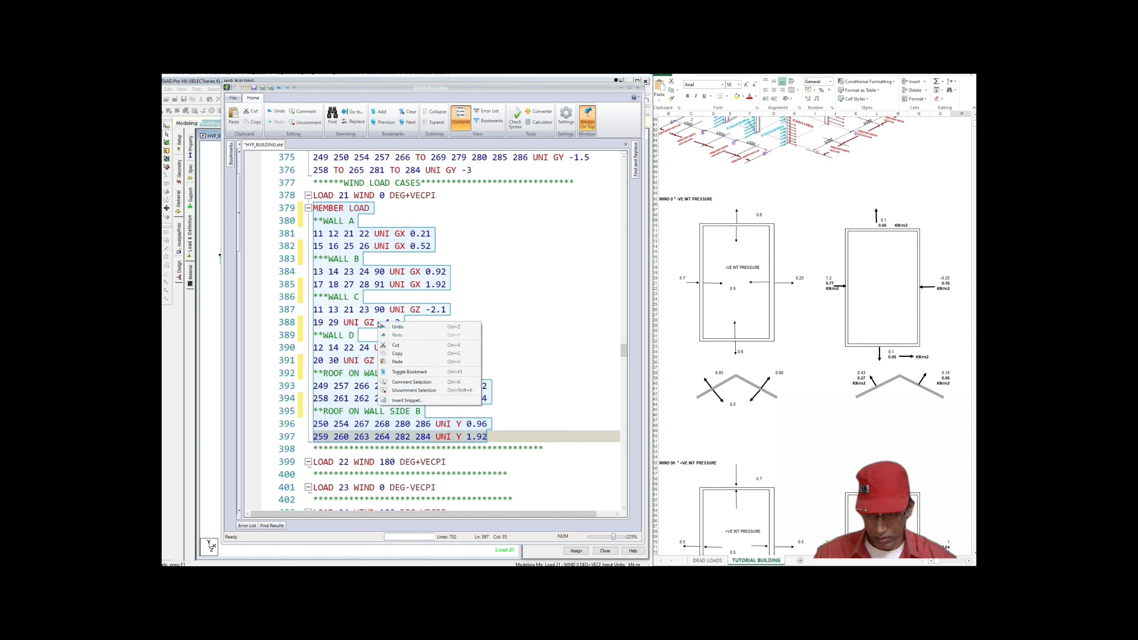
pyautogui.click(392, 354)
# Step: Paste the copied member load block on a new line under LOAD 22 WIND 180 DEG+VECPI
pyautogui.scroll(-2, 394, 354)
pyautogui.click(448, 398)
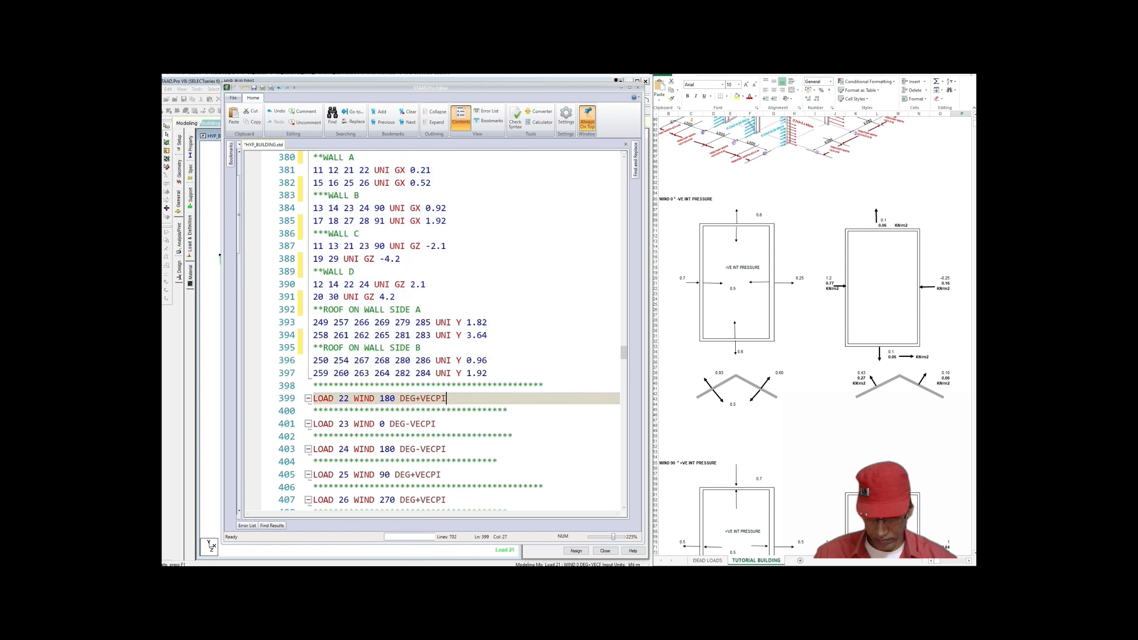
pyautogui.press('Return')
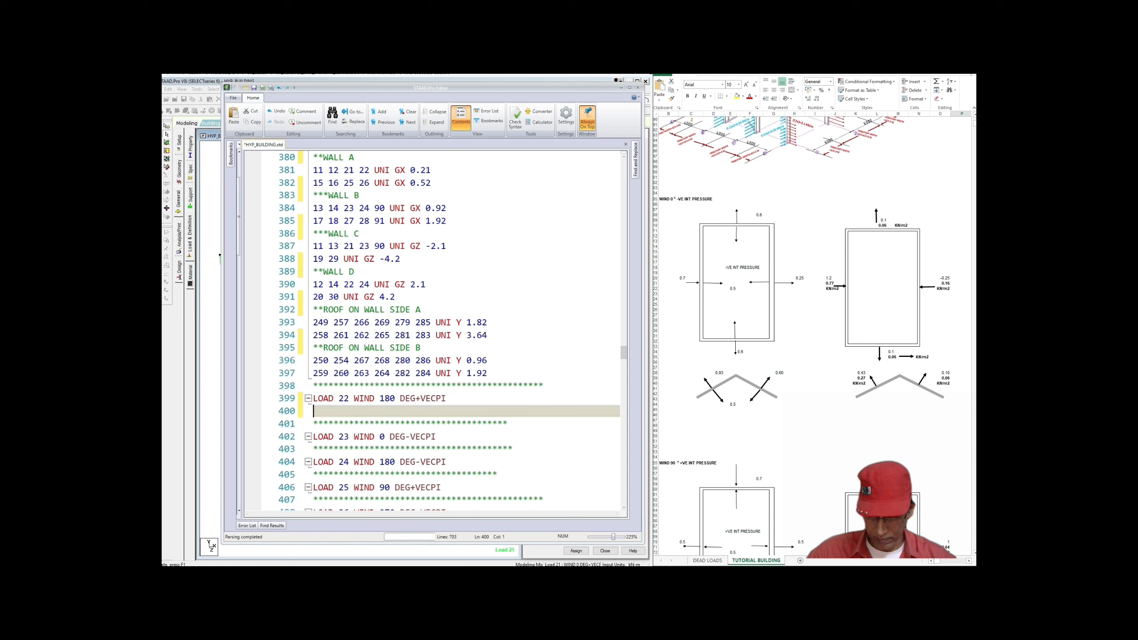
pyautogui.hotkey('ctrl', 'v')
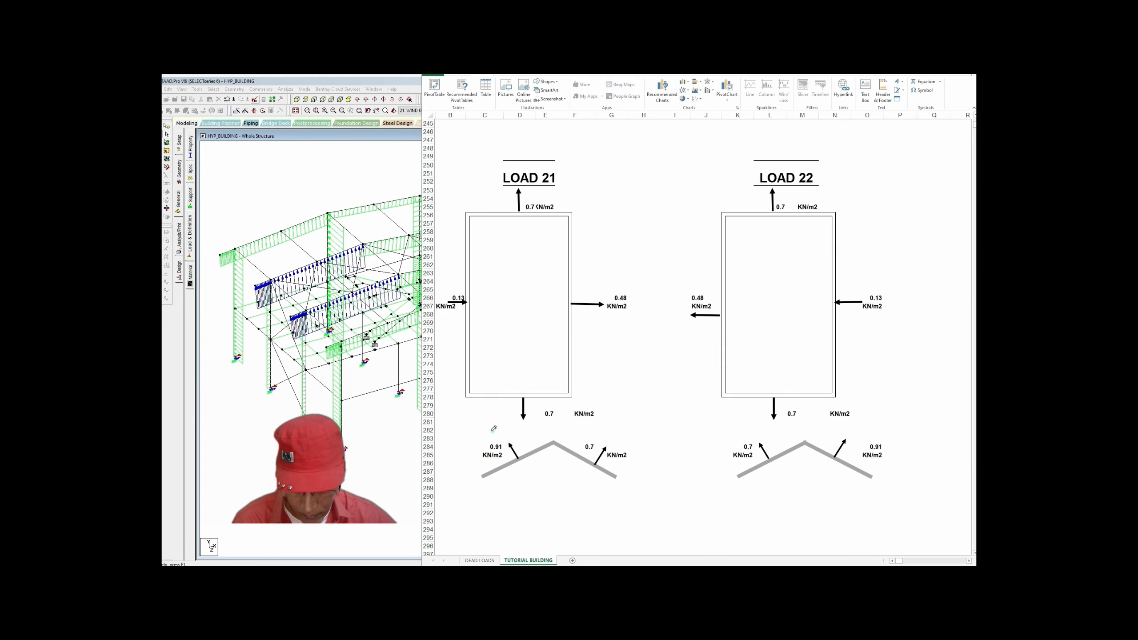
# Step: Annotate the diagram: LOAD 21's 0.91 and 0.7 roof pressures map to LOAD 22's right and left slopes
pyautogui.moveTo(491, 423)
pyautogui.mouseDown()
pyautogui.moveTo(543, 477)
pyautogui.moveTo(487, 423)
pyautogui.mouseUp()
pyautogui.moveTo(539, 493)
pyautogui.mouseDown()
pyautogui.moveTo(668, 556)
pyautogui.moveTo(847, 472)
pyautogui.mouseUp()
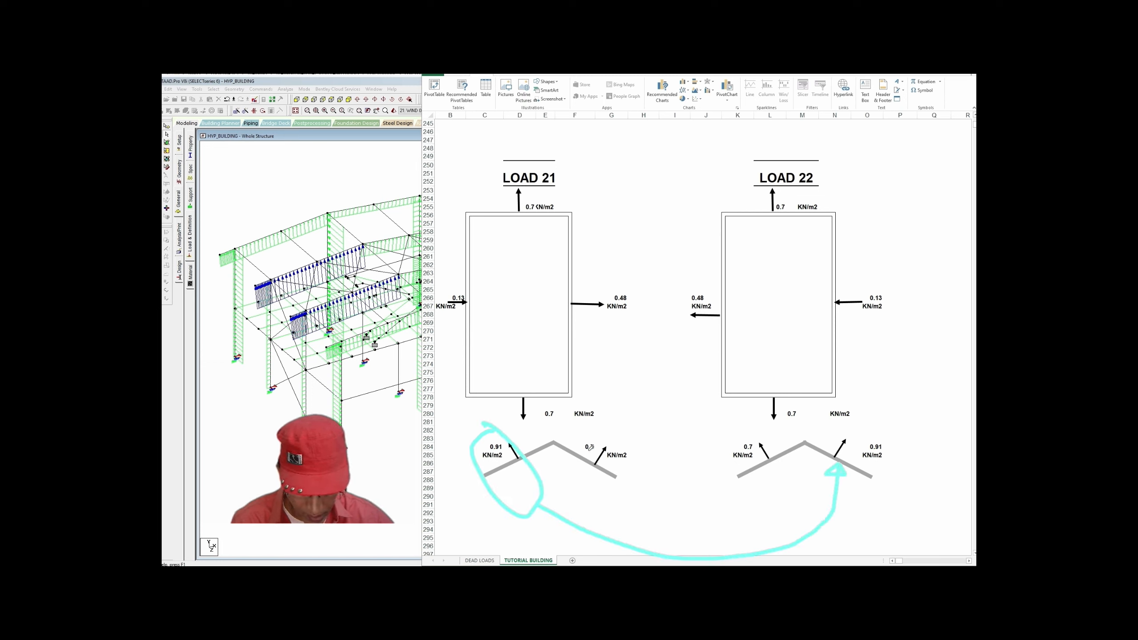
pyautogui.moveTo(585, 445)
pyautogui.mouseDown()
pyautogui.moveTo(706, 437)
pyautogui.moveTo(713, 464)
pyautogui.moveTo(728, 444)
pyautogui.moveTo(722, 470)
pyautogui.mouseUp()
pyautogui.moveTo(718, 478)
pyautogui.mouseDown()
pyautogui.moveTo(727, 497)
pyautogui.moveTo(733, 489)
pyautogui.mouseUp()
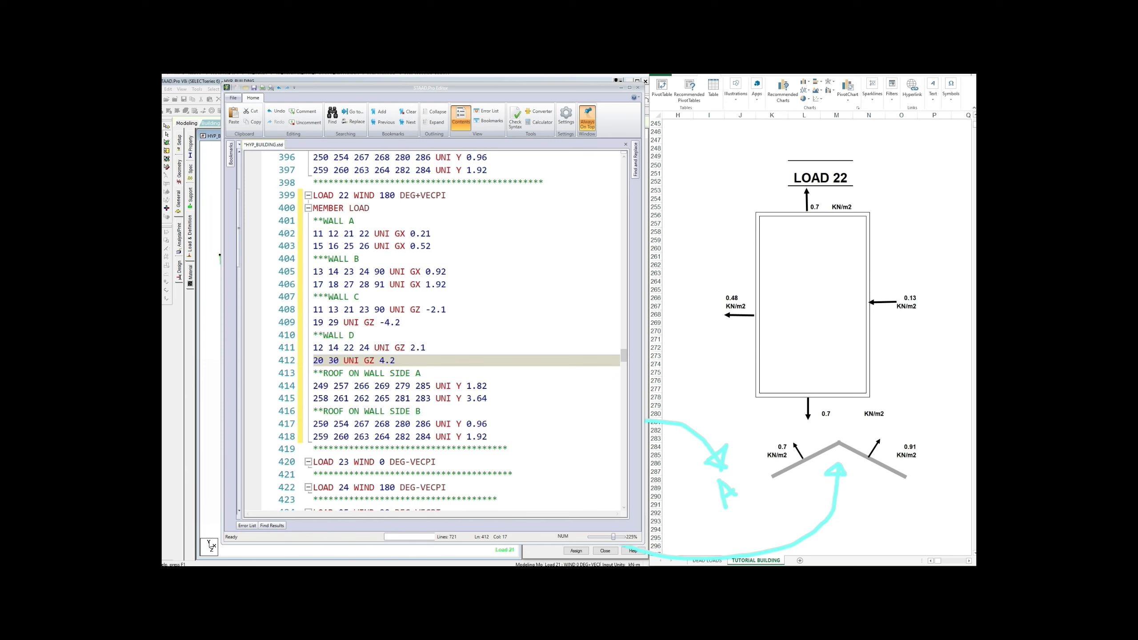
# Step: Change LOAD 22's wall loads to 0.92/1.92 on lines 402–403 and 0.21/0.52 on 405–406
pyautogui.moveTo(420, 234); pyautogui.dragTo(431, 234)
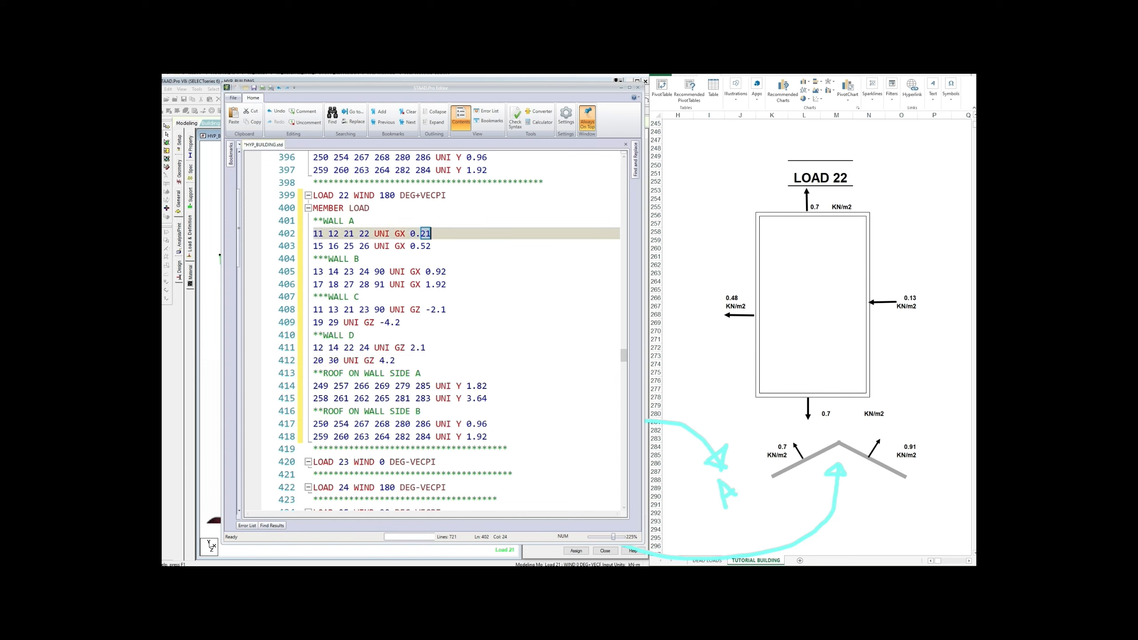
pyautogui.write('92')
pyautogui.moveTo(411, 246); pyautogui.dragTo(431, 246)
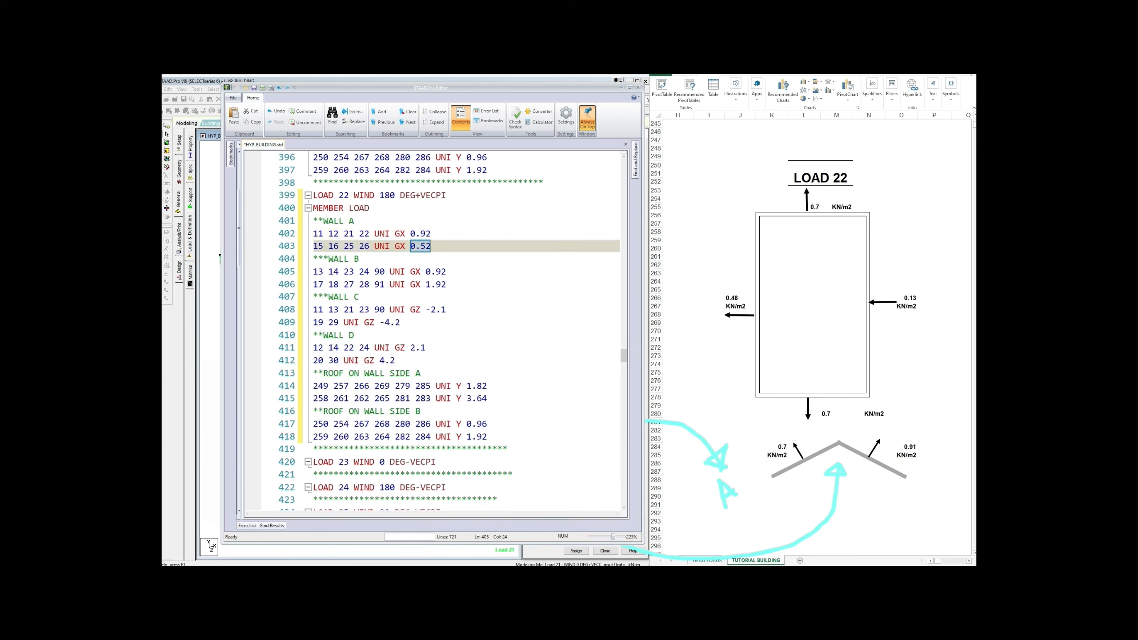
pyautogui.write('1.92')
pyautogui.scroll(6, 430, 332)
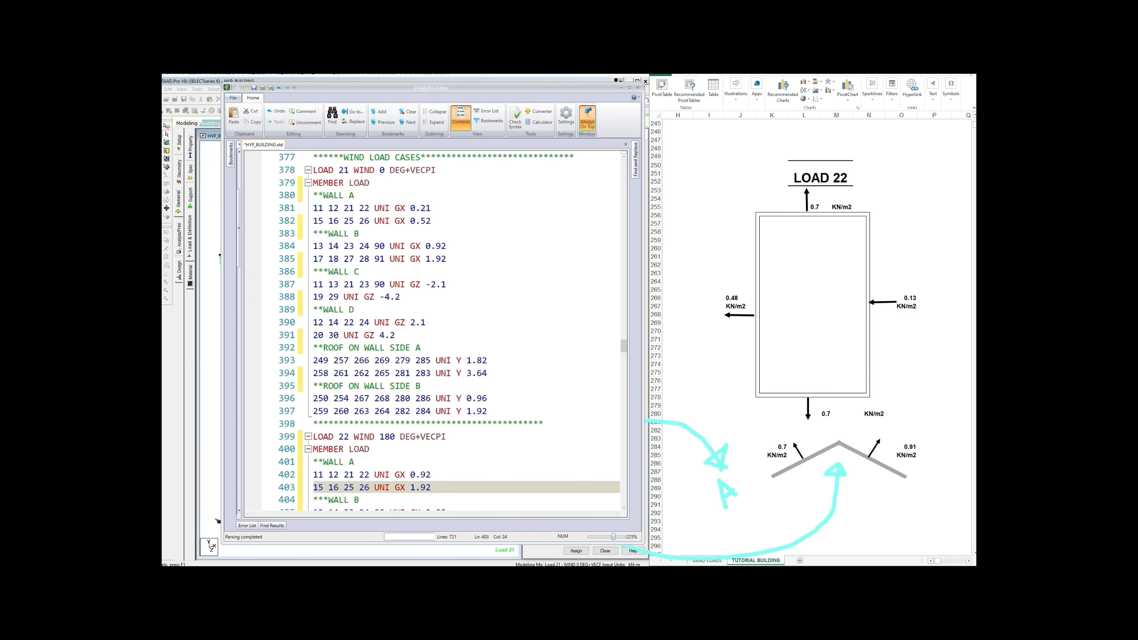
pyautogui.scroll(-2, 430, 332)
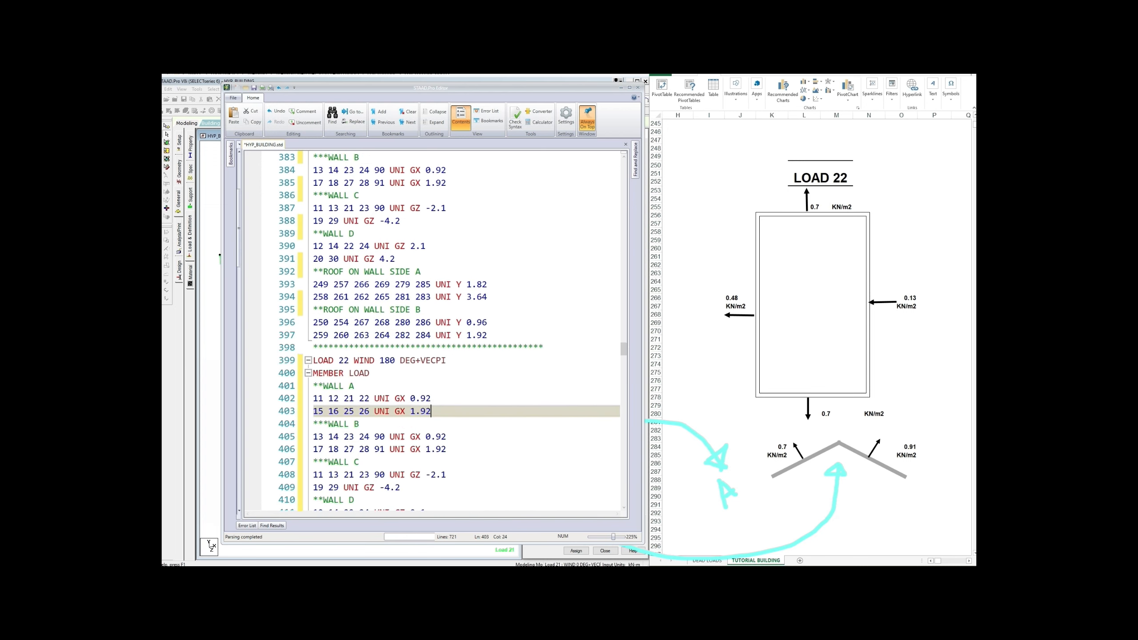
pyautogui.scroll(1, 430, 332)
pyautogui.scroll(-3, 430, 332)
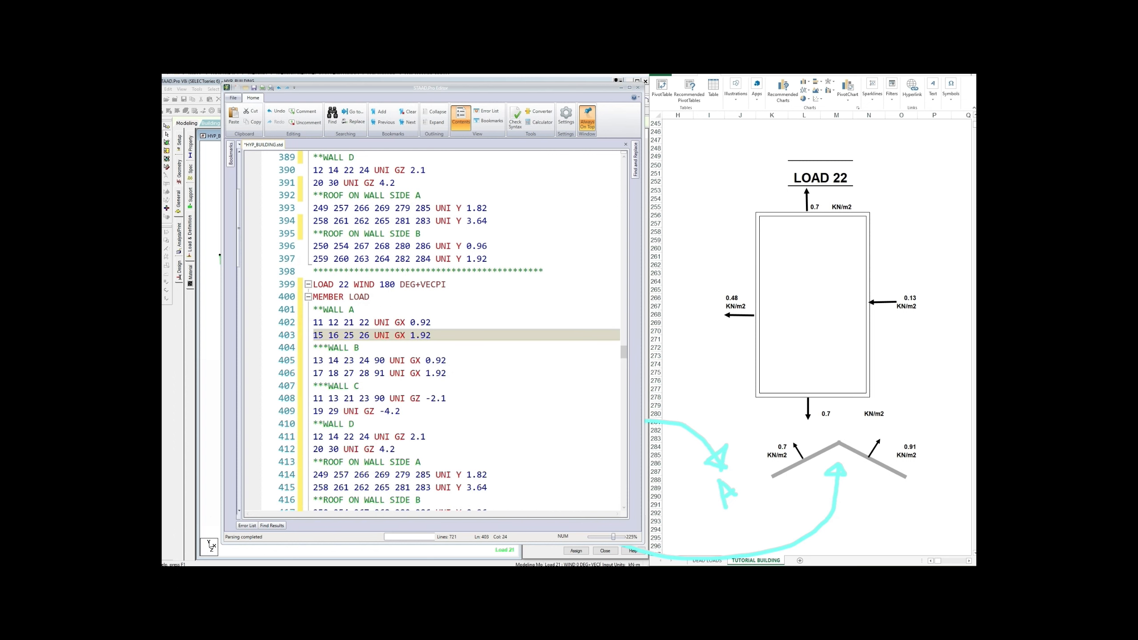
pyautogui.moveTo(436, 360)
pyautogui.mouseDown()
pyautogui.moveTo(447, 360)
pyautogui.moveTo(426, 373)
pyautogui.moveTo(447, 373)
pyautogui.mouseUp()
pyautogui.write('21')
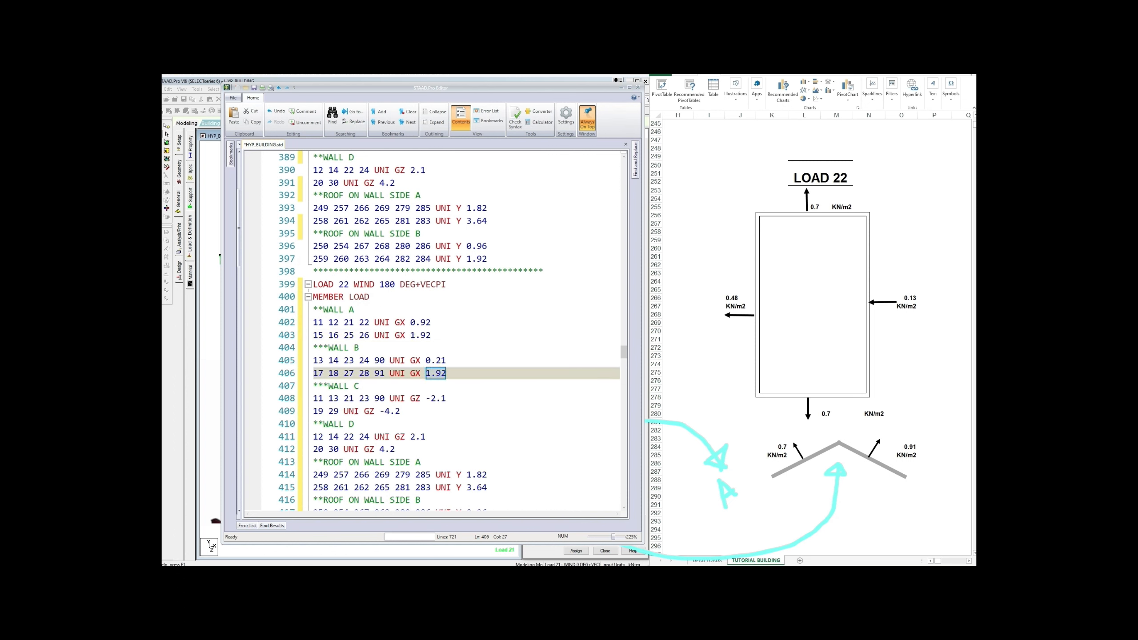
pyautogui.write('0.52')
pyautogui.press('Down')
pyautogui.press('Down')
# Step: Set LOAD 22's roof side A loads on lines 414–415 to 0.96 and 1.92
pyautogui.scroll(-1, 430, 332)
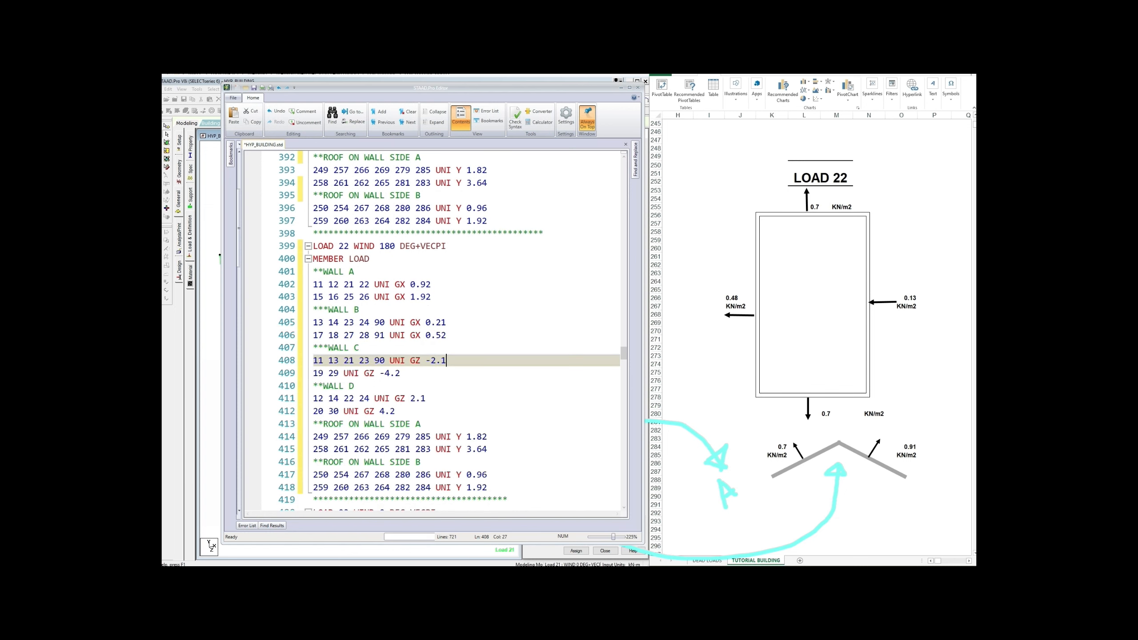
pyautogui.scroll(-1, 431, 331)
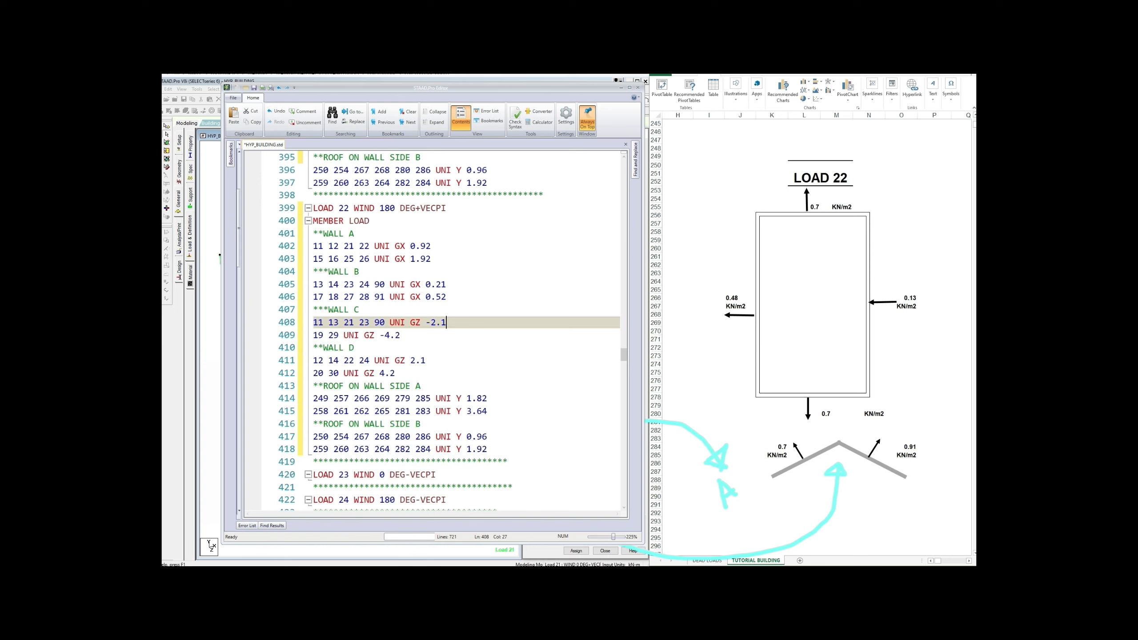
pyautogui.moveTo(466, 399); pyautogui.dragTo(488, 398)
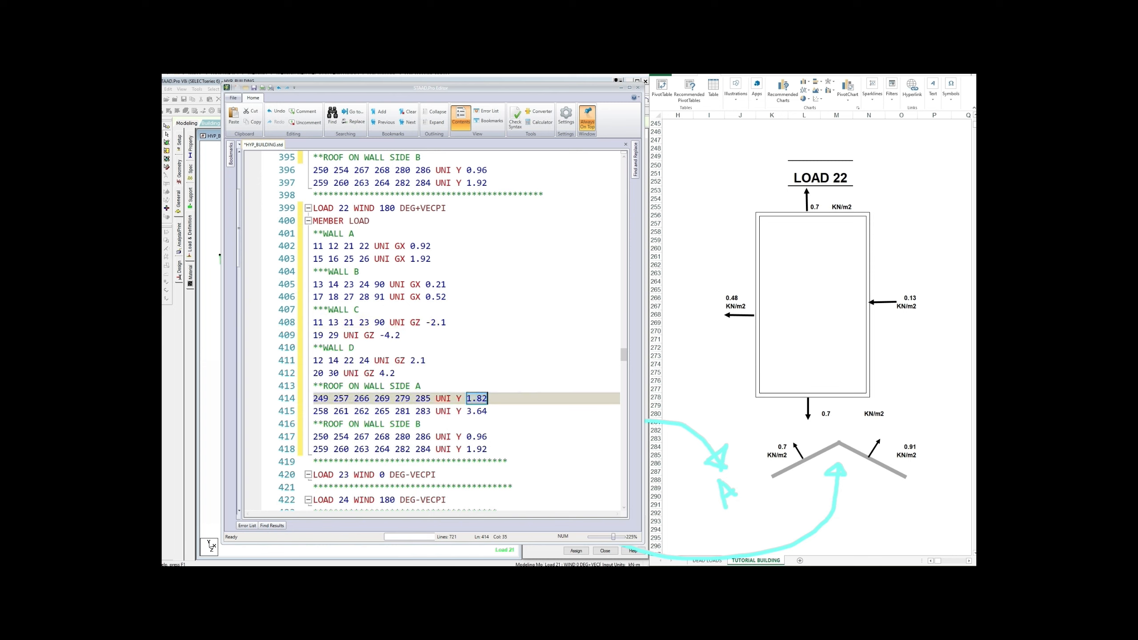
pyautogui.write('0.')
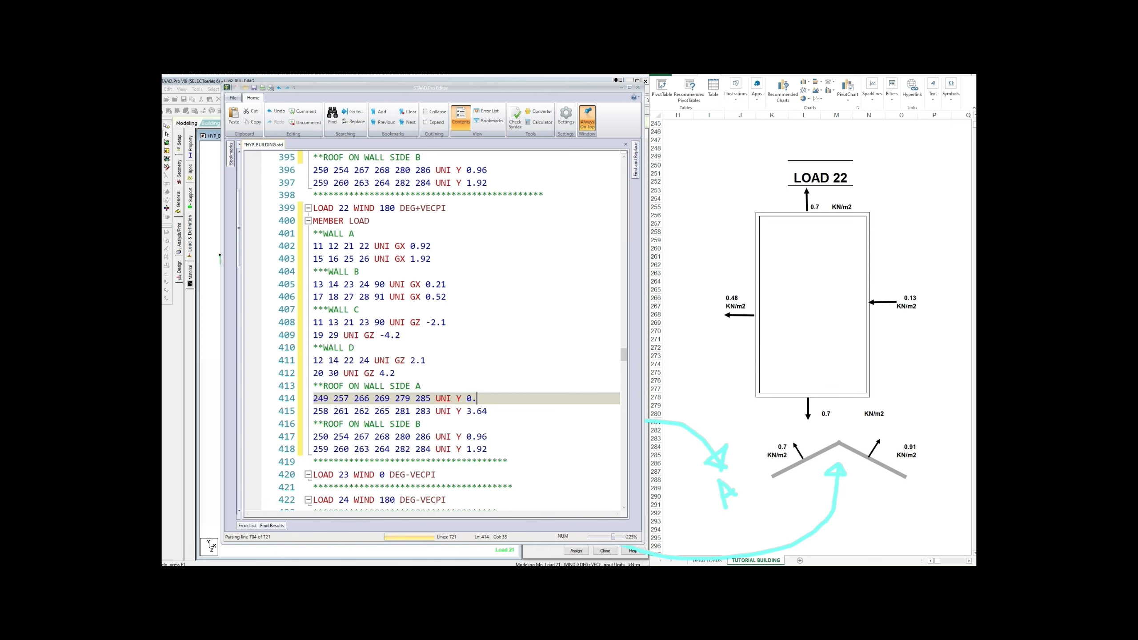
pyautogui.write('96')
pyautogui.moveTo(467, 411); pyautogui.dragTo(487, 411)
pyautogui.write('1')
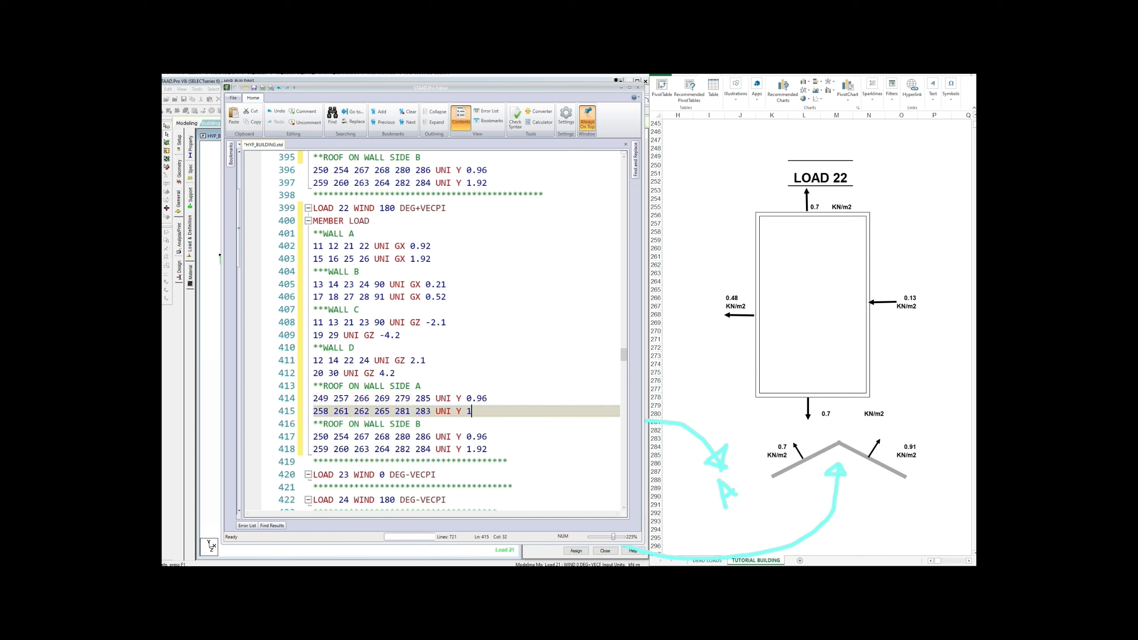
pyautogui.write('.92')
# Step: Set LOAD 22's roof side B loads on lines 417–418 to 1.82 and 3.64
pyautogui.click(396, 372)
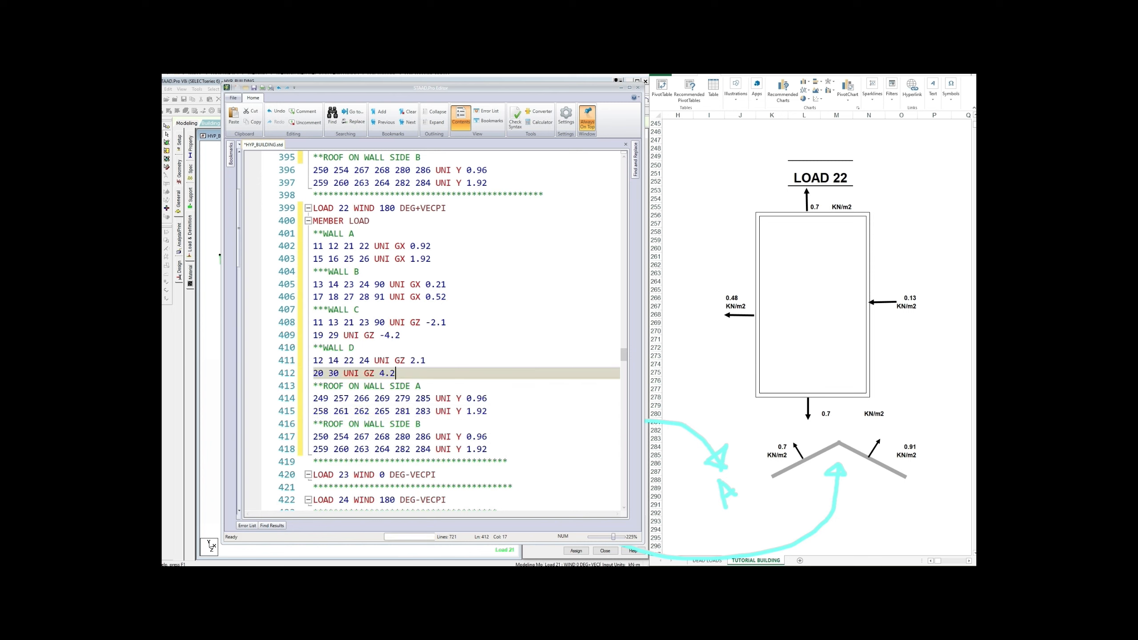
pyautogui.scroll(2, 396, 373)
pyautogui.scroll(-2, 396, 373)
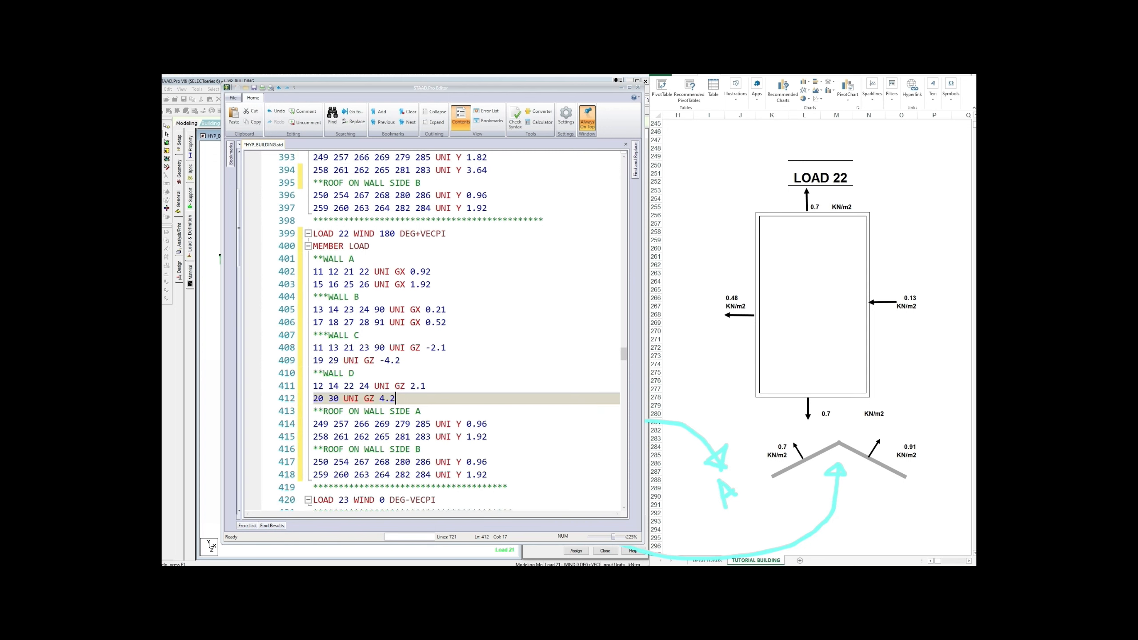
pyautogui.moveTo(467, 436); pyautogui.dragTo(489, 436)
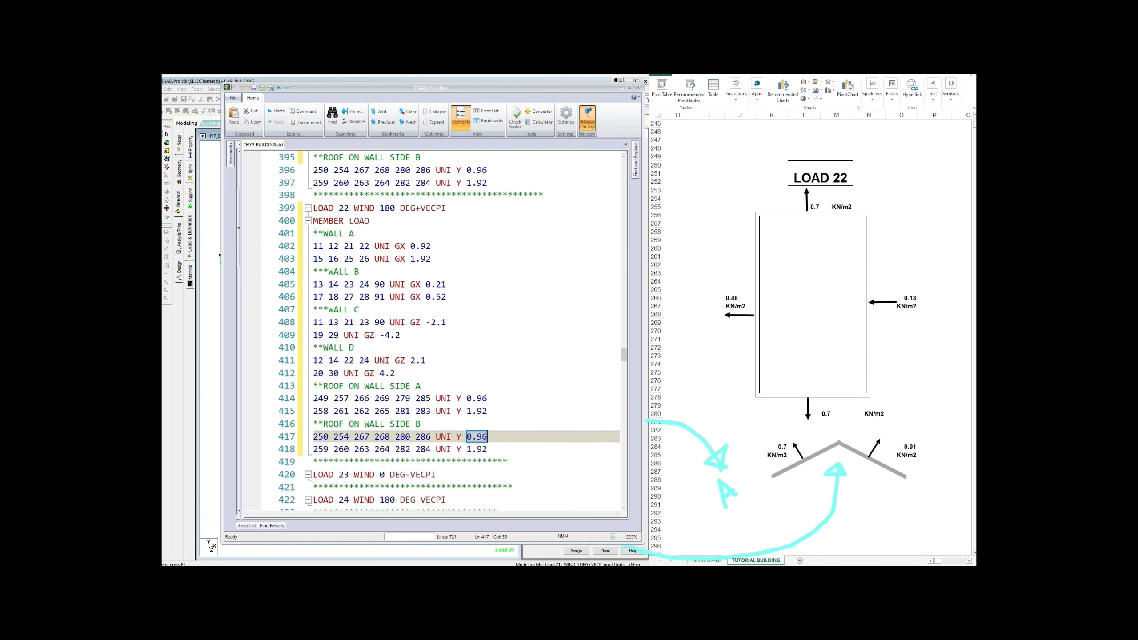
pyautogui.write('1.')
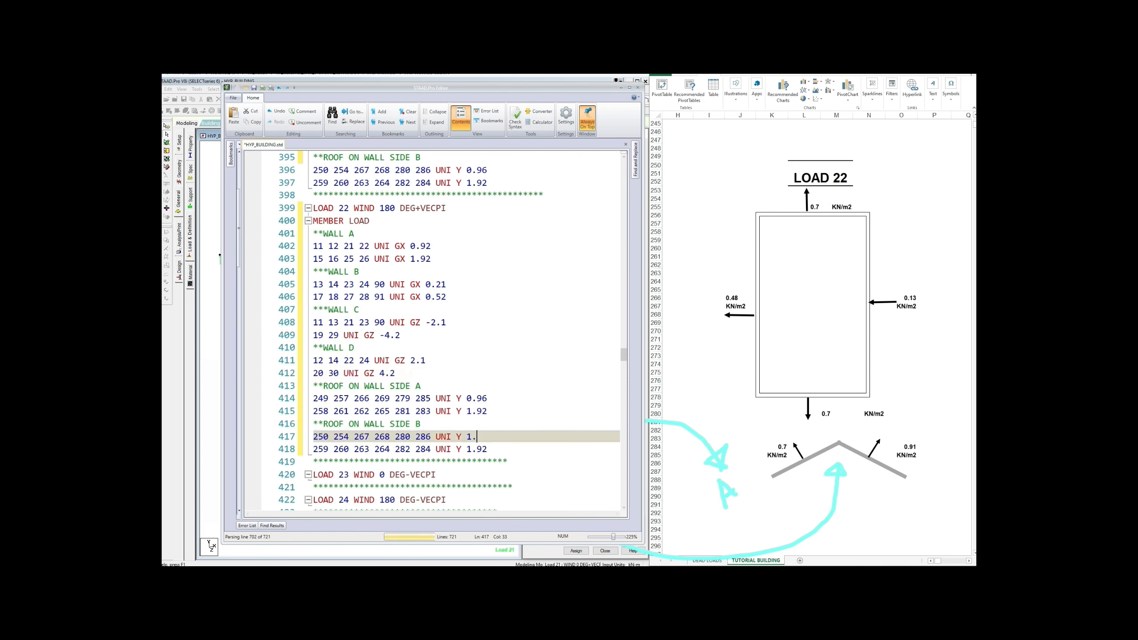
pyautogui.write('82')
pyautogui.moveTo(467, 449); pyautogui.dragTo(488, 451)
pyautogui.write('3')
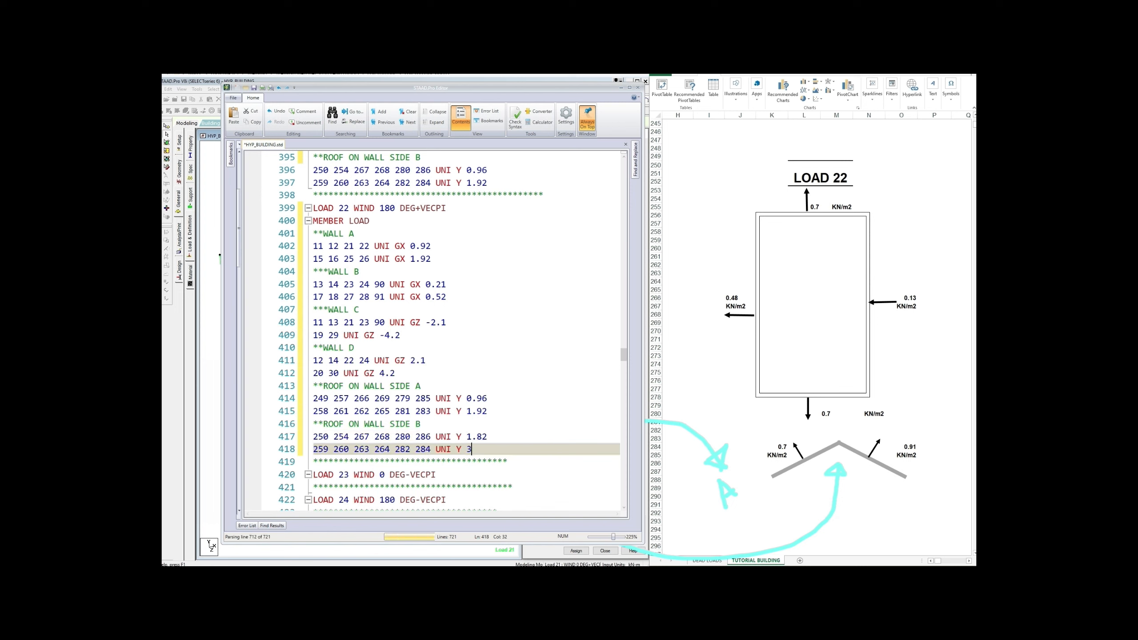
pyautogui.write('.64')
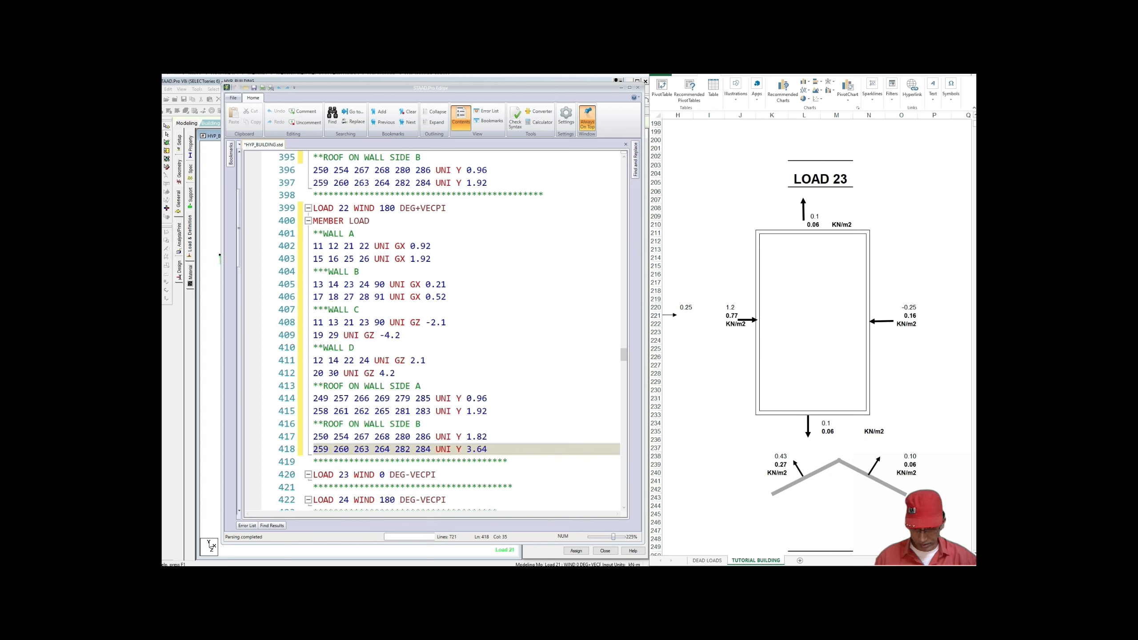
pyautogui.scroll(-2, 433, 331)
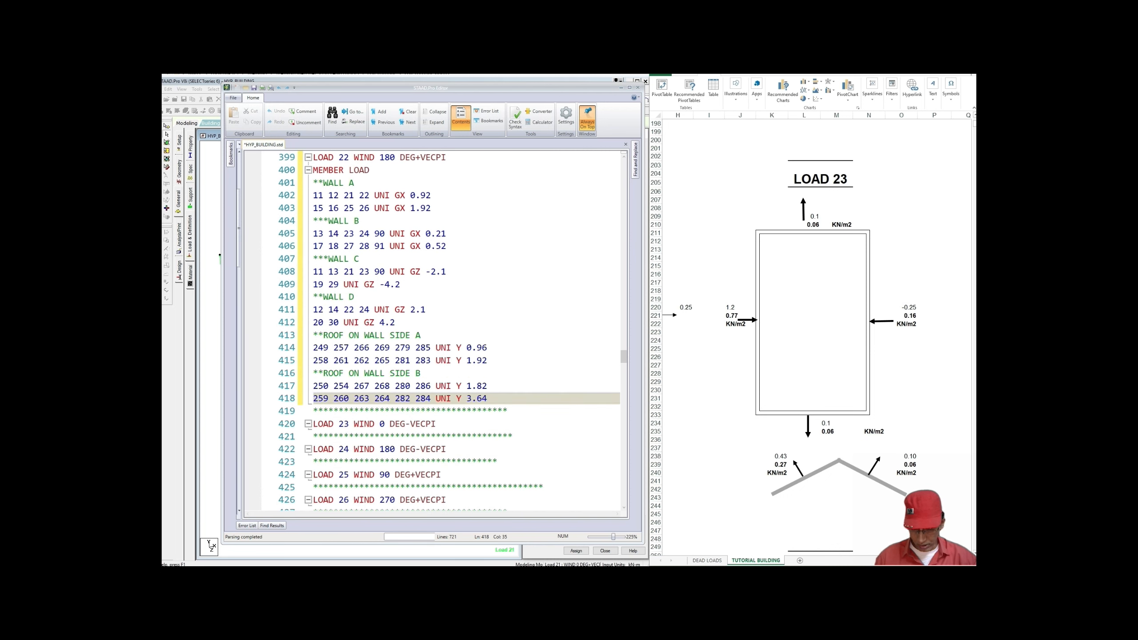
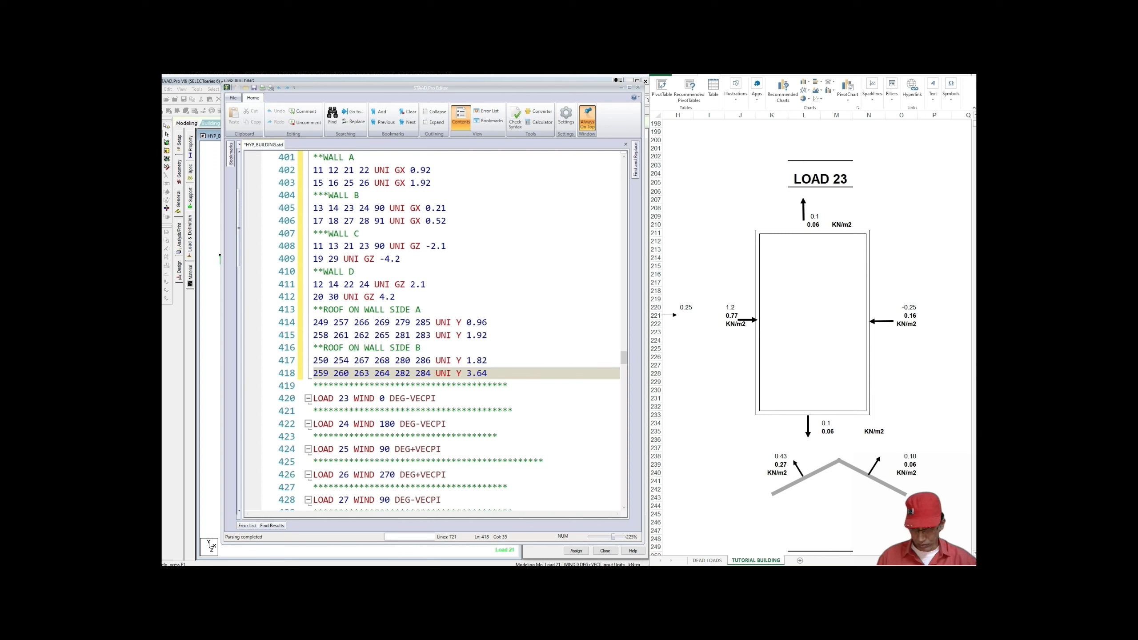
# Step: Copy LOAD 21's wall and roof member loads and add a blank line under the LOAD 23 header
pyautogui.scroll(7, 433, 331)
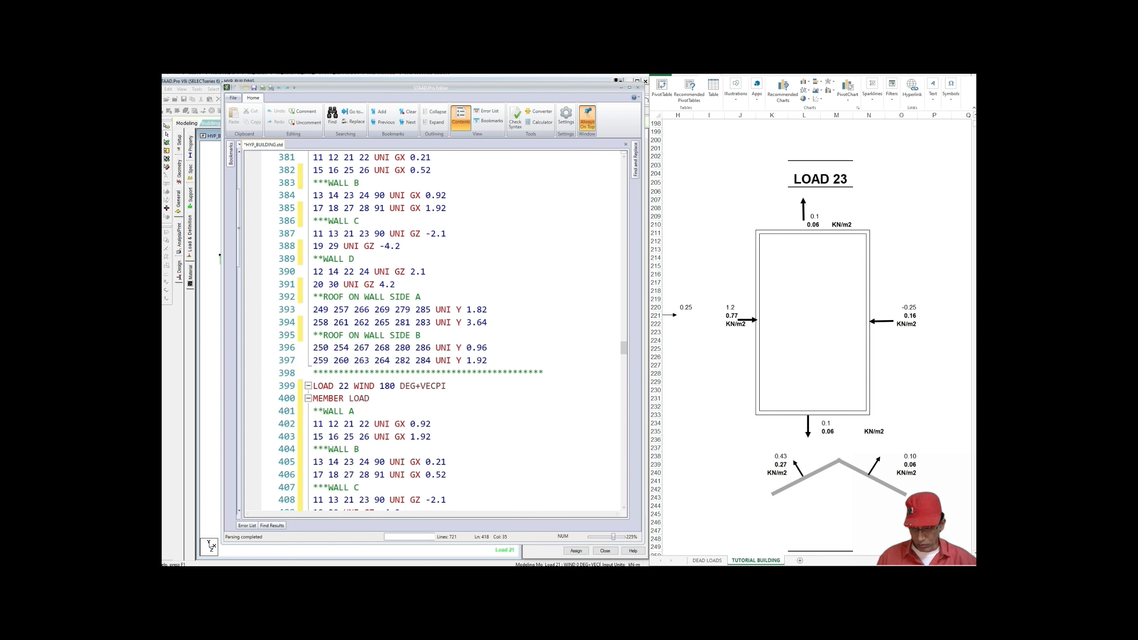
pyautogui.scroll(3, 433, 332)
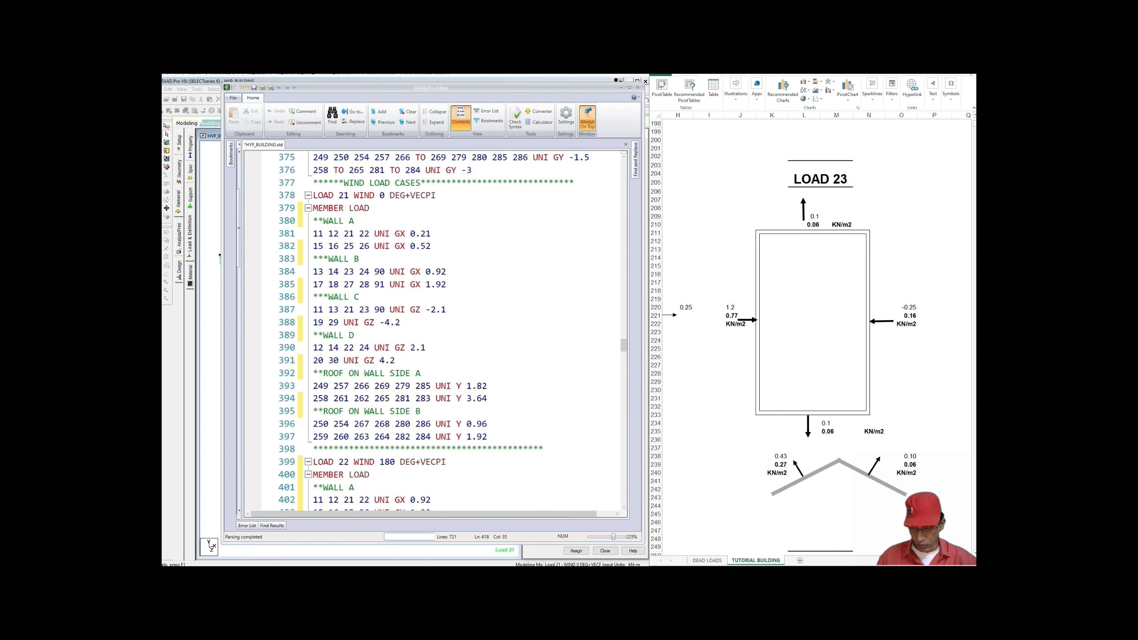
pyautogui.moveTo(313, 207); pyautogui.dragTo(488, 436)
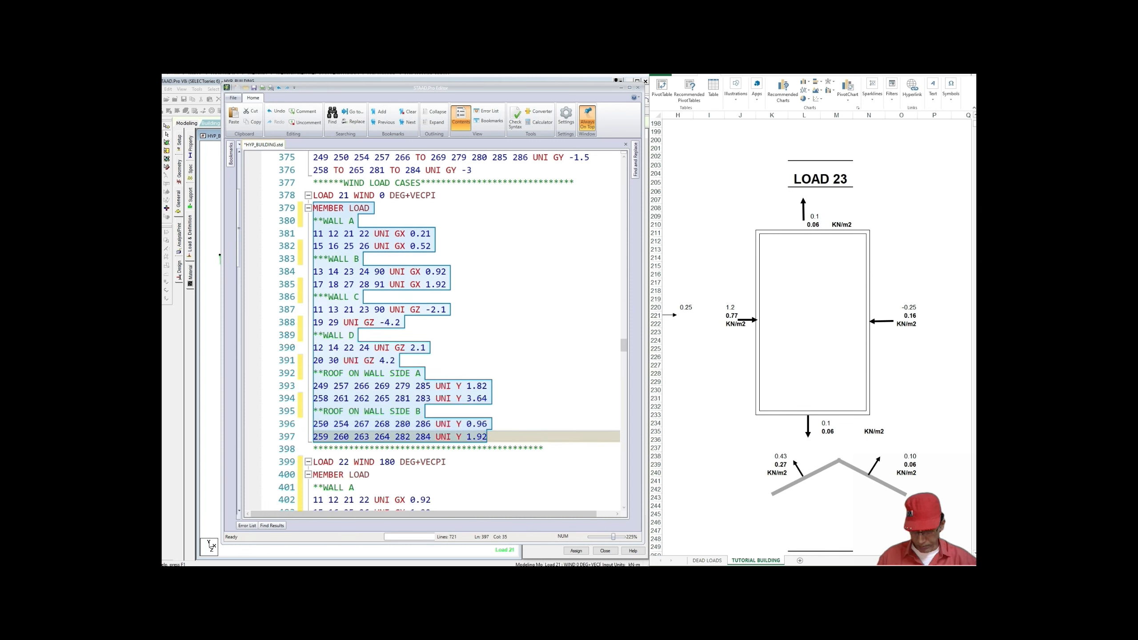
pyautogui.rightClick(425, 408)
pyautogui.click(442, 442)
pyautogui.scroll(-1, 473, 367)
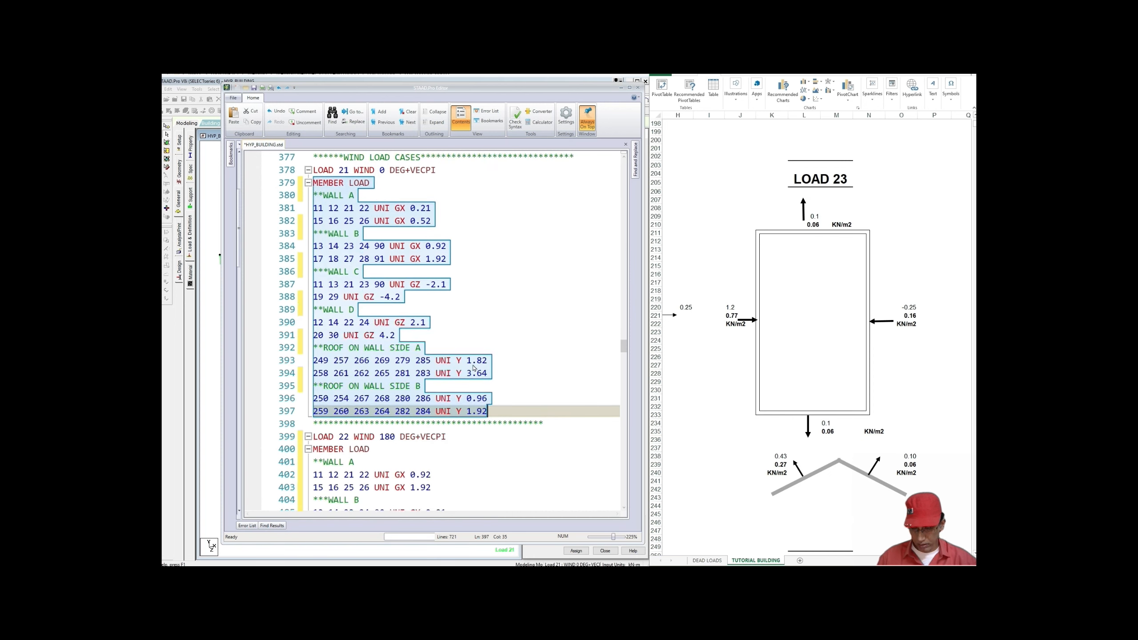
pyautogui.scroll(-10, 472, 368)
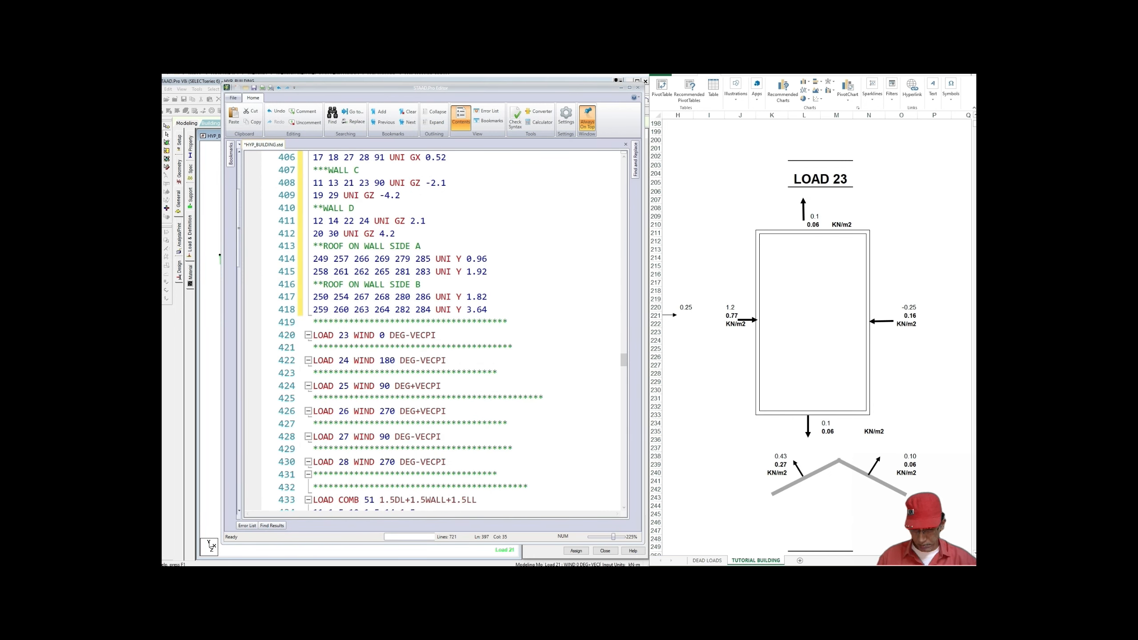
pyautogui.click(437, 335)
pyautogui.press('Return')
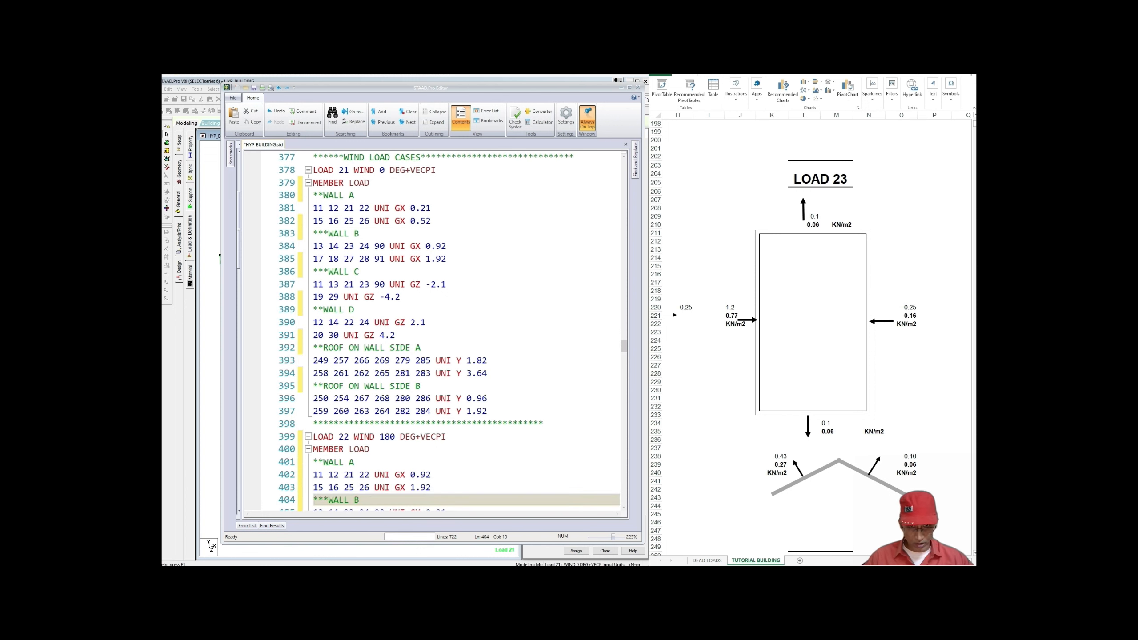
# Step: Re-copy LOAD 21's member load block and paste it on the empty line under LOAD 23
pyautogui.scroll(-1, 466, 331)
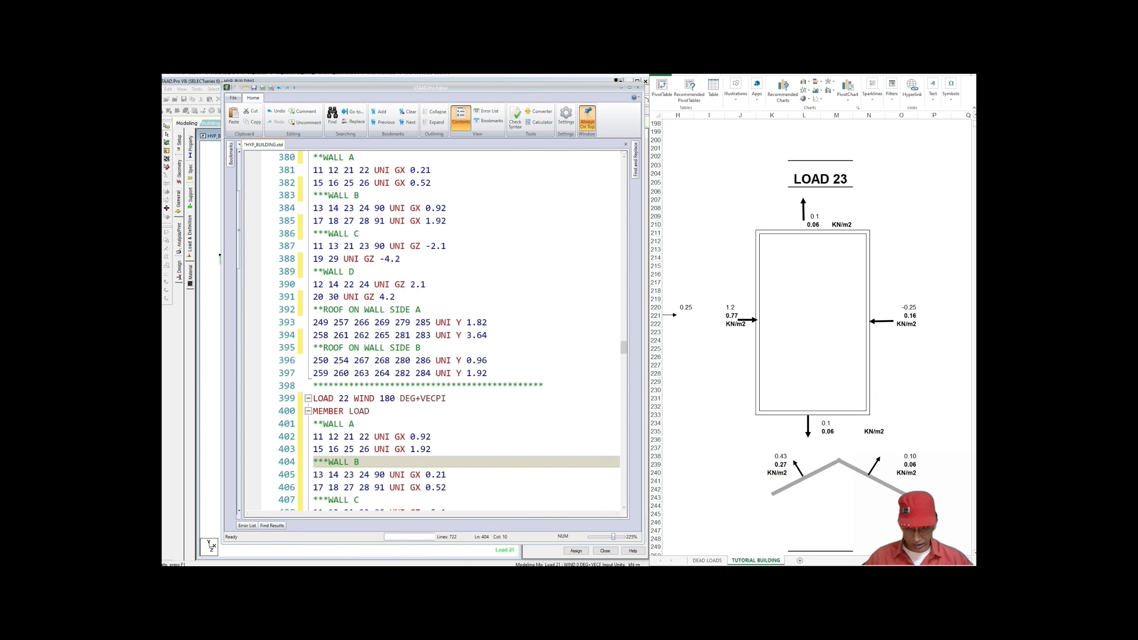
pyautogui.scroll(-8, 430, 332)
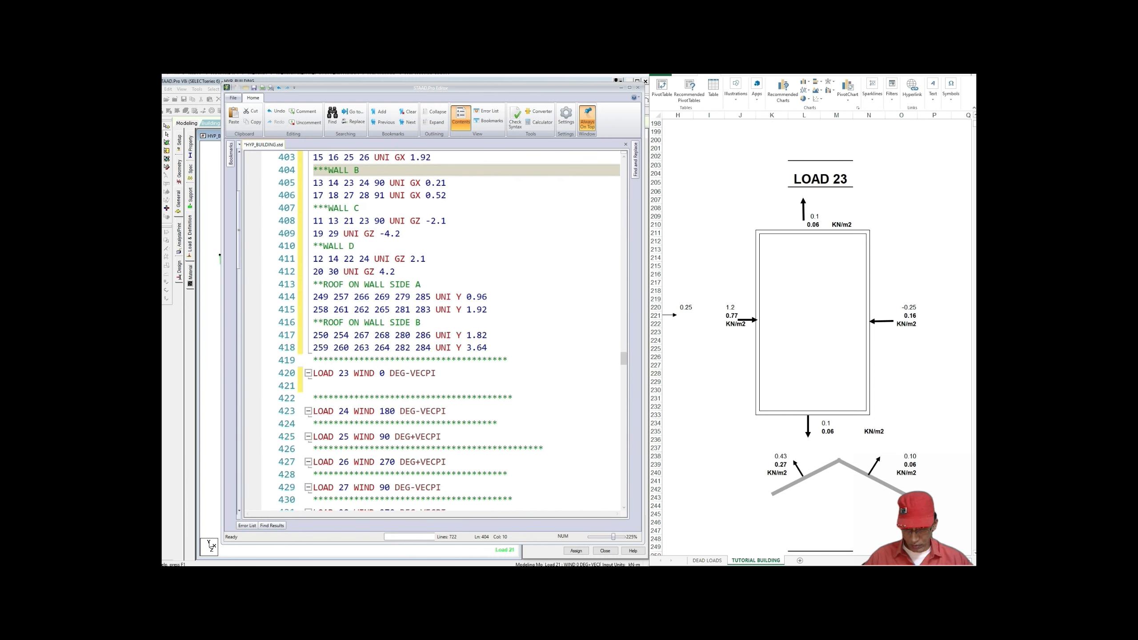
pyautogui.scroll(4, 431, 331)
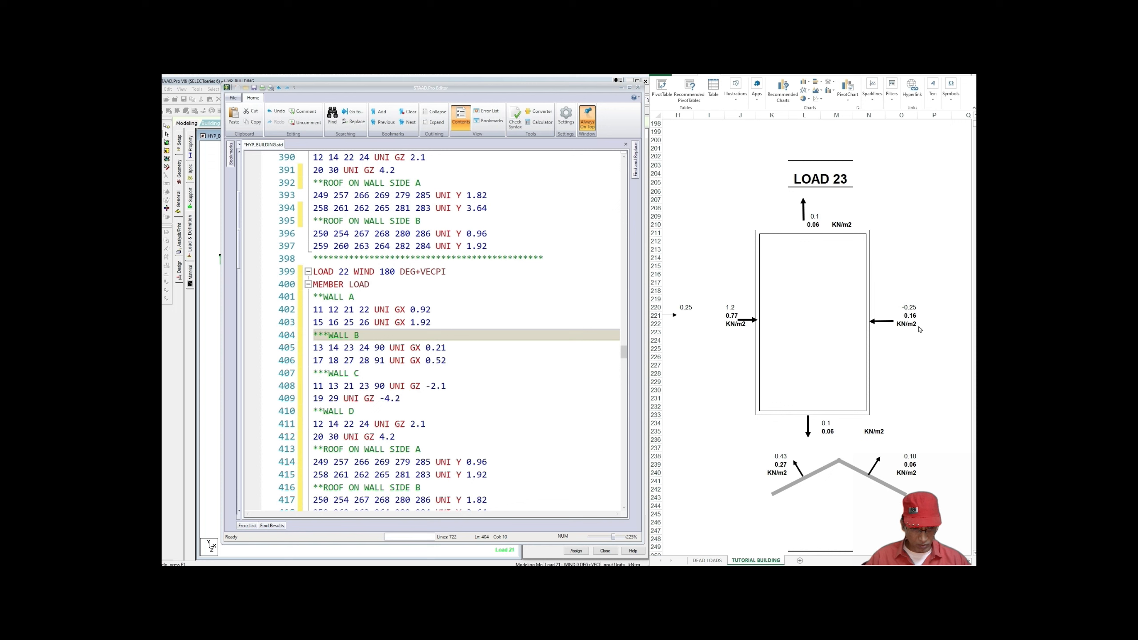
pyautogui.scroll(6, 431, 327)
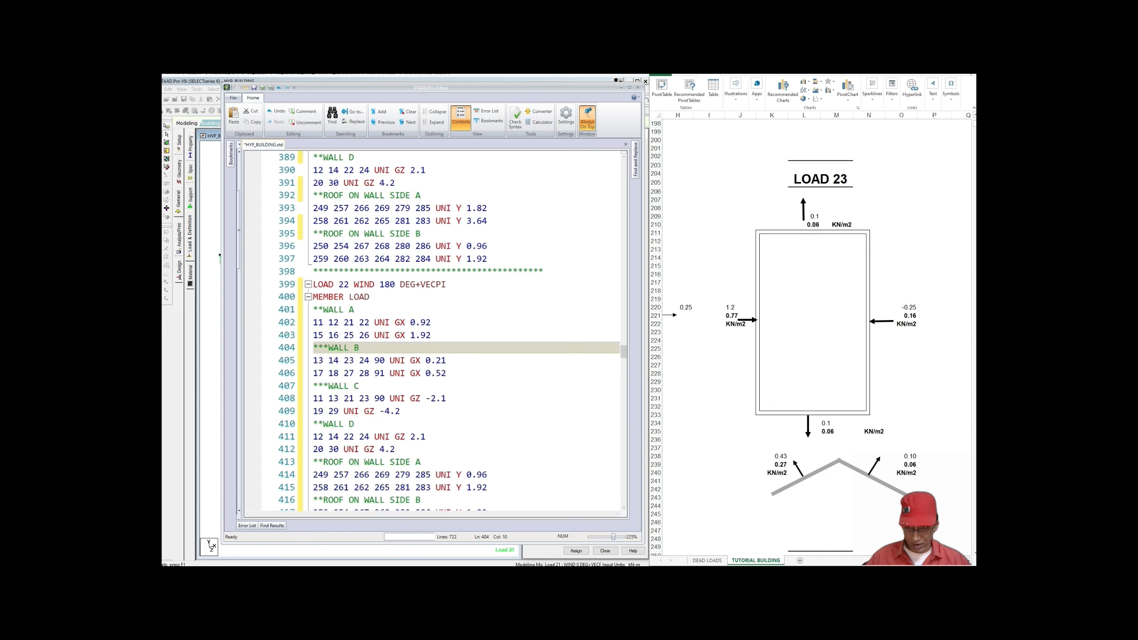
pyautogui.scroll(-1, 430, 332)
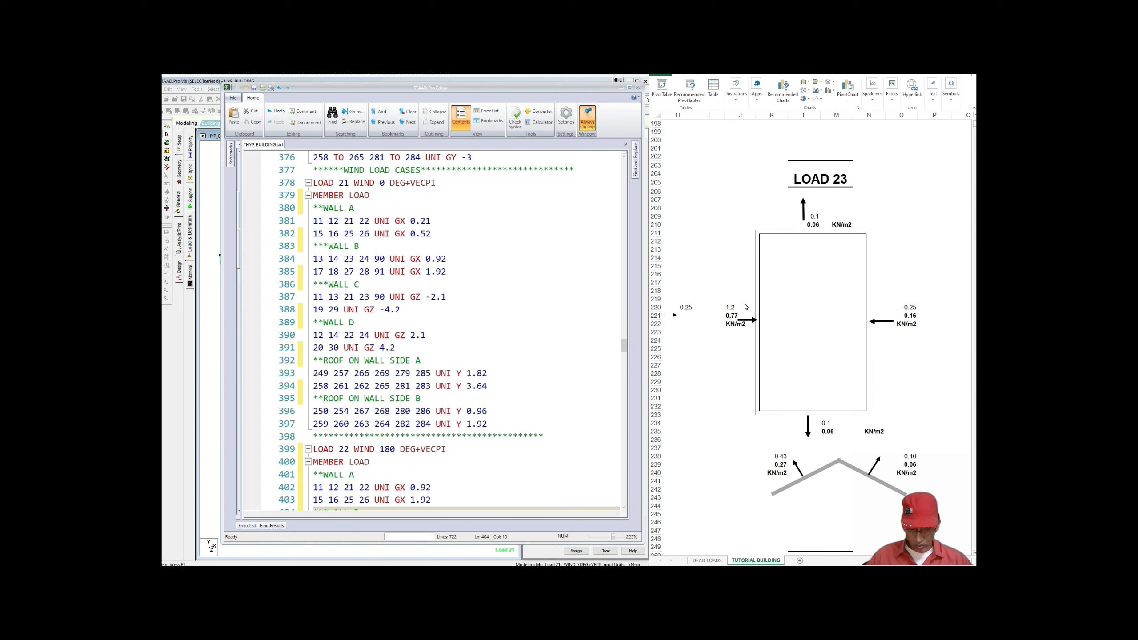
pyautogui.moveTo(313, 196); pyautogui.dragTo(488, 424)
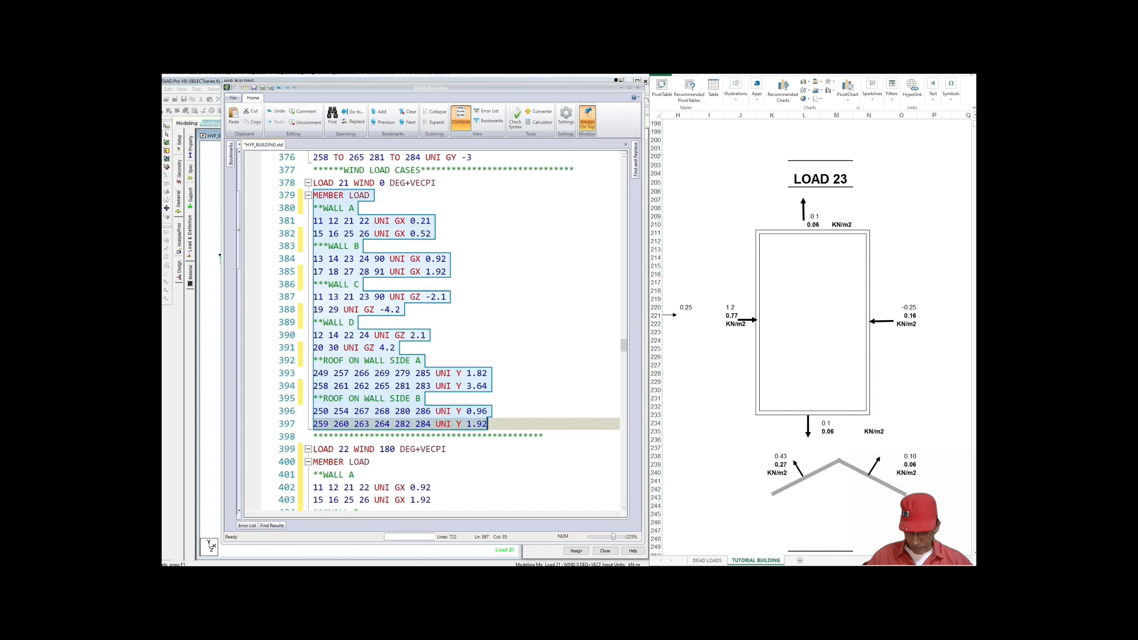
pyautogui.rightClick(426, 396)
pyautogui.click(443, 417)
pyautogui.scroll(-5, 443, 417)
pyautogui.scroll(-7, 430, 332)
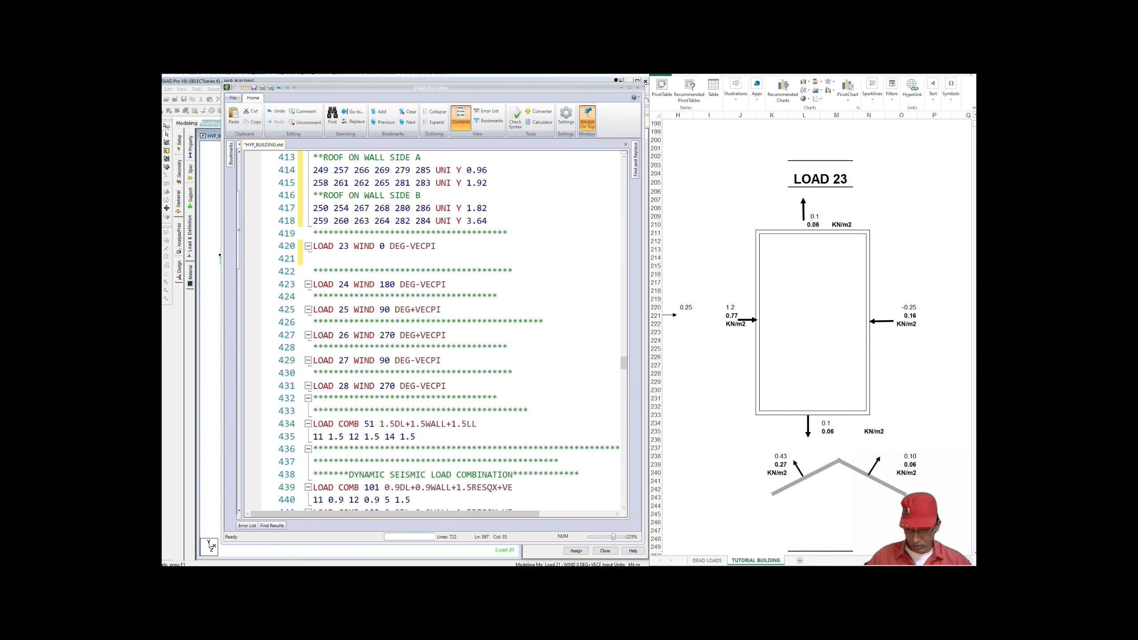
pyautogui.click(315, 259)
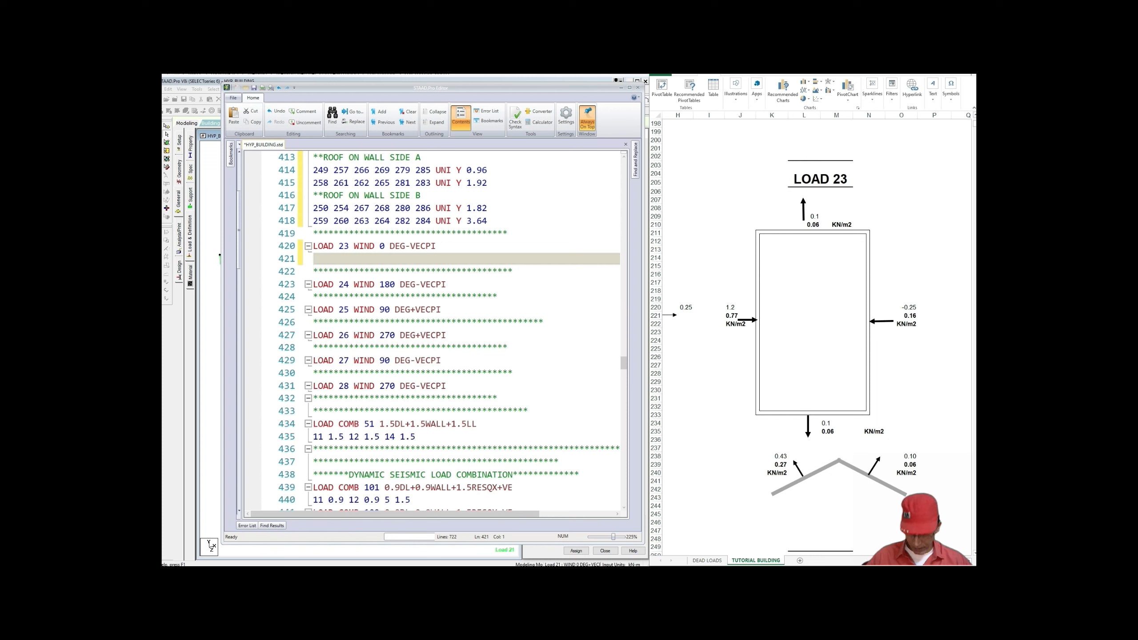
pyautogui.hotkey('ctrl', 'v')
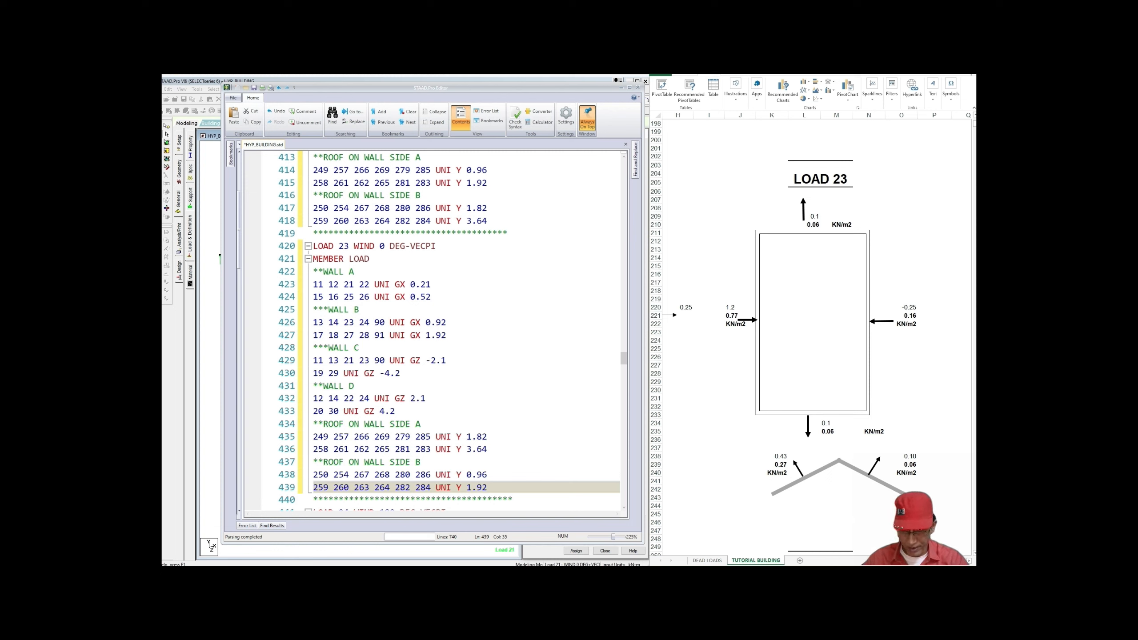
# Step: Retype LOAD 23's first wall A load 0.21 as 1.54, then return to the LOAD 23 header
pyautogui.moveTo(410, 284); pyautogui.dragTo(432, 284)
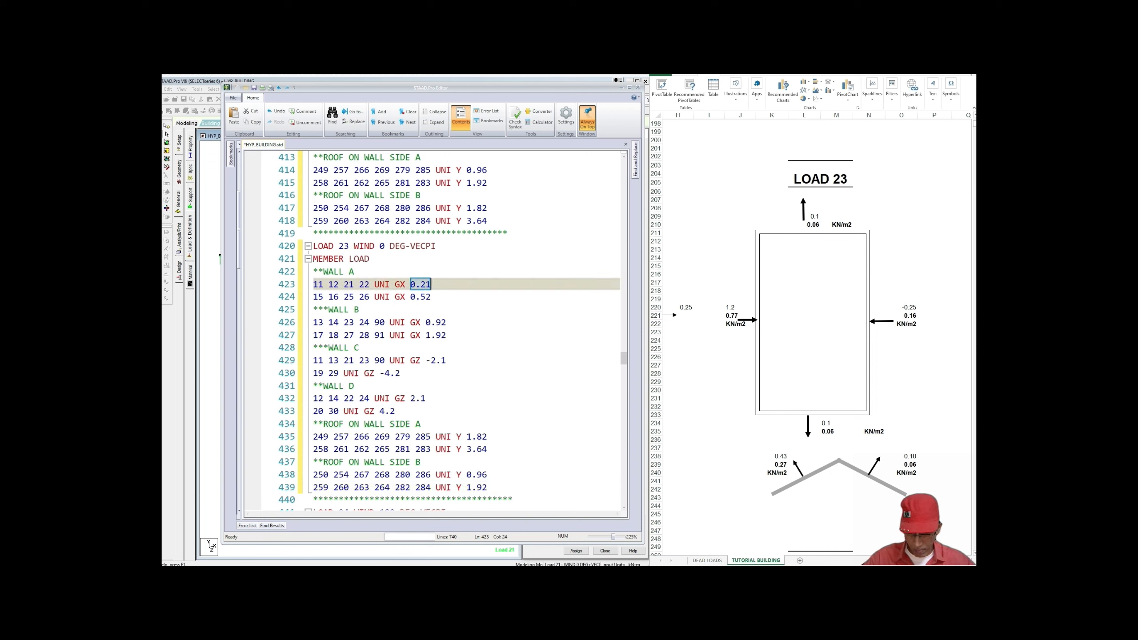
pyautogui.write('1')
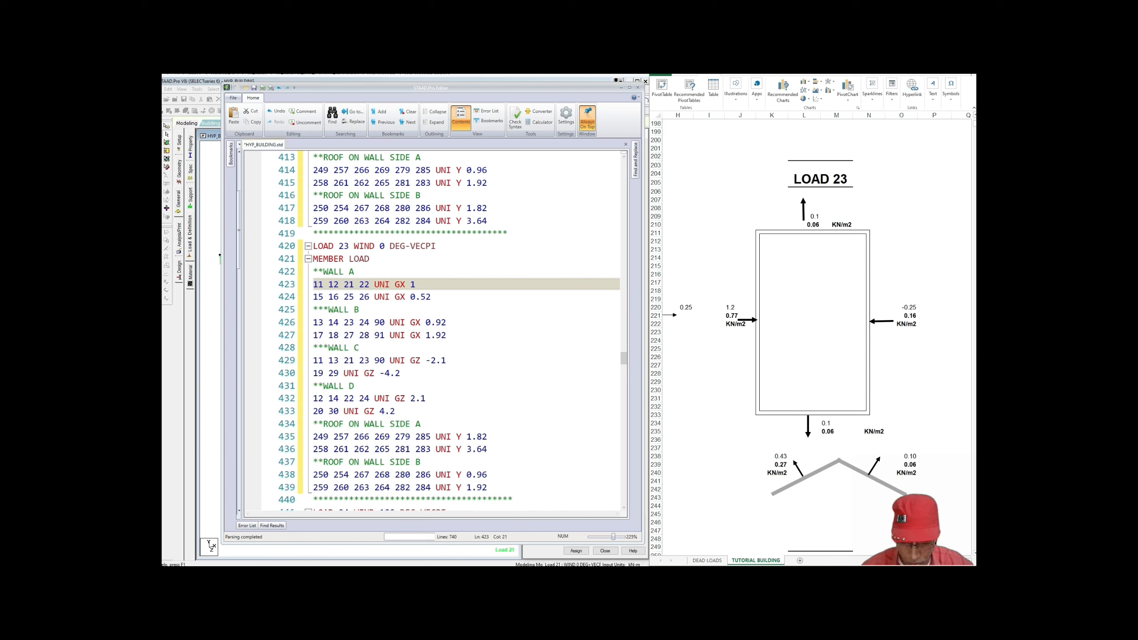
pyautogui.write('.')
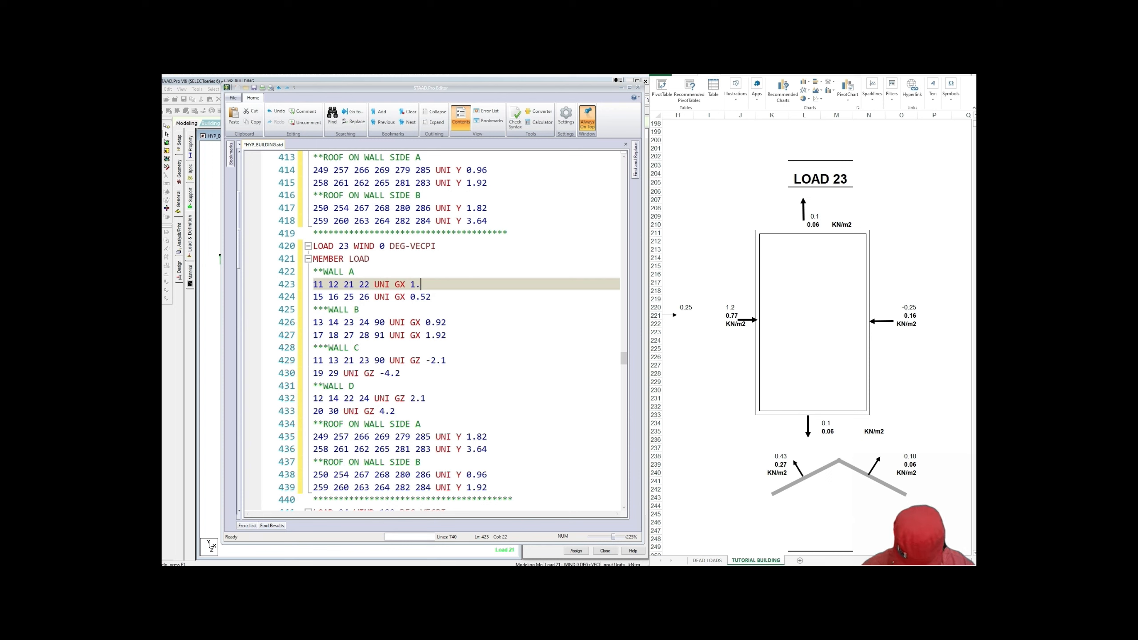
pyautogui.write('54')
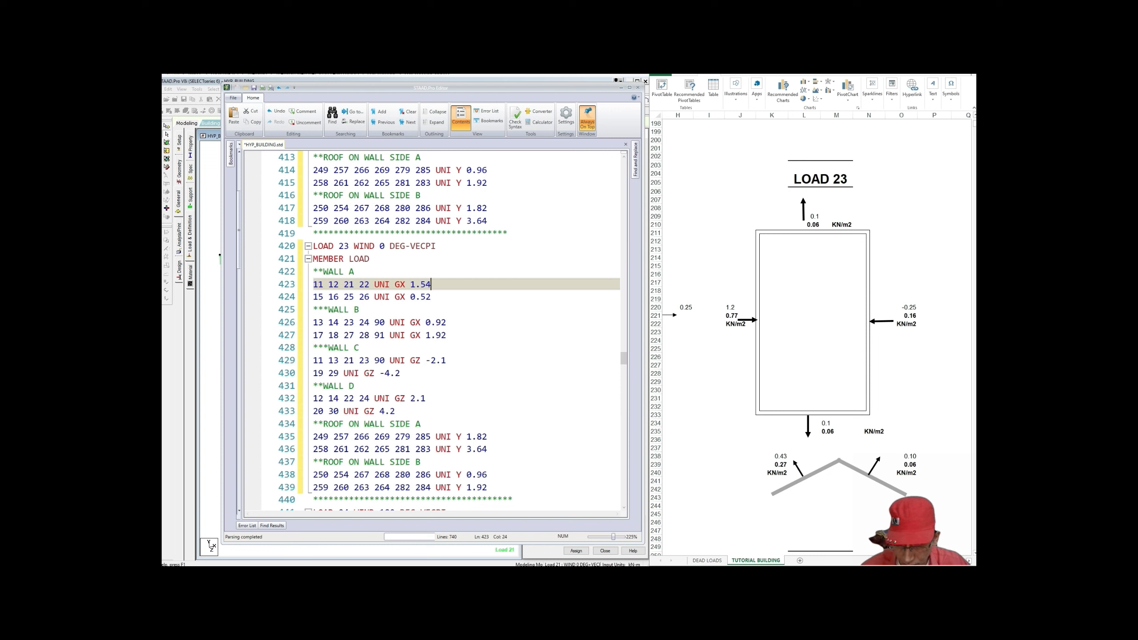
pyautogui.moveTo(411, 297); pyautogui.dragTo(431, 300)
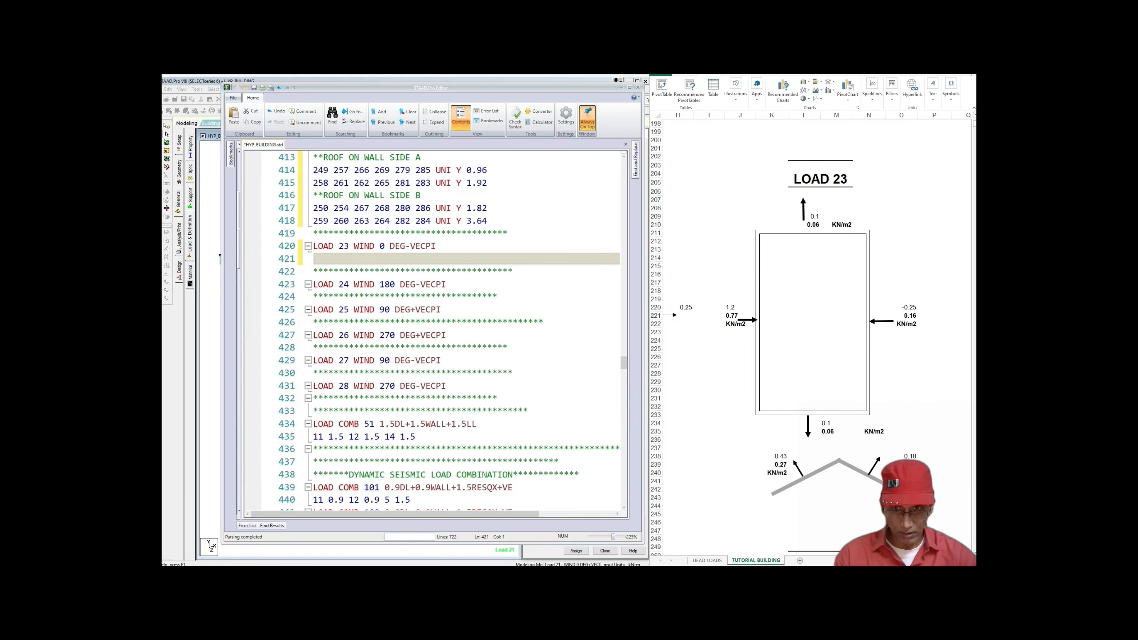
pyautogui.click(436, 246)
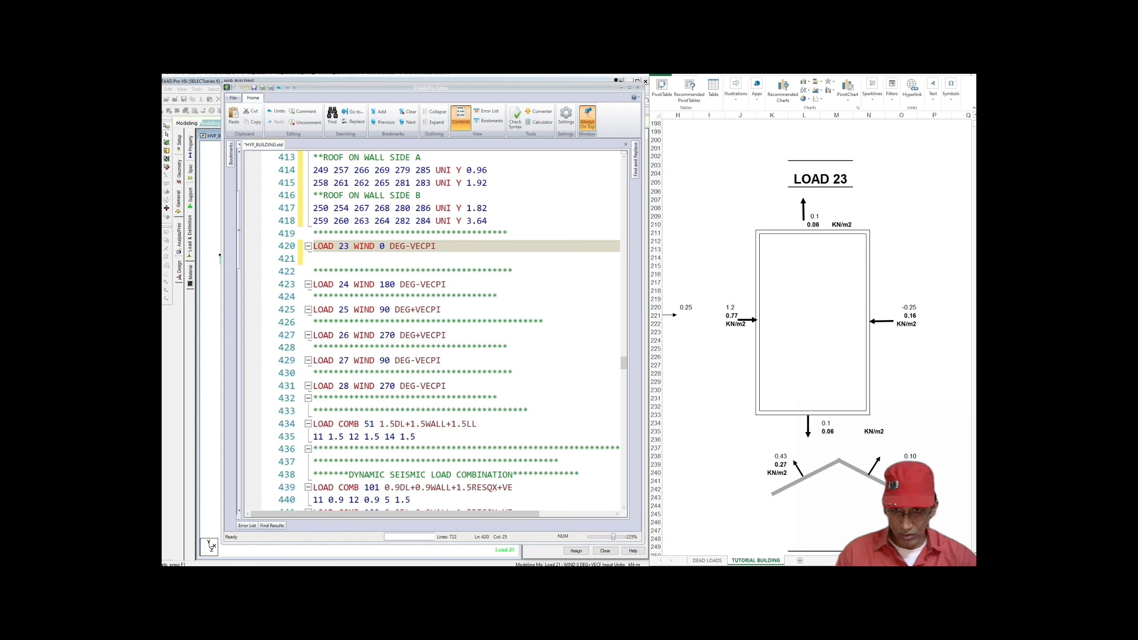
# Step: Paste LOAD 21's member loads (lines 379–397) onto a new line below the LOAD 23 header
pyautogui.click(448, 284)
pyautogui.scroll(11, 448, 284)
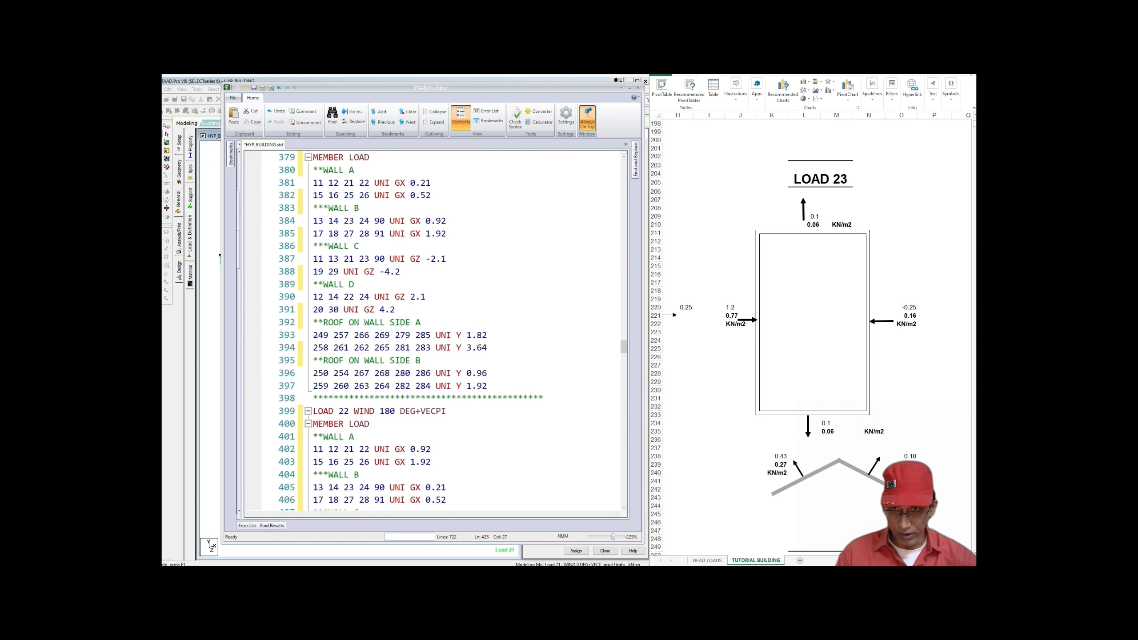
pyautogui.scroll(2, 432, 331)
pyautogui.moveTo(313, 233); pyautogui.dragTo(487, 461)
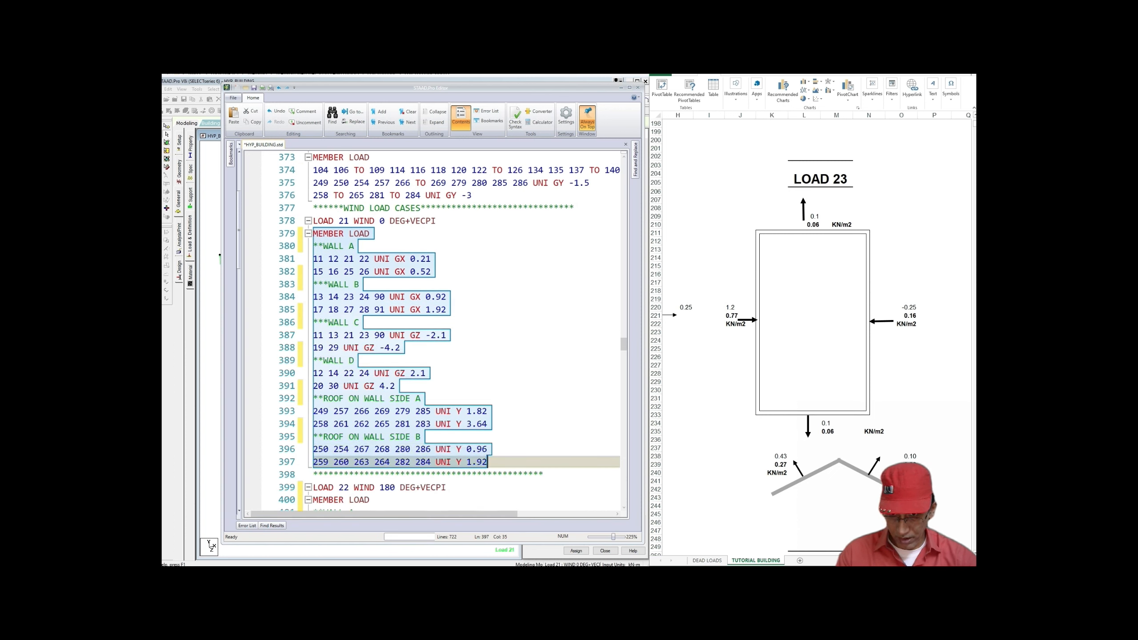
pyautogui.rightClick(406, 429)
pyautogui.click(426, 457)
pyautogui.scroll(-11, 432, 332)
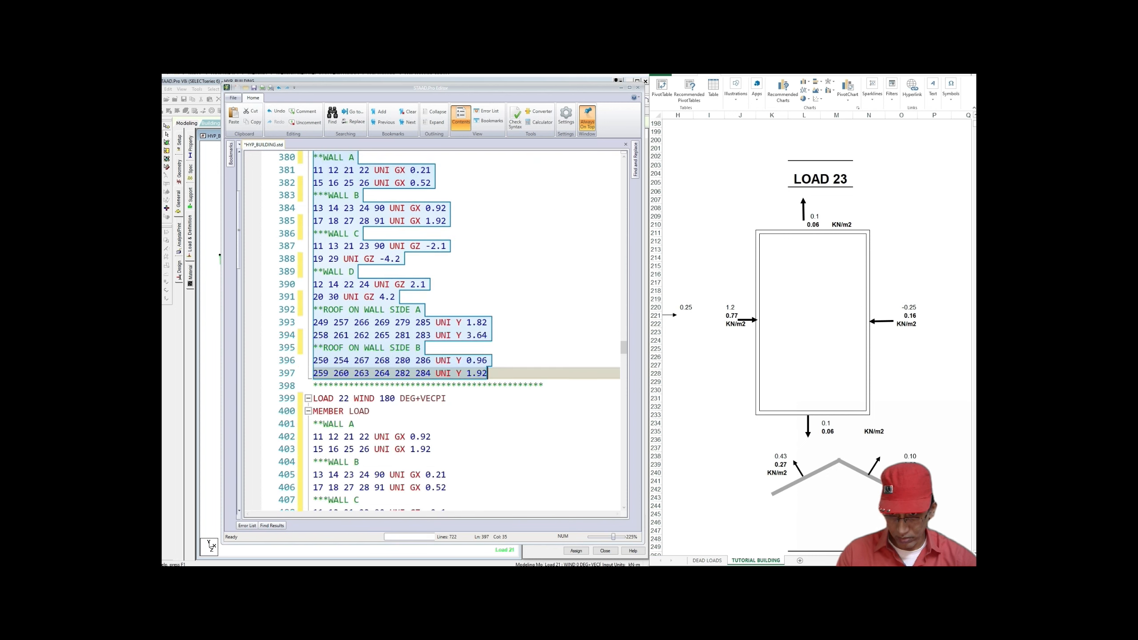
pyautogui.click(437, 348)
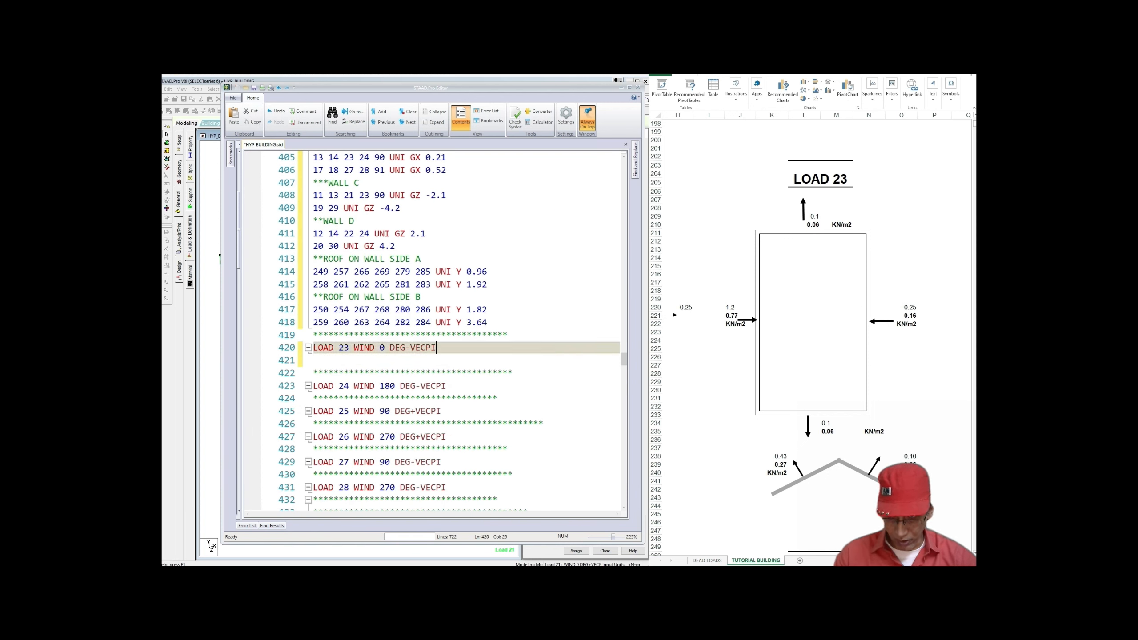
pyautogui.press('Return')
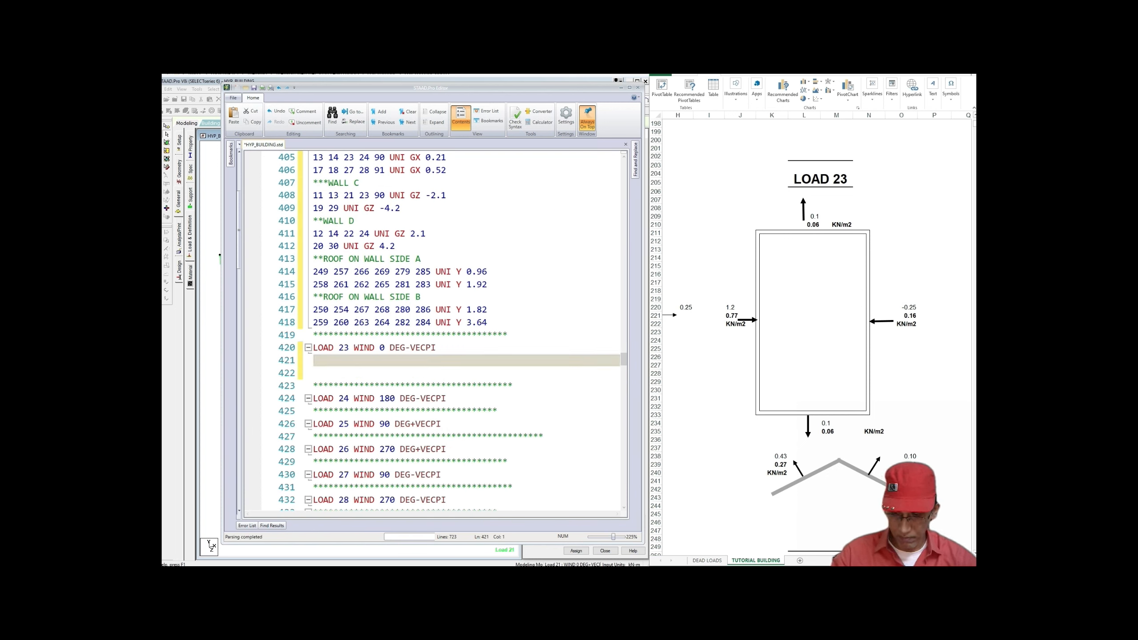
pyautogui.hotkey('ctrl', 'v')
pyautogui.scroll(-2, 433, 331)
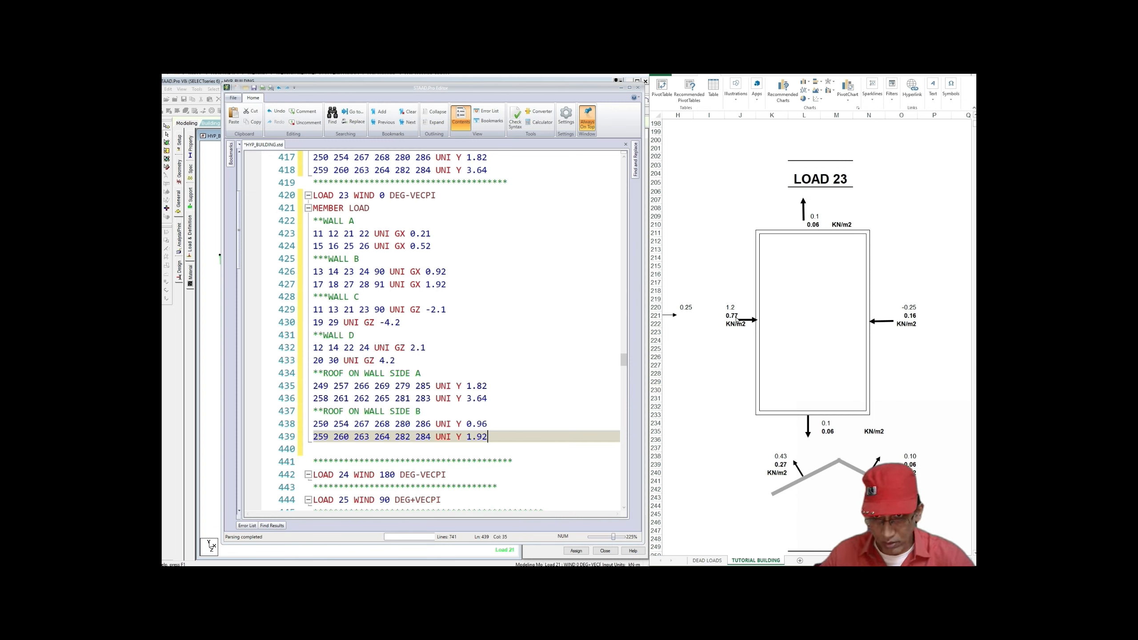
# Step: Set LOAD 23's wall A loads on lines 423–424 to 1.54 and 3.08
pyautogui.click(416, 233)
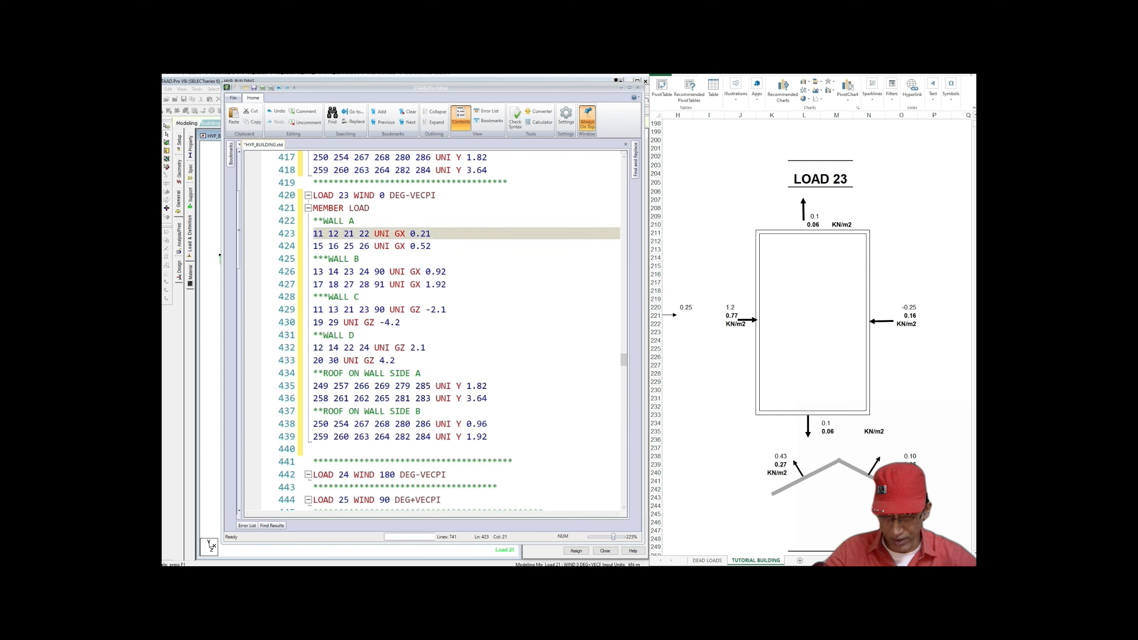
pyautogui.moveTo(411, 234); pyautogui.dragTo(421, 234)
pyautogui.hotkey('shift', 'End')
pyautogui.write('1.')
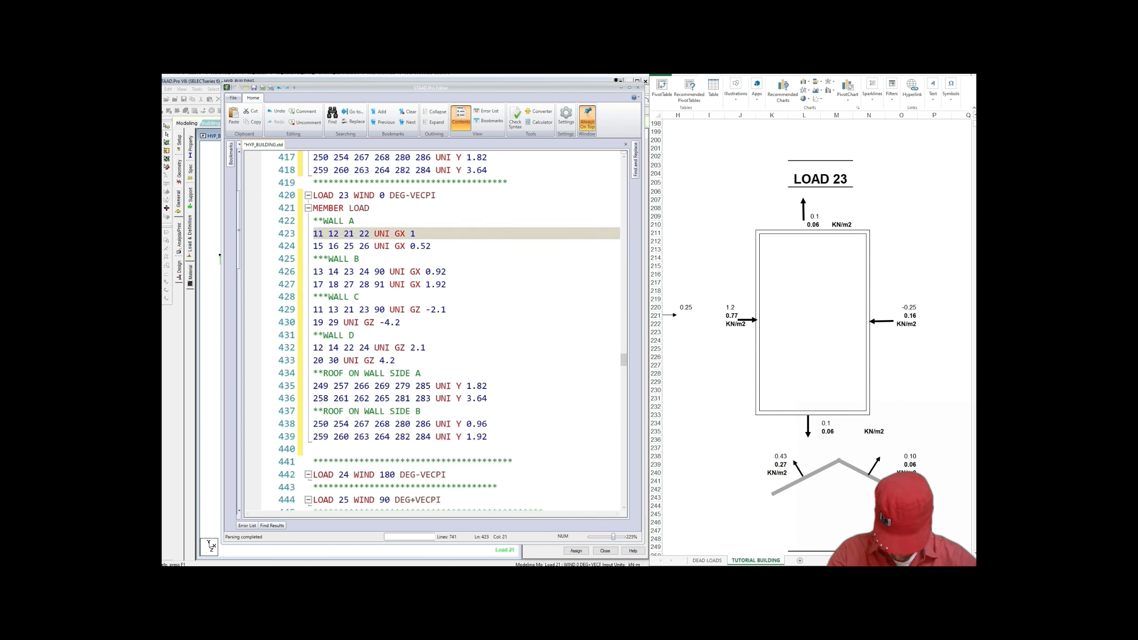
pyautogui.write('54')
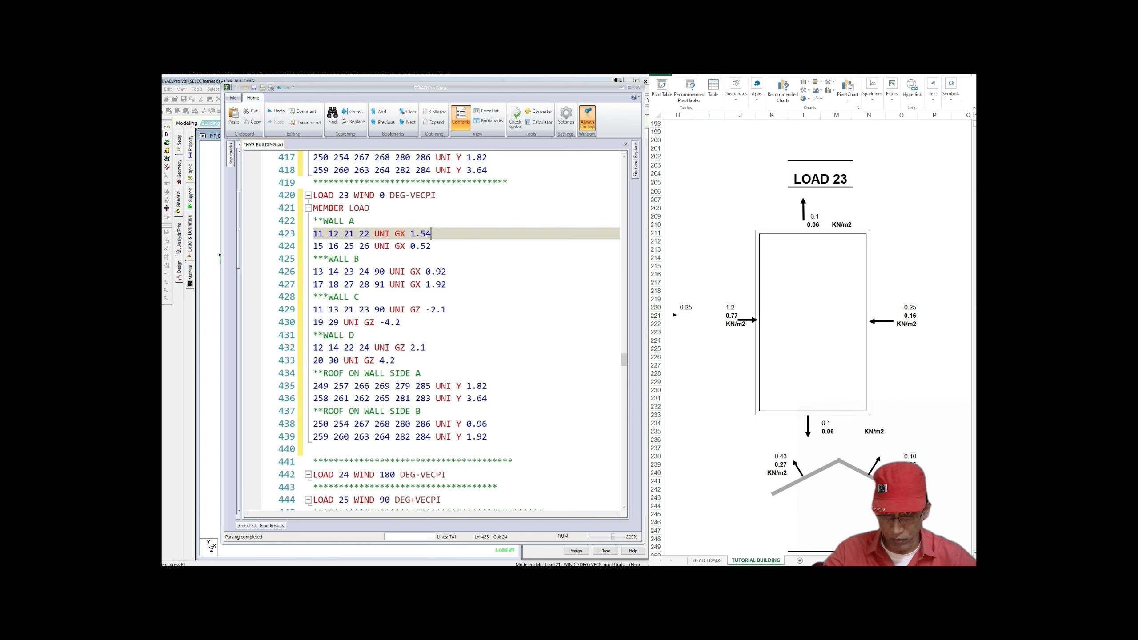
pyautogui.press('Down')
pyautogui.press('Left')
pyautogui.press('Left')
pyautogui.press('Left')
pyautogui.press('Left')
pyautogui.hotkey('shift', 'Right')
pyautogui.hotkey('shift', 'Right')
pyautogui.hotkey('shift', 'Right')
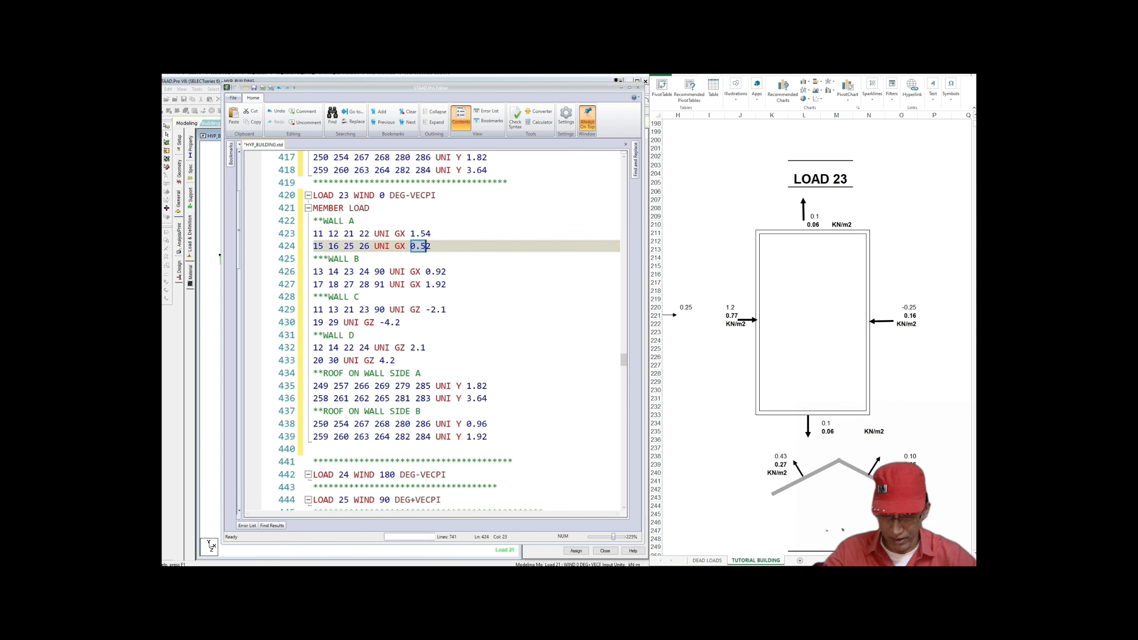
pyautogui.hotkey('shift', 'Right')
pyautogui.write('3')
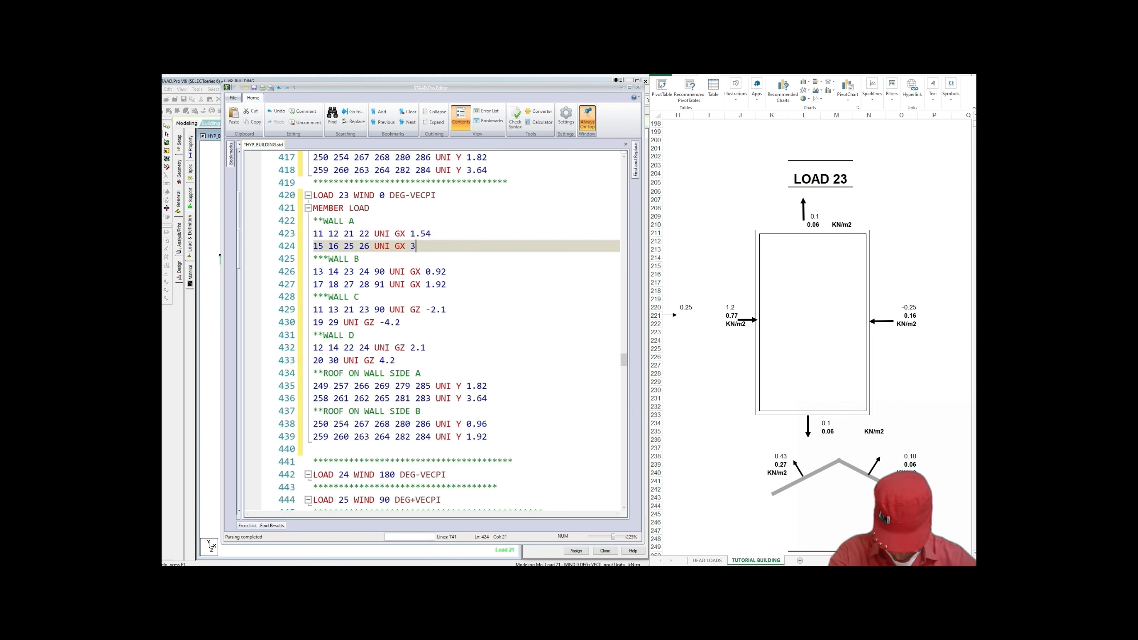
pyautogui.write('.08')
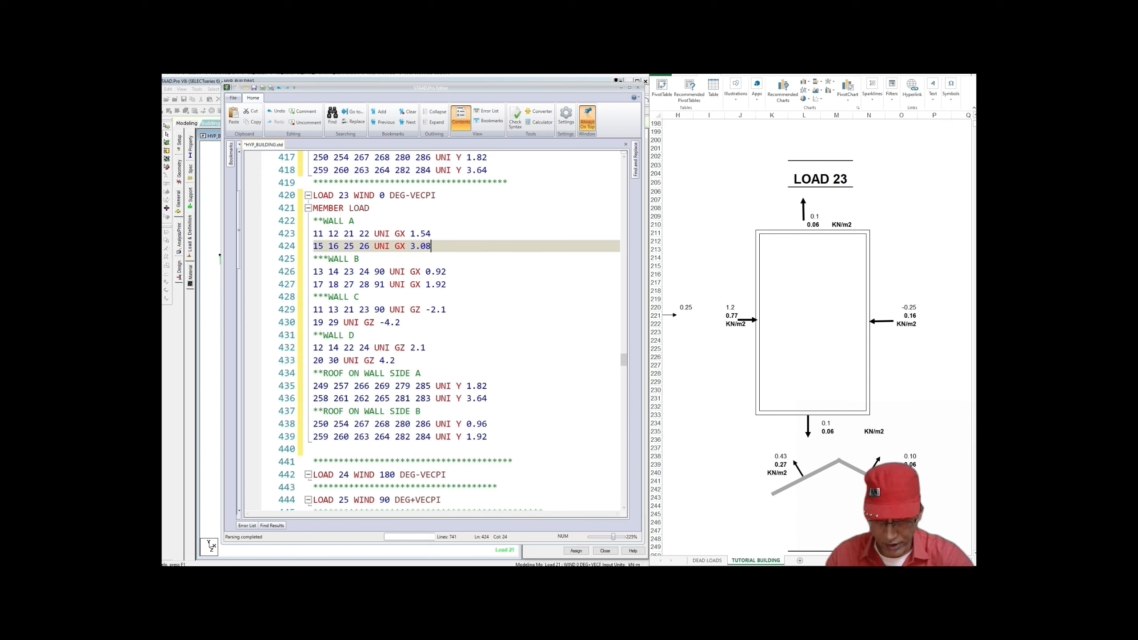
# Step: Set wall B loads on lines 426–427 to -0.32 and -0.64
pyautogui.moveTo(425, 271); pyautogui.dragTo(447, 272)
pyautogui.write('-0.')
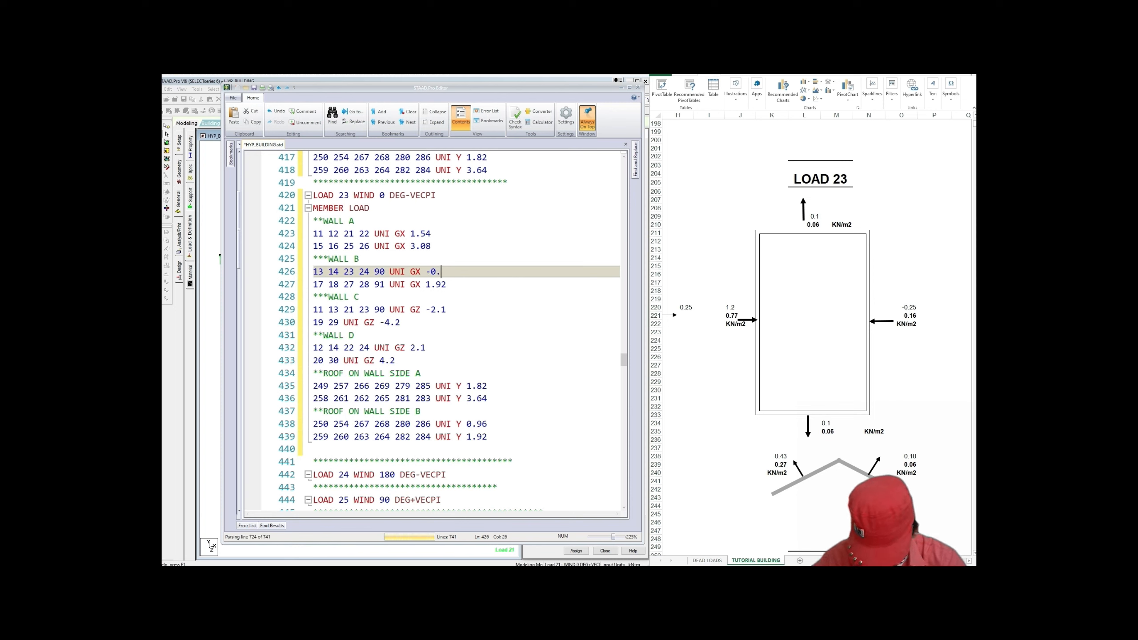
pyautogui.write('32')
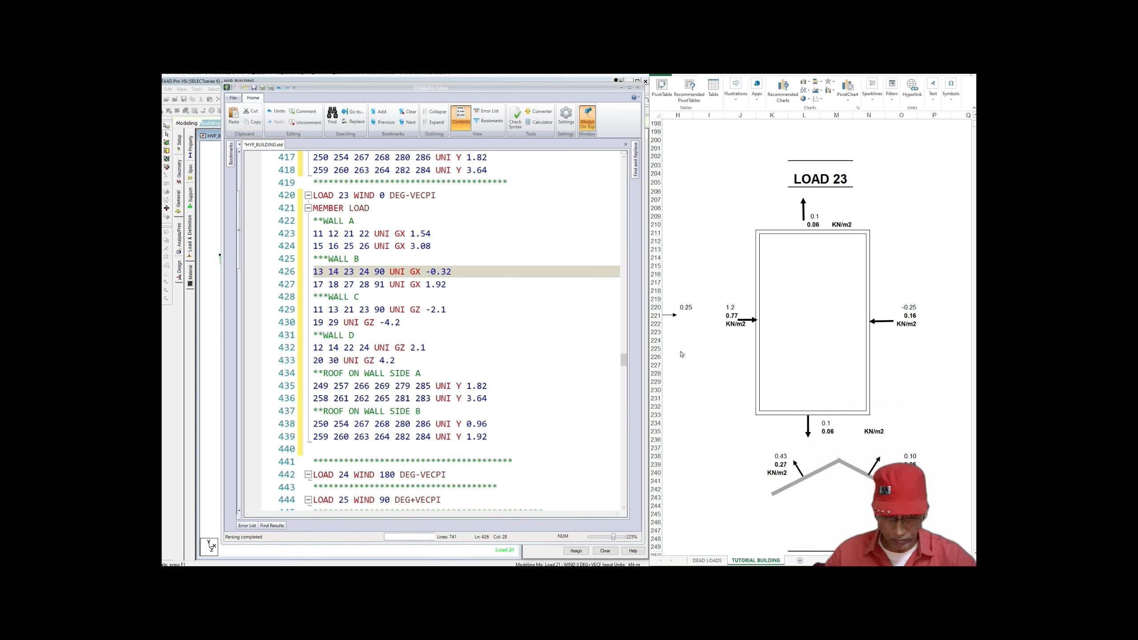
pyautogui.scroll(-2, 780, 236)
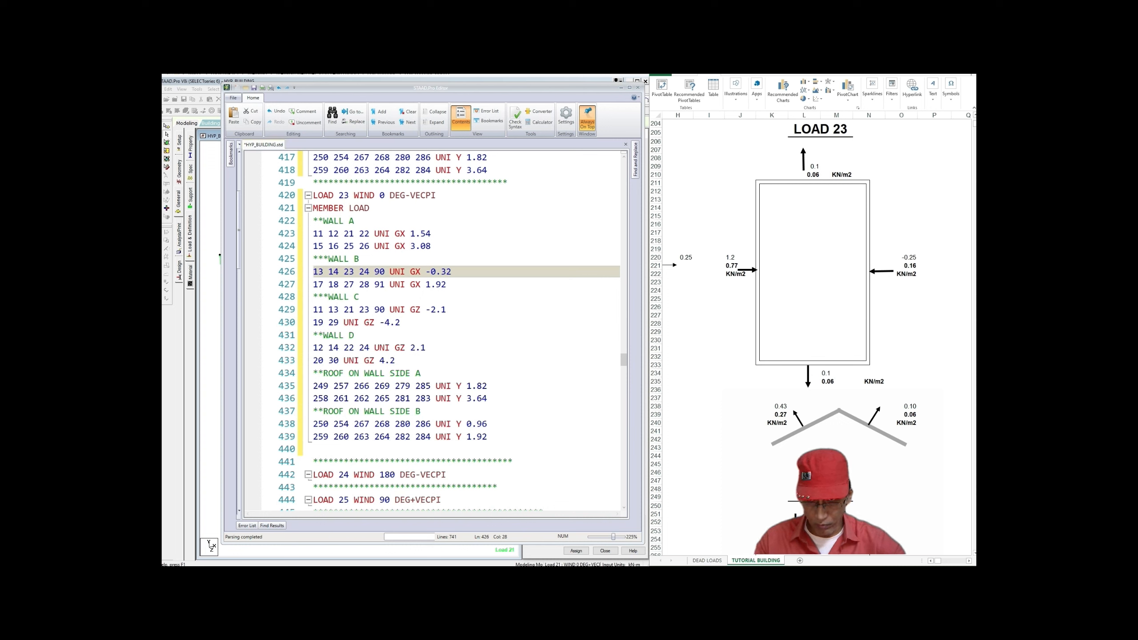
pyautogui.doubleClick(442, 285)
pyautogui.write('-0.6')
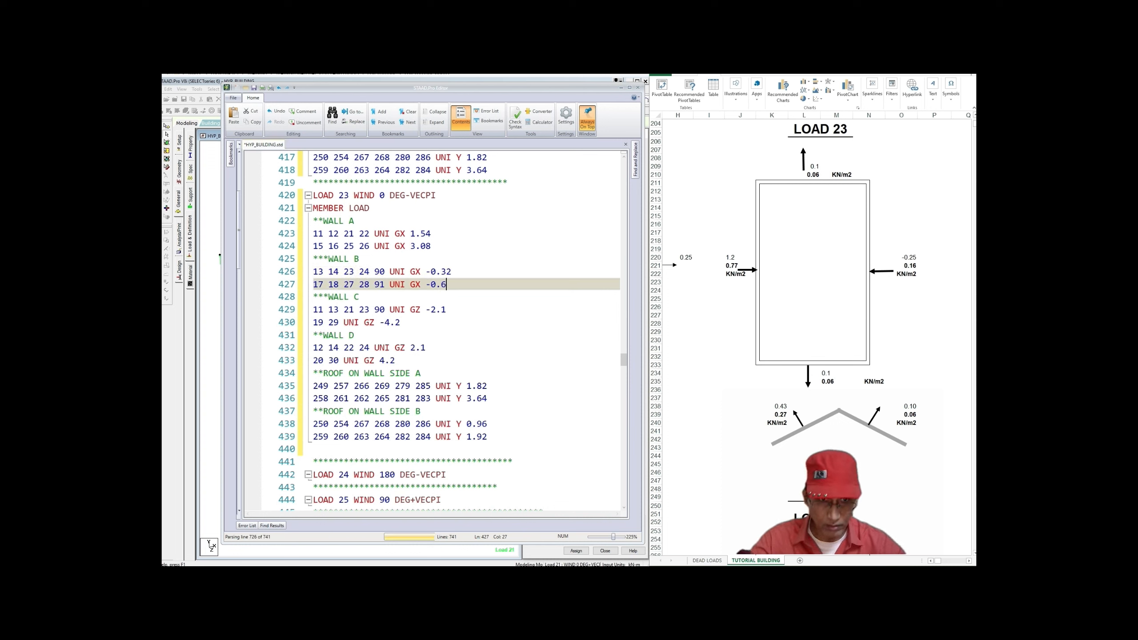
pyautogui.write('4')
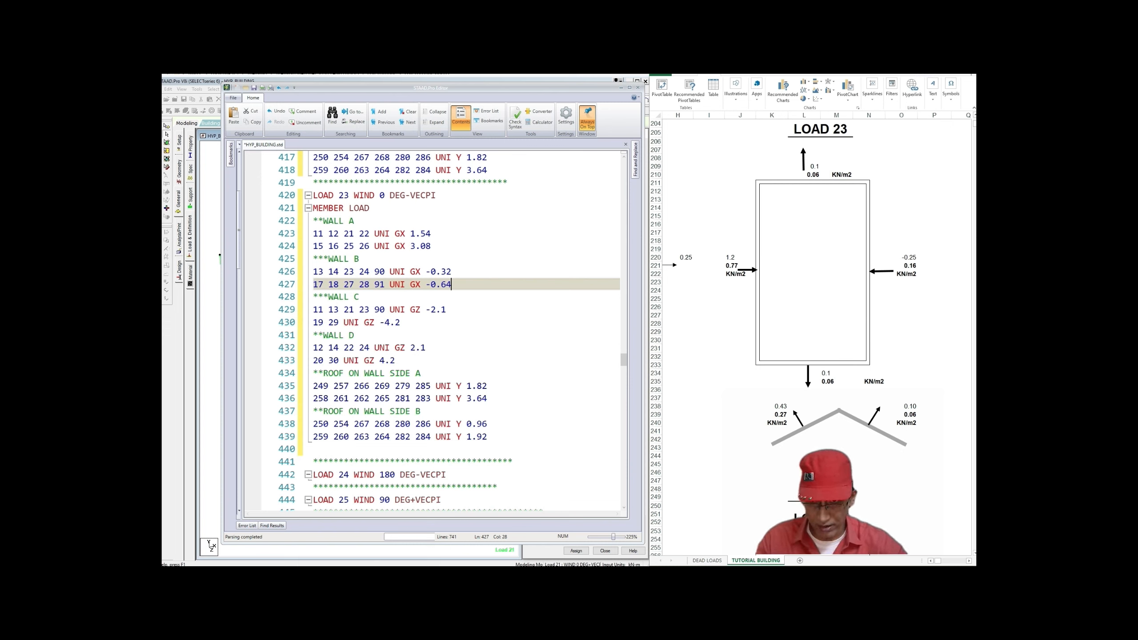
# Step: Replace the 2.1/4.2 loads with 0.18/0.36 for wall C (lines 429–430) and wall D (lines 432–433)
pyautogui.moveTo(431, 309); pyautogui.dragTo(447, 310)
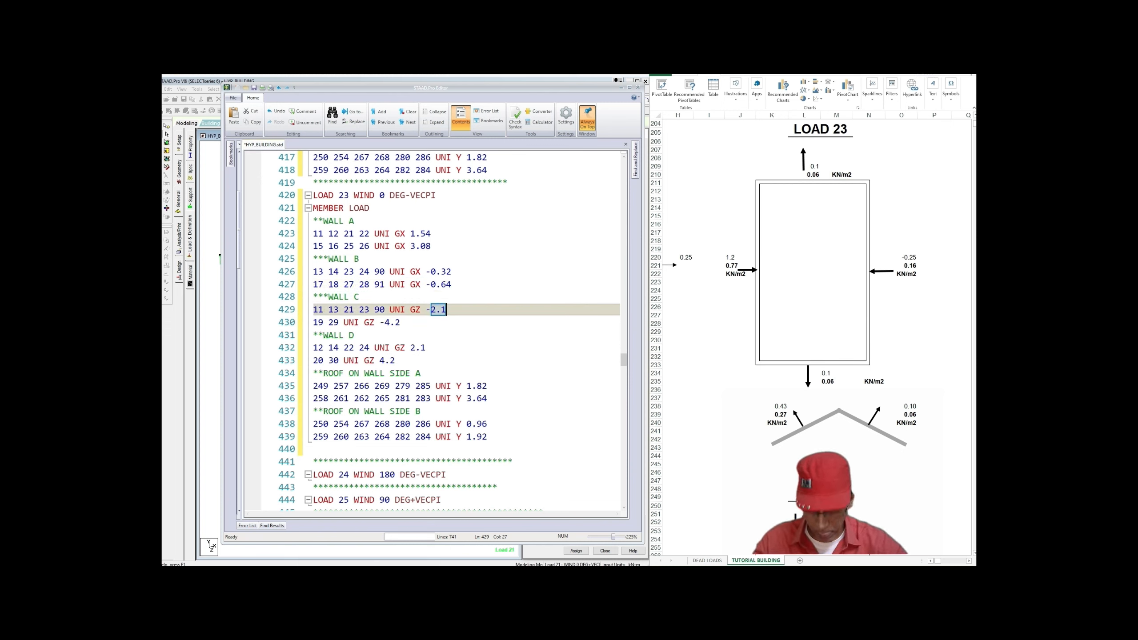
pyautogui.write('0.18')
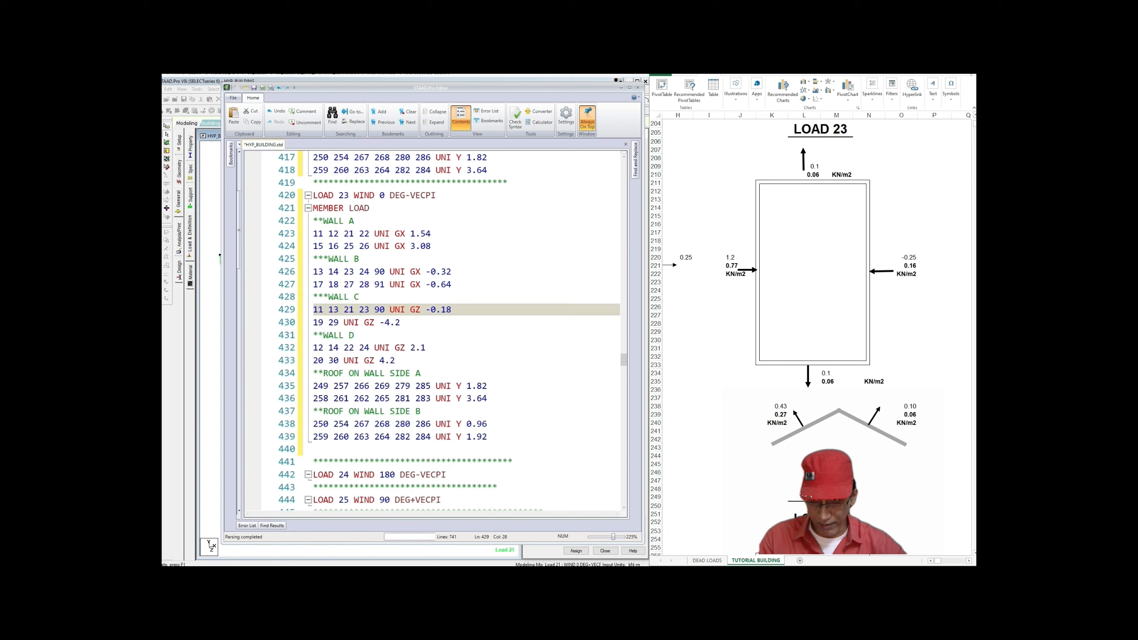
pyautogui.moveTo(385, 322); pyautogui.dragTo(400, 322)
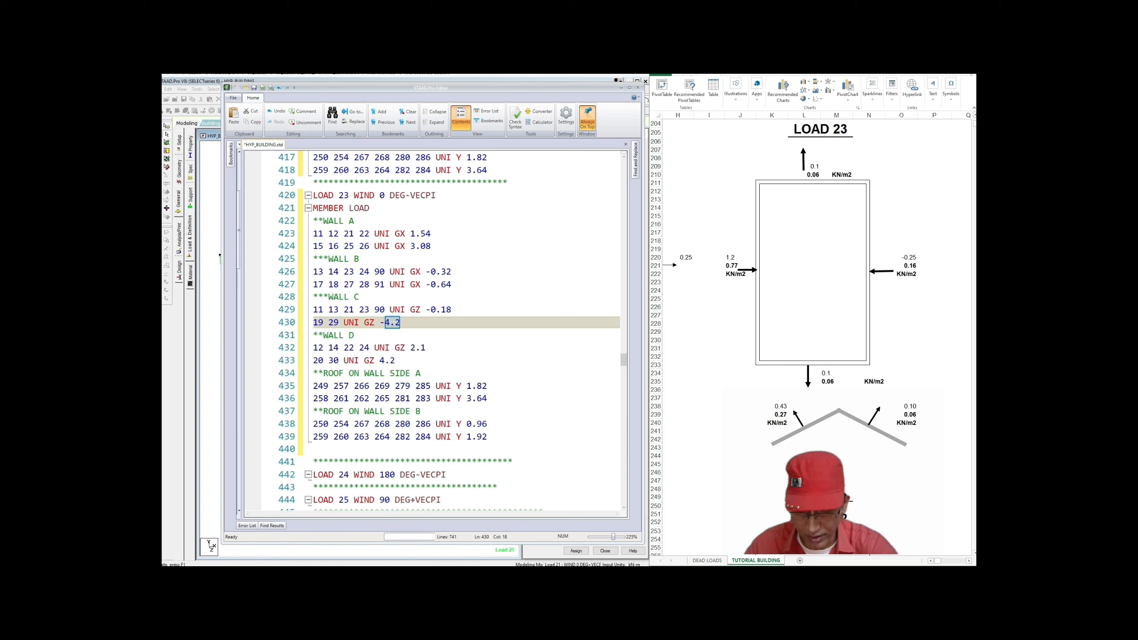
pyautogui.write('0.36')
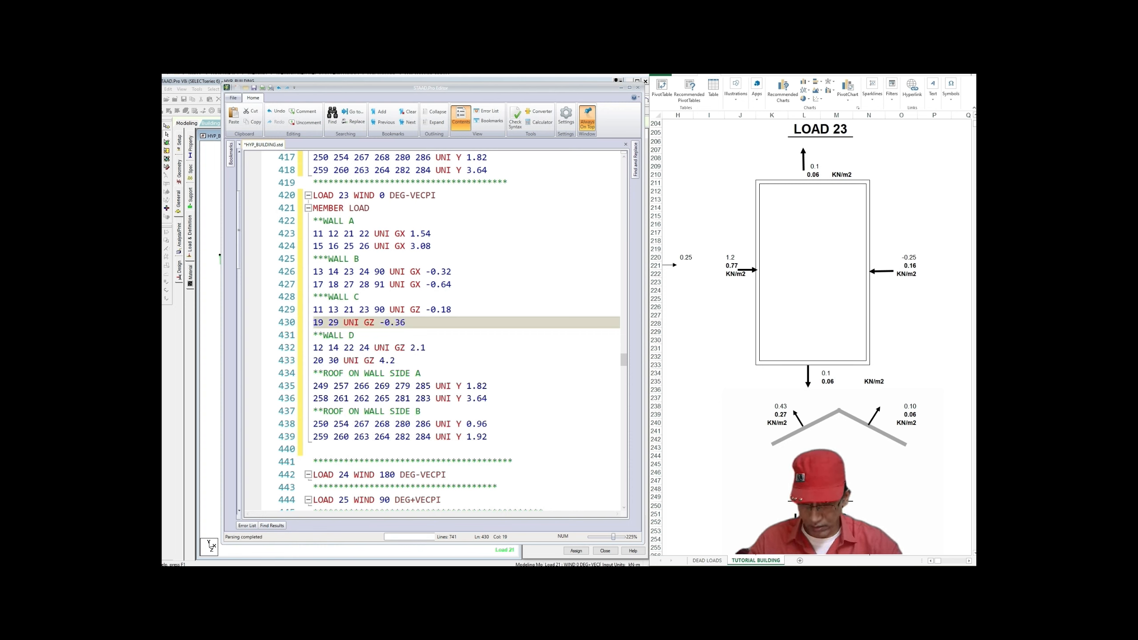
pyautogui.moveTo(410, 348); pyautogui.dragTo(426, 348)
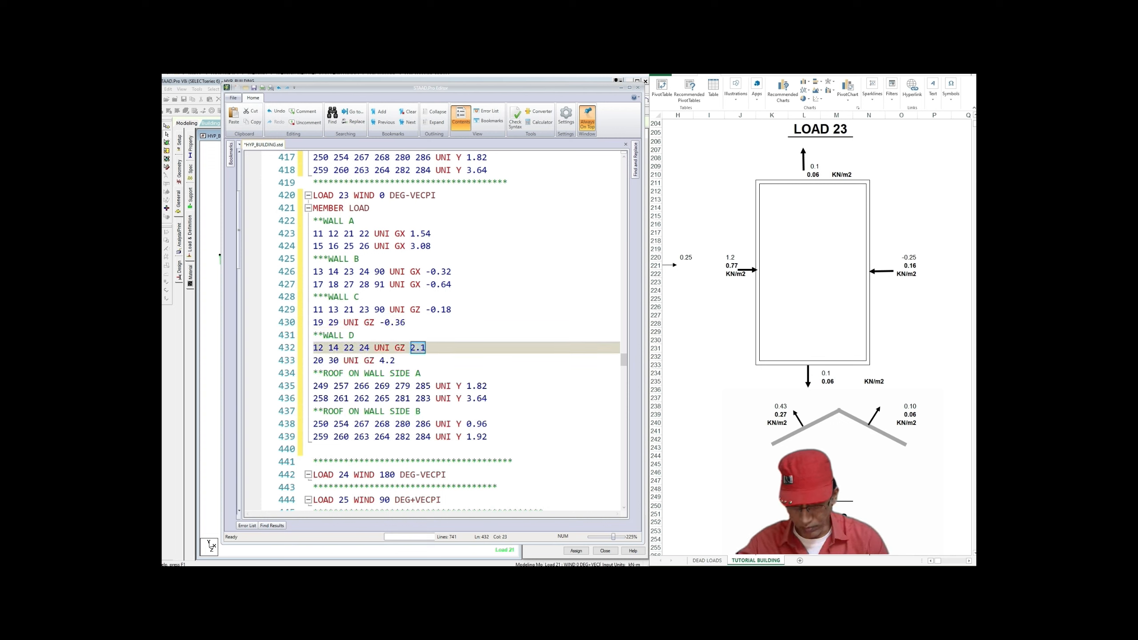
pyautogui.write('0.18')
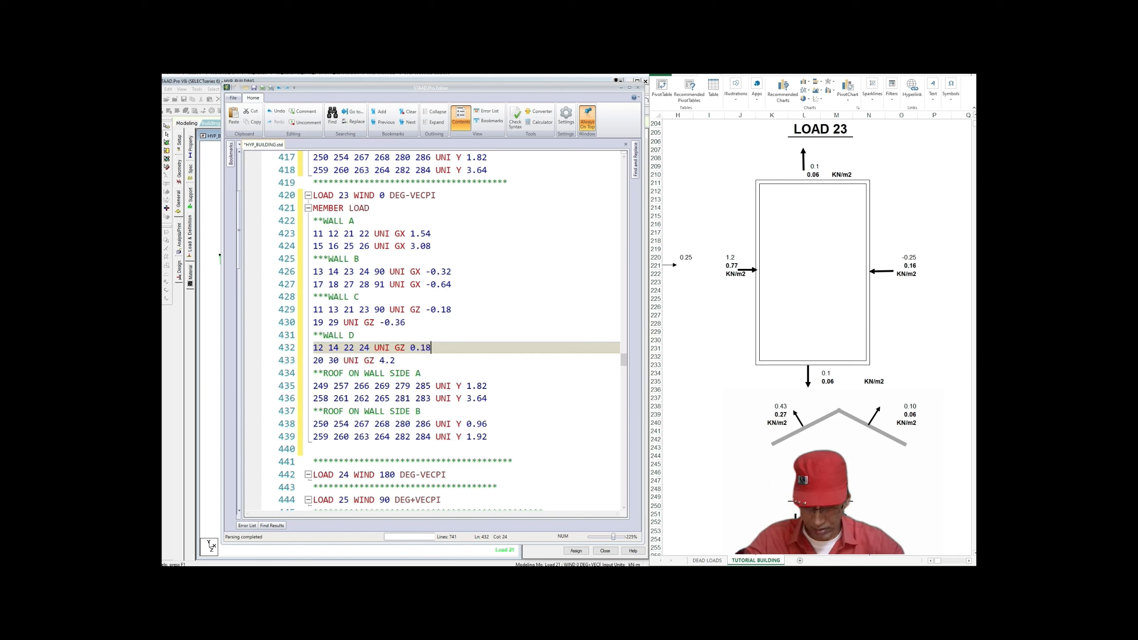
pyautogui.moveTo(380, 360); pyautogui.dragTo(395, 361)
pyautogui.write('0.36')
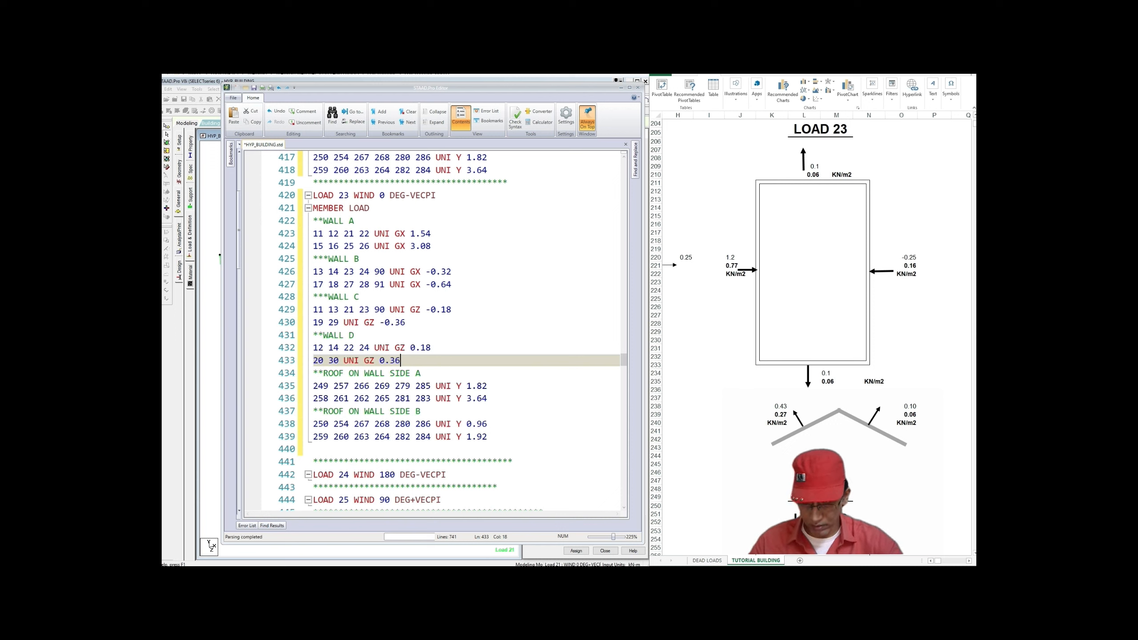
pyautogui.click(420, 373)
pyautogui.scroll(-2, 433, 329)
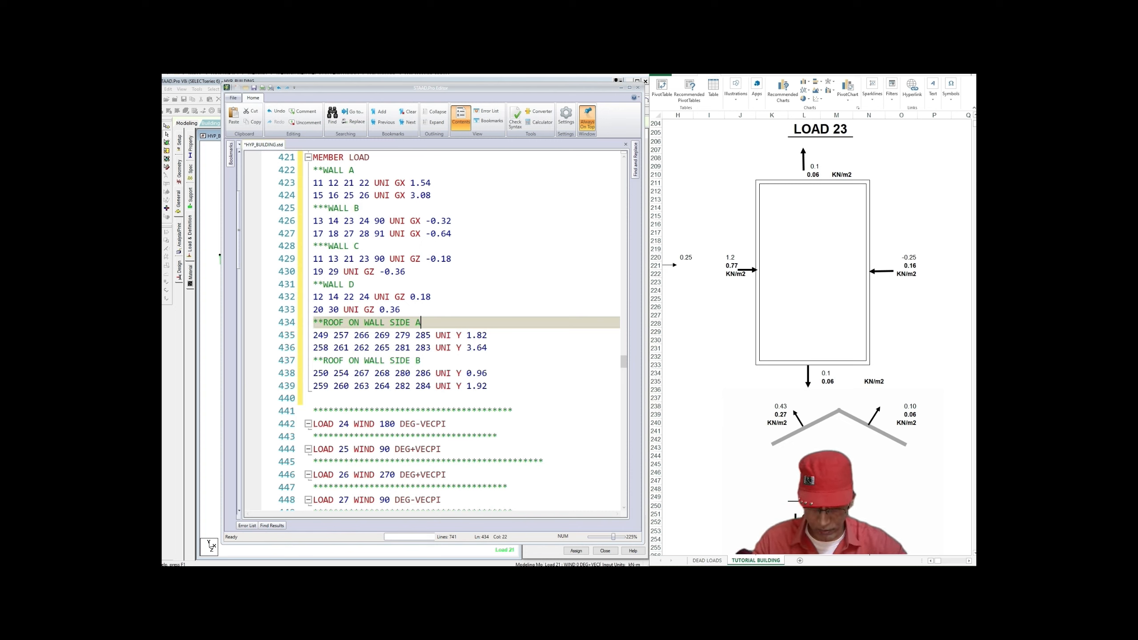
# Step: Set roof side A's second load on line 436 to UNI Y 1.08
pyautogui.doubleClick(477, 334)
pyautogui.write('0.54')
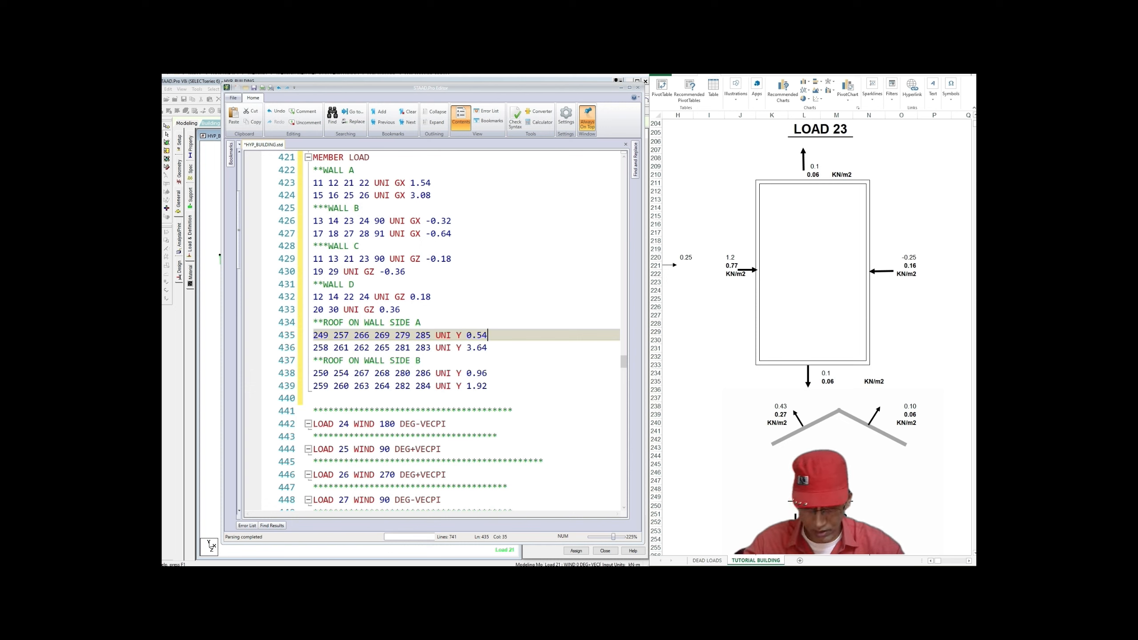
pyautogui.moveTo(466, 348); pyautogui.dragTo(488, 348)
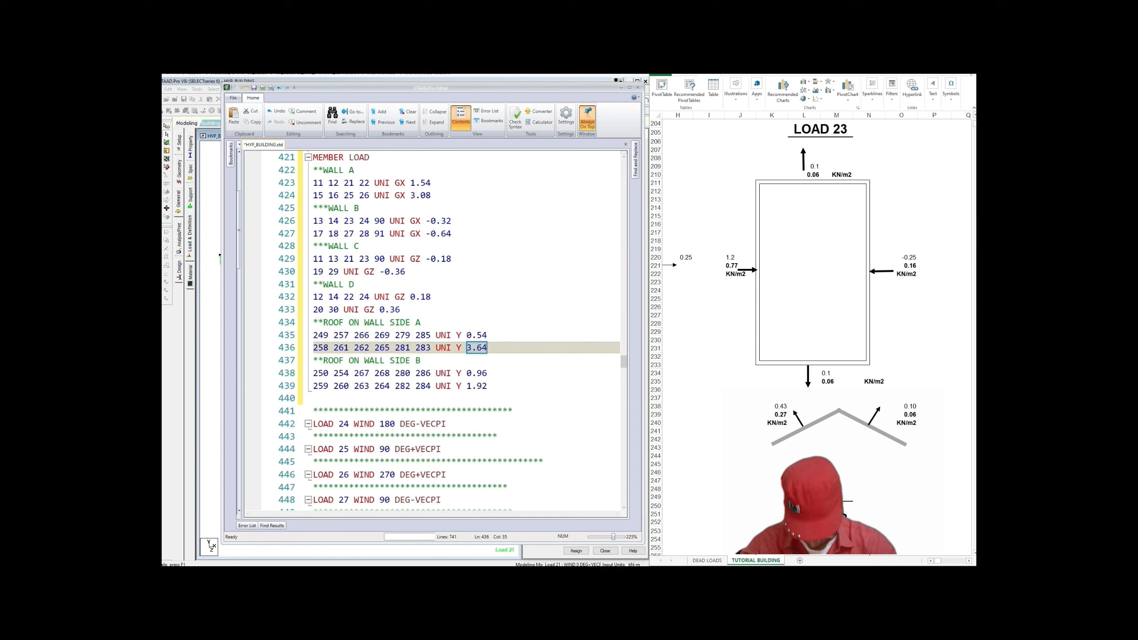
pyautogui.write('1.08')
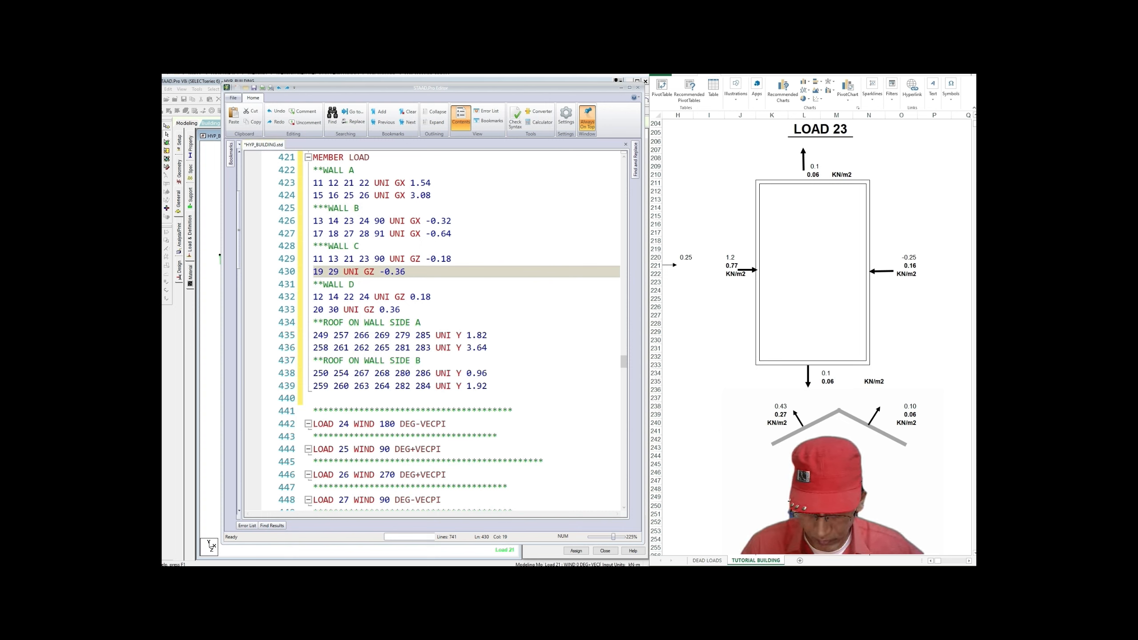
pyautogui.doubleClick(476, 348)
pyautogui.write('1')
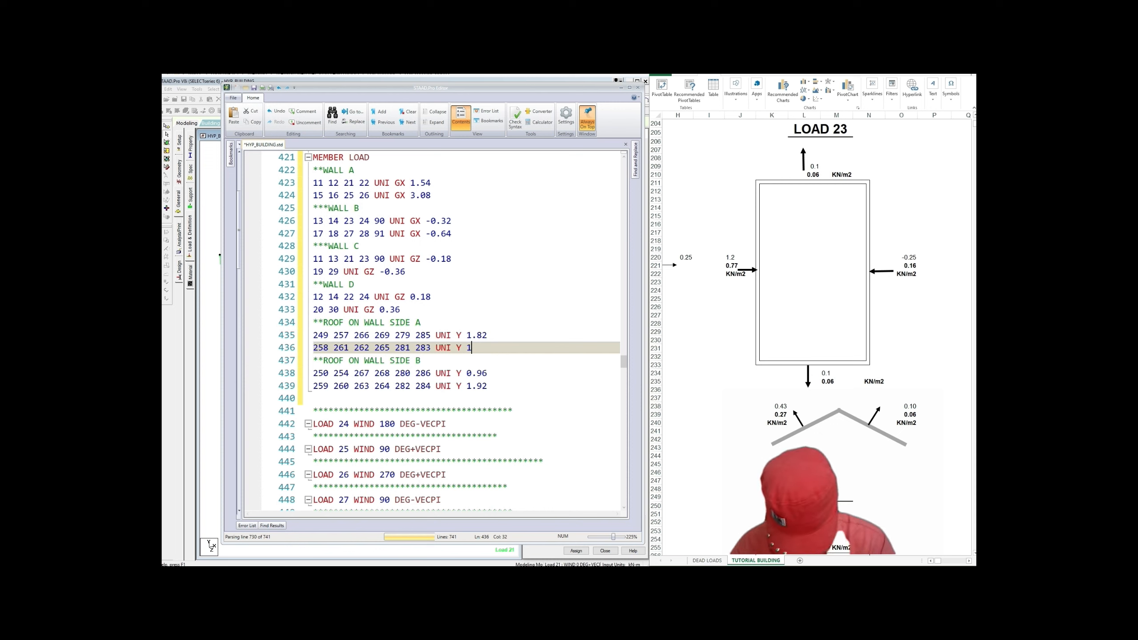
pyautogui.write('.08')
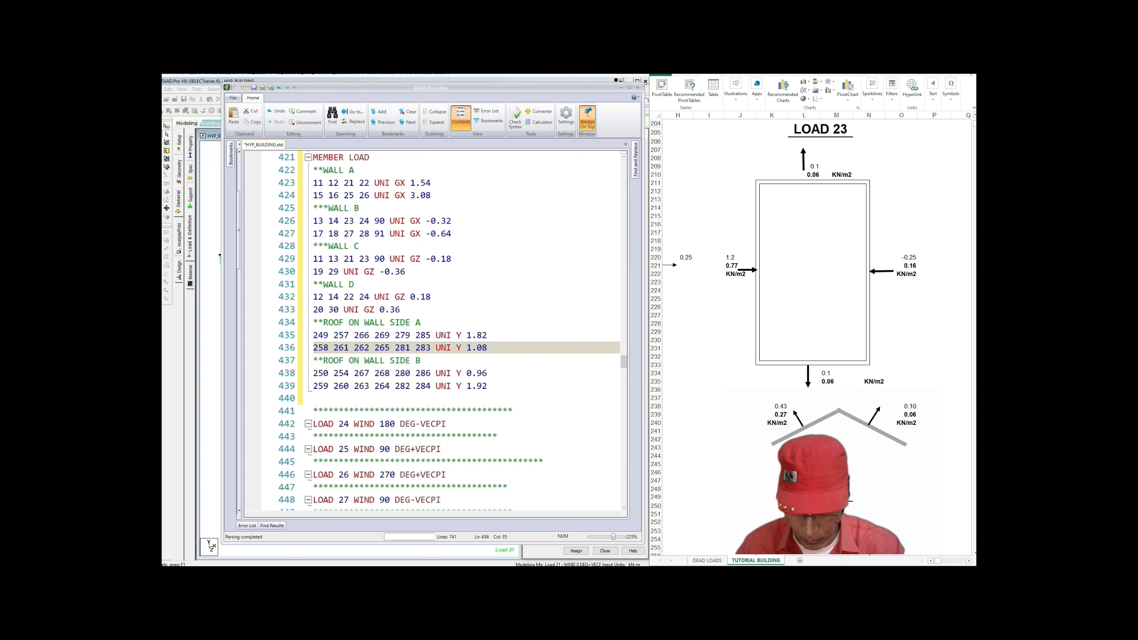
# Step: Set roof side B loads on lines 438–439 to 0.12 and 0.24
pyautogui.moveTo(476, 374); pyautogui.dragTo(488, 374)
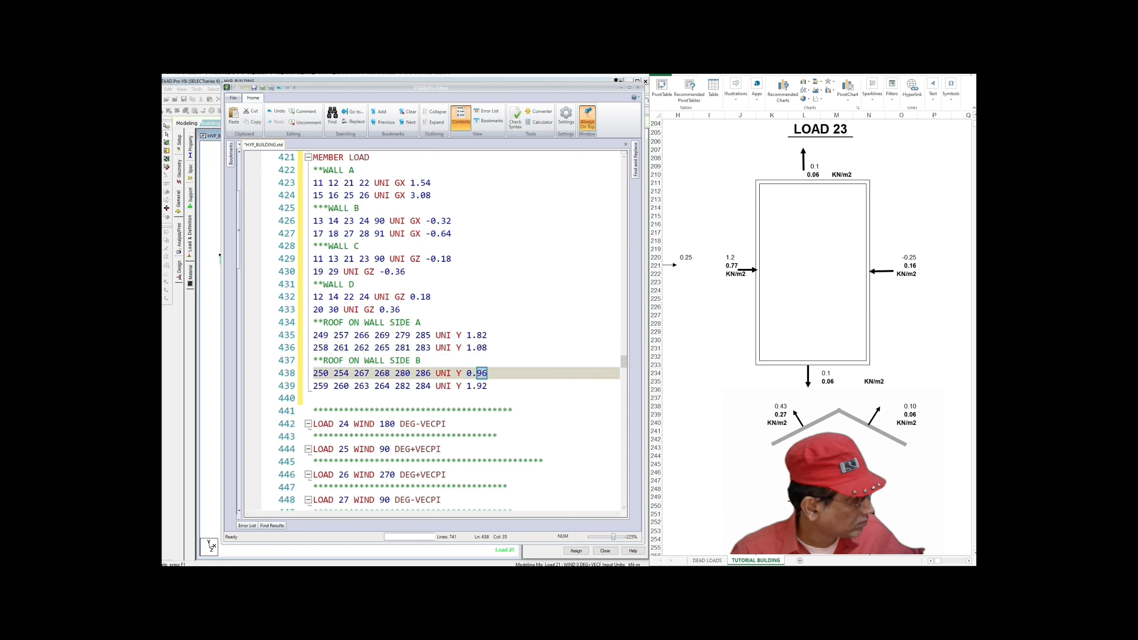
pyautogui.write('1')
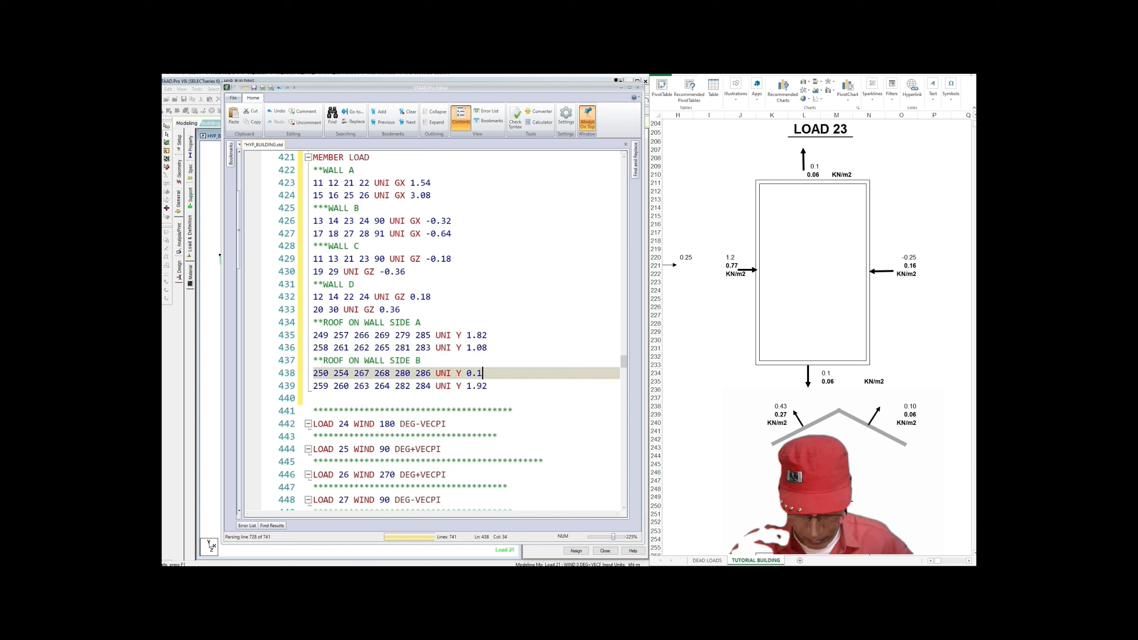
pyautogui.write('2')
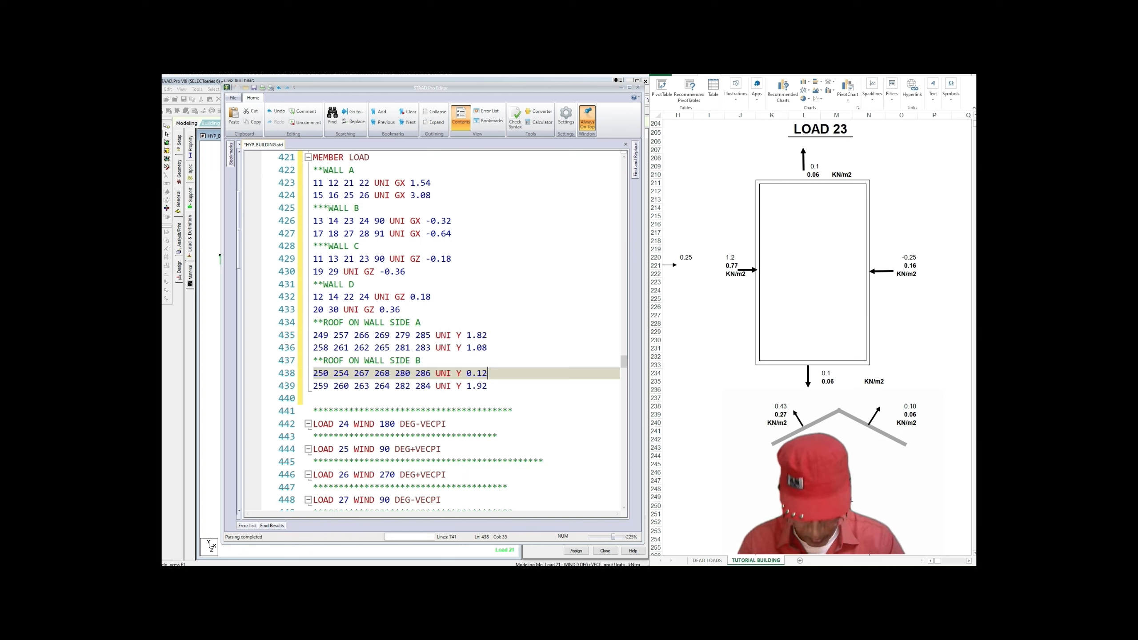
pyautogui.press('Down')
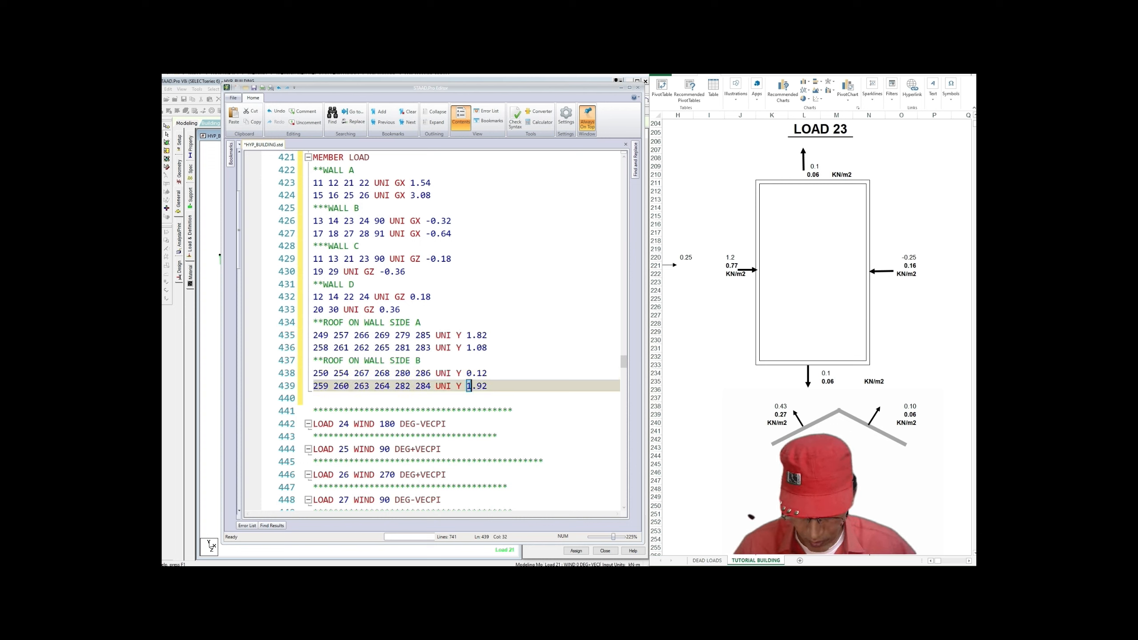
pyautogui.hotkey('shift', 'Left')
pyautogui.hotkey('shift', 'Left')
pyautogui.hotkey('shift', 'Left')
pyautogui.hotkey('shift', 'Left')
pyautogui.write('0.24')
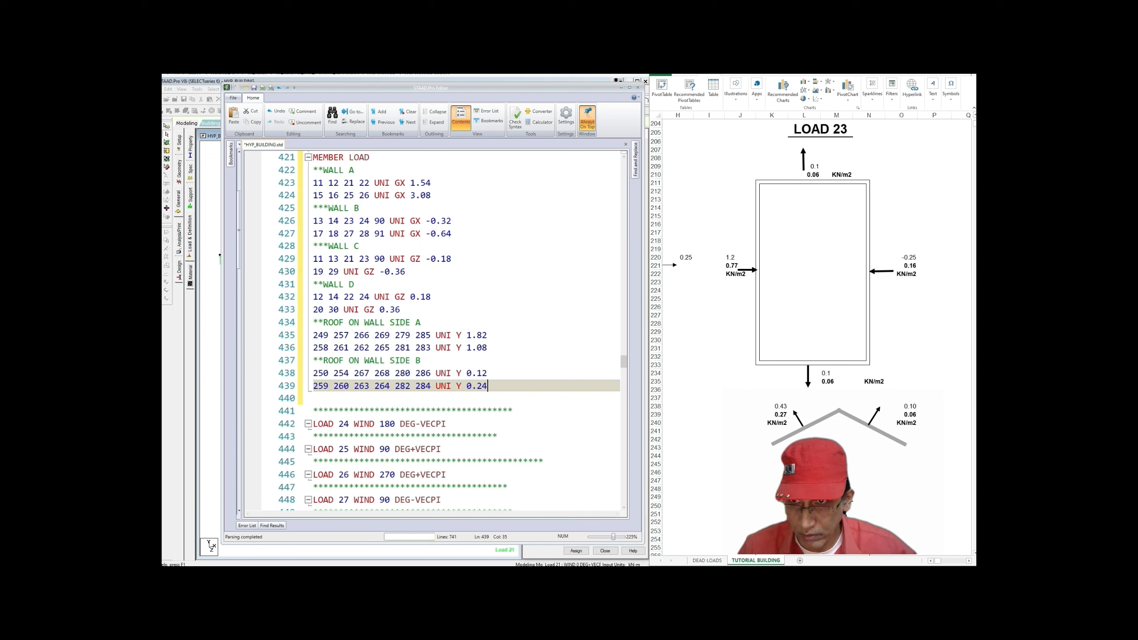
pyautogui.scroll(1, 430, 331)
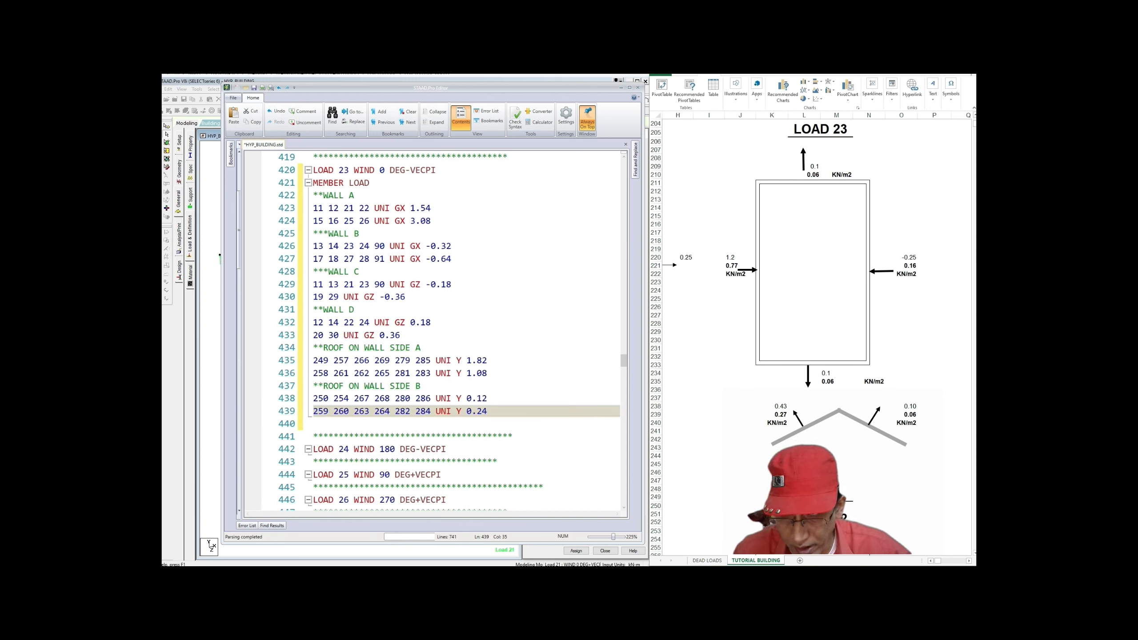
pyautogui.scroll(-1, 430, 331)
pyautogui.scroll(1, 431, 332)
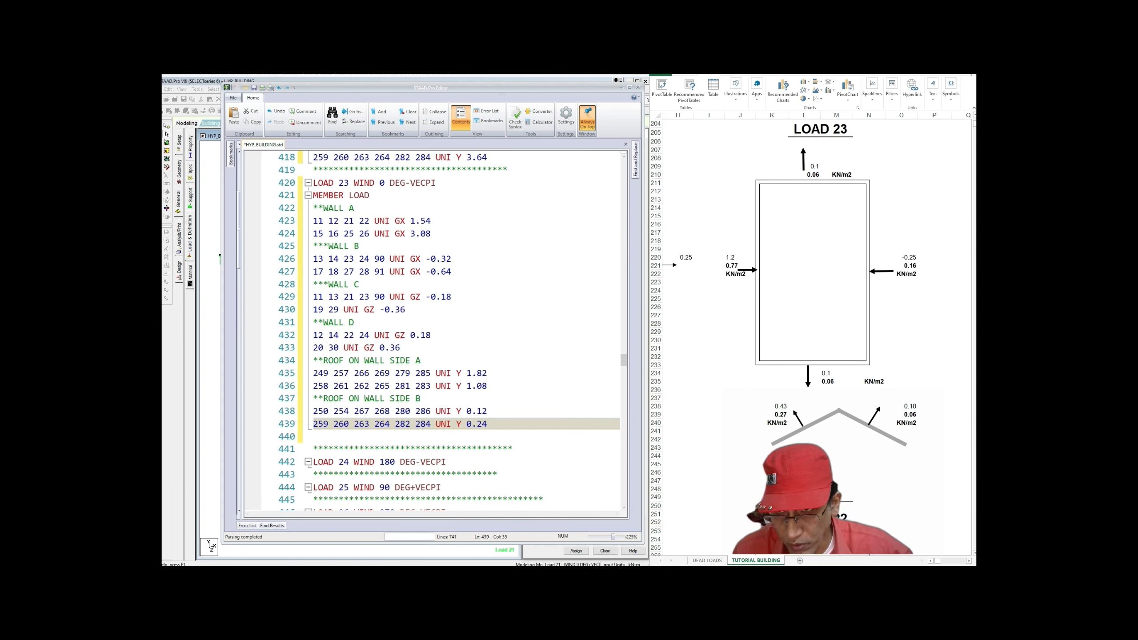
# Step: Paste LOAD 23's lines 420–439 onto a new line under the LOAD 24 heading
pyautogui.moveTo(314, 182); pyautogui.dragTo(487, 424)
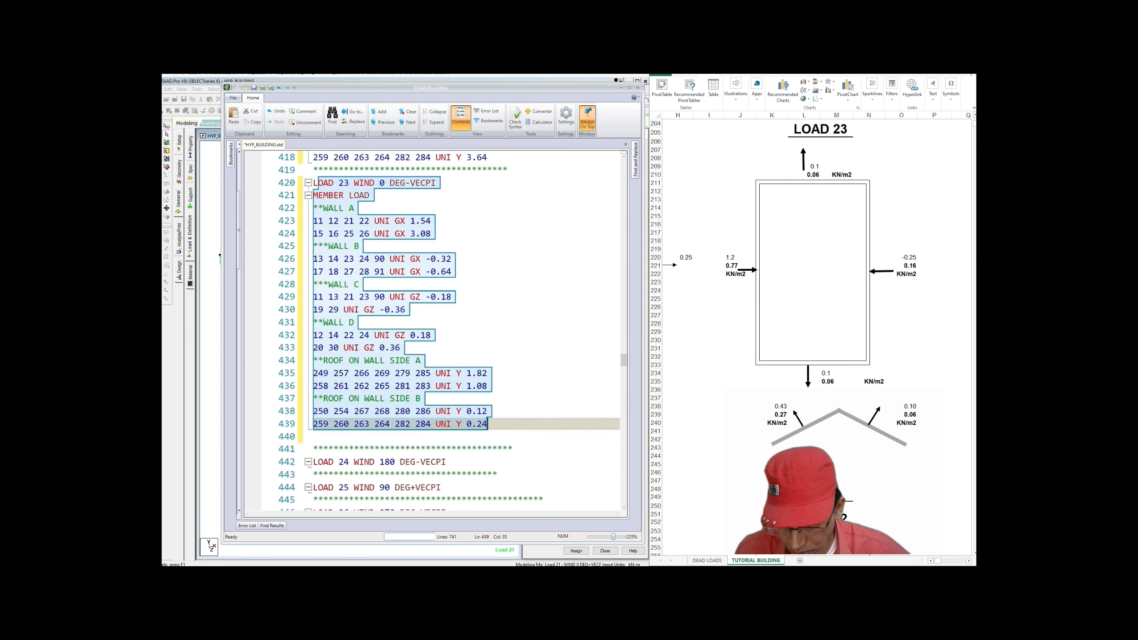
pyautogui.rightClick(409, 393)
pyautogui.click(425, 424)
pyautogui.scroll(-2, 431, 332)
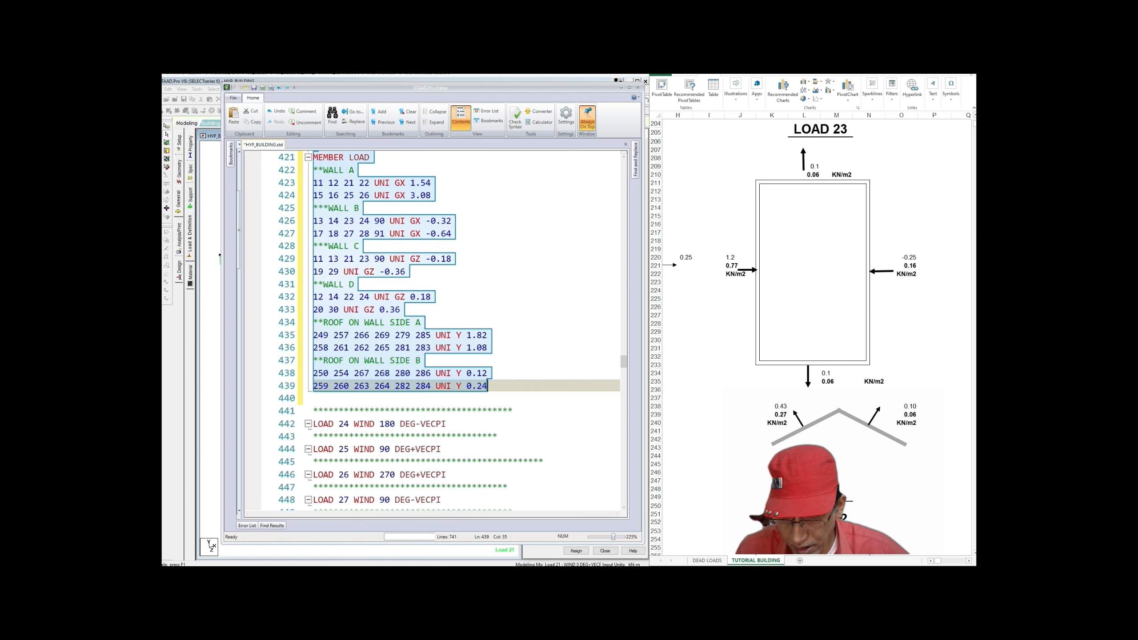
pyautogui.click(446, 386)
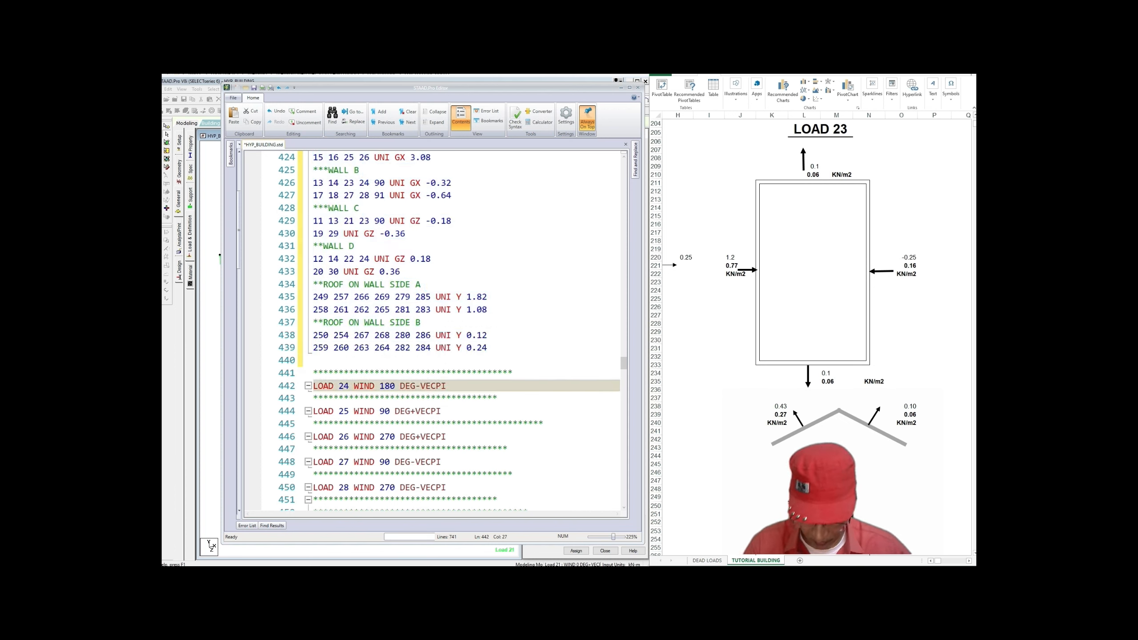
pyautogui.press('Return')
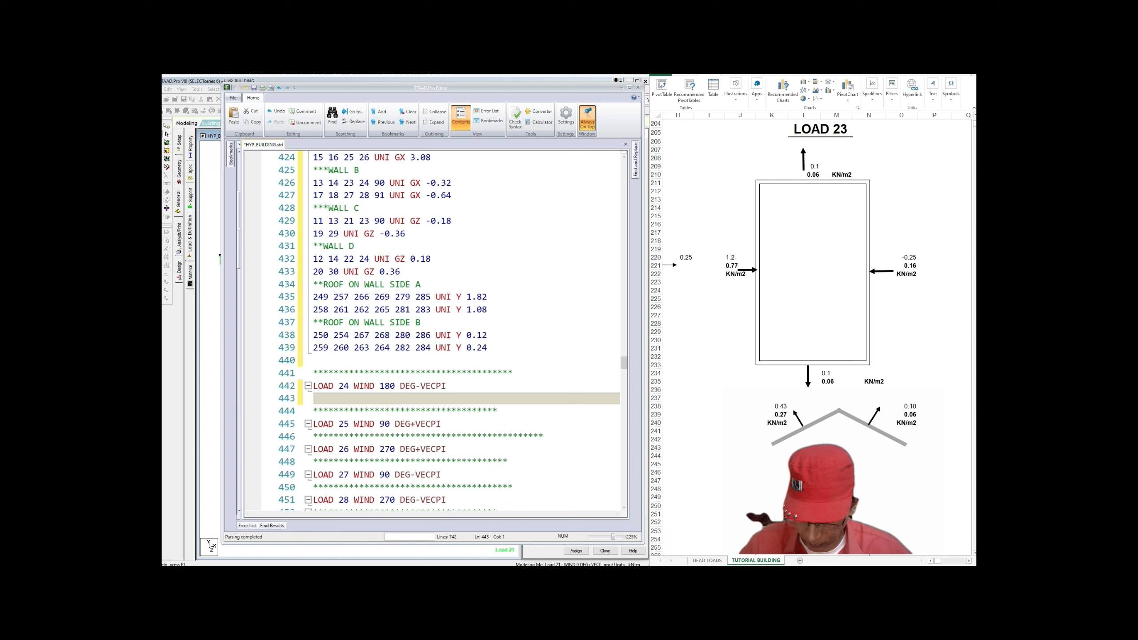
pyautogui.hotkey('ctrl', 'v')
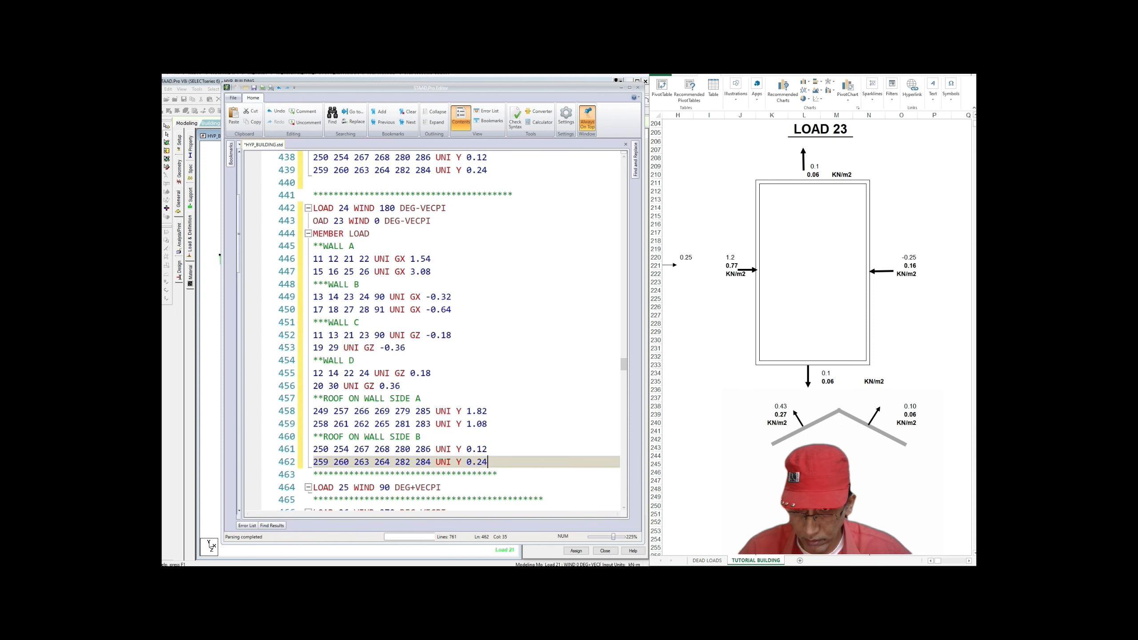
pyautogui.scroll(2, 452, 332)
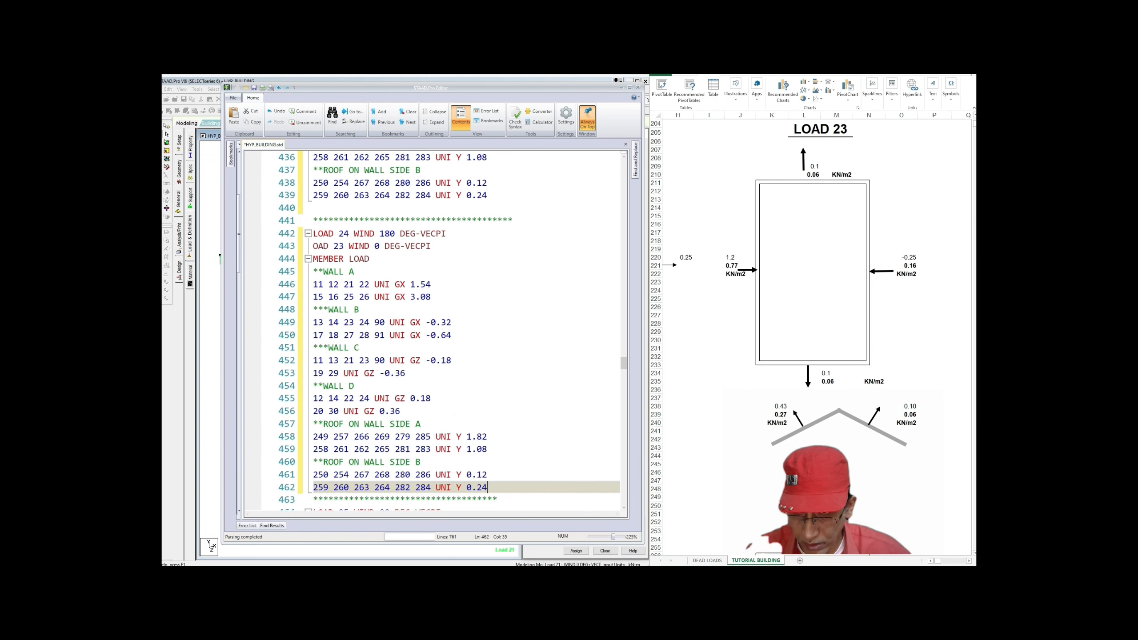
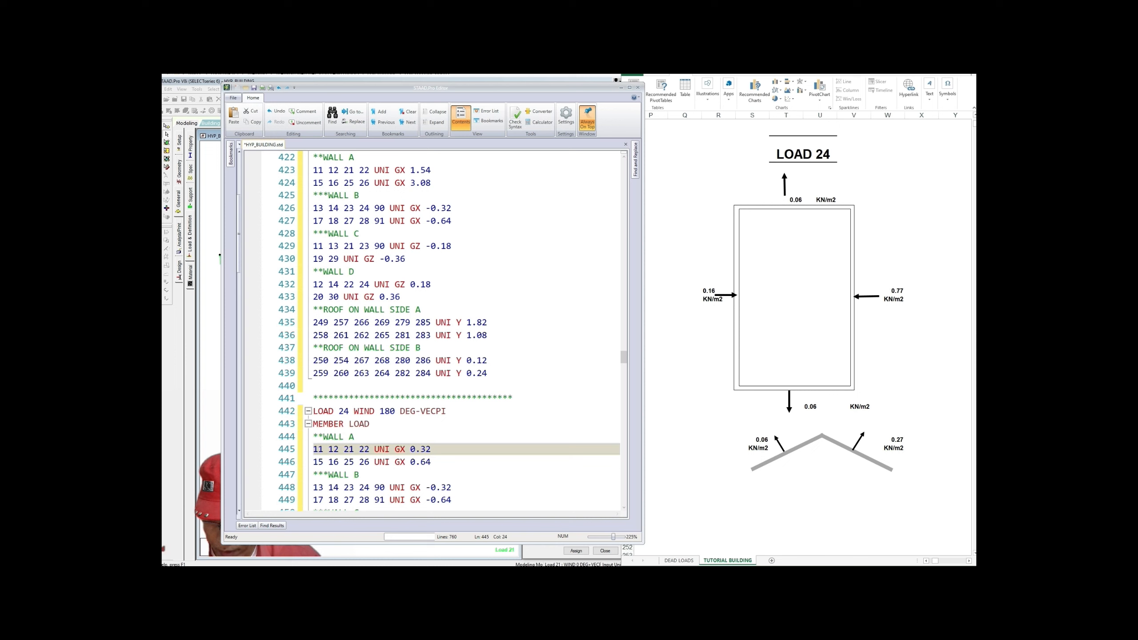
# Step: Overwrite Load 24's Wall B GX loads on lines 448–449 with -1.54 and -3.08
pyautogui.scroll(-2, 451, 332)
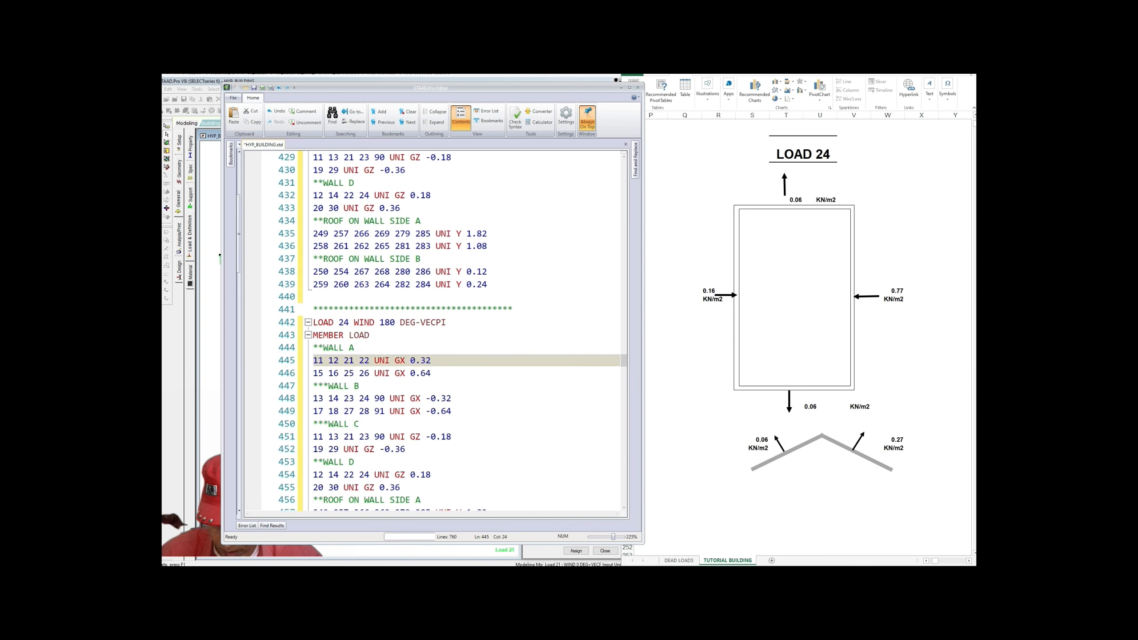
pyautogui.moveTo(451, 398); pyautogui.dragTo(430, 398)
pyautogui.write('1')
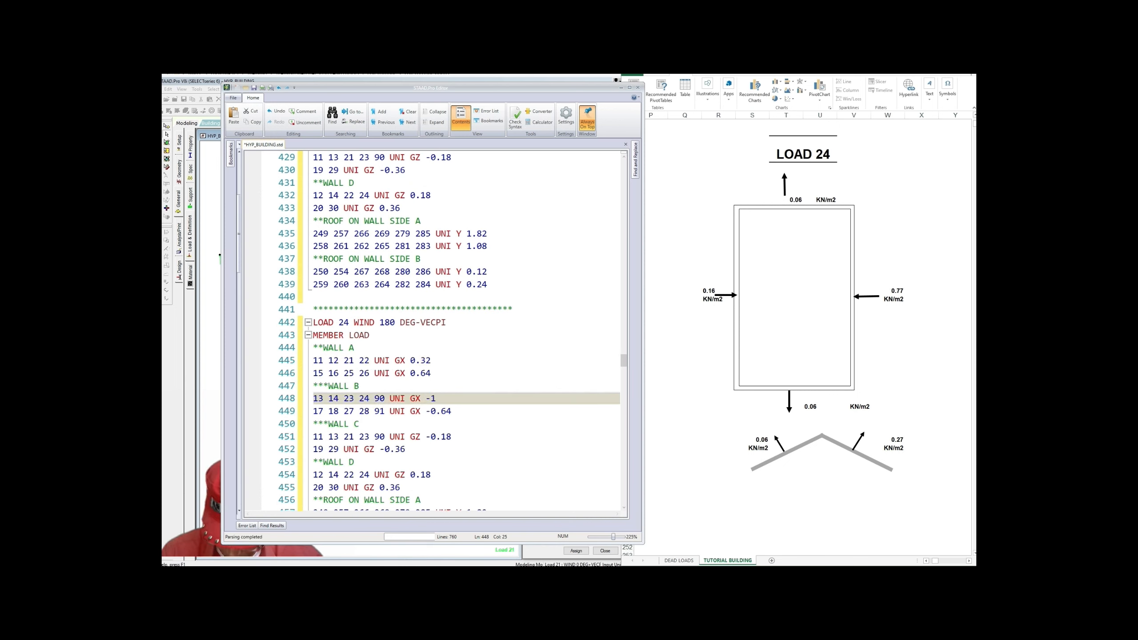
pyautogui.write('.54')
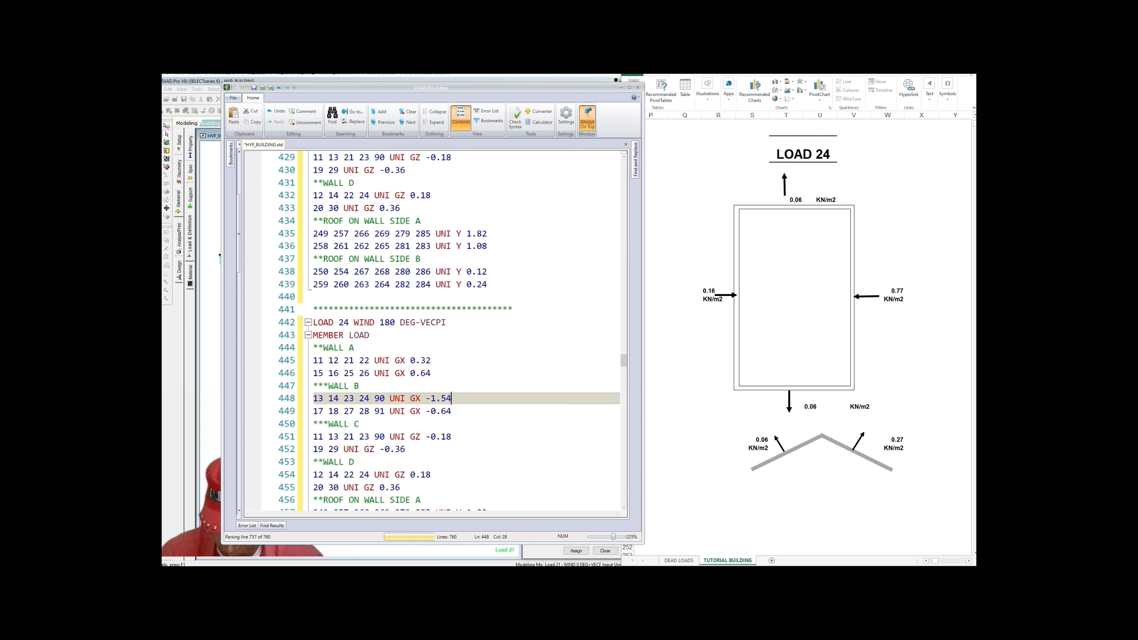
pyautogui.doubleClick(441, 411)
pyautogui.write('3.08')
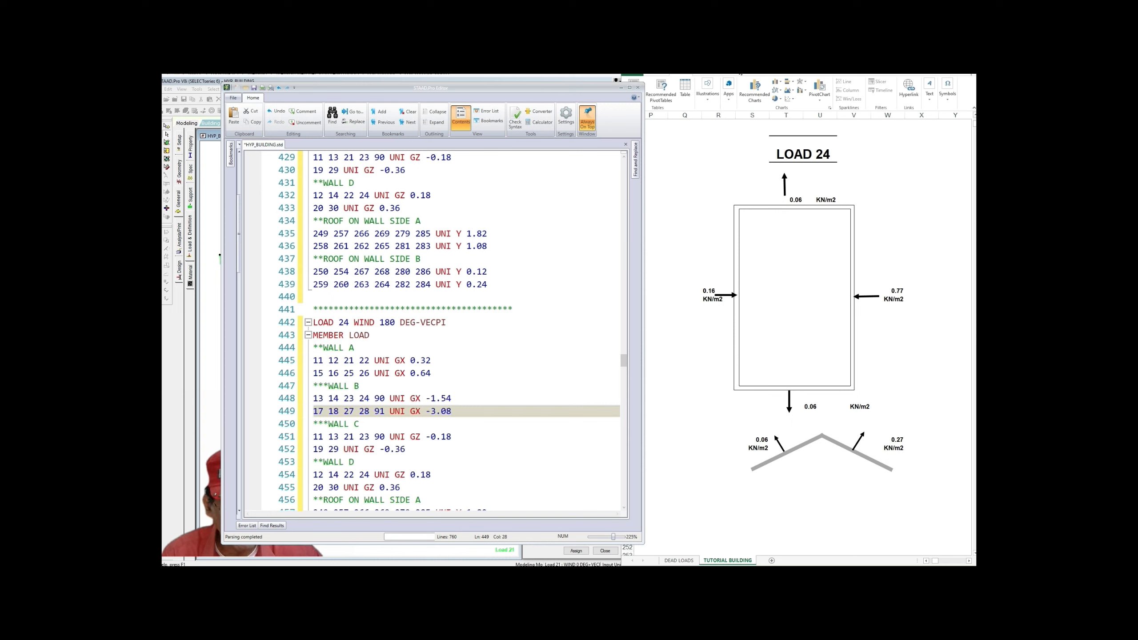
pyautogui.hotkey('ctrl', 'shift', 'd')
pyautogui.moveTo(882, 275)
pyautogui.mouseDown()
pyautogui.moveTo(909, 319)
pyautogui.moveTo(834, 272)
pyautogui.mouseUp()
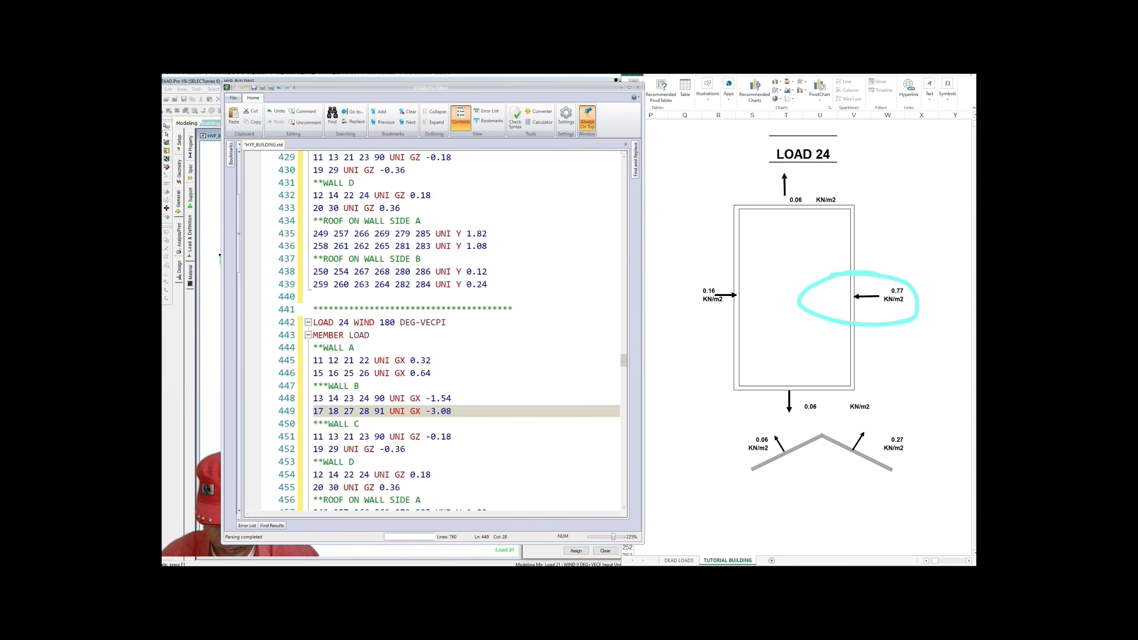
pyautogui.scroll(-3, 433, 332)
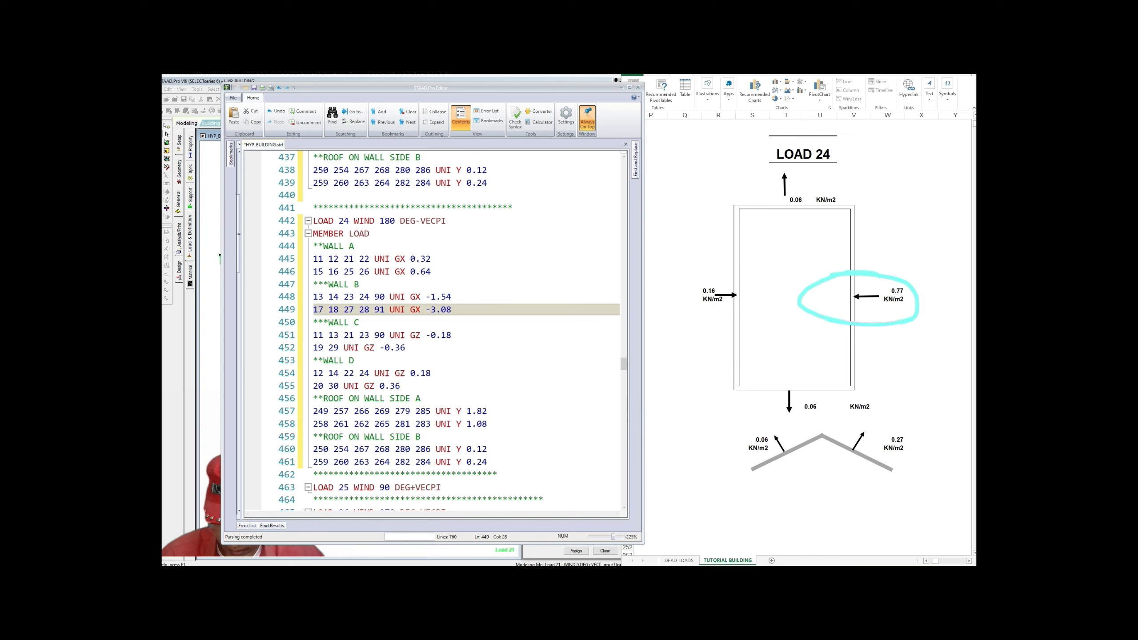
# Step: Replace Load 24's roof side A loads 1.82 and 1.08 with UNI Y 0.12 and 0.24
pyautogui.moveTo(466, 410); pyautogui.dragTo(483, 411)
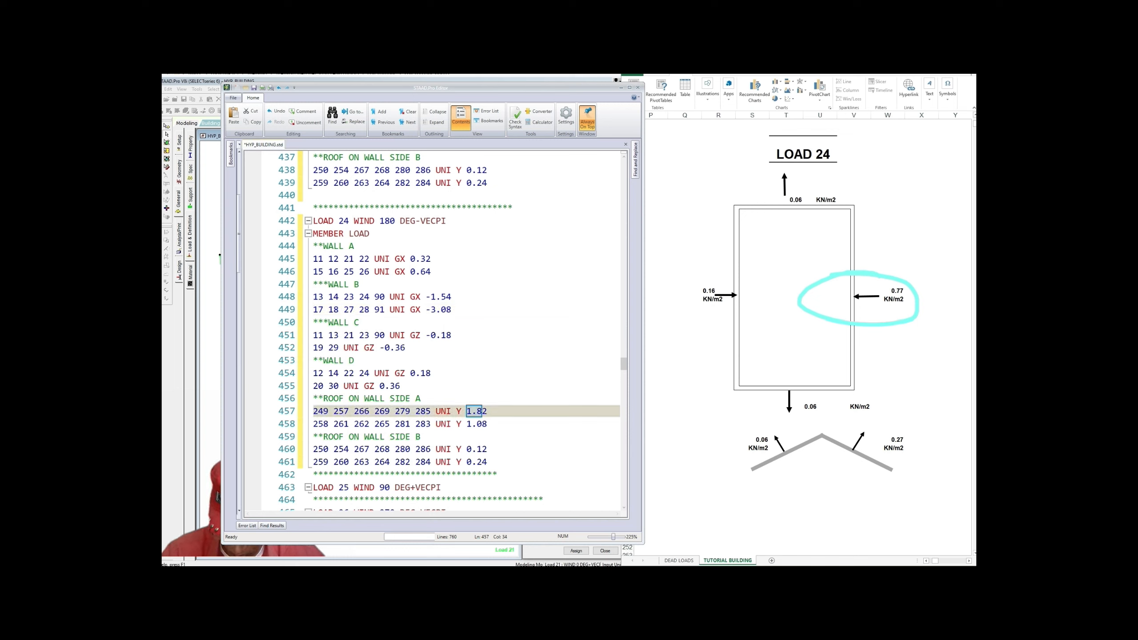
pyautogui.write('9.')
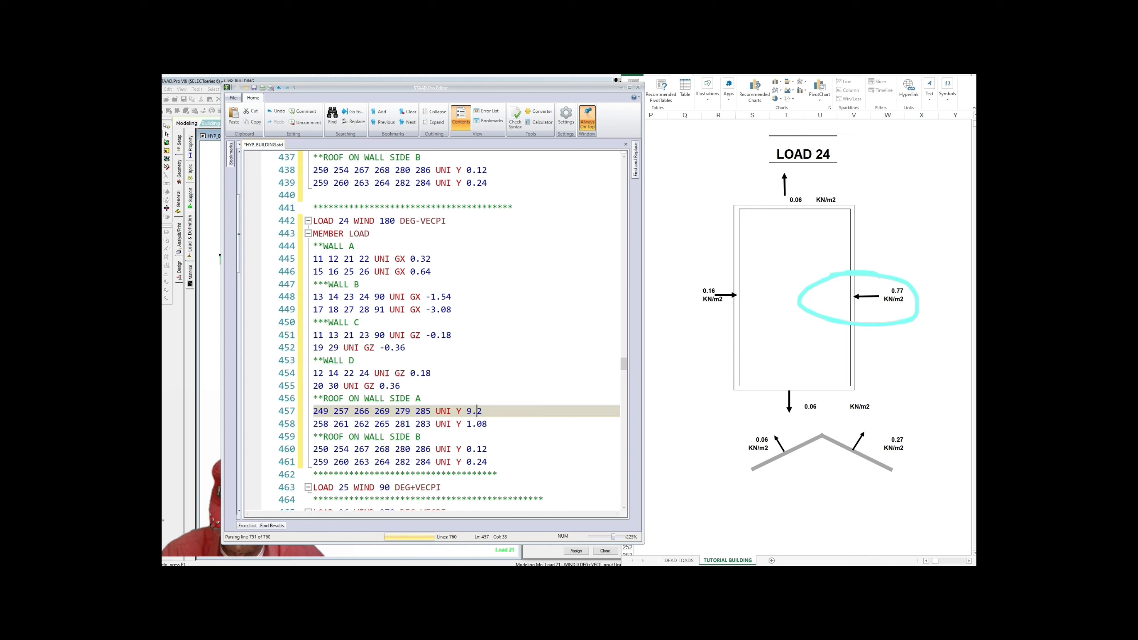
pyautogui.moveTo(476, 411); pyautogui.dragTo(483, 411)
pyautogui.write('0.')
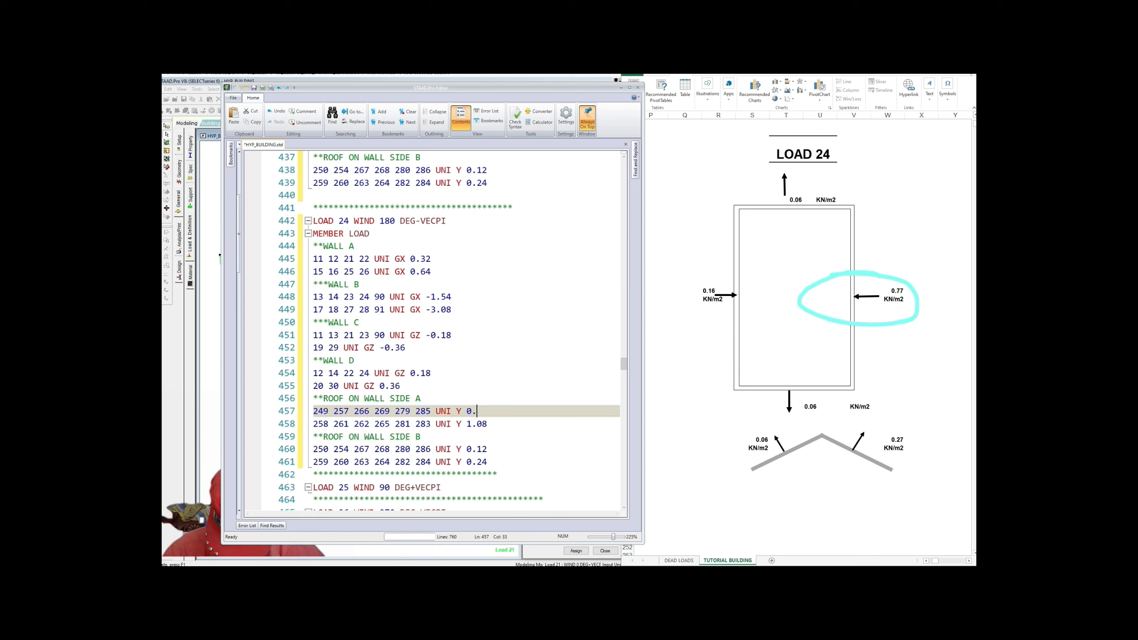
pyautogui.write('12')
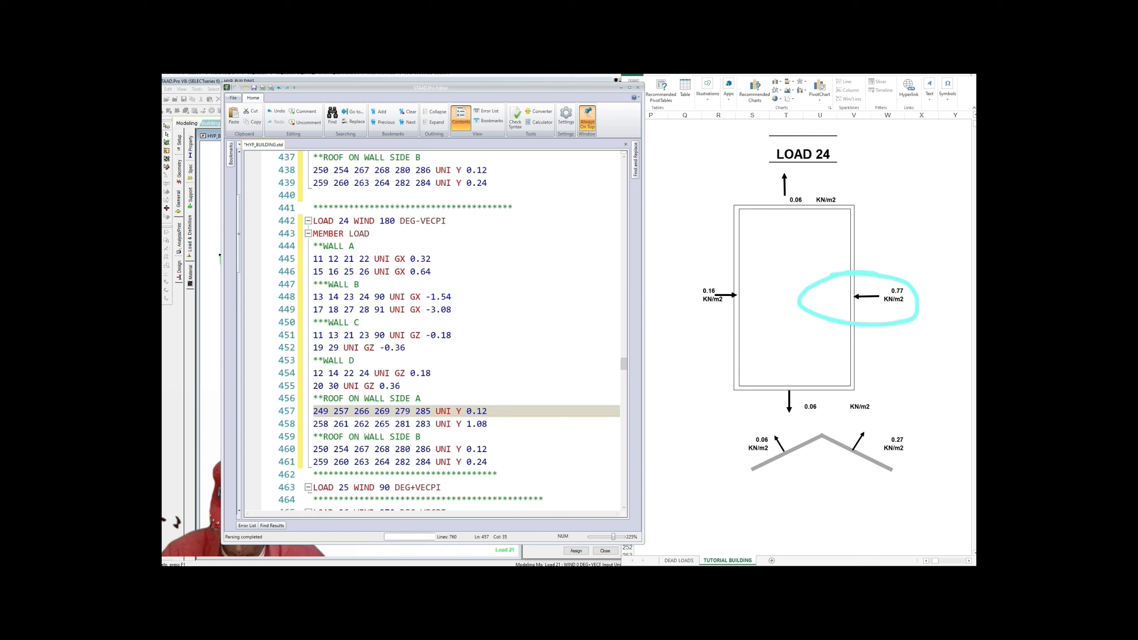
pyautogui.moveTo(467, 424); pyautogui.dragTo(487, 425)
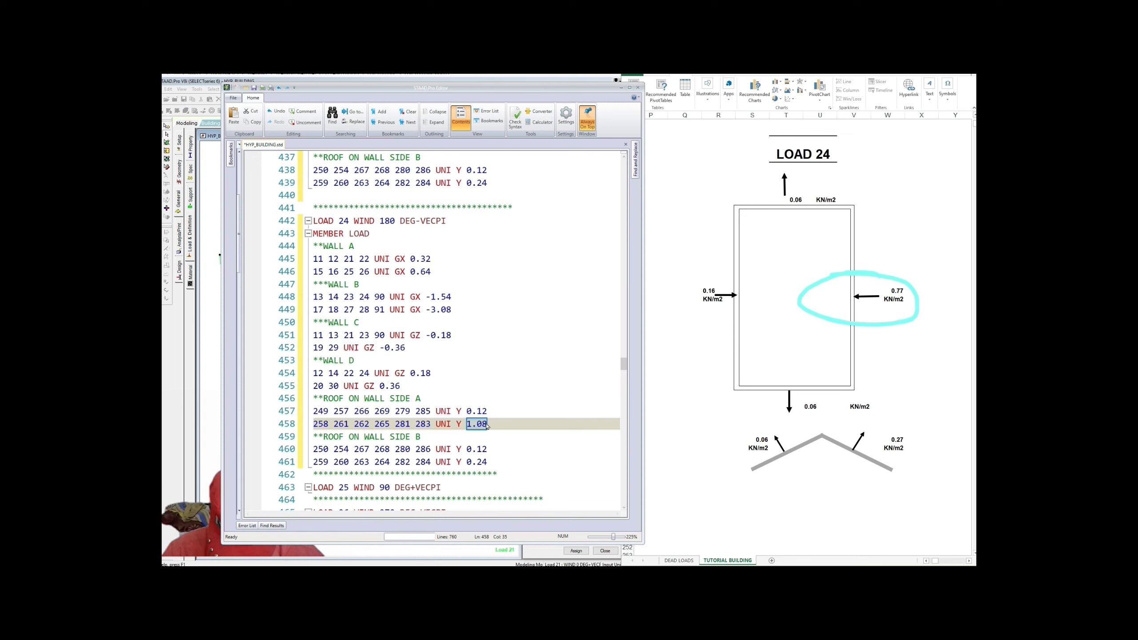
pyautogui.write('0.24')
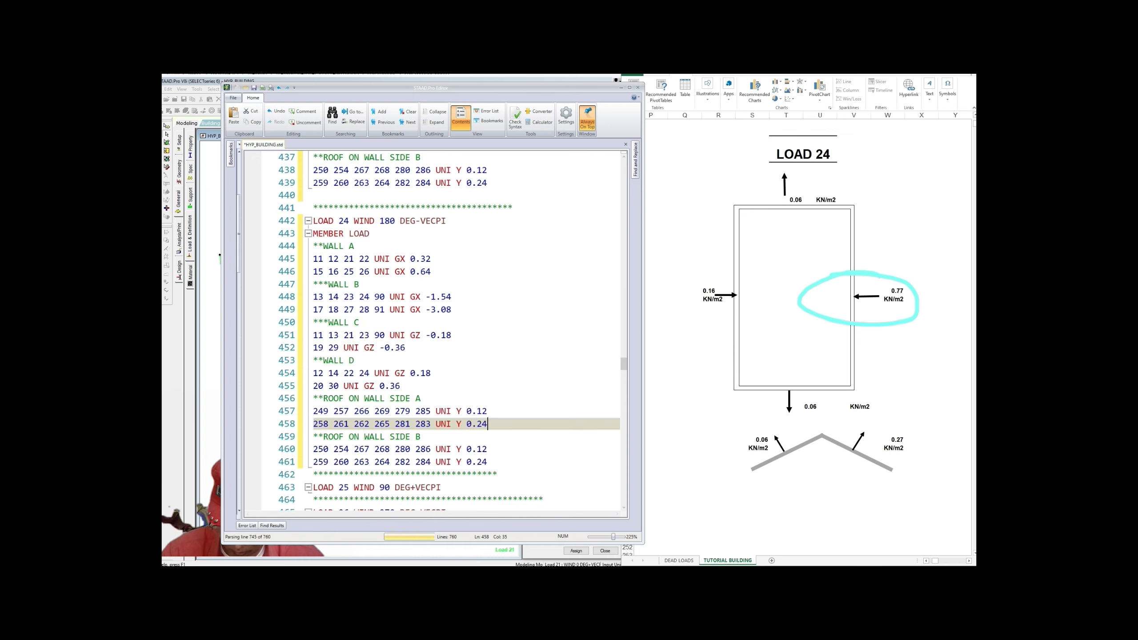
pyautogui.press('Down')
pyautogui.scroll(1, 430, 332)
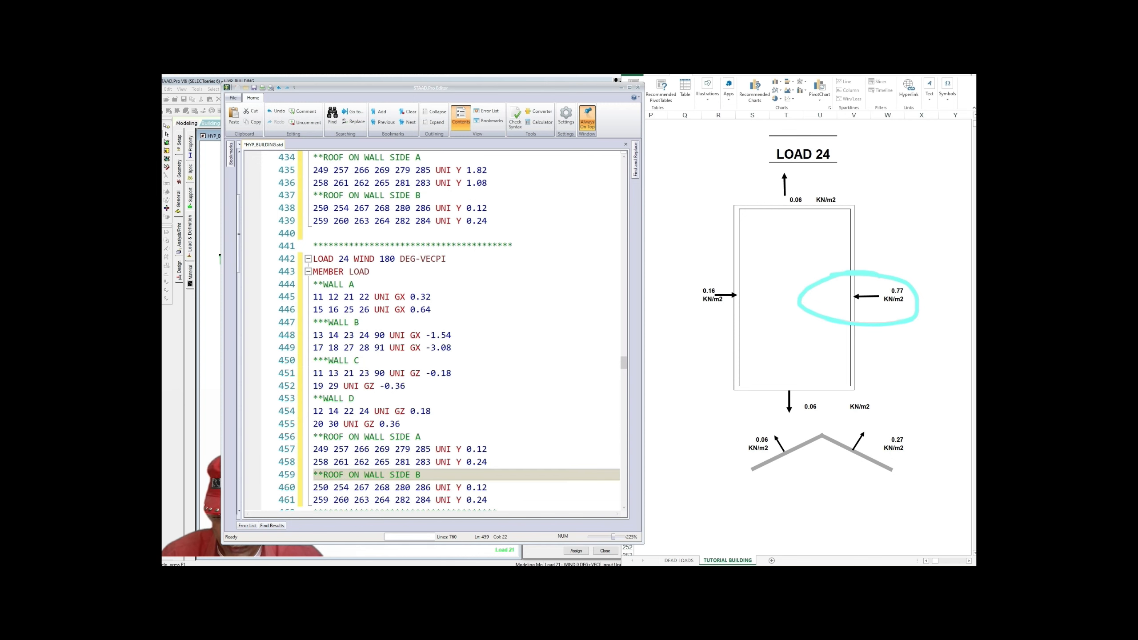
pyautogui.scroll(-2, 430, 332)
pyautogui.moveTo(466, 423); pyautogui.dragTo(487, 424)
pyautogui.scroll(1, 430, 332)
pyautogui.scroll(-1, 431, 331)
pyautogui.scroll(1, 430, 331)
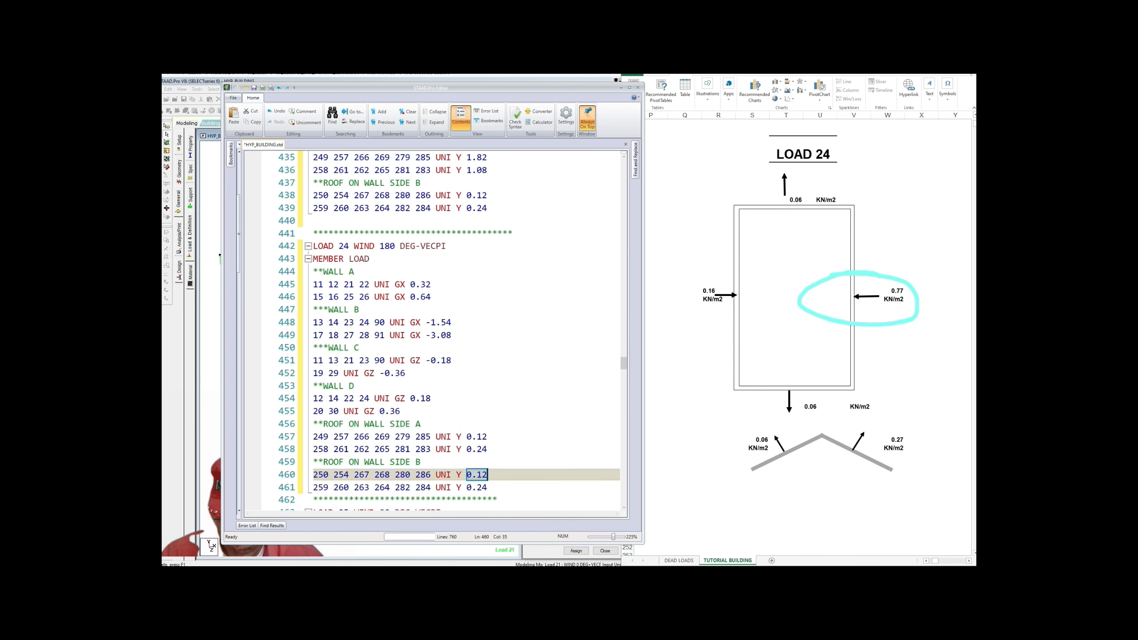
pyautogui.scroll(-1, 430, 331)
pyautogui.write('1.')
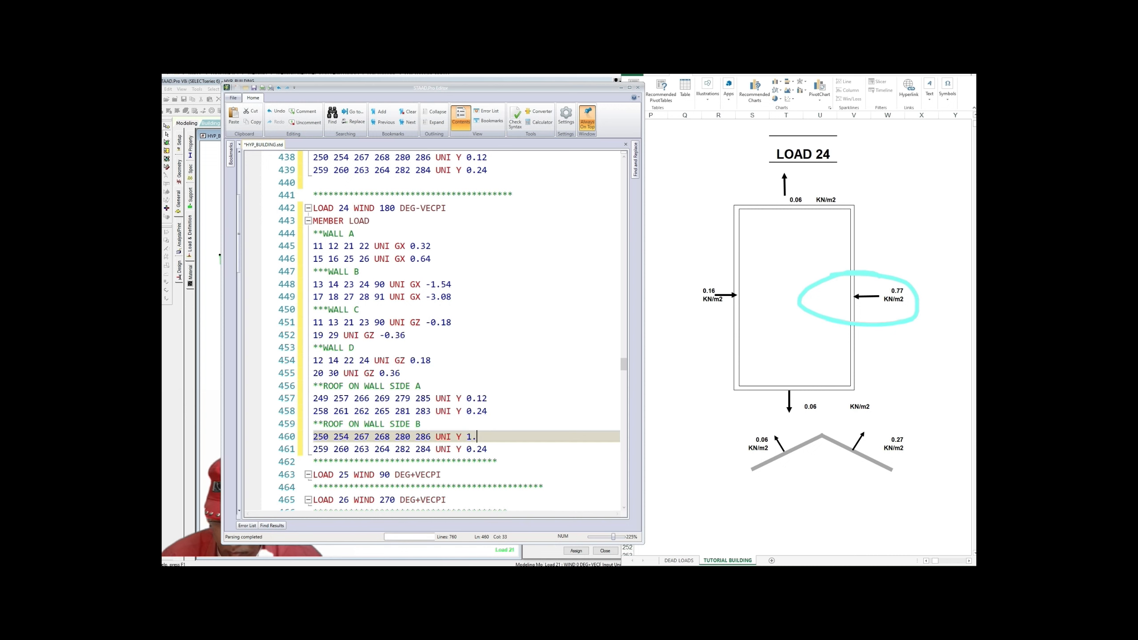
# Step: Change Load 23's first roof side A load on line 435 from 1.82 to 0.54
pyautogui.scroll(3, 430, 332)
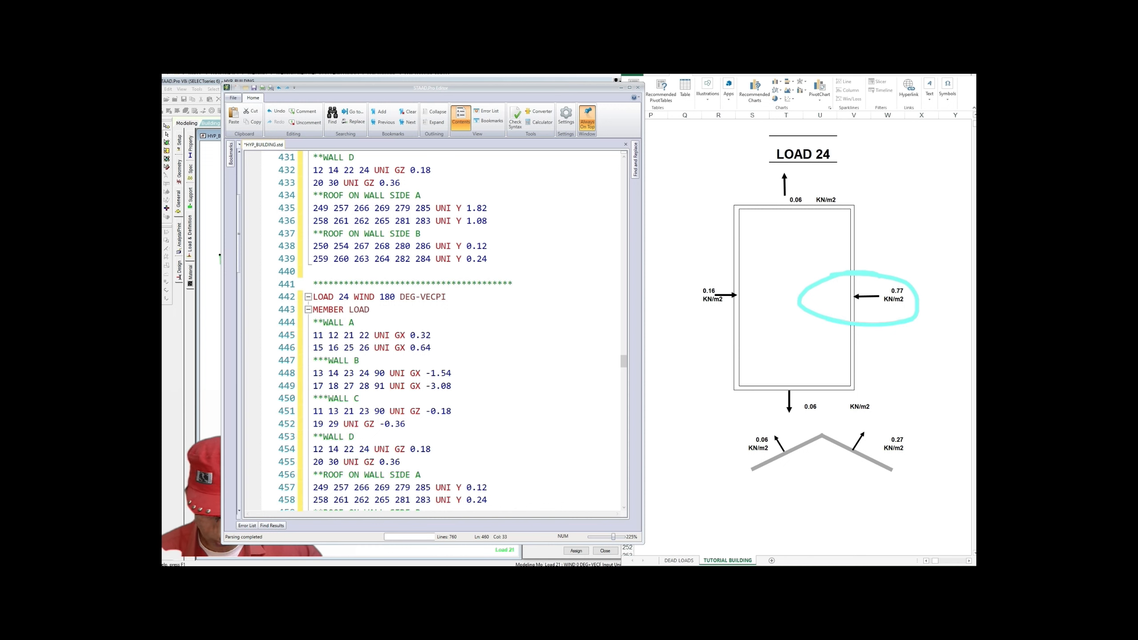
pyautogui.scroll(-1, 448, 332)
pyautogui.scroll(1, 448, 331)
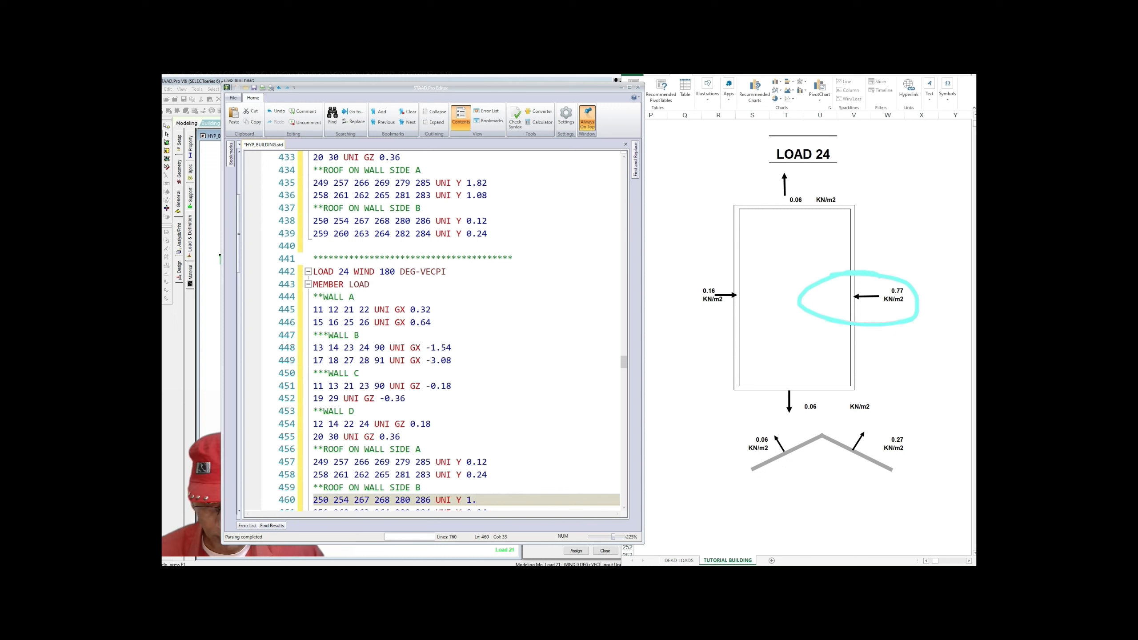
pyautogui.scroll(1, 448, 332)
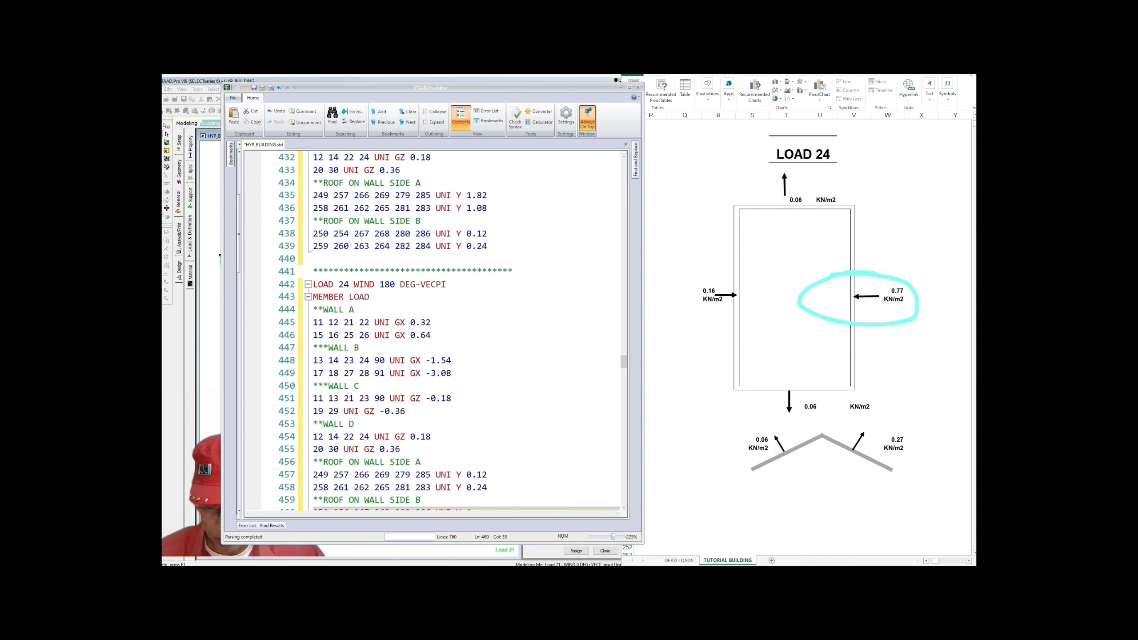
pyautogui.scroll(1, 448, 331)
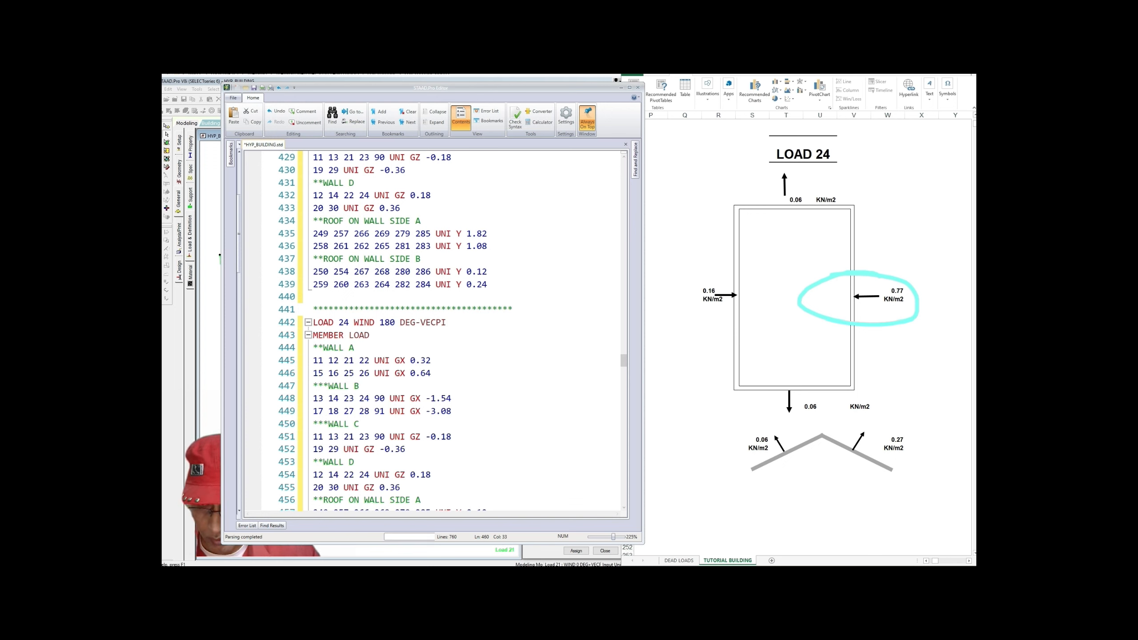
pyautogui.scroll(1, 397, 331)
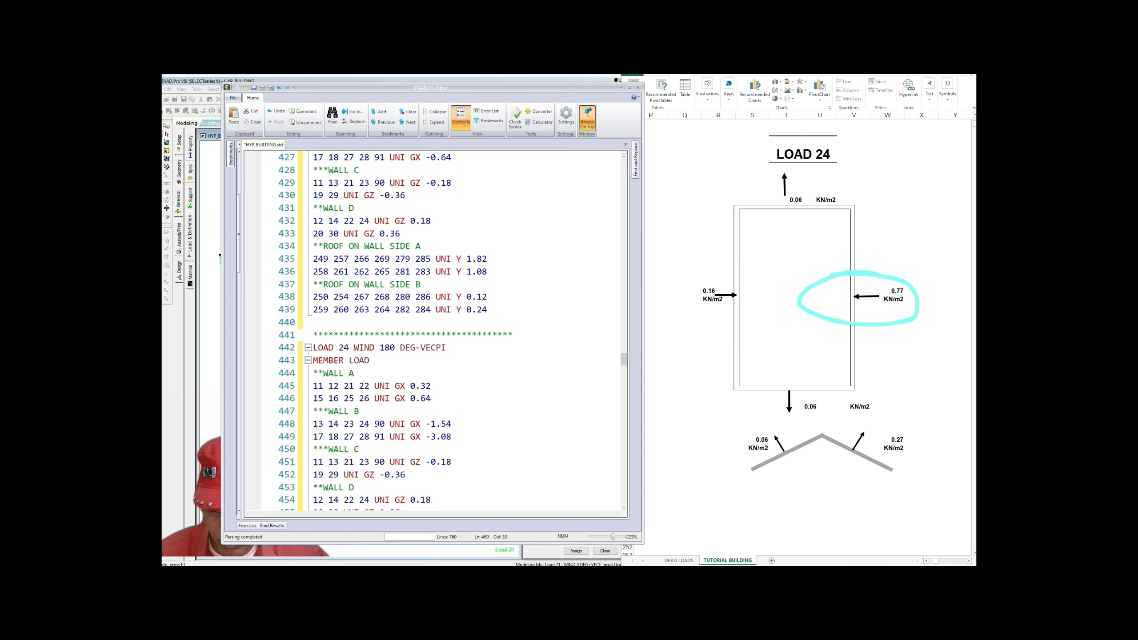
pyautogui.moveTo(467, 259); pyautogui.dragTo(488, 259)
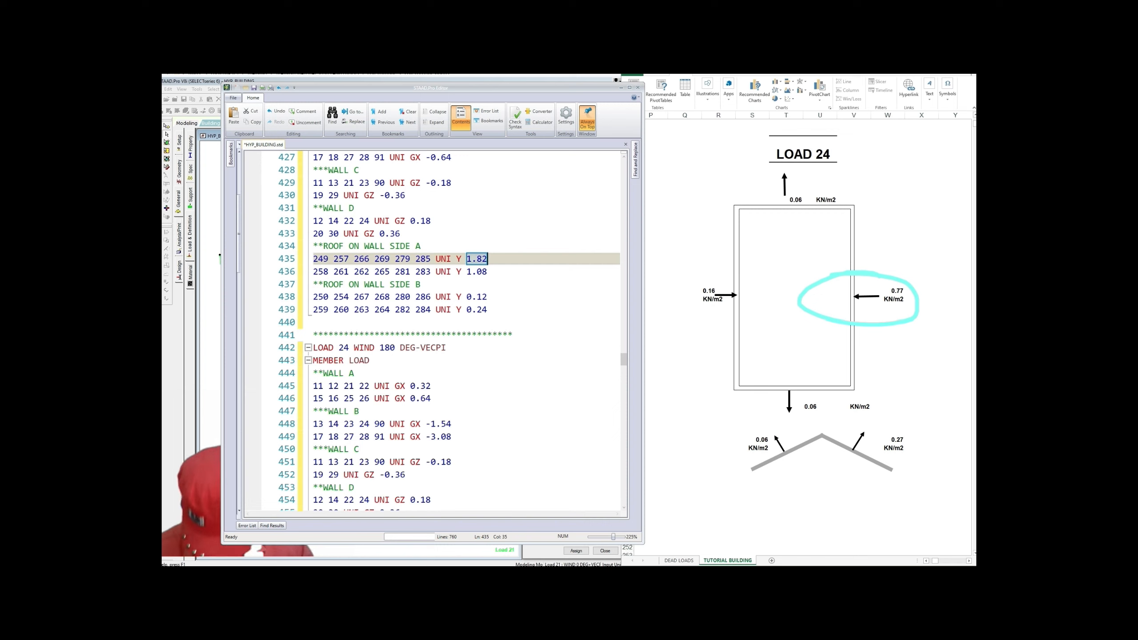
pyautogui.write('0.54')
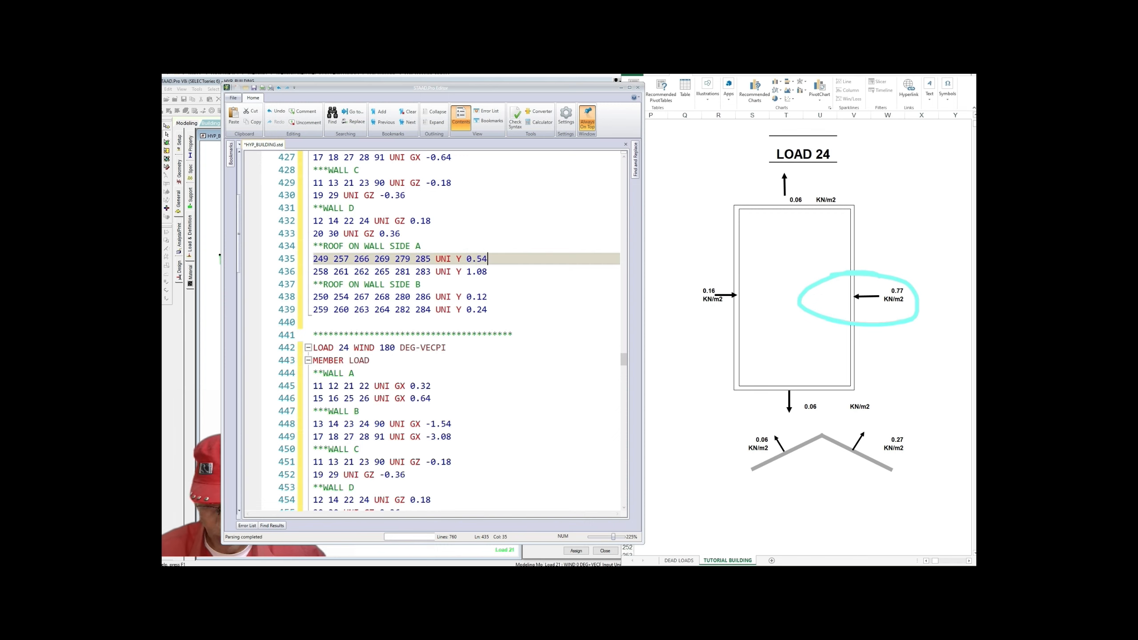
pyautogui.scroll(1, 430, 332)
pyautogui.scroll(-1, 430, 332)
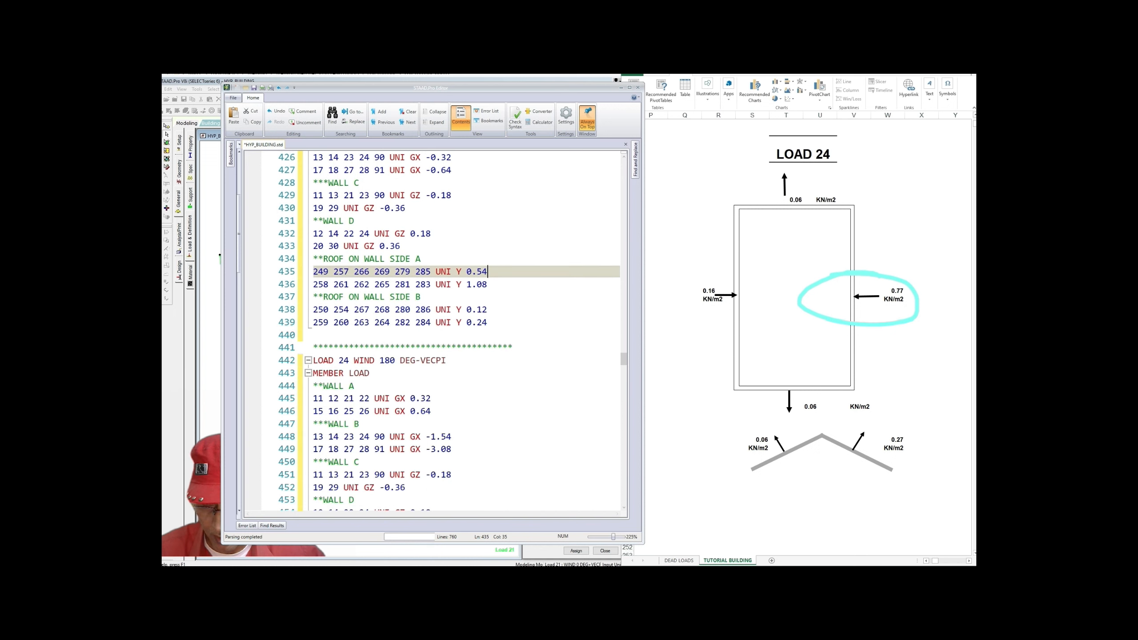
pyautogui.click(935, 561)
# Step: Enter 0.27 as Load 24's roof side B value on line 460, fixing the stray slash
pyautogui.moveTo(935, 561); pyautogui.dragTo(935, 562)
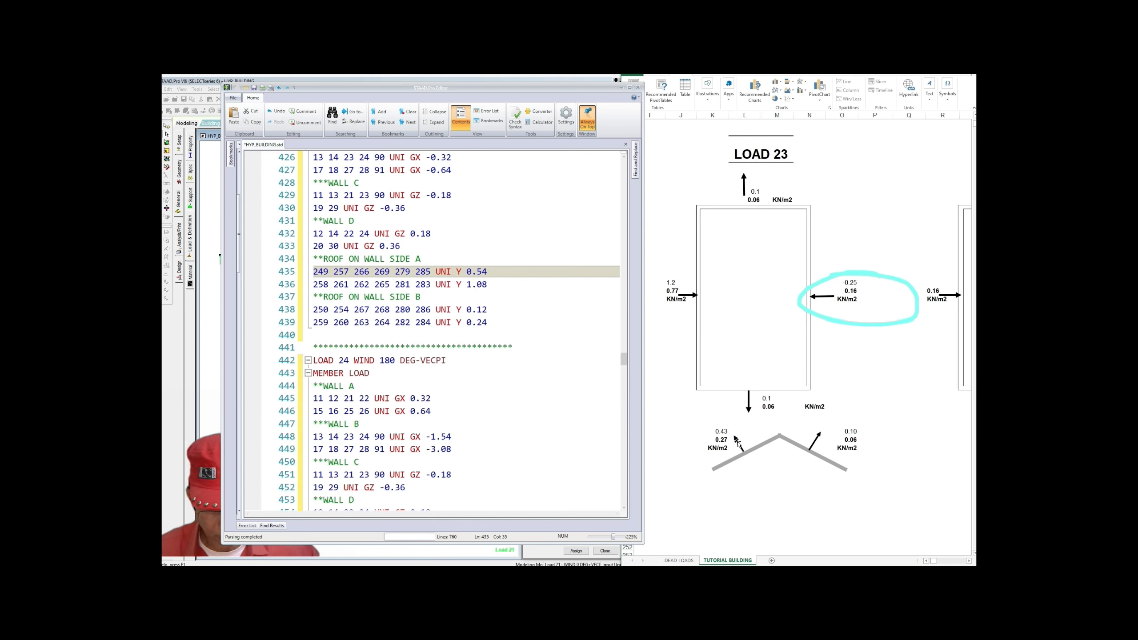
pyautogui.hotkey('alt', 'Tab')
pyautogui.press('Down')
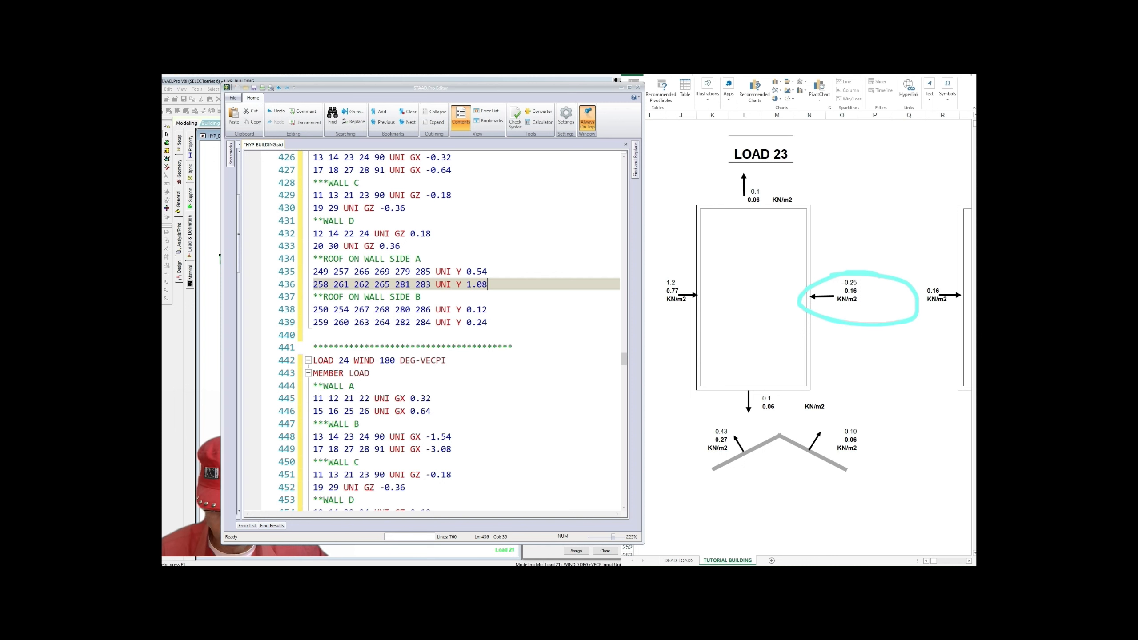
pyautogui.scroll(-5, 433, 332)
pyautogui.scroll(-1, 433, 332)
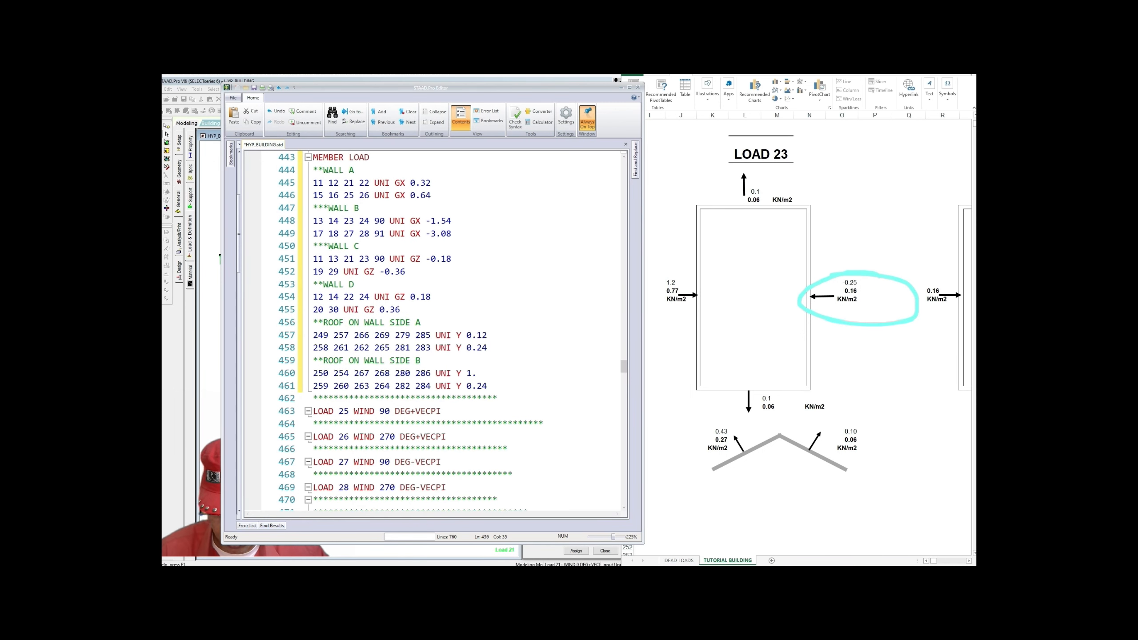
pyautogui.moveTo(466, 373); pyautogui.dragTo(477, 373)
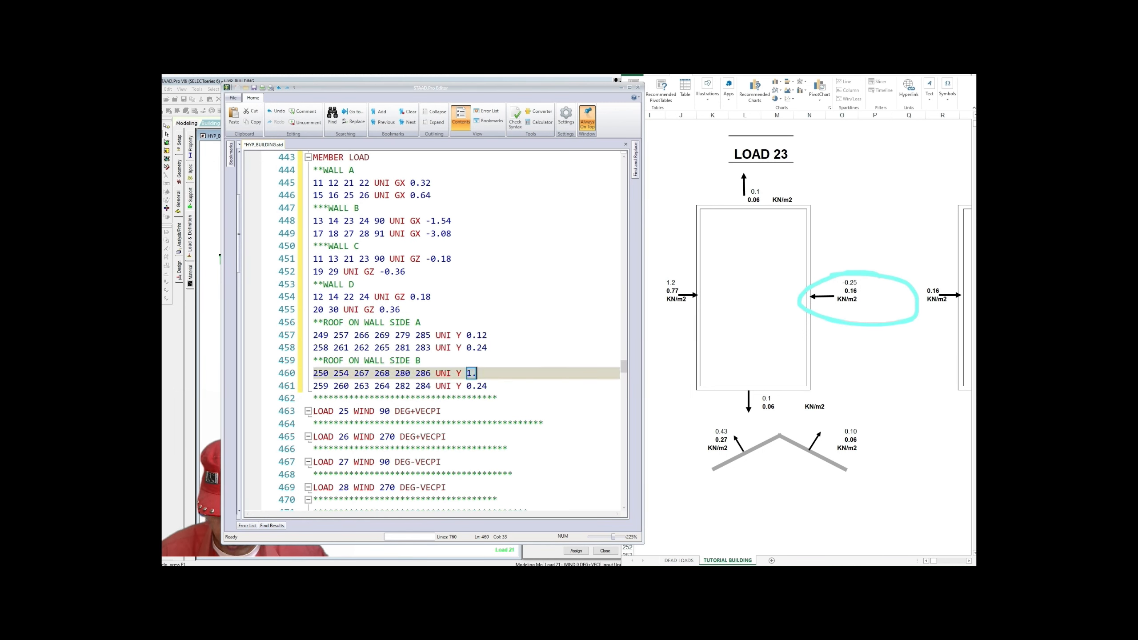
pyautogui.write('0')
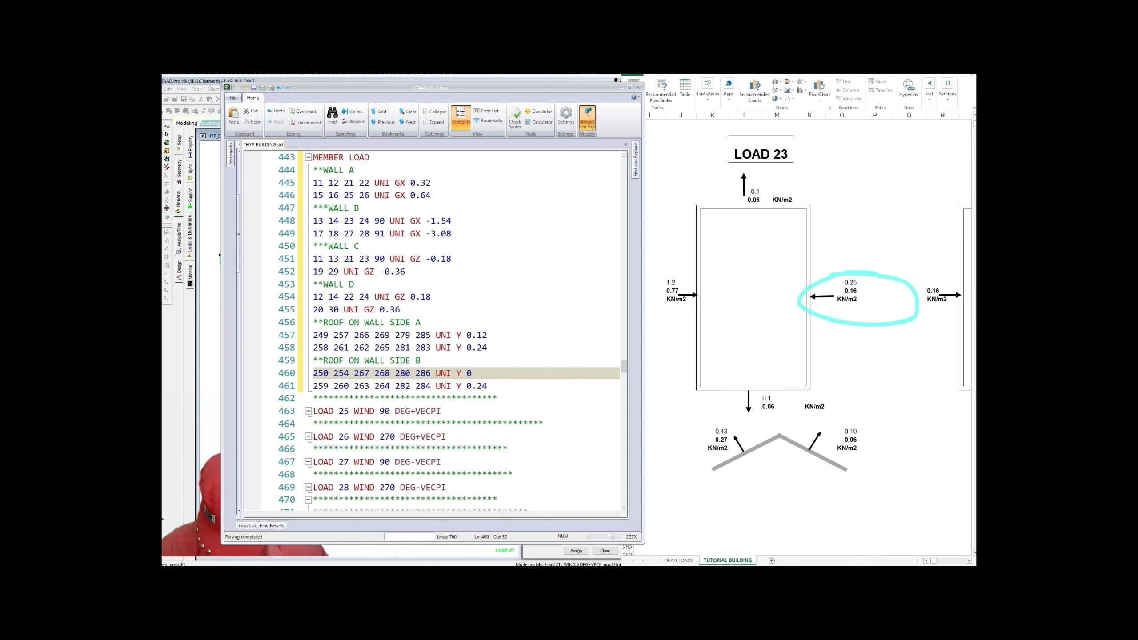
pyautogui.write('/27')
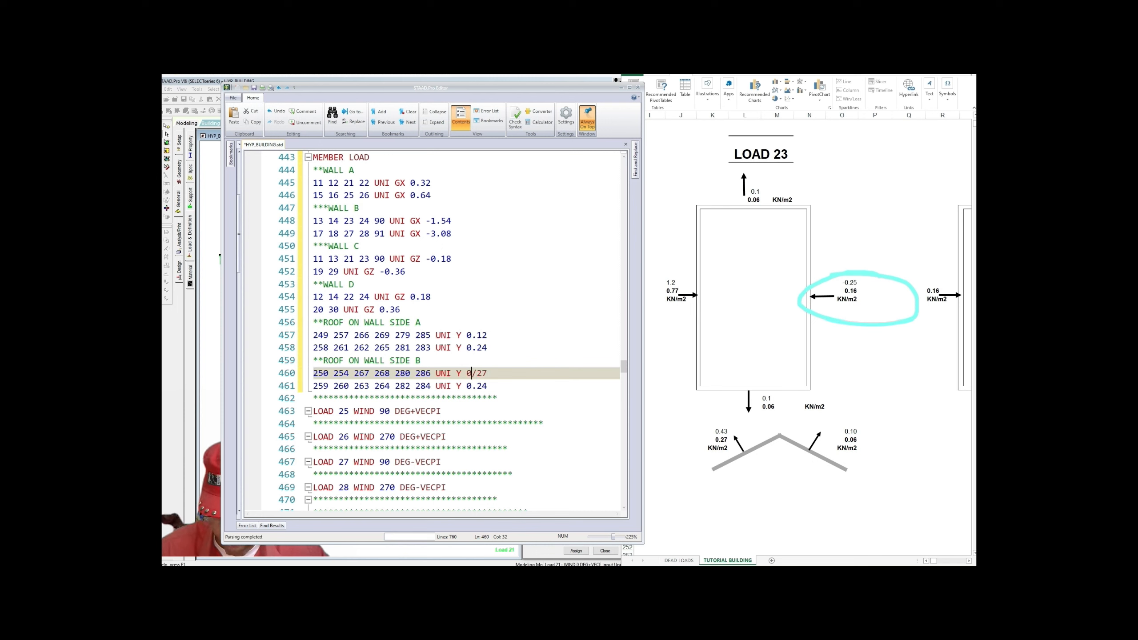
pyautogui.moveTo(471, 373); pyautogui.dragTo(476, 373)
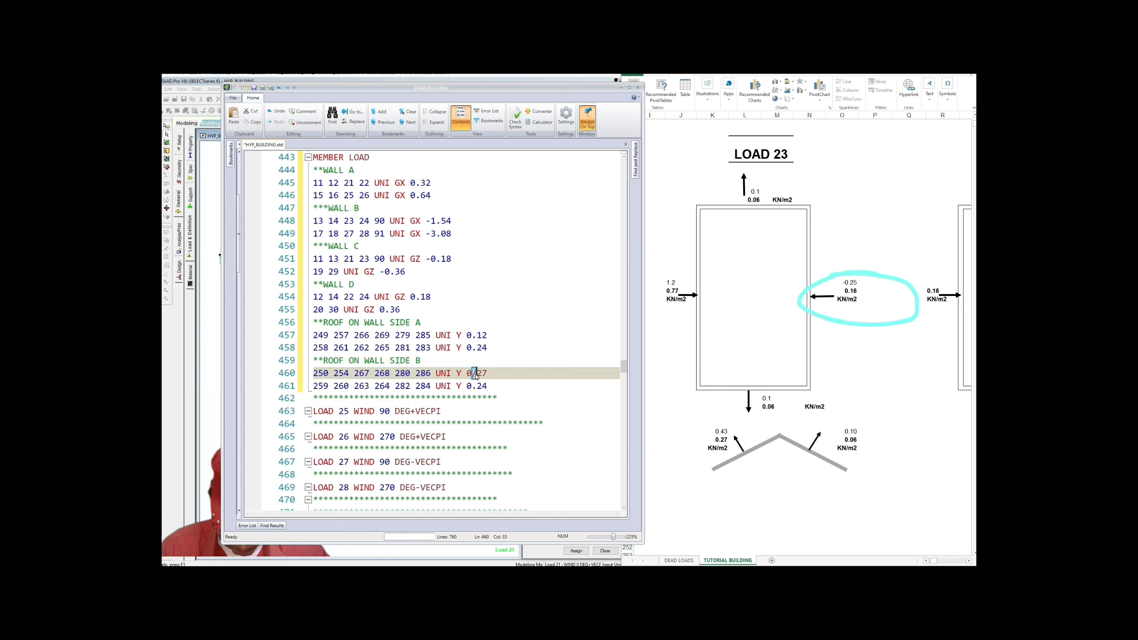
pyautogui.write('.')
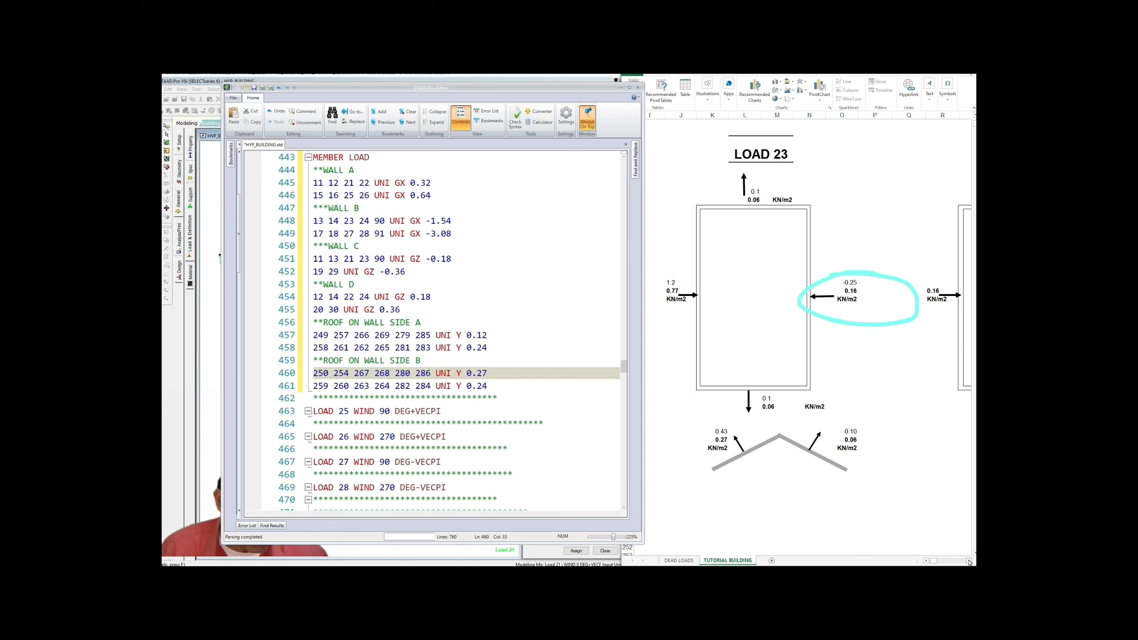
pyautogui.hscroll(7, 968, 562)
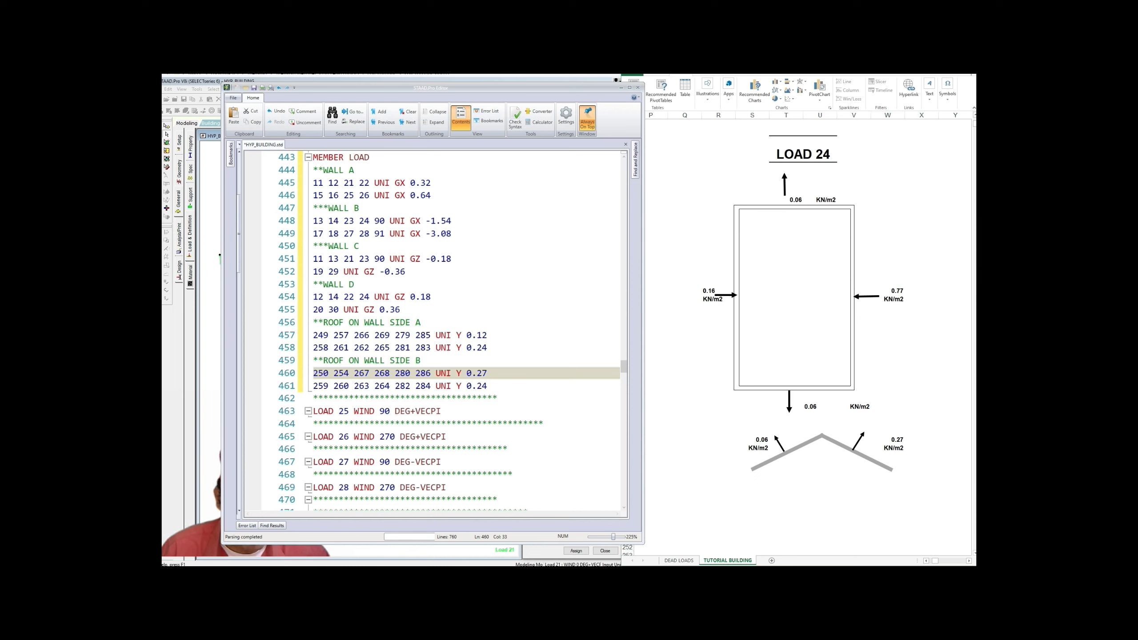
# Step: Change Load 24's roof side B values on lines 460–461 to 0.54 and 1.08
pyautogui.moveTo(888, 428)
pyautogui.mouseDown()
pyautogui.moveTo(844, 457)
pyautogui.moveTo(911, 436)
pyautogui.moveTo(891, 425)
pyautogui.mouseUp()
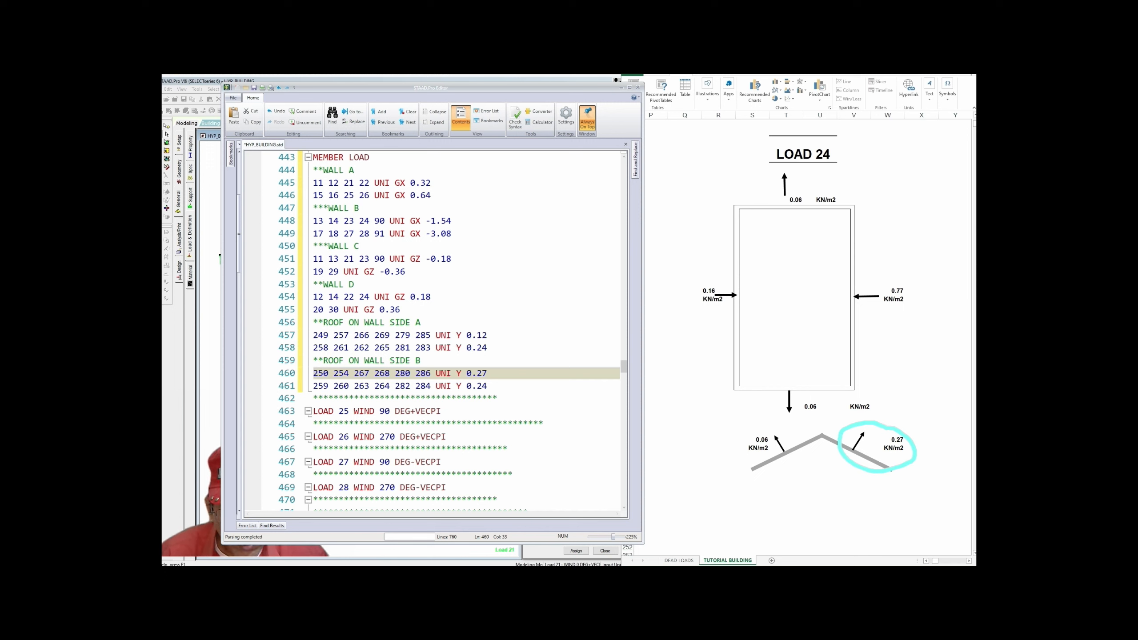
pyautogui.moveTo(476, 374); pyautogui.dragTo(488, 377)
pyautogui.write('54')
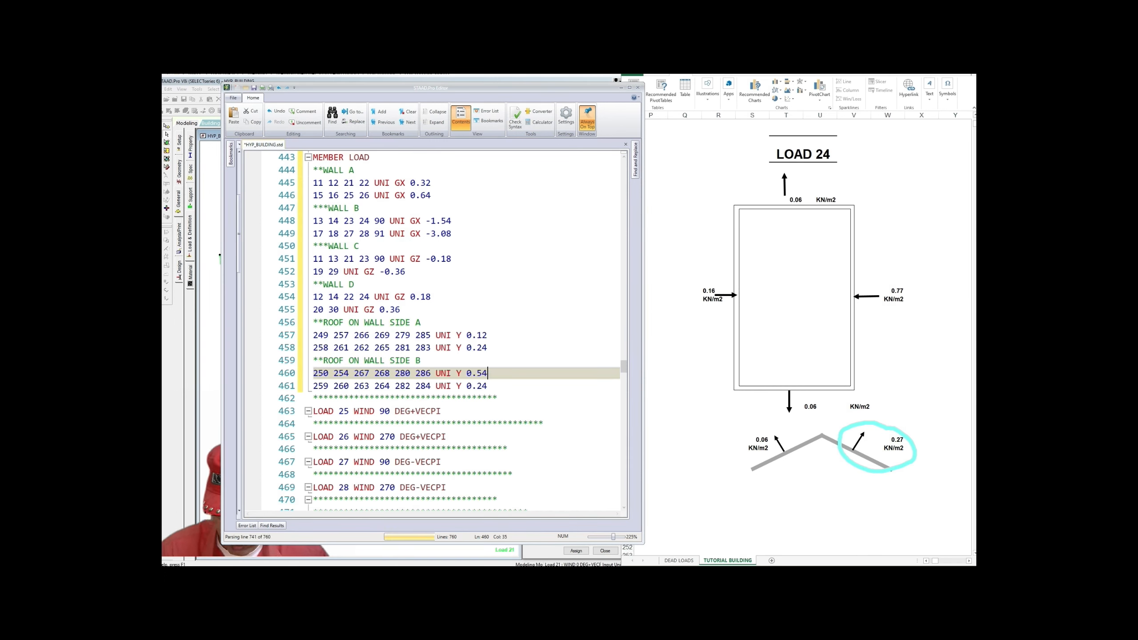
pyautogui.click(467, 386)
pyautogui.moveTo(467, 386); pyautogui.dragTo(487, 386)
pyautogui.write('1')
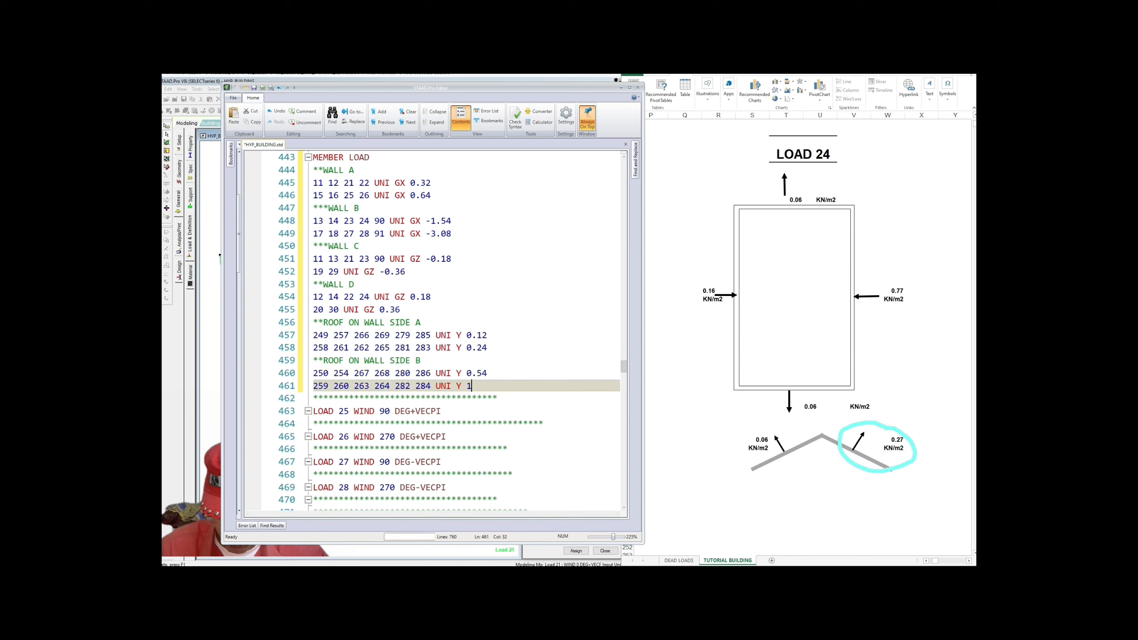
pyautogui.write('.08')
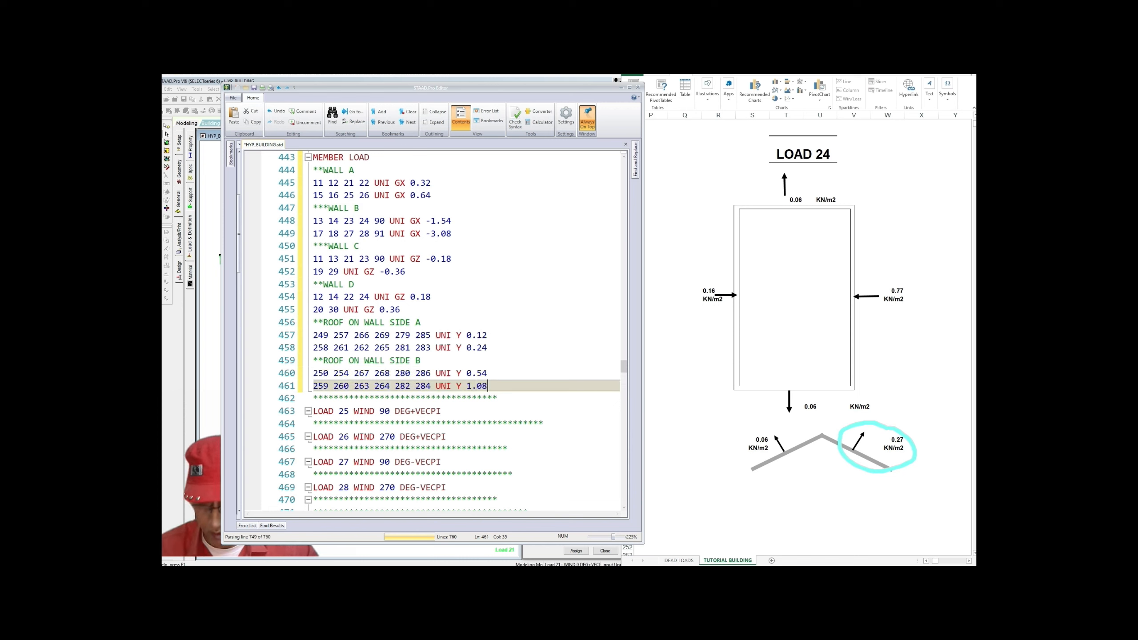
pyautogui.click(401, 310)
pyautogui.scroll(3, 431, 332)
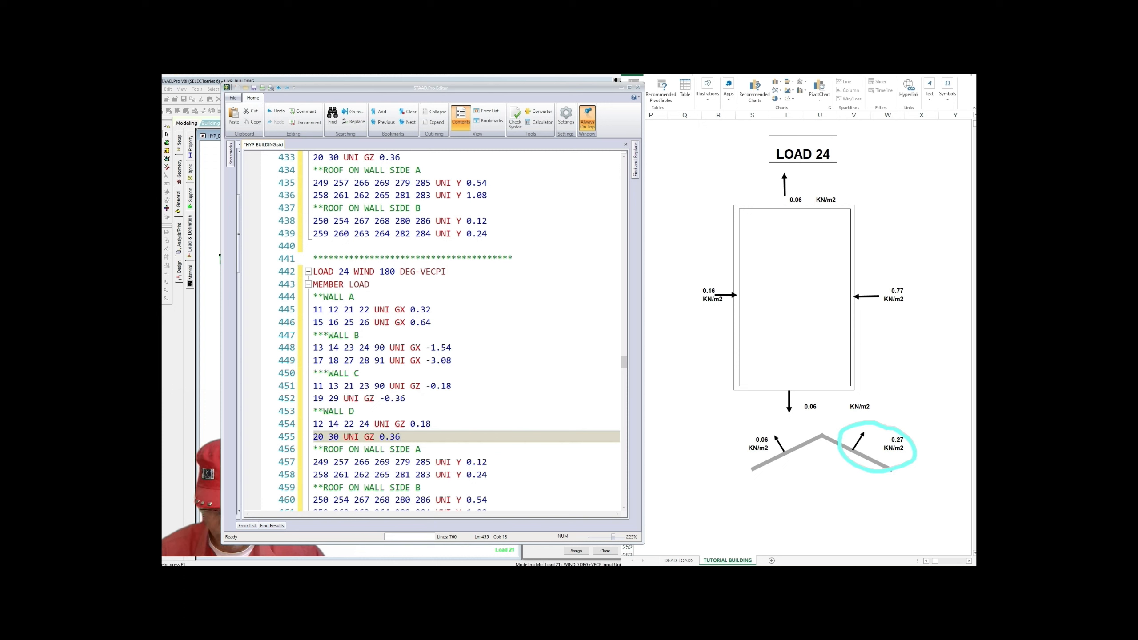
pyautogui.scroll(-2, 430, 332)
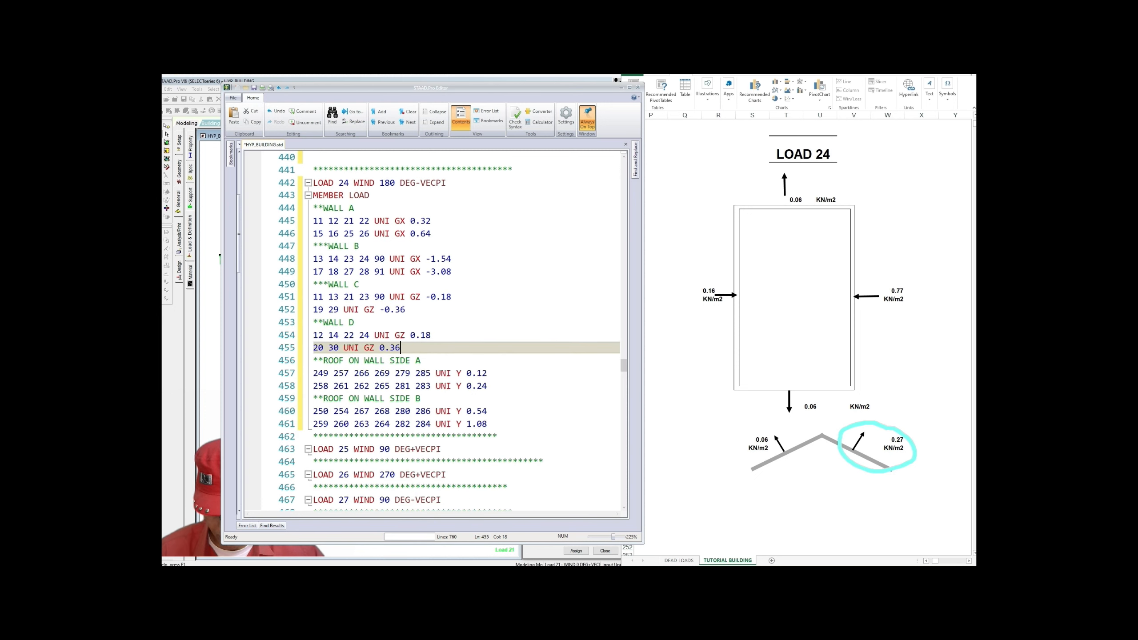
pyautogui.scroll(-1, 455, 332)
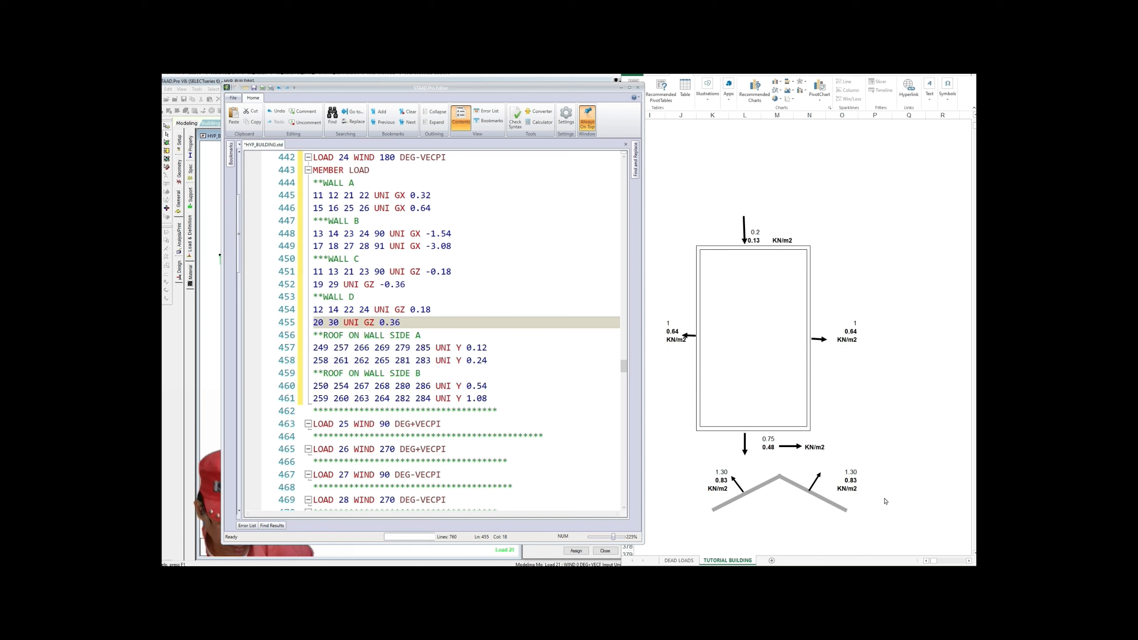
# Step: Shift the spreadsheet to center the wind load diagram beside the editor
pyautogui.click(926, 560)
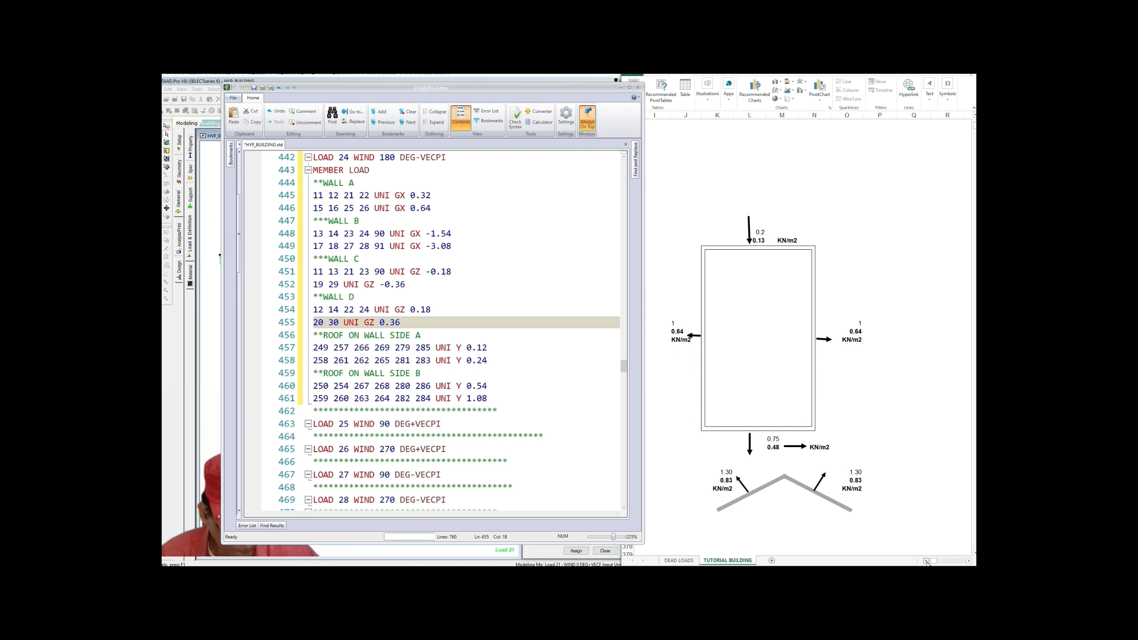
pyautogui.click(925, 561)
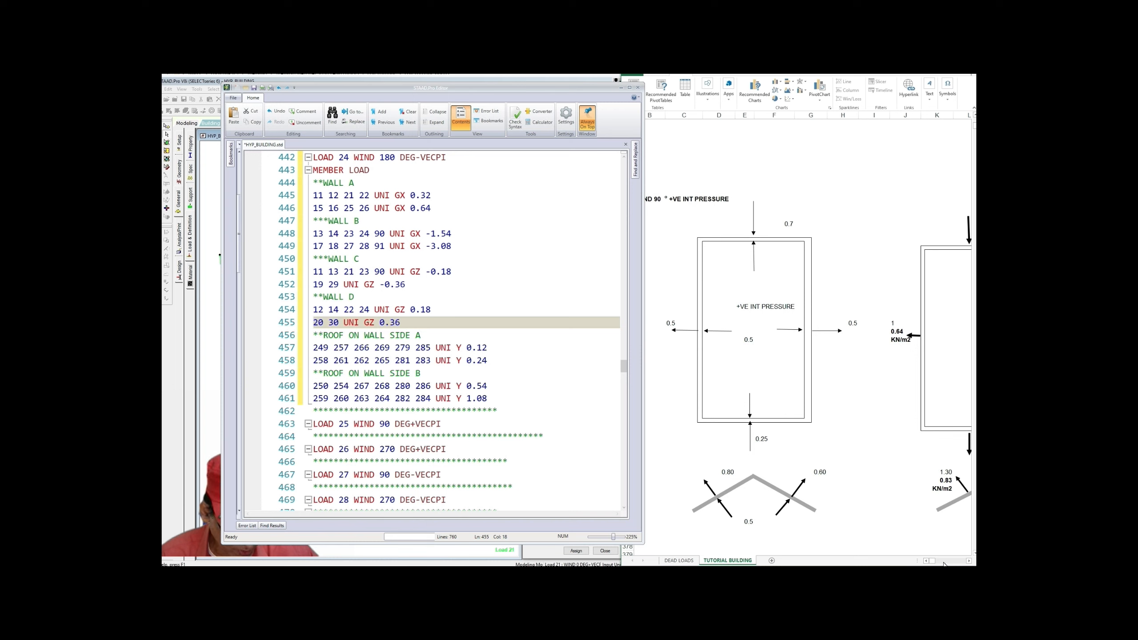
pyautogui.click(969, 561)
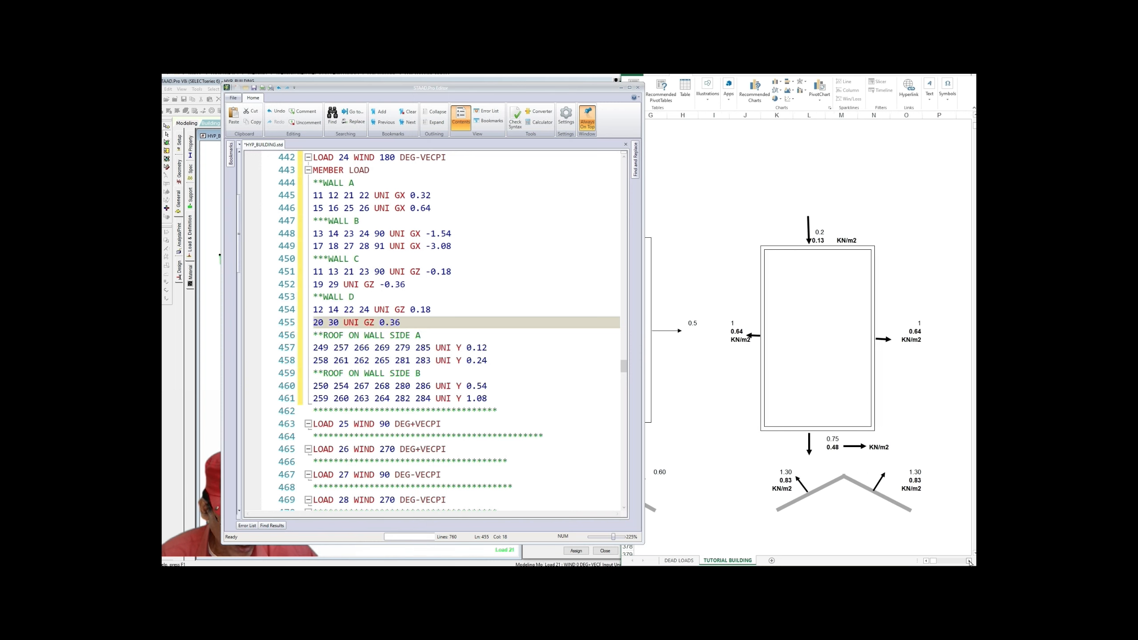
pyautogui.click(969, 561)
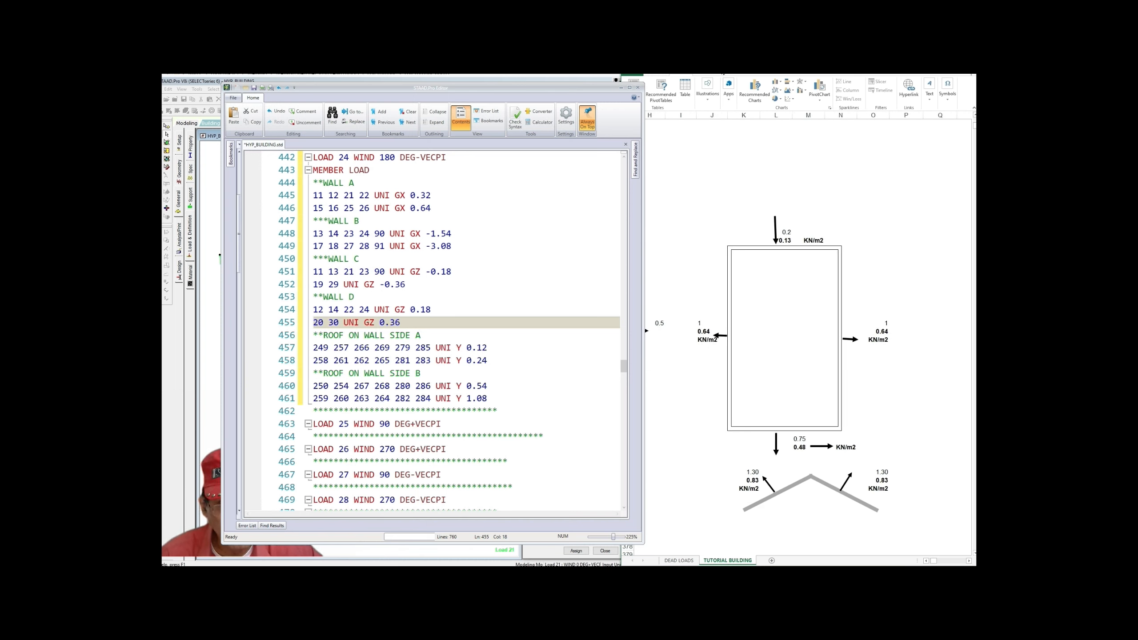
# Step: Copy Load 24's MEMBER LOAD block (lines 443–461) and add a blank line below LOAD 25
pyautogui.click(451, 246)
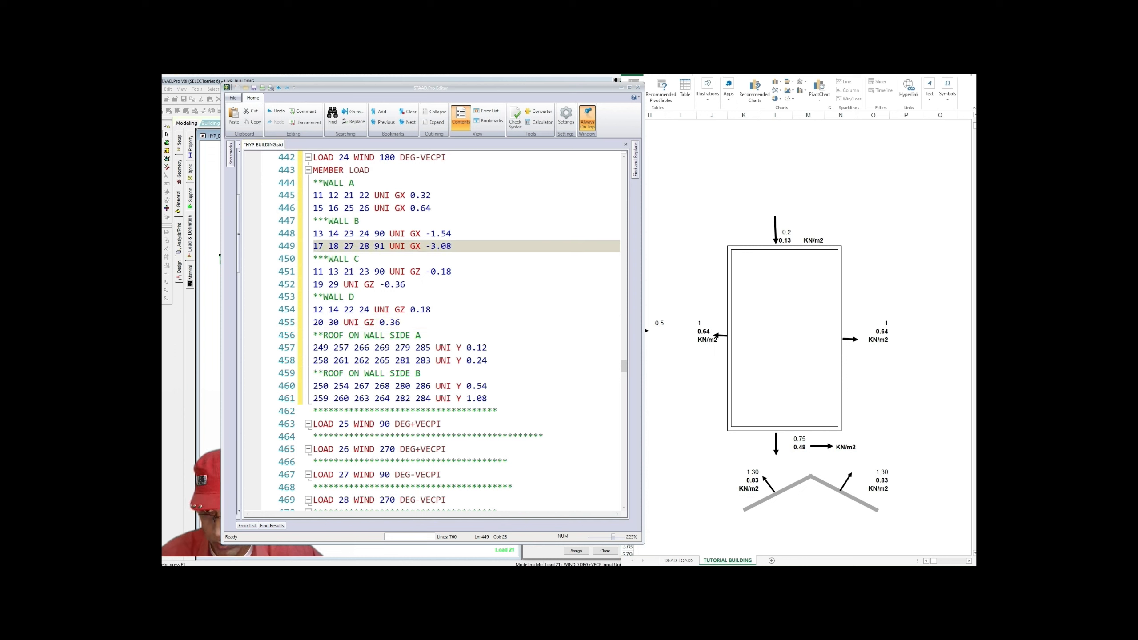
pyautogui.moveTo(313, 170); pyautogui.dragTo(488, 399)
pyautogui.rightClick(437, 379)
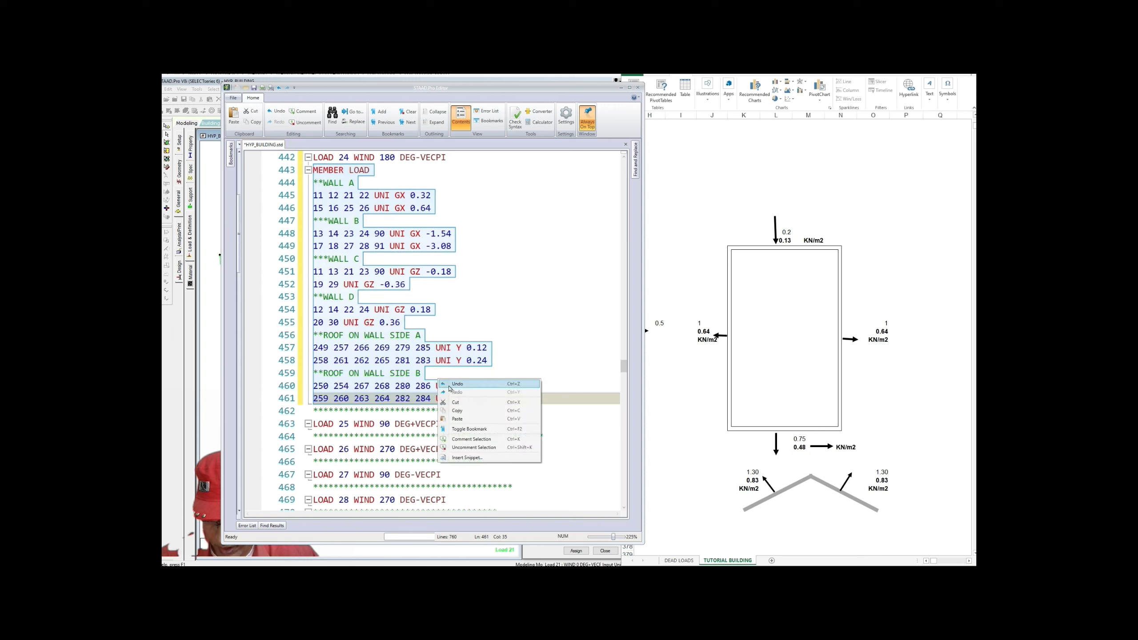
pyautogui.click(454, 411)
pyautogui.scroll(-4, 455, 410)
pyautogui.click(442, 374)
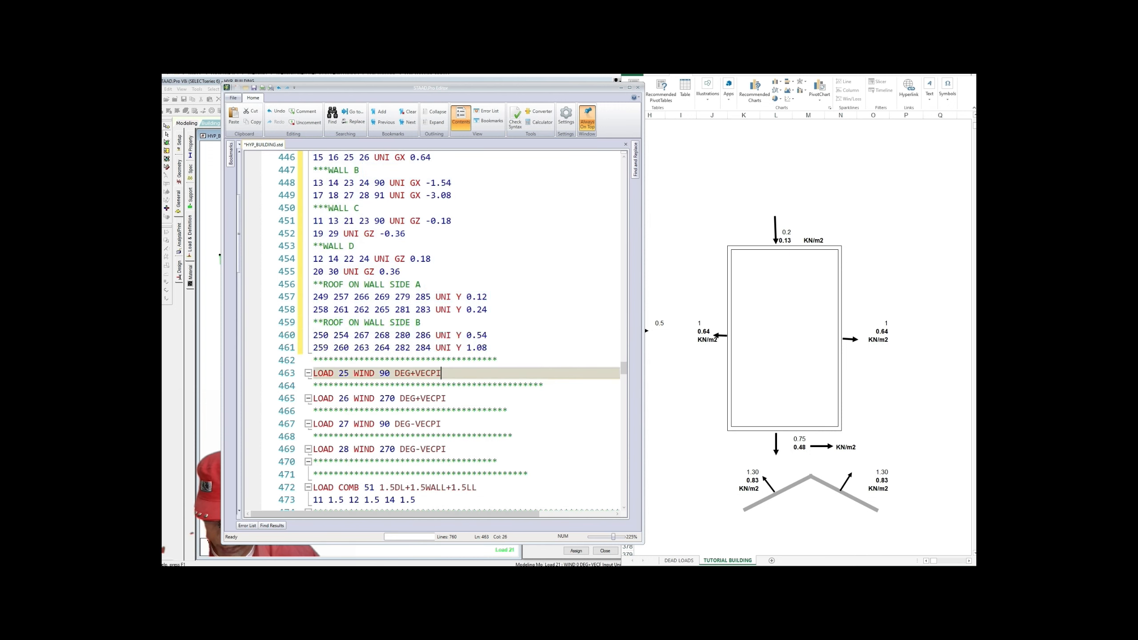
pyautogui.press('Return')
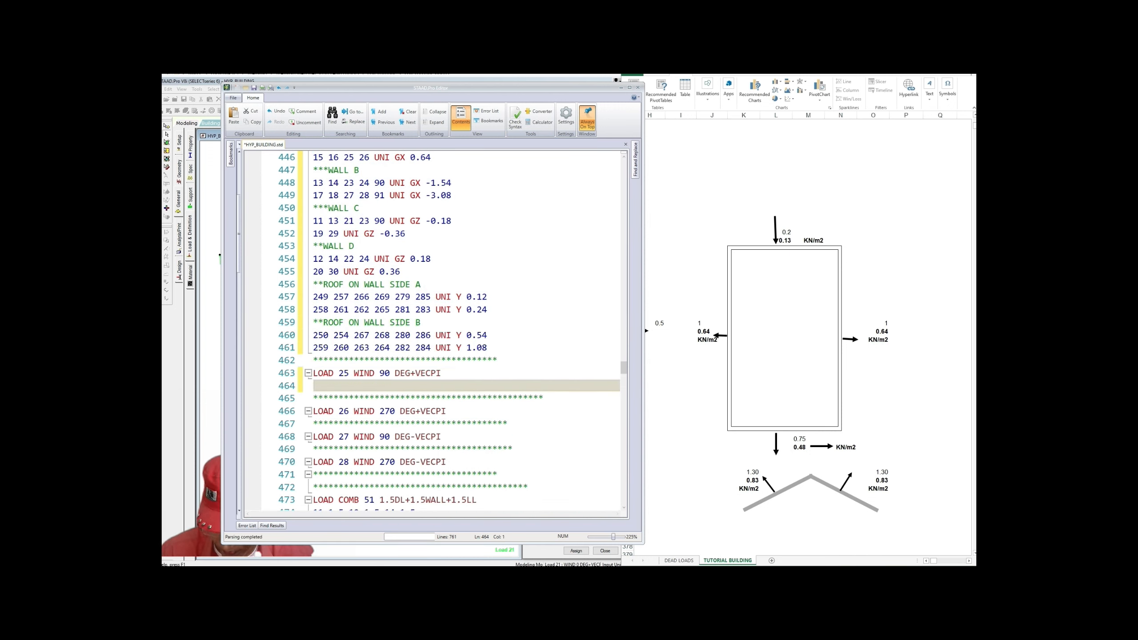
# Step: Paste Load 24's member load block onto the blank line 464 under LOAD 25
pyautogui.hotkey('ctrl', 'v')
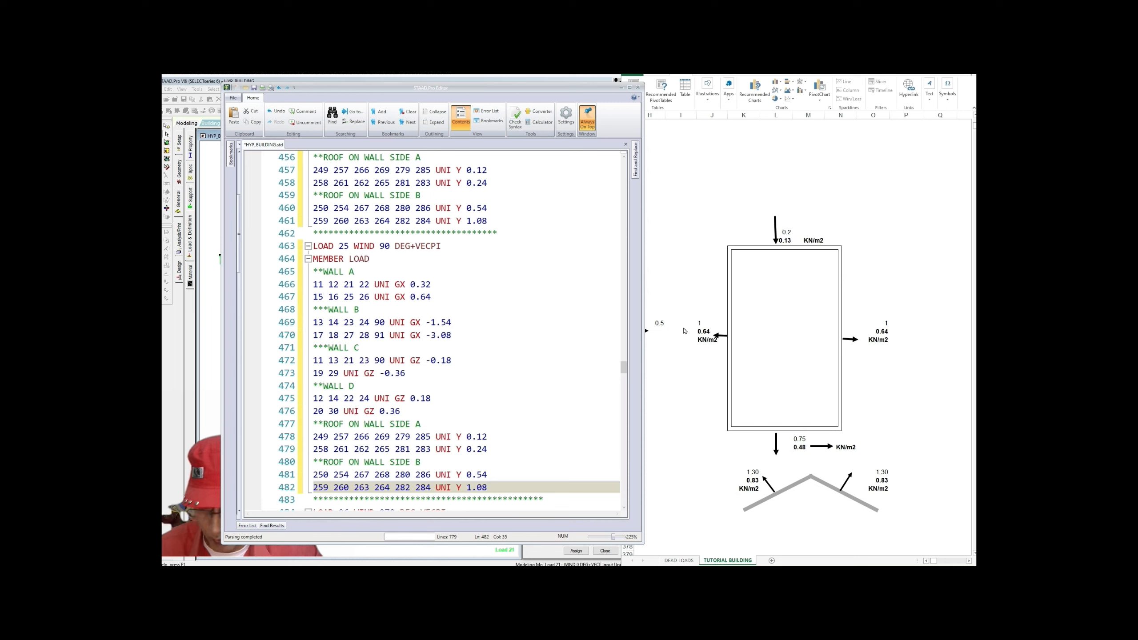
# Step: Set Load 25's Wall A GX loads to -1.28 and -2.56
pyautogui.moveTo(410, 284); pyautogui.dragTo(431, 284)
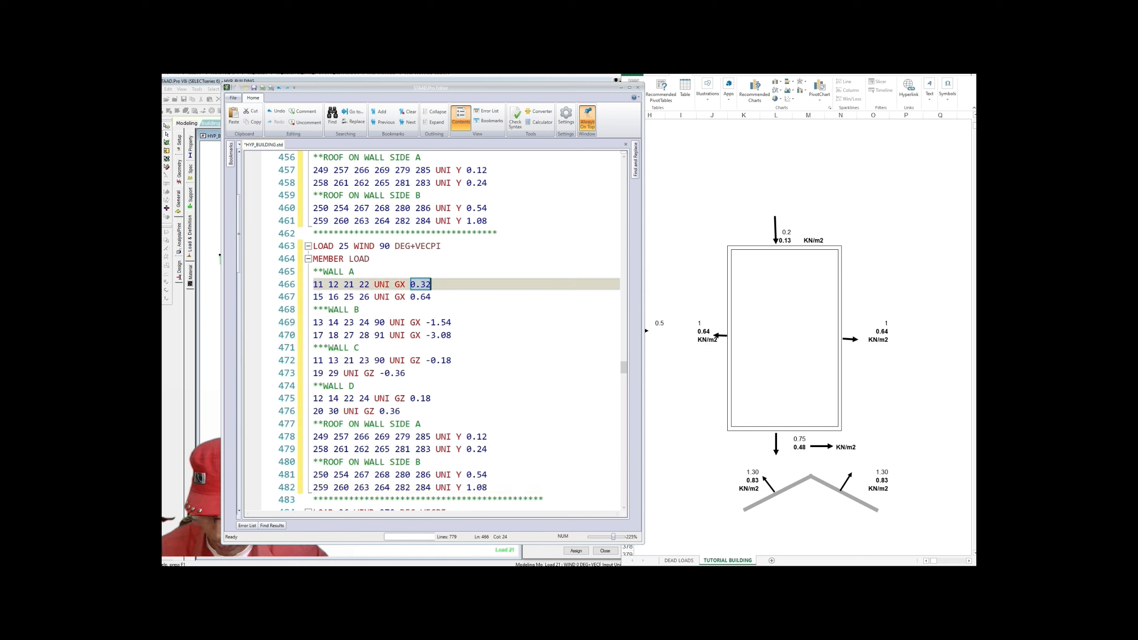
pyautogui.write('1')
pyautogui.write('.28')
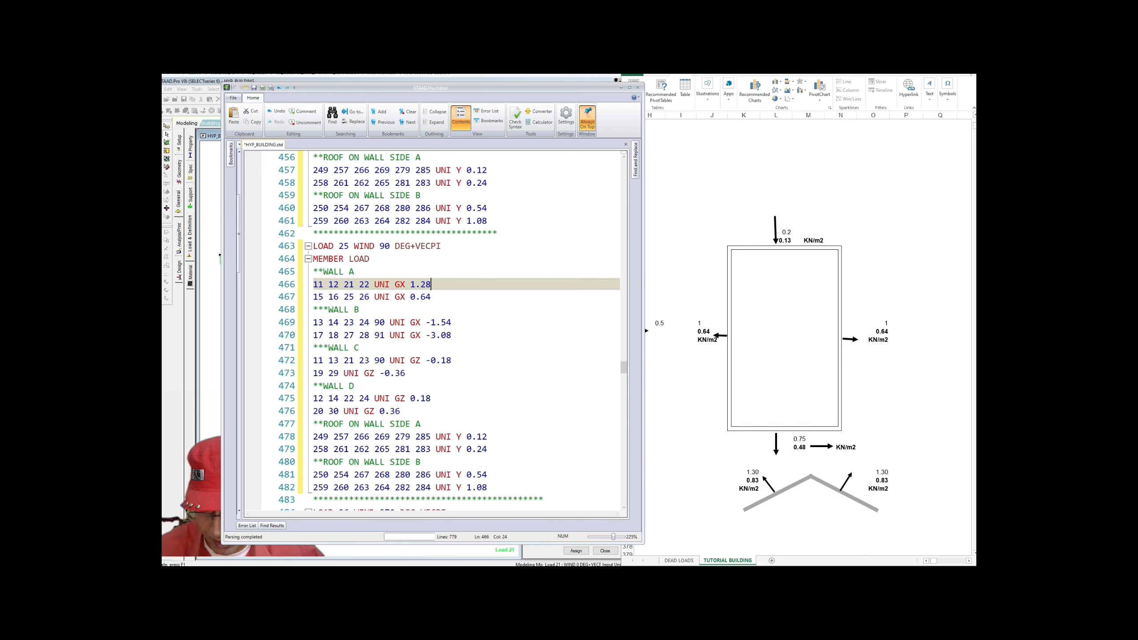
pyautogui.click(410, 284)
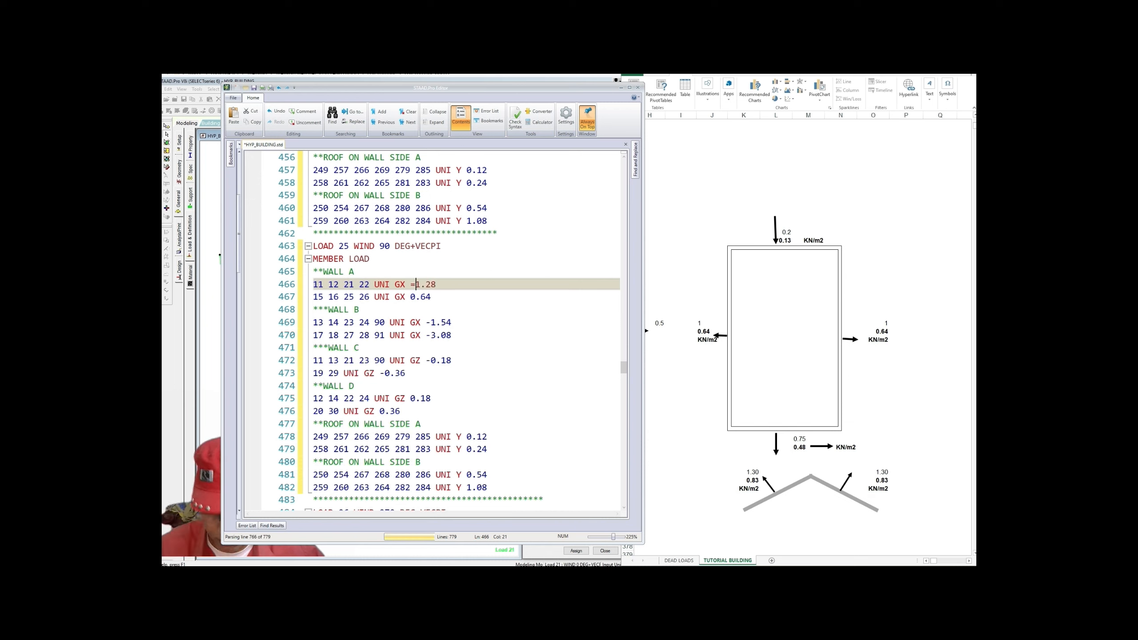
pyautogui.press('BackSpace')
pyautogui.write('-')
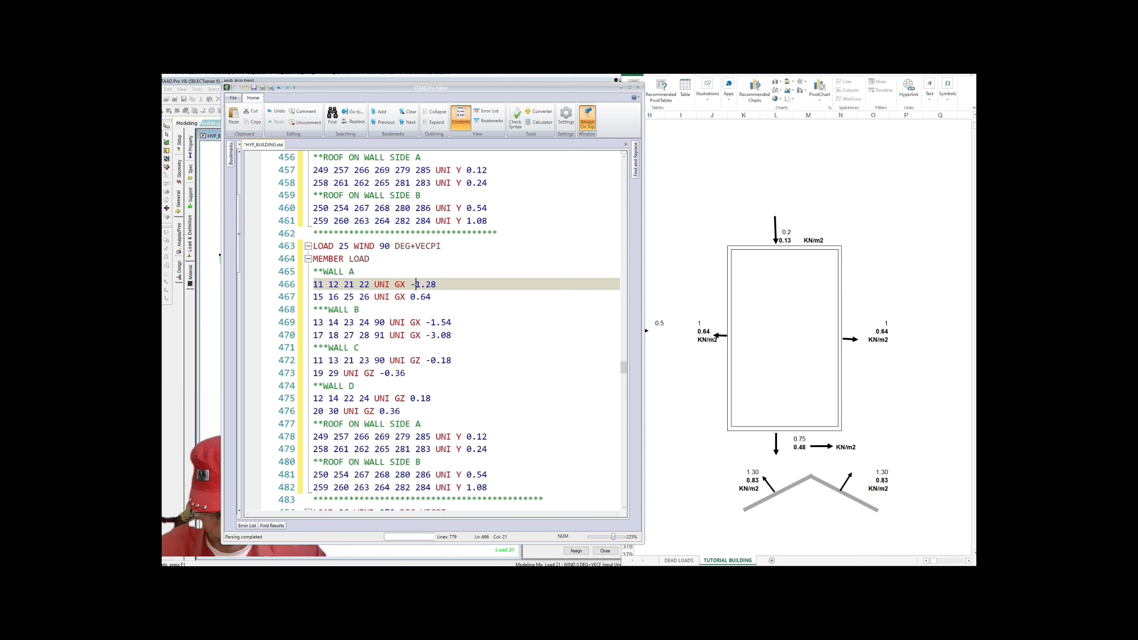
pyautogui.moveTo(411, 297); pyautogui.dragTo(431, 297)
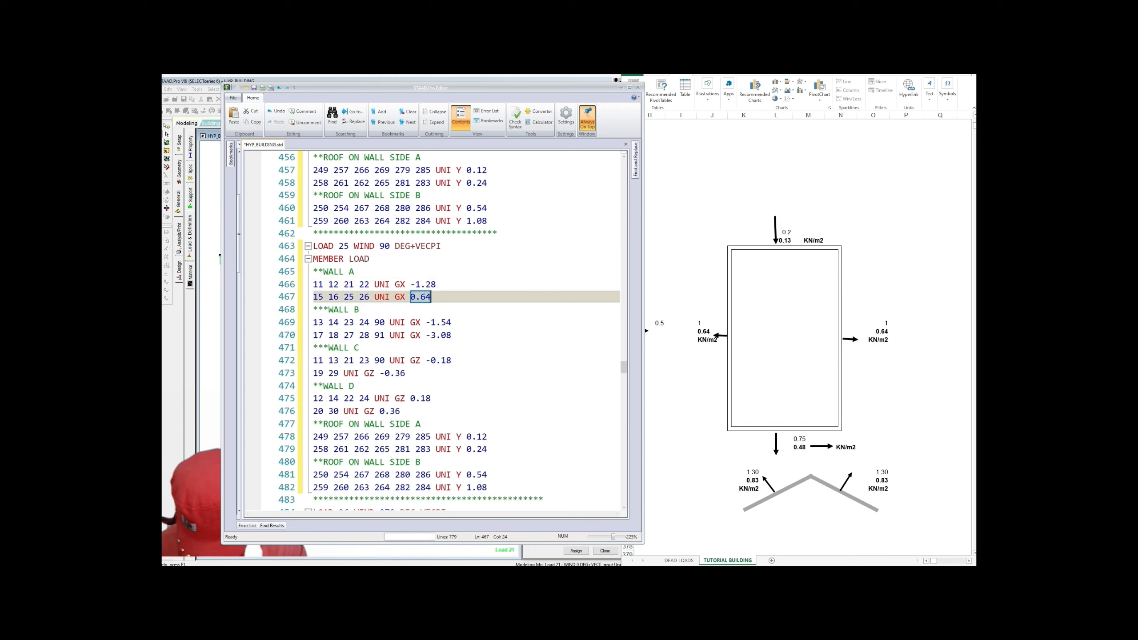
pyautogui.write('-2.56')
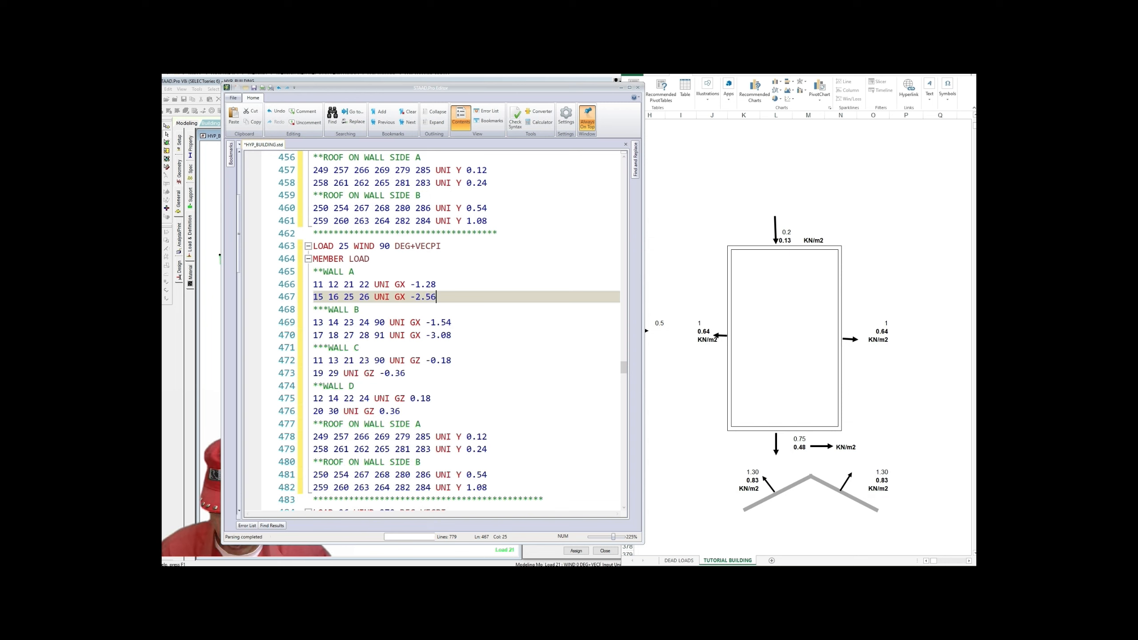
# Step: Set Load 25's Wall B GX loads to 1.28 and 2.56, and Wall C's first GZ to 0.39
pyautogui.moveTo(425, 322); pyautogui.dragTo(452, 322)
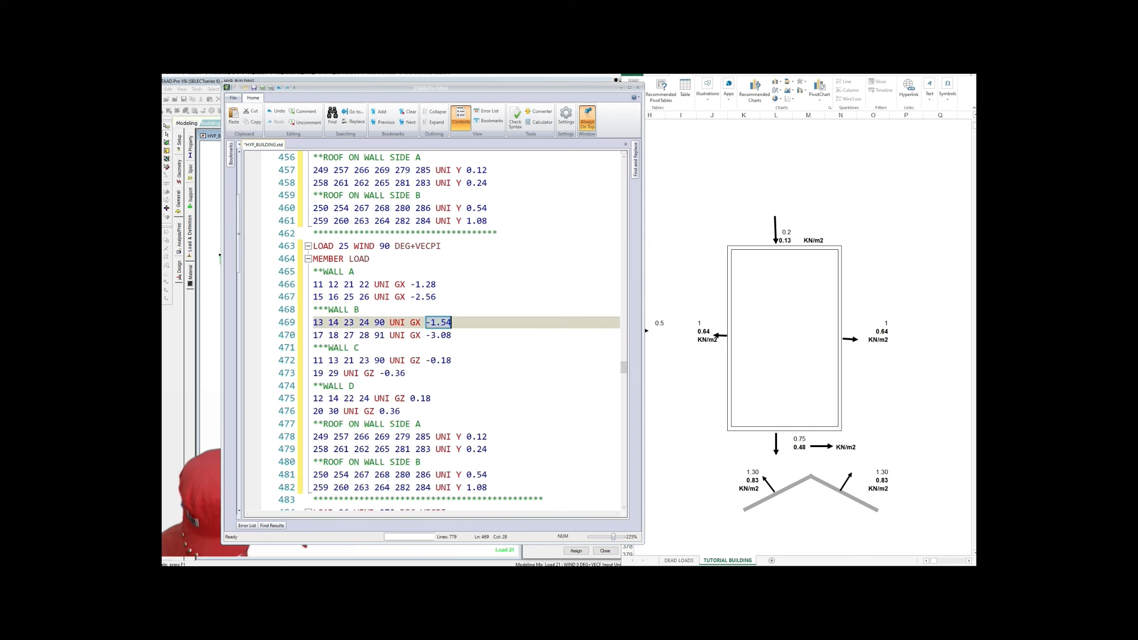
pyautogui.write('1.28')
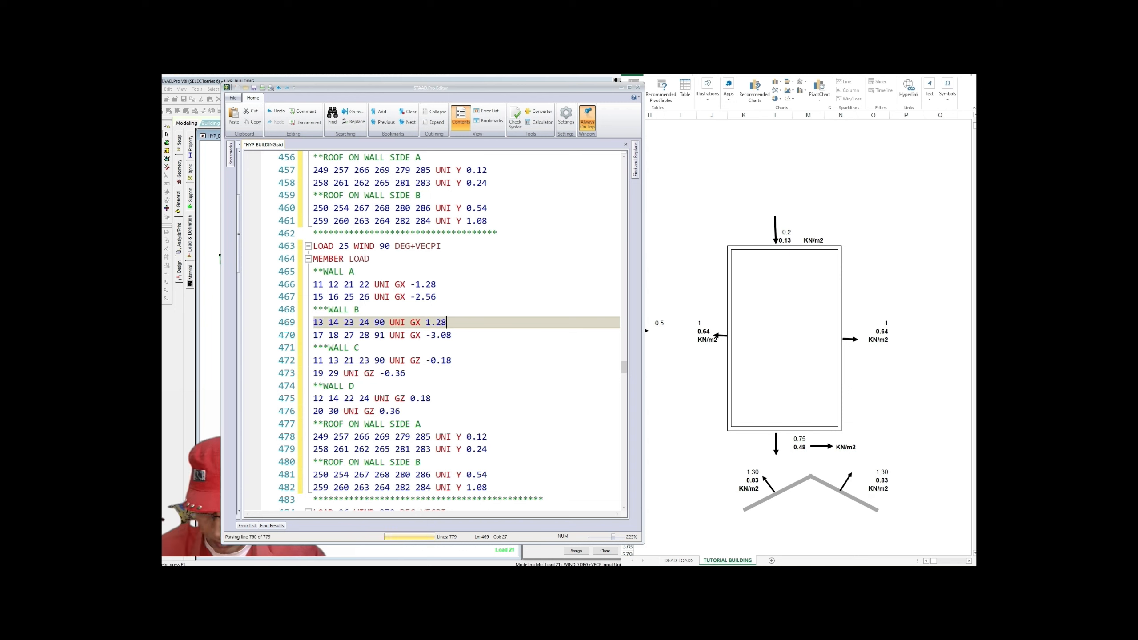
pyautogui.moveTo(426, 335); pyautogui.dragTo(451, 334)
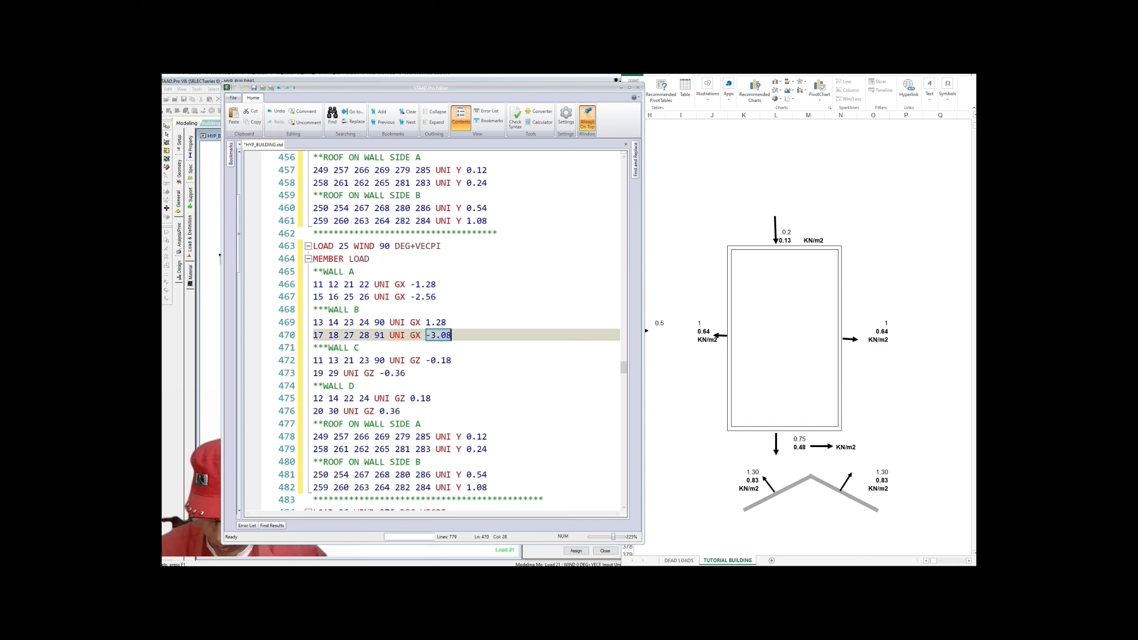
pyautogui.write('2.')
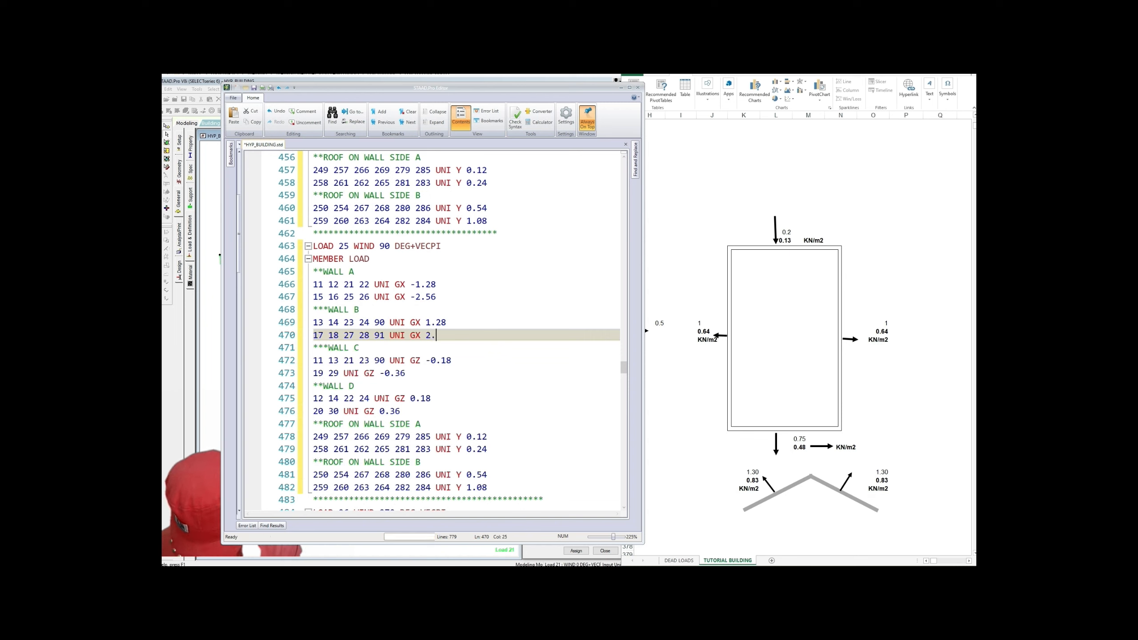
pyautogui.write('56')
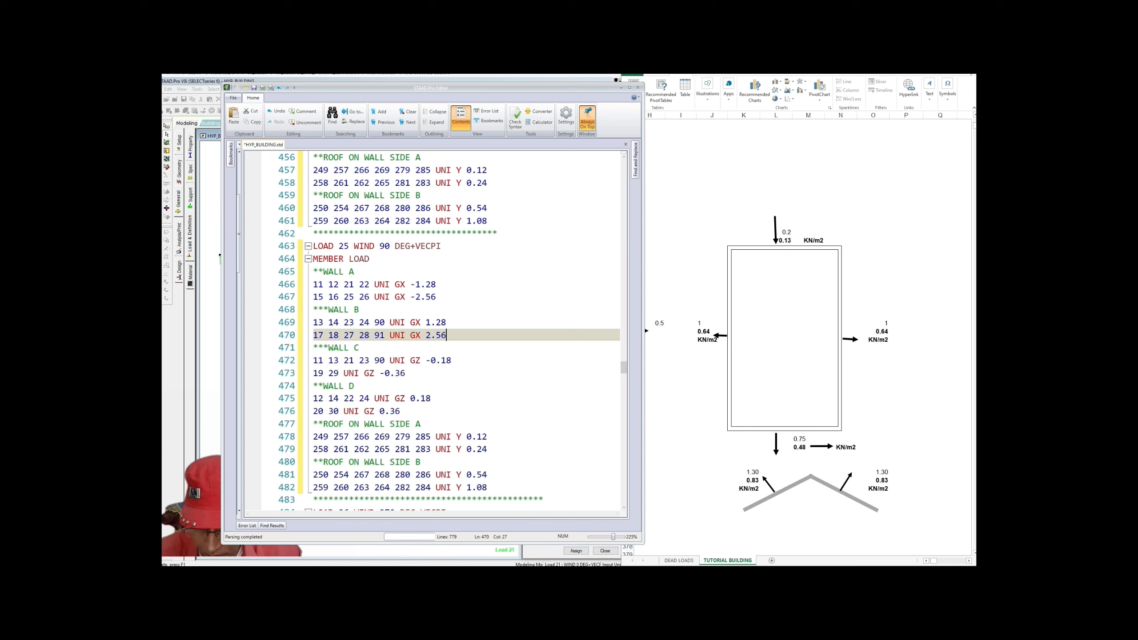
pyautogui.moveTo(425, 361); pyautogui.dragTo(452, 361)
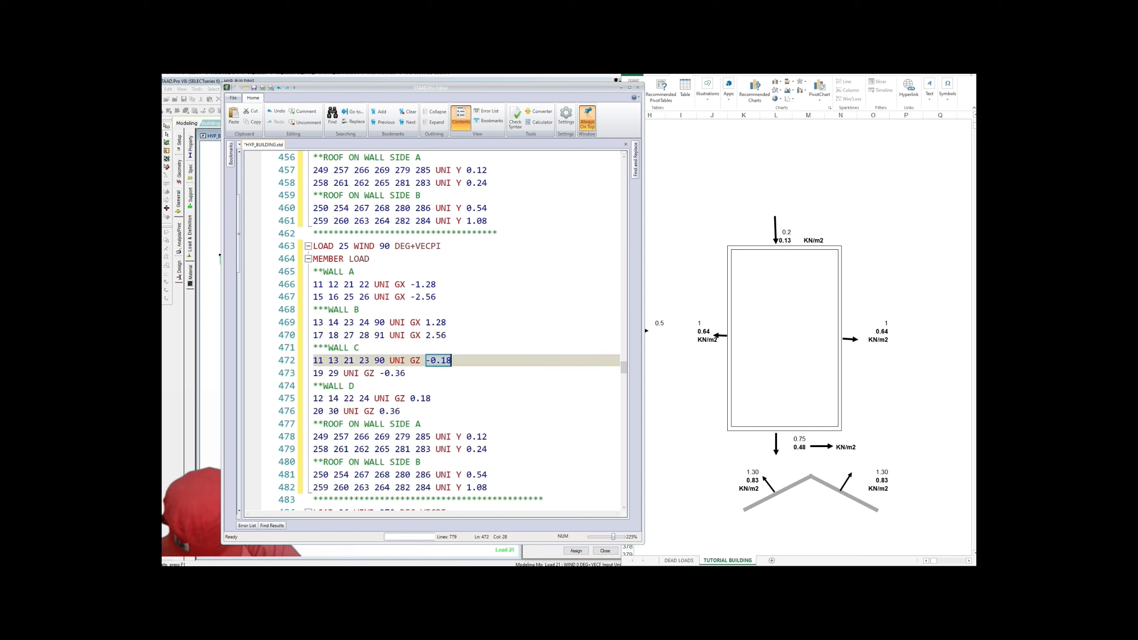
pyautogui.write('0.39')
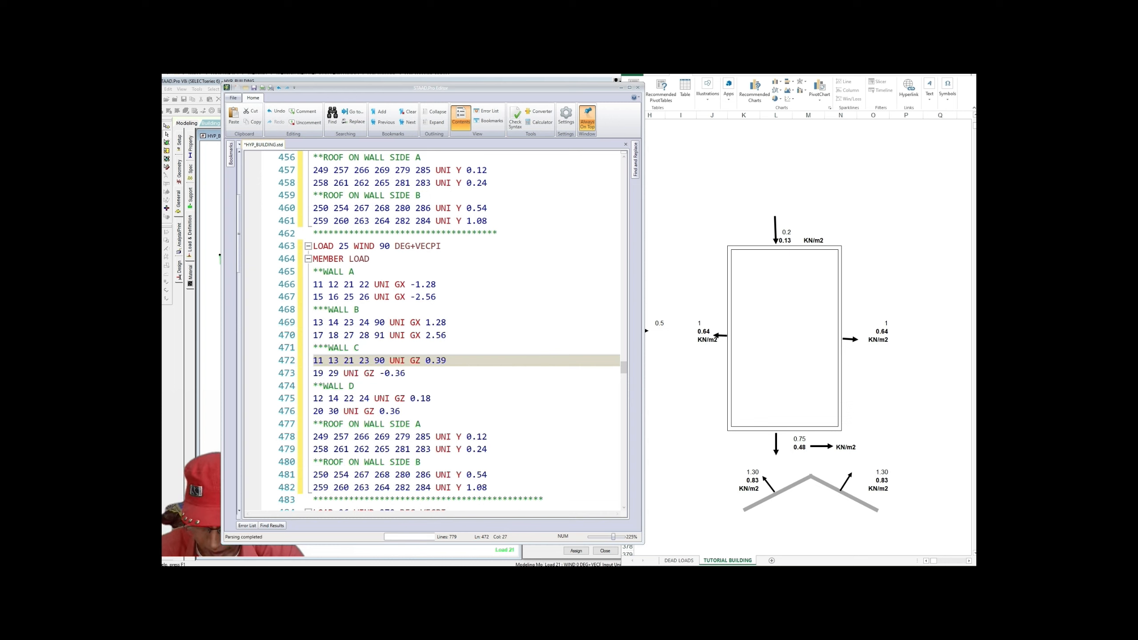
# Step: Overwrite Load 25's lines 473, 475 and 476 with GZ 0.78, 1.44 and 2.88
pyautogui.moveTo(379, 373); pyautogui.dragTo(406, 373)
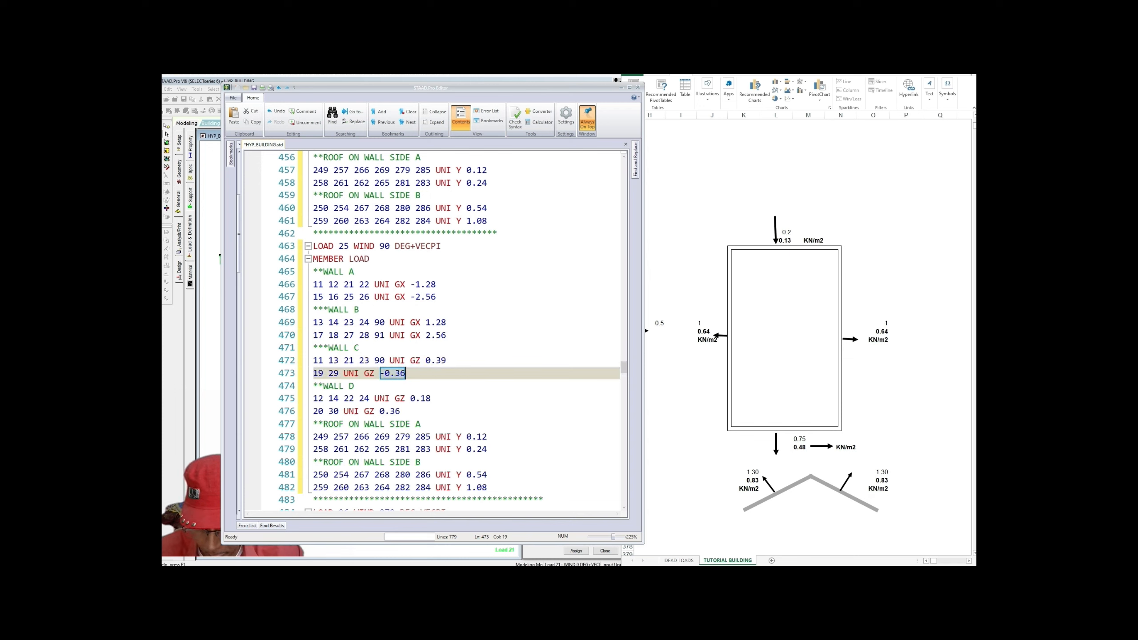
pyautogui.write('0.')
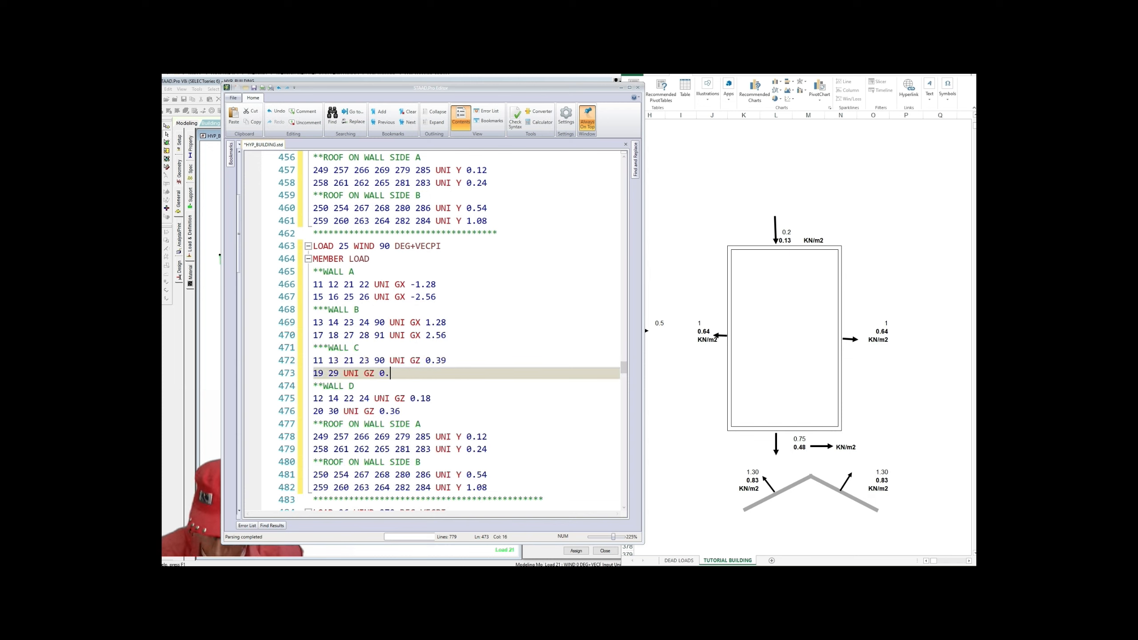
pyautogui.write('78')
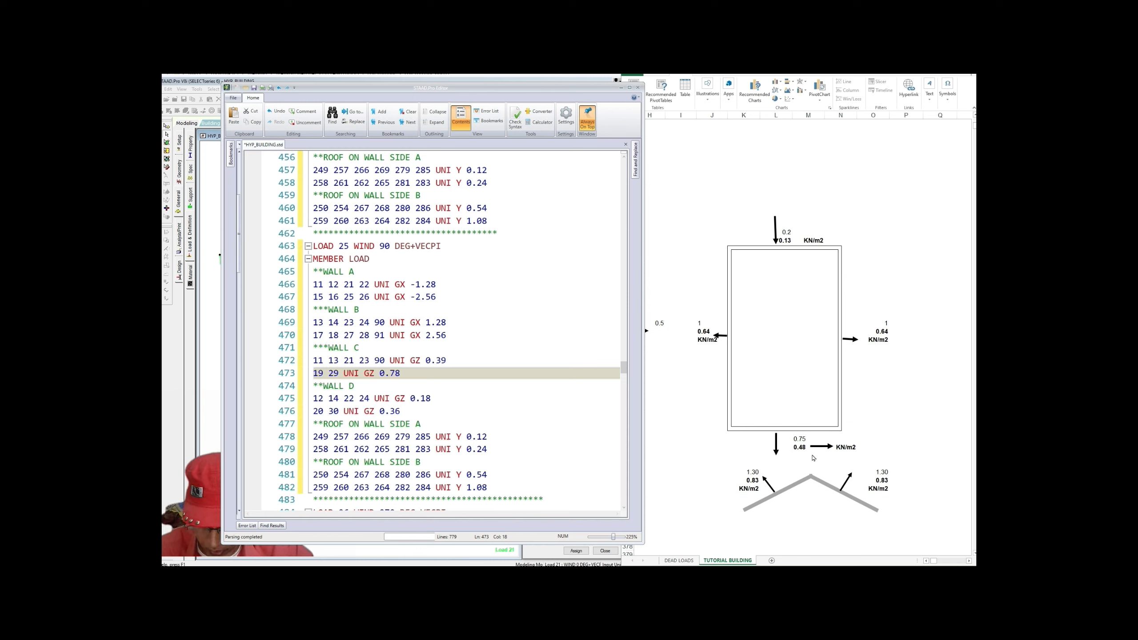
pyautogui.moveTo(409, 398); pyautogui.dragTo(431, 398)
pyautogui.write('1.44')
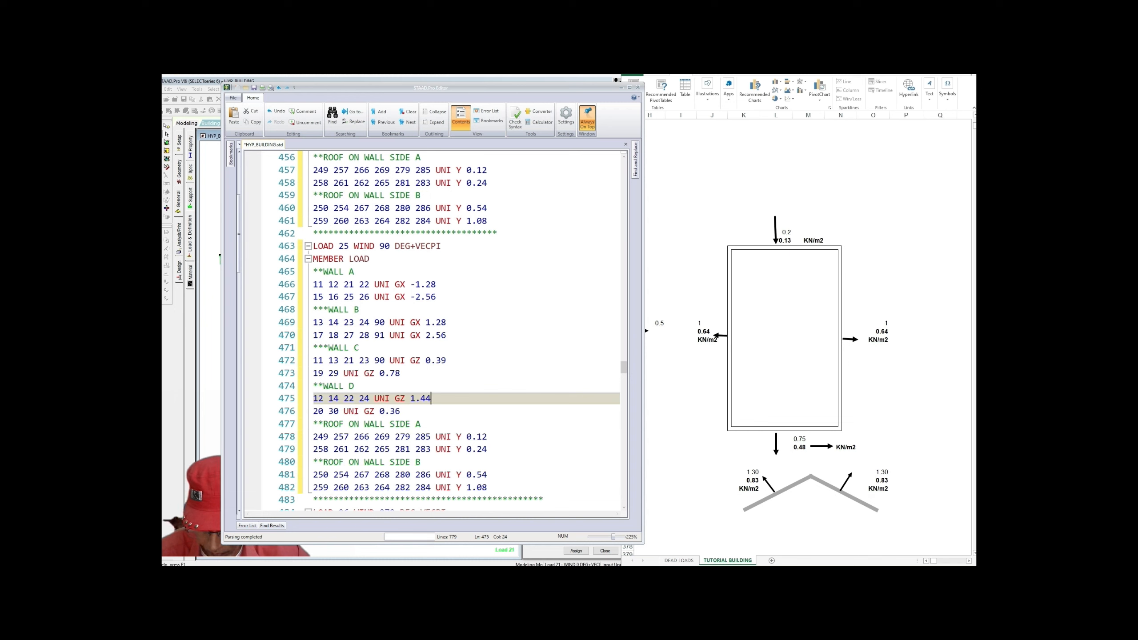
pyautogui.doubleClick(391, 411)
pyautogui.write('2.88')
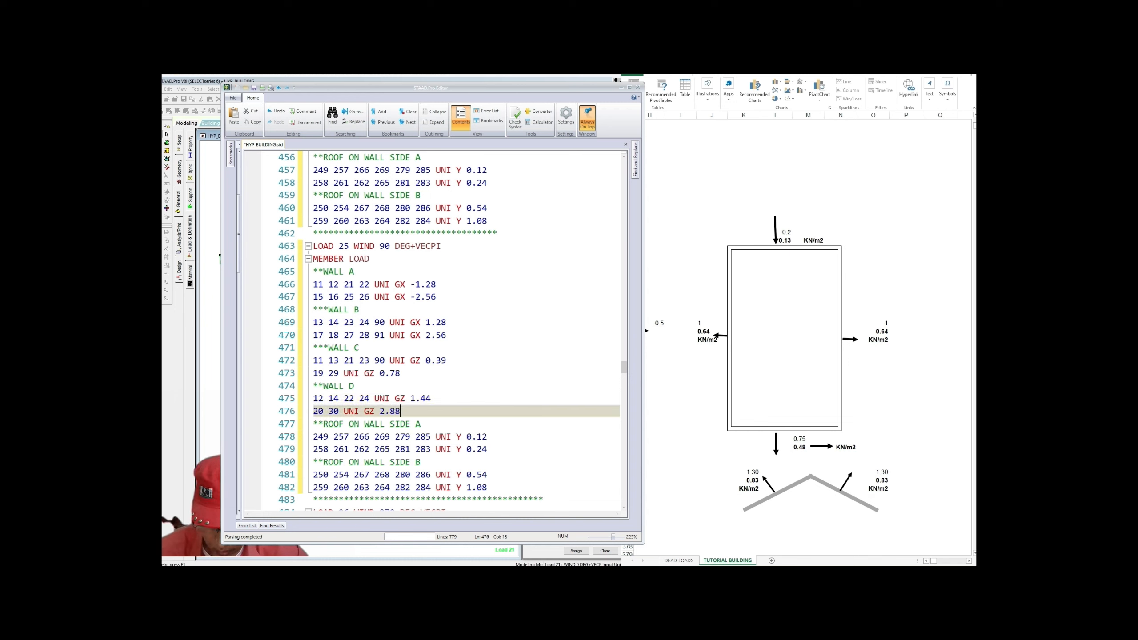
pyautogui.click(488, 449)
pyautogui.scroll(-1, 488, 449)
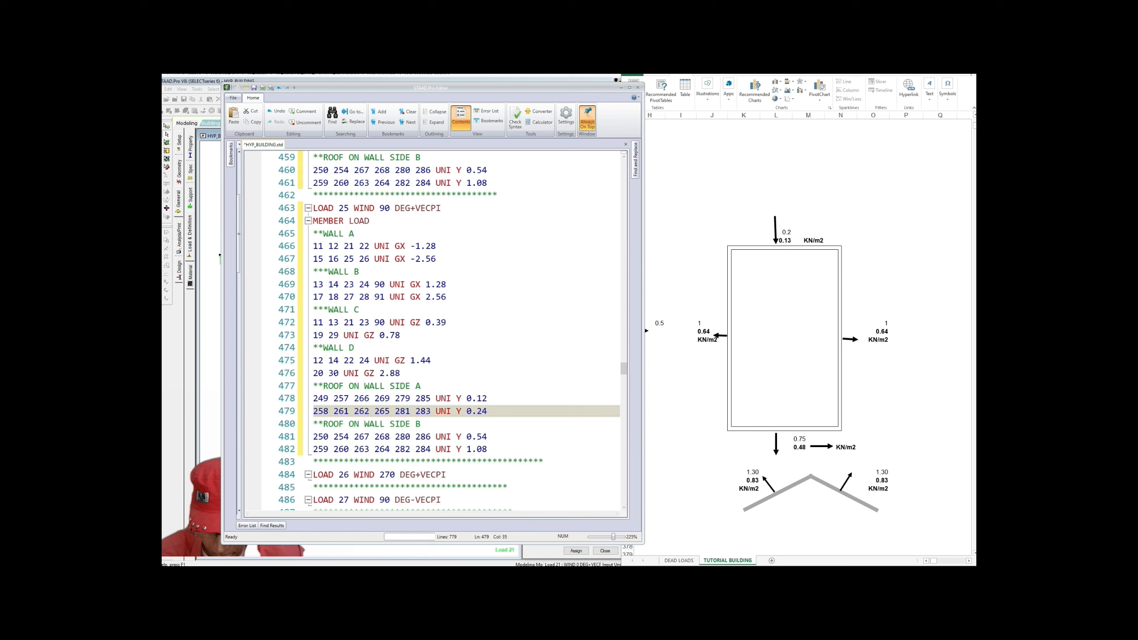
# Step: Change Load 25's roof side A and B UNI Y values from 0.12/0.24 and 0.54/1.08 to 1.66/3.32
pyautogui.moveTo(471, 398); pyautogui.dragTo(487, 398)
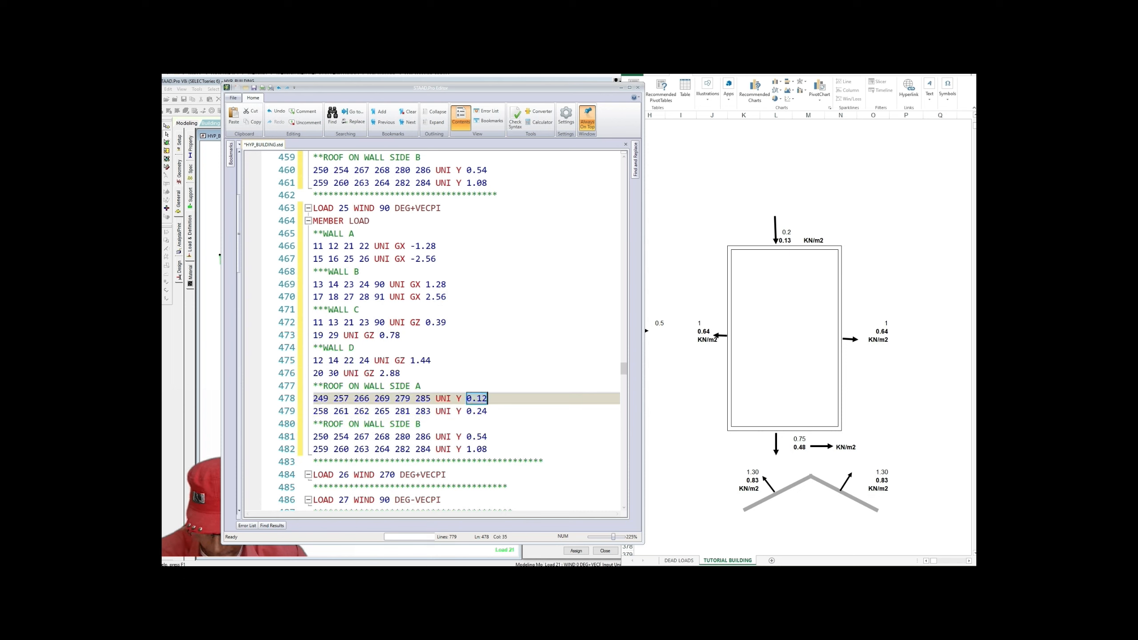
pyautogui.write('1')
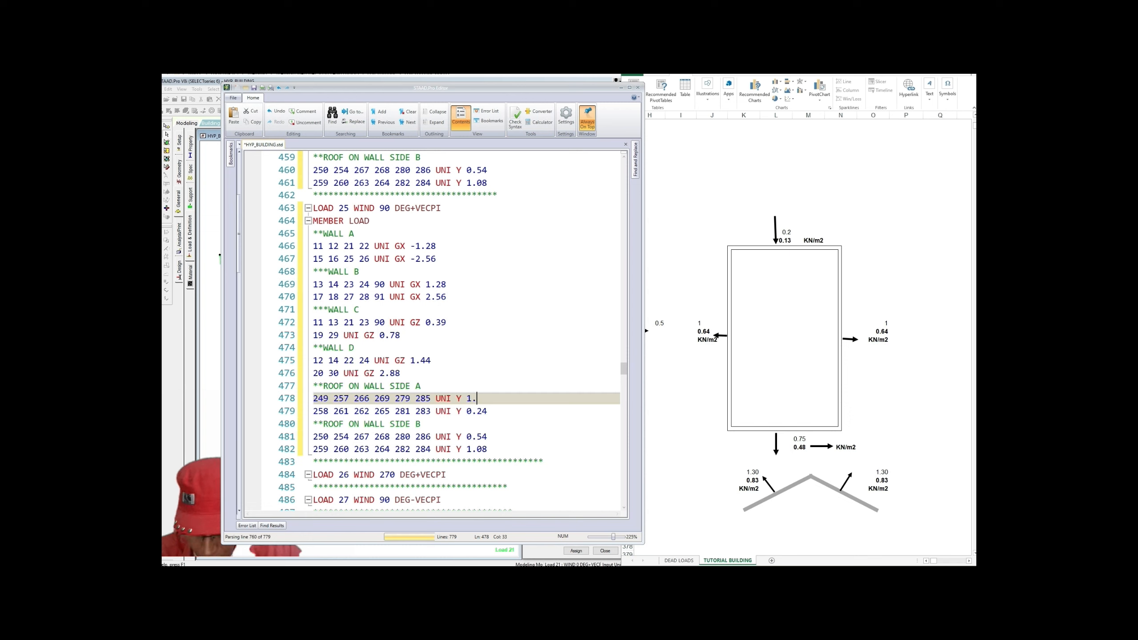
pyautogui.write('.66')
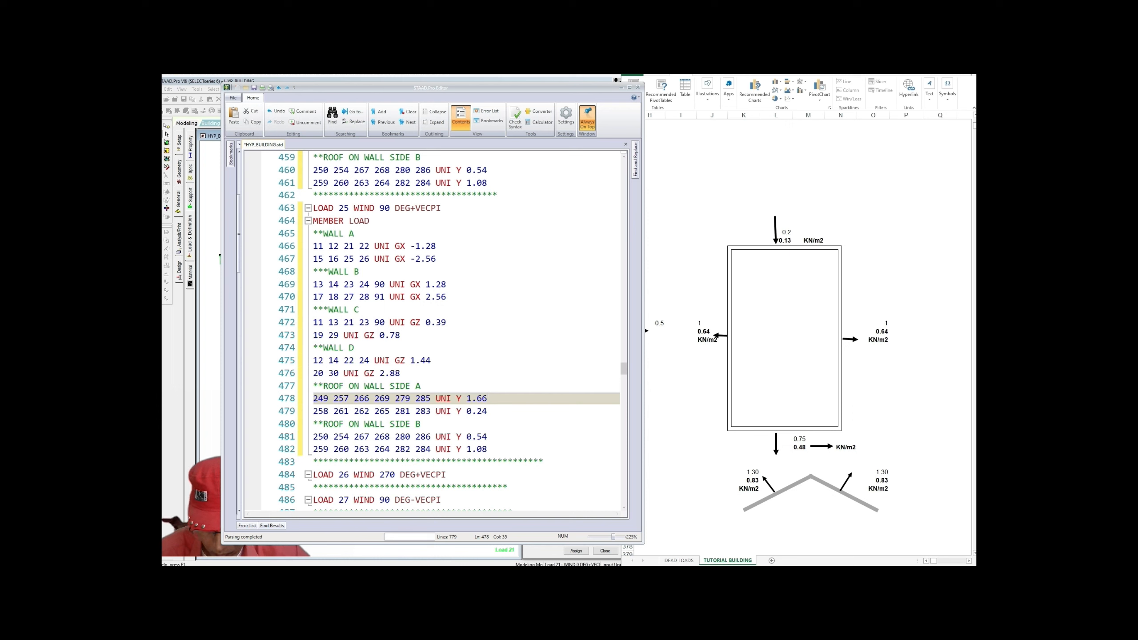
pyautogui.moveTo(466, 411); pyautogui.dragTo(488, 411)
pyautogui.write('3')
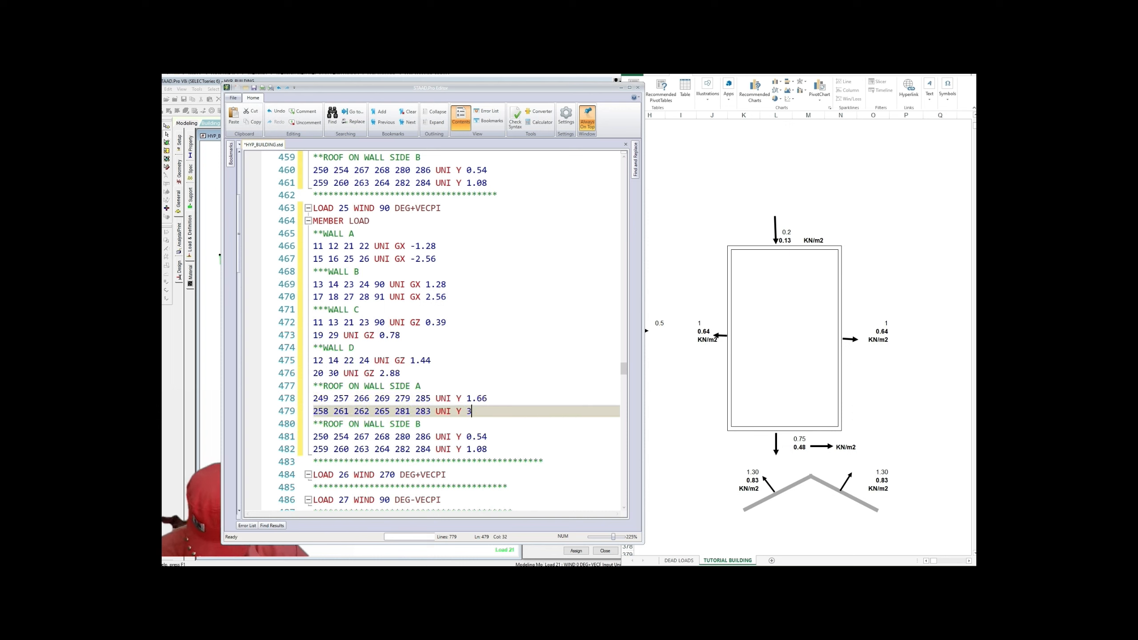
pyautogui.write('.32')
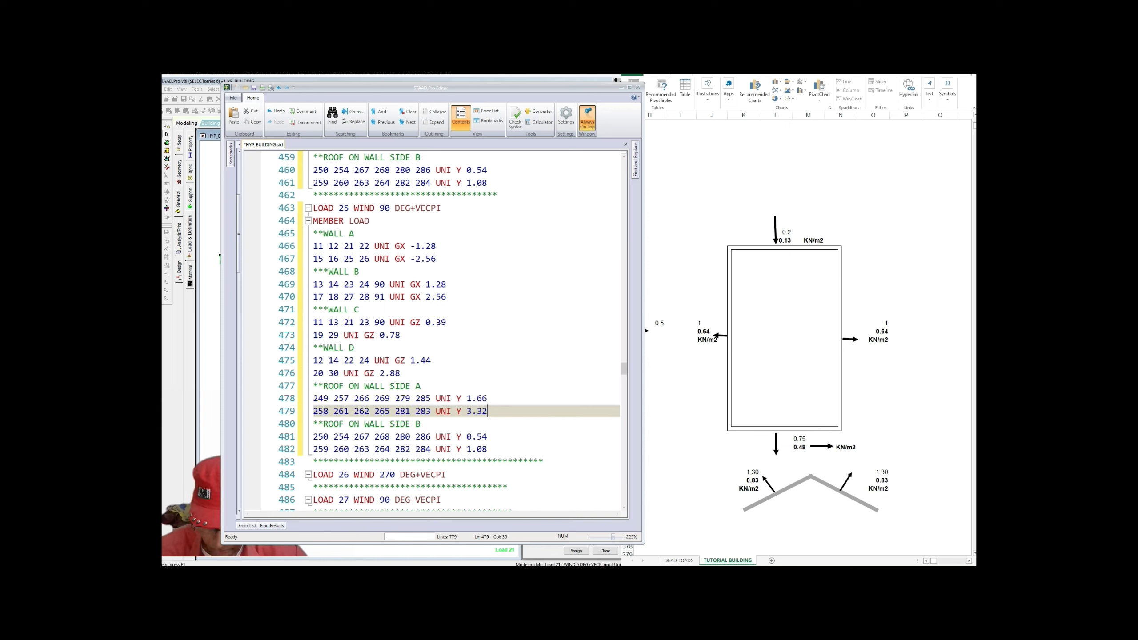
pyautogui.moveTo(466, 437); pyautogui.dragTo(487, 436)
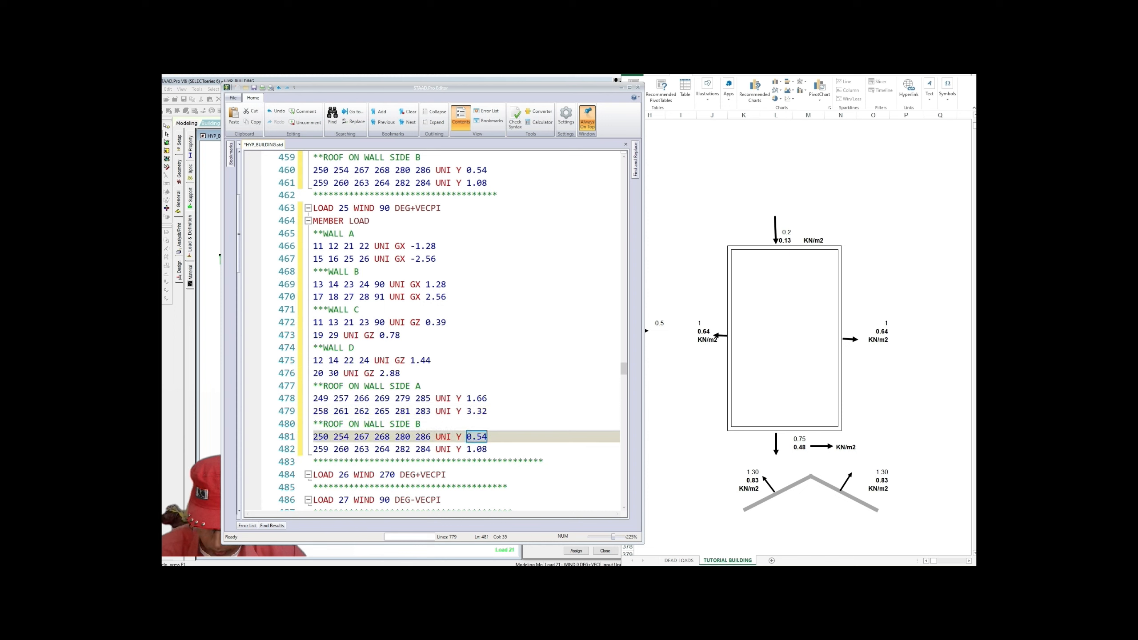
pyautogui.write('1.')
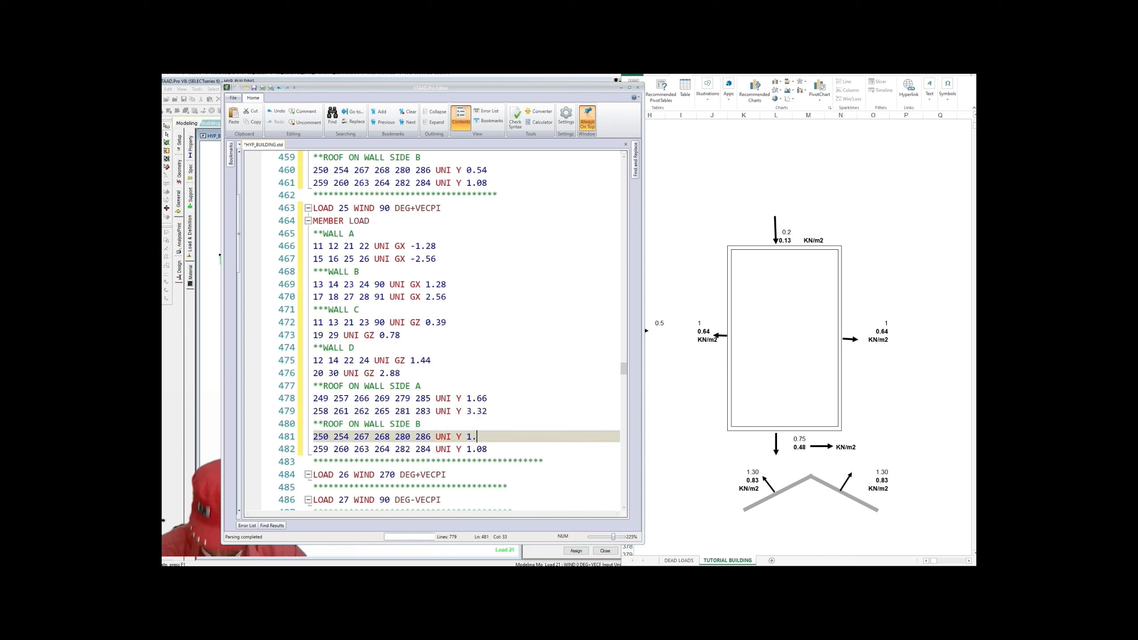
pyautogui.write('66')
pyautogui.moveTo(466, 449); pyautogui.dragTo(488, 448)
pyautogui.write('3')
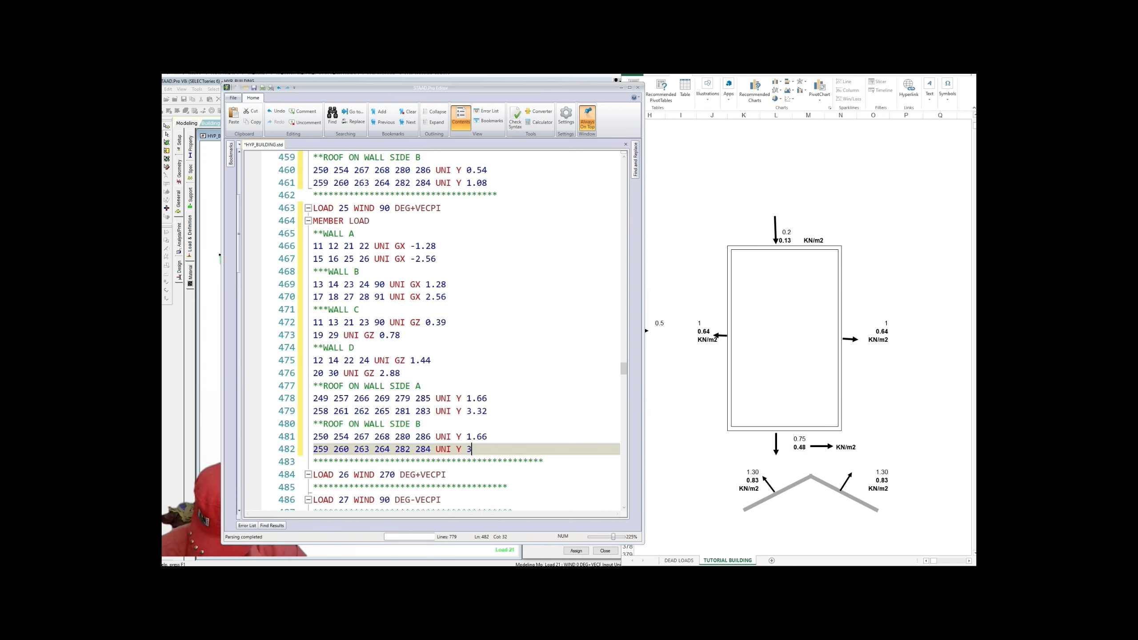
pyautogui.write('.32')
pyautogui.click(421, 424)
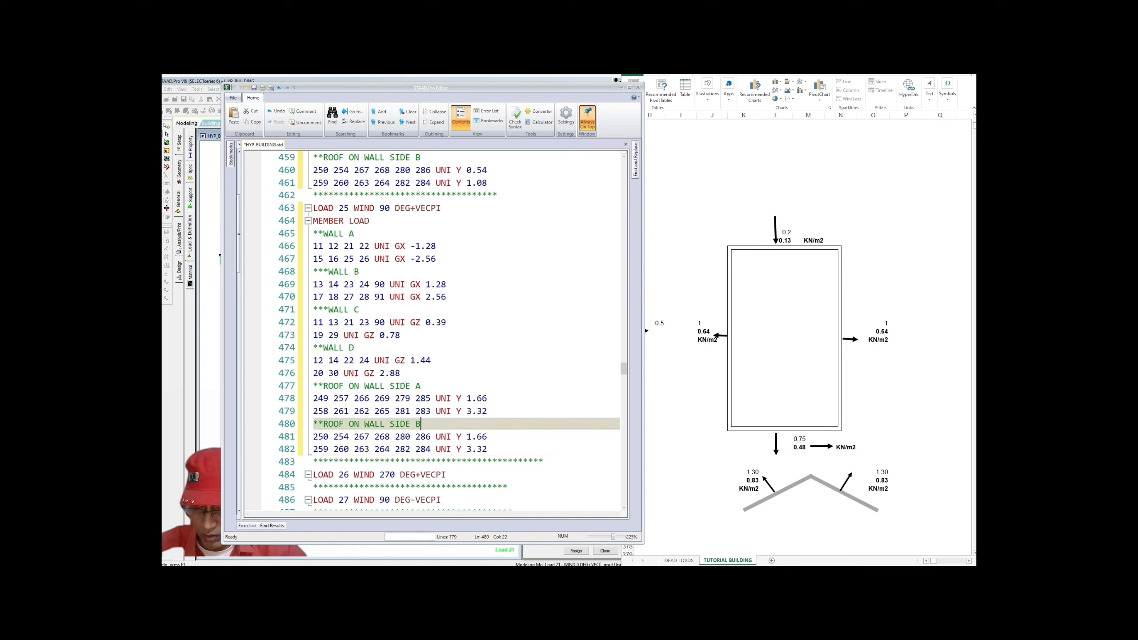
pyautogui.scroll(-1, 421, 424)
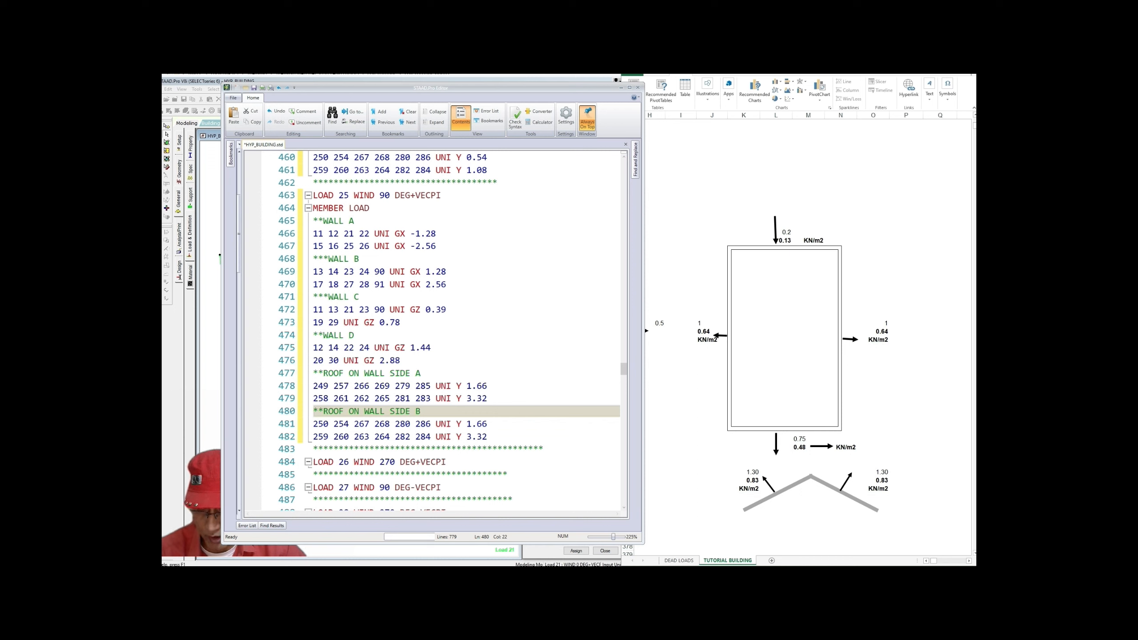
pyautogui.scroll(-2, 452, 331)
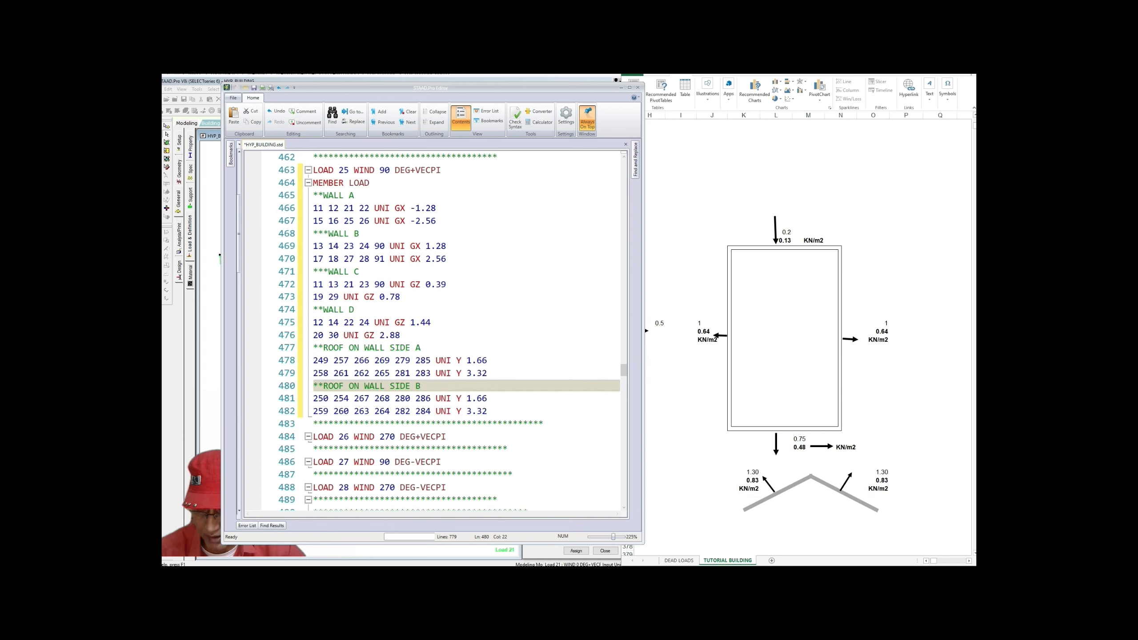
# Step: Copy Load 25's MEMBER LOAD block and paste it on a new line under LOAD 26 WIND 270 DEG+VECPI
pyautogui.moveTo(314, 182); pyautogui.dragTo(487, 410)
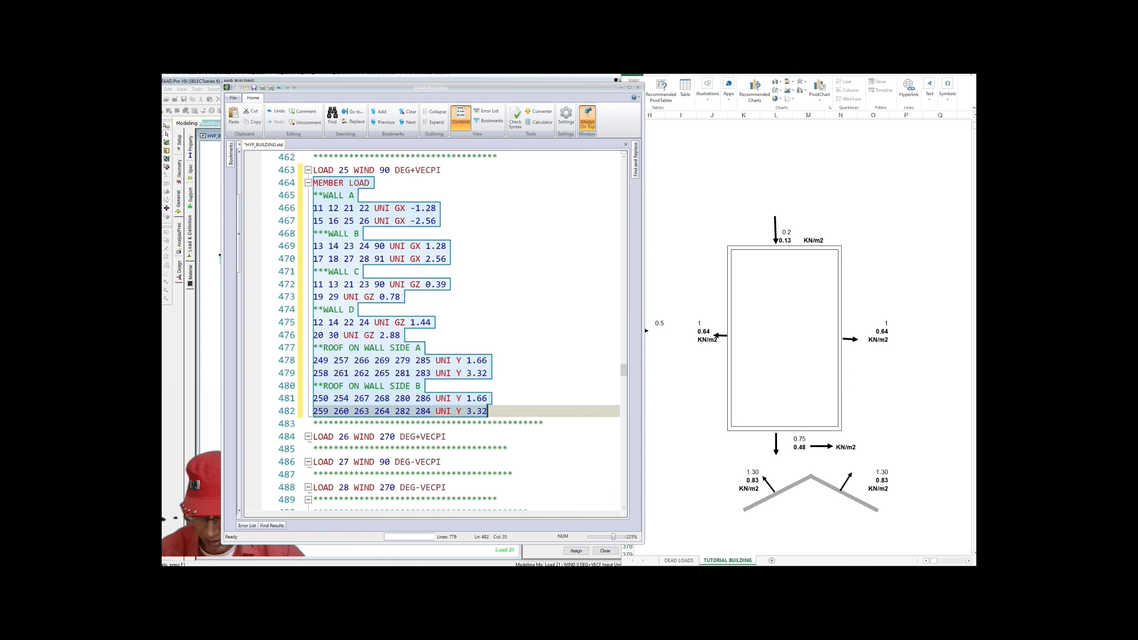
pyautogui.rightClick(443, 373)
pyautogui.click(461, 399)
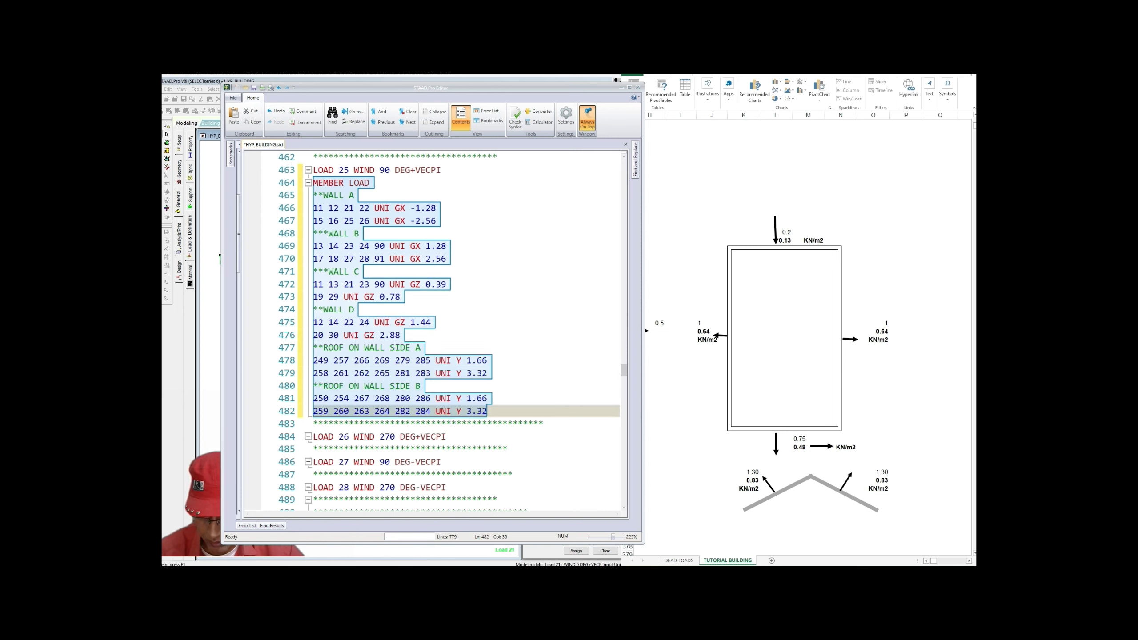
pyautogui.click(446, 436)
pyautogui.press('Return')
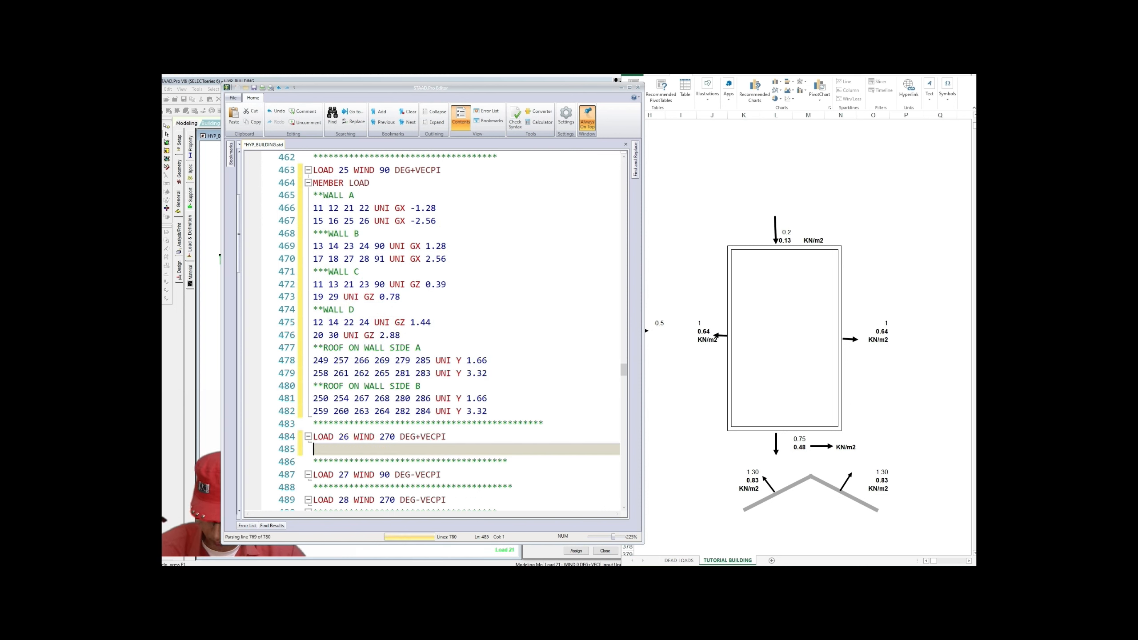
pyautogui.hotkey('ctrl', 'v')
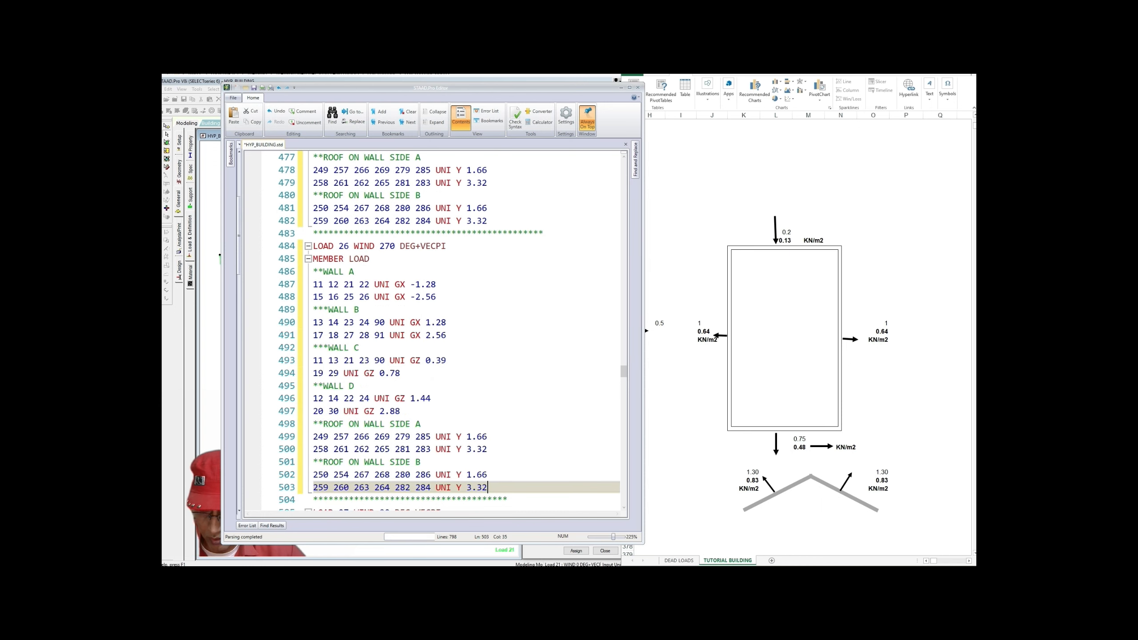
pyautogui.scroll(1, 432, 331)
pyautogui.scroll(-1, 432, 332)
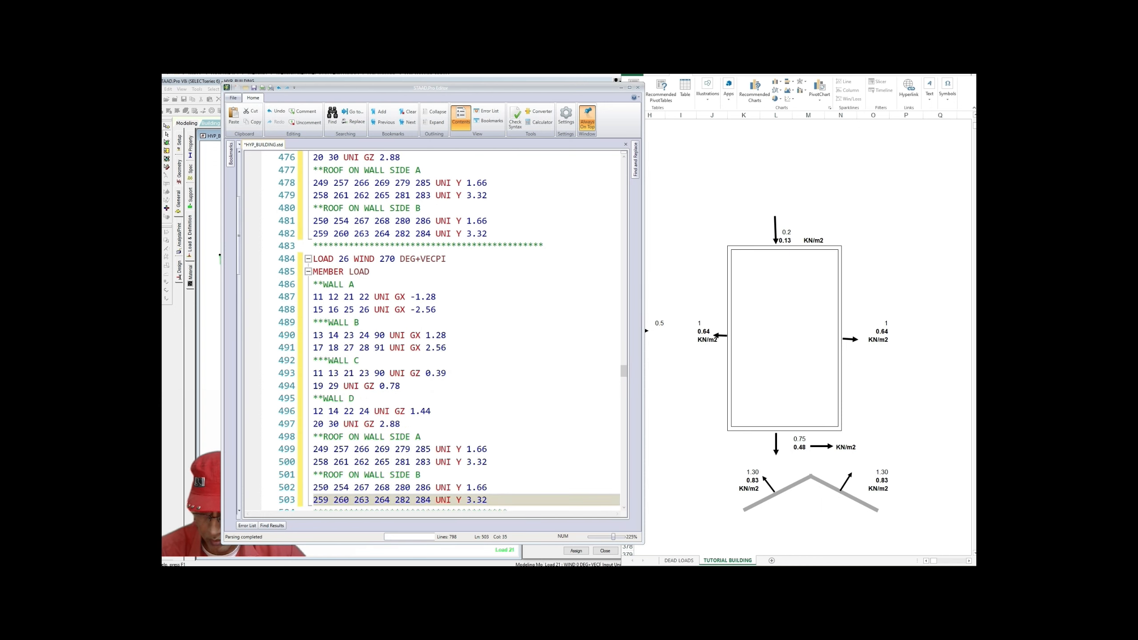
pyautogui.scroll(4, 432, 331)
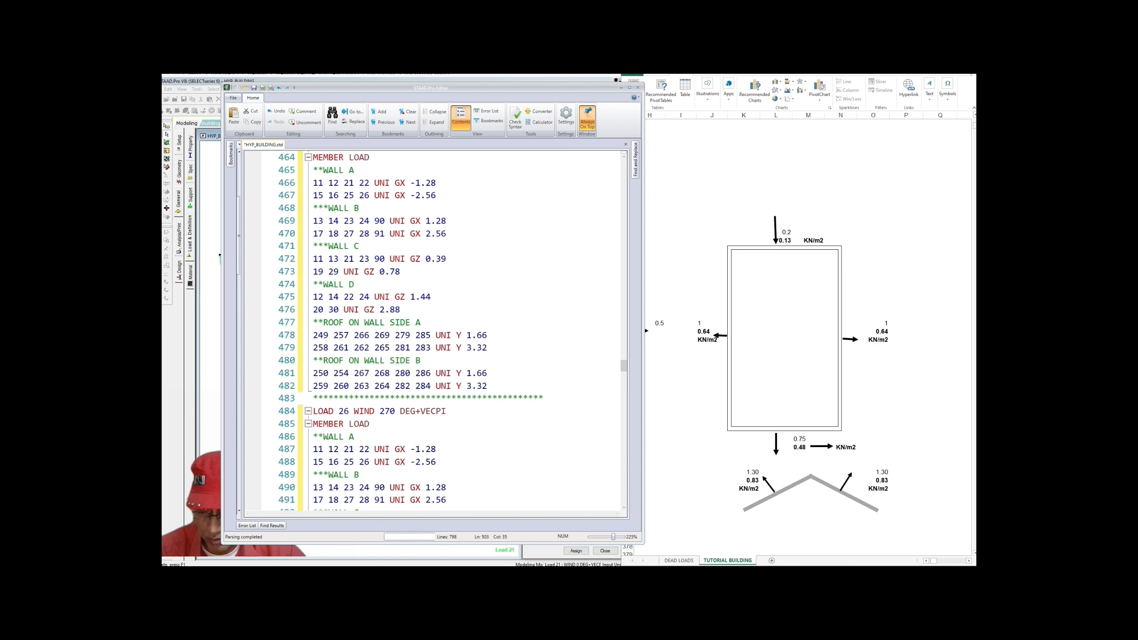
pyautogui.scroll(-1, 431, 331)
pyautogui.scroll(-3, 431, 331)
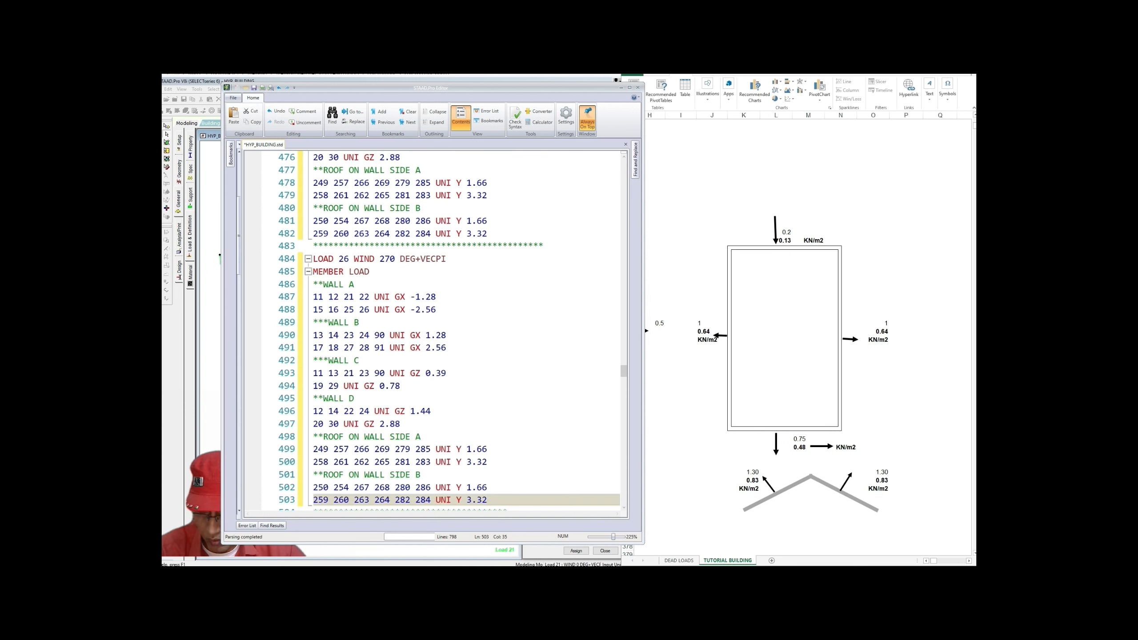
pyautogui.scroll(-1, 448, 330)
pyautogui.scroll(-1, 448, 330)
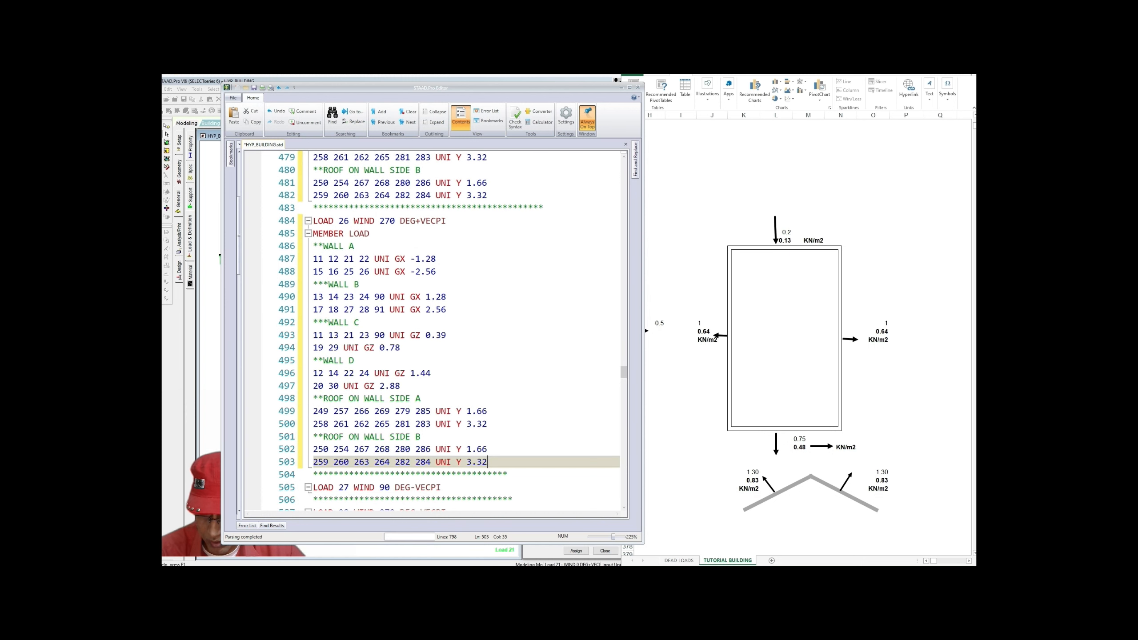
# Step: Set load 26's wall C uniform loads to GZ -1.44 and -2.88
pyautogui.moveTo(425, 335); pyautogui.dragTo(447, 335)
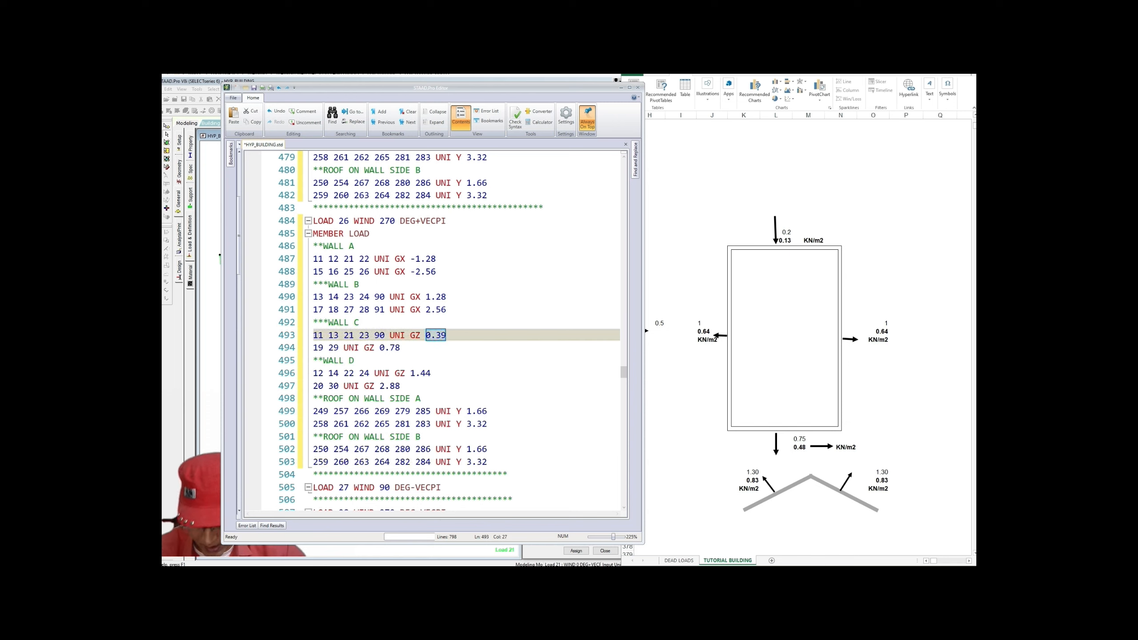
pyautogui.write('-1.')
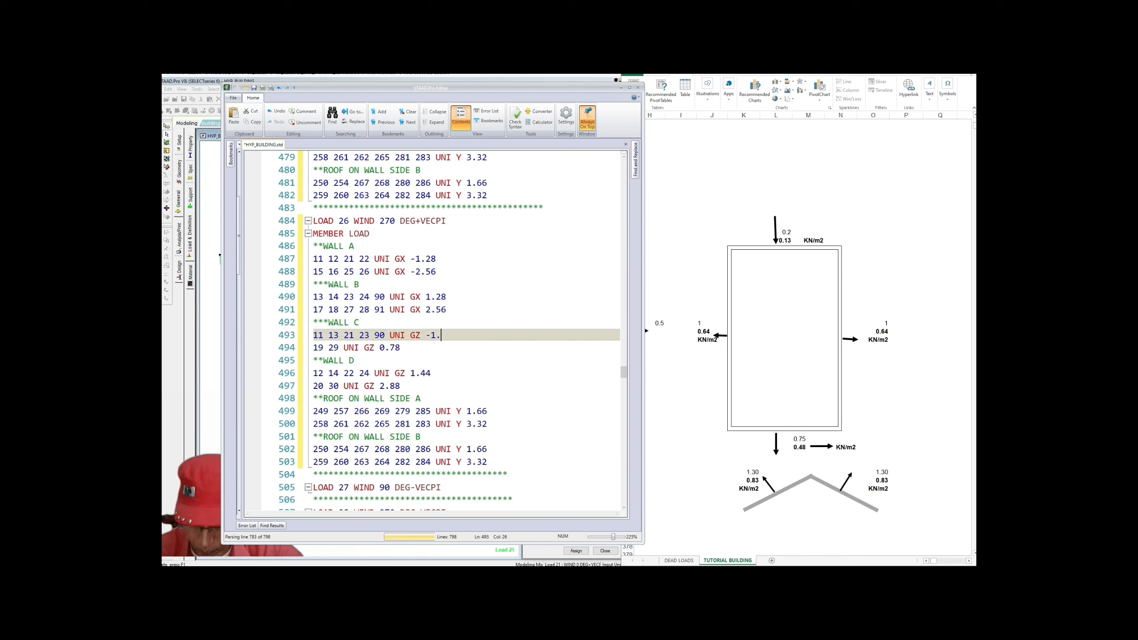
pyautogui.write('44')
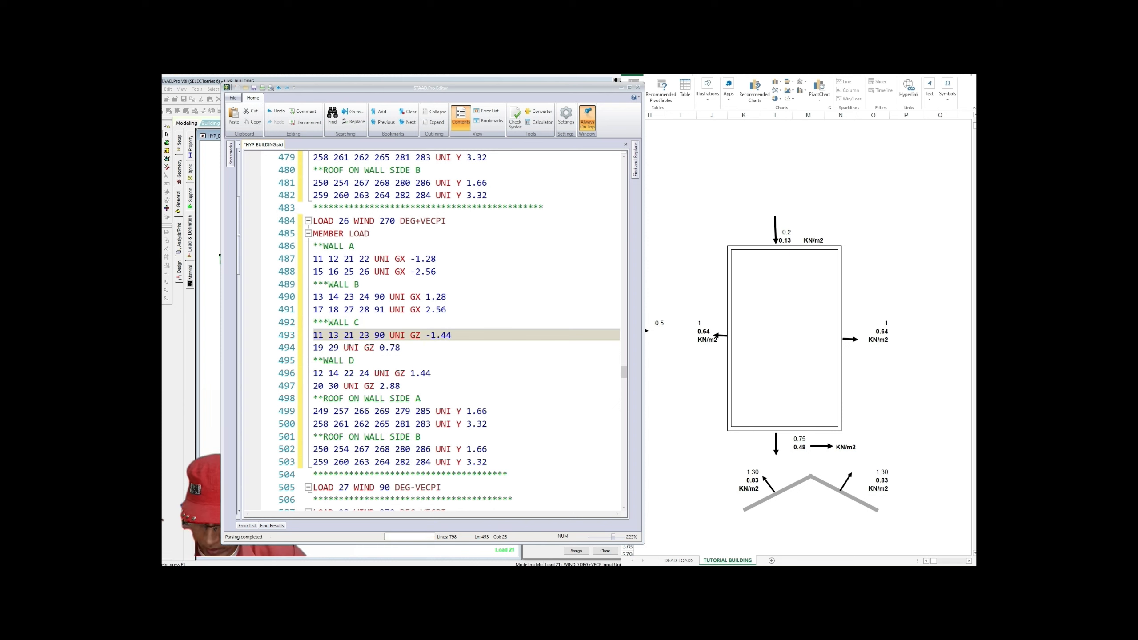
pyautogui.moveTo(380, 348); pyautogui.dragTo(400, 348)
pyautogui.write('-2.')
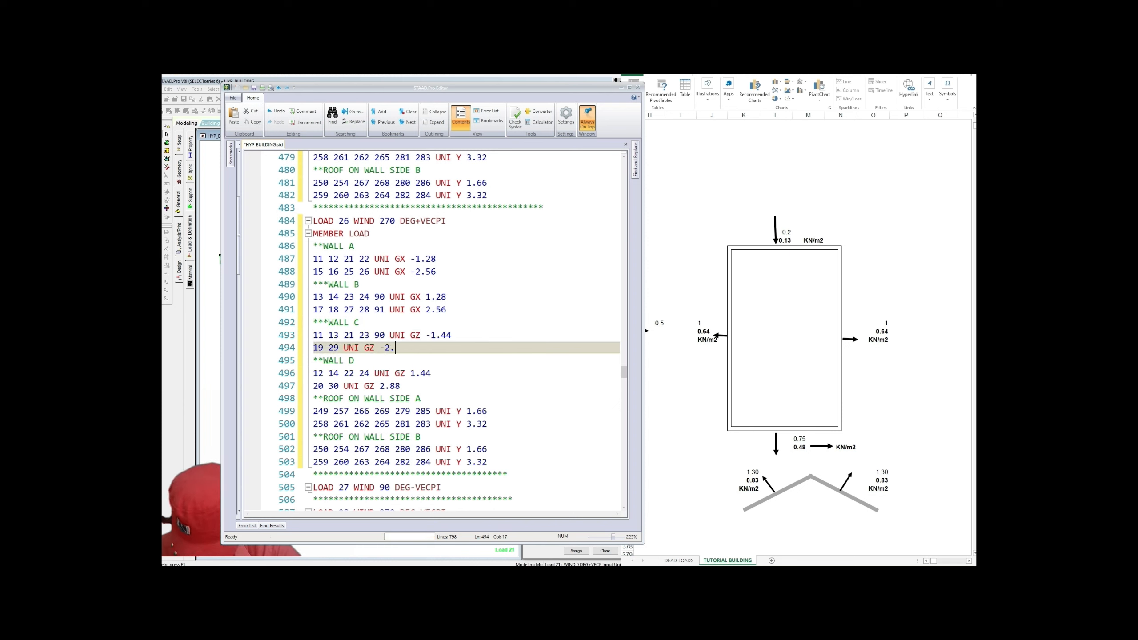
pyautogui.write('88')
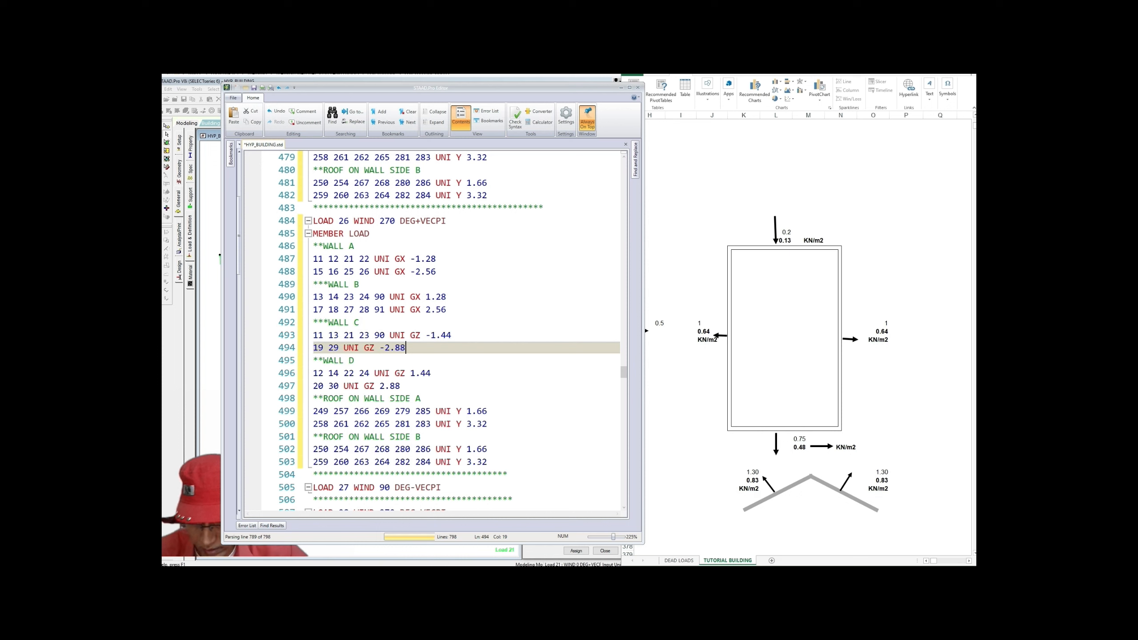
# Step: Set load 26's wall D uniform loads to GZ -0.39 and -0.78
pyautogui.click(452, 335)
pyautogui.scroll(3, 452, 335)
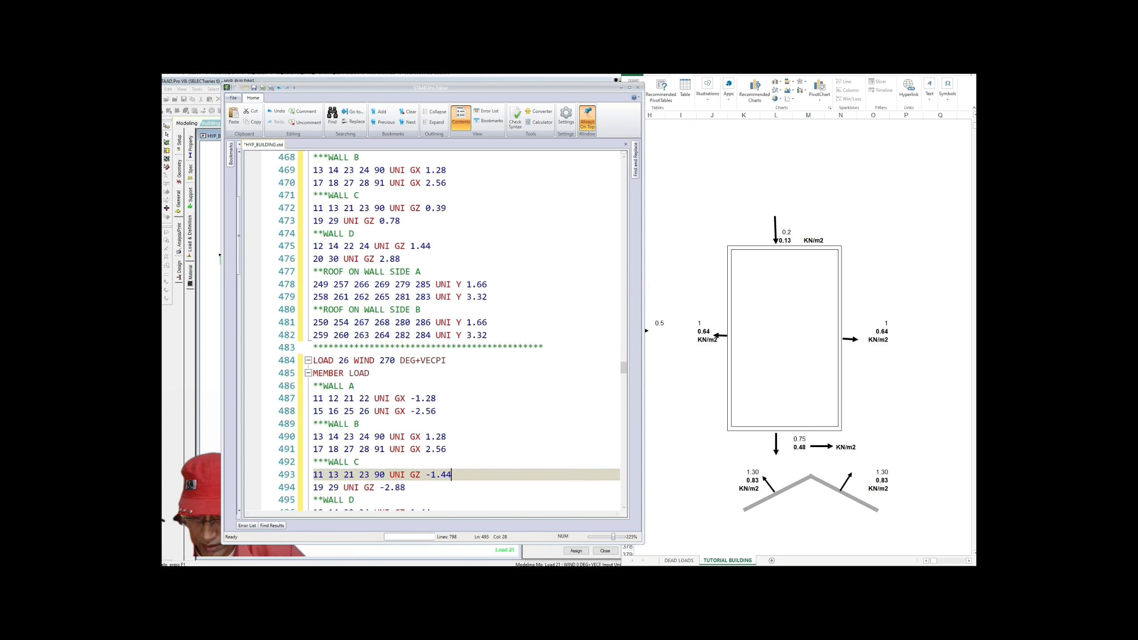
pyautogui.scroll(2, 453, 332)
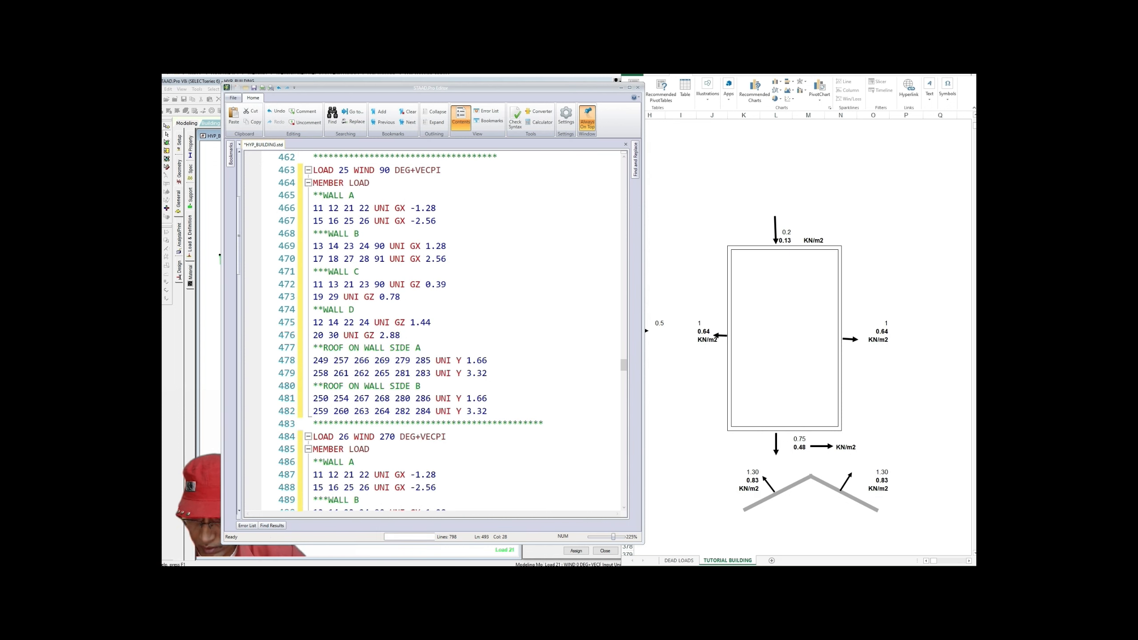
pyautogui.scroll(-5, 453, 334)
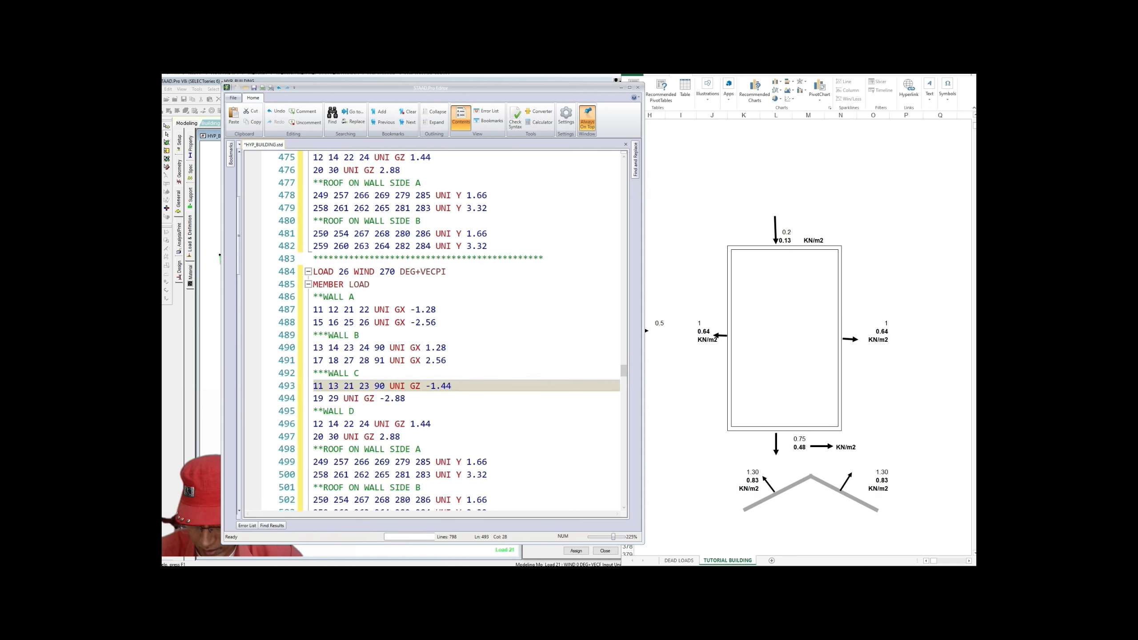
pyautogui.doubleClick(420, 424)
pyautogui.write('-0.39')
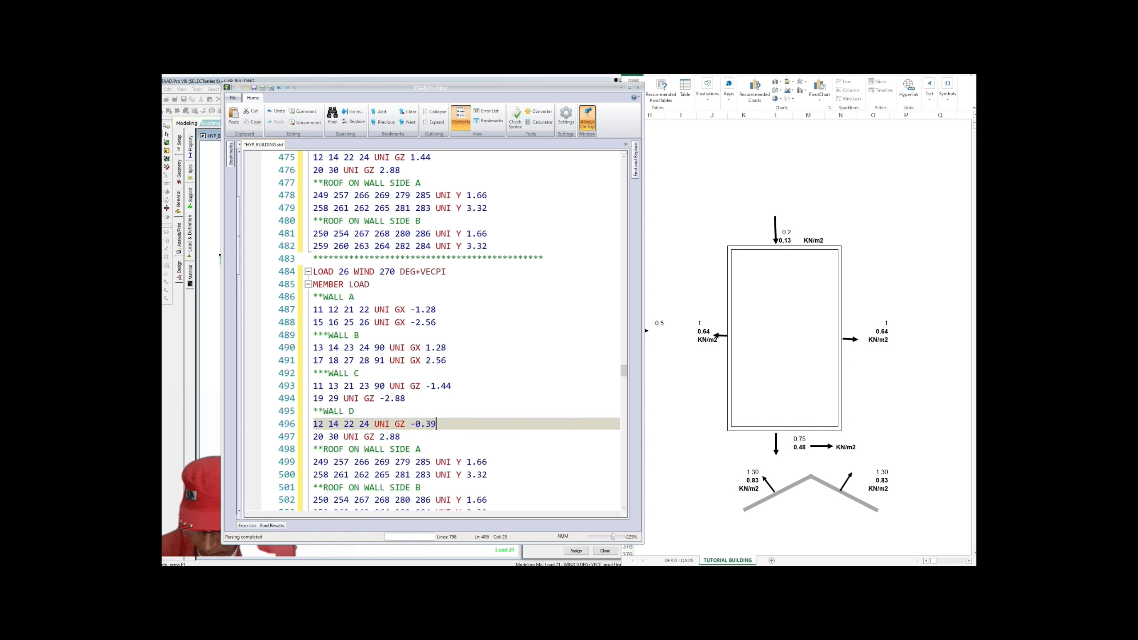
pyautogui.doubleClick(390, 436)
pyautogui.write('-0.78')
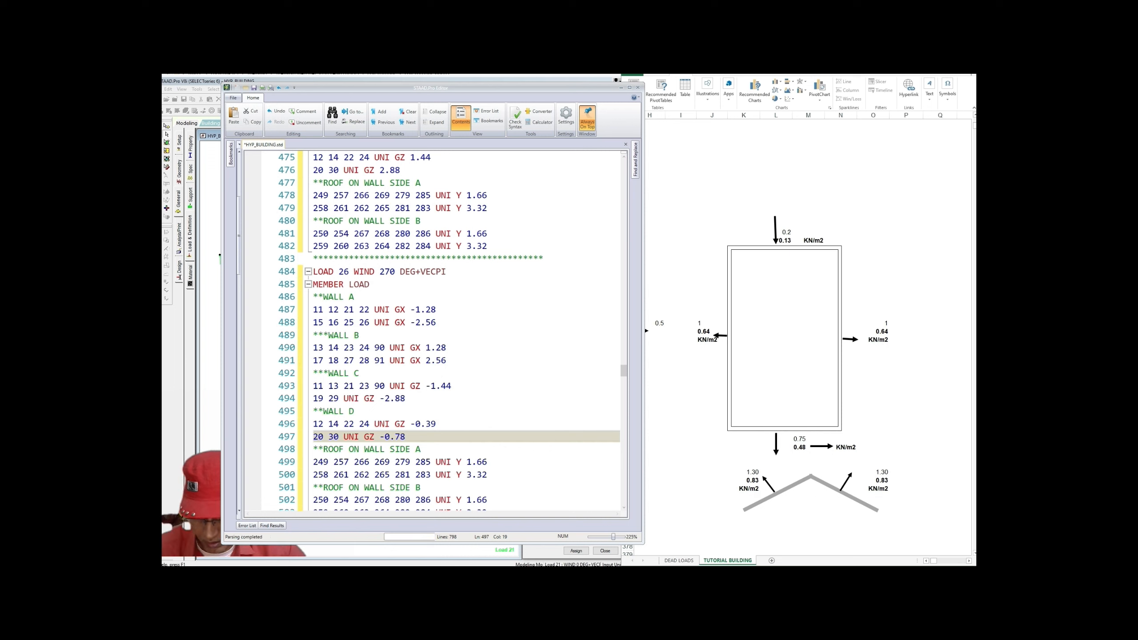
pyautogui.click(422, 449)
pyautogui.scroll(-1, 421, 449)
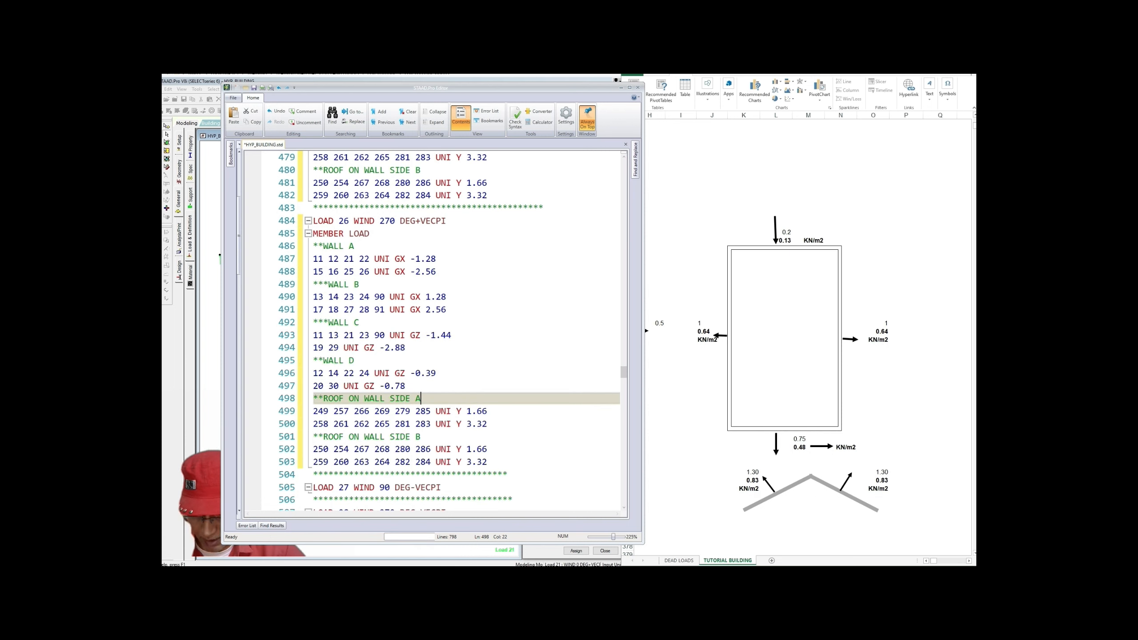
# Step: Box two areas of the wind pressure diagram in the spreadsheet
pyautogui.scroll(-1, 430, 331)
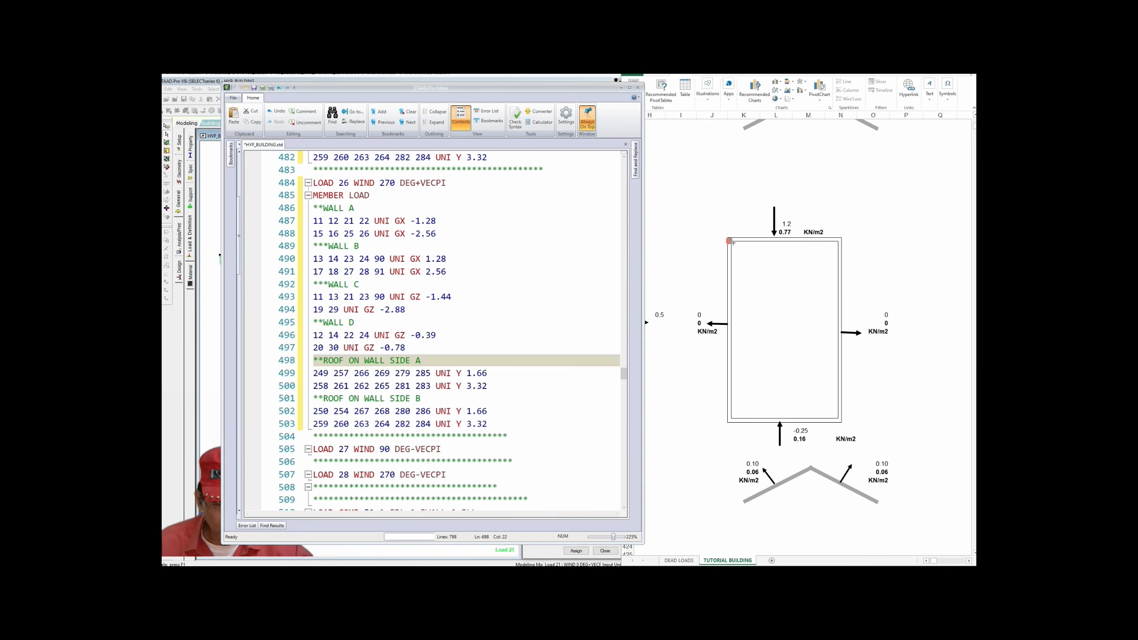
pyautogui.moveTo(728, 239); pyautogui.dragTo(836, 318)
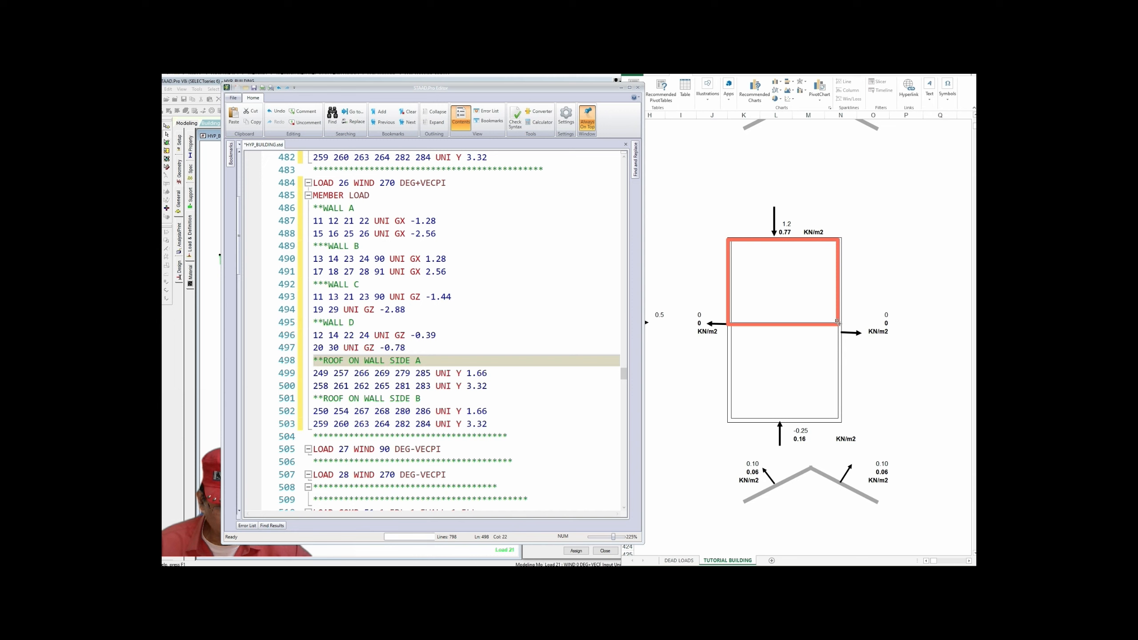
pyautogui.moveTo(727, 330); pyautogui.dragTo(838, 417)
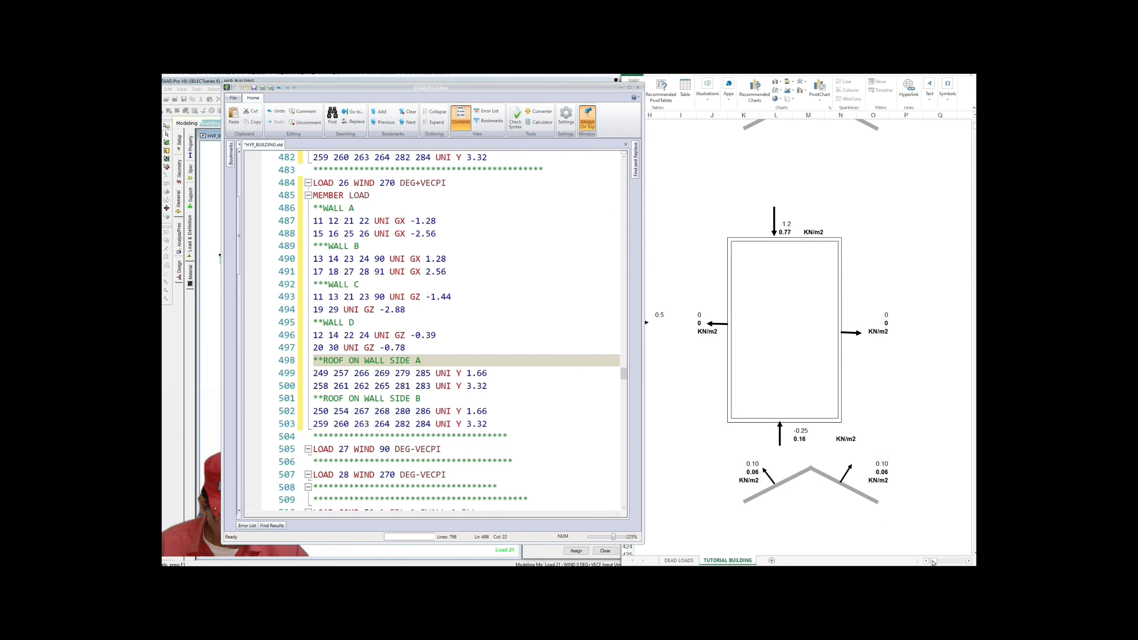
pyautogui.moveTo(931, 563); pyautogui.dragTo(930, 563)
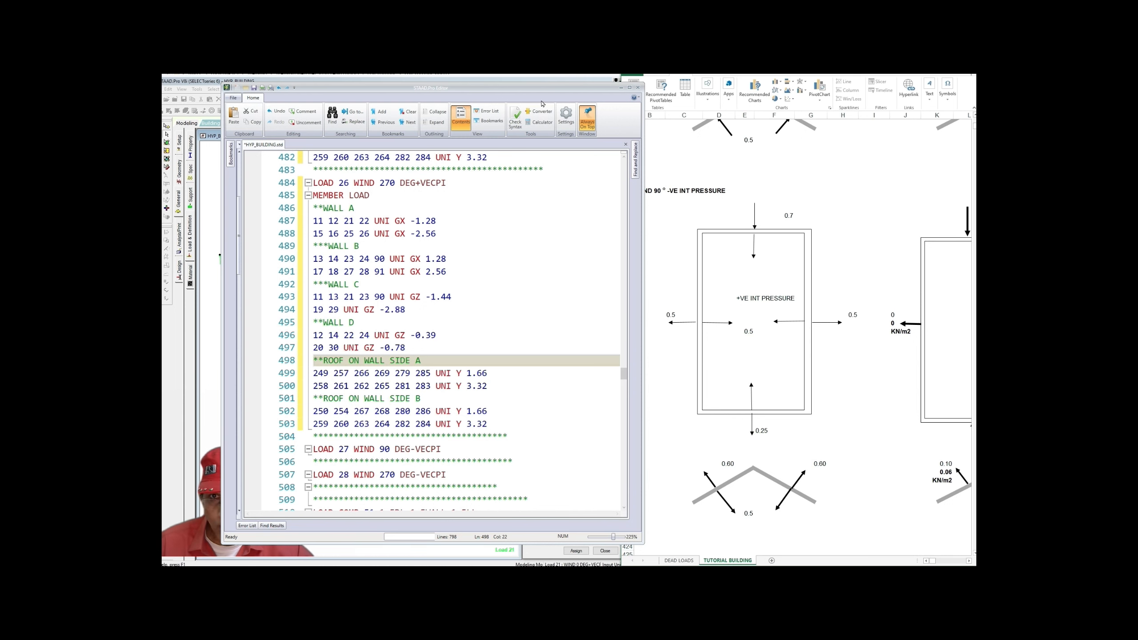
# Step: Move the STAAD input editor left and widen the wind pressure spreadsheet beside it
pyautogui.moveTo(529, 92); pyautogui.dragTo(475, 93)
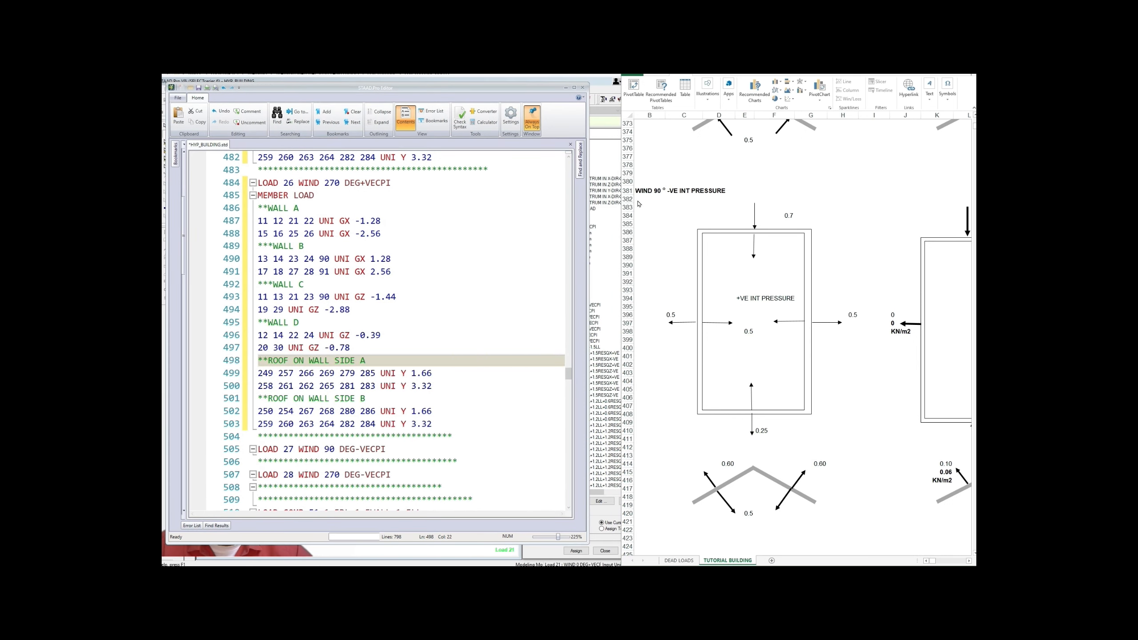
pyautogui.moveTo(618, 113); pyautogui.dragTo(590, 114)
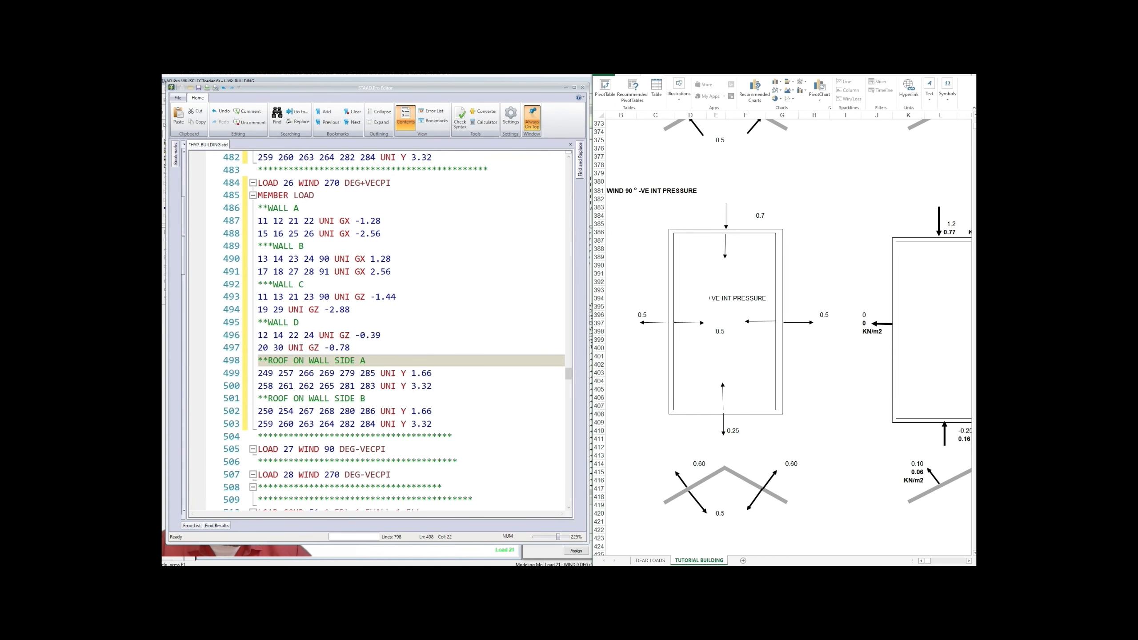
pyautogui.moveTo(928, 561); pyautogui.dragTo(931, 564)
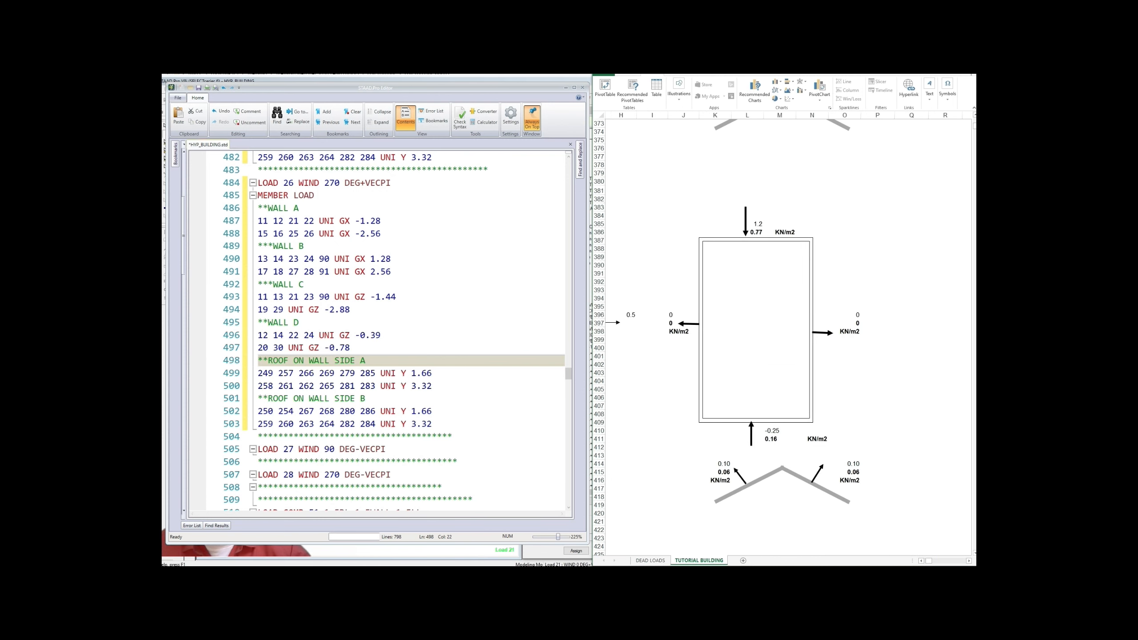
pyautogui.click(389, 233)
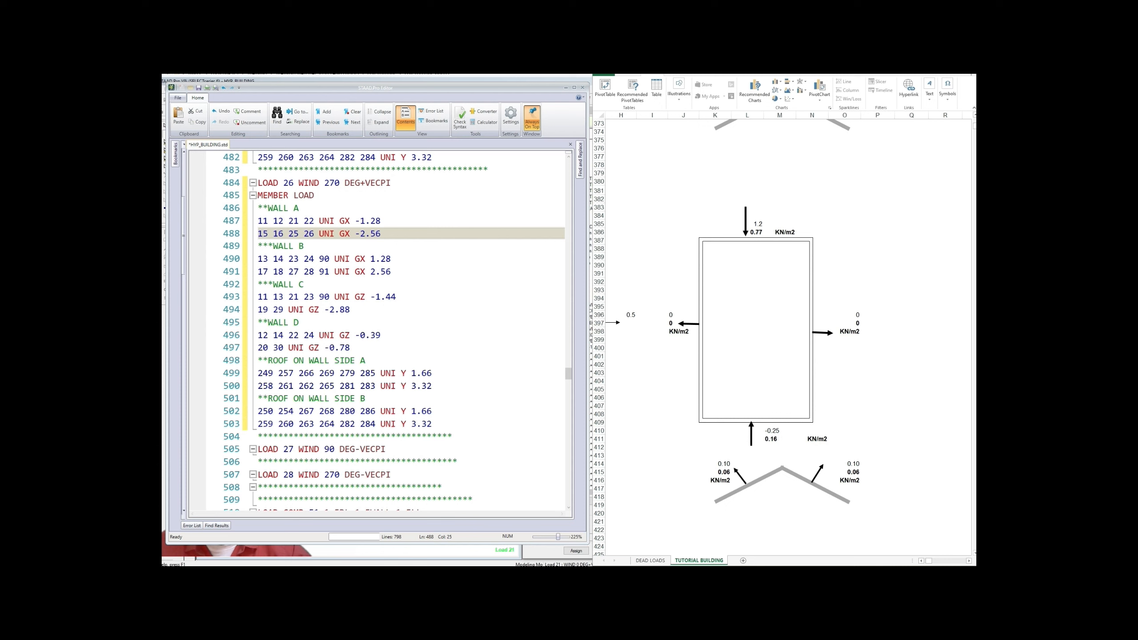
# Step: Copy load 26's member load lines 485–503 and paste them under the LOAD 27 heading
pyautogui.moveTo(258, 195); pyautogui.dragTo(432, 424)
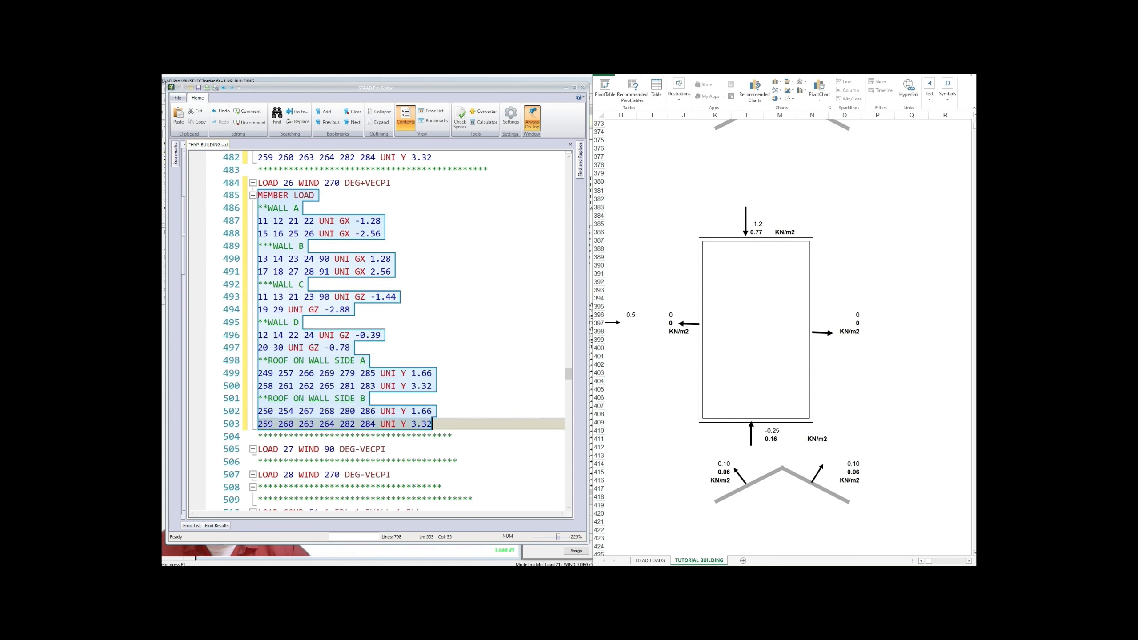
pyautogui.rightClick(323, 286)
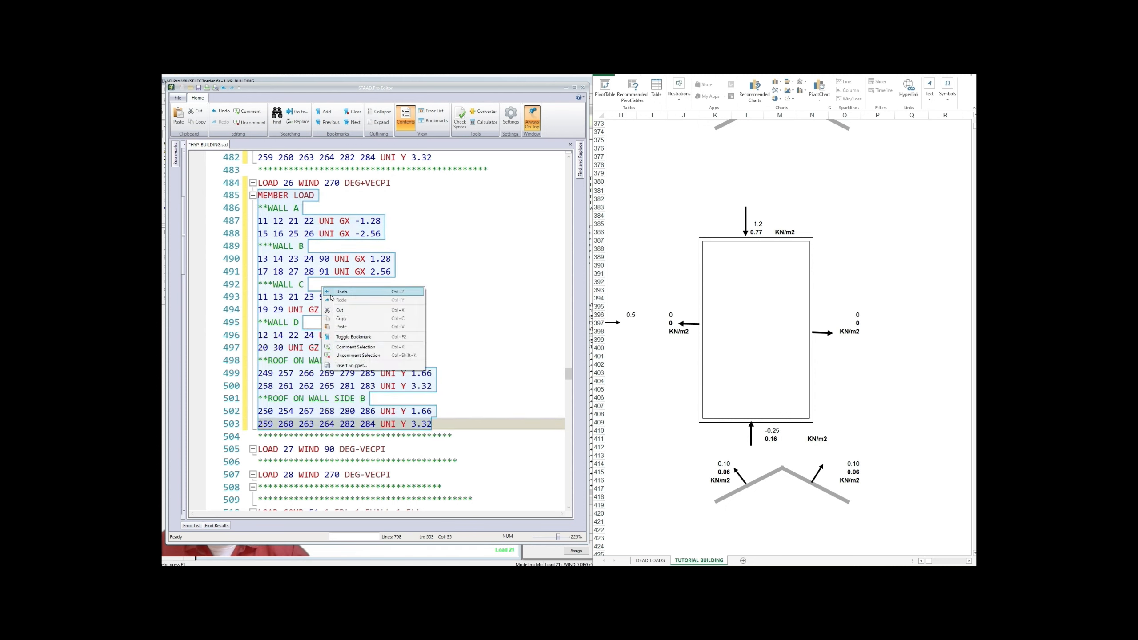
pyautogui.click(343, 319)
pyautogui.scroll(-2, 342, 319)
pyautogui.click(386, 386)
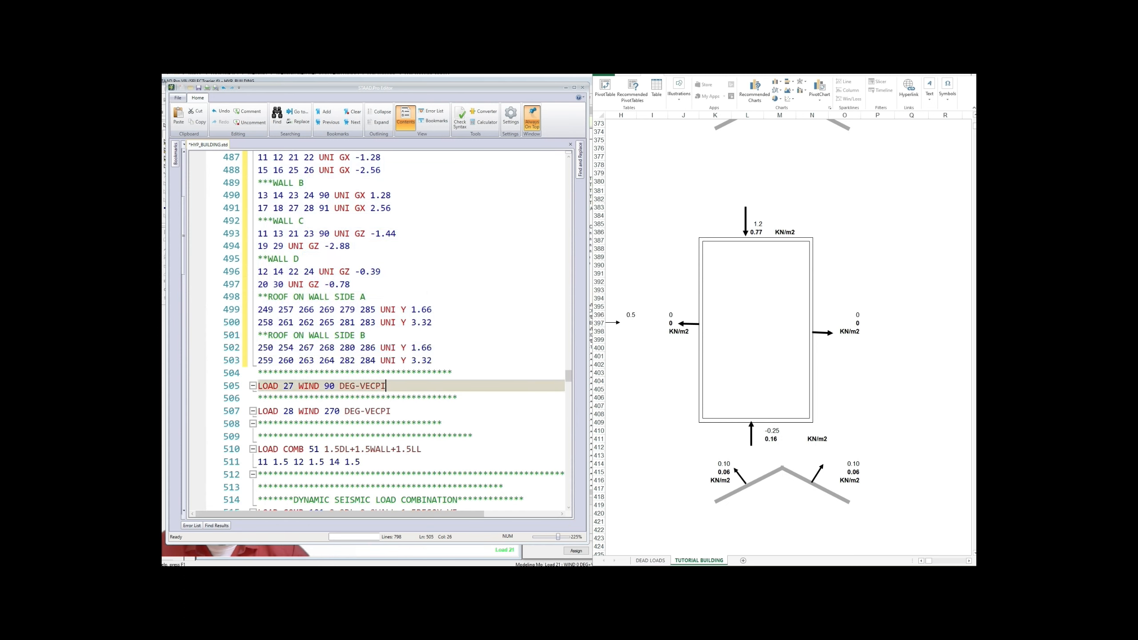
pyautogui.press('Return')
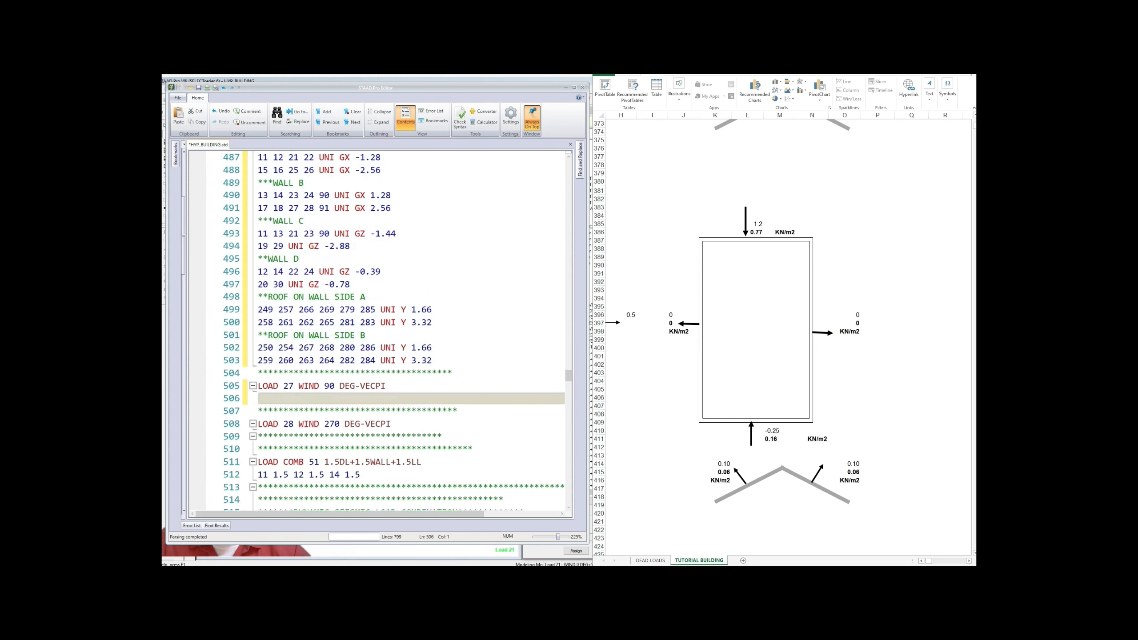
pyautogui.hotkey('ctrl', 'v')
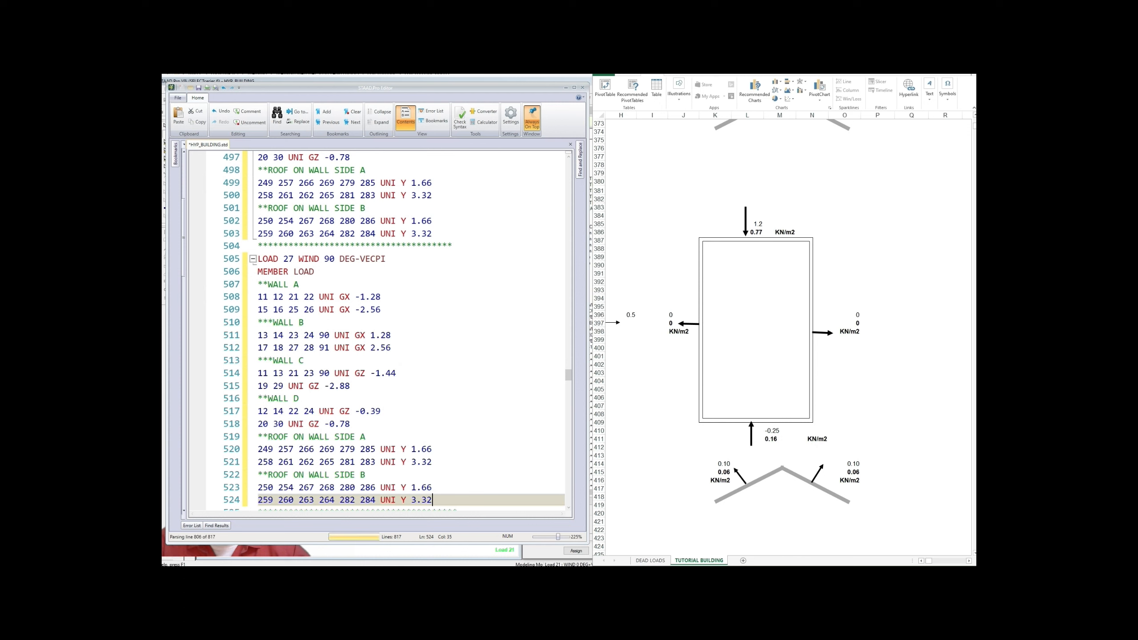
pyautogui.scroll(-1, 386, 359)
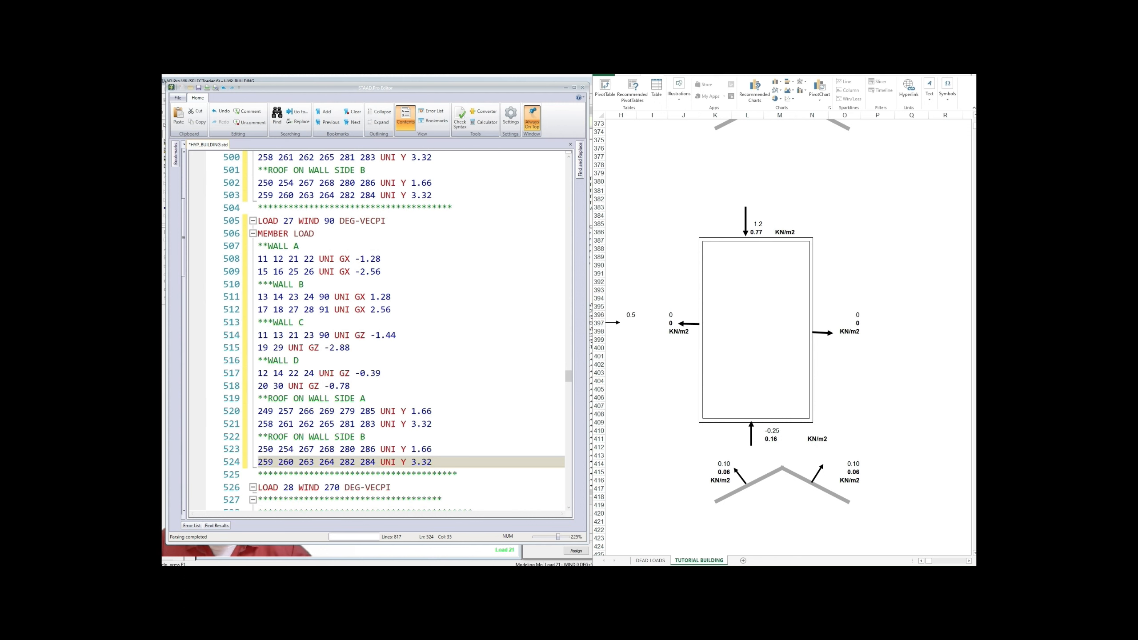
pyautogui.scroll(1, 376, 332)
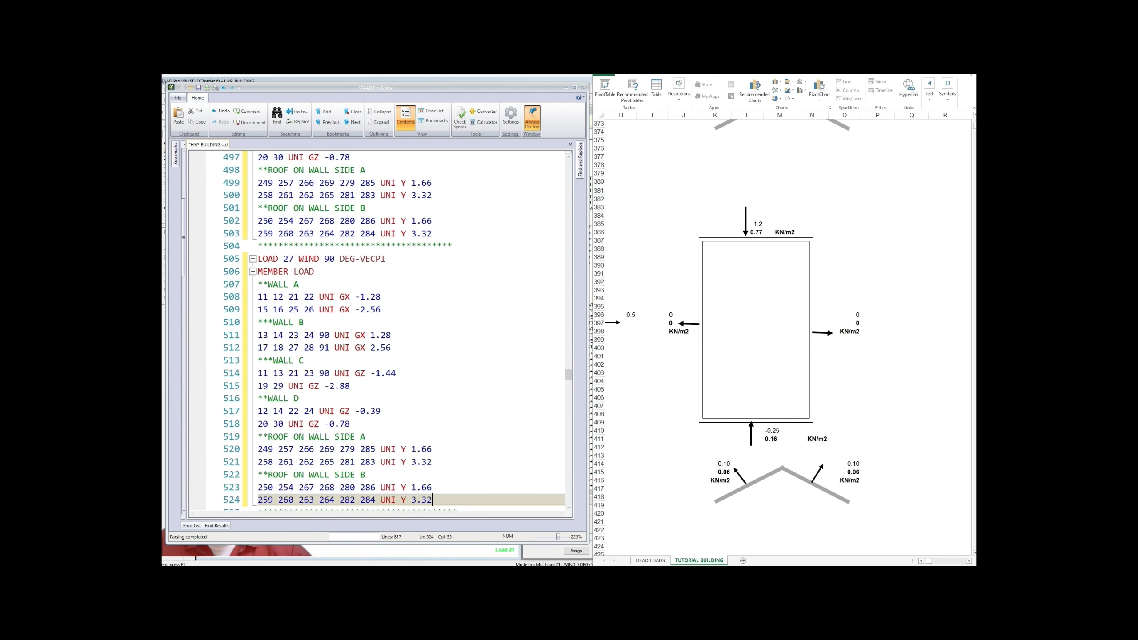
# Step: Set both of load 27's wall A loads to GX -0.0001
pyautogui.moveTo(361, 296); pyautogui.dragTo(381, 297)
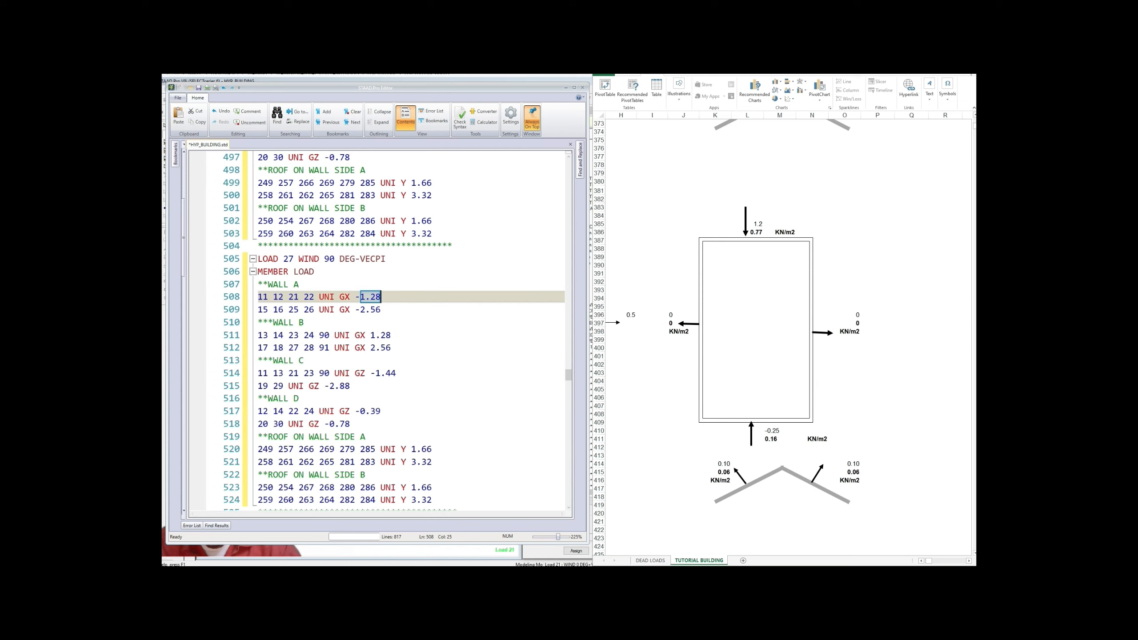
pyautogui.write('0.00')
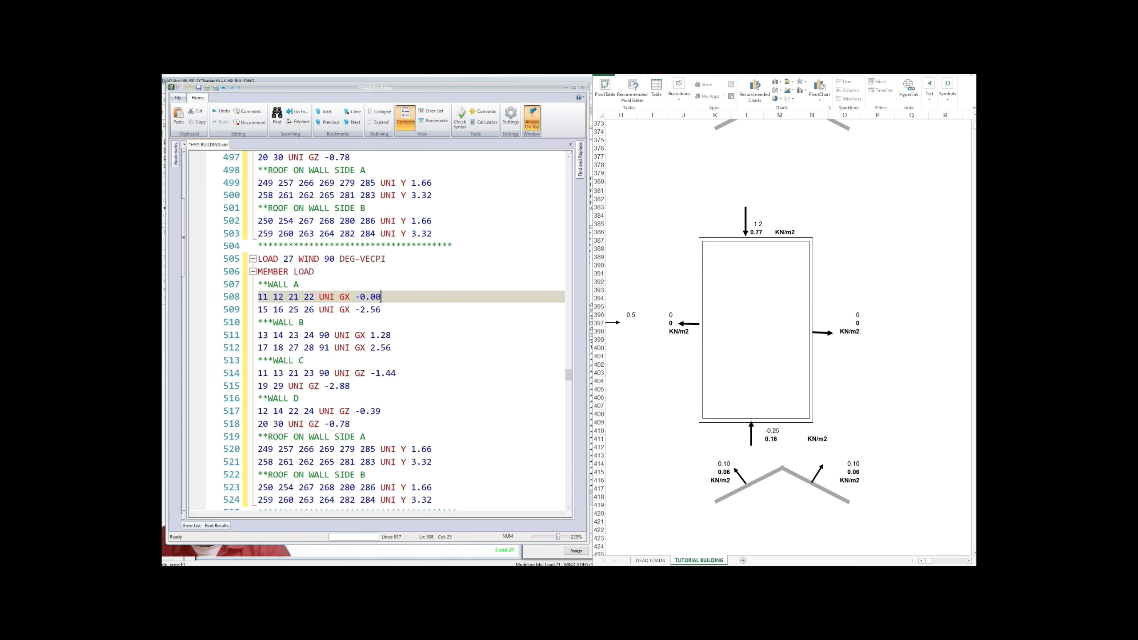
pyautogui.write('01')
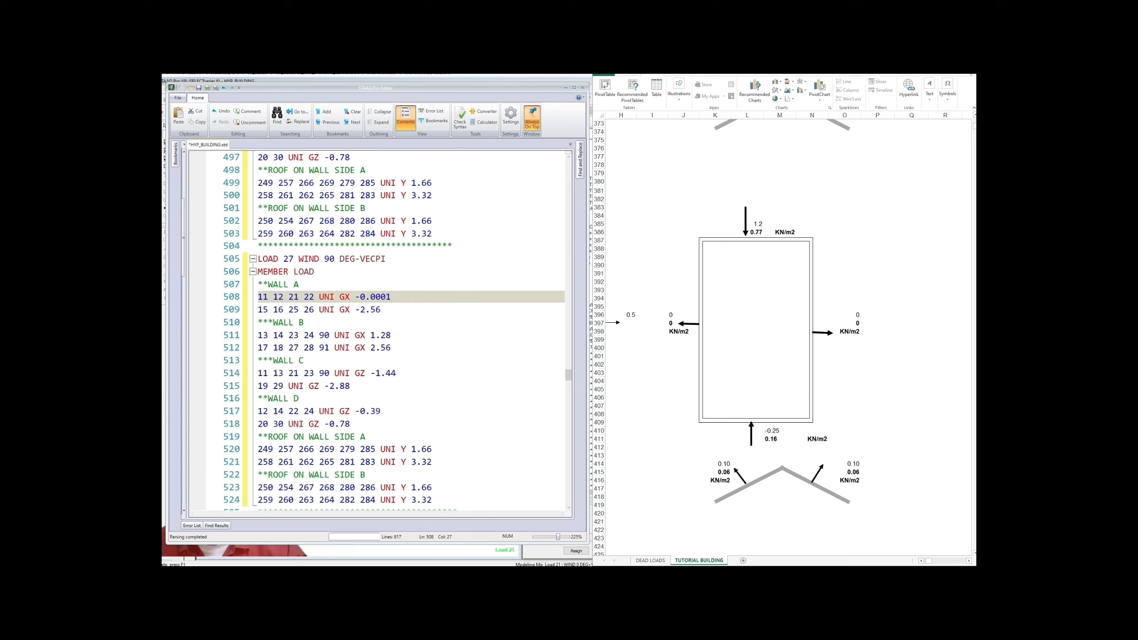
pyautogui.moveTo(361, 309); pyautogui.dragTo(381, 309)
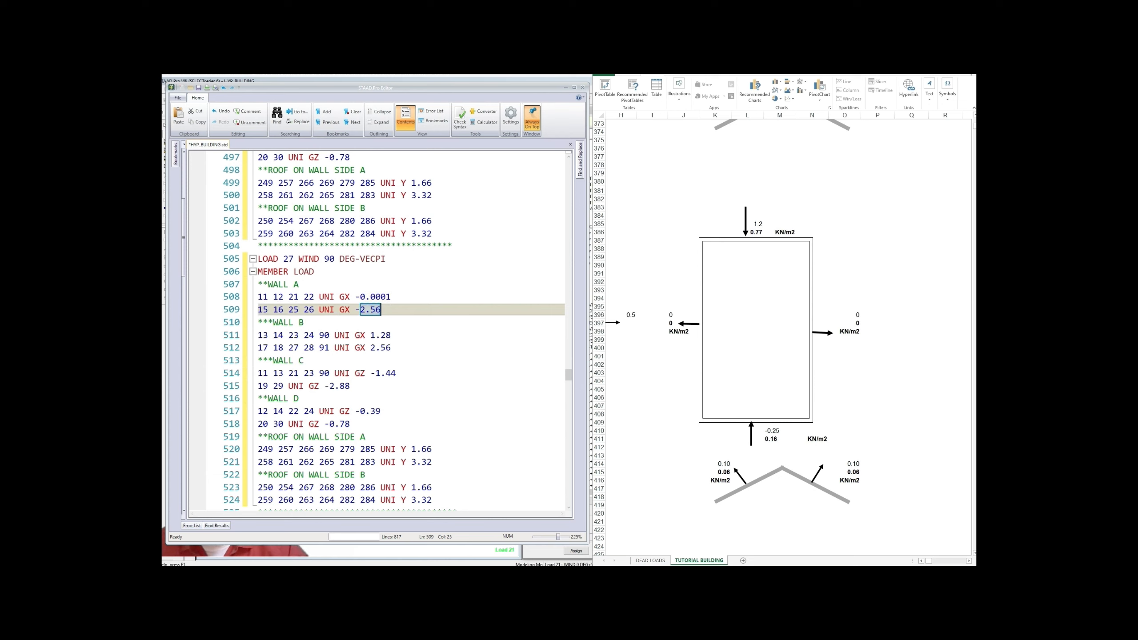
pyautogui.write('0.00')
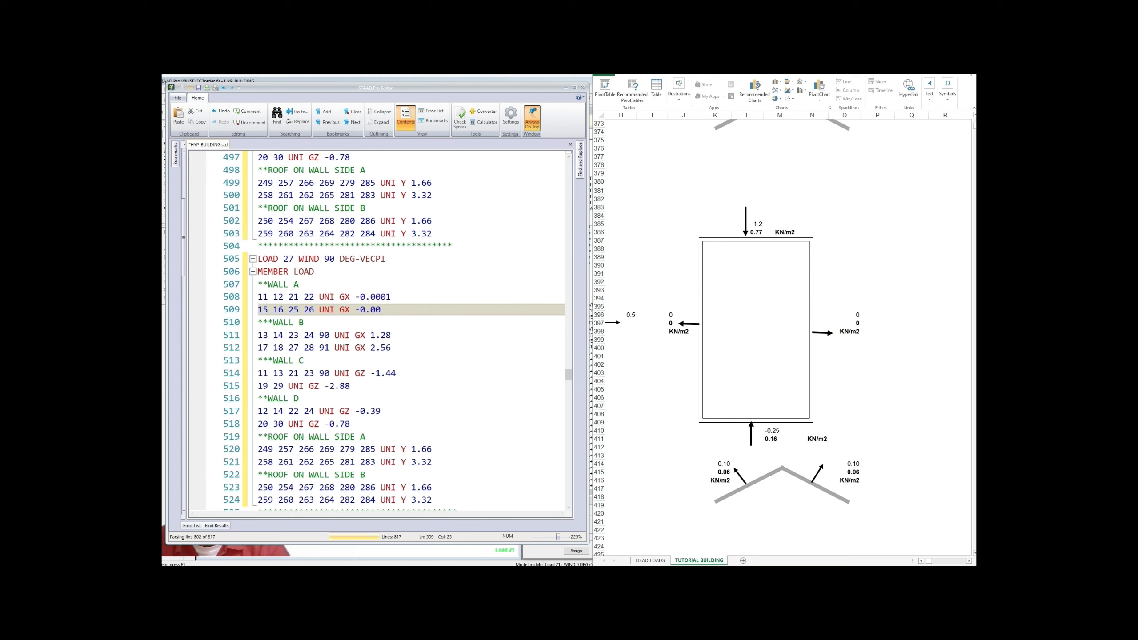
pyautogui.write('01')
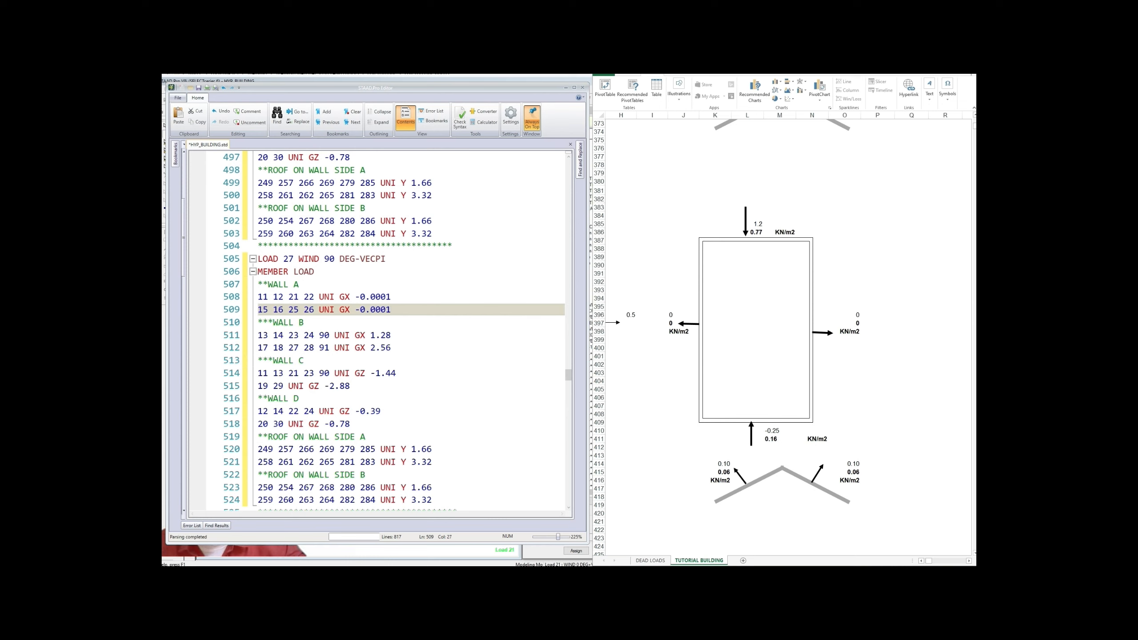
# Step: Change load 27's wall B loads on lines 511 and 512 to GX 0.0001
pyautogui.press('Down')
pyautogui.press('Down')
pyautogui.hotkey('shift', 'Left')
pyautogui.hotkey('shift', 'Left')
pyautogui.hotkey('shift', 'Left')
pyautogui.hotkey('shift', 'Left')
pyautogui.write('0')
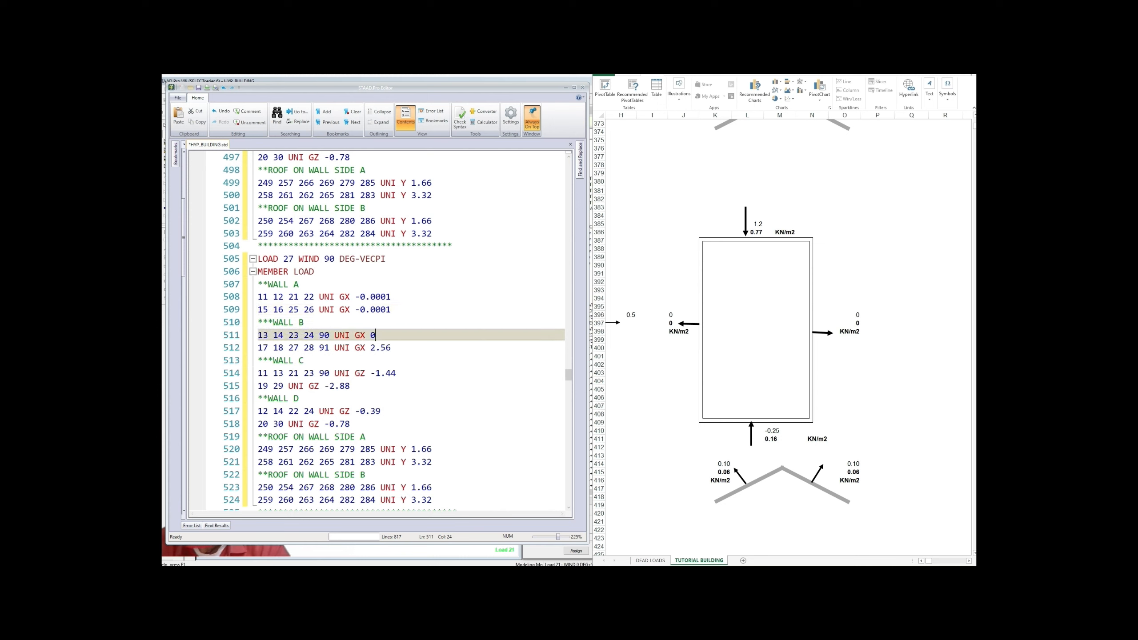
pyautogui.write('.0001')
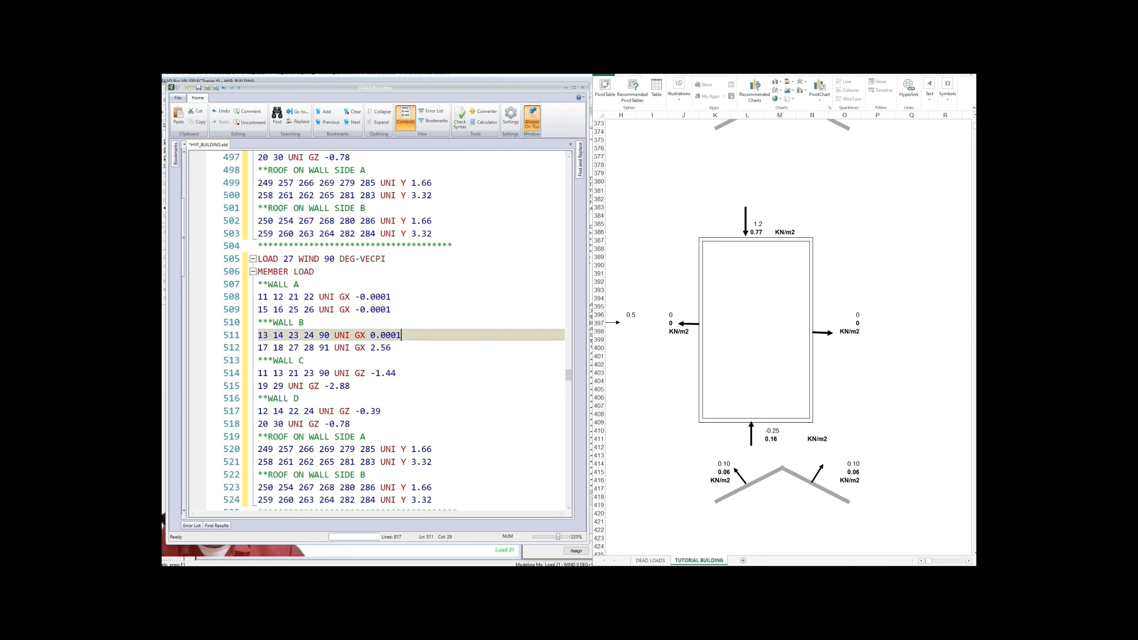
pyautogui.press('Down')
pyautogui.hotkey('shift', 'Left')
pyautogui.hotkey('shift', 'Left')
pyautogui.hotkey('shift', 'Left')
pyautogui.hotkey('shift', 'Left')
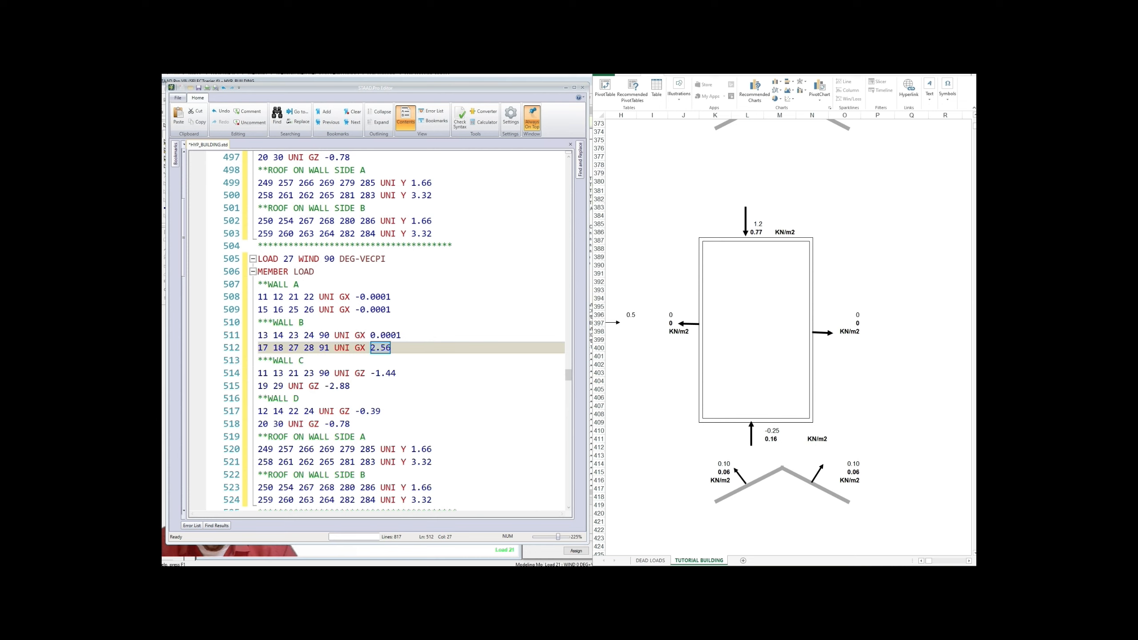
pyautogui.write('0;.00')
pyautogui.press('BackSpace')
pyautogui.press('BackSpace')
pyautogui.press('BackSpace')
pyautogui.press('BackSpace')
pyautogui.press('BackSpace')
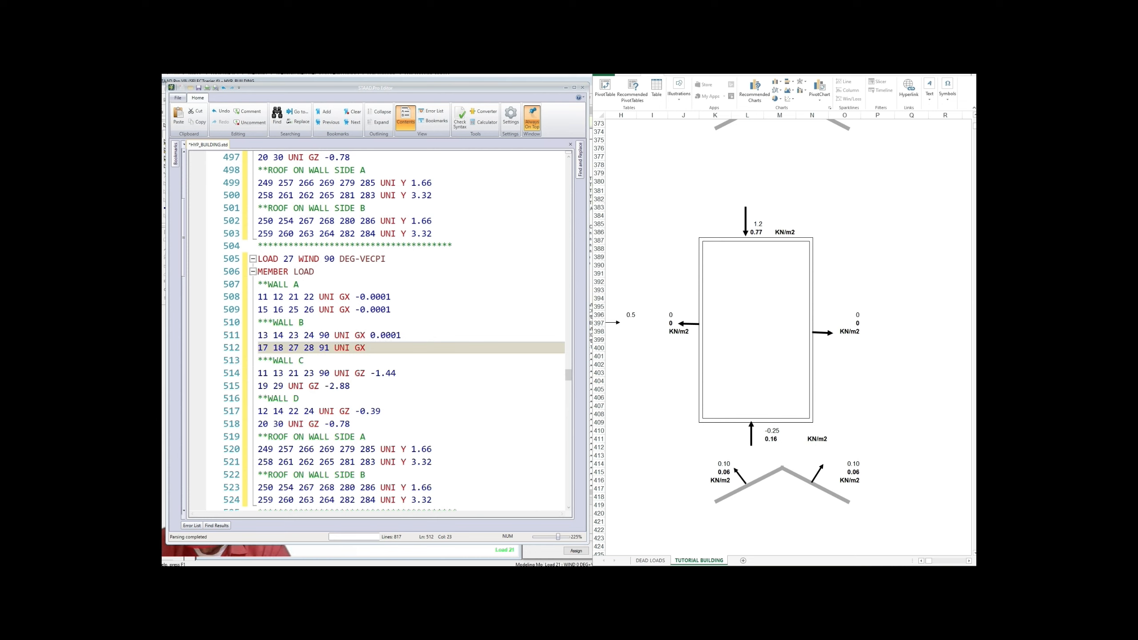
pyautogui.write('0.0001')
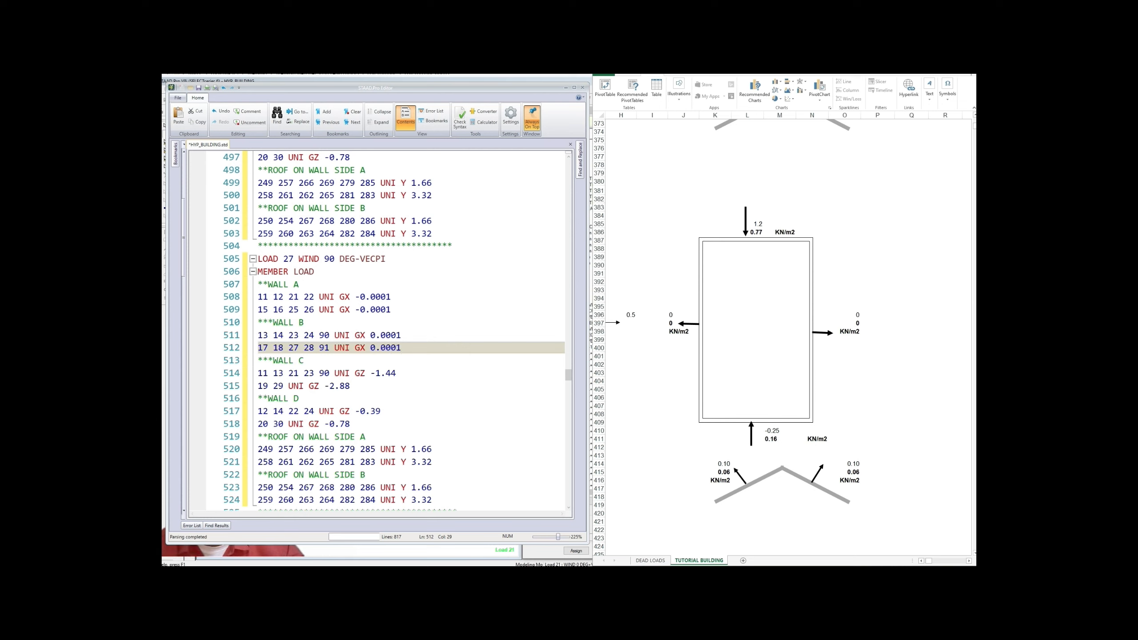
pyautogui.click(396, 373)
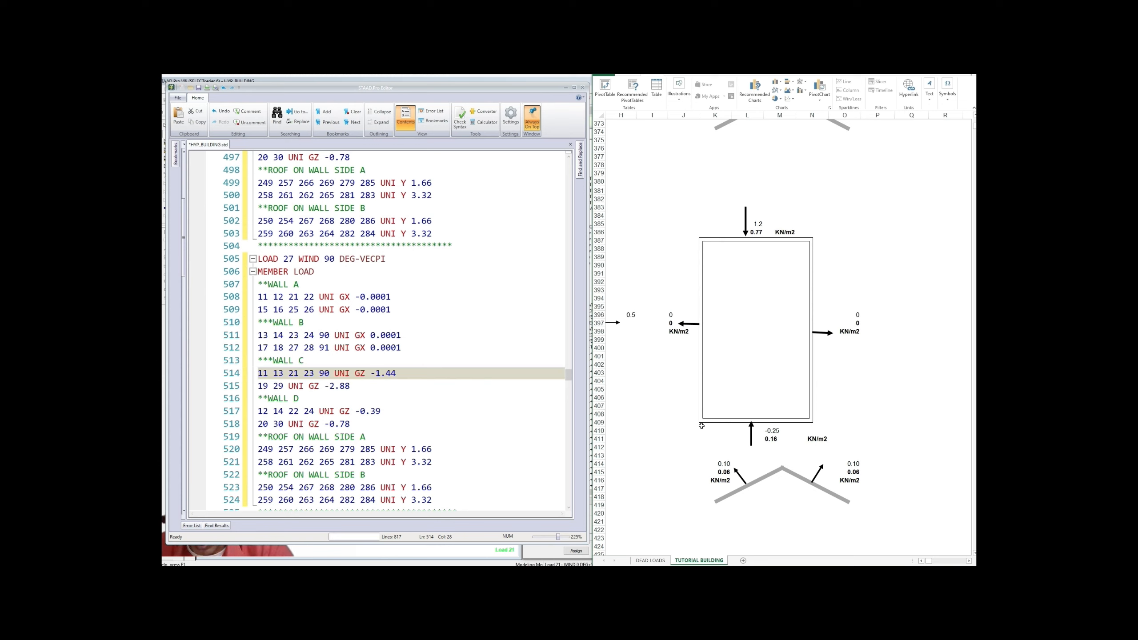
# Step: Change load 27's wall C loads to GZ 2.31 and 4.62
pyautogui.click(375, 373)
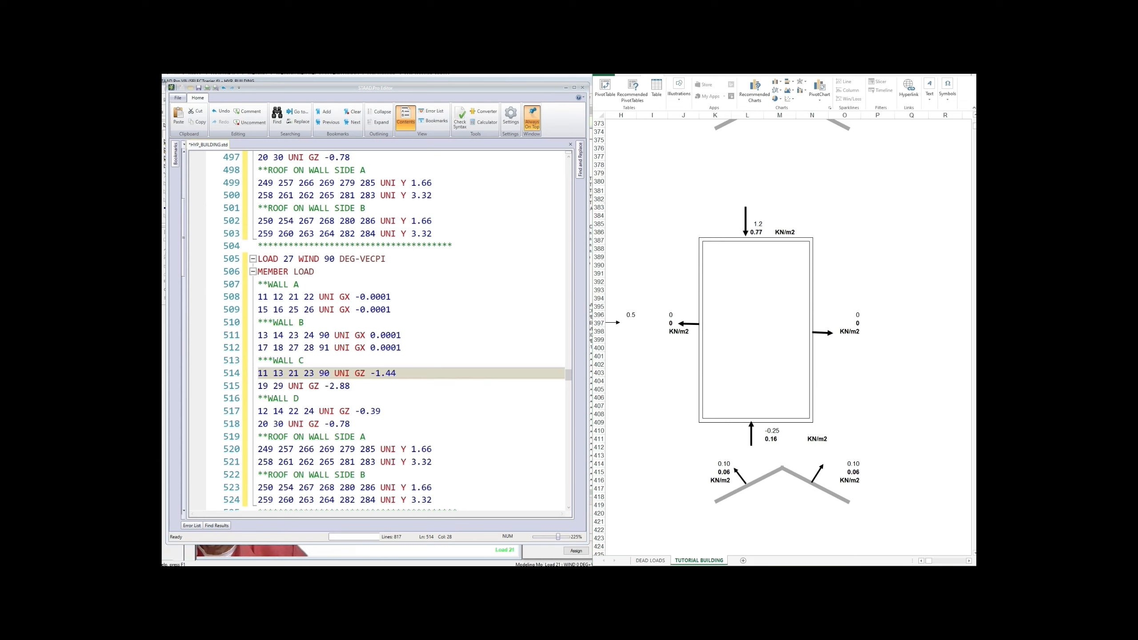
pyautogui.hotkey('shift', 'End')
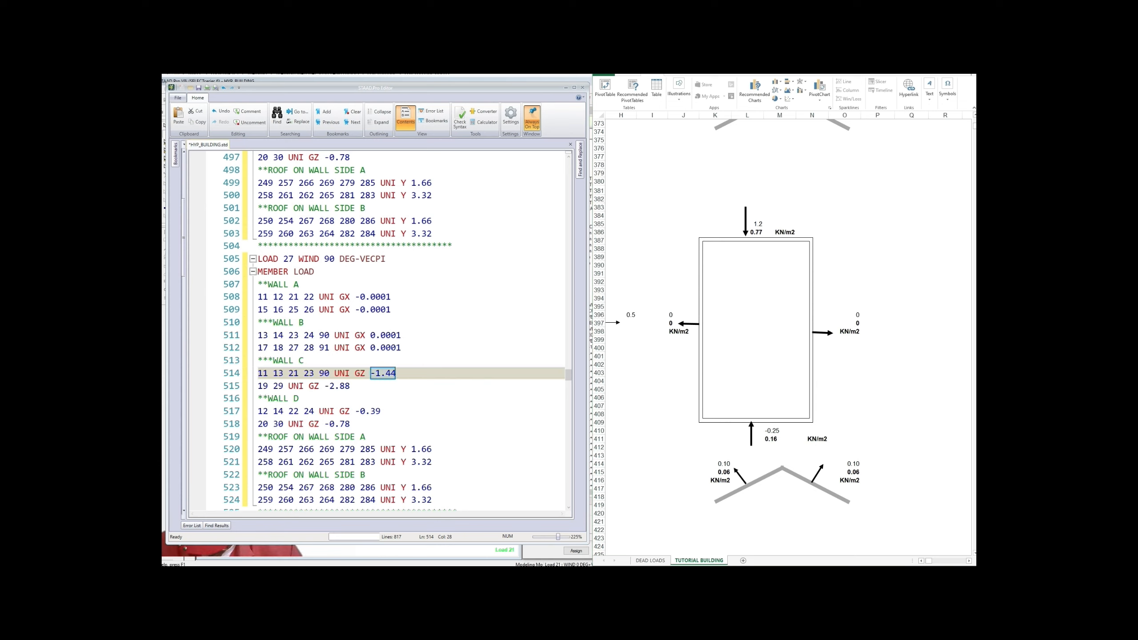
pyautogui.write('3')
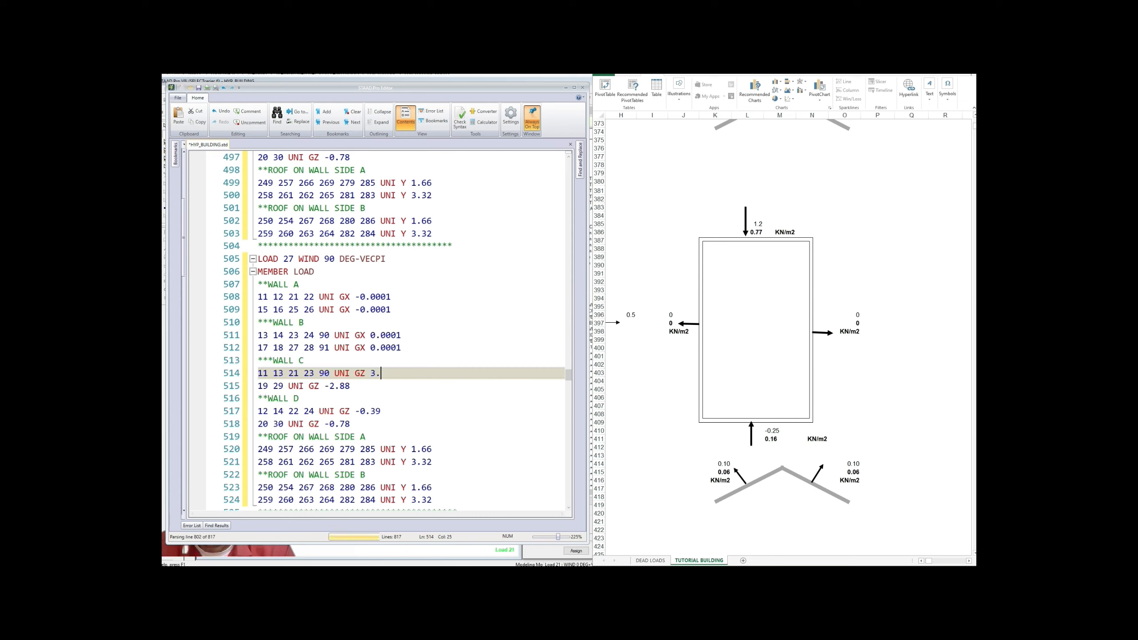
pyautogui.press('BackSpace')
pyautogui.write('2')
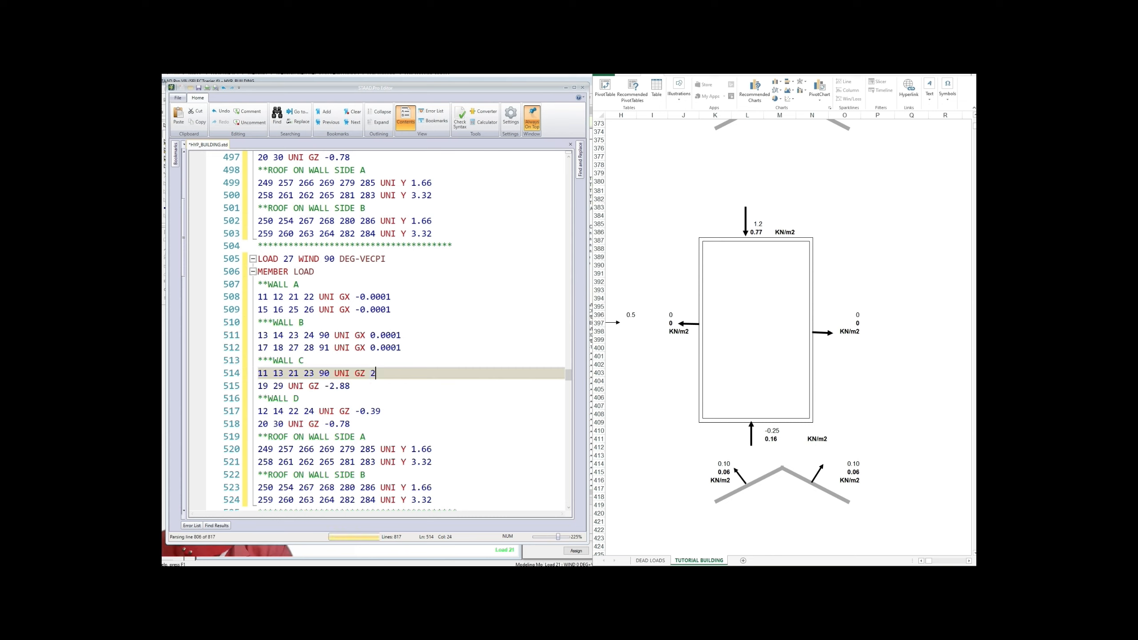
pyautogui.write('.31')
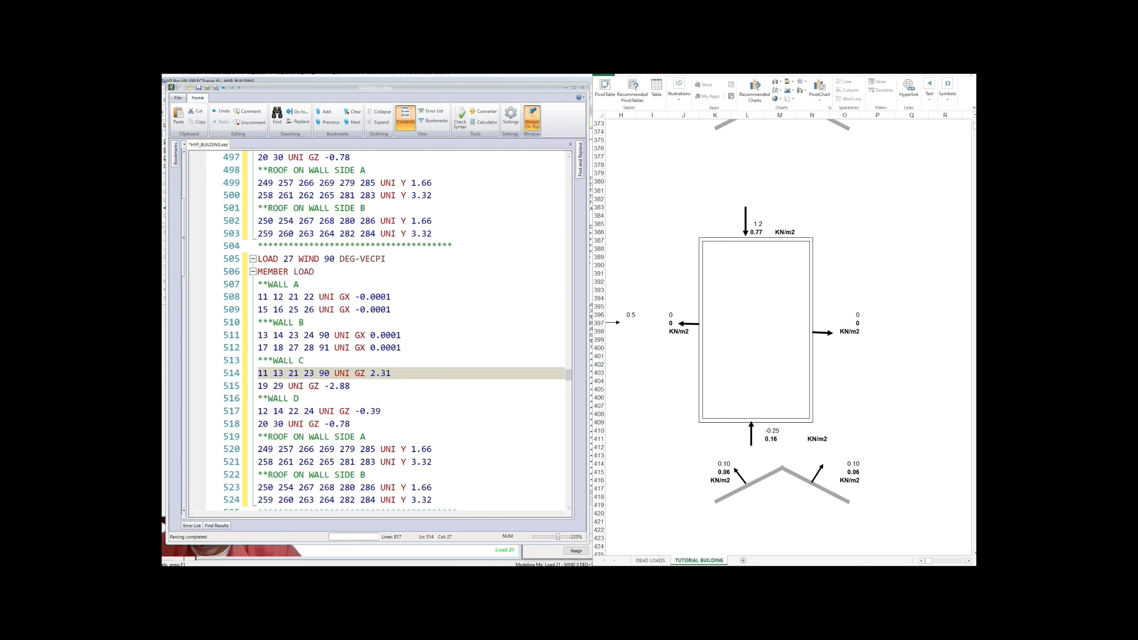
pyautogui.moveTo(325, 385); pyautogui.dragTo(351, 386)
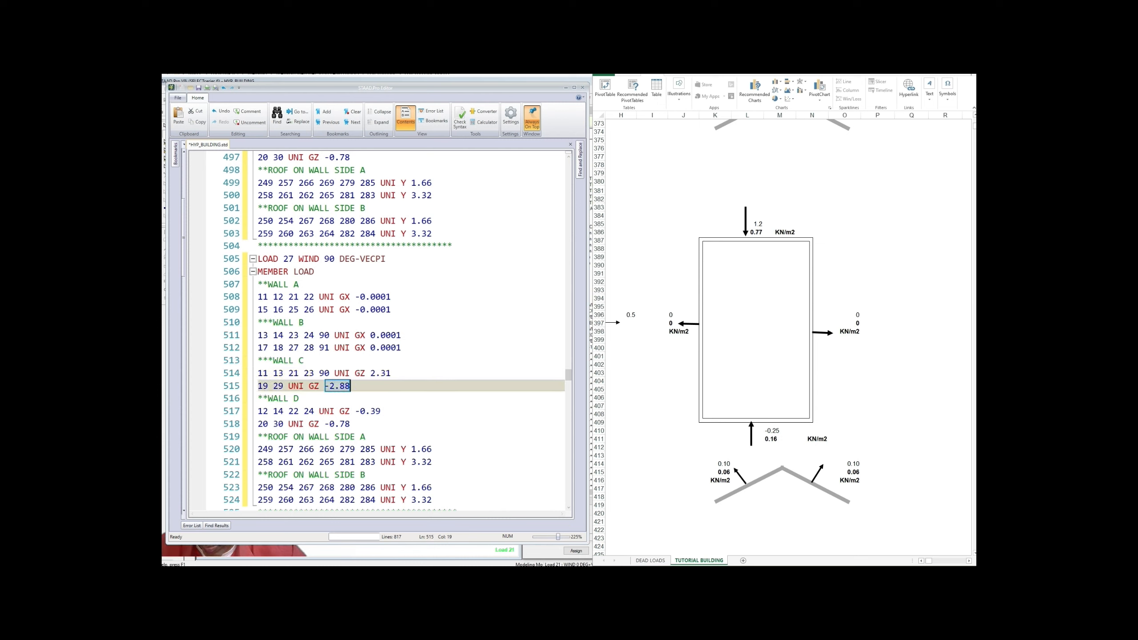
pyautogui.write('4.')
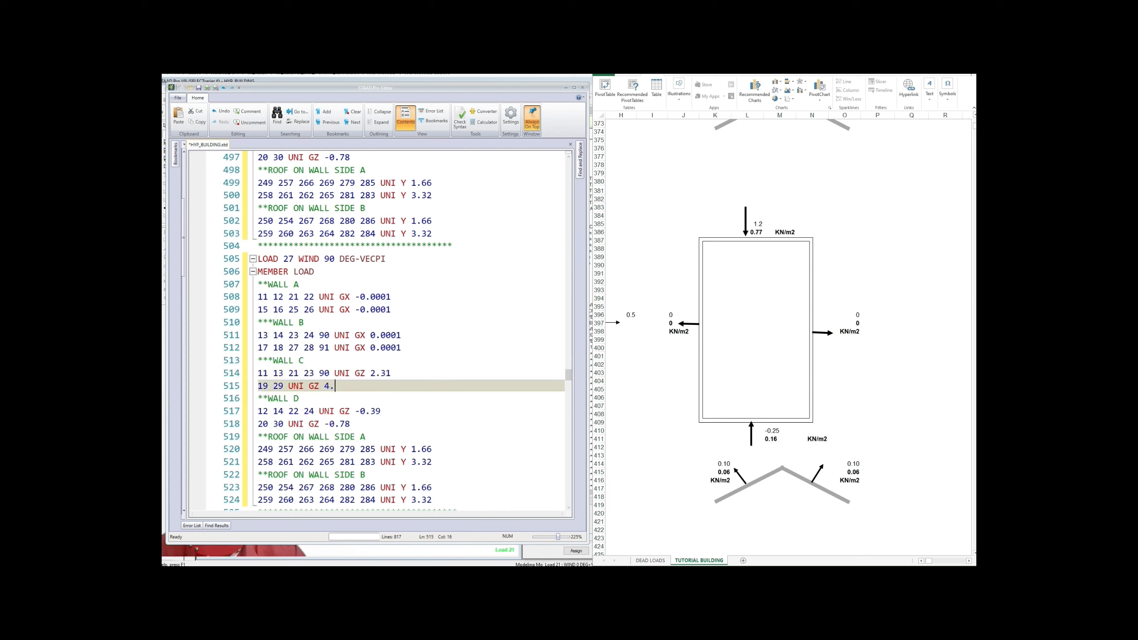
pyautogui.write('62')
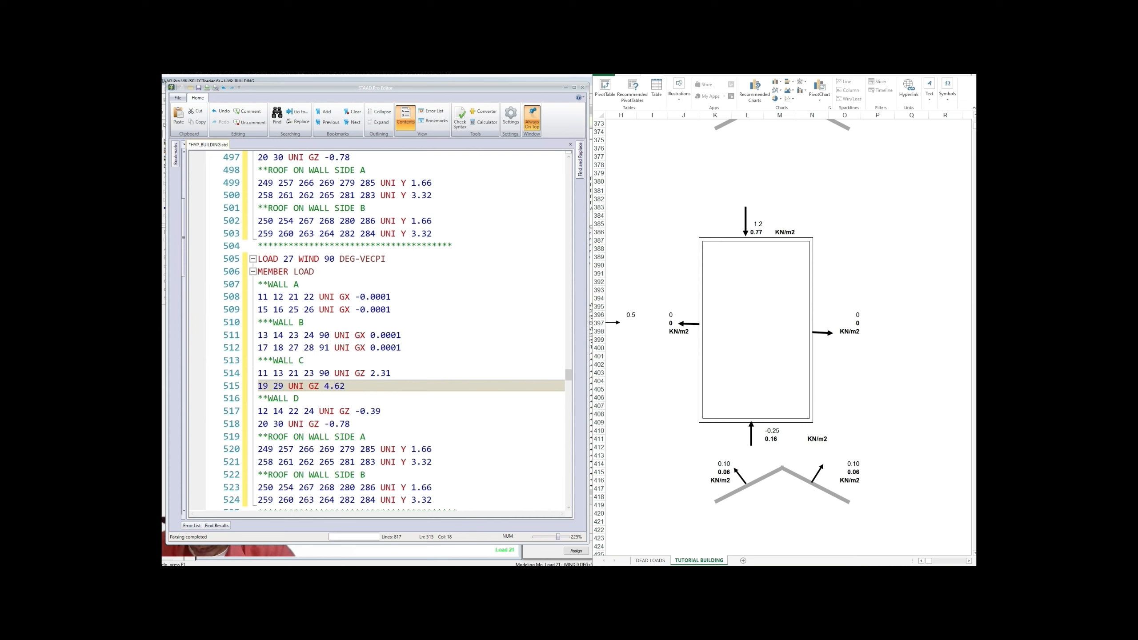
# Step: Change load 27's wall D loads to GZ -0.48 and -0.96
pyautogui.moveTo(370, 411); pyautogui.dragTo(381, 411)
pyautogui.write('4')
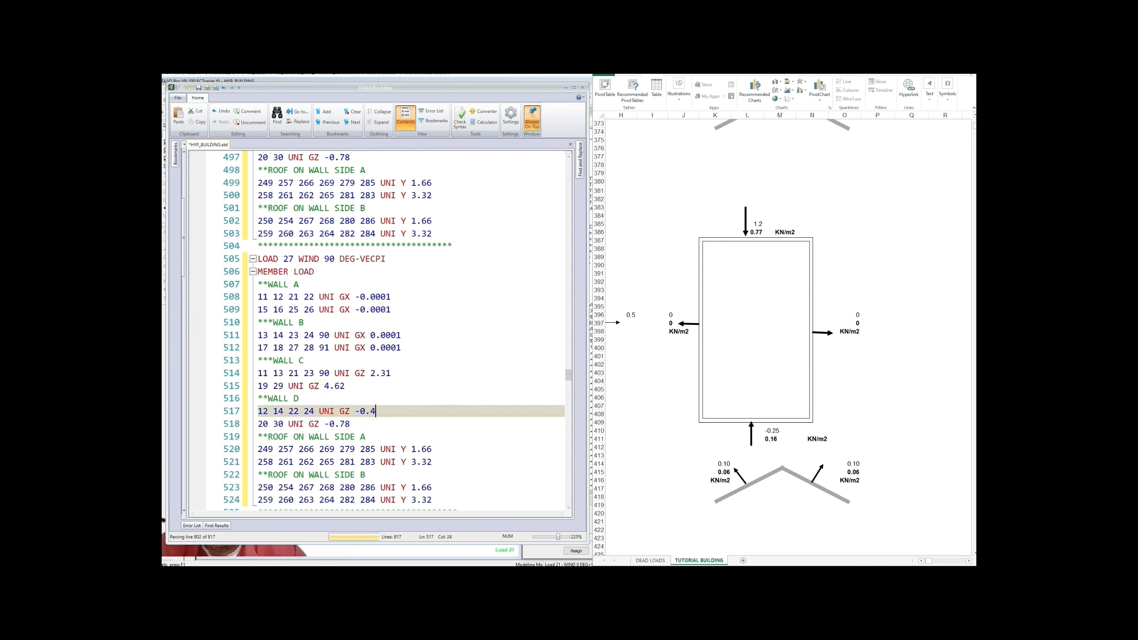
pyautogui.write('8')
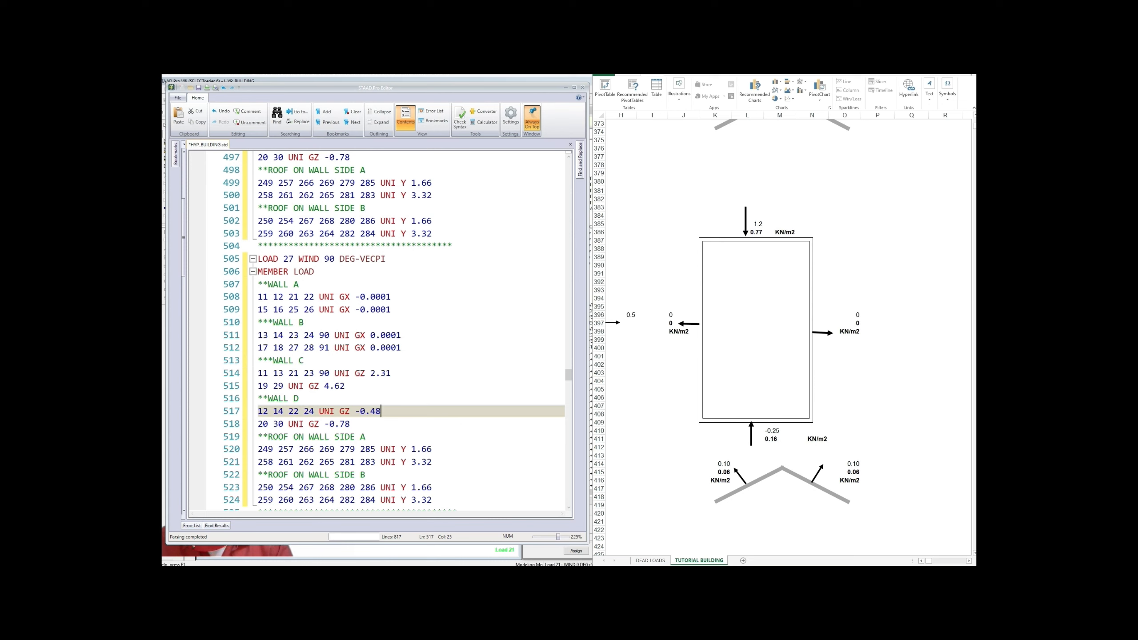
pyautogui.click(340, 424)
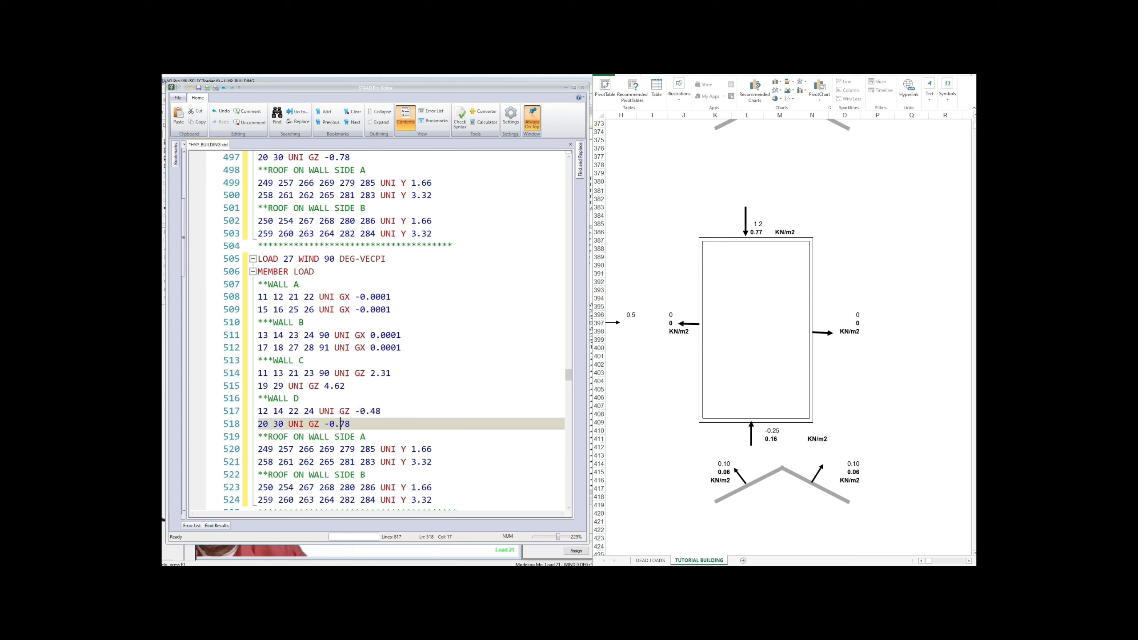
pyautogui.hotkey('shift', 'End')
pyautogui.write('9')
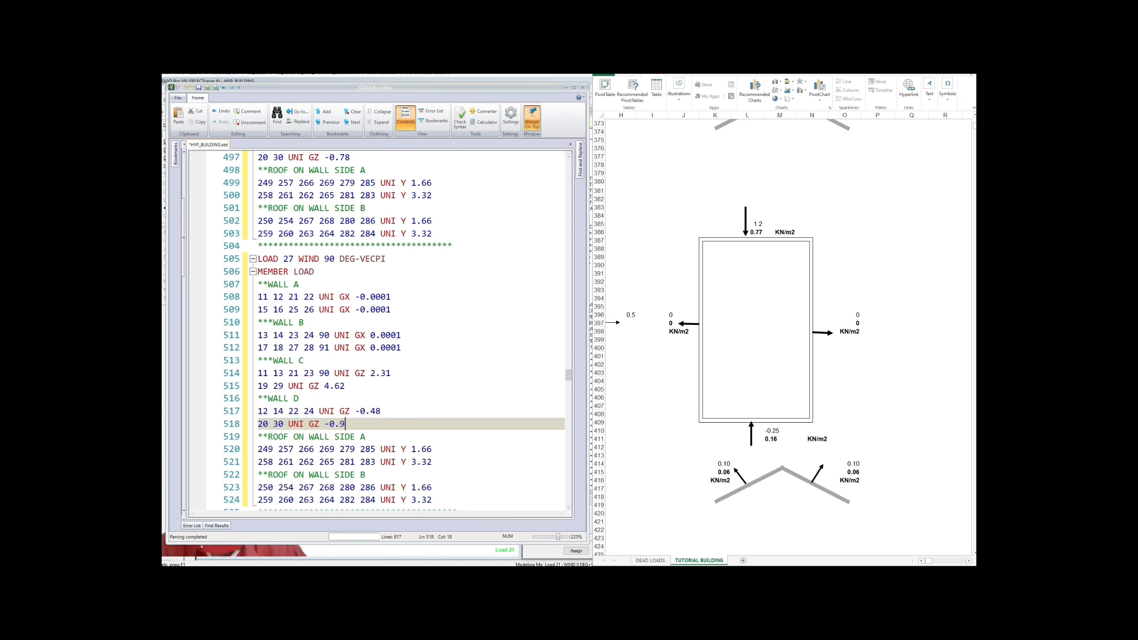
pyautogui.write('6')
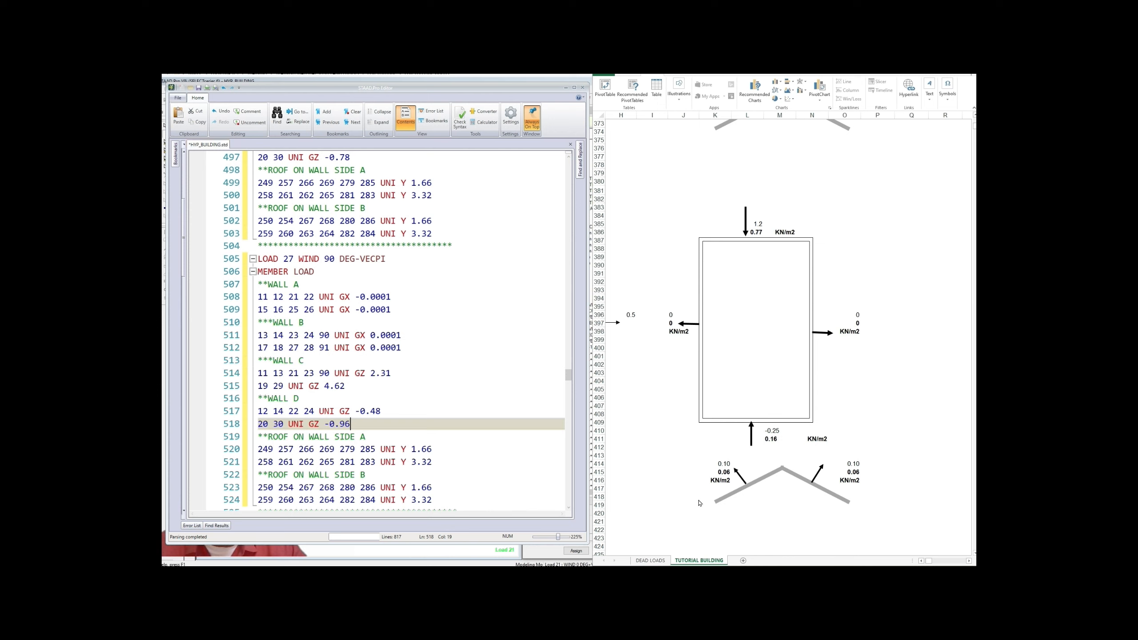
pyautogui.scroll(-1, 698, 499)
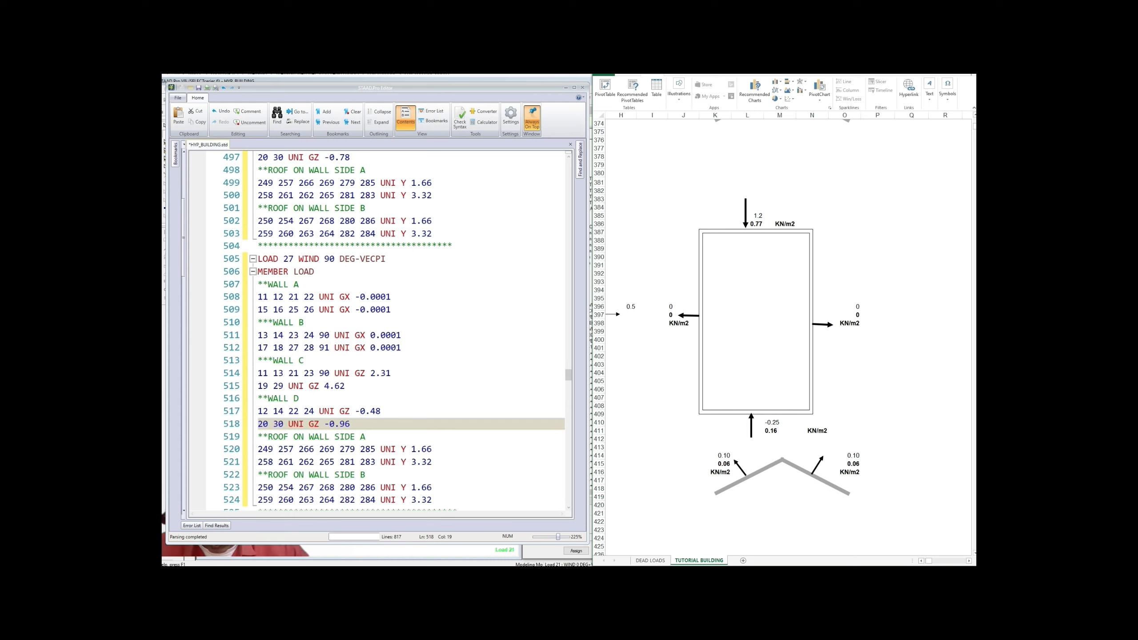
# Step: Set load 27's roof side A loads to UNI Y 0.12 and 0.24
pyautogui.moveTo(411, 449); pyautogui.dragTo(433, 449)
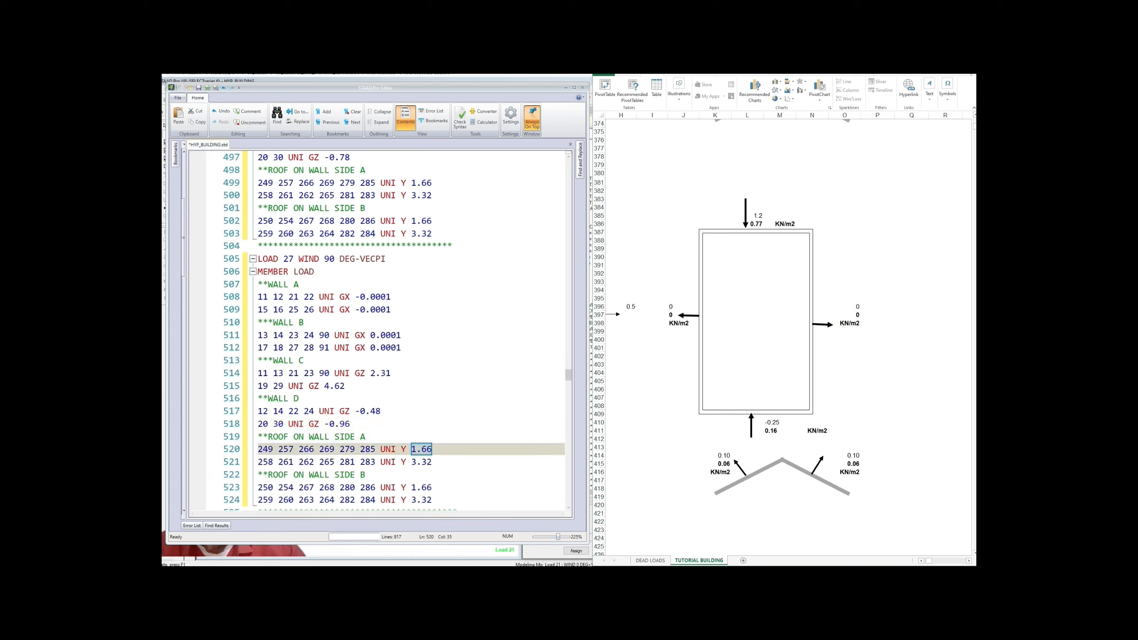
pyautogui.write('0.12')
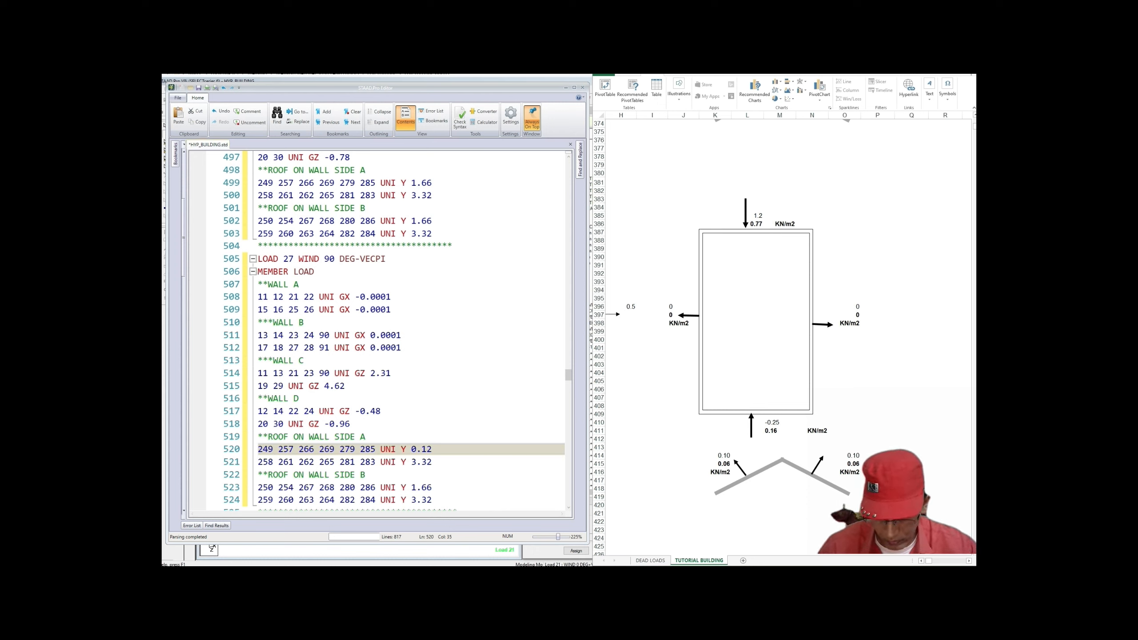
pyautogui.moveTo(411, 463); pyautogui.dragTo(432, 462)
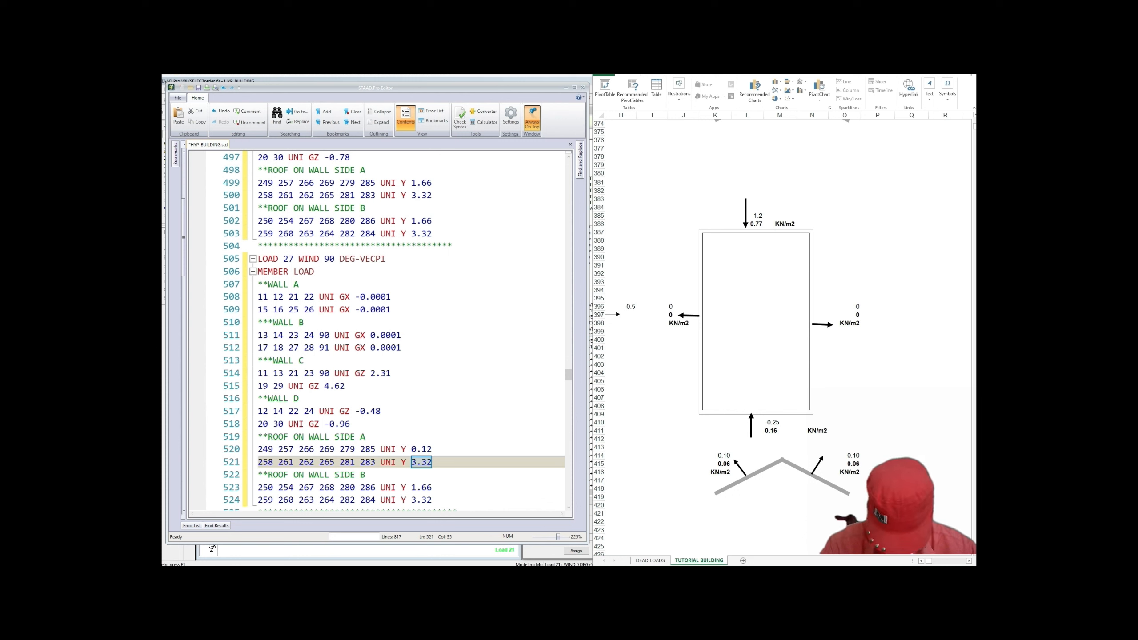
pyautogui.write('0.24')
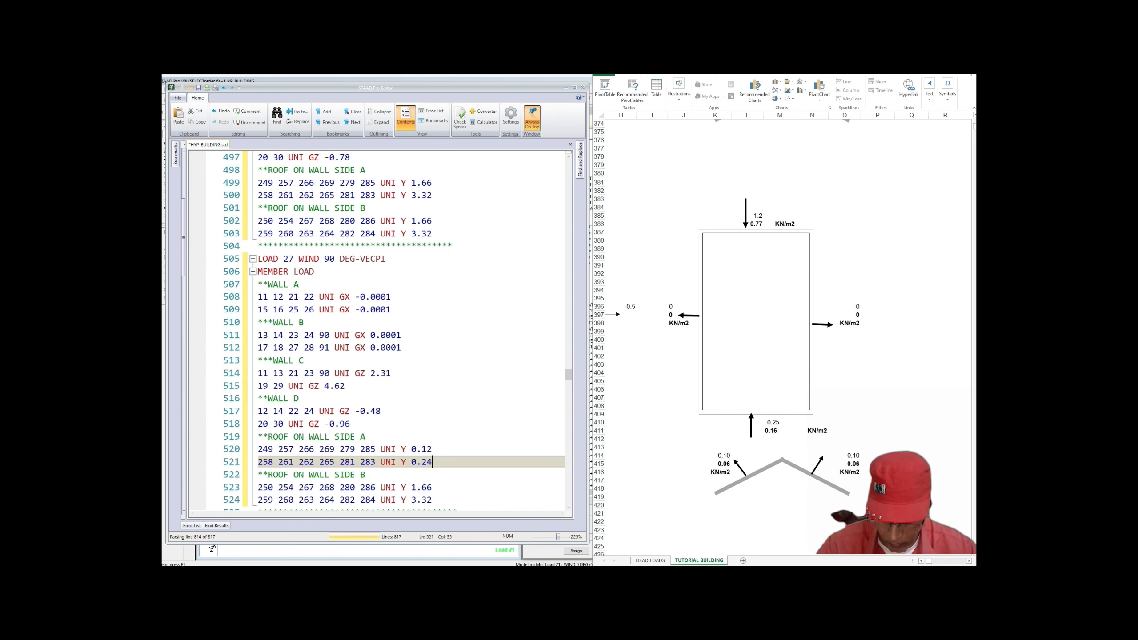
# Step: Set load 27's roof side B loads to UNI Y 0.12 and 0.24
pyautogui.scroll(-1, 443, 475)
pyautogui.click(443, 475)
pyautogui.click(411, 449)
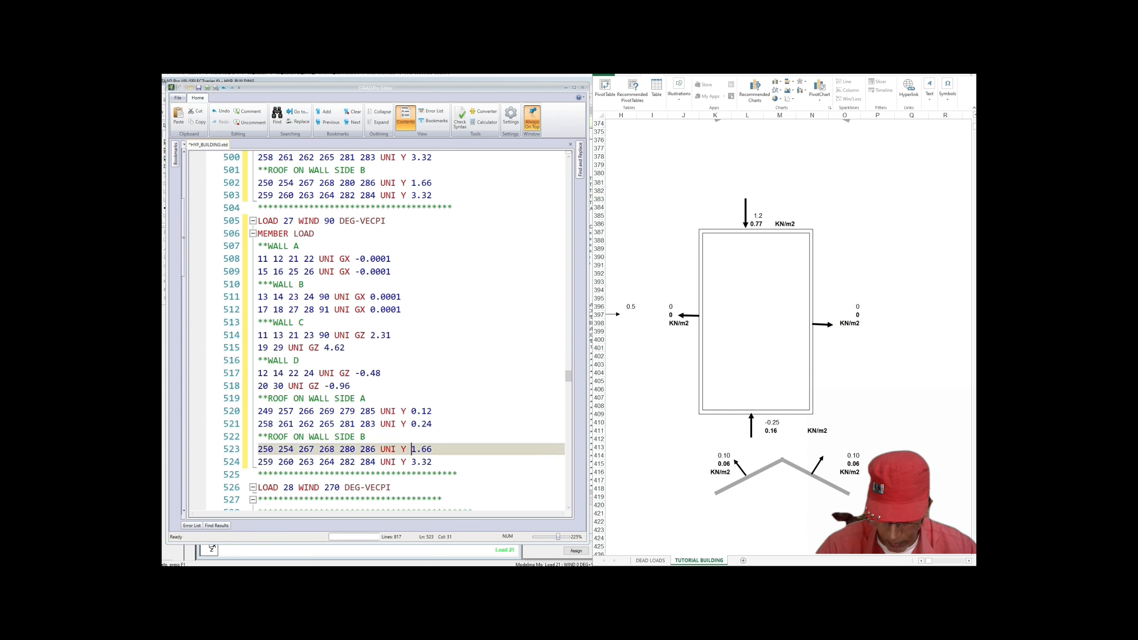
pyautogui.moveTo(411, 449); pyautogui.dragTo(432, 449)
pyautogui.write('0.1')
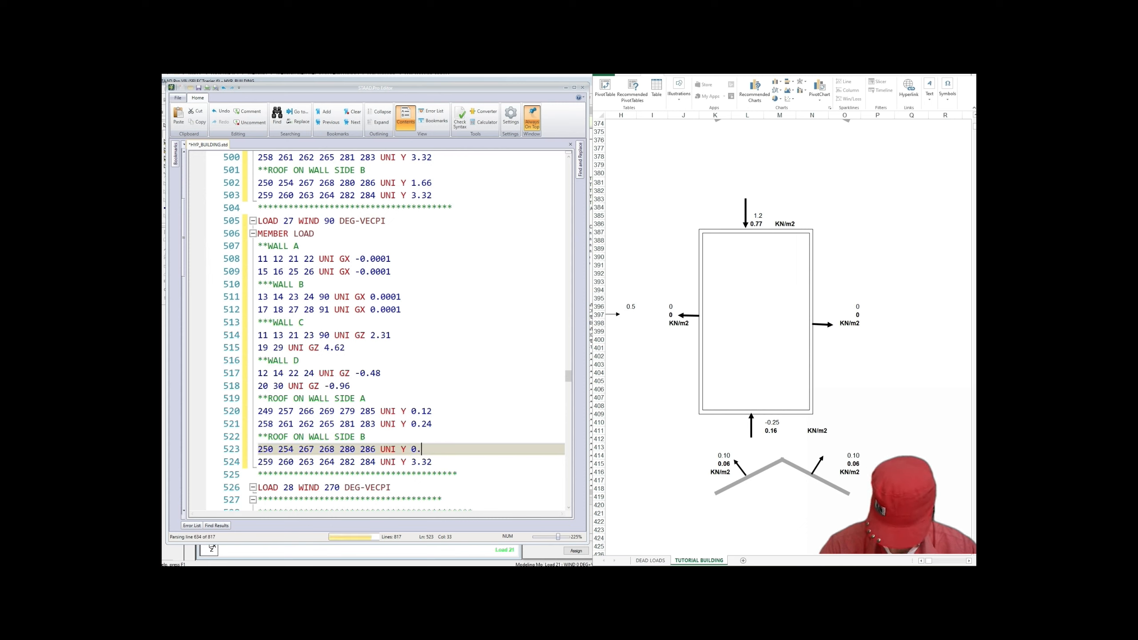
pyautogui.write('2')
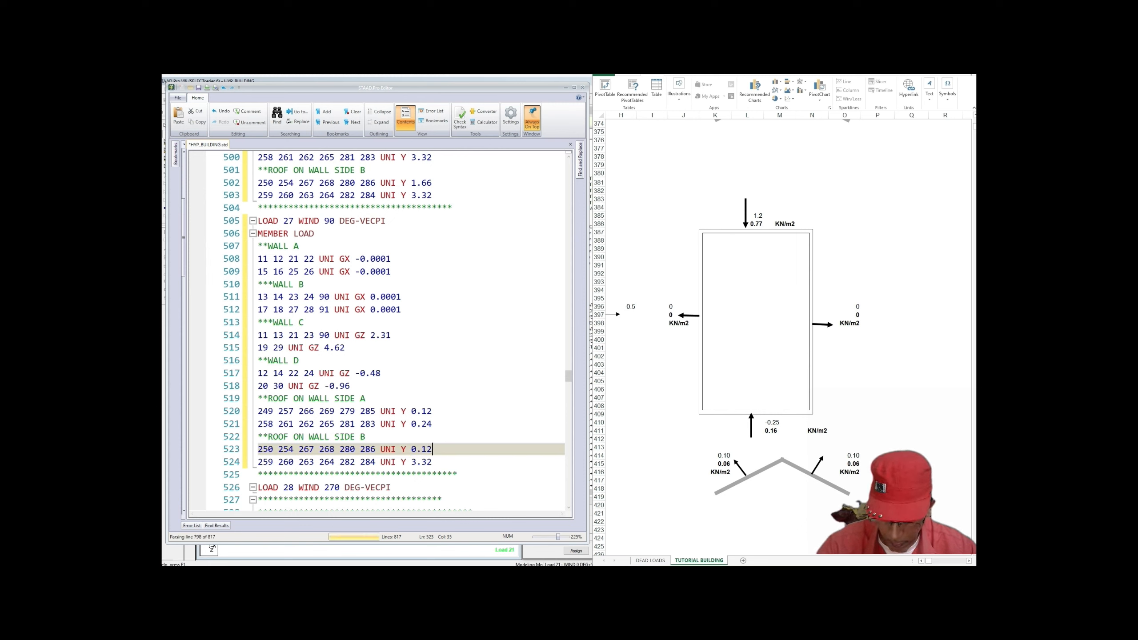
pyautogui.moveTo(411, 462); pyautogui.dragTo(433, 462)
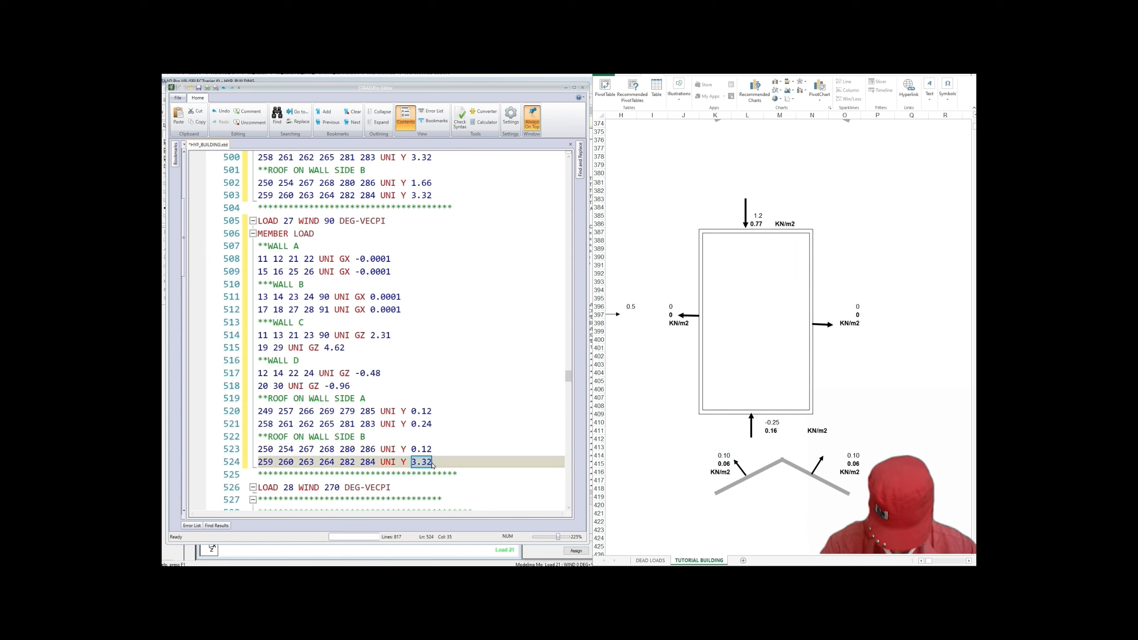
pyautogui.write('0.24')
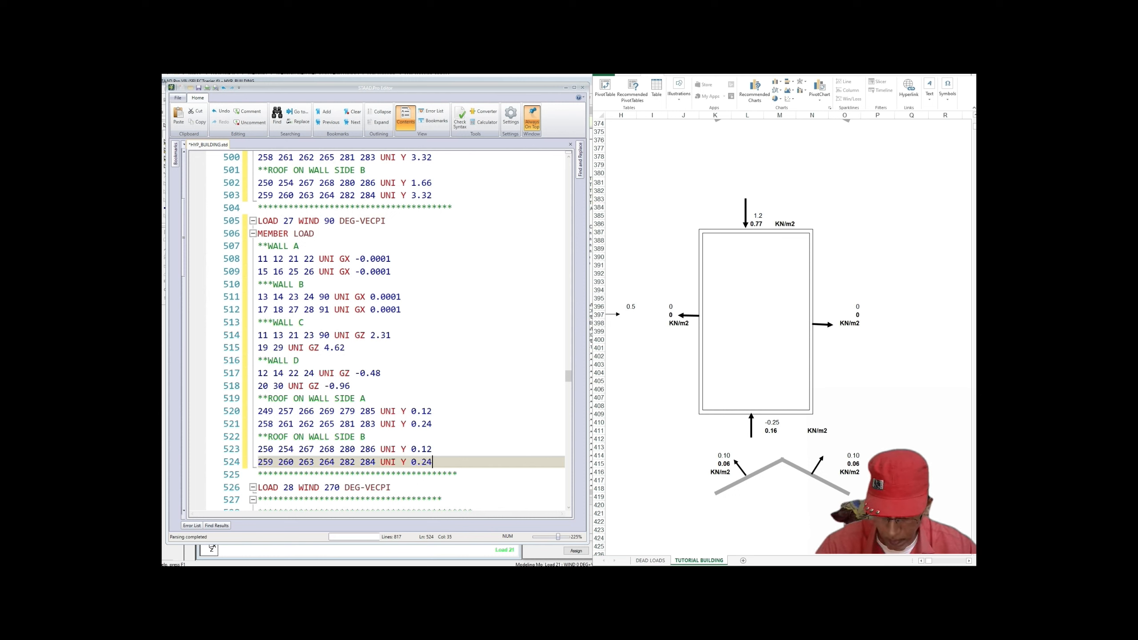
pyautogui.click(392, 488)
pyautogui.scroll(-1, 391, 487)
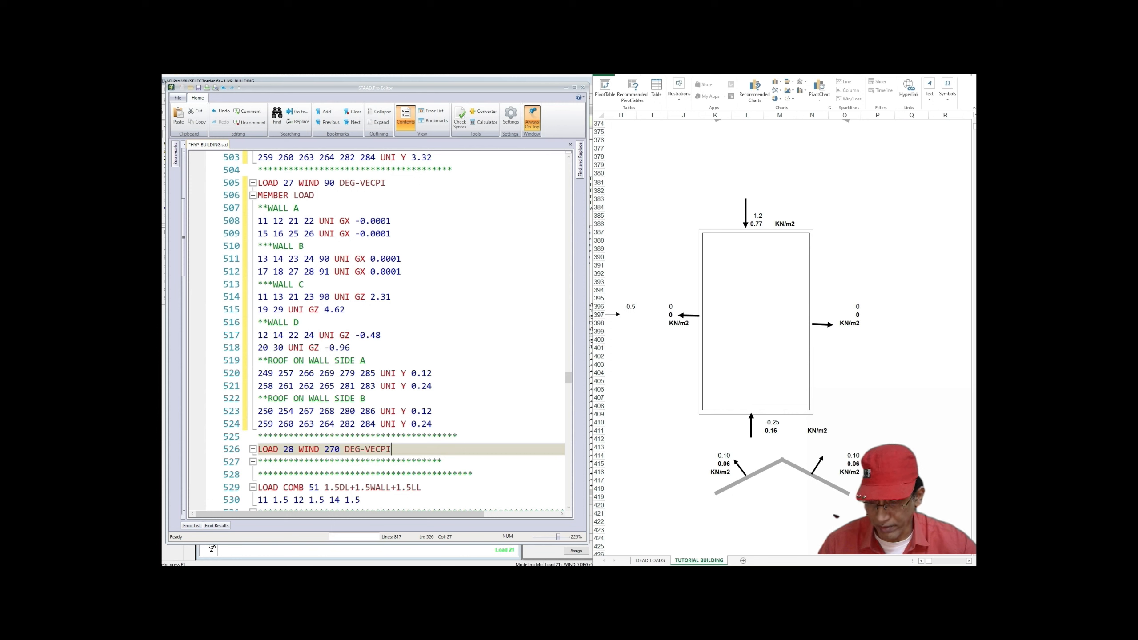
# Step: Copy load 27's member load block and paste it under LOAD 28 WIND 270
pyautogui.moveTo(258, 195); pyautogui.dragTo(433, 423)
pyautogui.rightClick(394, 409)
pyautogui.click(414, 440)
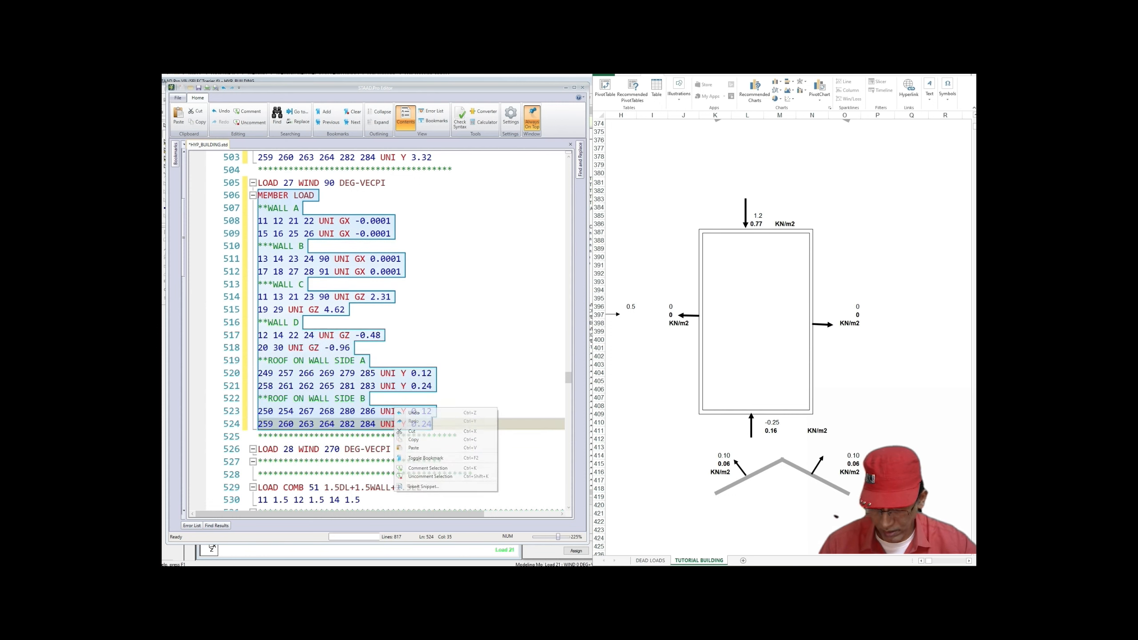
pyautogui.click(397, 448)
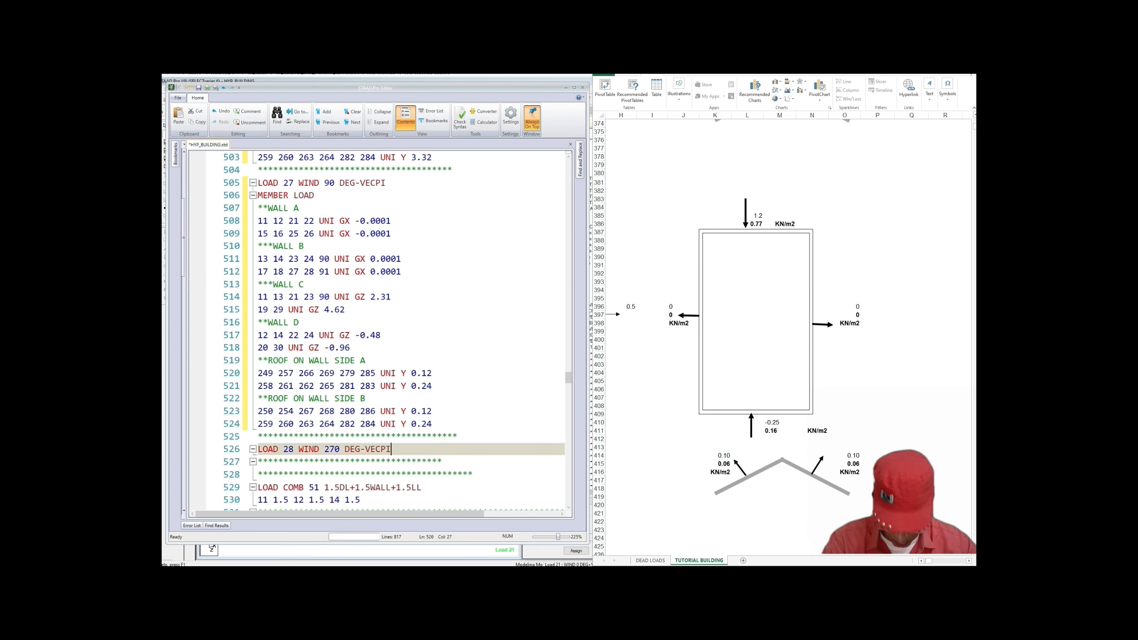
pyautogui.press('Return')
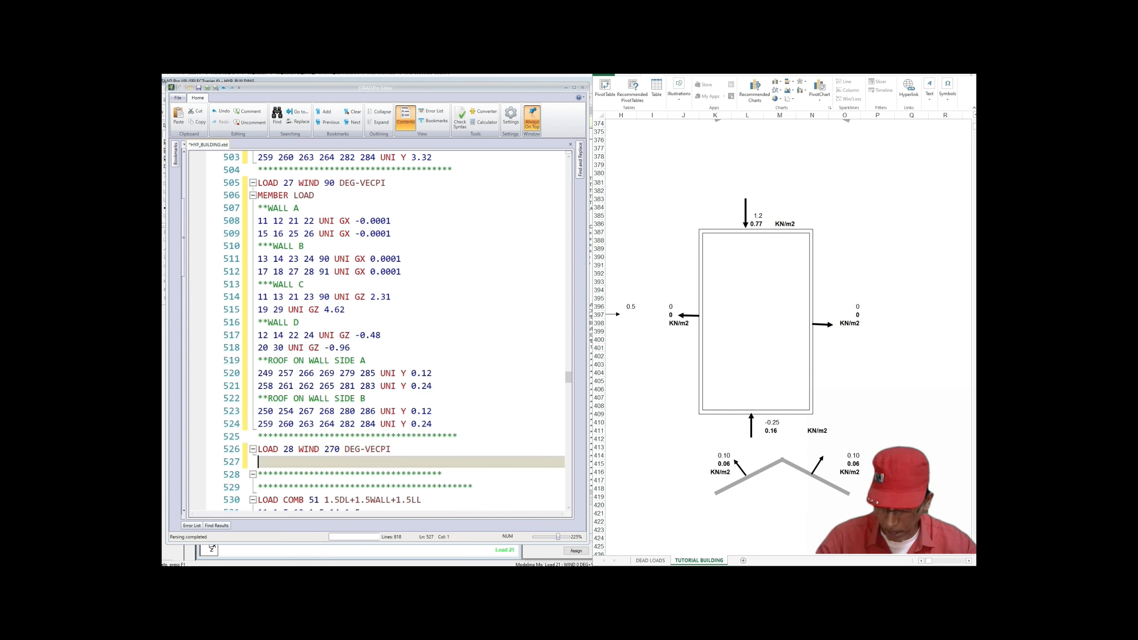
pyautogui.hotkey('ctrl', 'v')
pyautogui.click(346, 385)
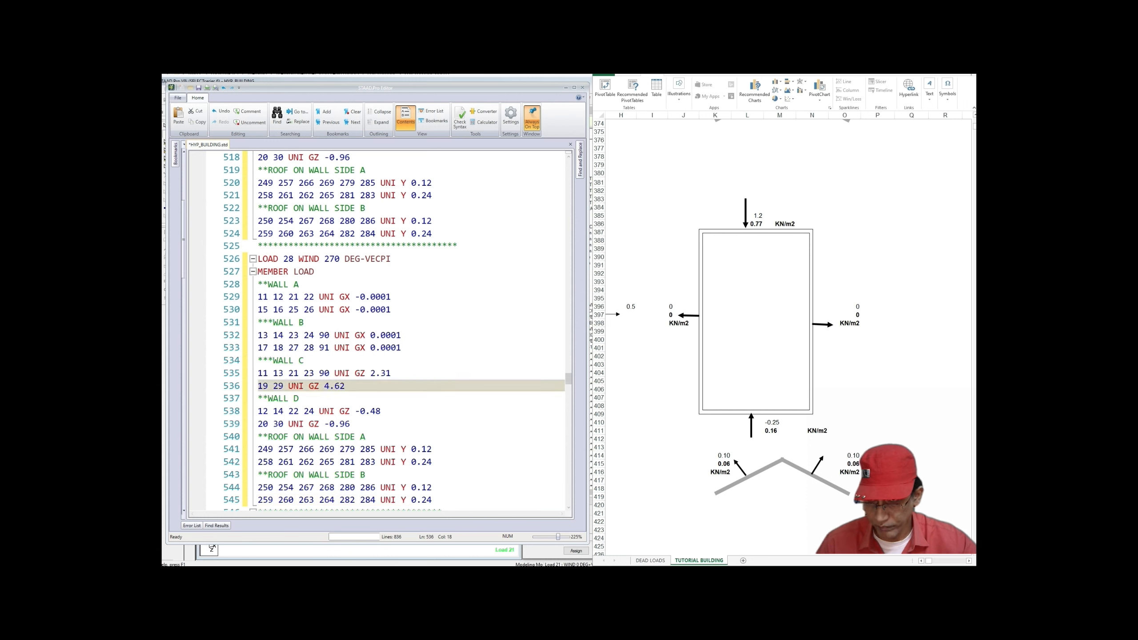
pyautogui.scroll(-1, 346, 386)
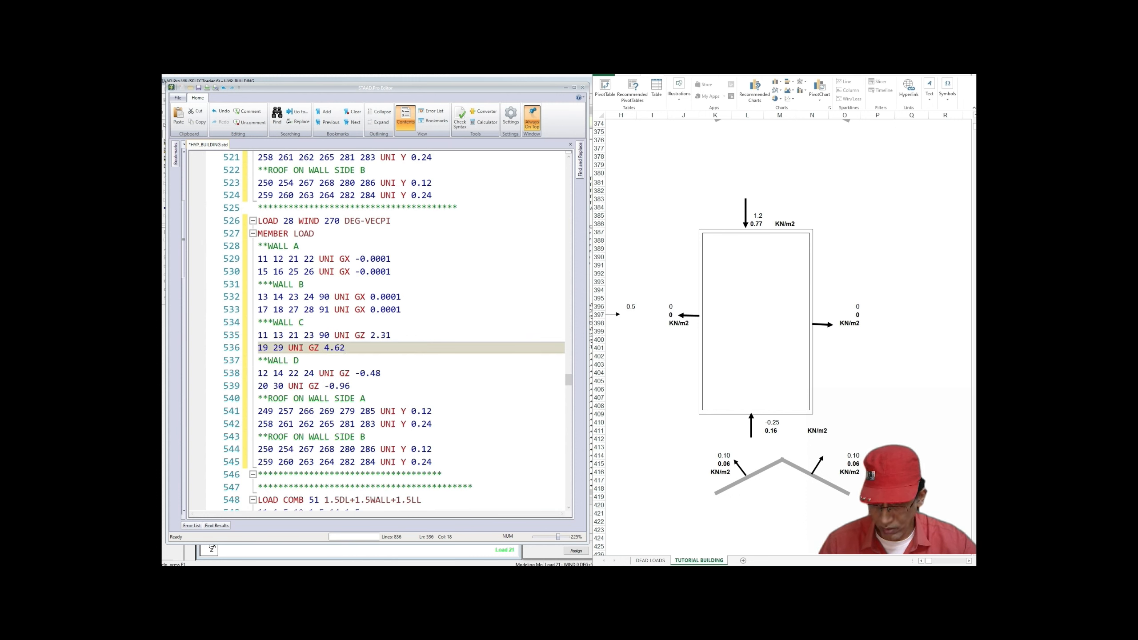
# Step: Set load 28's wall C loads to GZ 0.48 and 0.96
pyautogui.moveTo(371, 335); pyautogui.dragTo(391, 335)
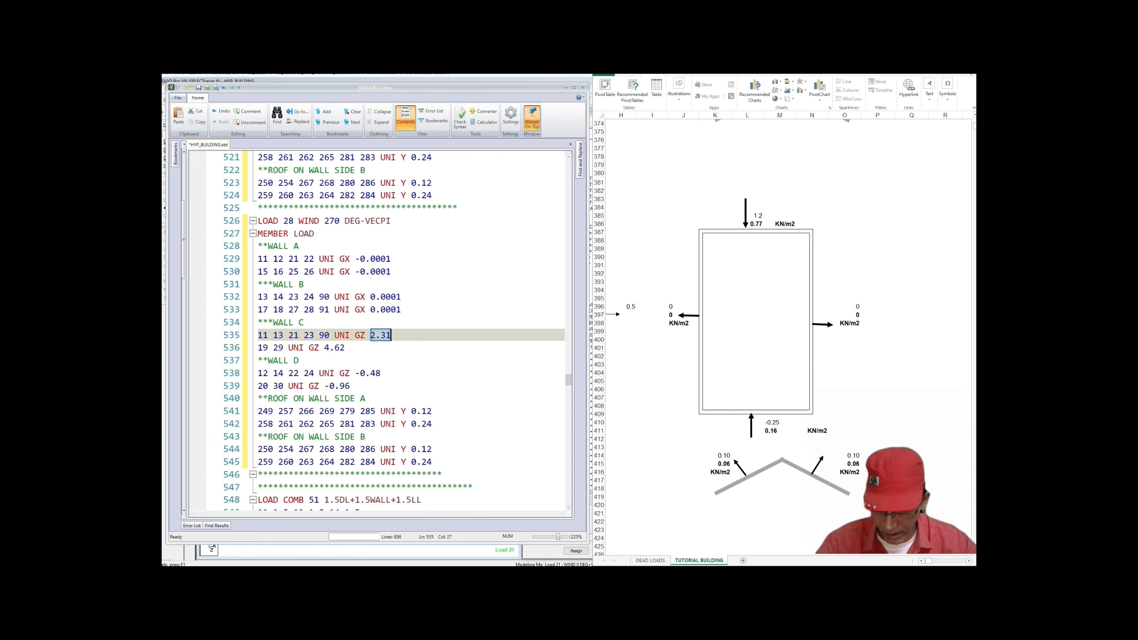
pyautogui.write('0.48')
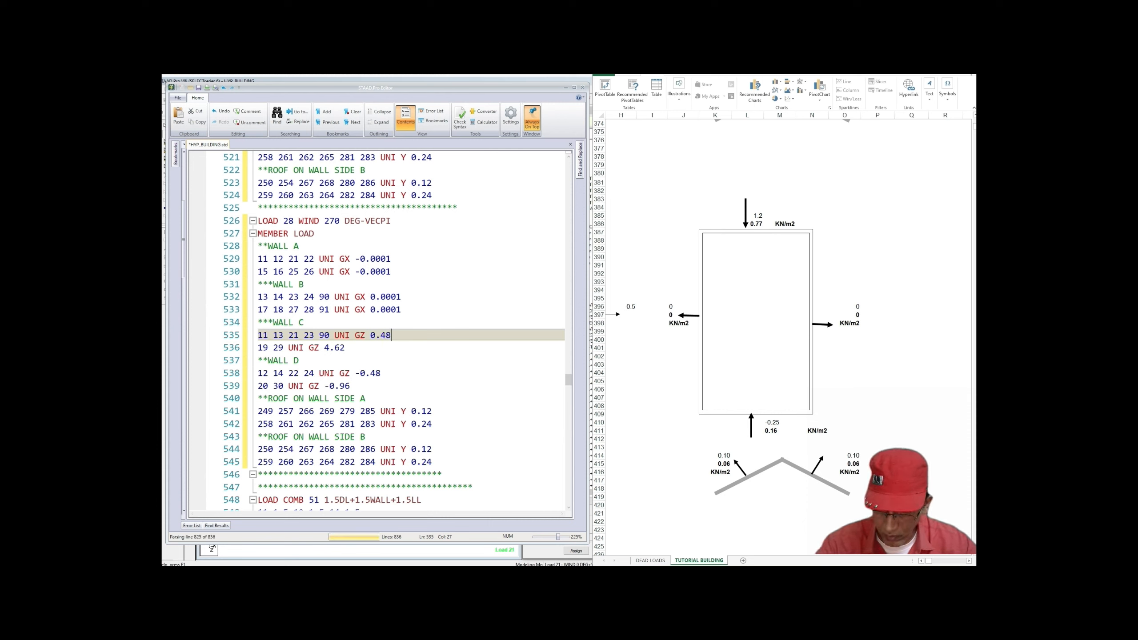
pyautogui.moveTo(325, 348); pyautogui.dragTo(340, 348)
pyautogui.write('0.9')
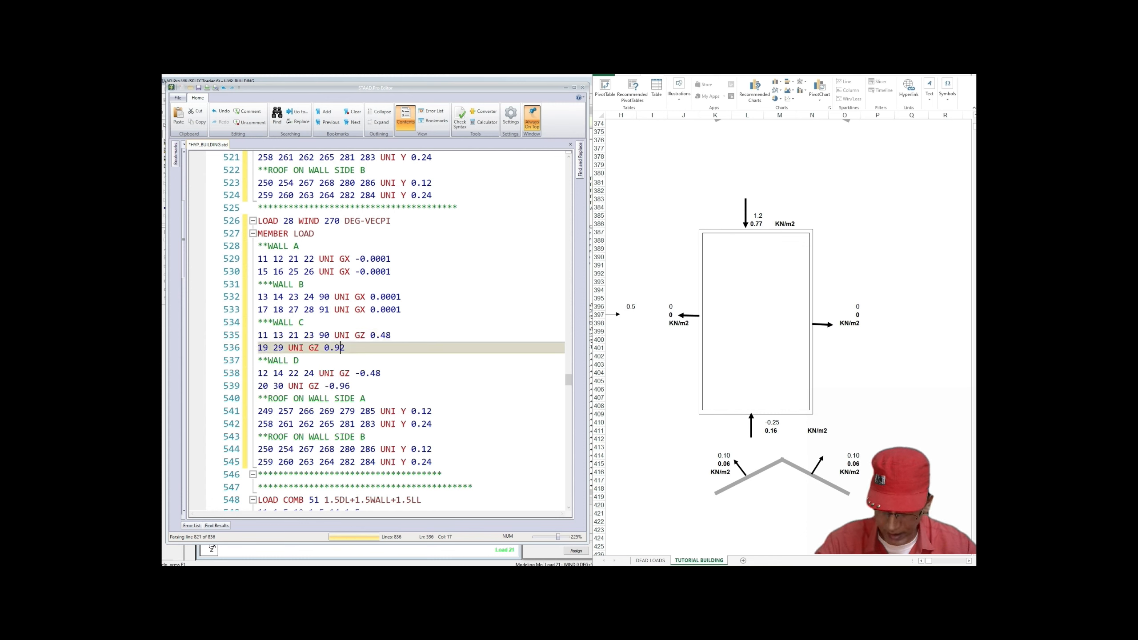
pyautogui.write('6')
pyautogui.press('Delete')
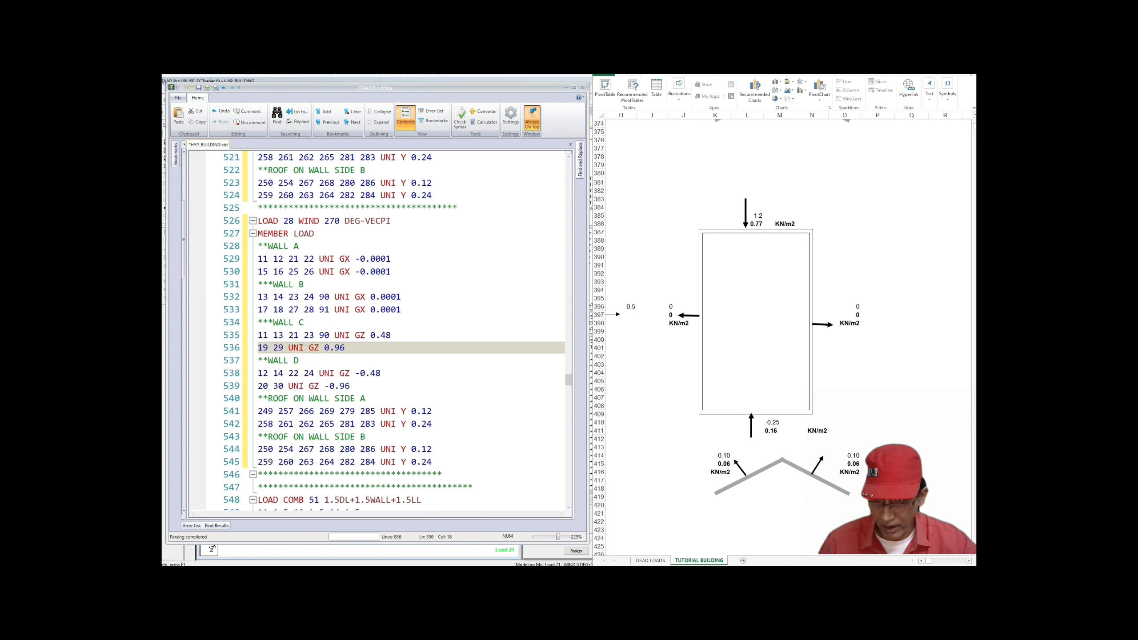
# Step: Set load 28's wall D loads to GZ -2.31 and -4.62
pyautogui.click(304, 322)
pyautogui.scroll(3, 304, 322)
pyautogui.scroll(1, 376, 331)
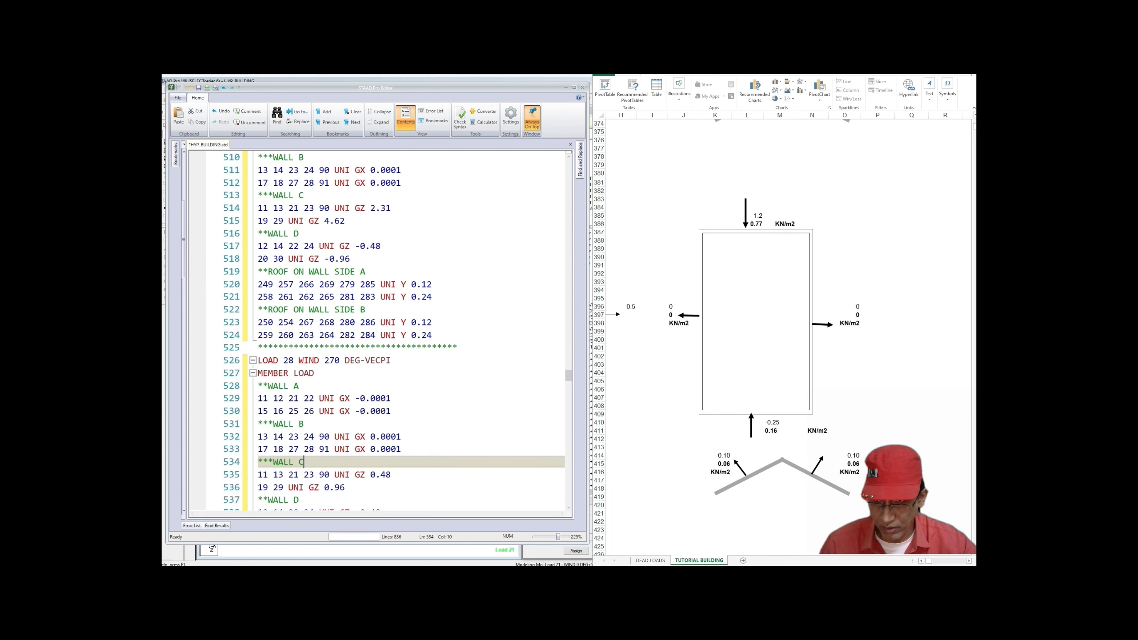
pyautogui.scroll(-1, 376, 332)
pyautogui.scroll(-3, 376, 331)
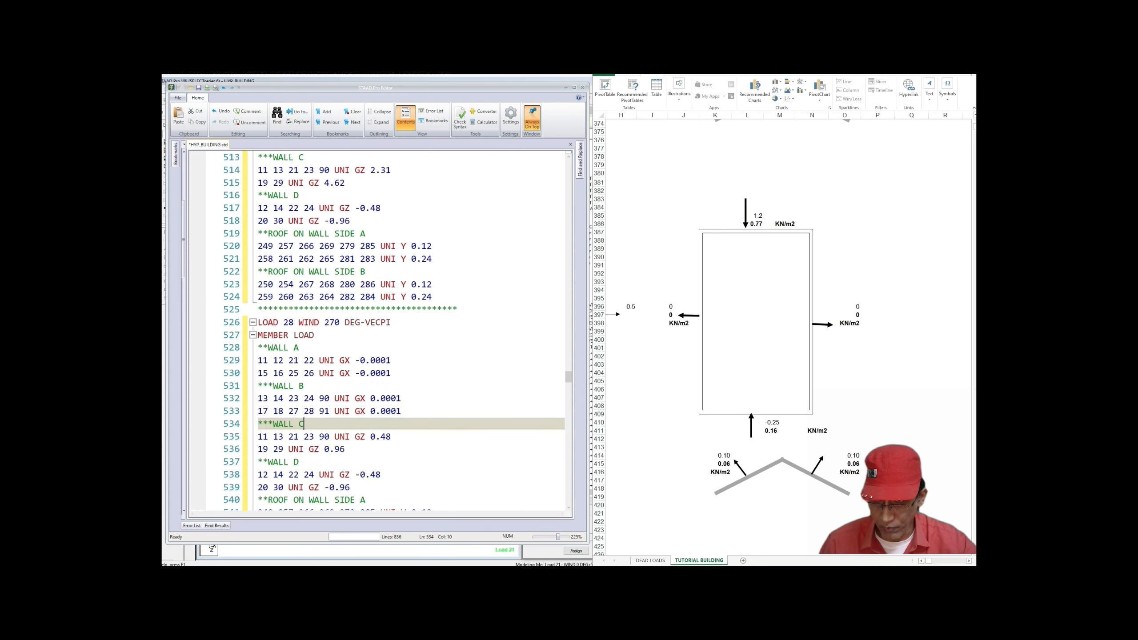
pyautogui.click(361, 398)
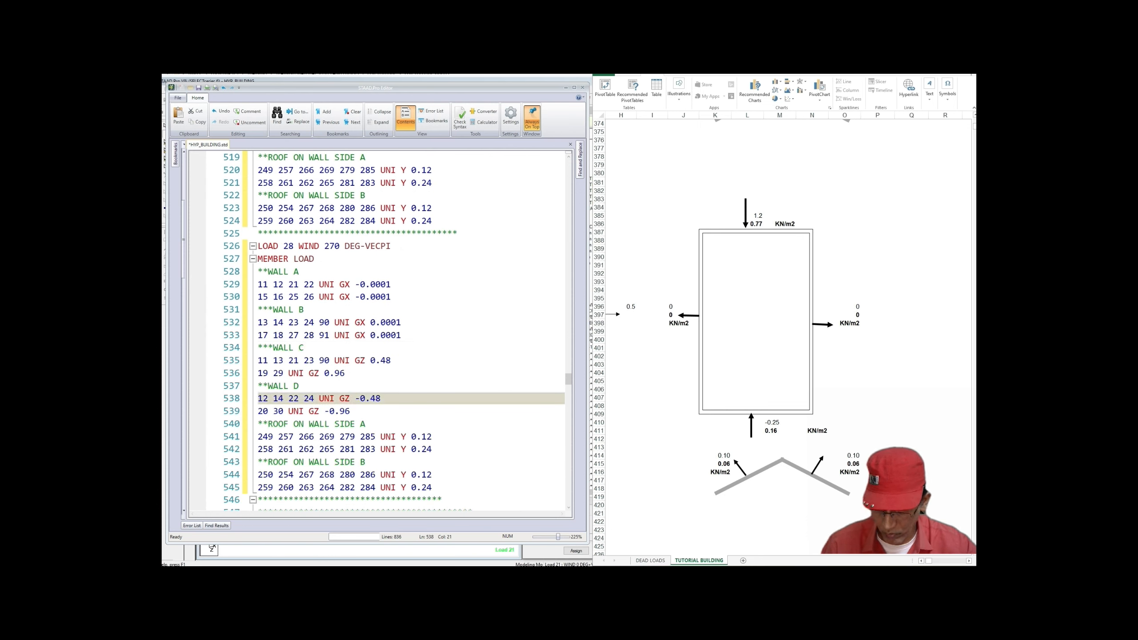
pyautogui.hotkey('shift', 'End')
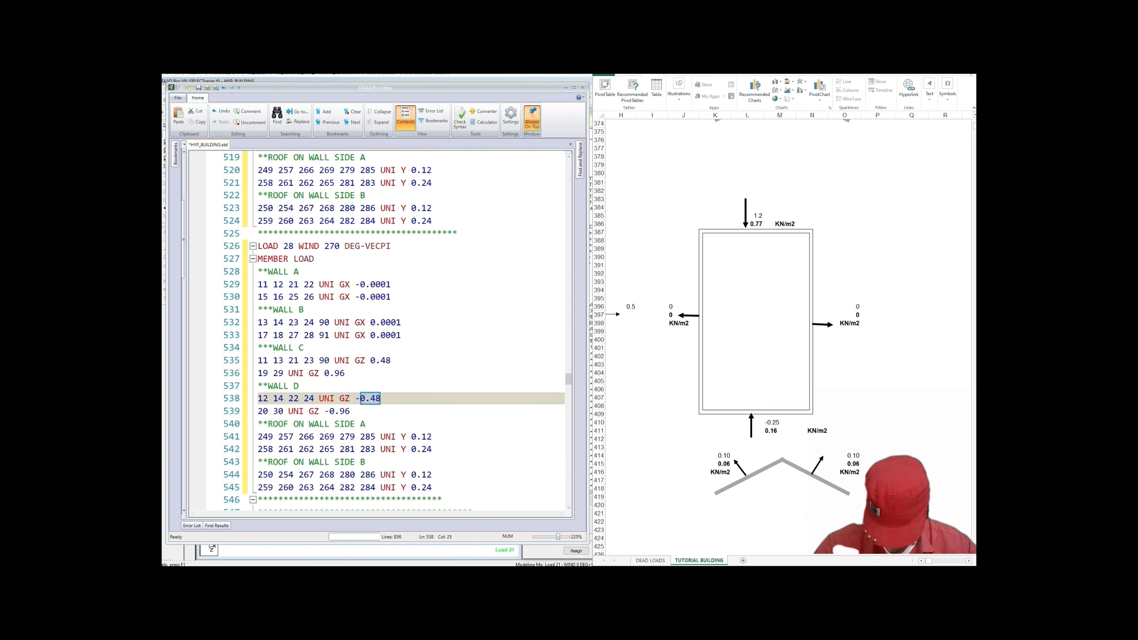
pyautogui.write('2')
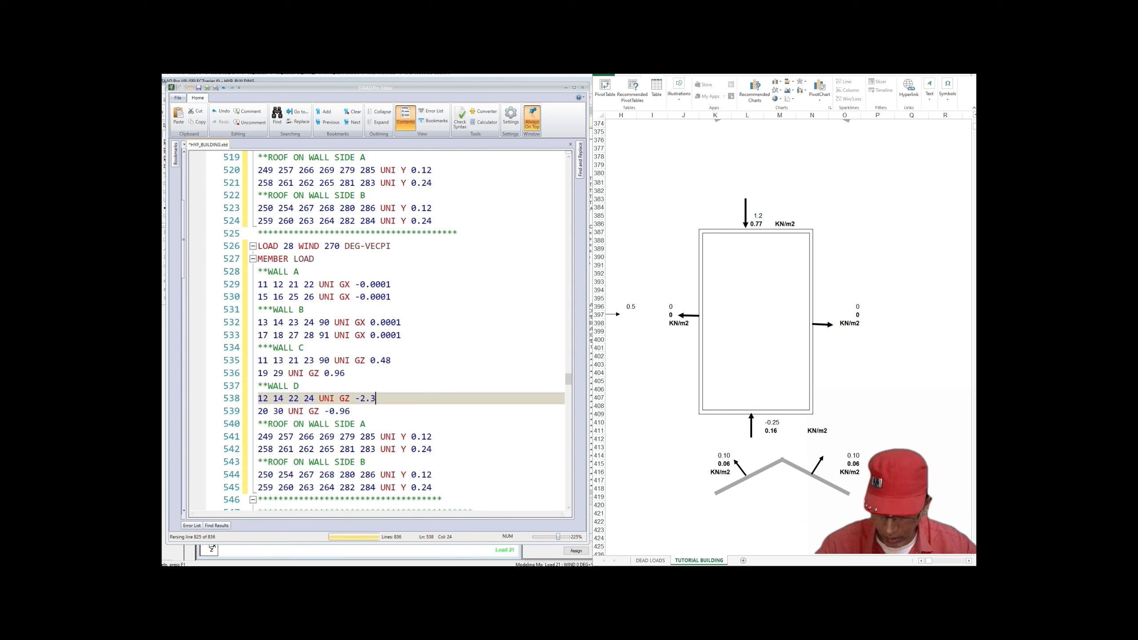
pyautogui.write('.31')
pyautogui.moveTo(330, 411); pyautogui.dragTo(350, 411)
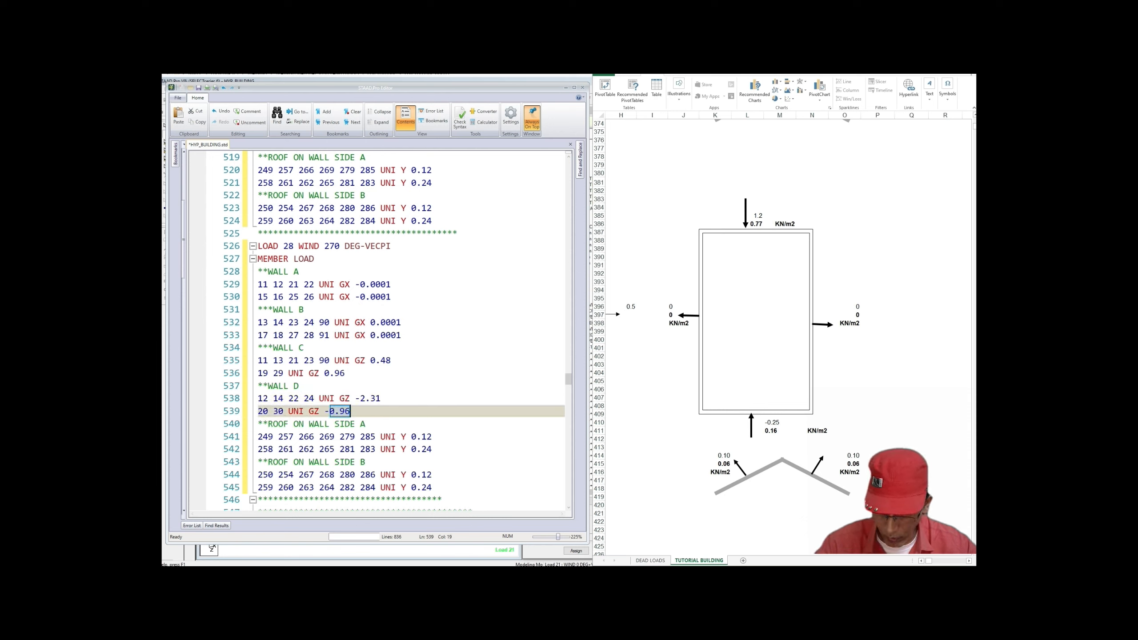
pyautogui.write('4')
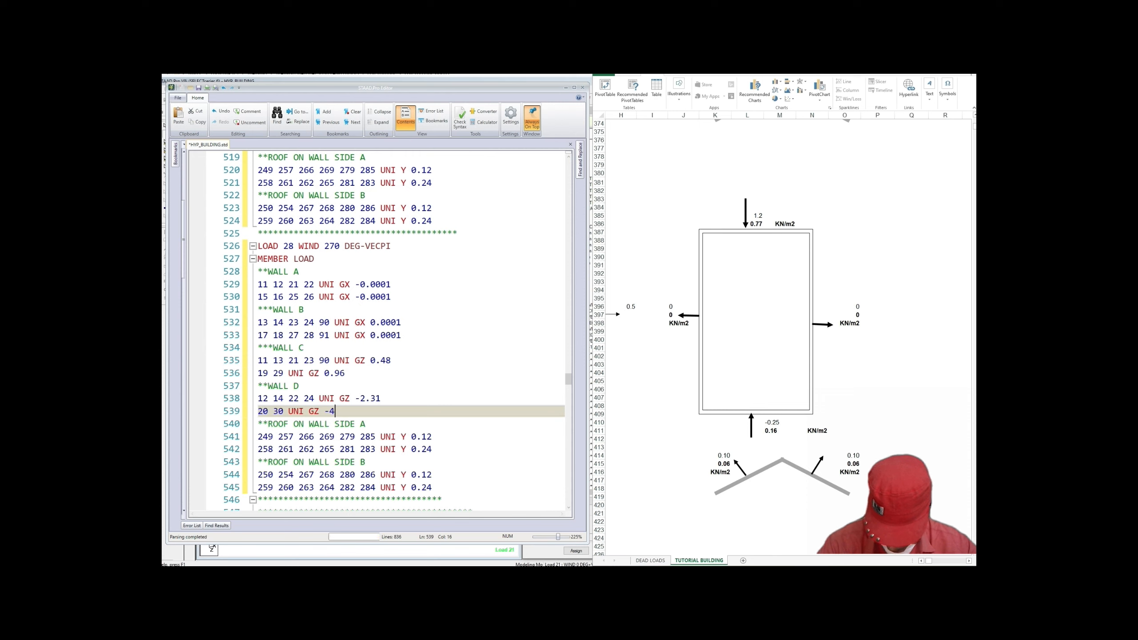
pyautogui.write('.62')
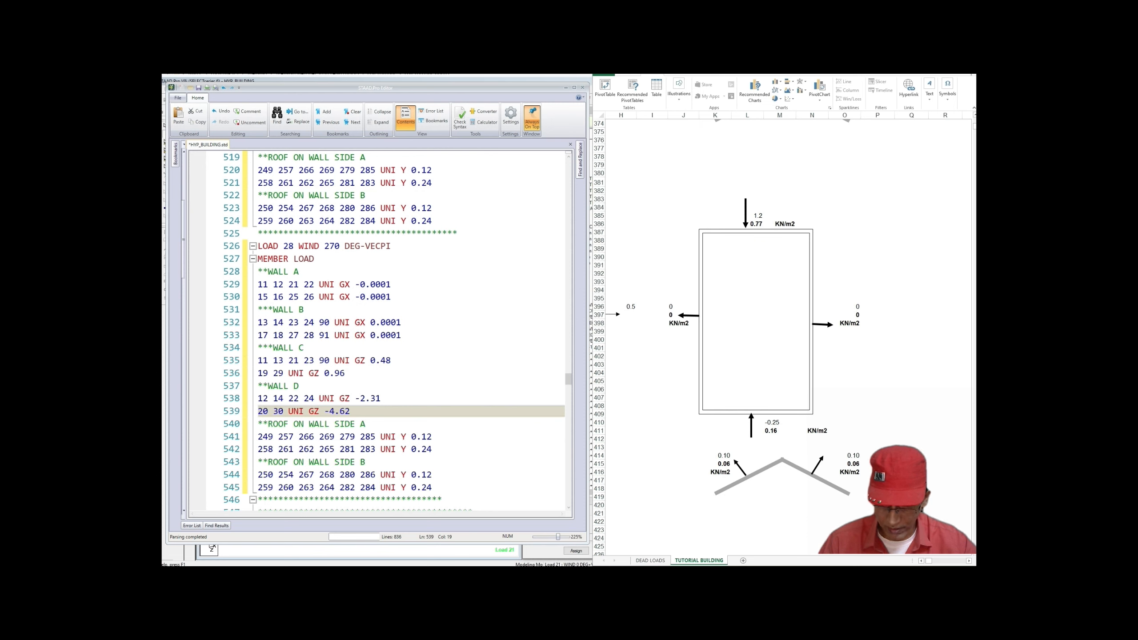
# Step: Review the edited wind load cases 21–28, then save HYP_BUILDING.std with Ctrl+S
pyautogui.scroll(-1, 377, 332)
pyautogui.scroll(-3, 378, 331)
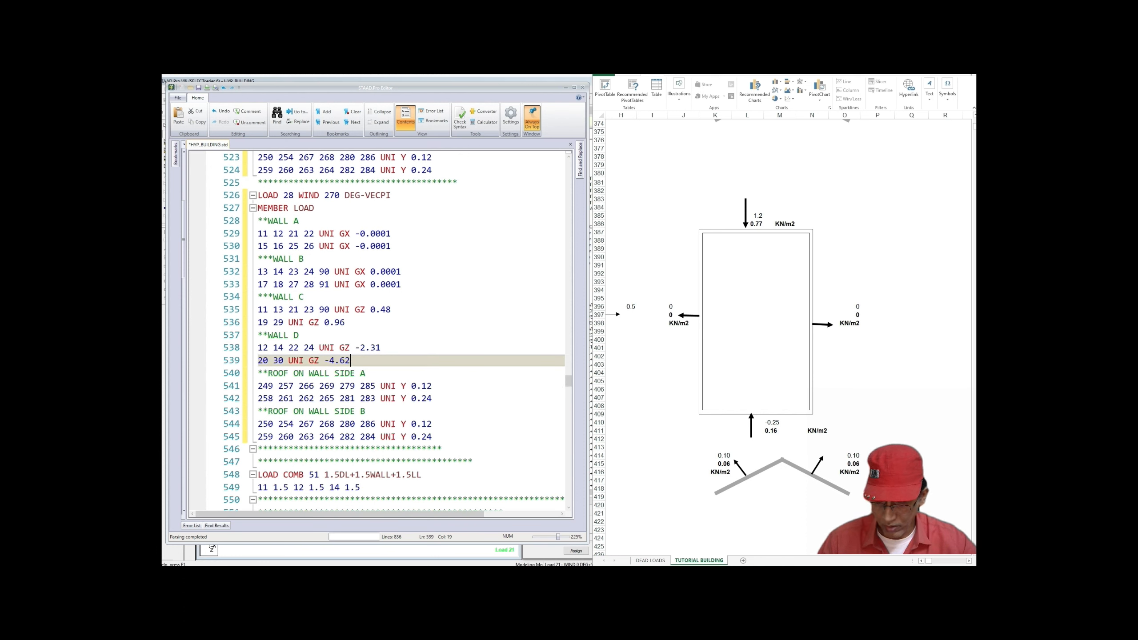
pyautogui.scroll(-1, 377, 331)
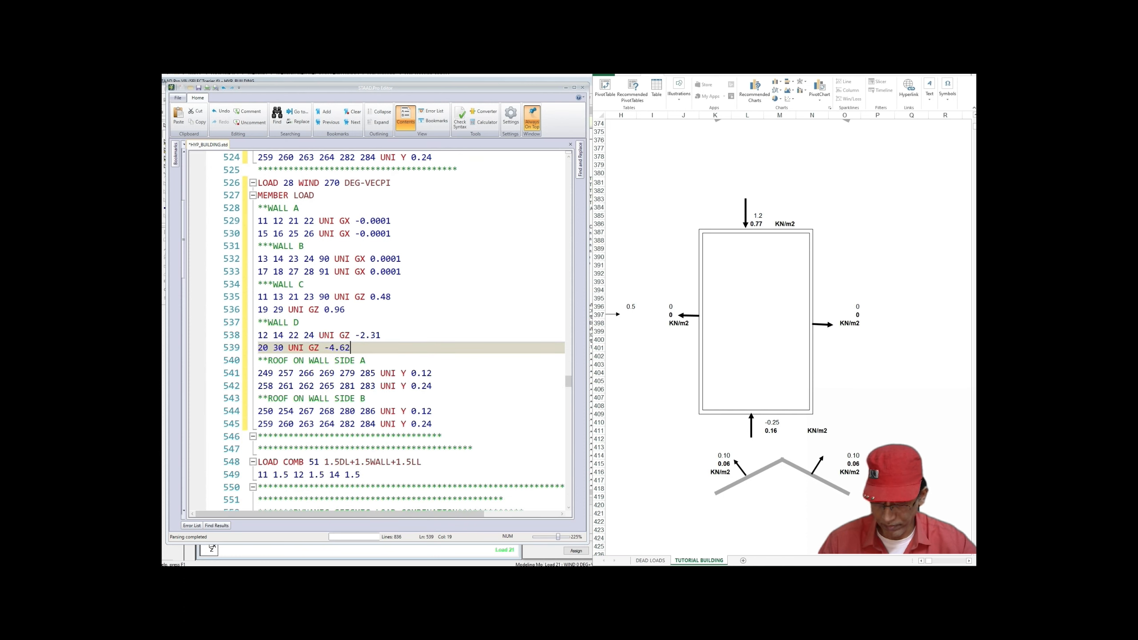
pyautogui.scroll(-2, 377, 332)
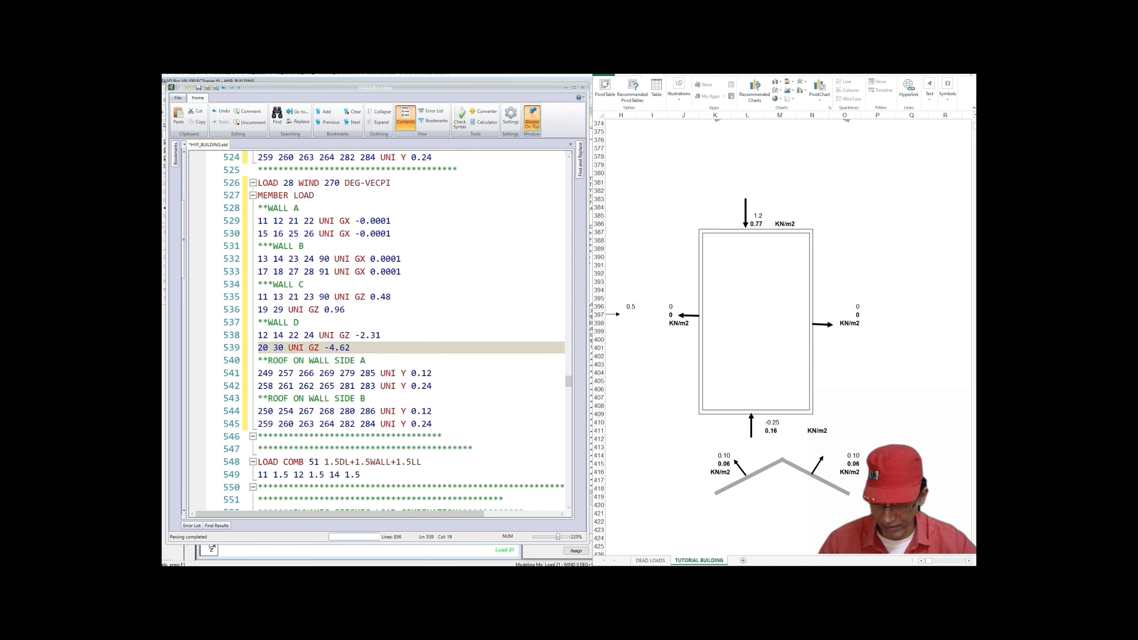
pyautogui.scroll(7, 377, 332)
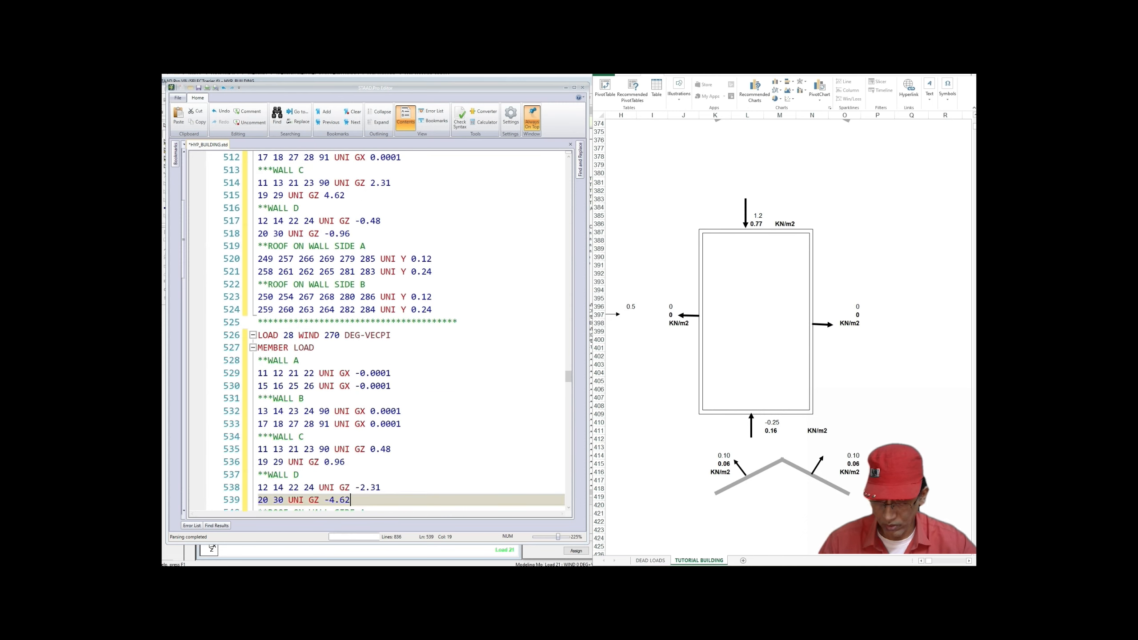
pyautogui.scroll(11, 377, 332)
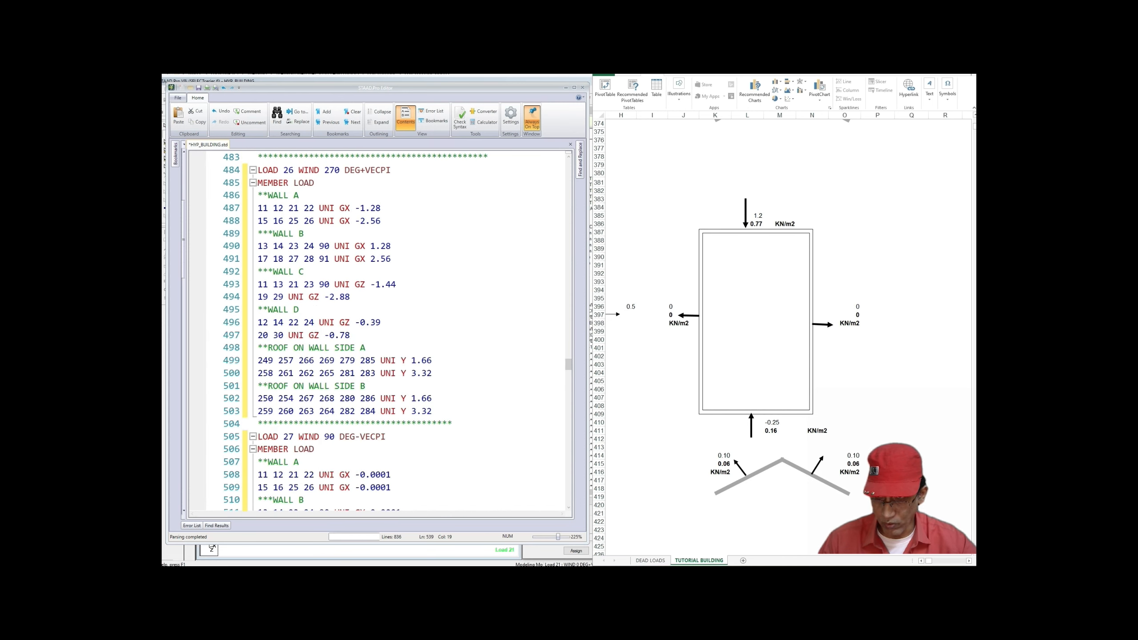
pyautogui.scroll(10, 377, 332)
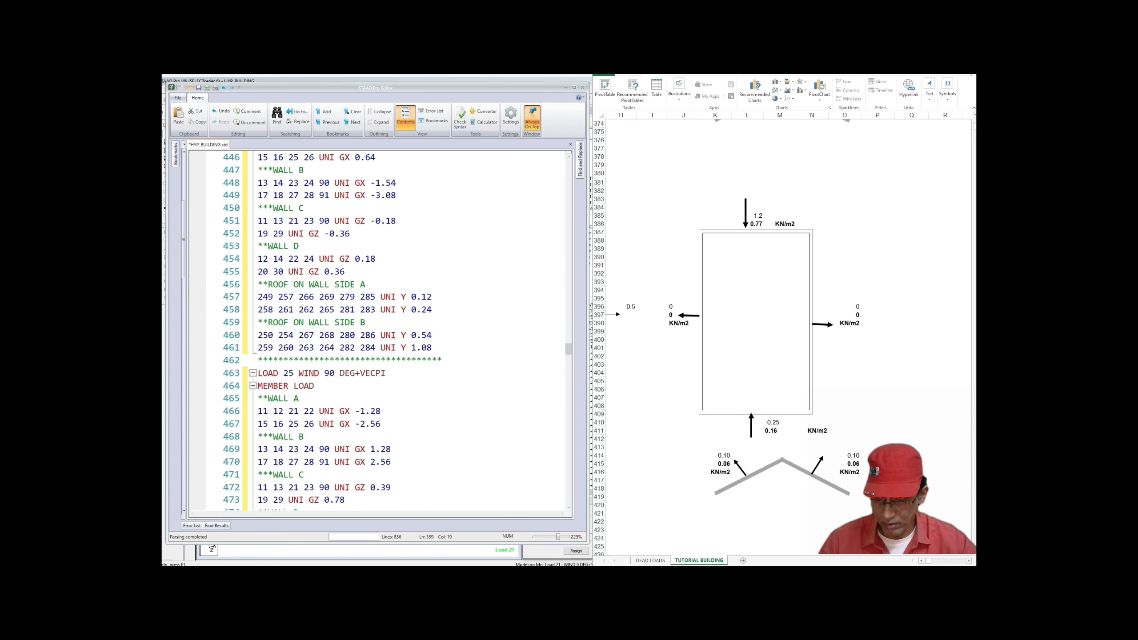
pyautogui.scroll(9, 378, 331)
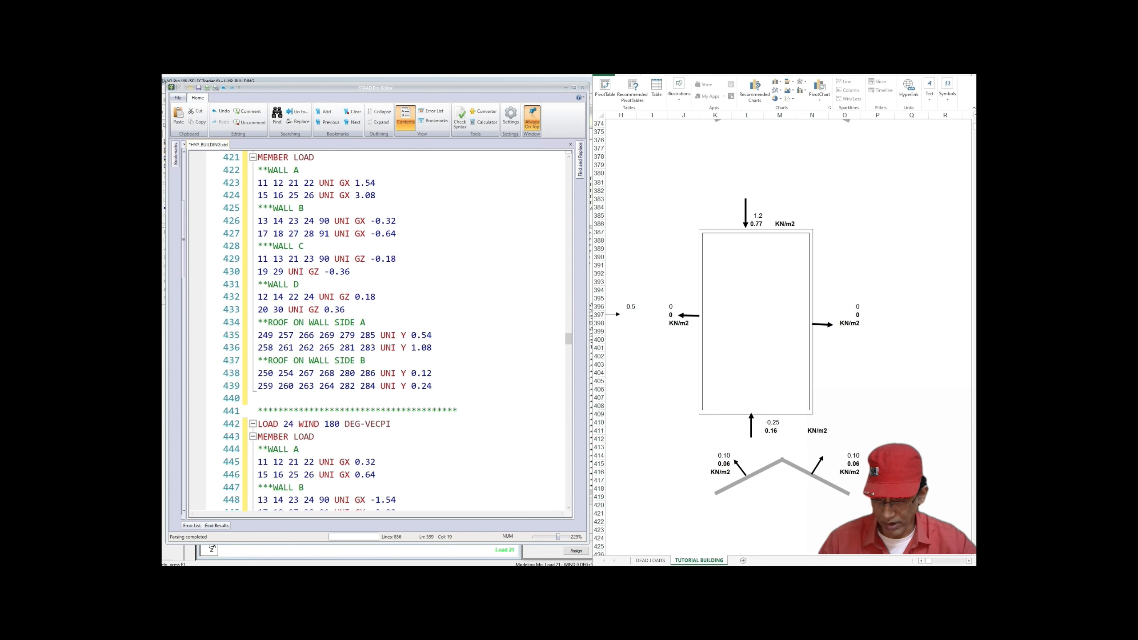
pyautogui.scroll(9, 377, 331)
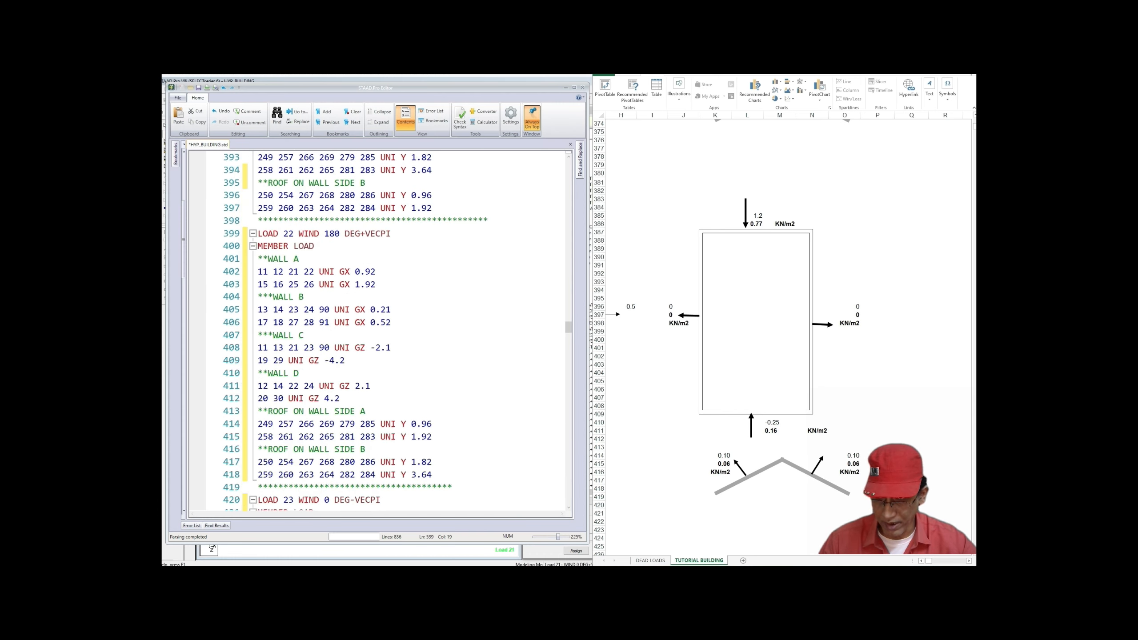
pyautogui.scroll(12, 377, 331)
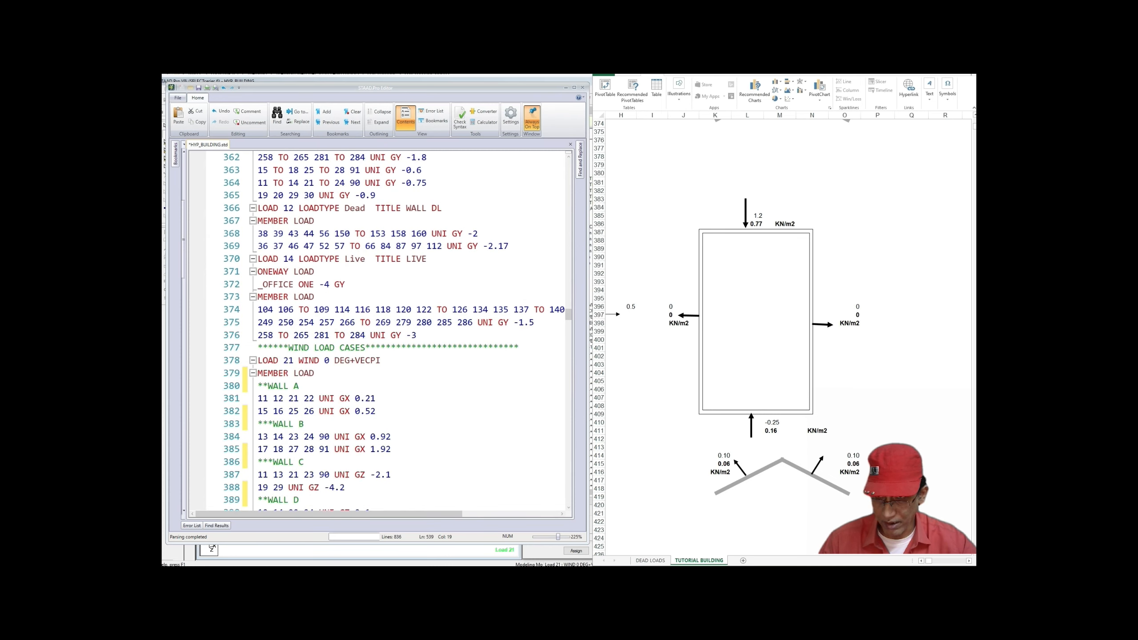
pyautogui.scroll(6, 377, 331)
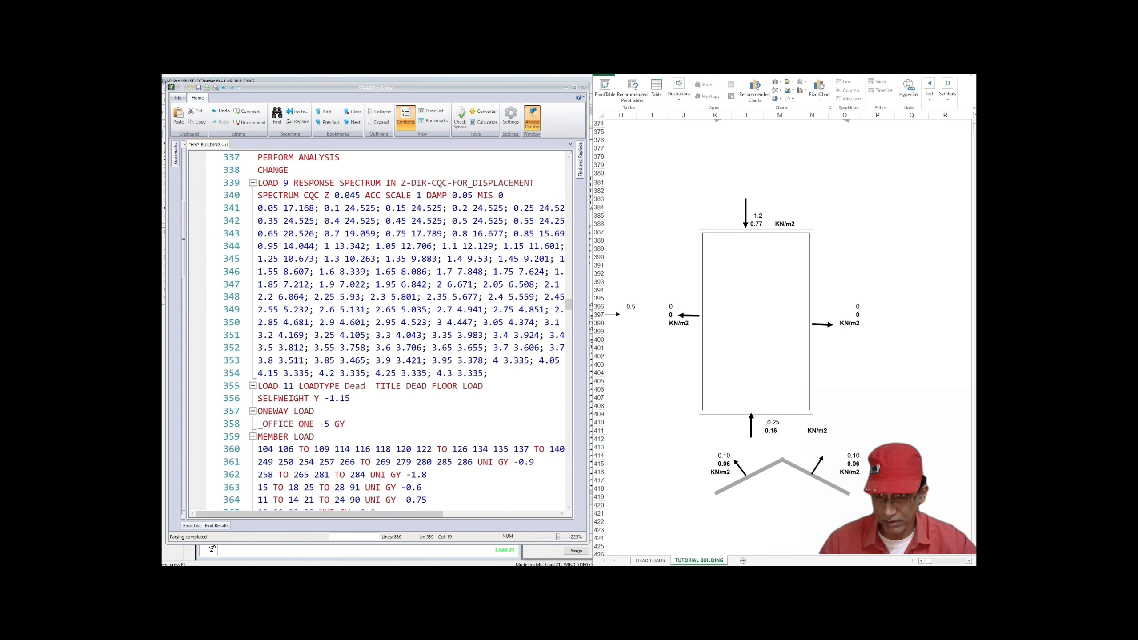
pyautogui.scroll(2, 377, 332)
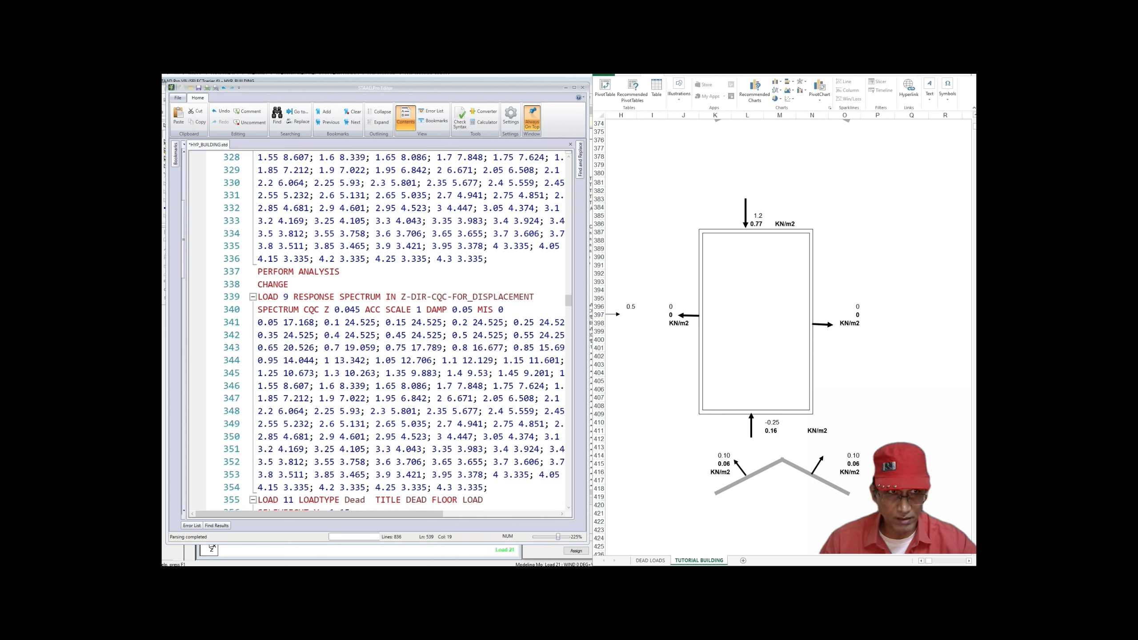
pyautogui.hotkey('ctrl', 's')
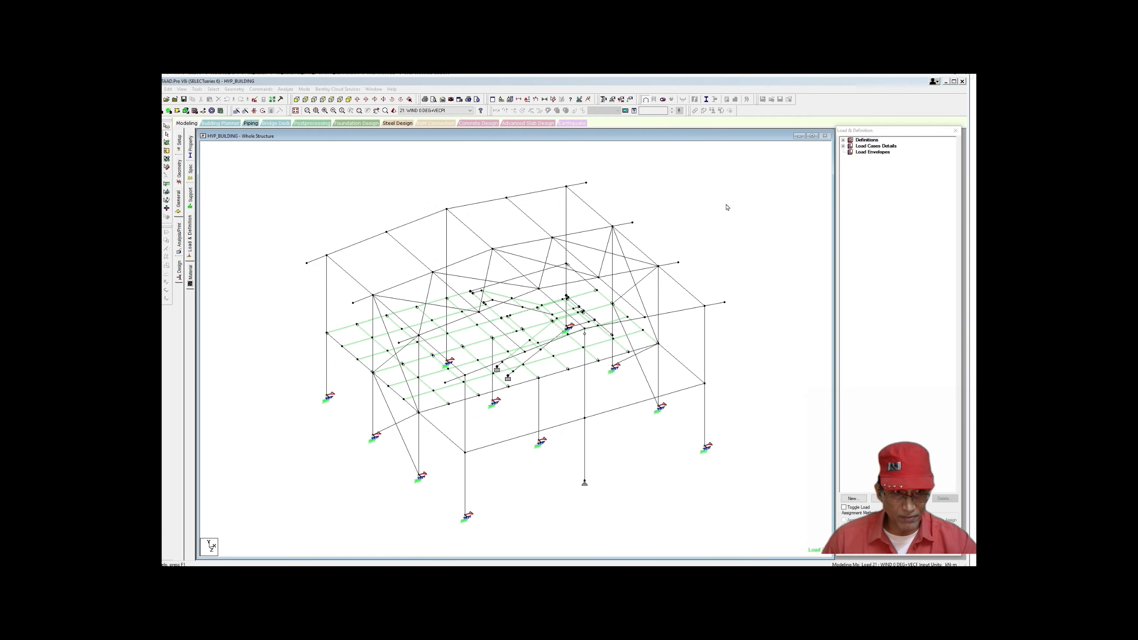
# Step: Reopen the Load & Definition panel and display load 21's wind member loads on the model
pyautogui.click(190, 222)
pyautogui.click(846, 149)
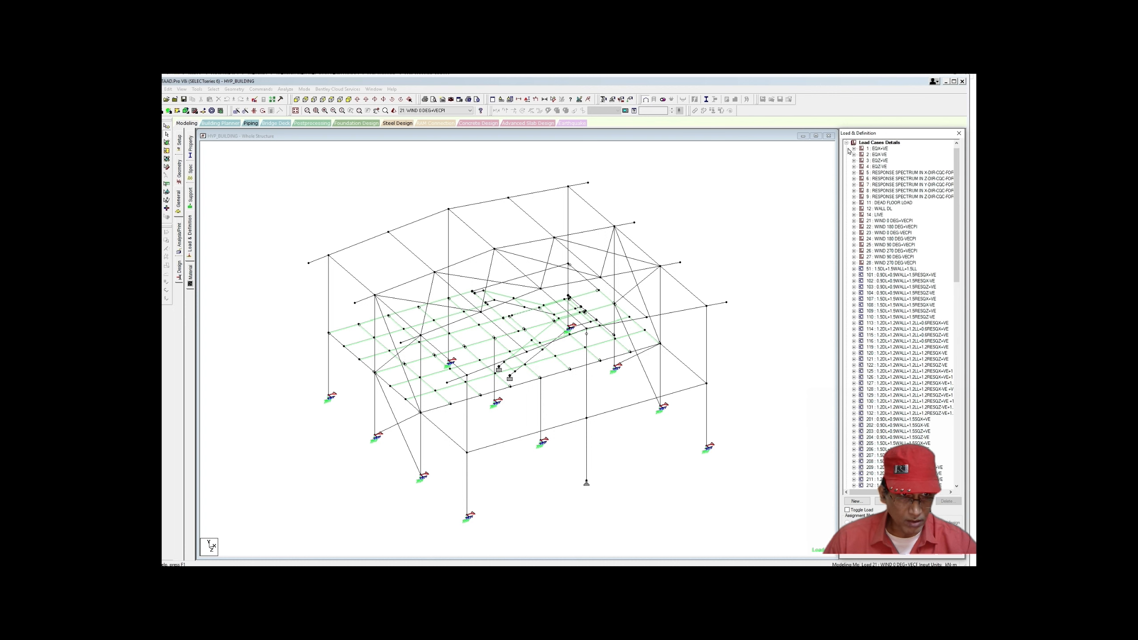
pyautogui.click(854, 220)
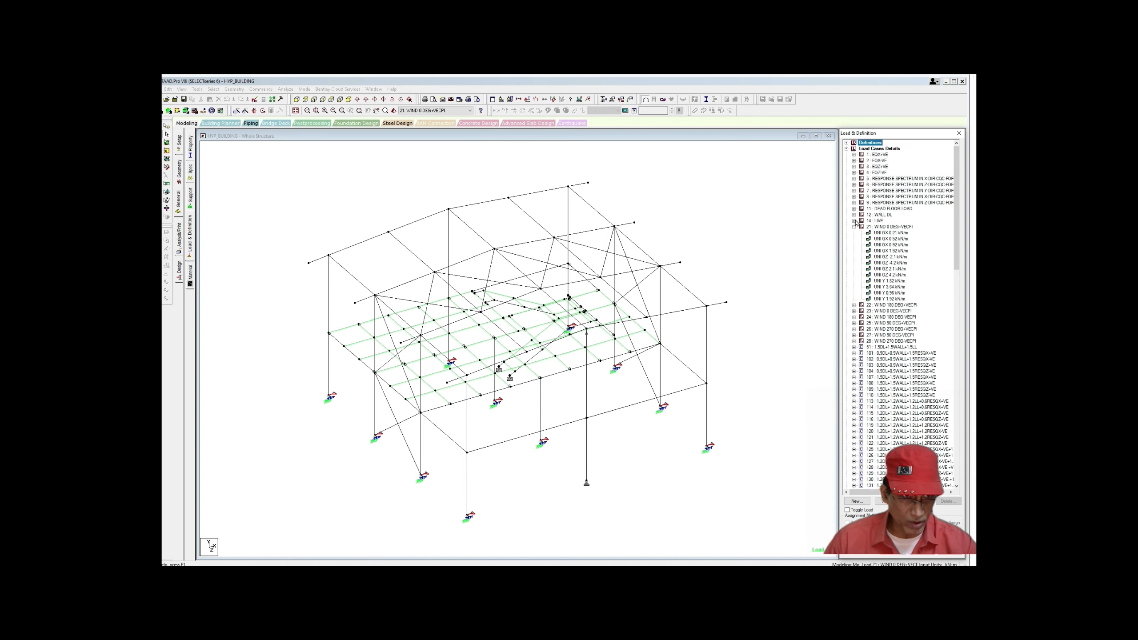
pyautogui.click(886, 233)
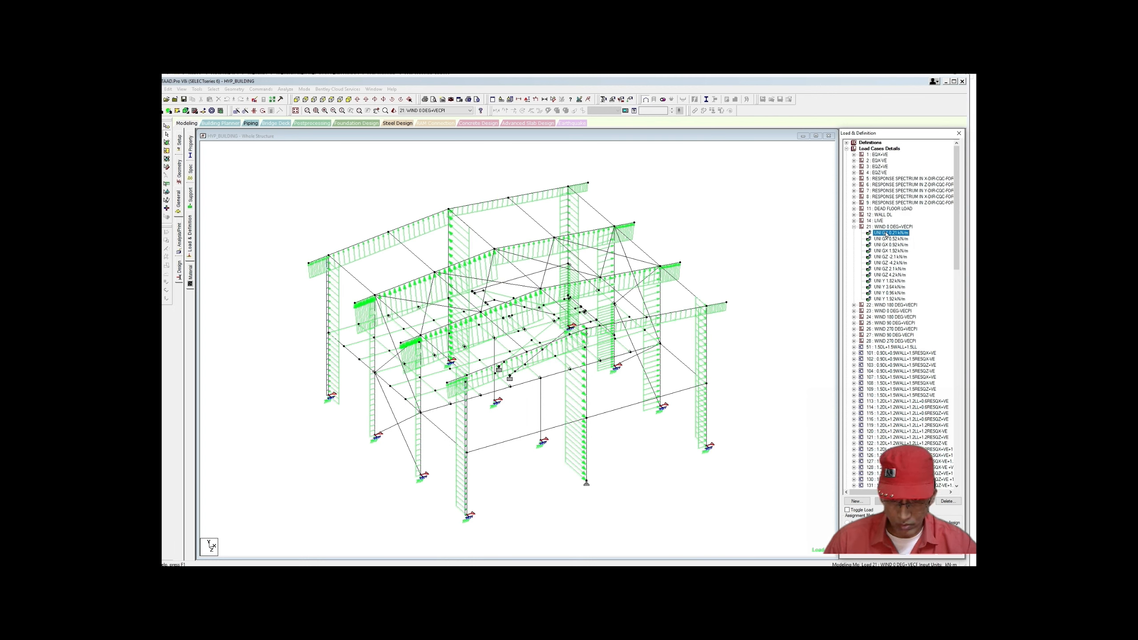
pyautogui.click(885, 251)
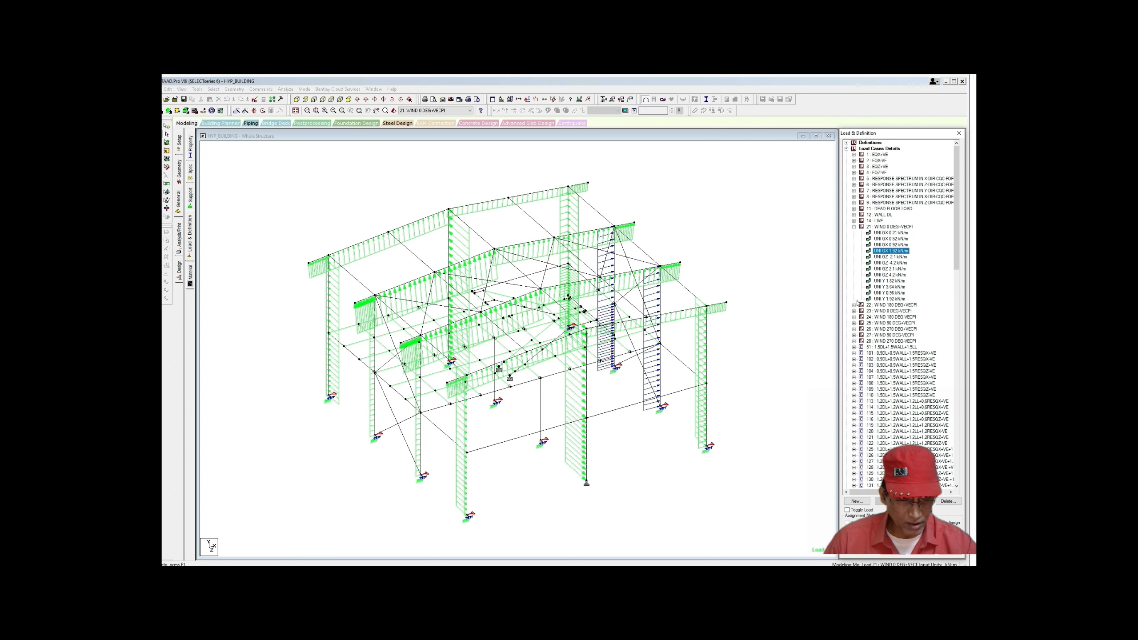
# Step: Open wind case 22's 0.92 kN/m GX uniform load for editing at its W1 value
pyautogui.click(854, 305)
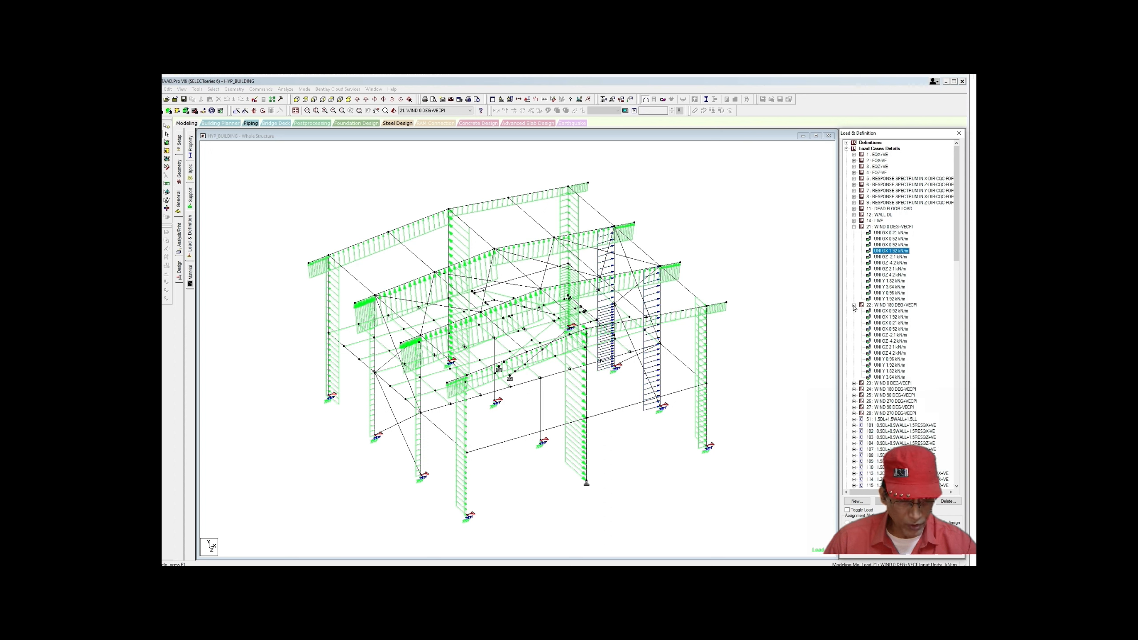
pyautogui.click(896, 311)
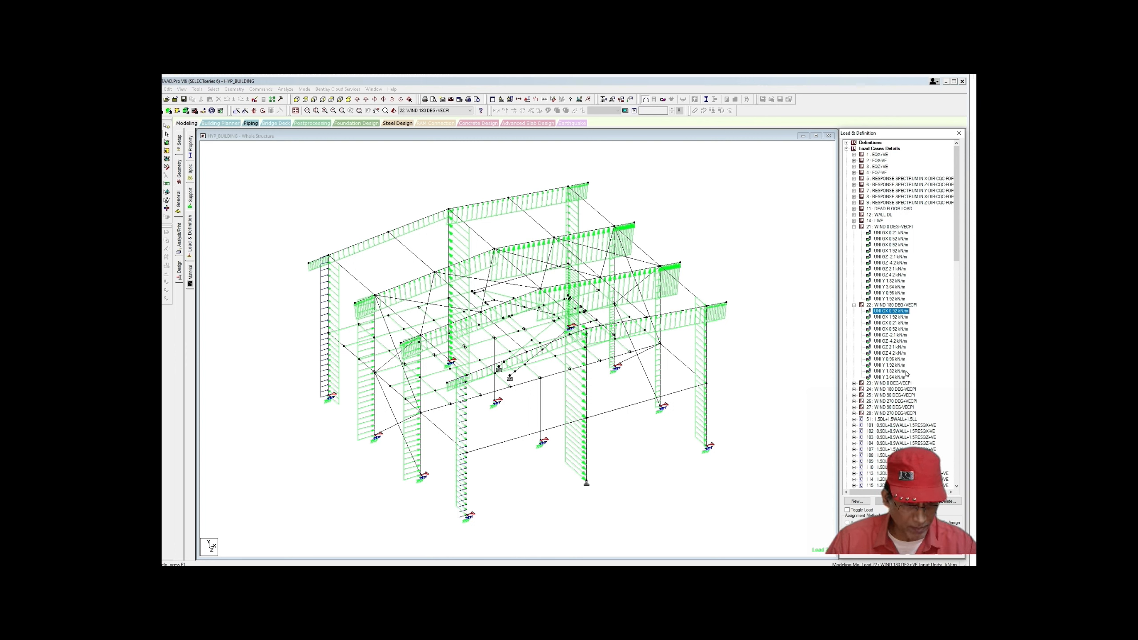
pyautogui.moveTo(914, 134); pyautogui.dragTo(890, 120)
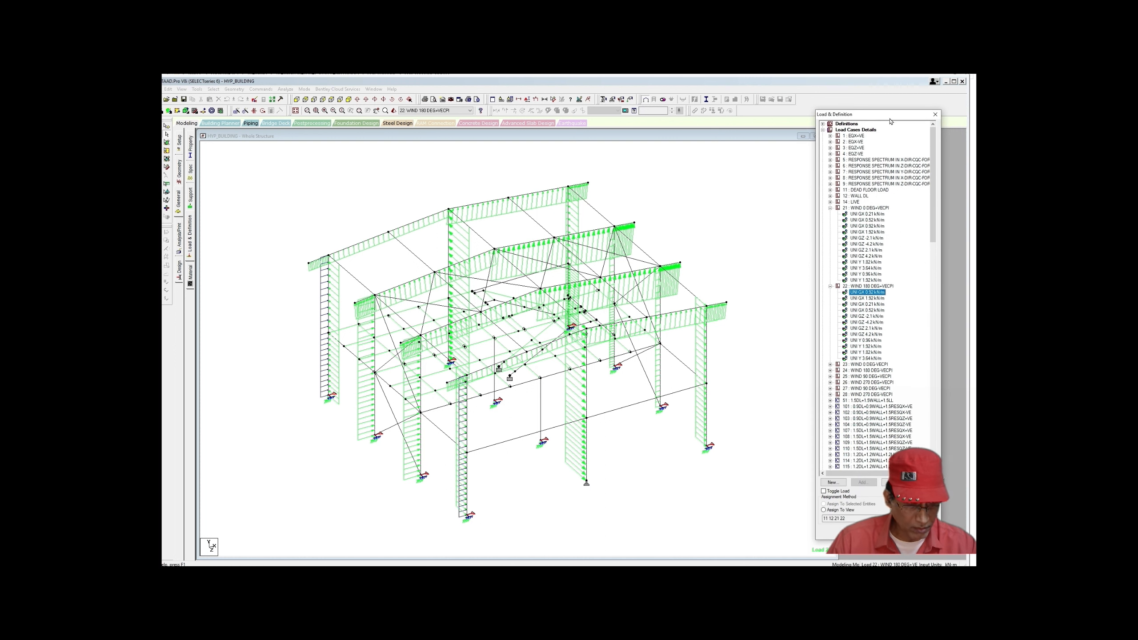
pyautogui.click(871, 299)
pyautogui.press('Up')
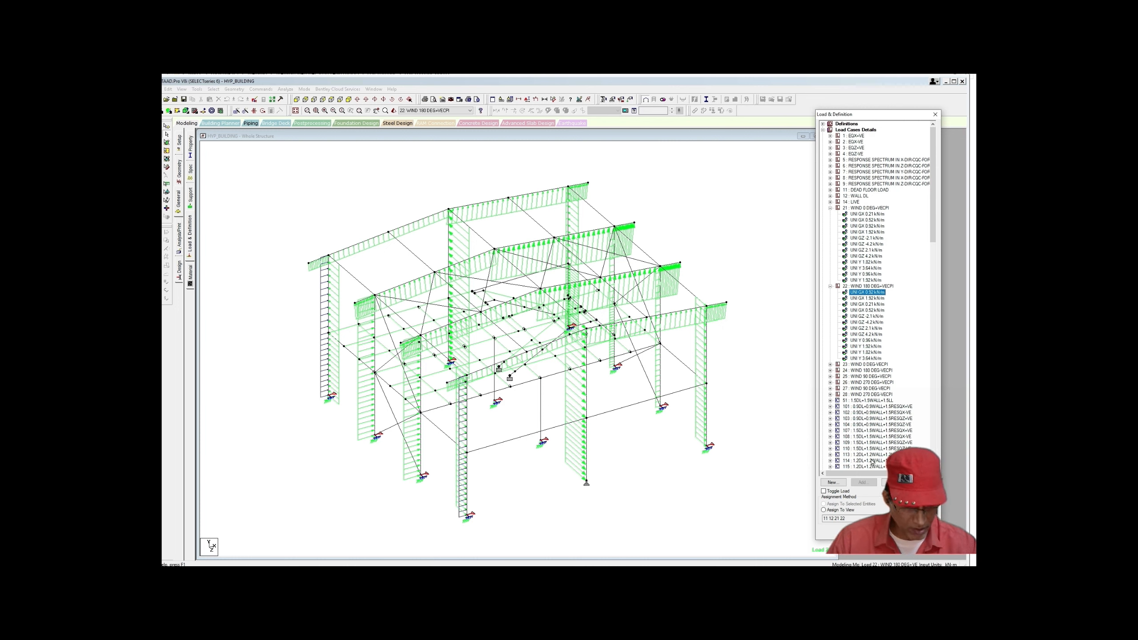
pyautogui.moveTo(864, 116); pyautogui.dragTo(764, 117)
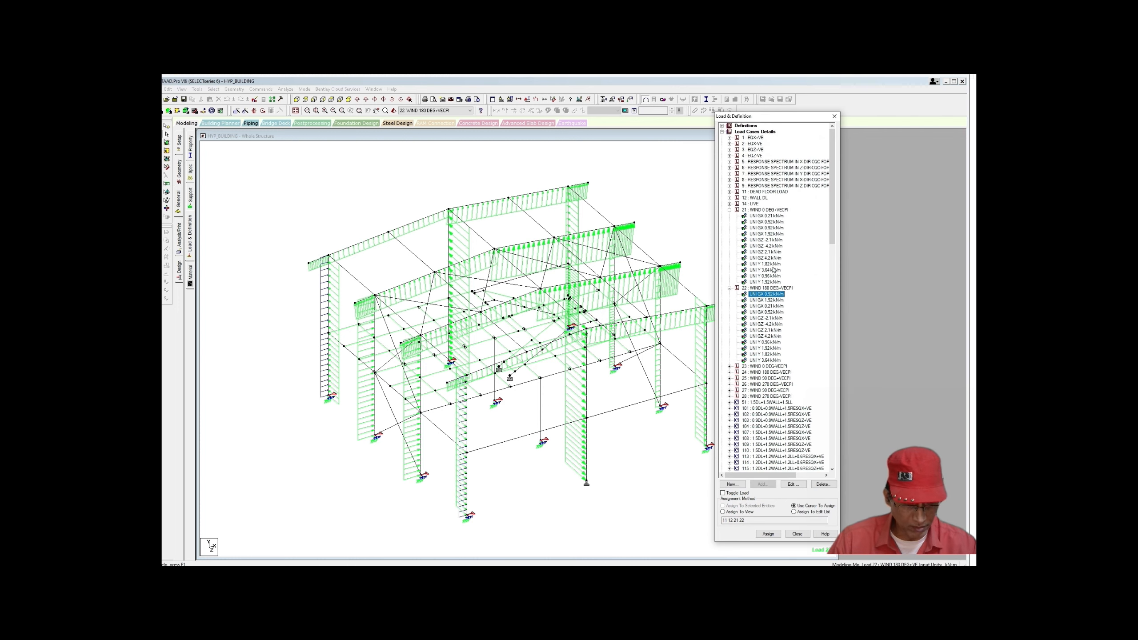
pyautogui.click(793, 484)
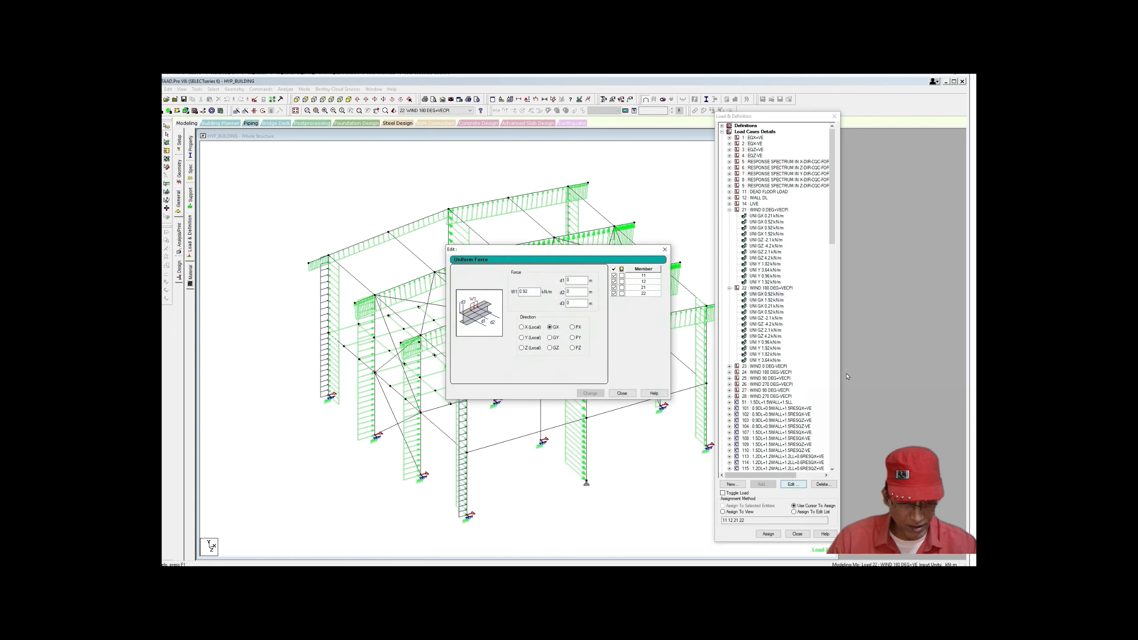
pyautogui.click(520, 292)
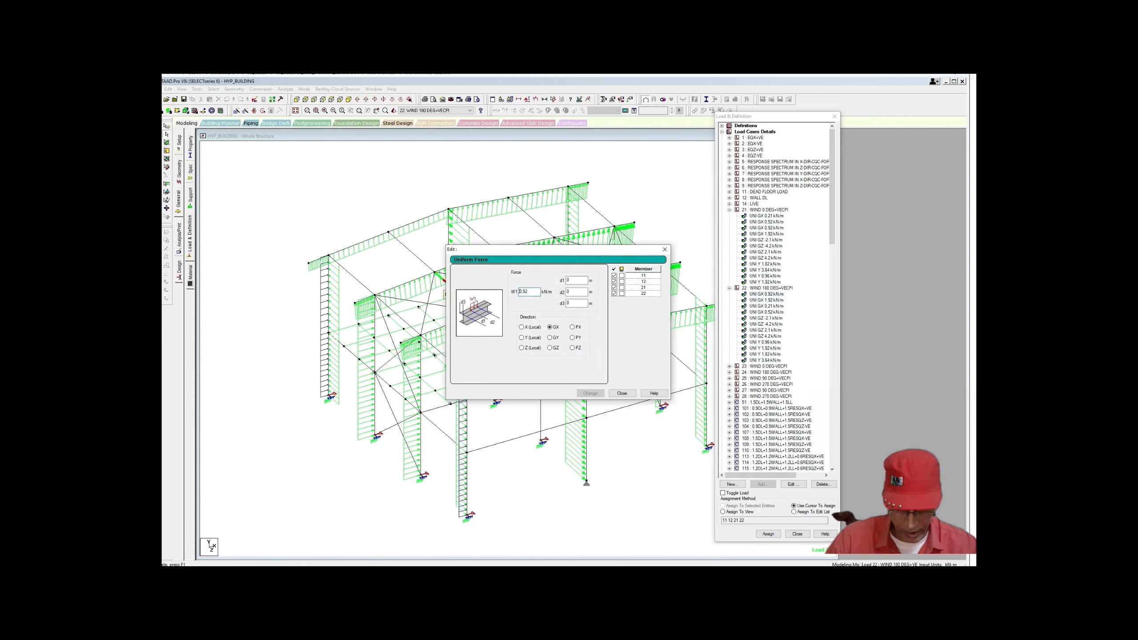
# Step: Reverse case 22's first two GX loads to -0.92 and -1.92 kN/m
pyautogui.write('-')
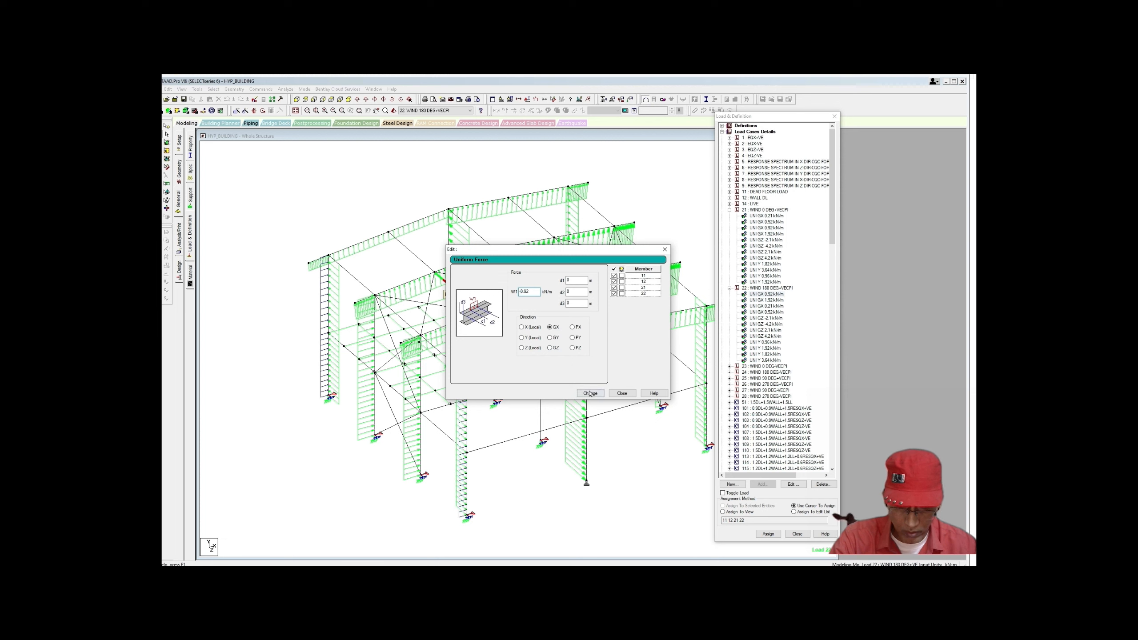
pyautogui.click(590, 393)
pyautogui.click(622, 393)
pyautogui.click(766, 300)
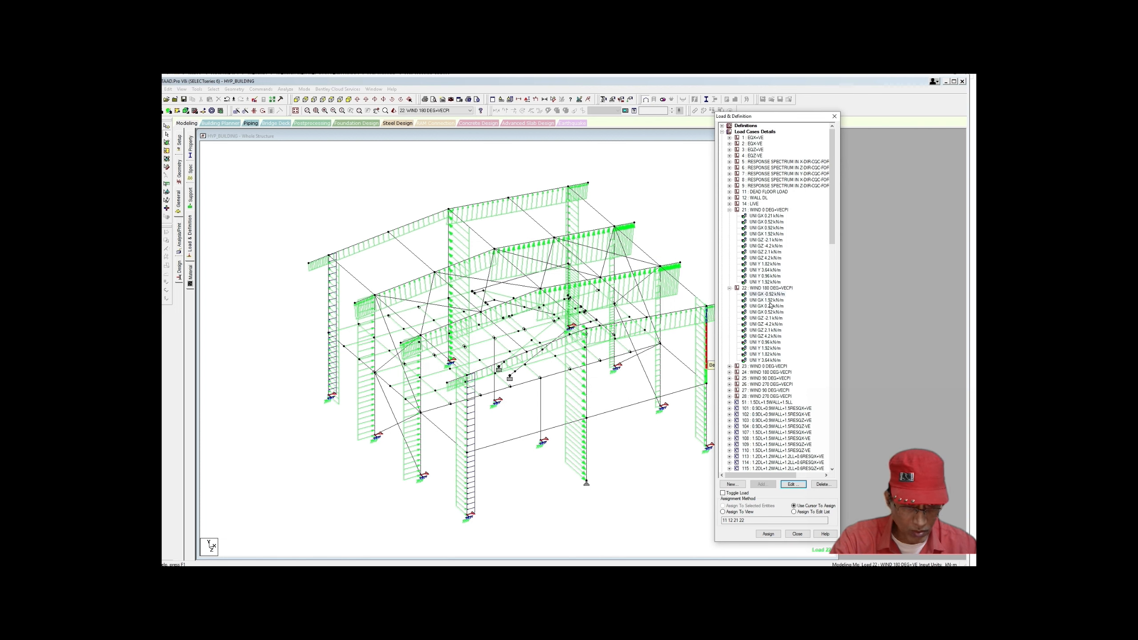
pyautogui.click(793, 484)
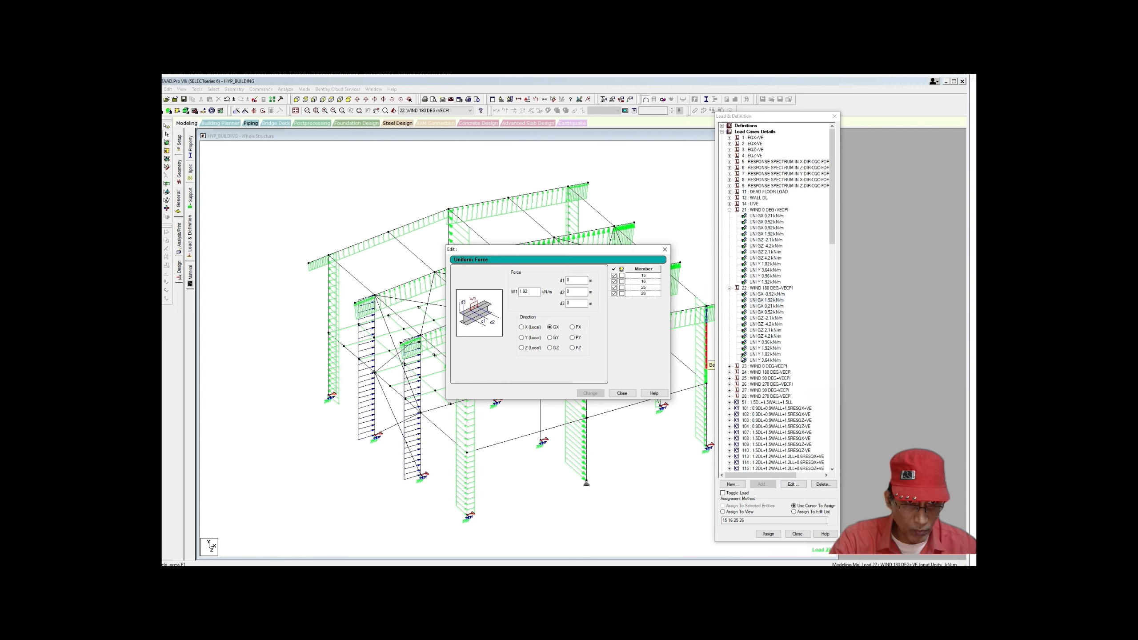
pyautogui.click(520, 291)
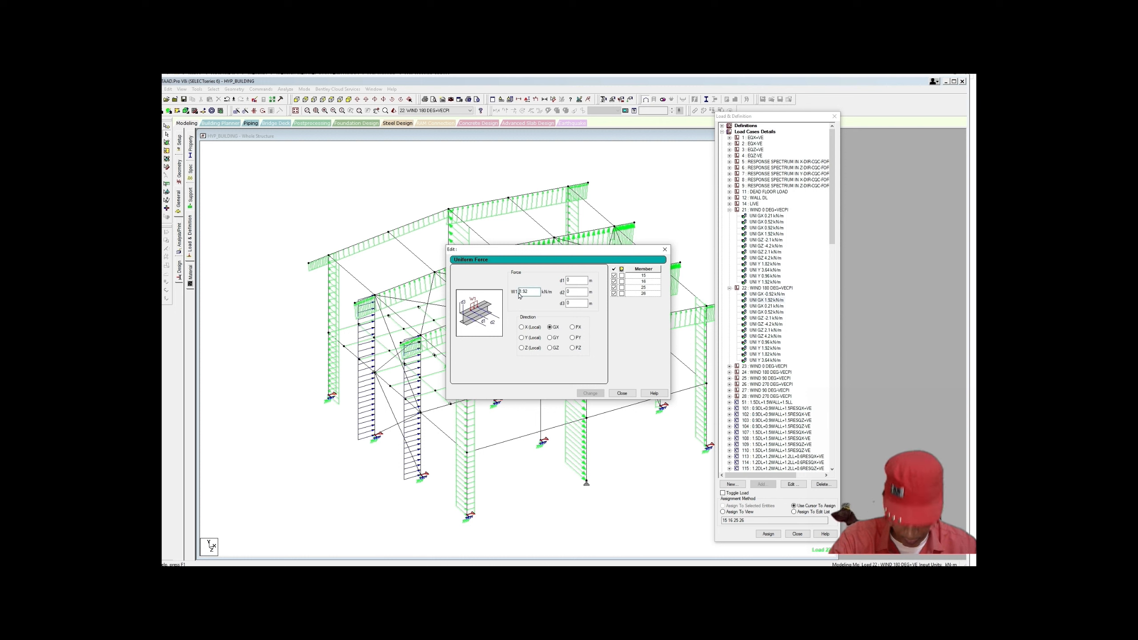
pyautogui.write('-')
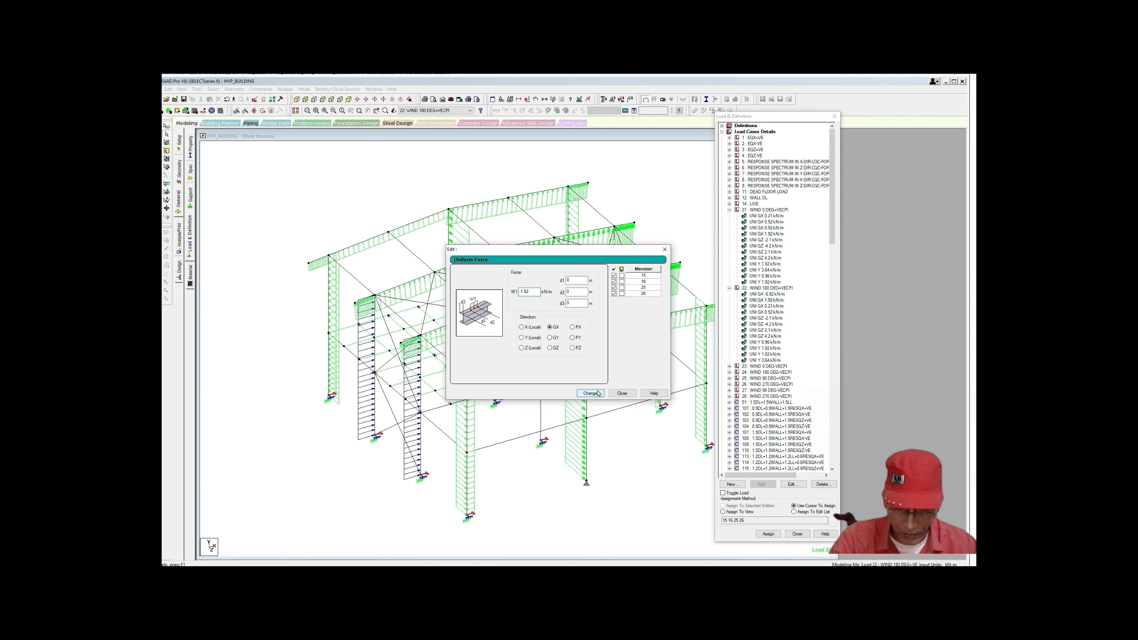
pyautogui.click(591, 393)
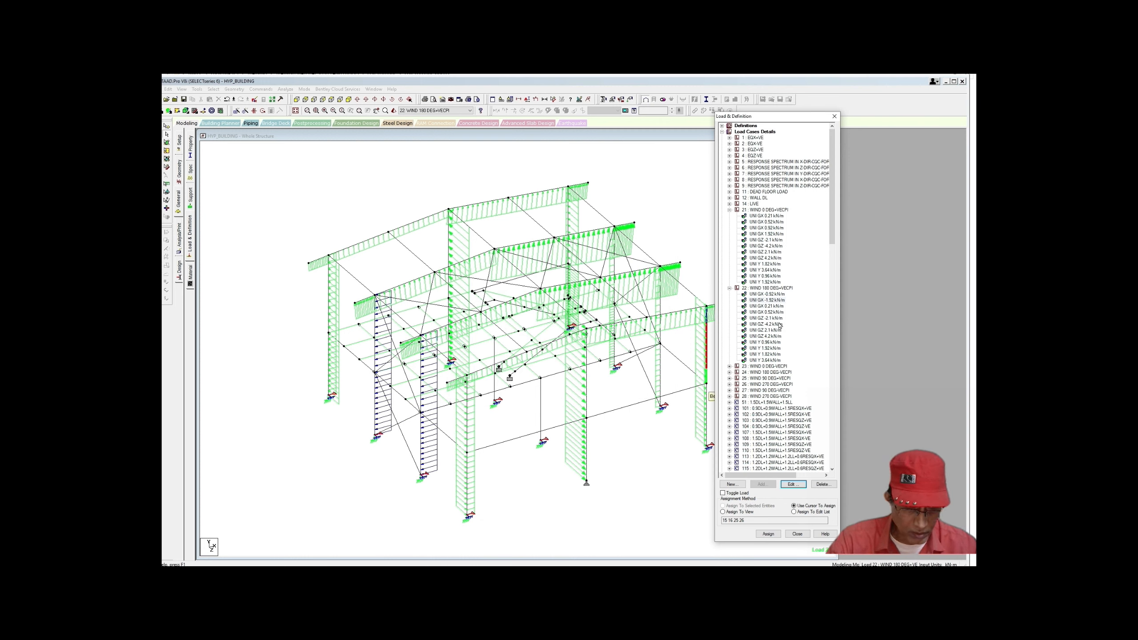
# Step: Reverse case 22's remaining GX loads to -0.21 and -0.52 kN/m
pyautogui.click(767, 306)
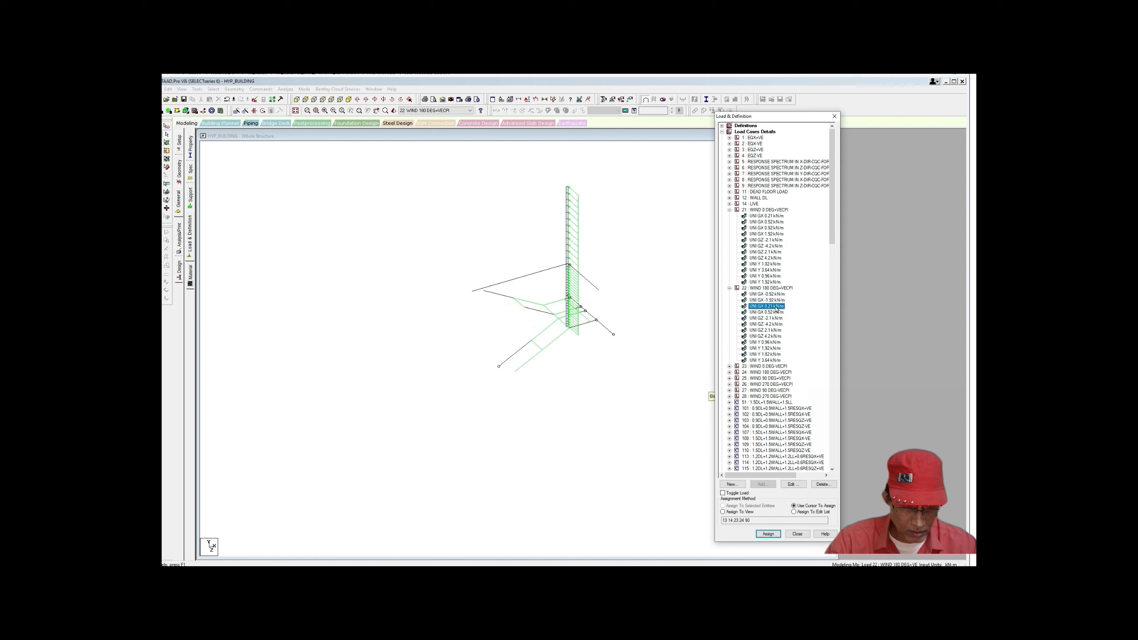
pyautogui.click(792, 484)
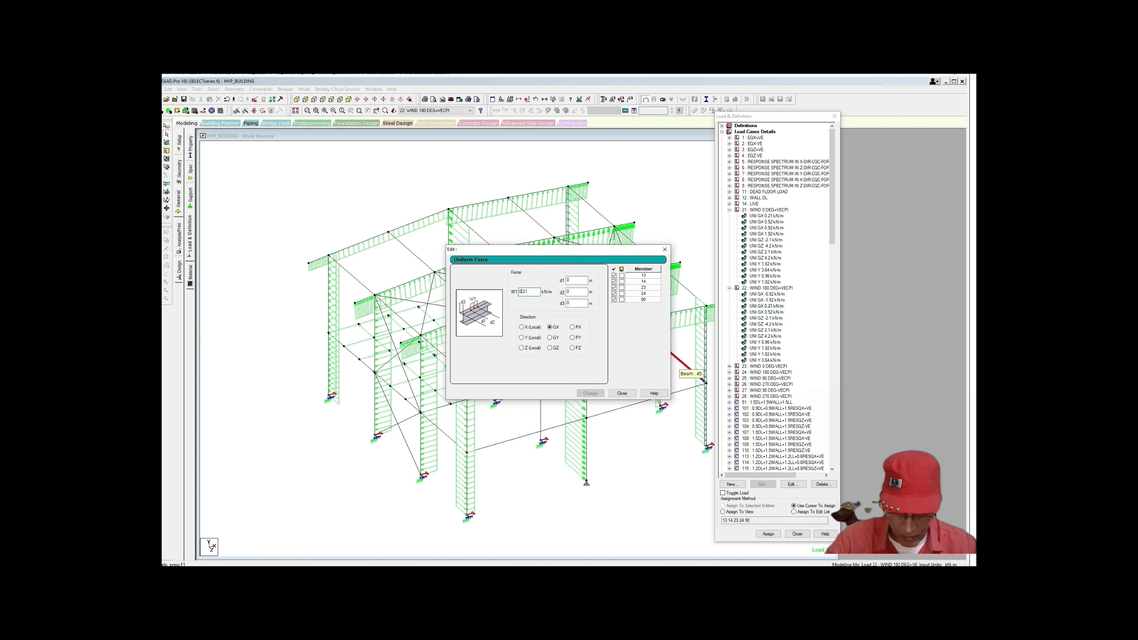
pyautogui.write('-')
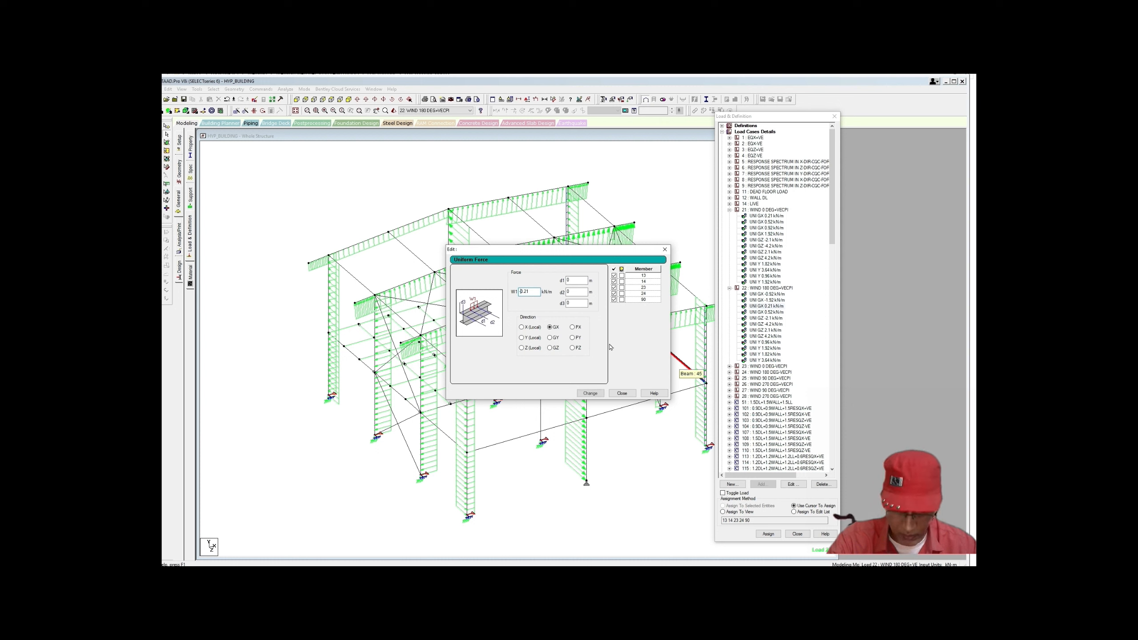
pyautogui.click(599, 393)
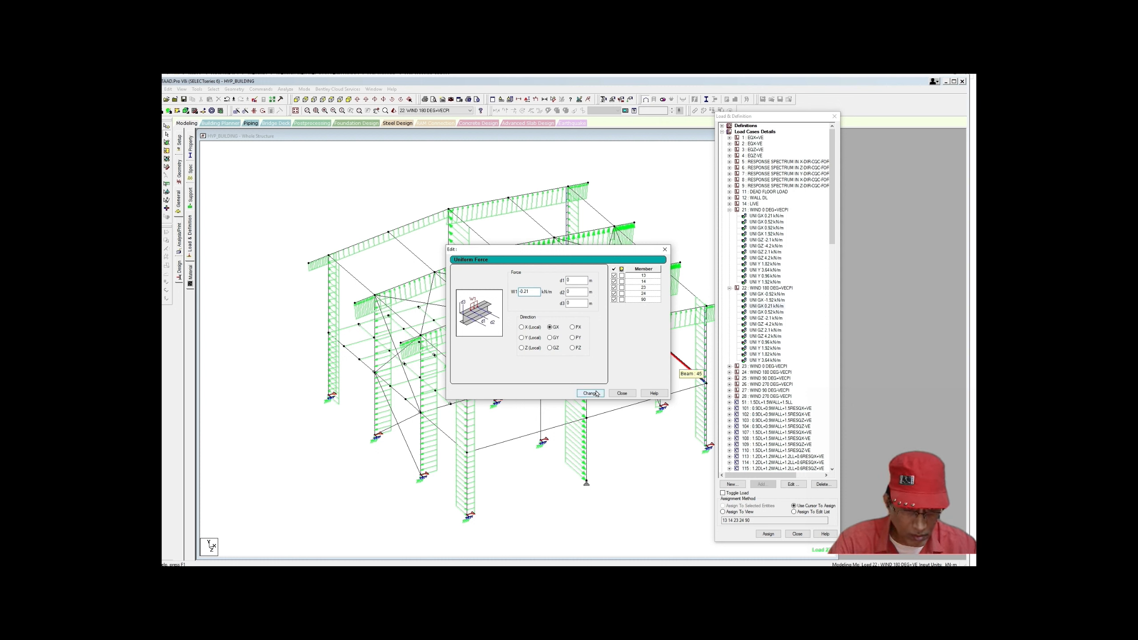
pyautogui.click(596, 393)
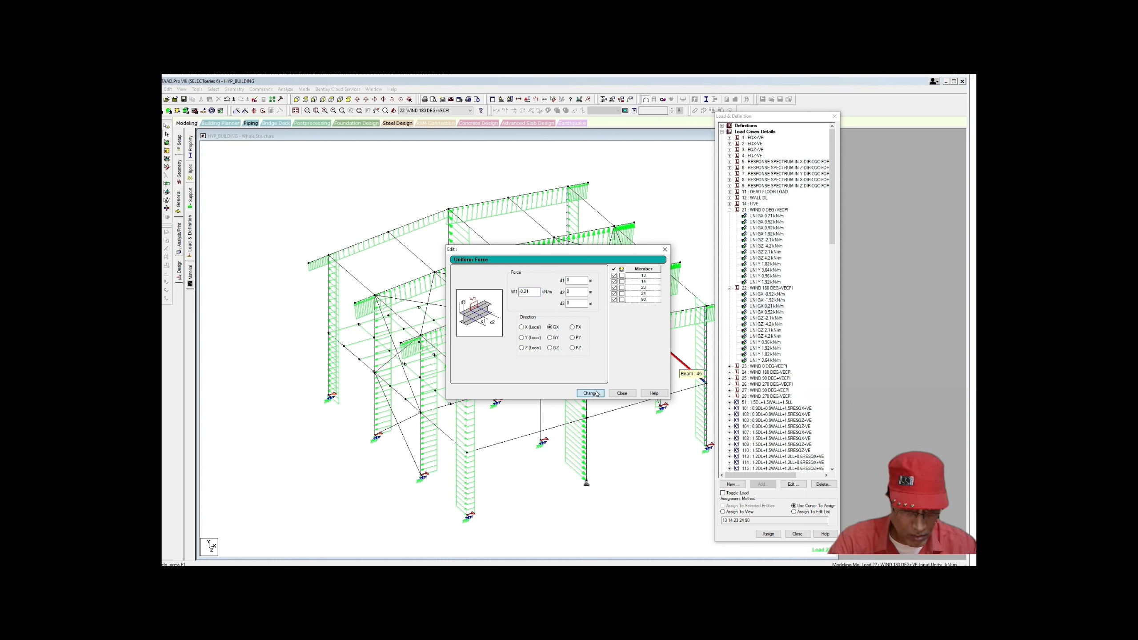
pyautogui.click(621, 393)
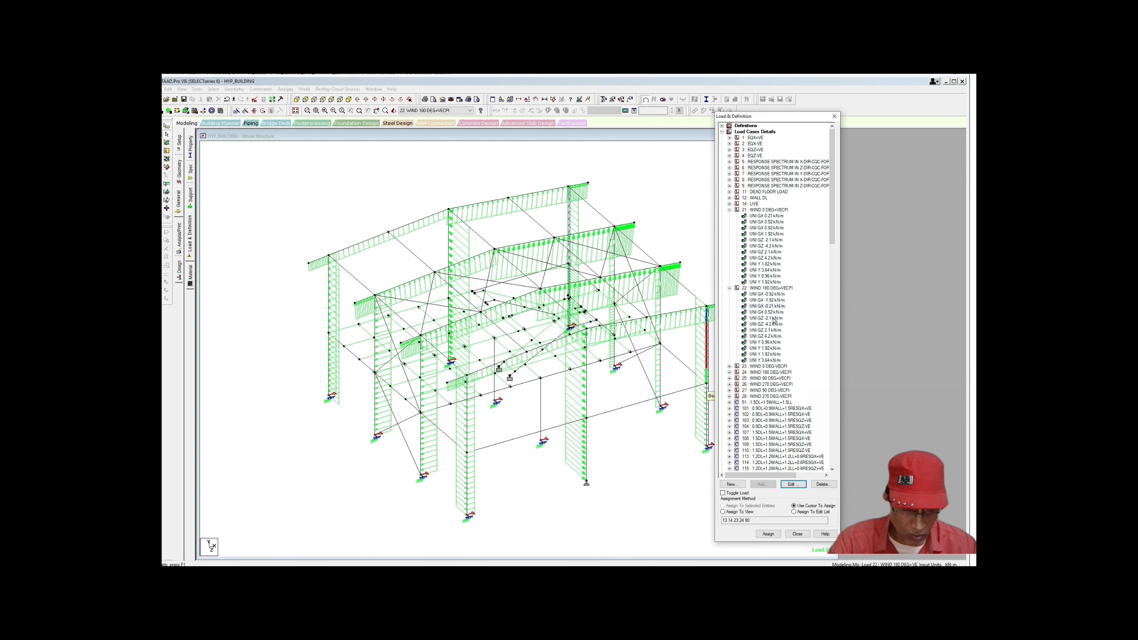
pyautogui.click(767, 312)
pyautogui.click(793, 484)
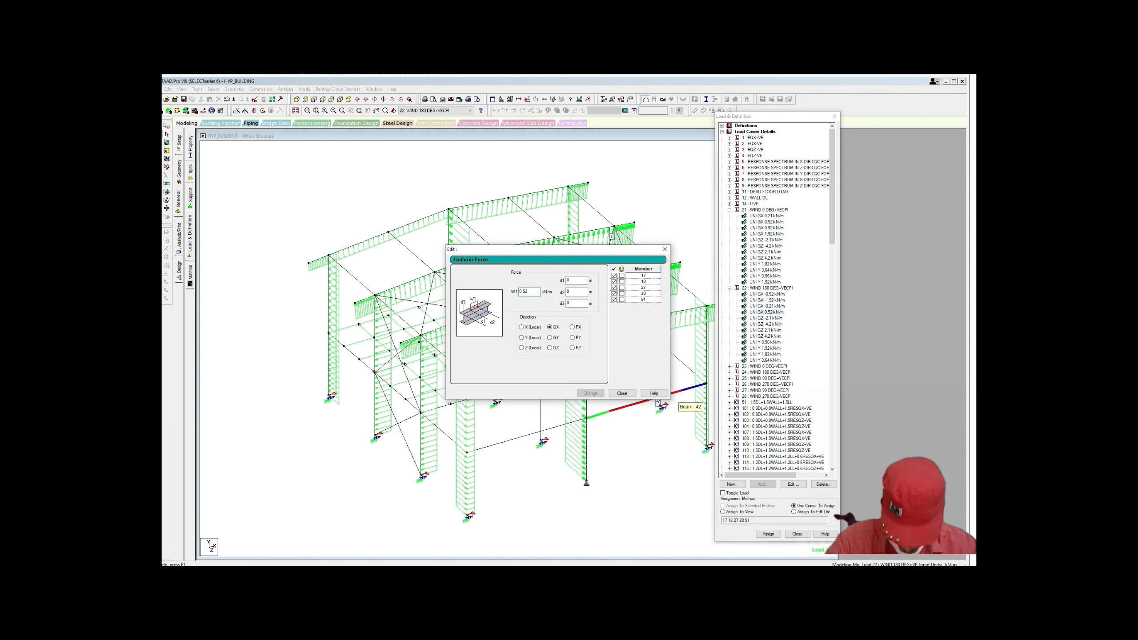
pyautogui.write('-')
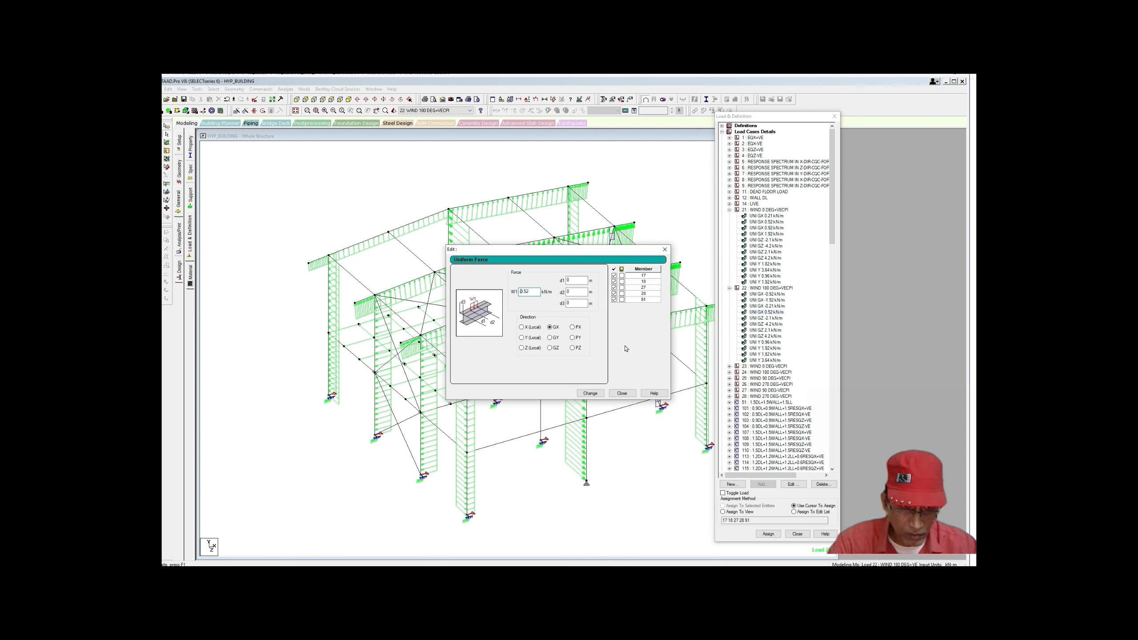
pyautogui.click(587, 393)
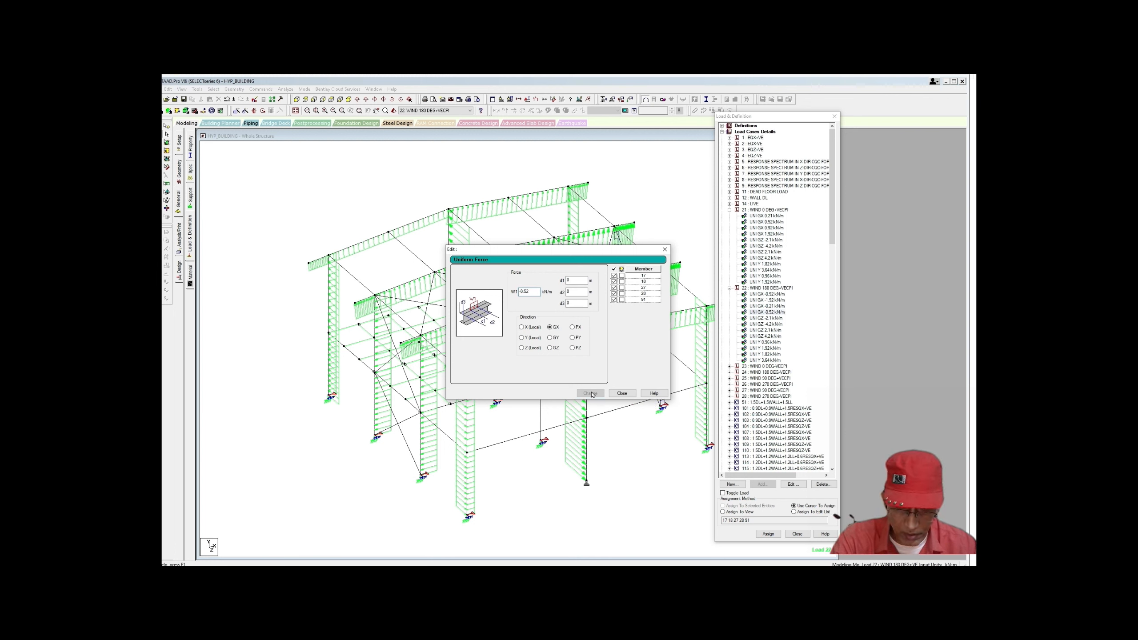
pyautogui.click(622, 393)
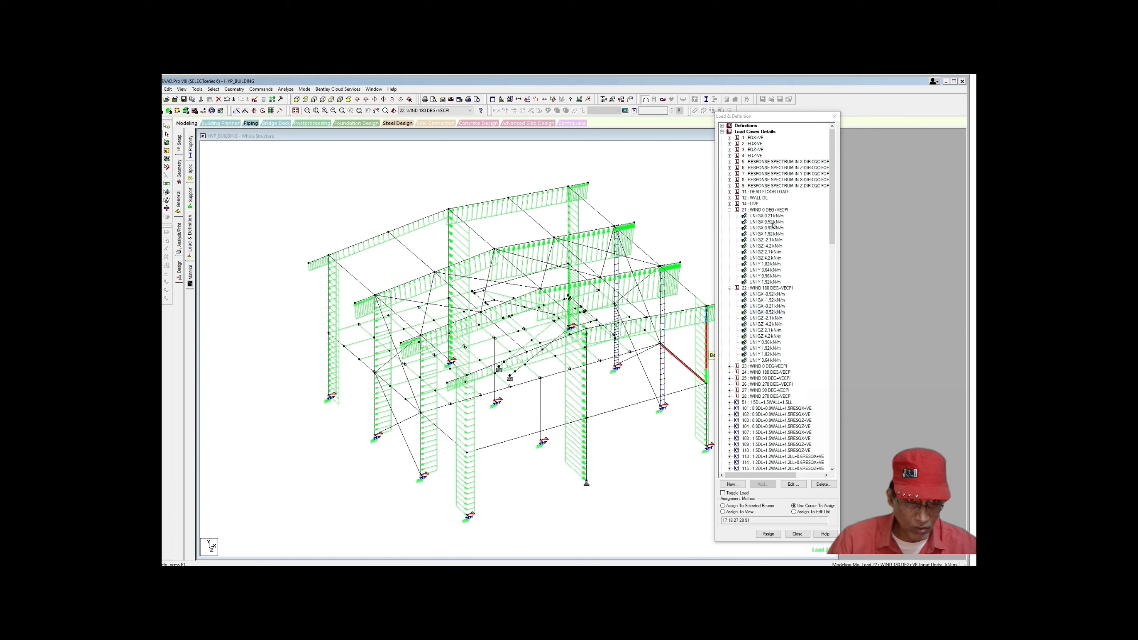
pyautogui.click(771, 228)
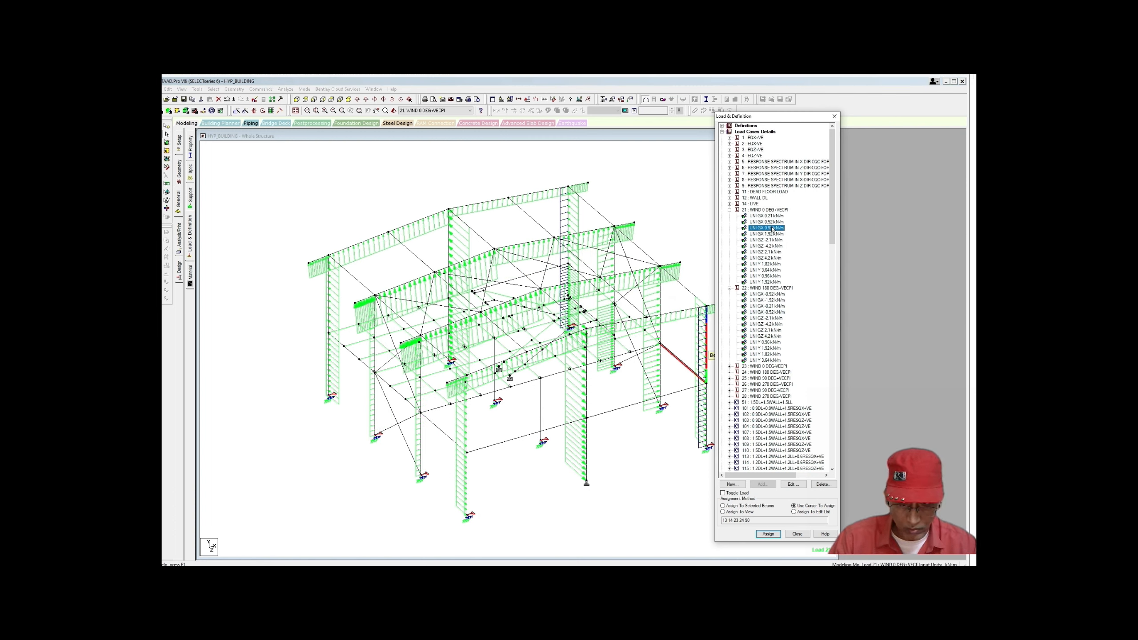
# Step: Highlight case 21's 1.92 kN/m load and case 22's -1.92 and -0.92 kN/m loads on the frame
pyautogui.click(772, 233)
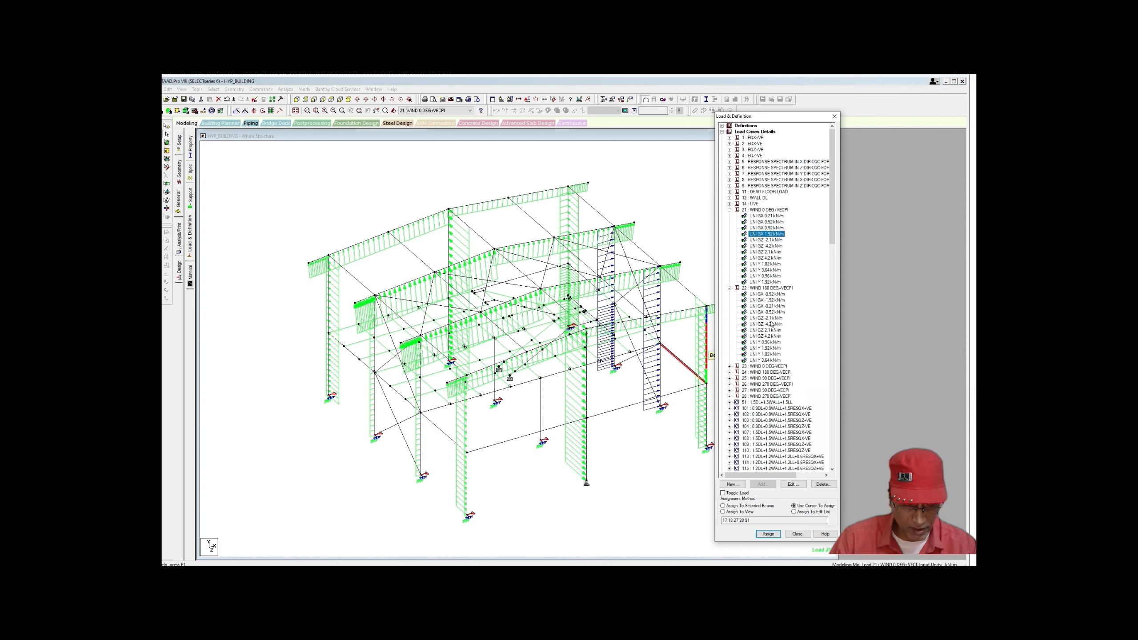
pyautogui.click(767, 300)
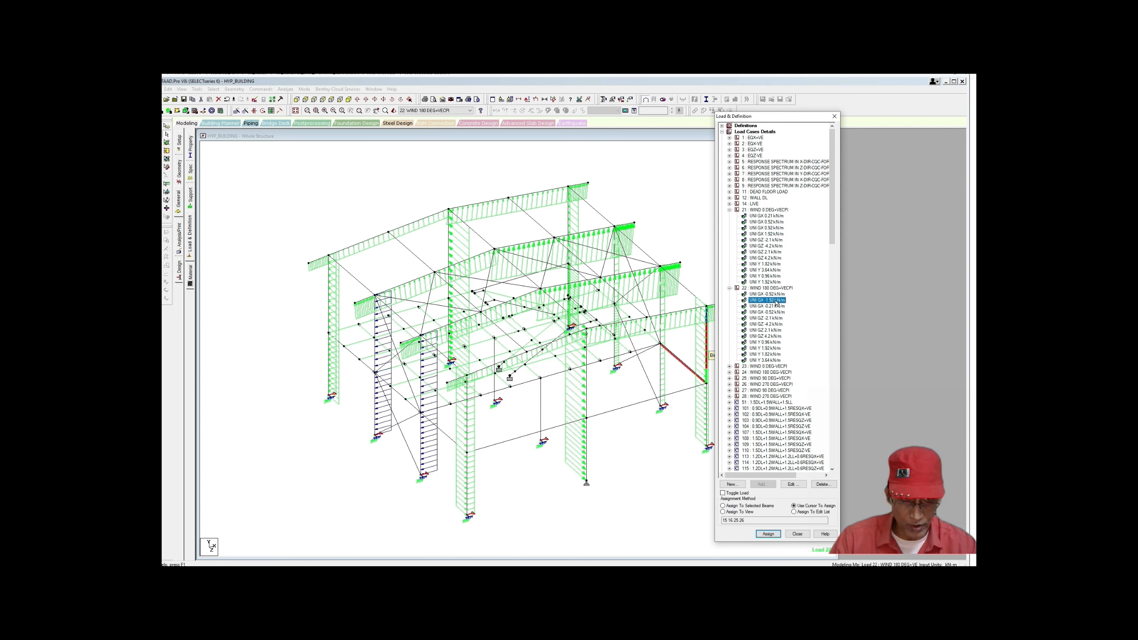
pyautogui.moveTo(832, 243); pyautogui.dragTo(833, 248)
pyautogui.moveTo(832, 244); pyautogui.dragTo(832, 256)
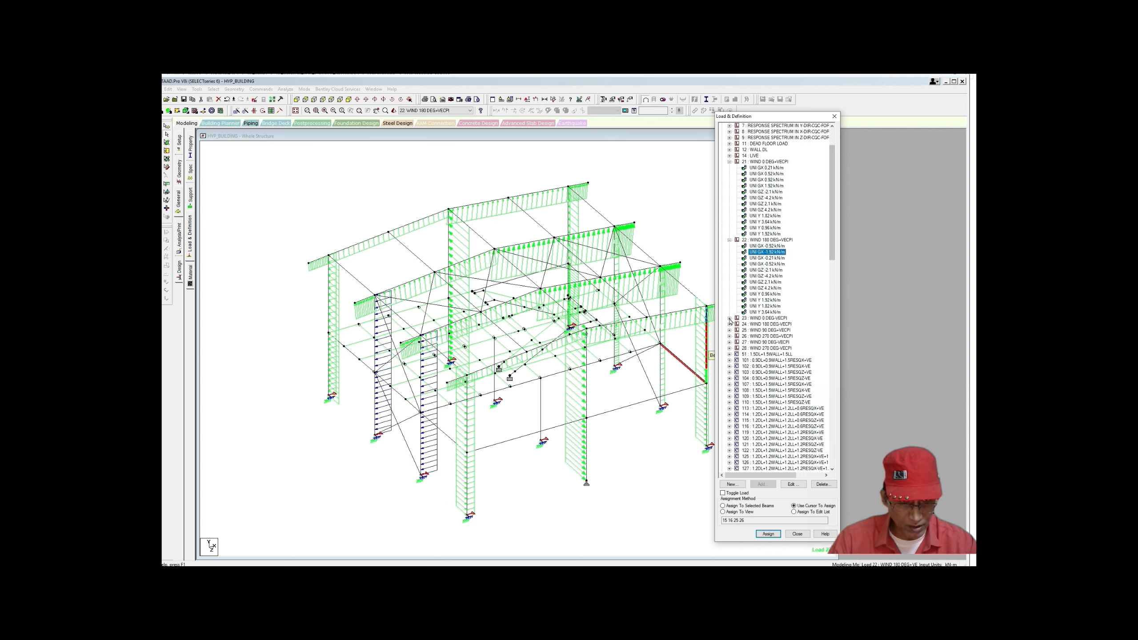
pyautogui.click(729, 318)
pyautogui.scroll(3, 731, 321)
pyautogui.click(774, 295)
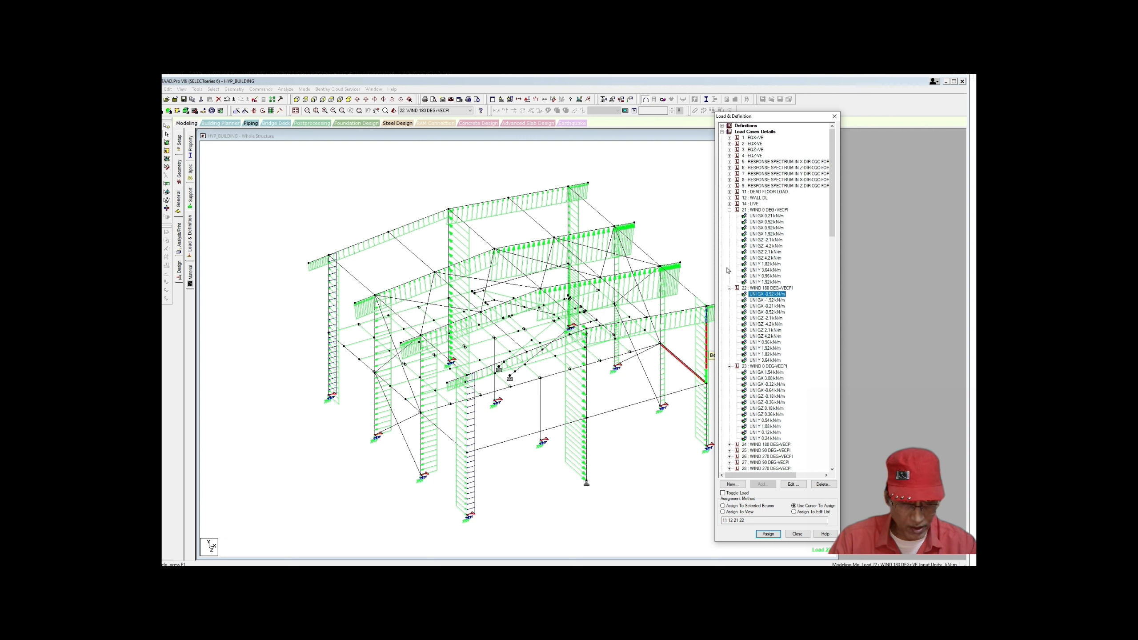
# Step: Collapse cases 21 and 22, then show where case 23's 1.54 and 3.08 kN/m GX loads act
pyautogui.click(731, 210)
pyautogui.click(730, 216)
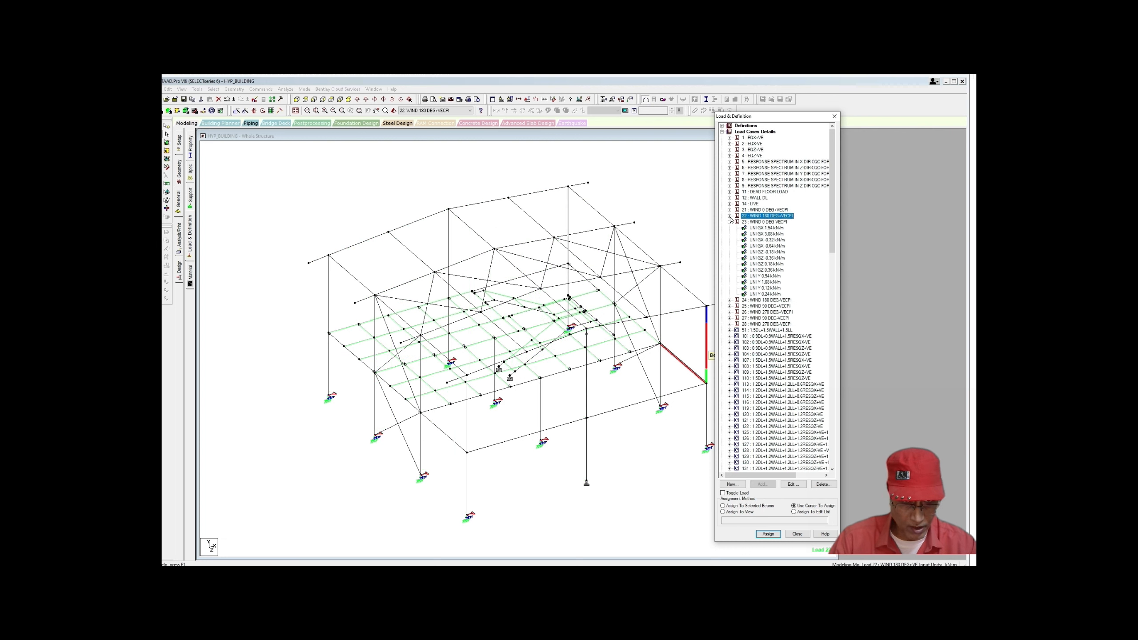
pyautogui.click(767, 229)
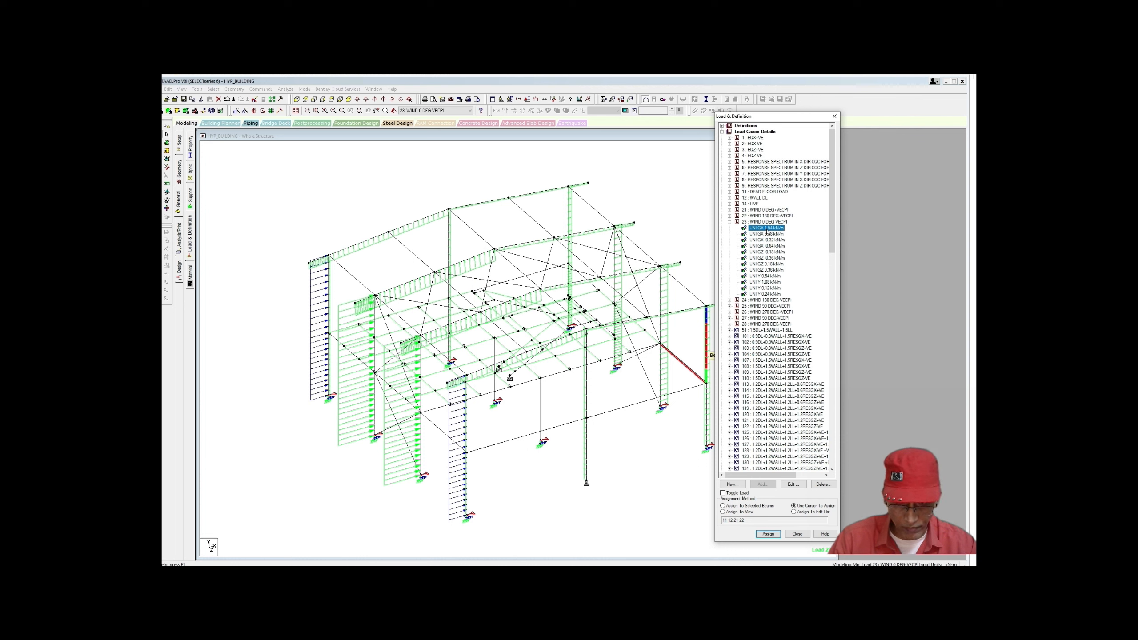
pyautogui.click(767, 234)
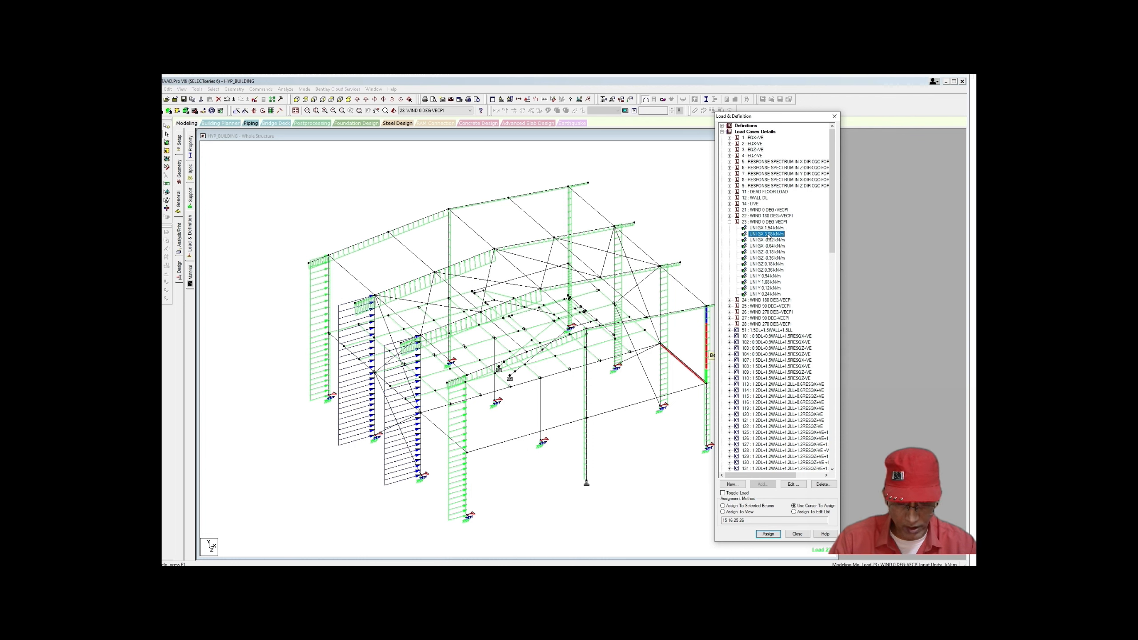
# Step: Show where wind case 24's -3.08 and -1.54 kN/m GX loads act on the 3D frame
pyautogui.click(729, 300)
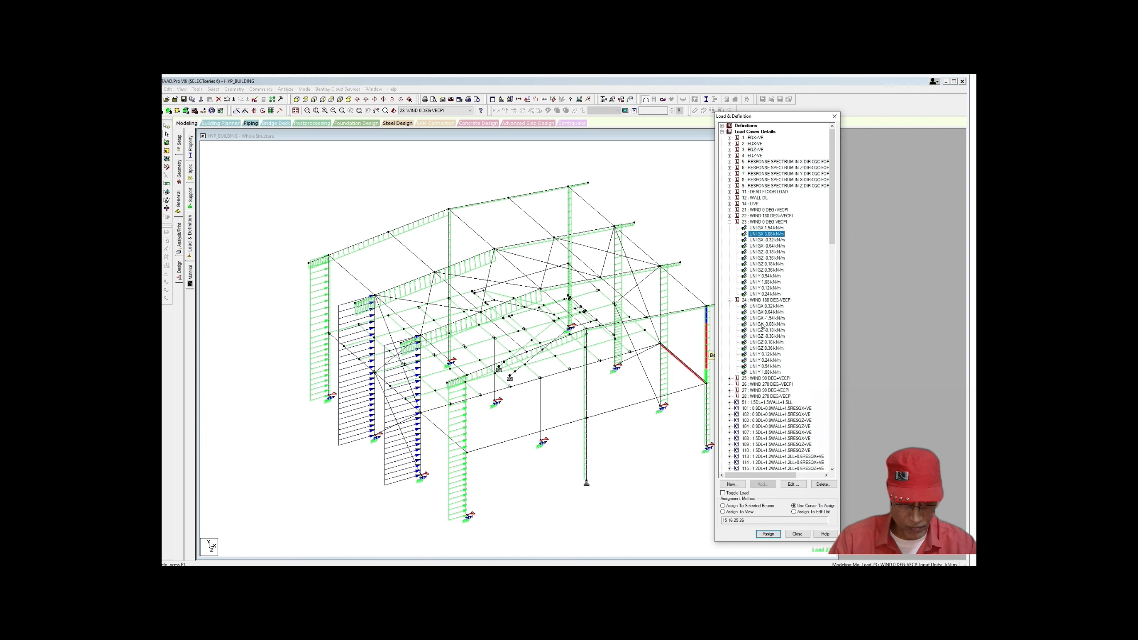
pyautogui.click(767, 324)
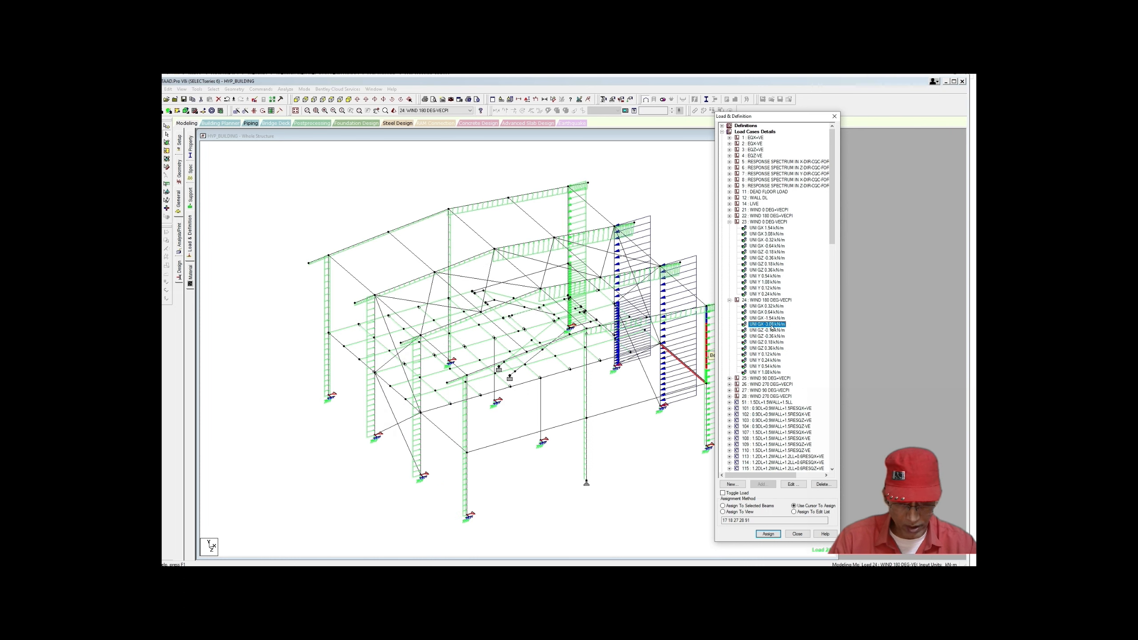
pyautogui.click(772, 318)
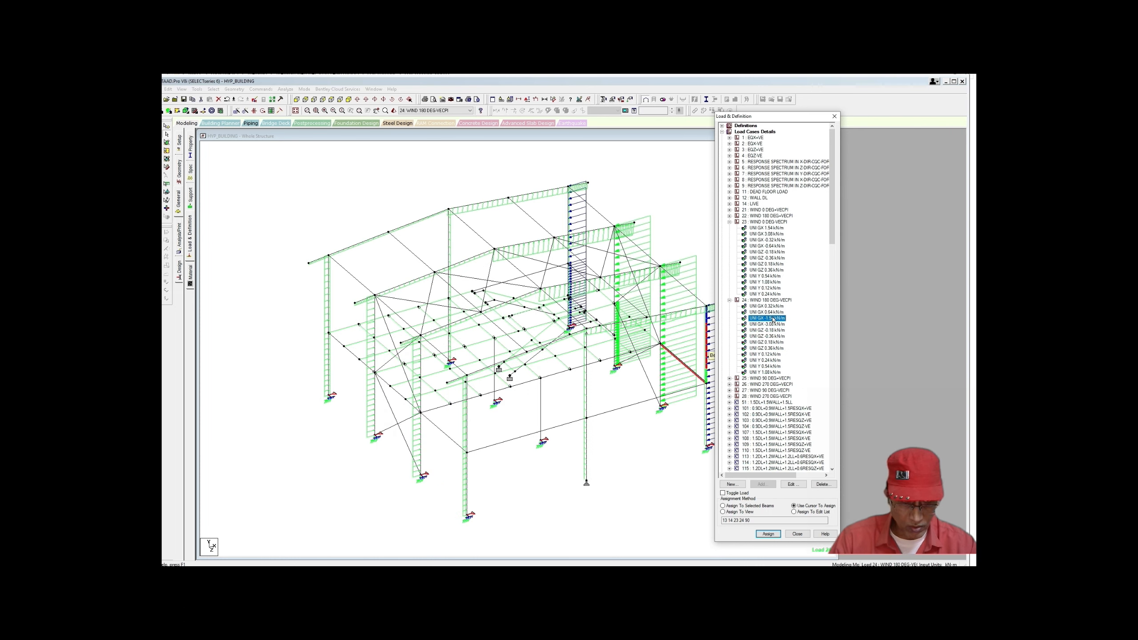
pyautogui.click(689, 252)
pyautogui.moveTo(689, 251); pyautogui.dragTo(670, 264, button='middle')
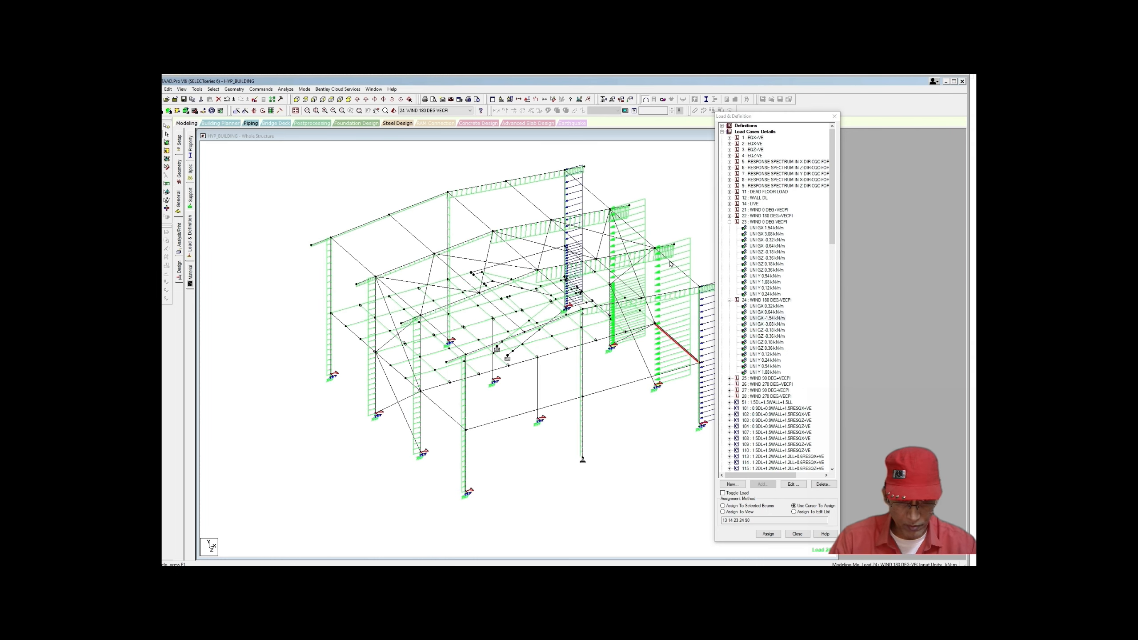
pyautogui.moveTo(832, 233); pyautogui.dragTo(832, 269)
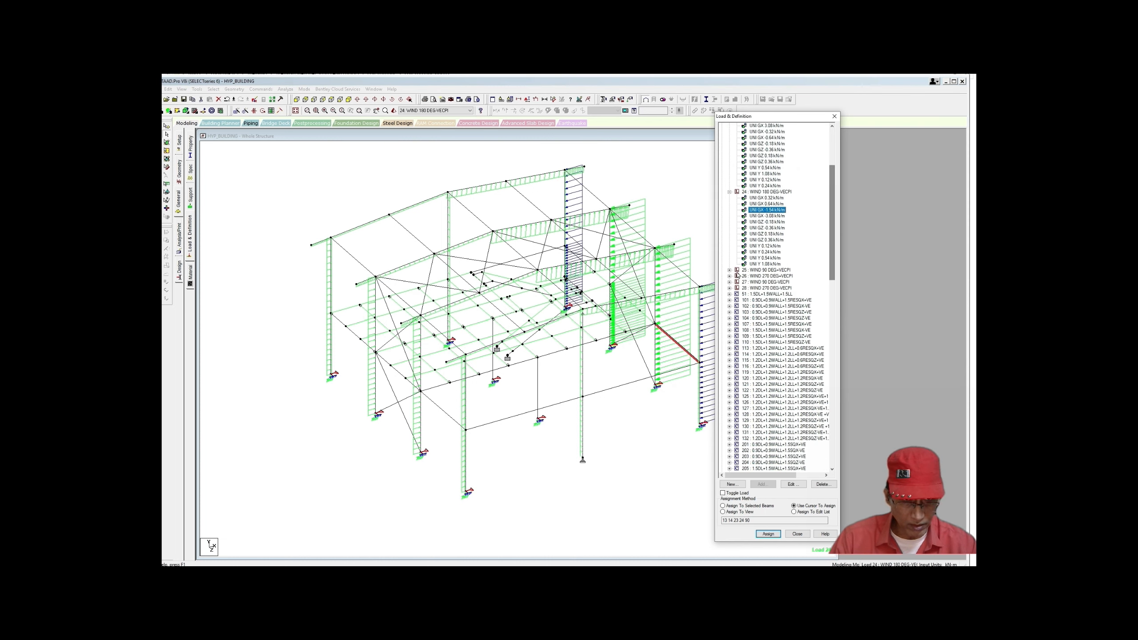
# Step: List wind case 25's loads and collapse case 23
pyautogui.click(729, 270)
pyautogui.scroll(-1, 777, 309)
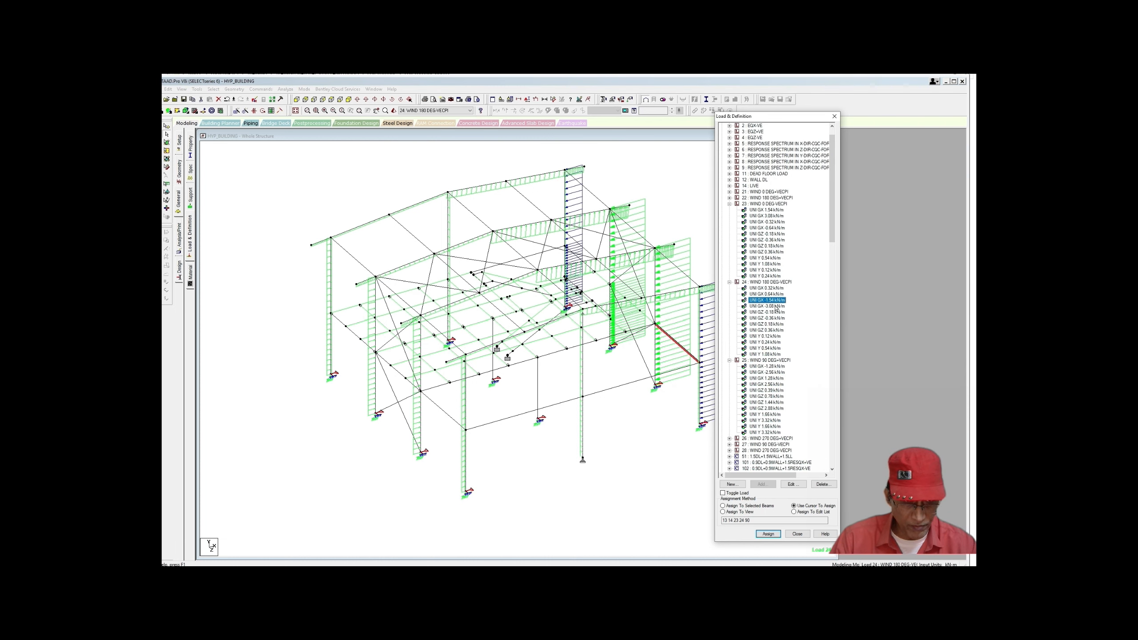
pyautogui.click(729, 204)
# Step: Show case 25's -1.28 and 2.56 kN/m GX and 0.39 and 2.88 kN/m GZ loads on the frame
pyautogui.click(729, 210)
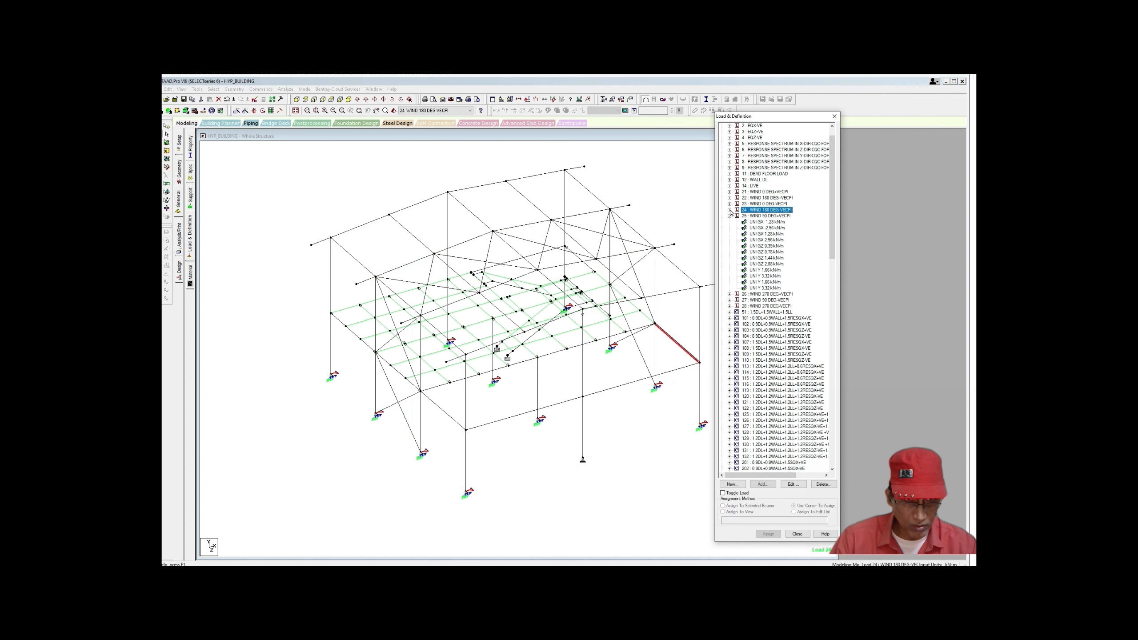
pyautogui.click(766, 222)
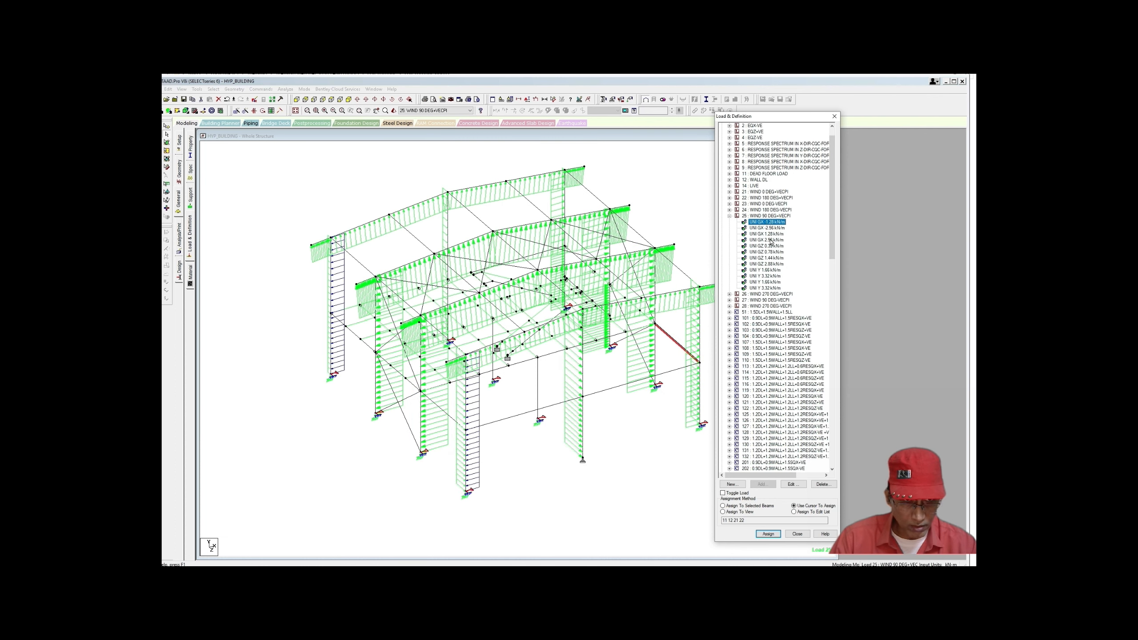
pyautogui.click(766, 240)
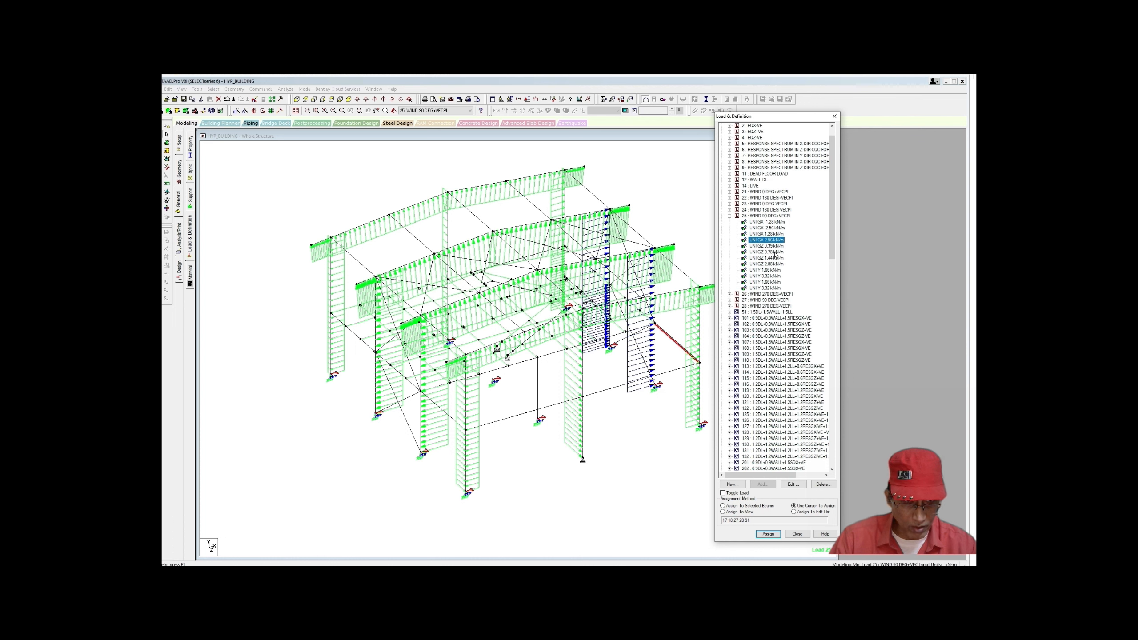
pyautogui.click(774, 247)
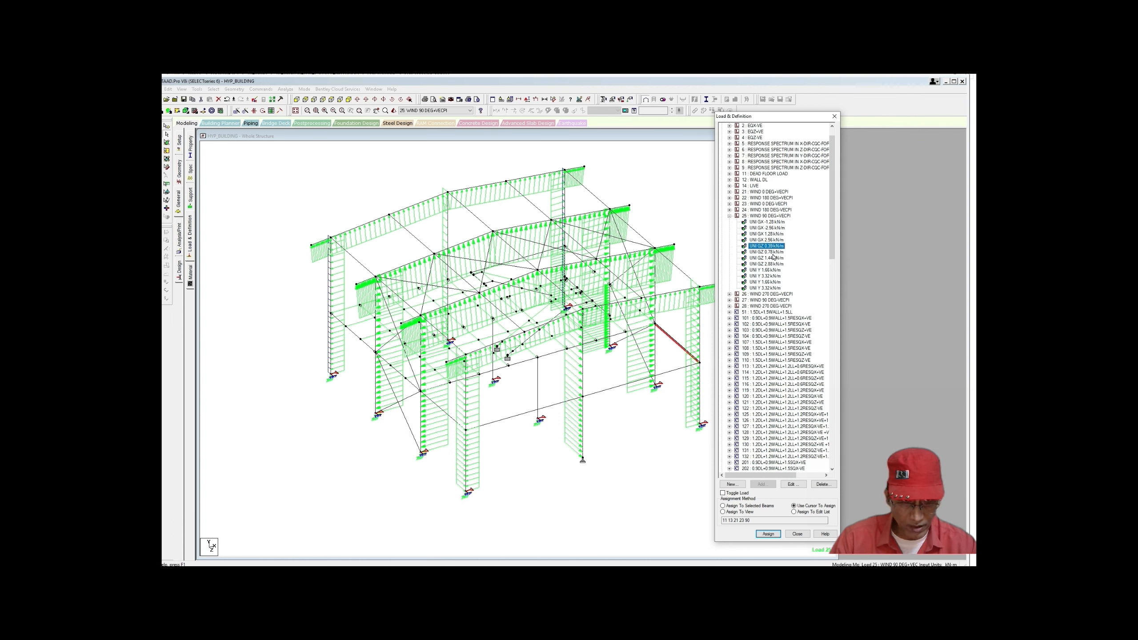
pyautogui.click(771, 264)
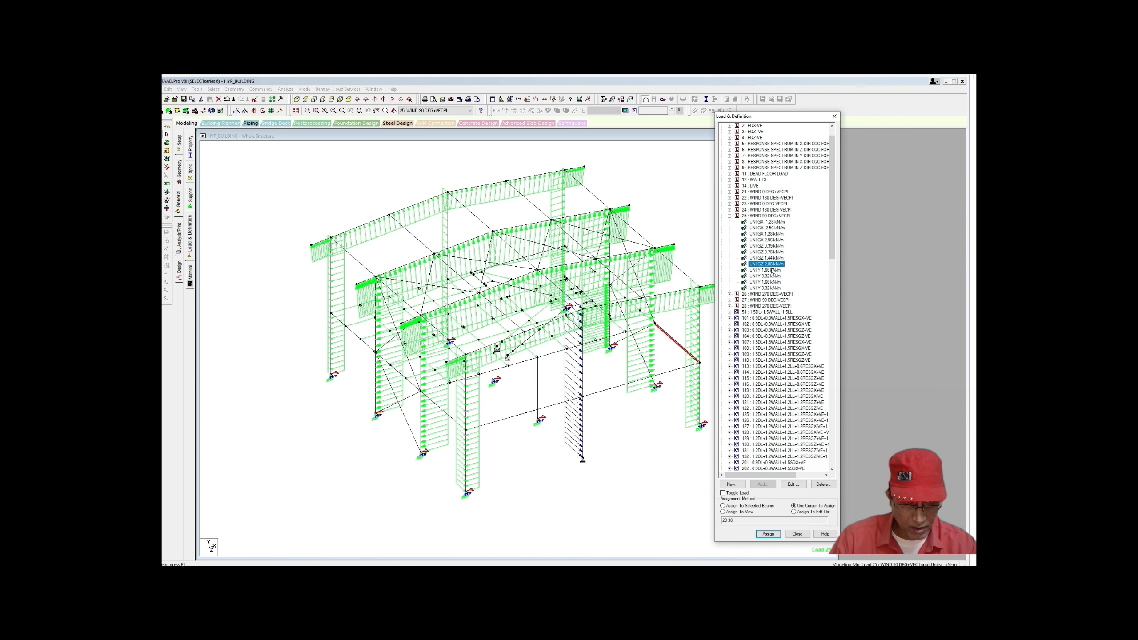
# Step: Show where case 26's -2.88 kN/m GZ load acts, then collapse cases 25 and 26
pyautogui.click(730, 295)
pyautogui.scroll(-1, 770, 330)
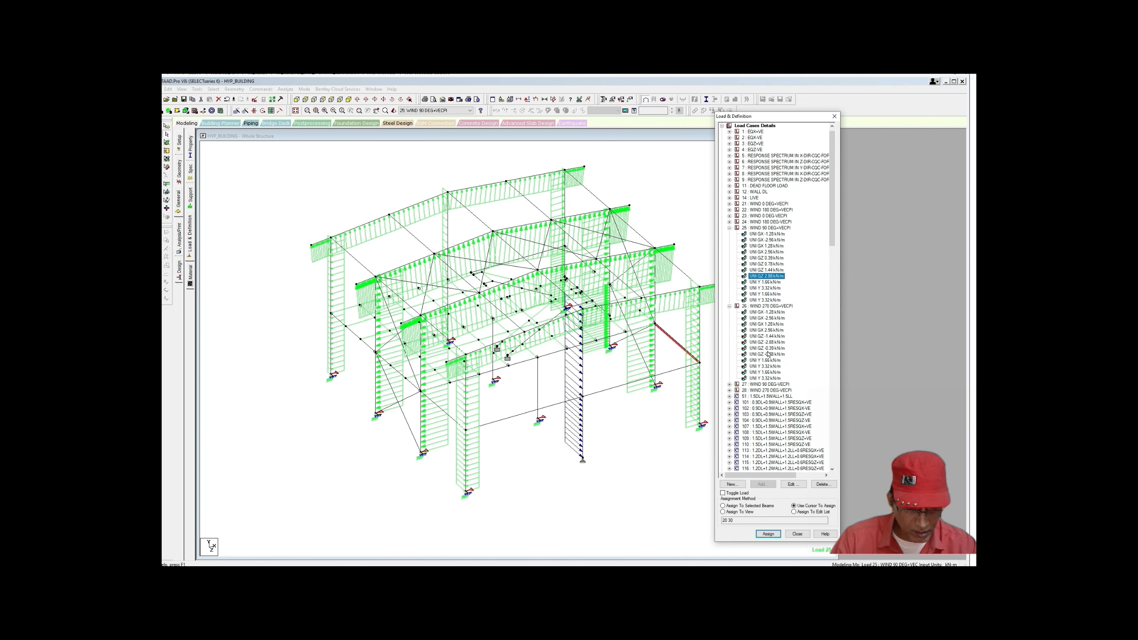
pyautogui.click(766, 342)
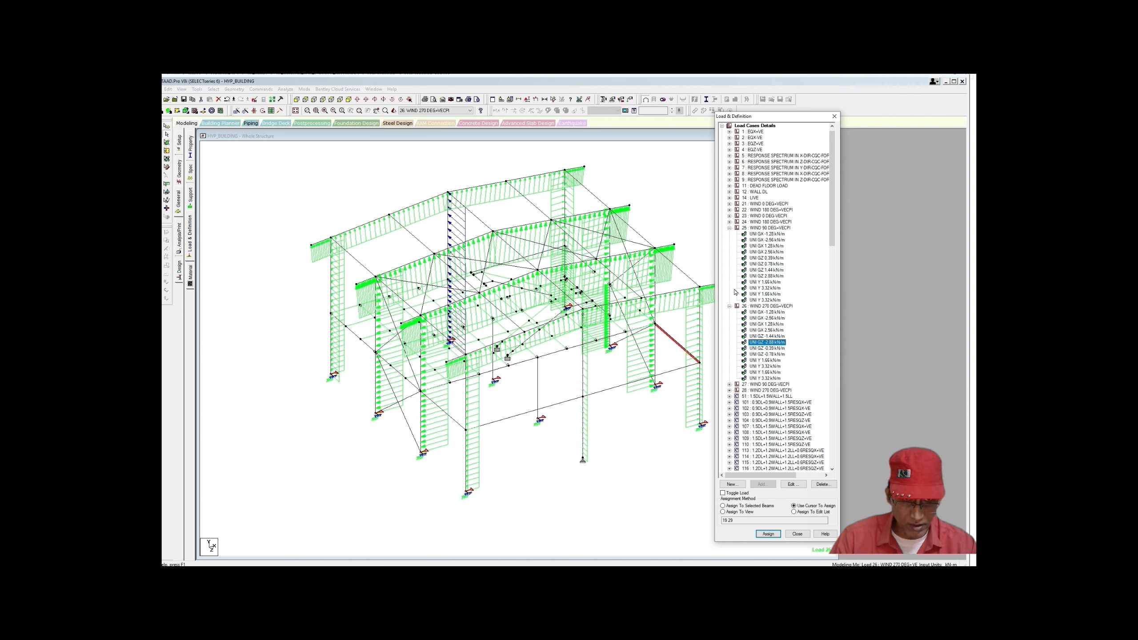
pyautogui.click(729, 227)
pyautogui.click(729, 233)
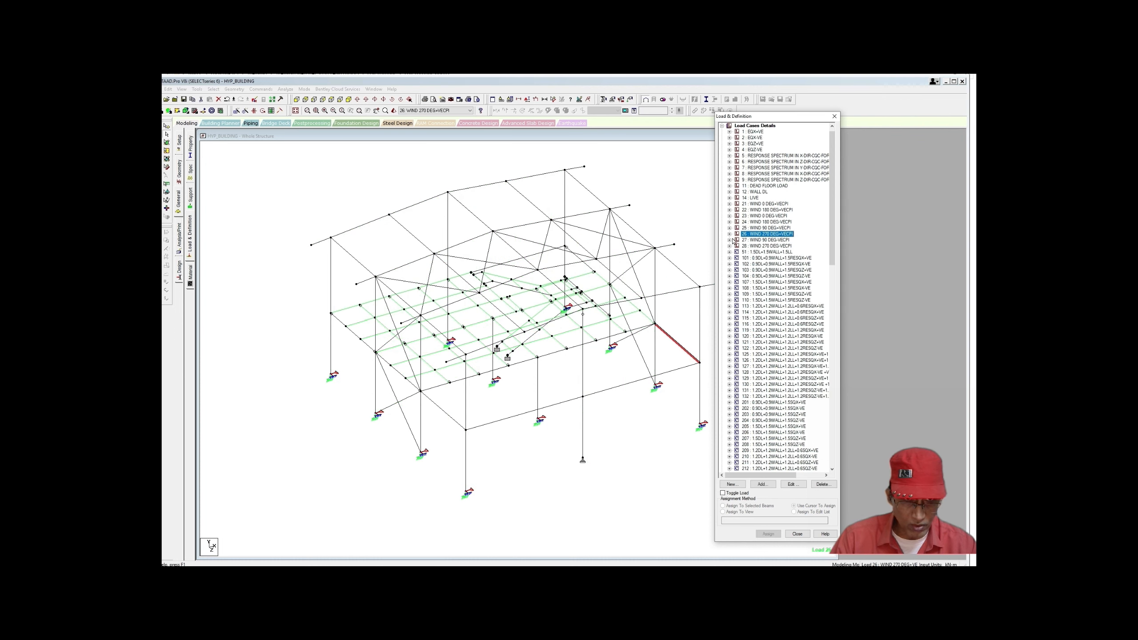
# Step: Show case 27's 2.31 and 4.62 kN/m GZ loads and case 28's -4.62 kN/m GZ load
pyautogui.click(730, 245)
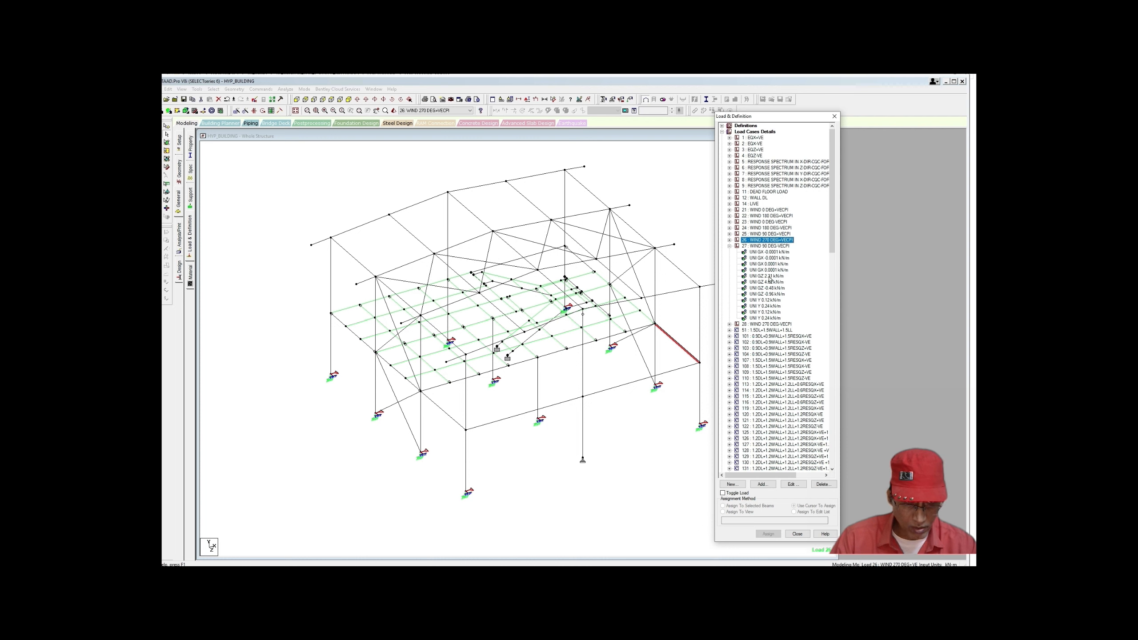
pyautogui.click(770, 276)
pyautogui.click(770, 283)
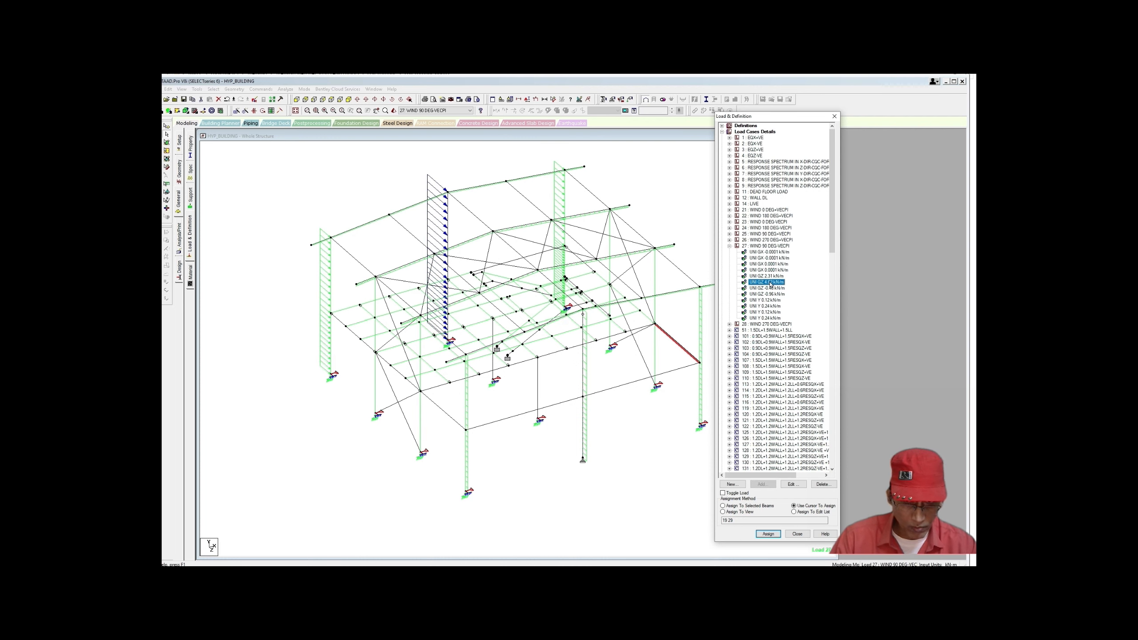
pyautogui.click(730, 324)
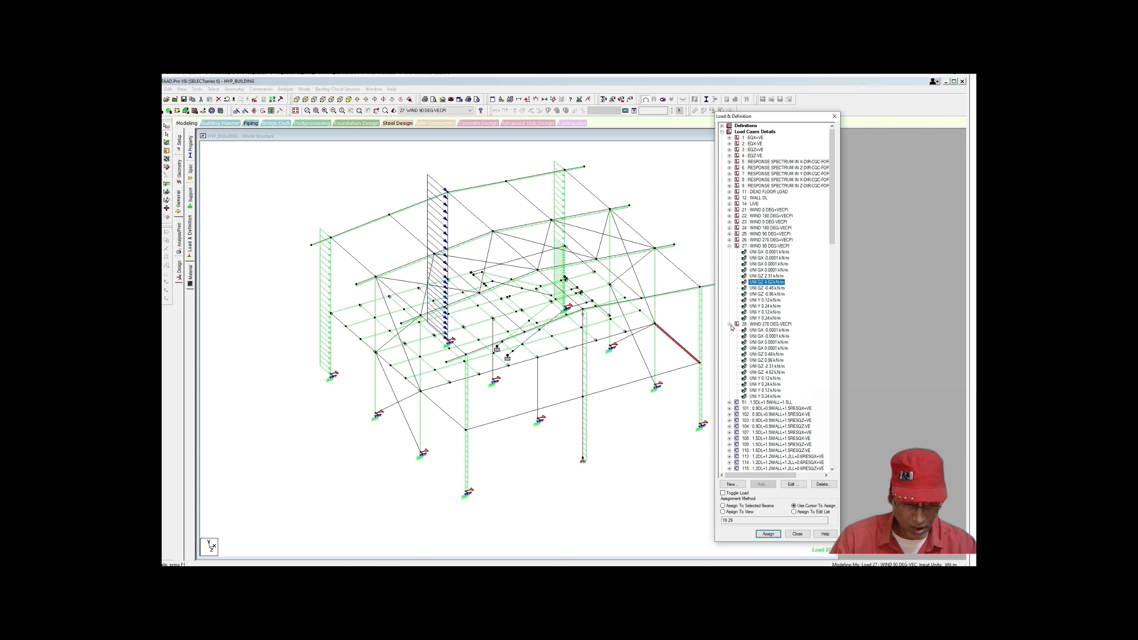
pyautogui.click(767, 373)
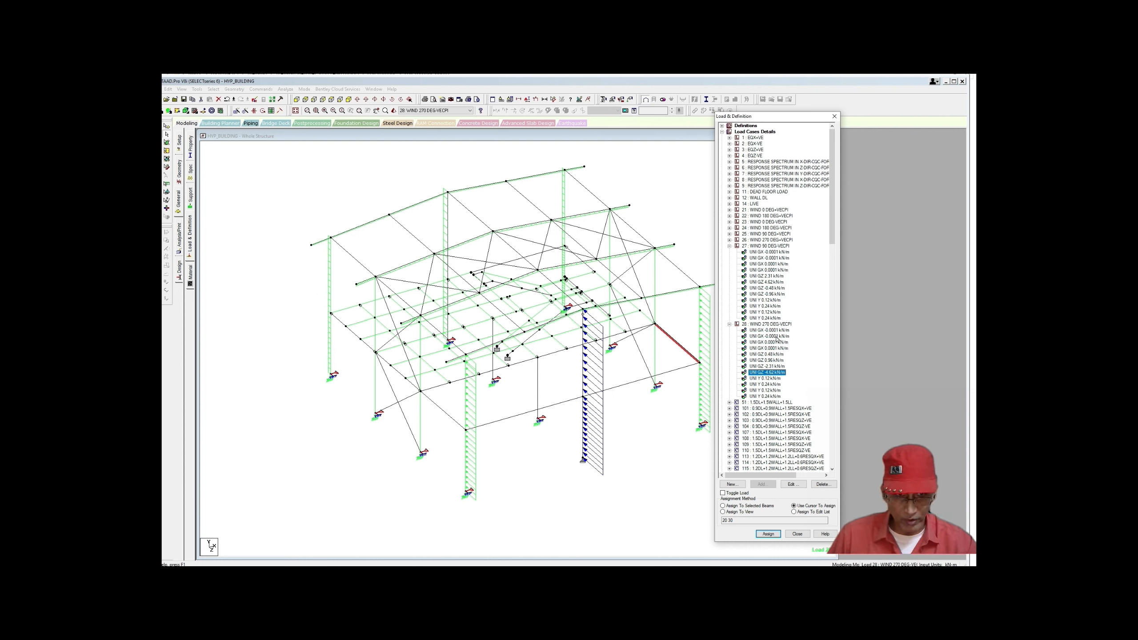
# Step: Collapse cases 27 and 28 and move the load panel off the model
pyautogui.click(729, 246)
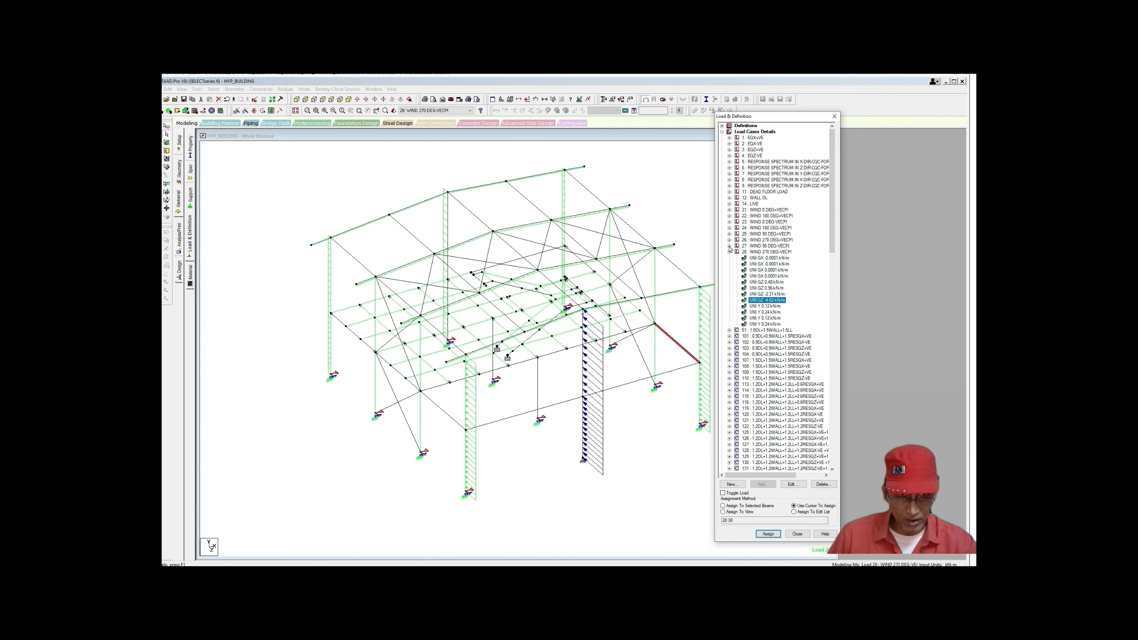
pyautogui.click(729, 252)
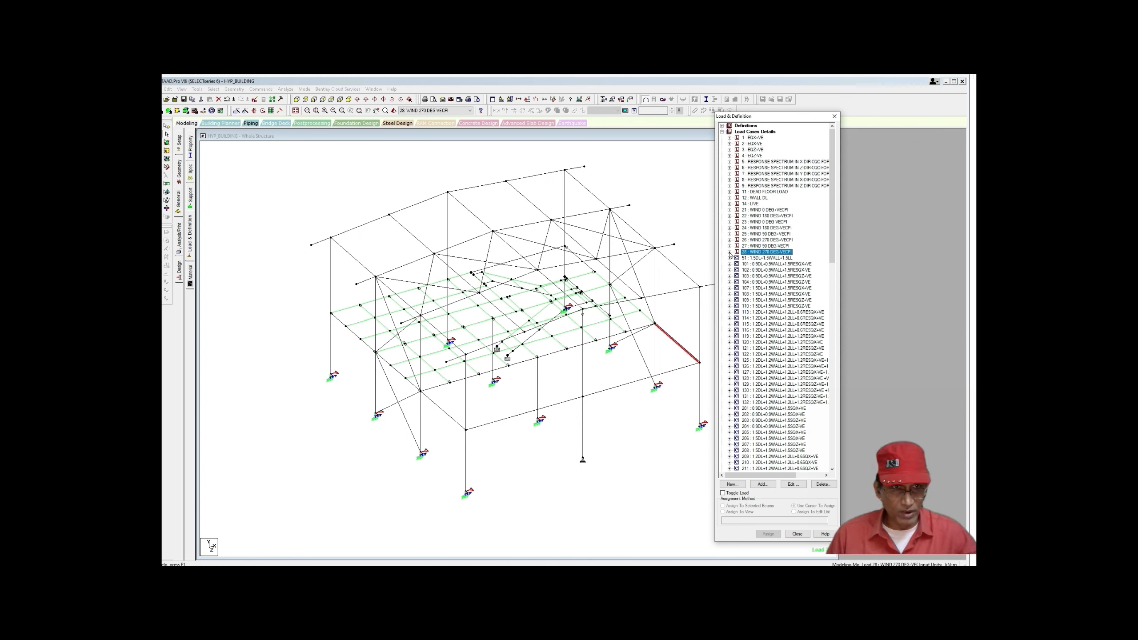
pyautogui.moveTo(785, 119); pyautogui.dragTo(908, 138)
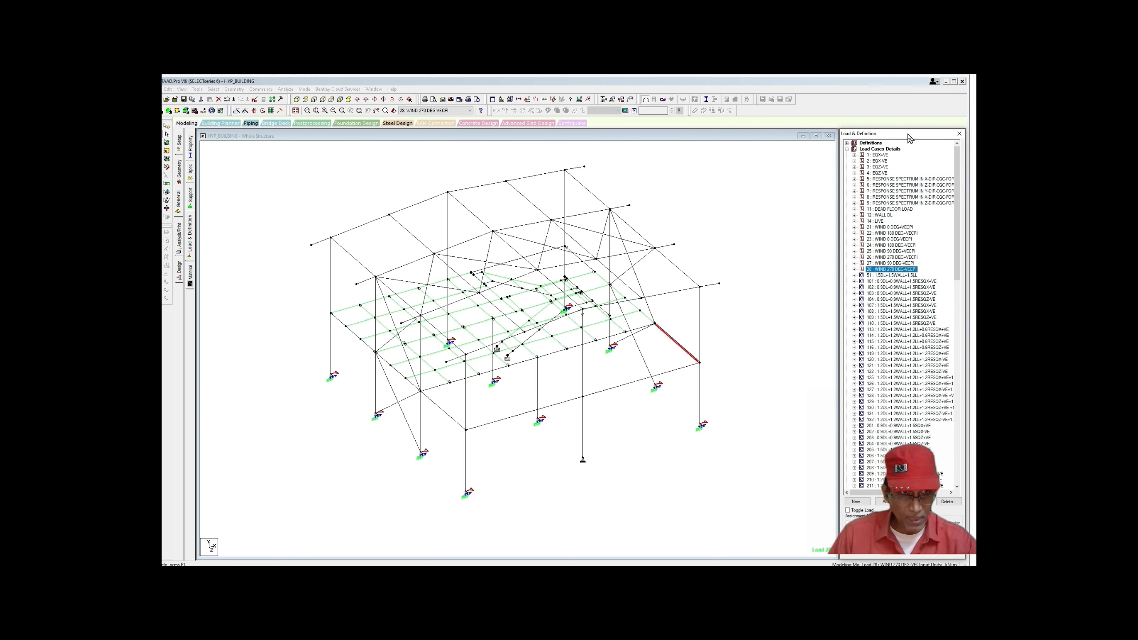